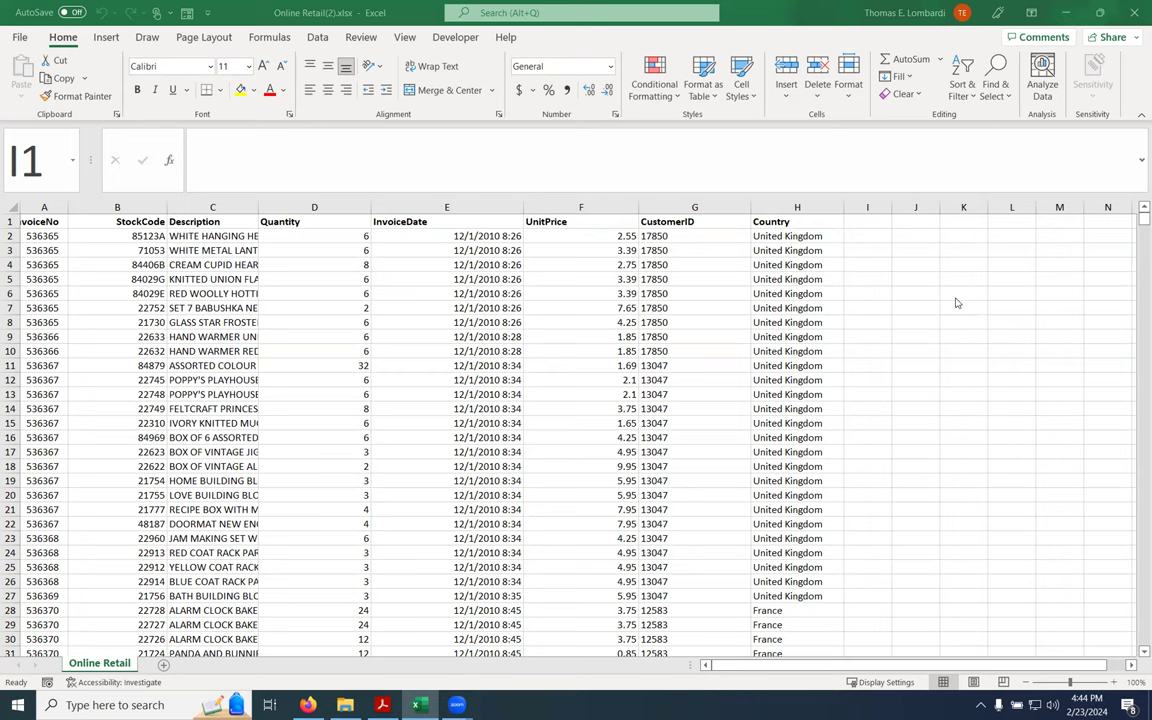
Auto-fit the widths of the InvoiceNo, UnitPrice, CustomerID, InvoiceDate, Quantity and StockCode columns to their contents
{"action": "left_click", "coordinate": [706, 668]}
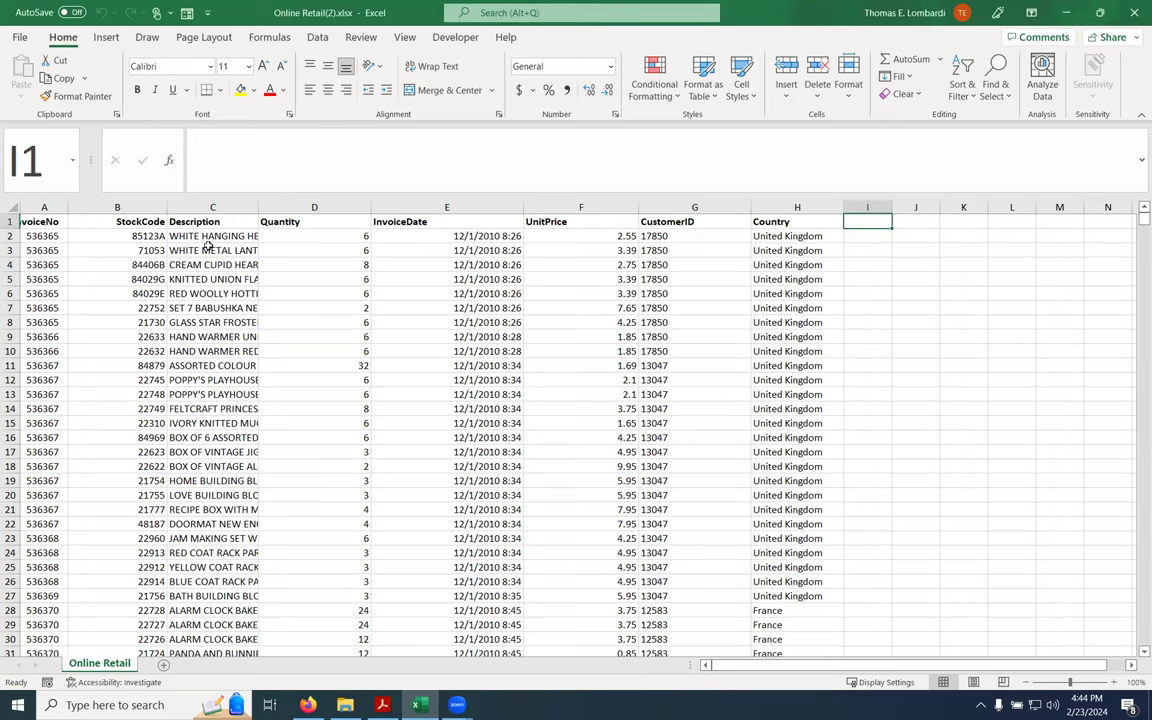
{"action": "double_click", "coordinate": [68, 210]}
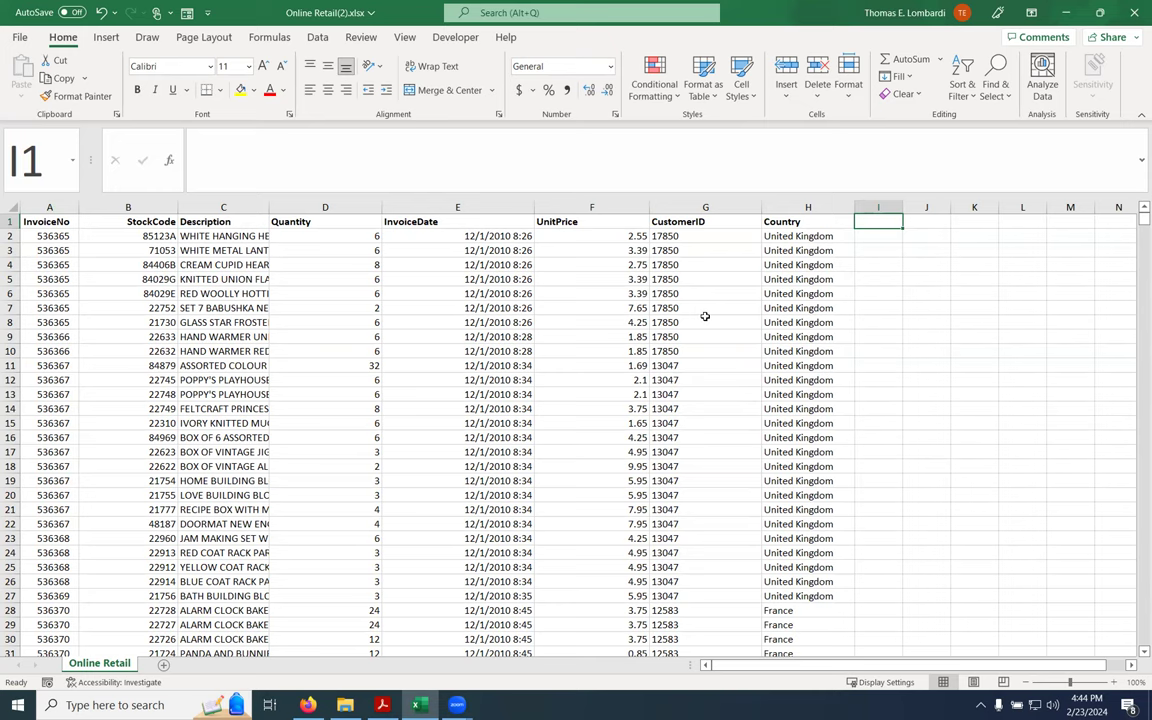
{"action": "double_click", "coordinate": [646, 210]}
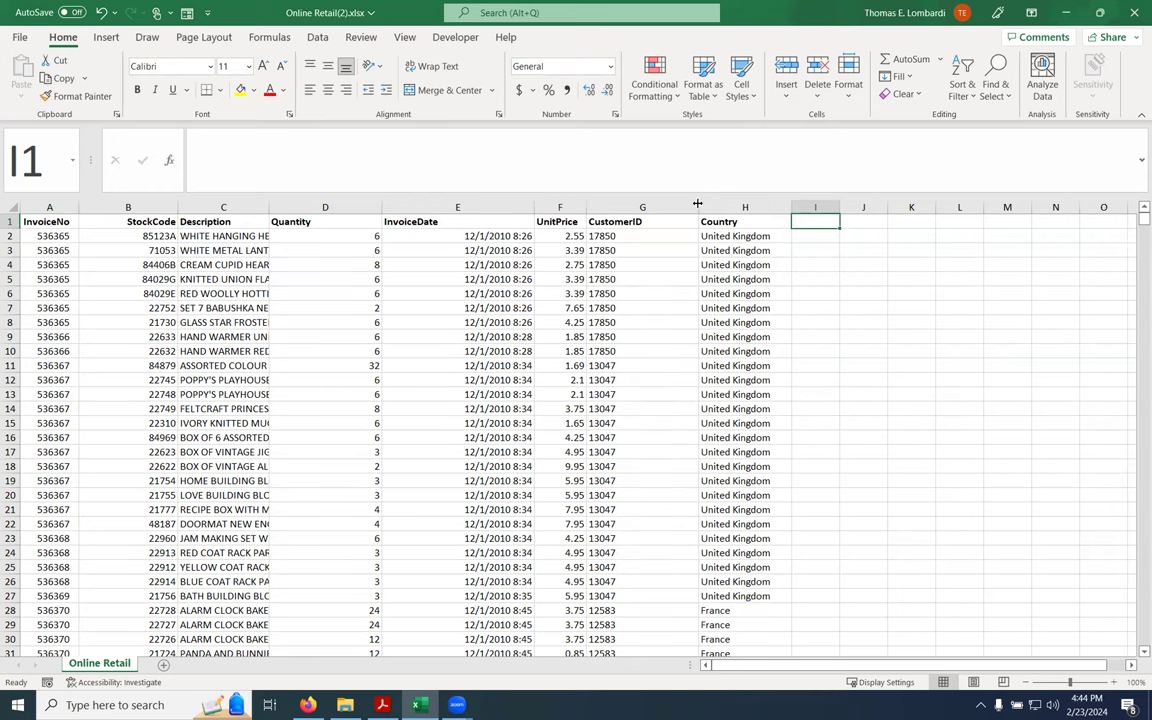
{"action": "double_click", "coordinate": [698, 204]}
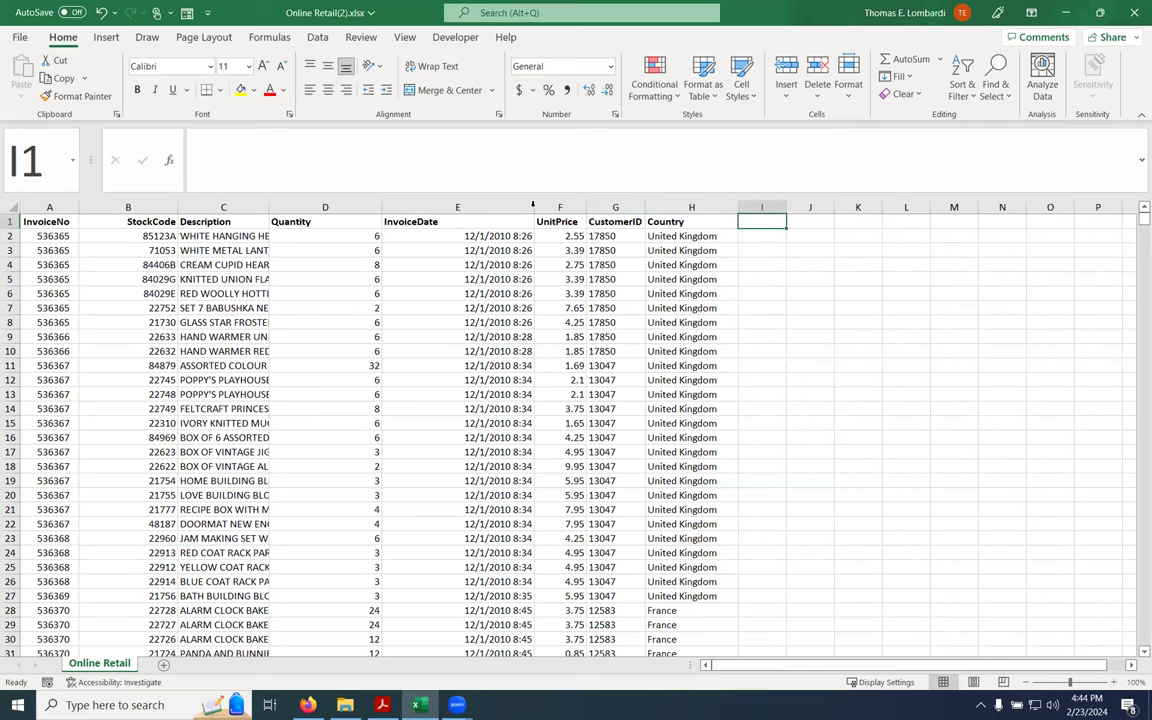
{"action": "double_click", "coordinate": [533, 207]}
{"action": "double_click", "coordinate": [382, 206]}
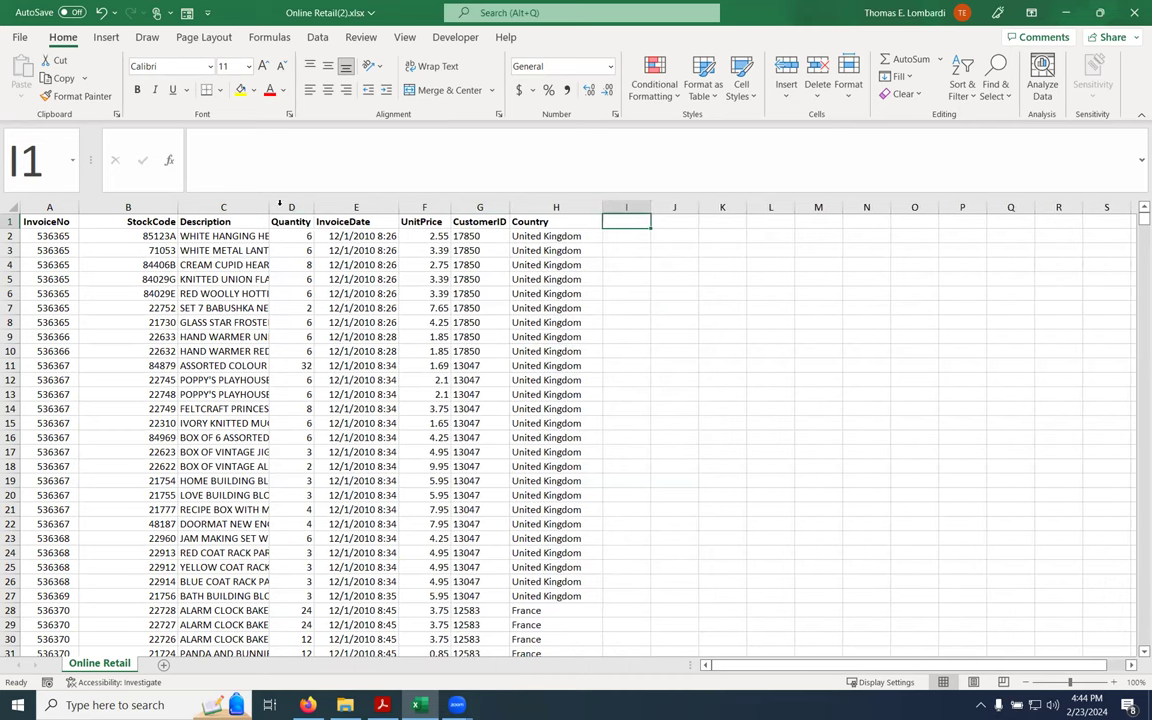
{"action": "double_click", "coordinate": [179, 206]}
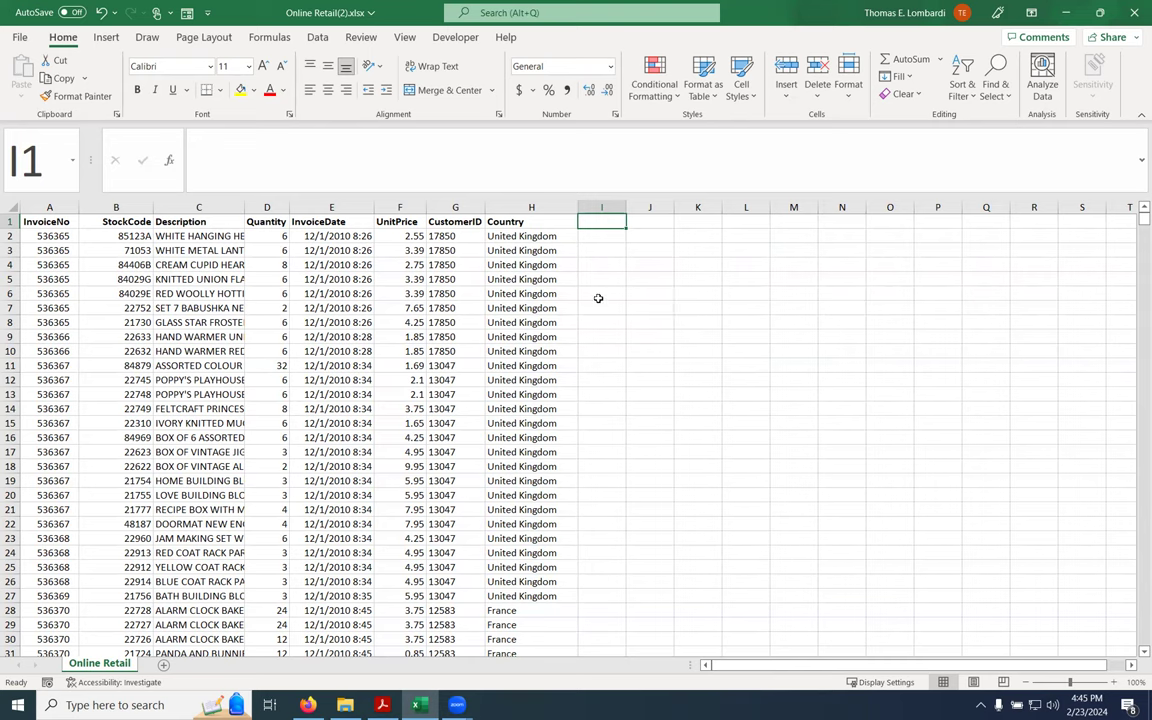
Insert a new column before CustomerID and give it the header TotalPrice
{"action": "left_click", "coordinate": [445, 207]}
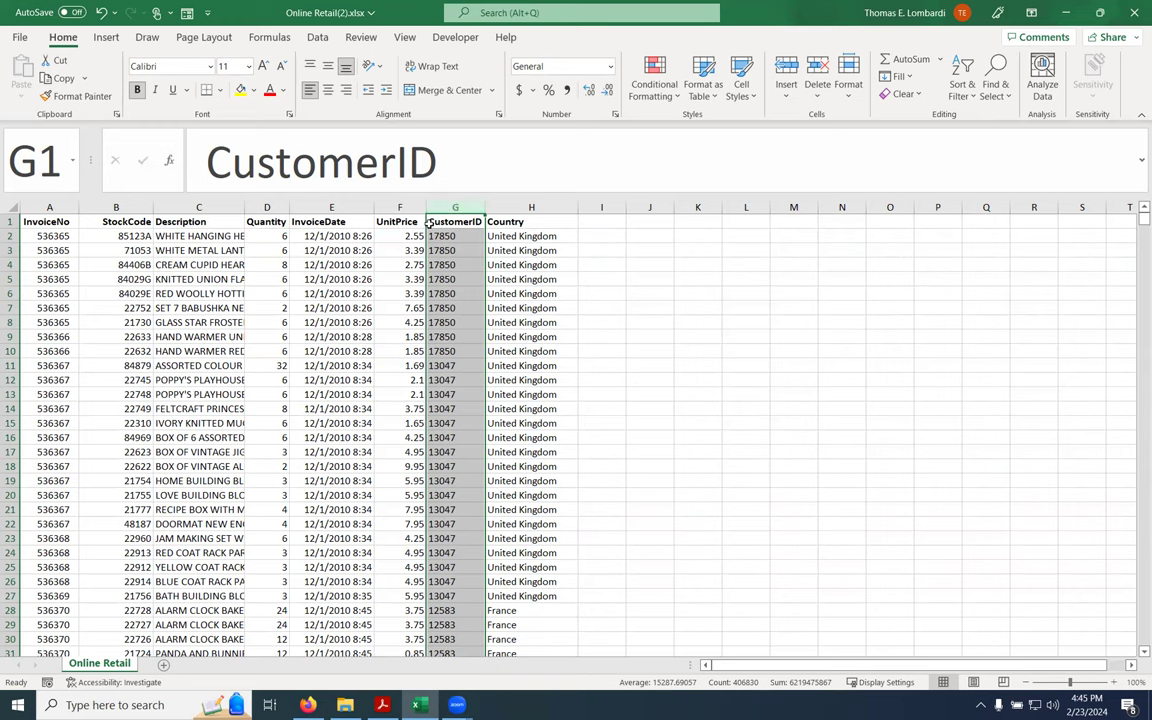
{"action": "right_click", "coordinate": [450, 208]}
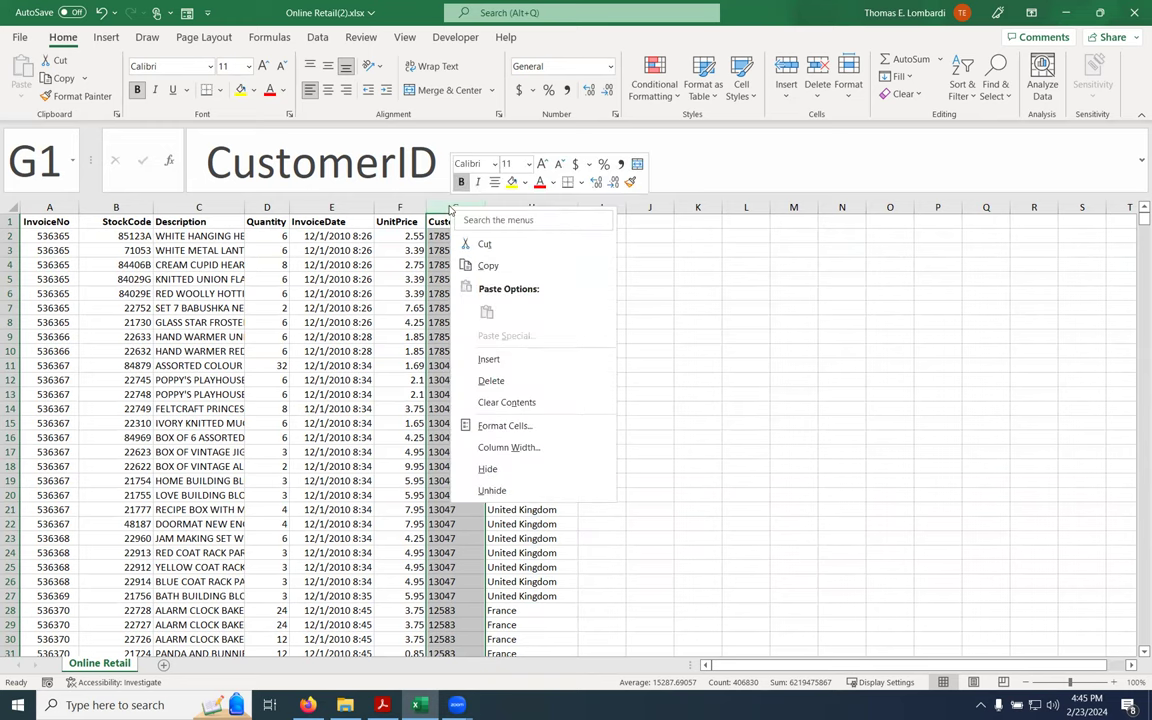
{"action": "left_click", "coordinate": [488, 359]}
{"action": "left_click", "coordinate": [451, 218]}
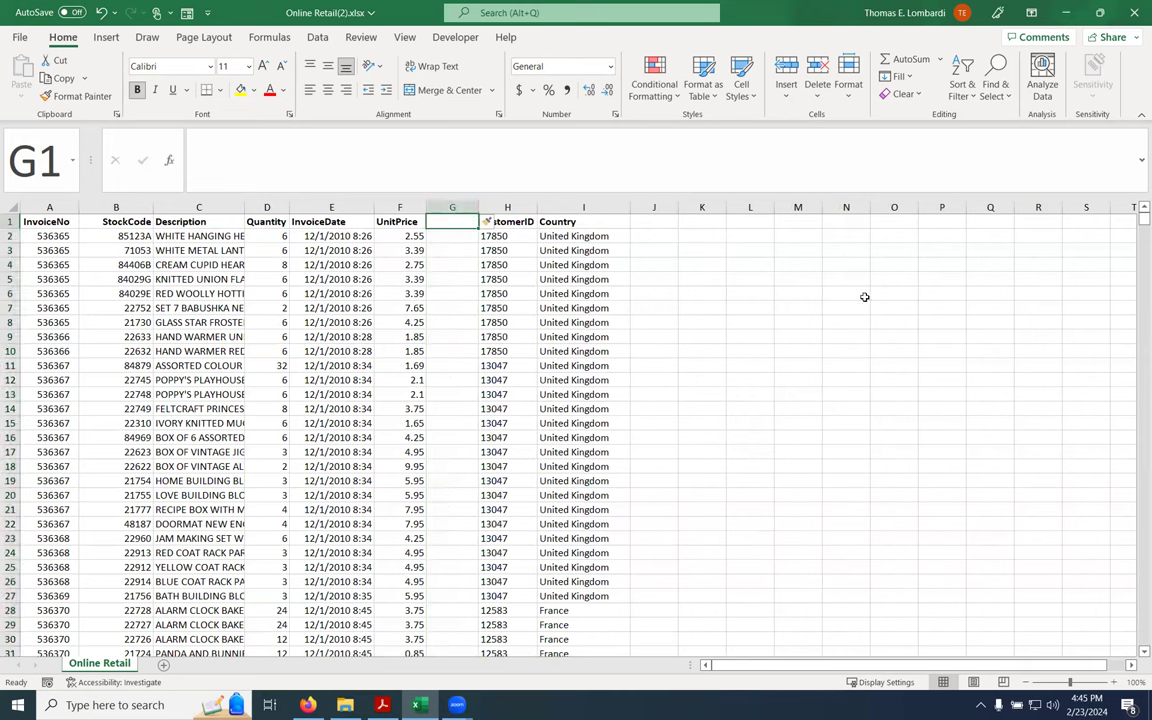
{"action": "type", "text": "Total"}
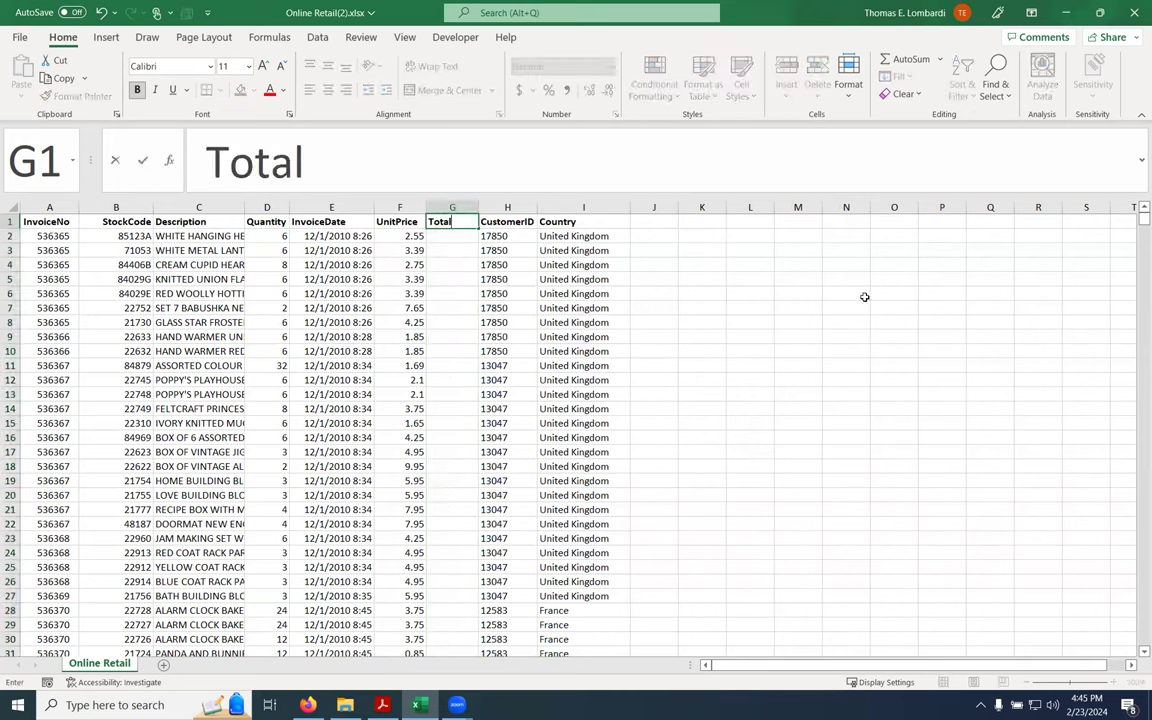
{"action": "type", "text": "Price"}
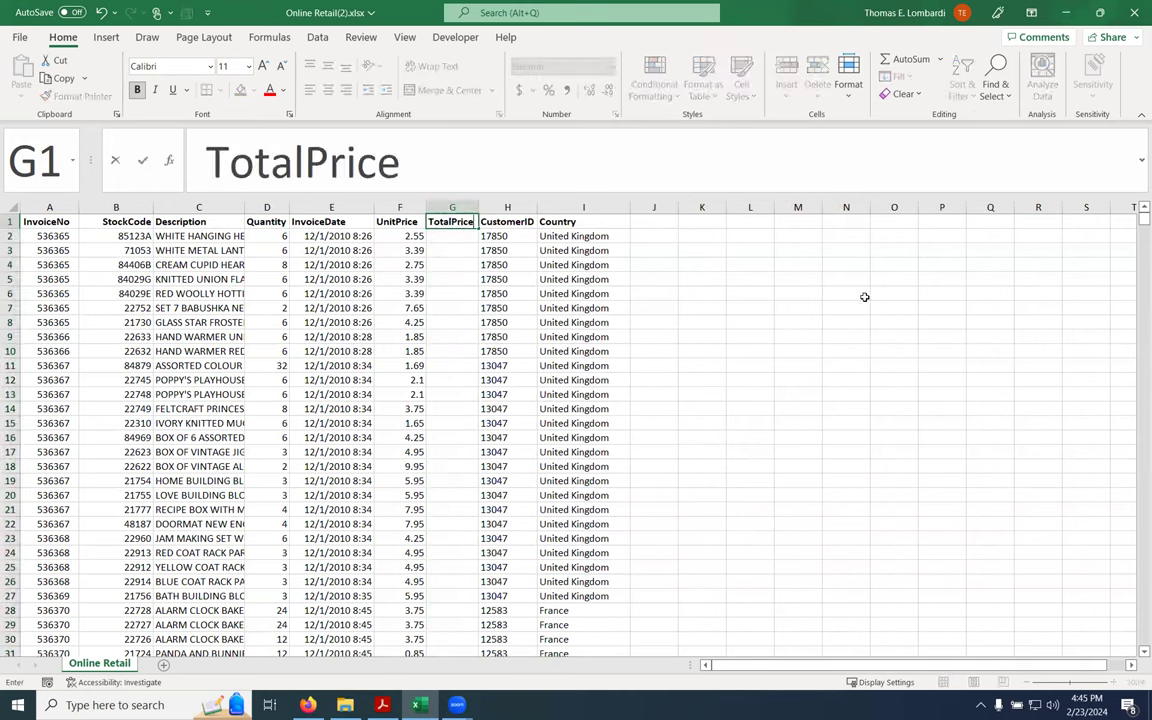
Calculate the total price in G2 with =PRODUCT(D2,F2) and fill the formula down the whole TotalPrice column
{"action": "left_click", "coordinate": [446, 231]}
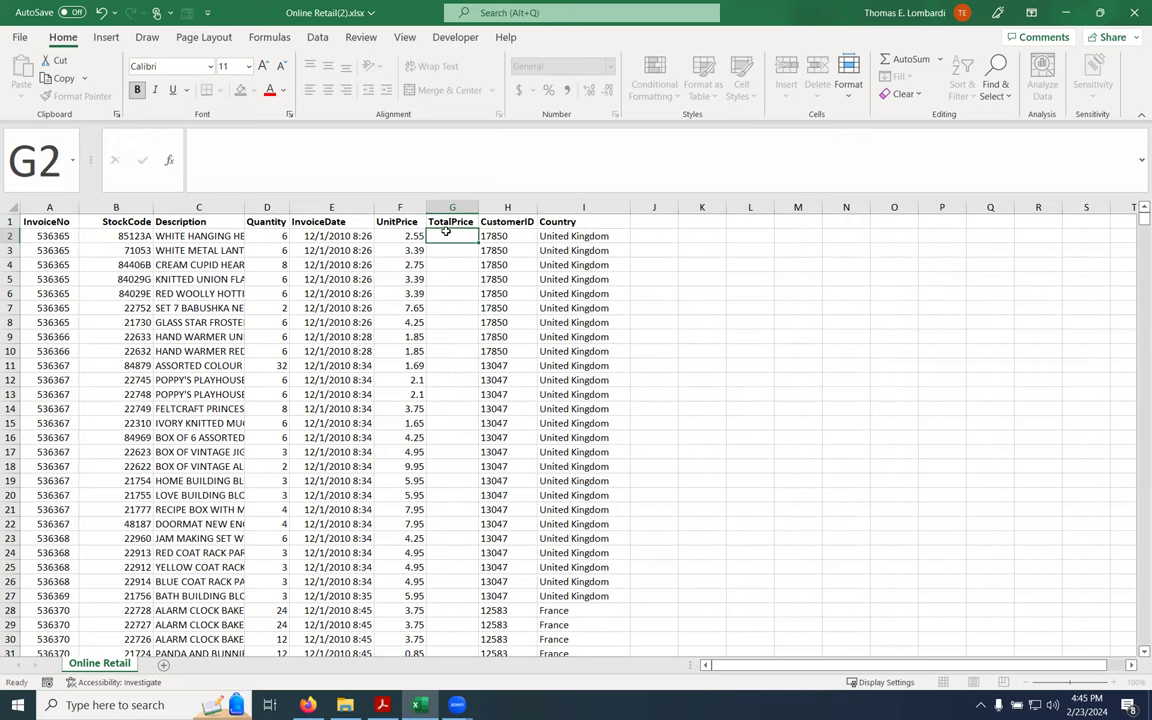
{"action": "left_click", "coordinate": [335, 157]}
{"action": "type", "text": "=product("}
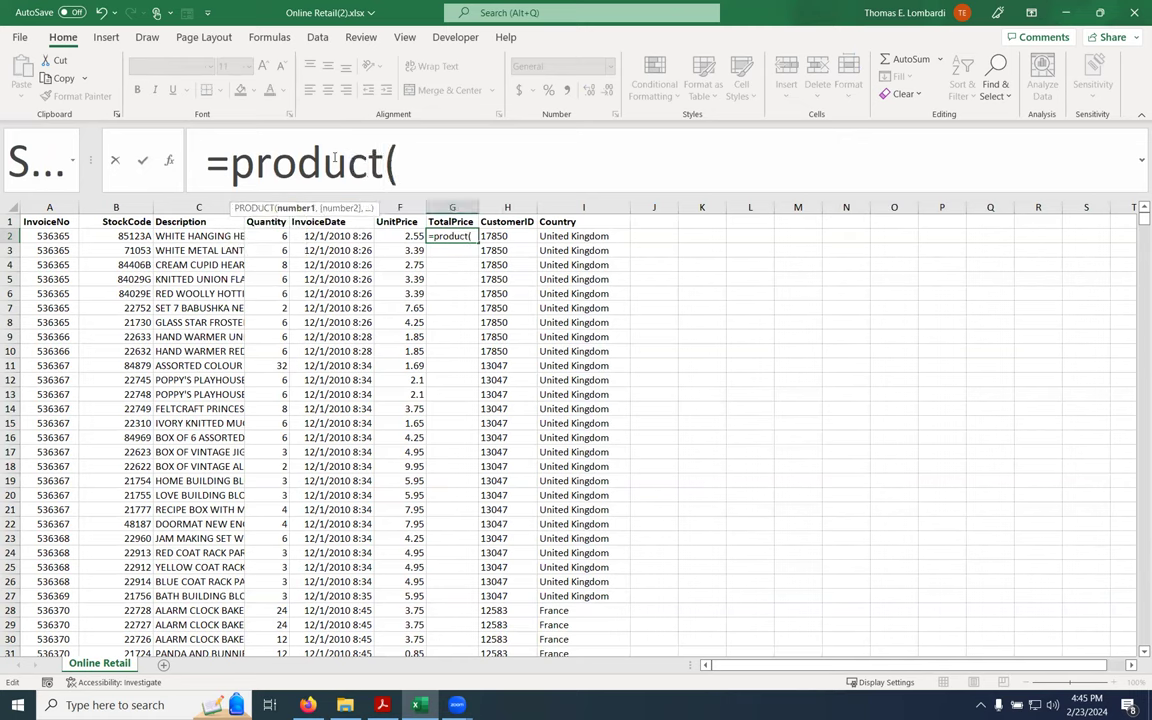
{"action": "left_click", "coordinate": [274, 236]}
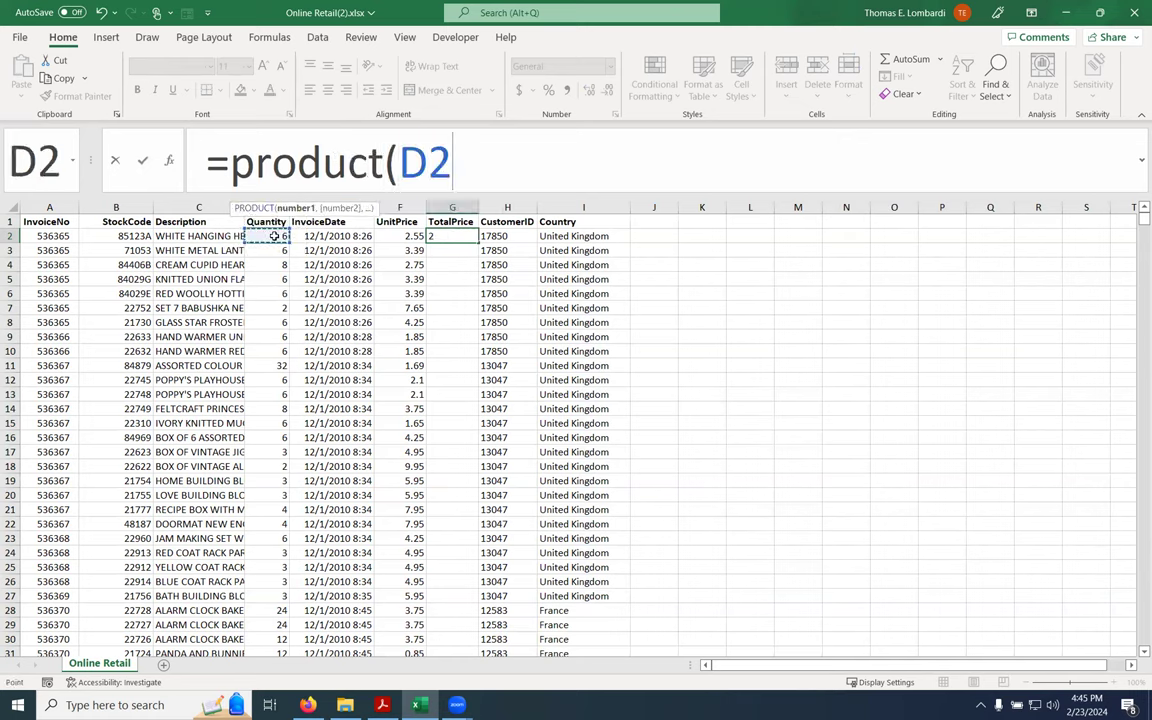
{"action": "type", "text": ","}
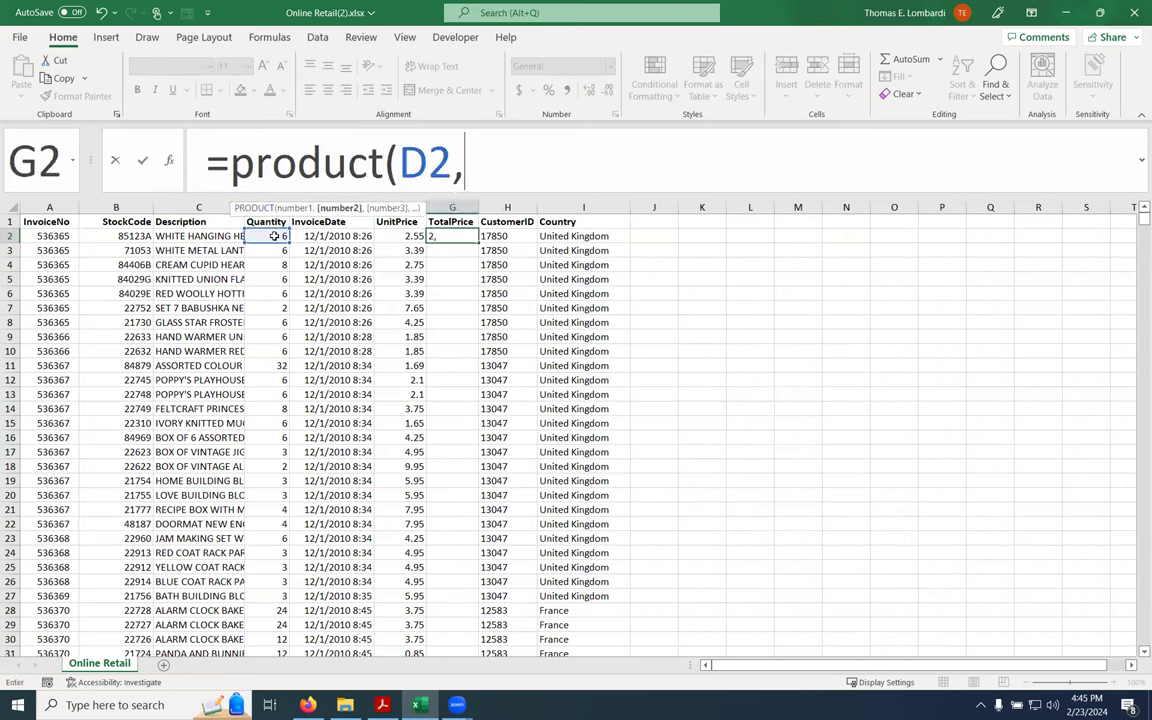
{"action": "left_click", "coordinate": [398, 236]}
{"action": "type", "text": ")"}
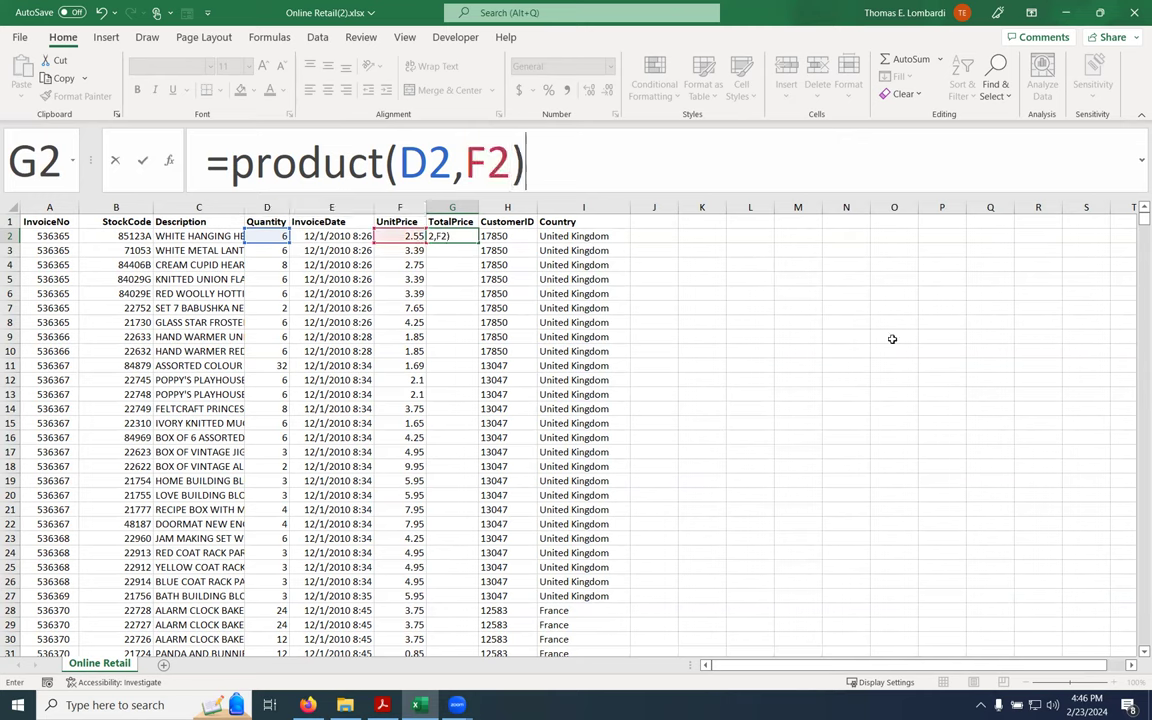
{"action": "left_click", "coordinate": [138, 159]}
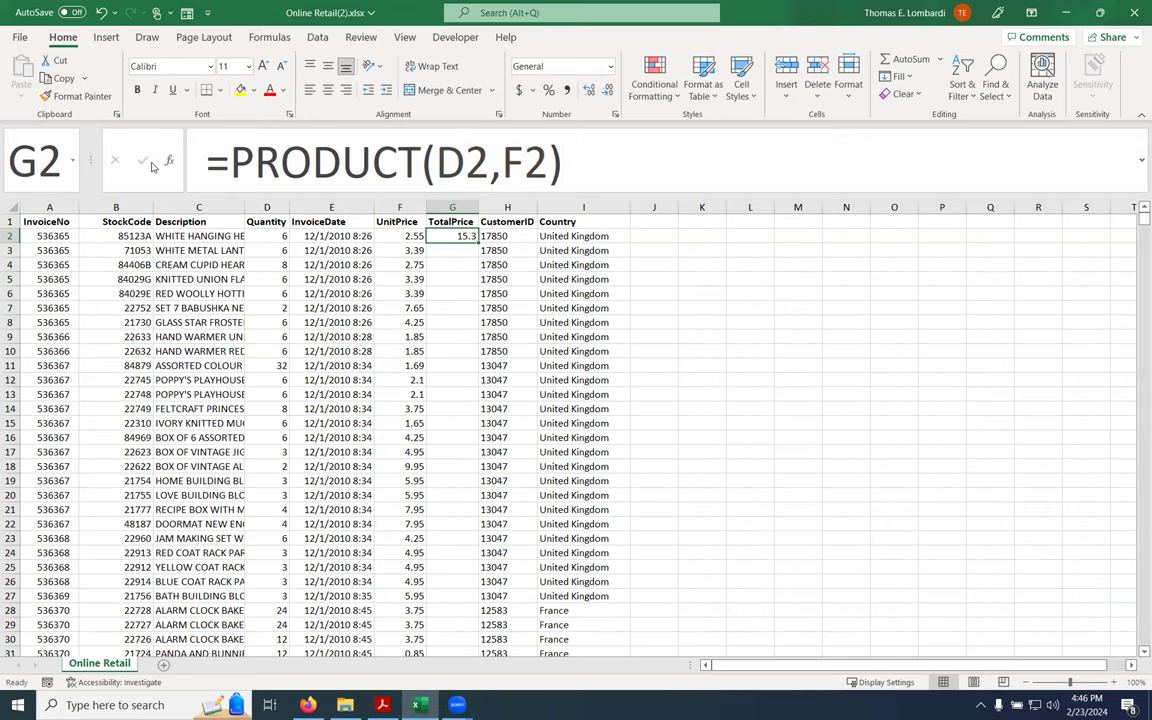
{"action": "double_click", "coordinate": [481, 240]}
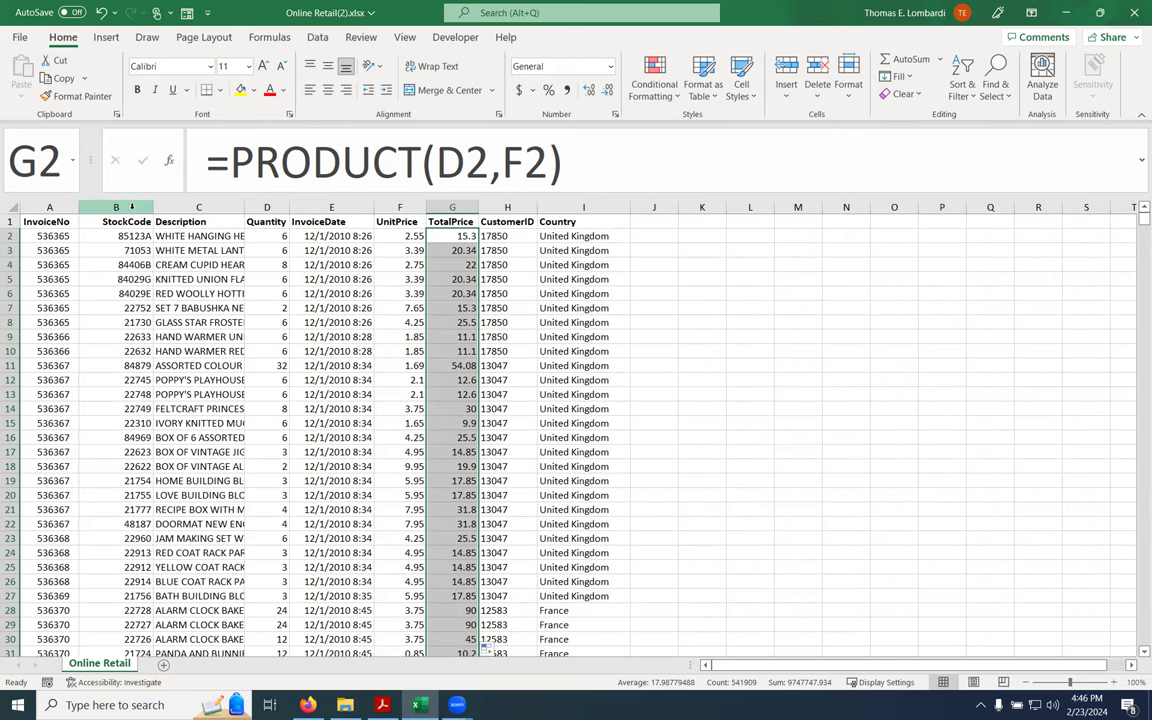
Delete the StockCode, Description and Country columns from the Online Retail sheet
{"action": "left_click_drag", "start_coordinate": [154, 207], "coordinate": [185, 207]}
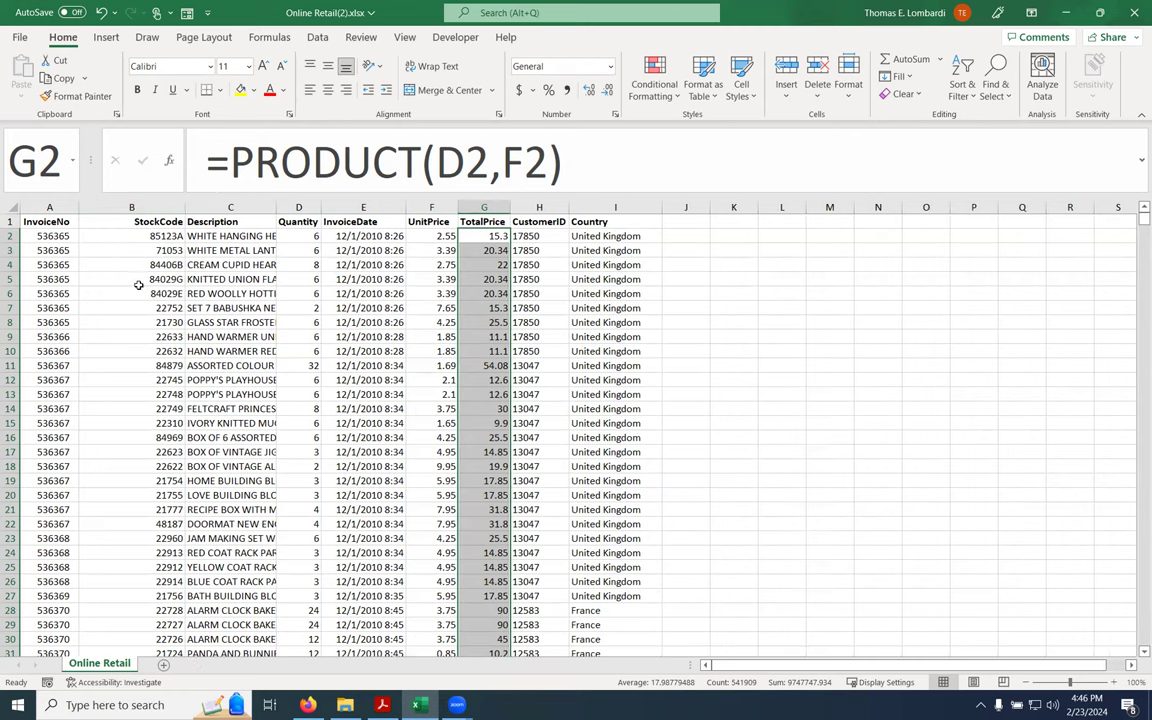
{"action": "left_click_drag", "start_coordinate": [276, 207], "coordinate": [301, 207]}
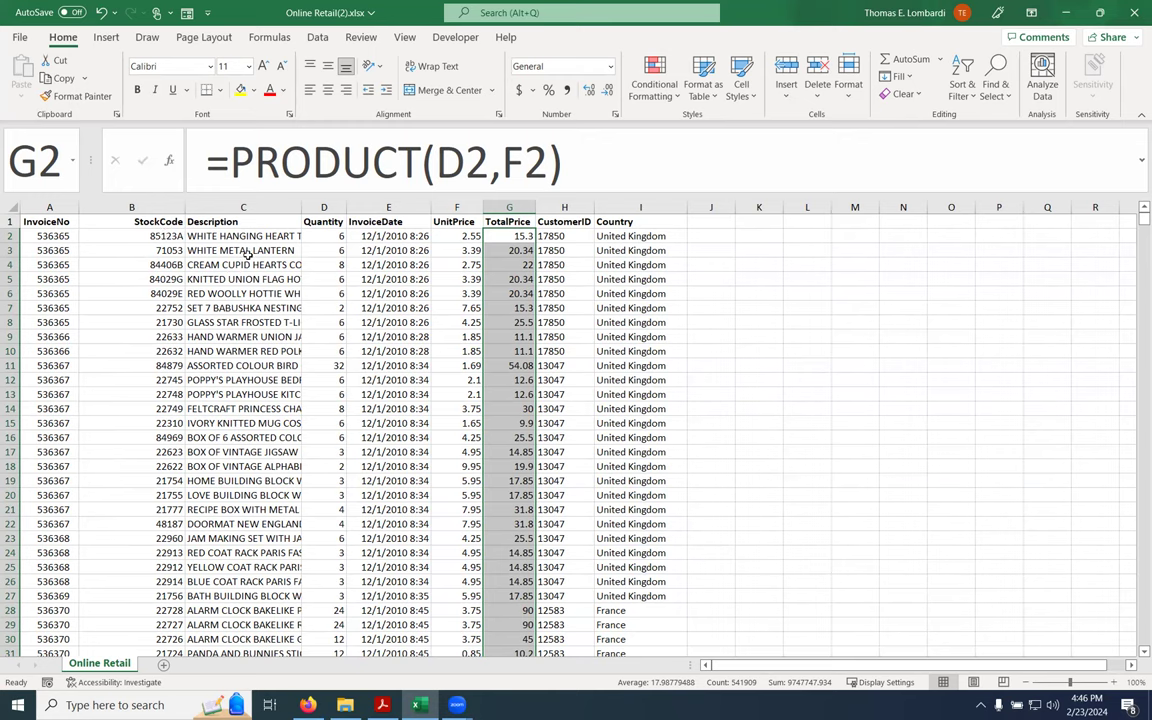
{"action": "left_click_drag", "start_coordinate": [143, 207], "coordinate": [270, 207]}
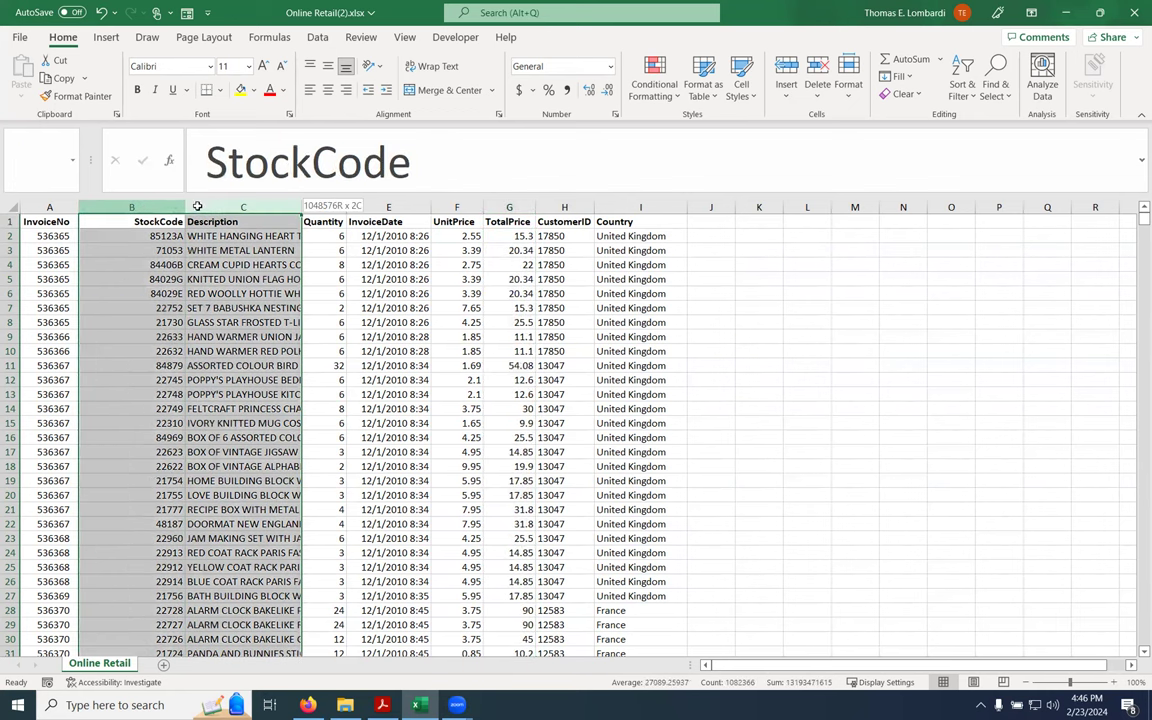
{"action": "right_click", "coordinate": [140, 206]}
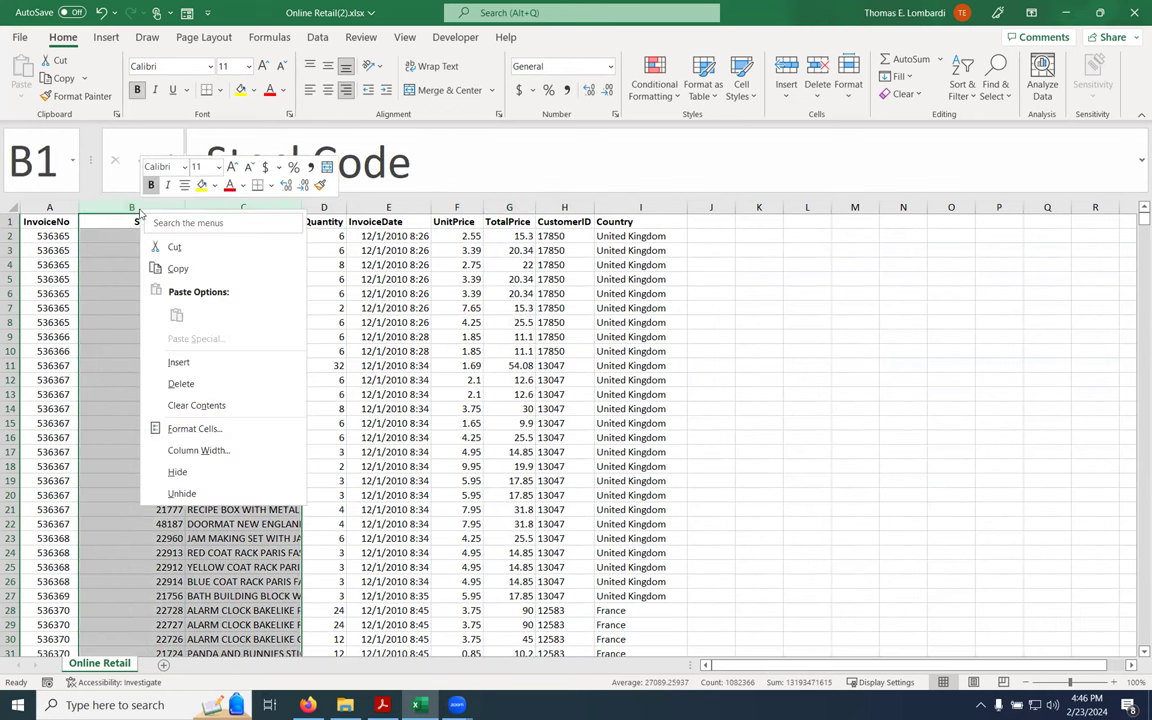
{"action": "left_click", "coordinate": [151, 388]}
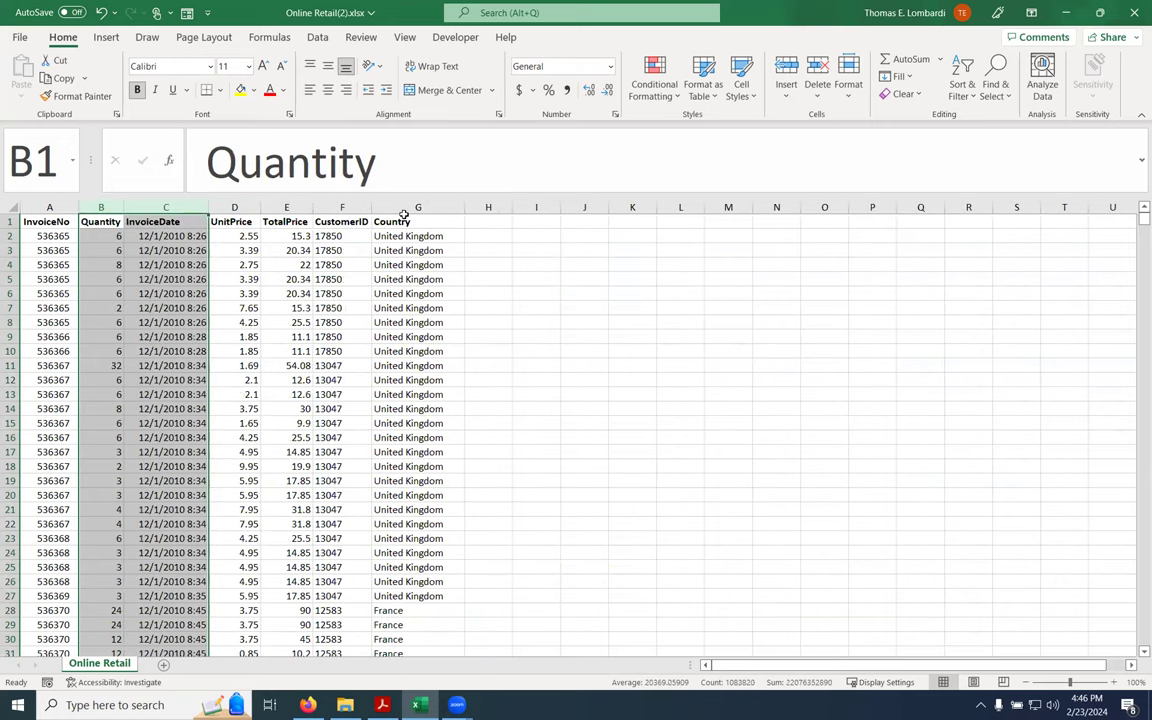
{"action": "left_click", "coordinate": [404, 207]}
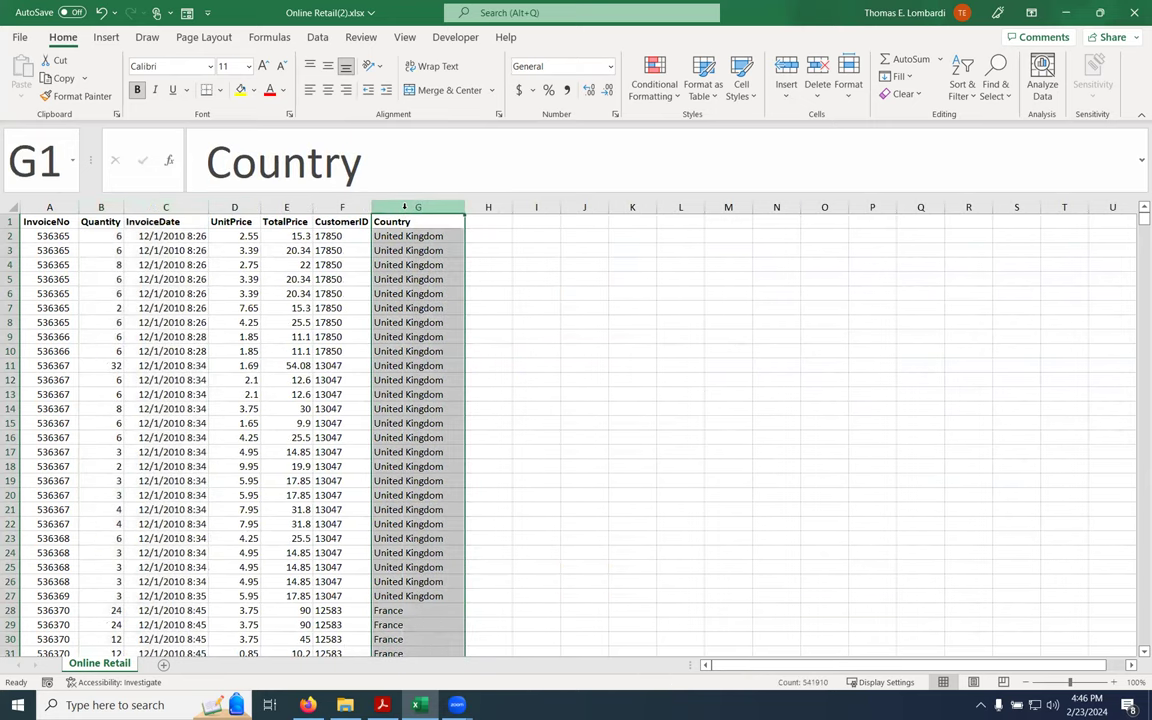
{"action": "right_click", "coordinate": [404, 207]}
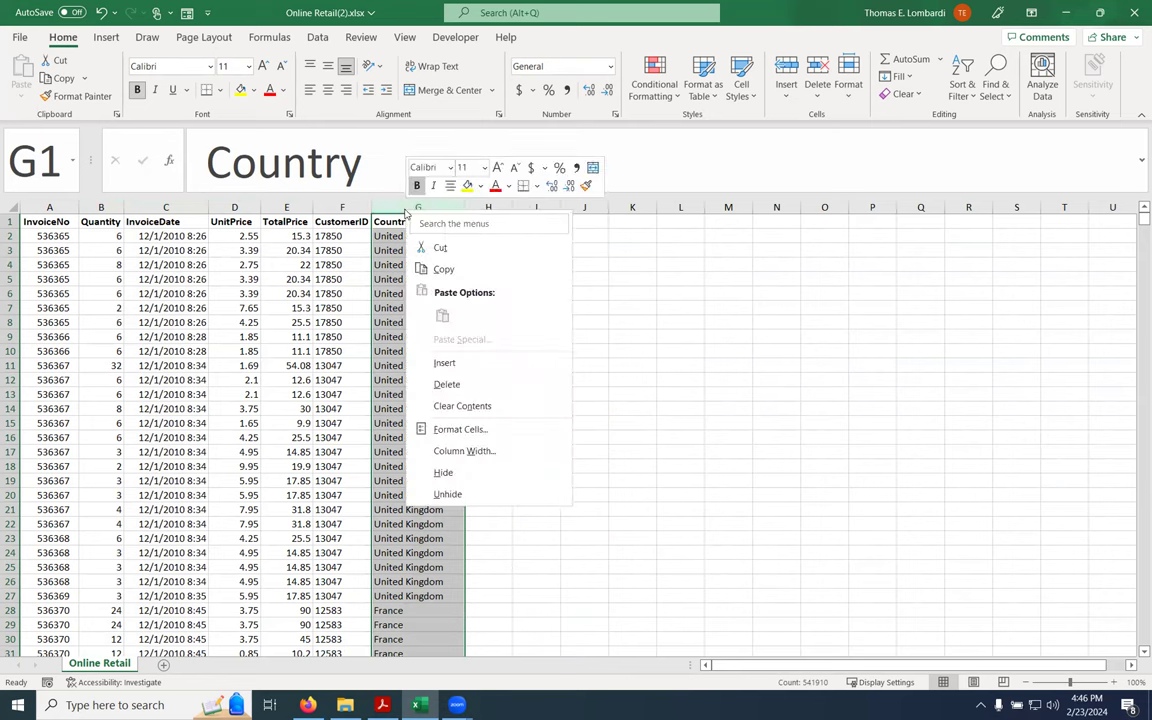
{"action": "left_click", "coordinate": [446, 384]}
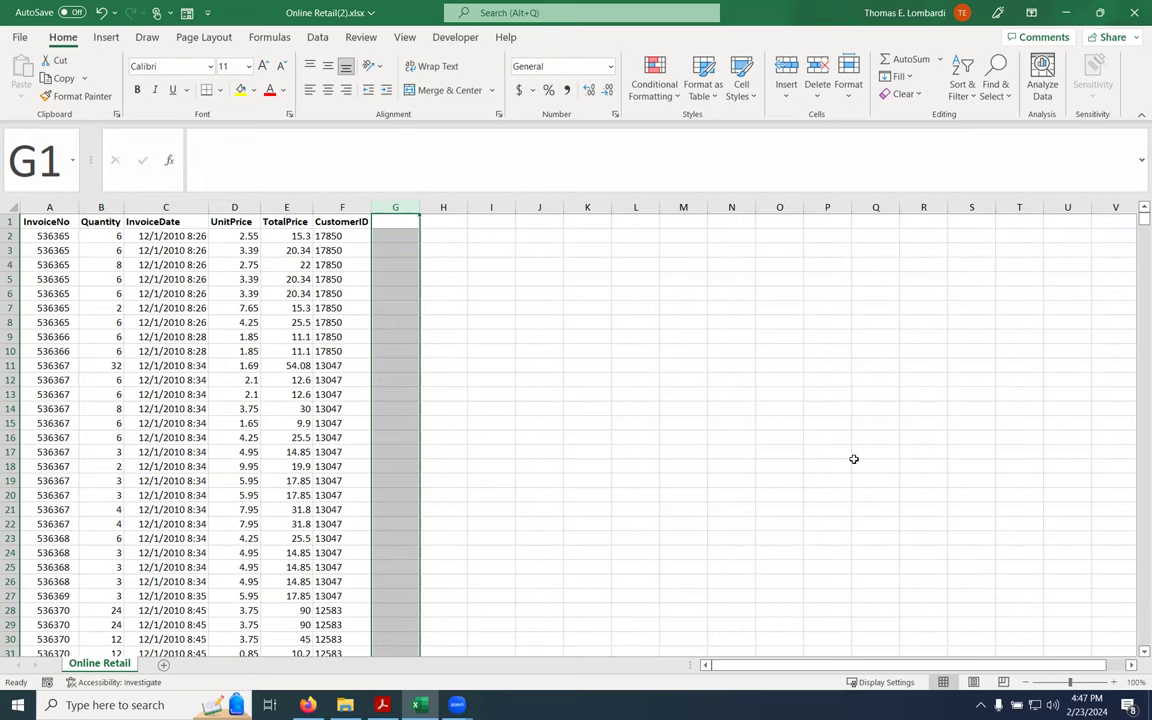
Create a PivotTable from the full range A1:F541910 on a new worksheet, adding the data to the Data Model
{"action": "left_click", "coordinate": [166, 331]}
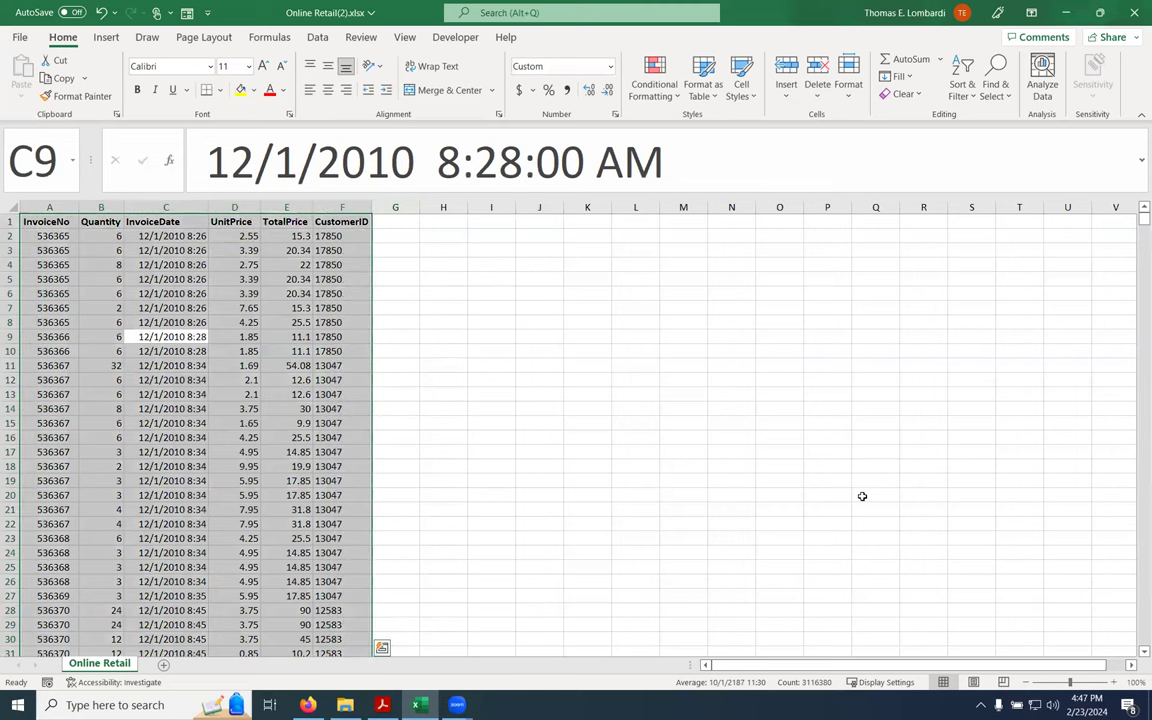
{"action": "left_click", "coordinate": [106, 37]}
{"action": "left_click", "coordinate": [26, 95]}
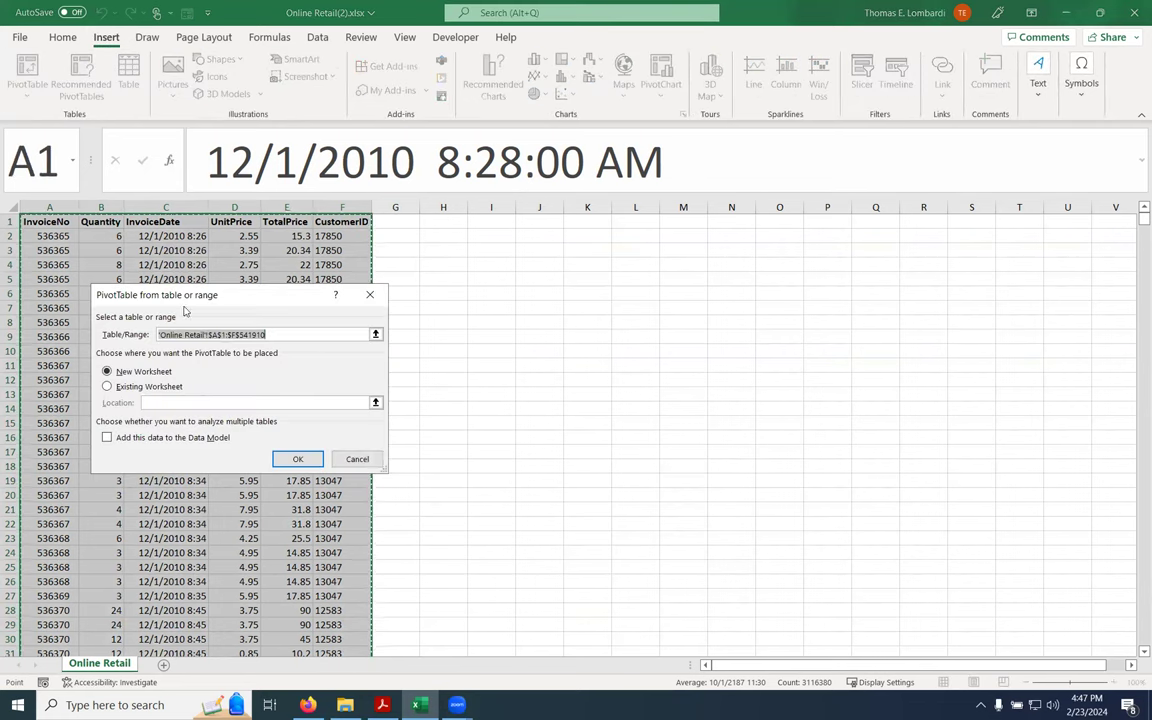
{"action": "left_click_drag", "start_coordinate": [200, 294], "coordinate": [728, 226]}
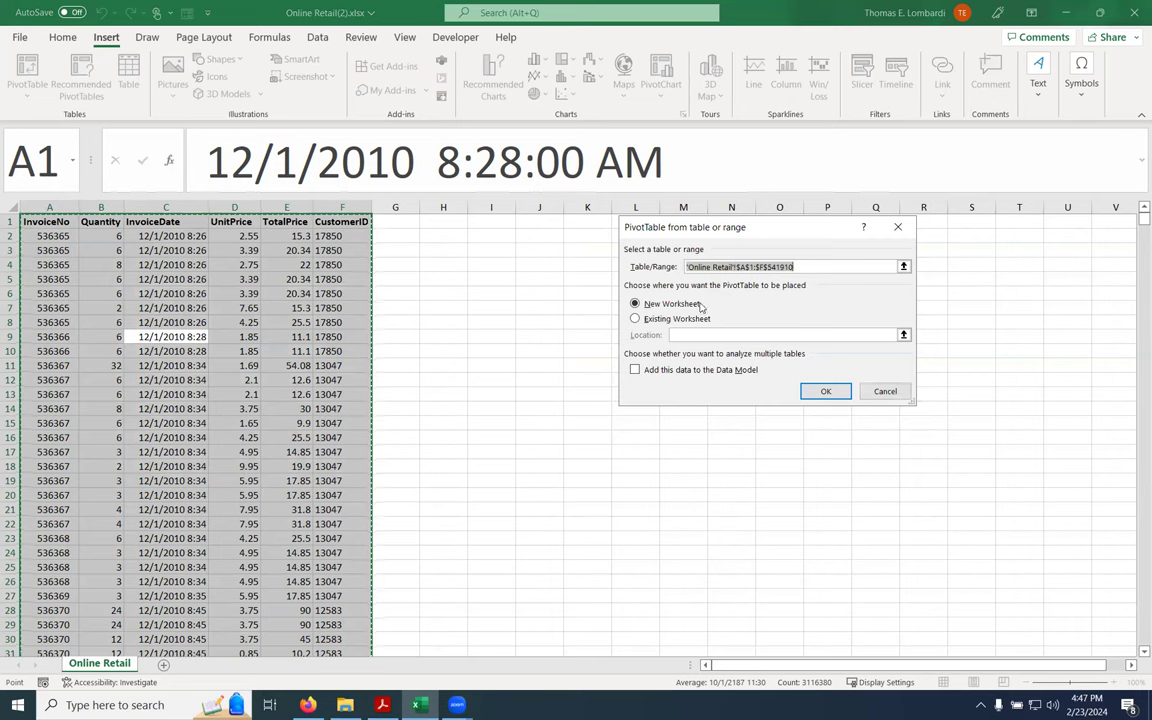
{"action": "left_click", "coordinate": [635, 370]}
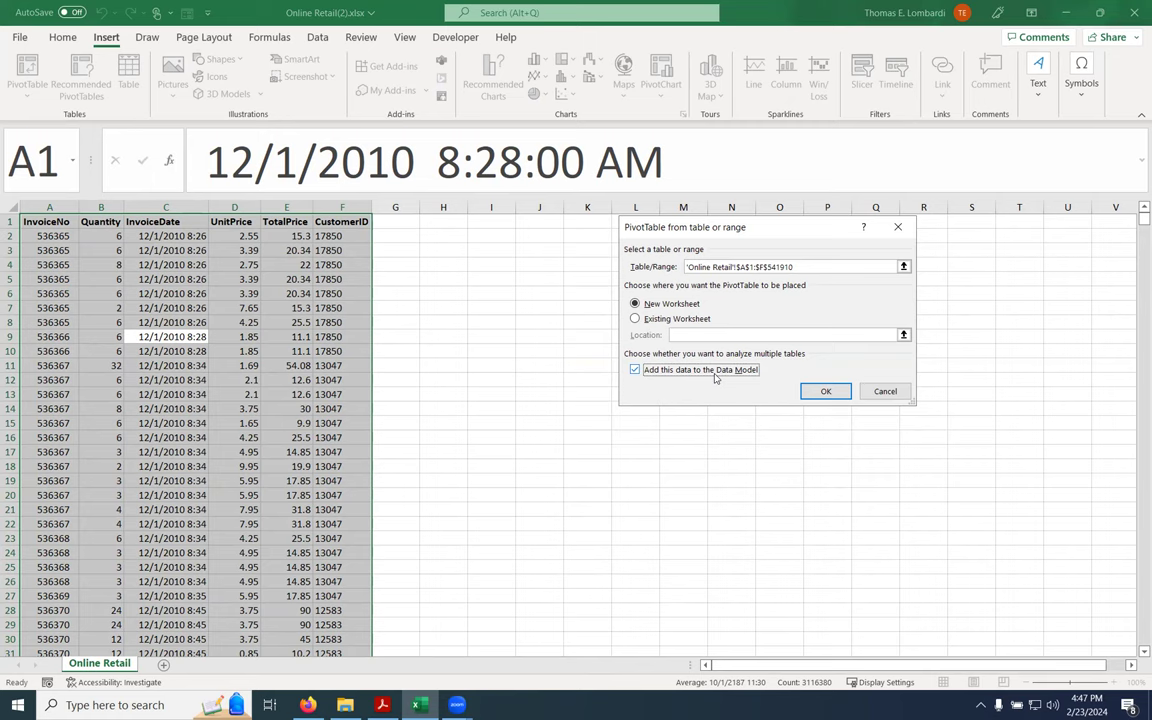
{"action": "left_click", "coordinate": [825, 391]}
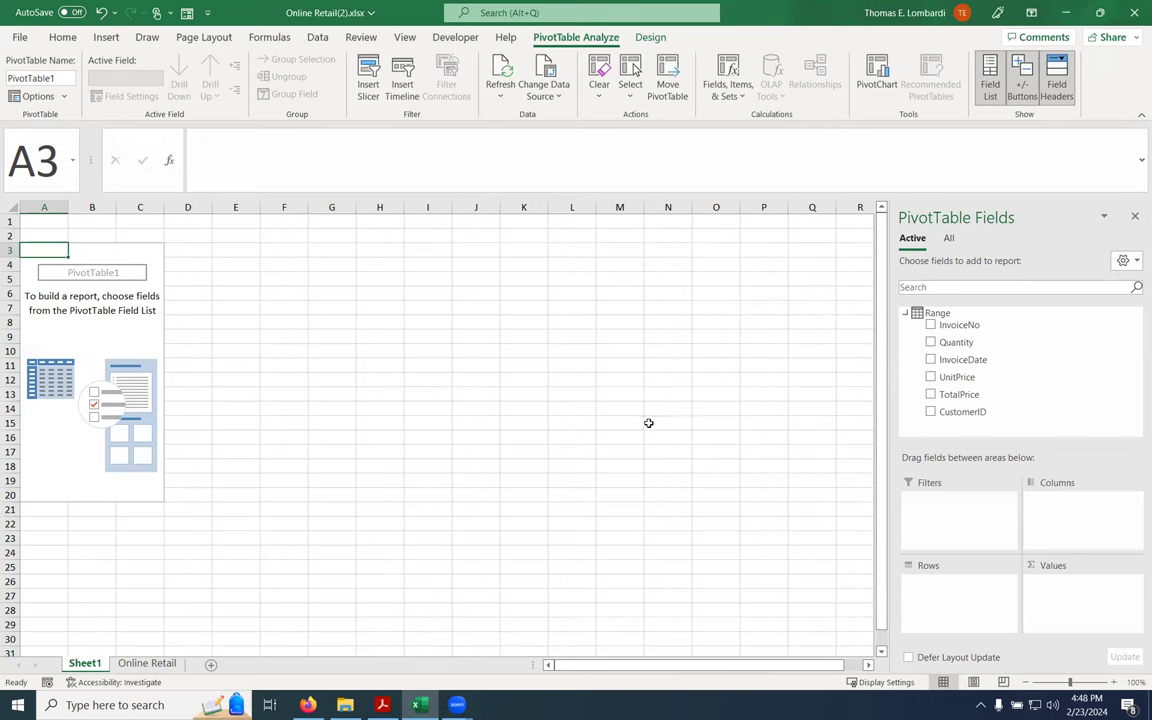
Add CustomerID as the PivotTable's row field and sort it in ascending order by CustomerID
{"action": "left_click_drag", "start_coordinate": [945, 412], "coordinate": [938, 594]}
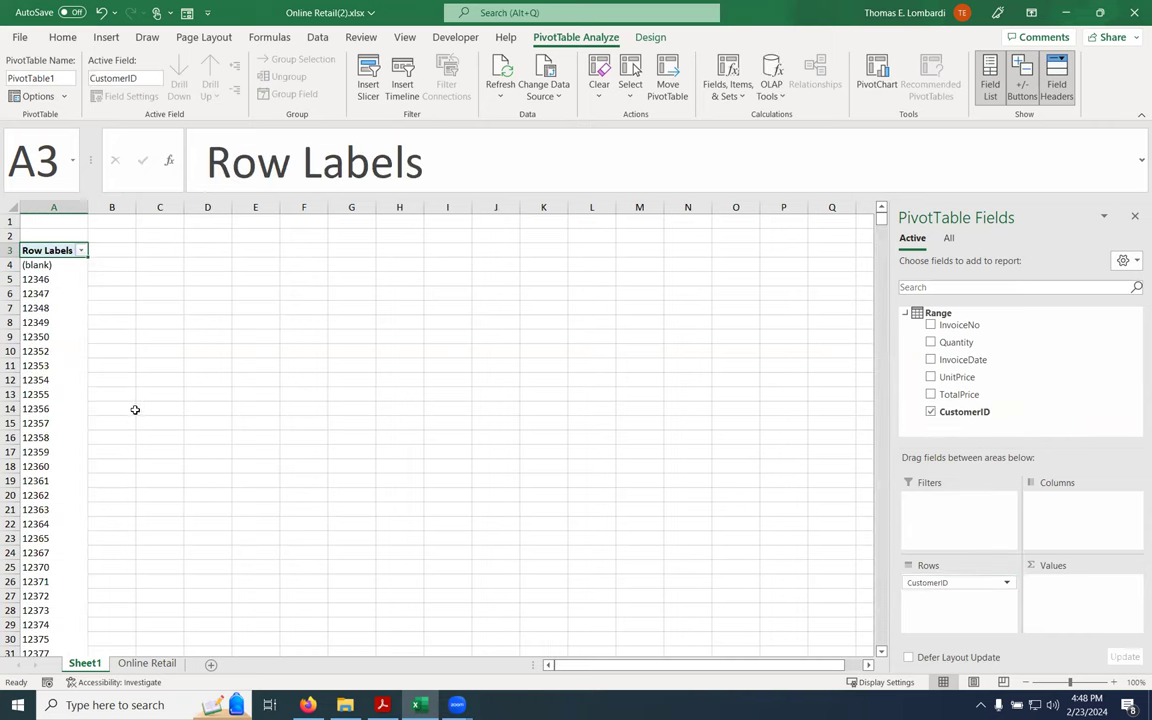
{"action": "left_click", "coordinate": [81, 250]}
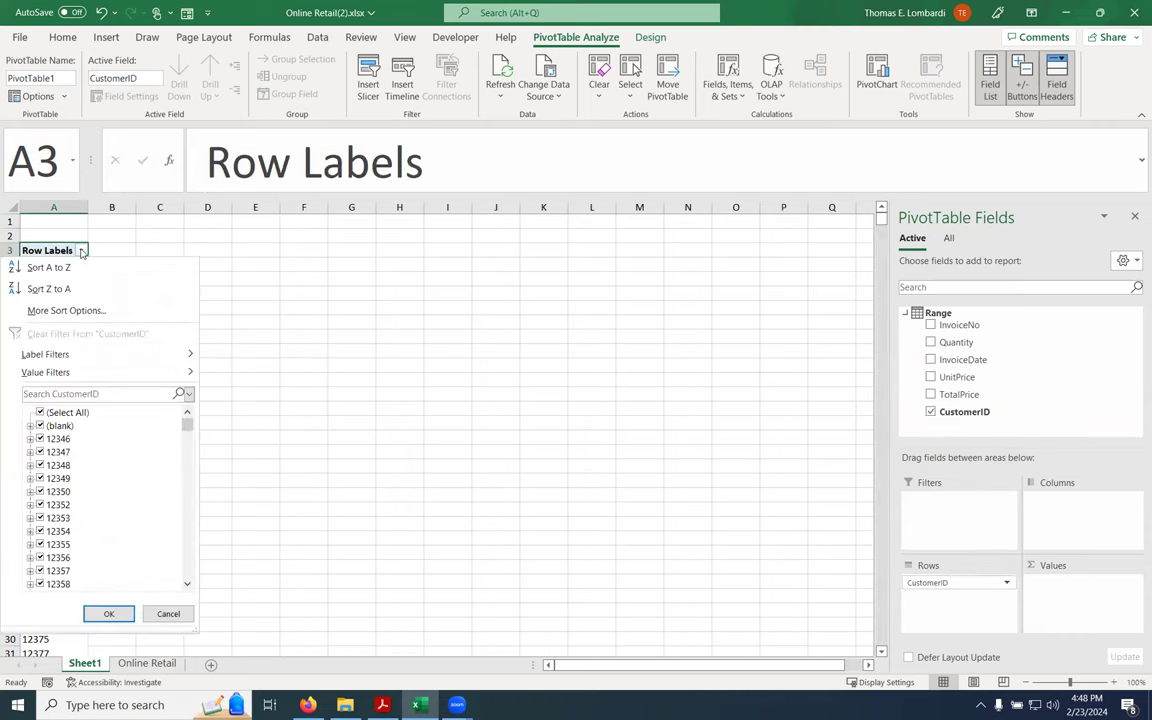
{"action": "left_click", "coordinate": [66, 310]}
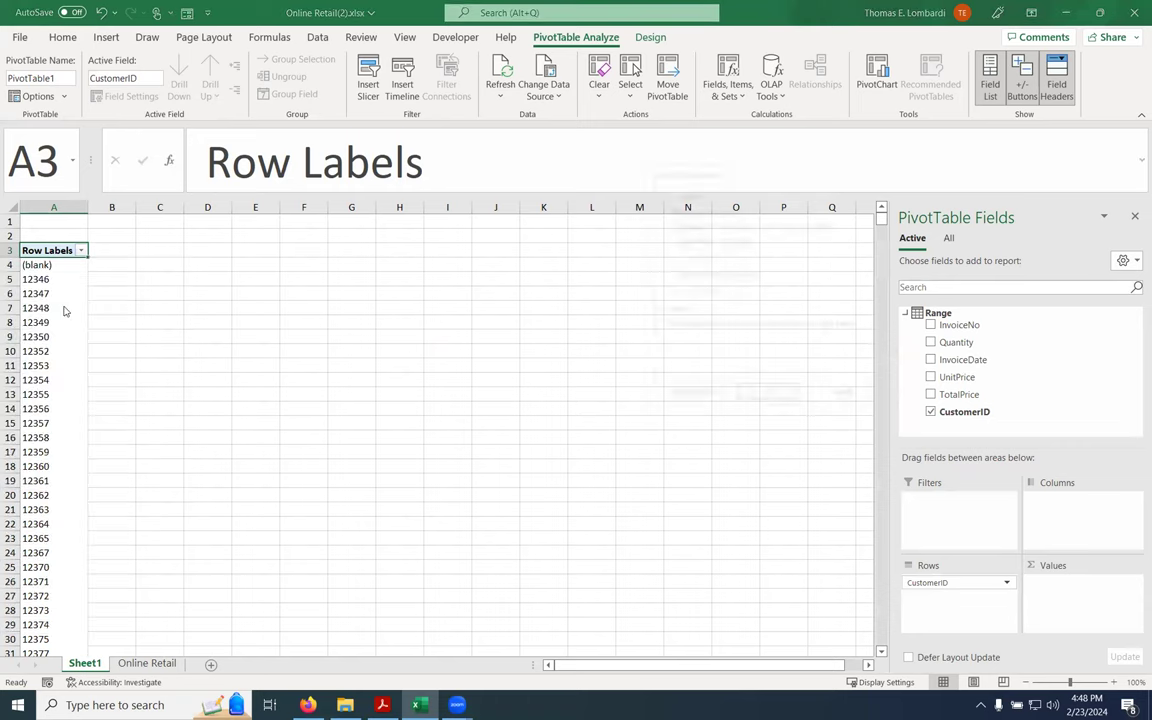
{"action": "left_click", "coordinate": [669, 239]}
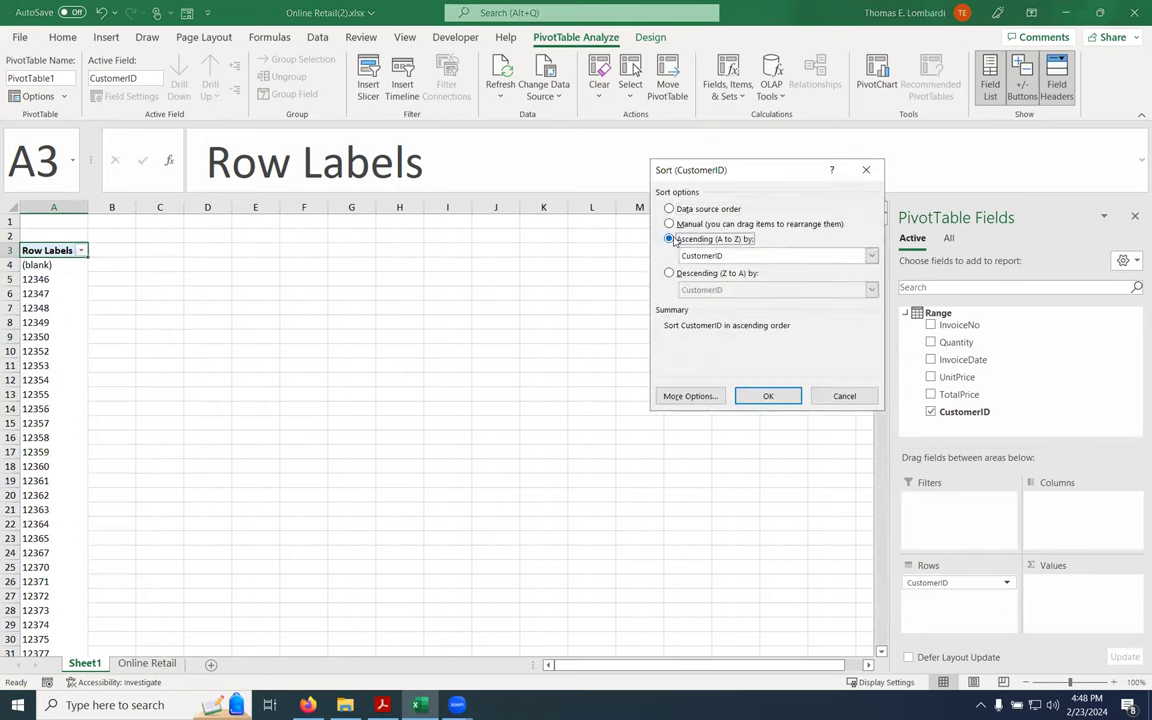
{"action": "left_click", "coordinate": [779, 396]}
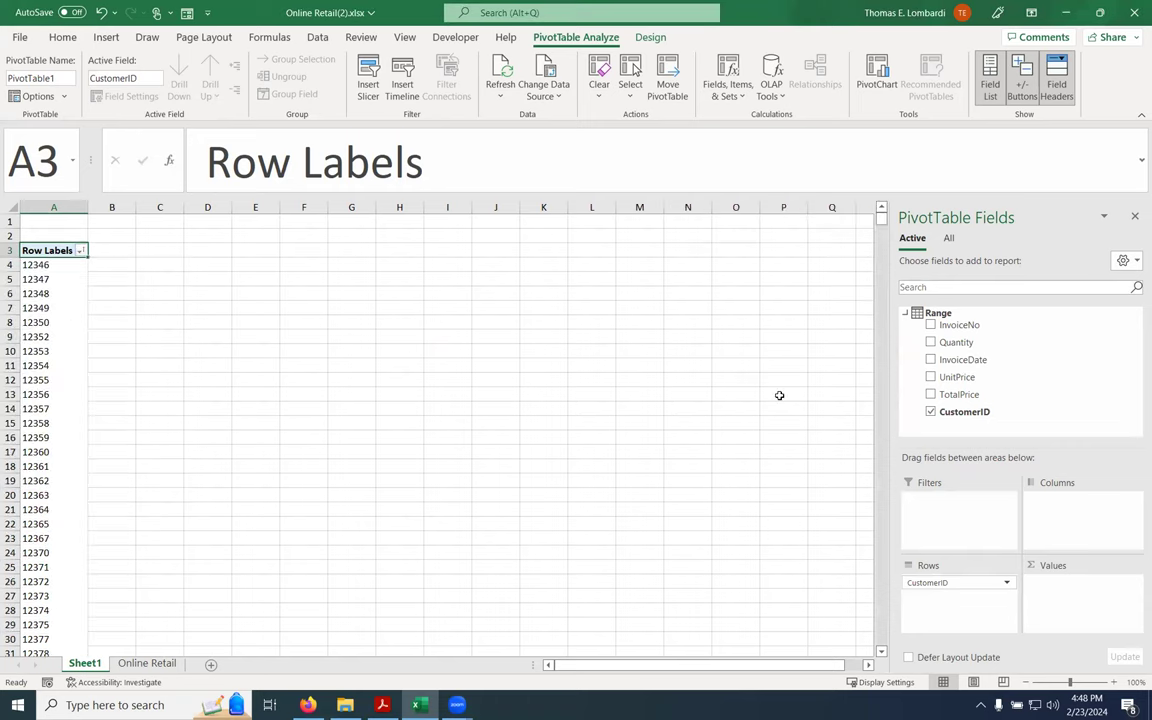
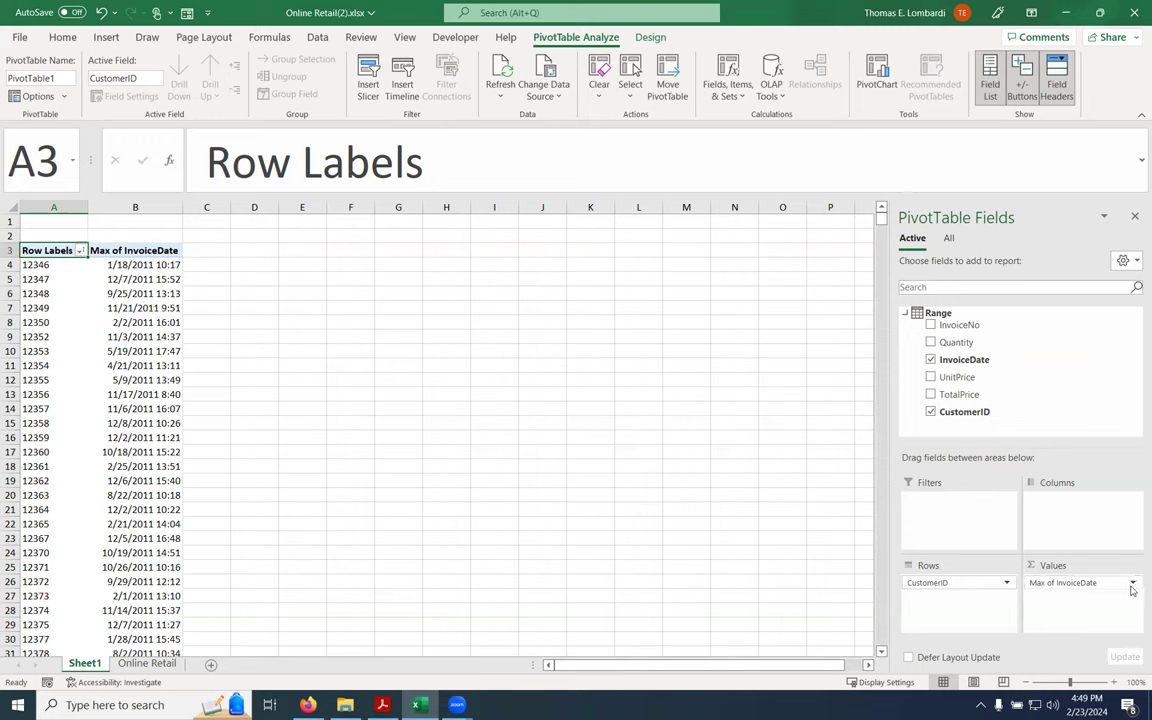
Change the InvoiceDate value field to summarize by Min
{"action": "left_click", "coordinate": [1132, 584]}
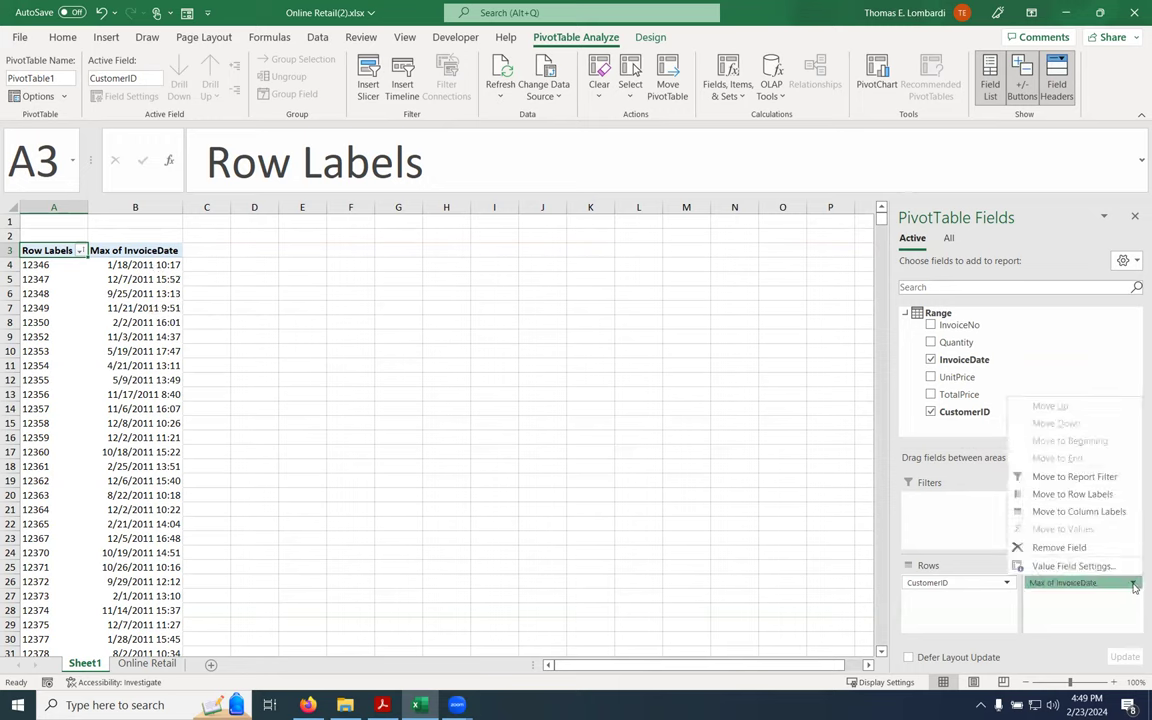
{"action": "left_click", "coordinate": [1087, 567]}
{"action": "left_click", "coordinate": [658, 342]}
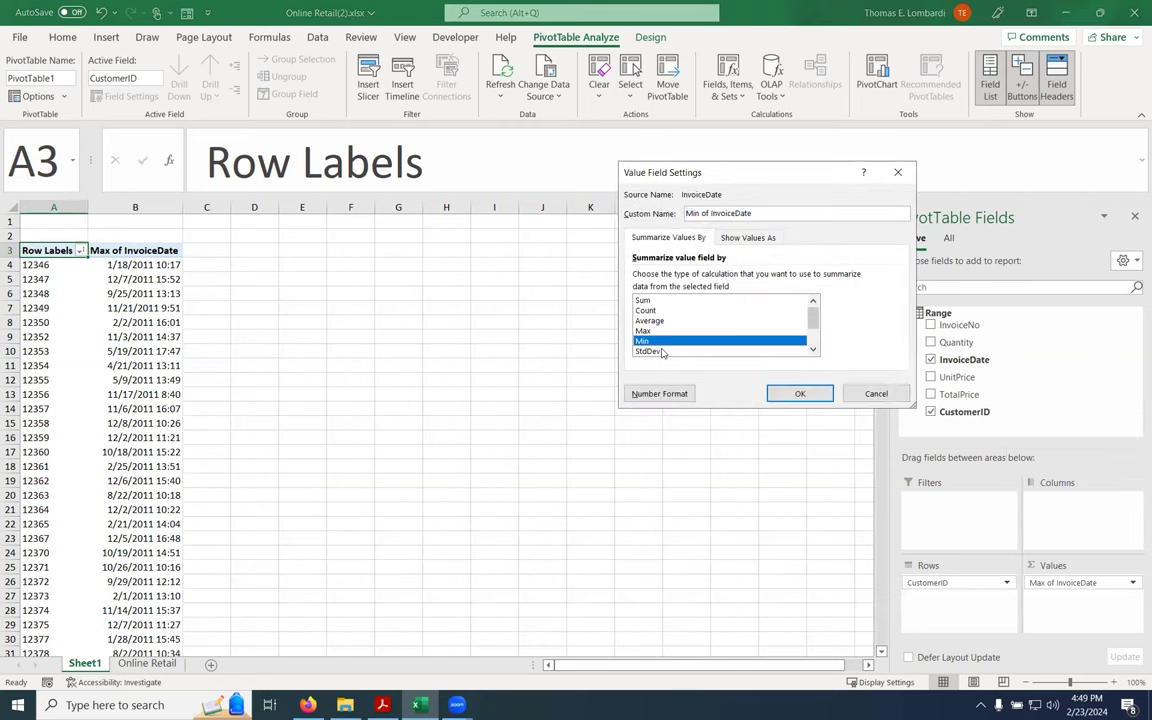
{"action": "left_click", "coordinate": [800, 393]}
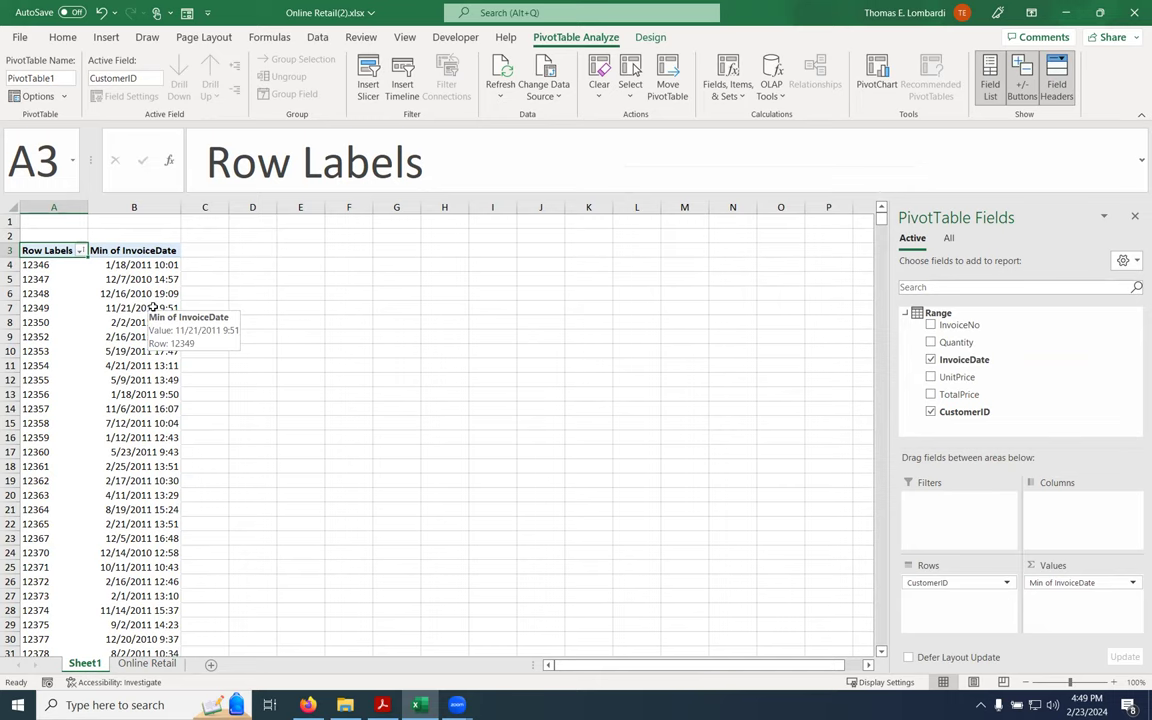
Set the InvoiceDate value field back to summarizing by Max
{"action": "left_click", "coordinate": [1133, 584]}
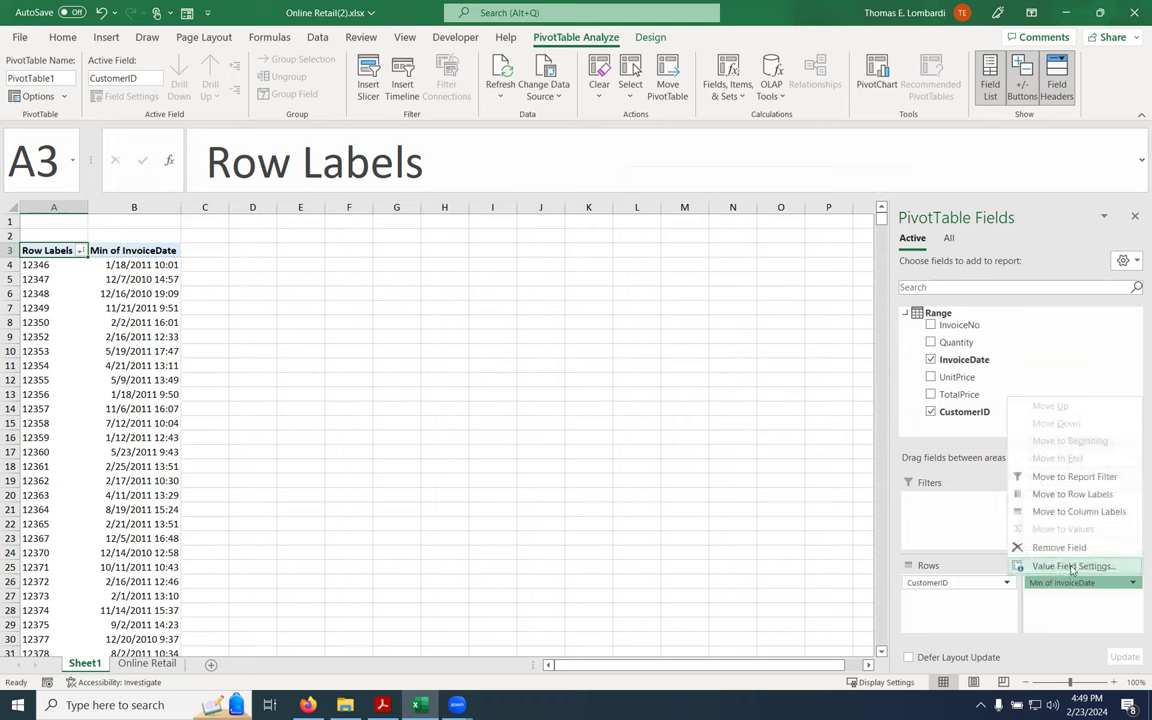
{"action": "left_click", "coordinate": [1071, 565]}
{"action": "left_click", "coordinate": [645, 330]}
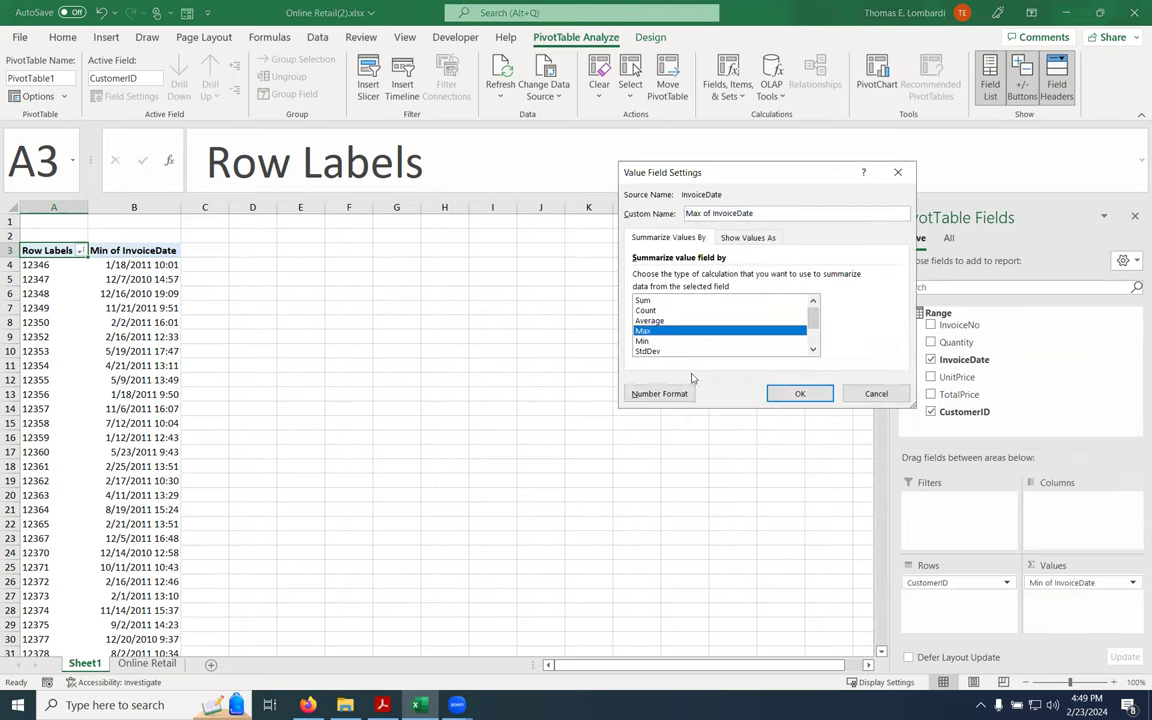
{"action": "left_click", "coordinate": [797, 394]}
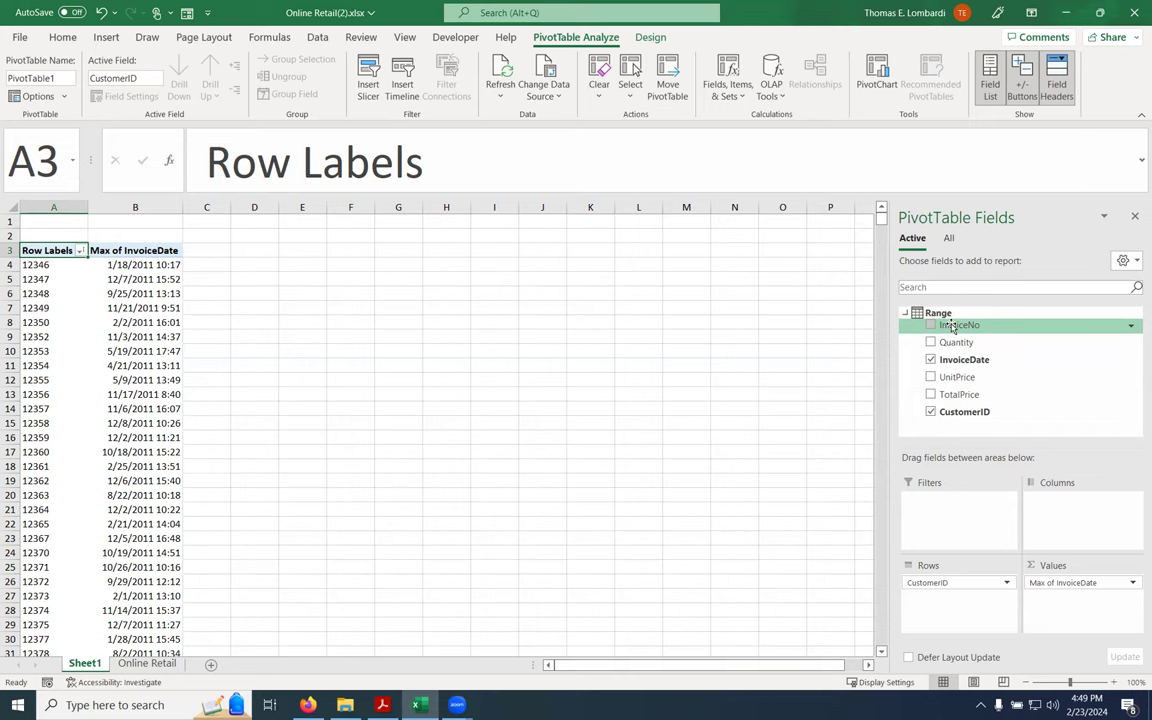
Add InvoiceNo to the PivotTable values as a Distinct Count and TotalPrice as a Sum
{"action": "left_click_drag", "start_coordinate": [952, 327], "coordinate": [1065, 605]}
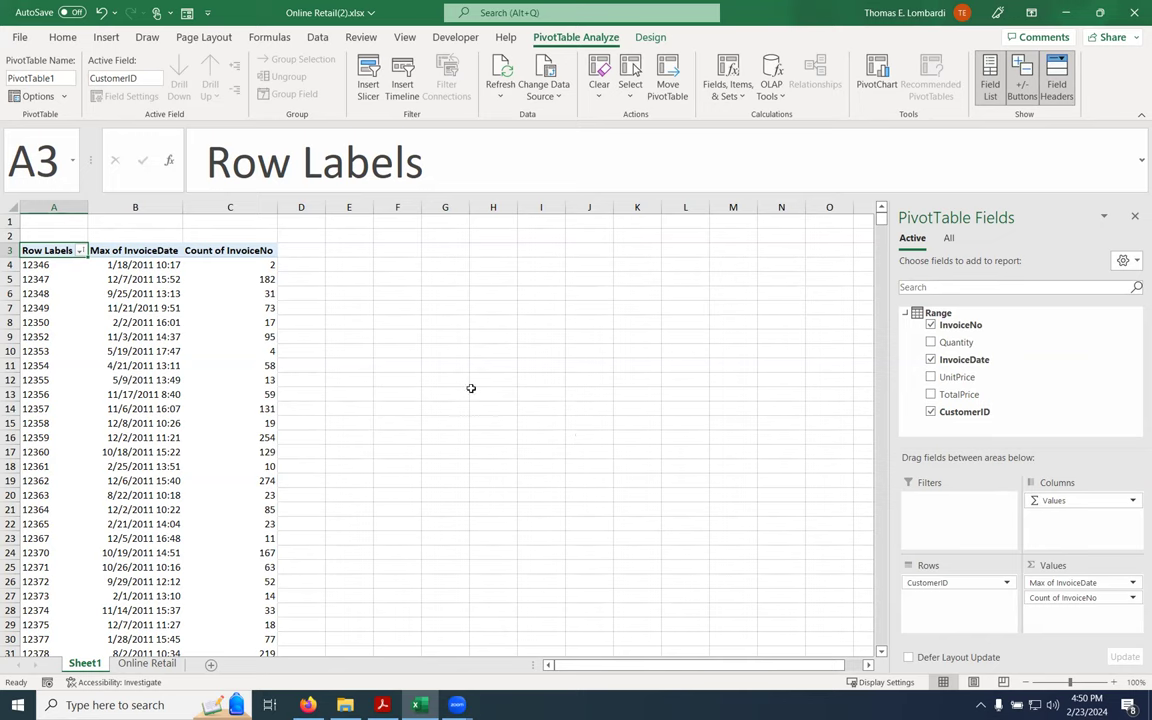
{"action": "right_click", "coordinate": [255, 285]}
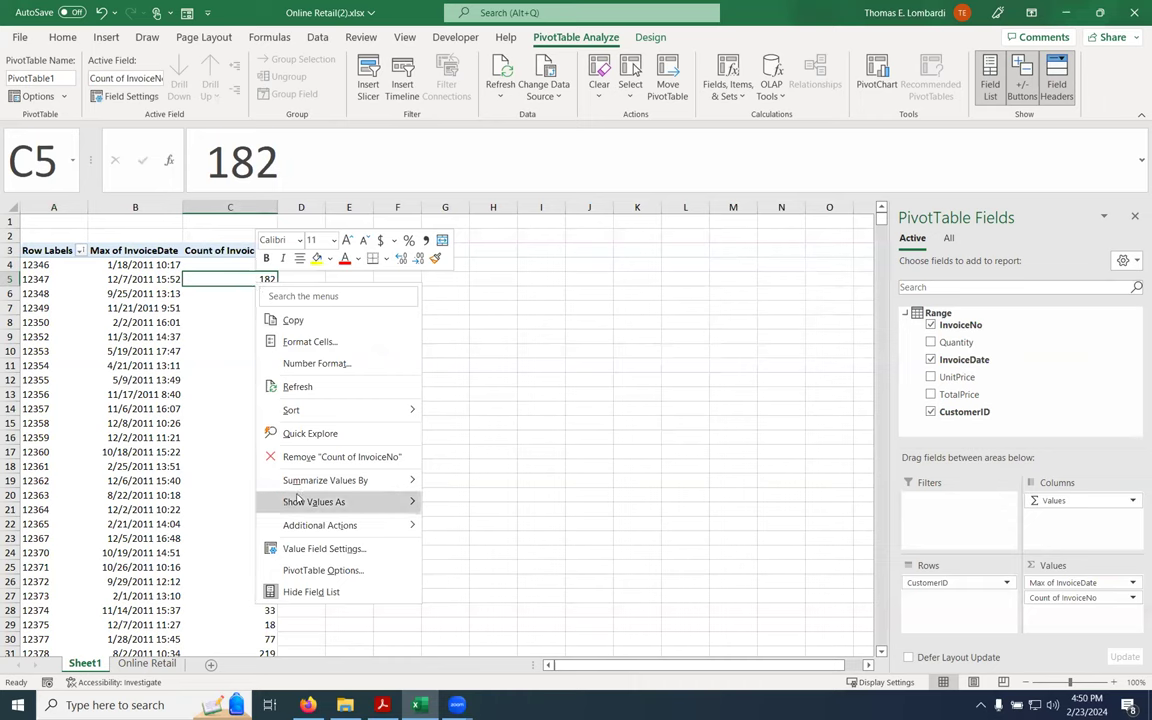
{"action": "mouse_move", "coordinate": [296, 481]}
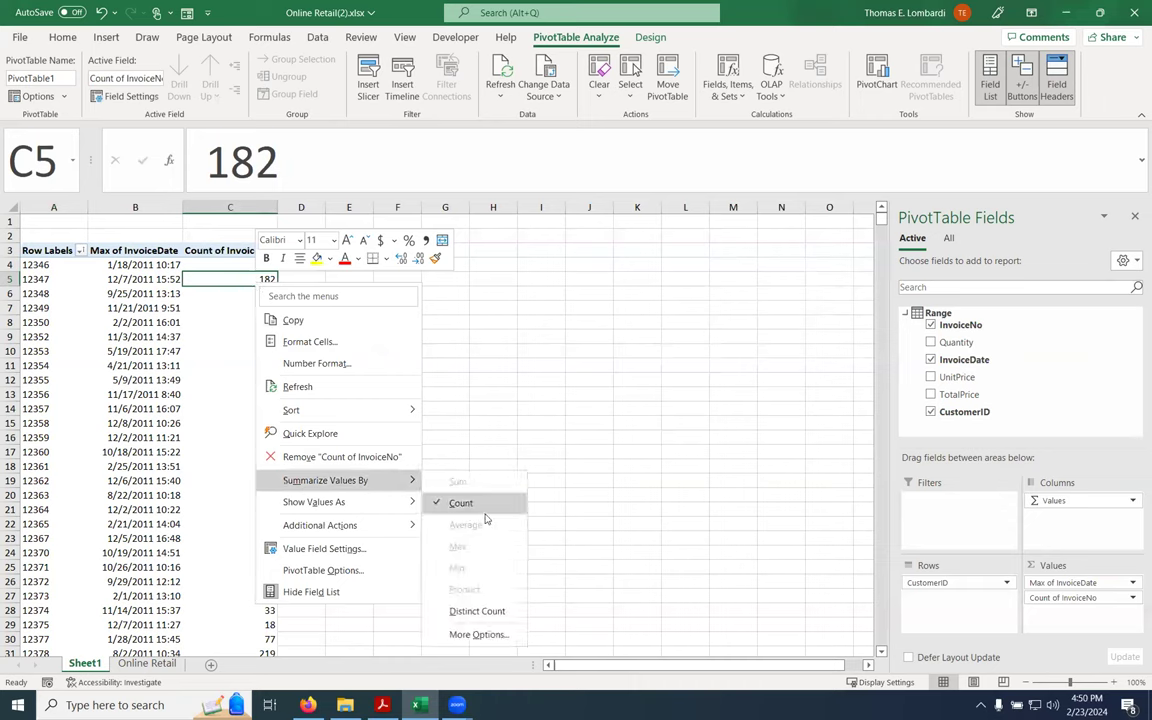
{"action": "left_click", "coordinate": [462, 612]}
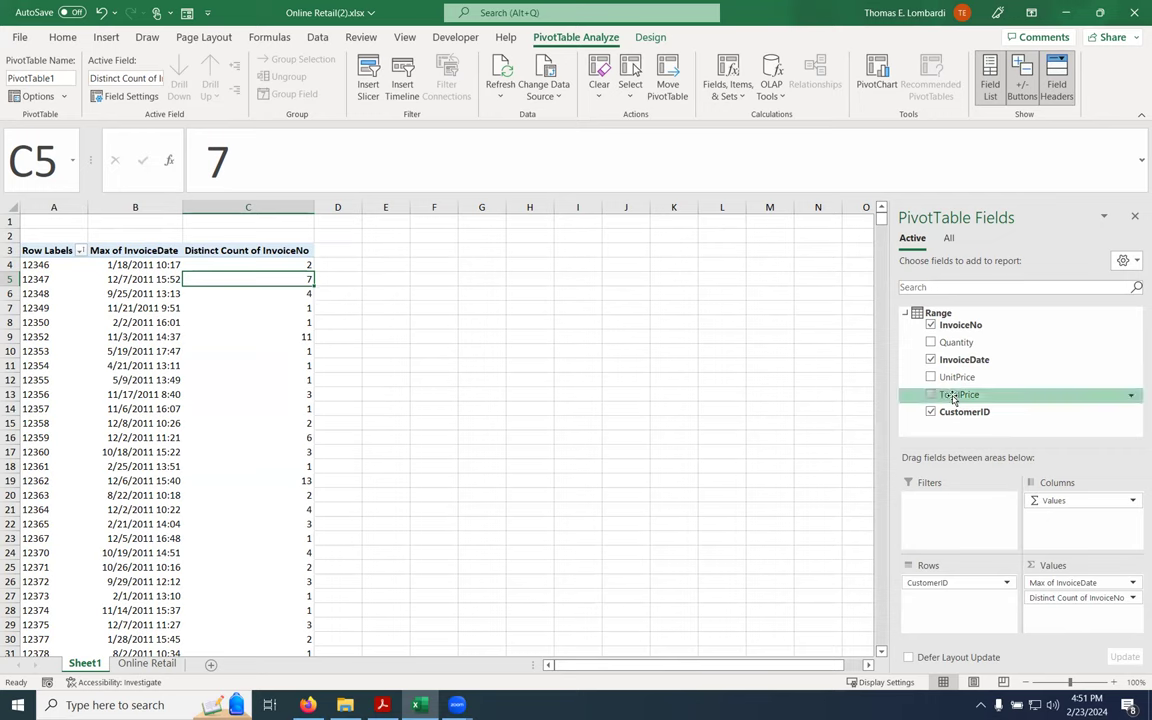
{"action": "left_click_drag", "start_coordinate": [955, 398], "coordinate": [1080, 622]}
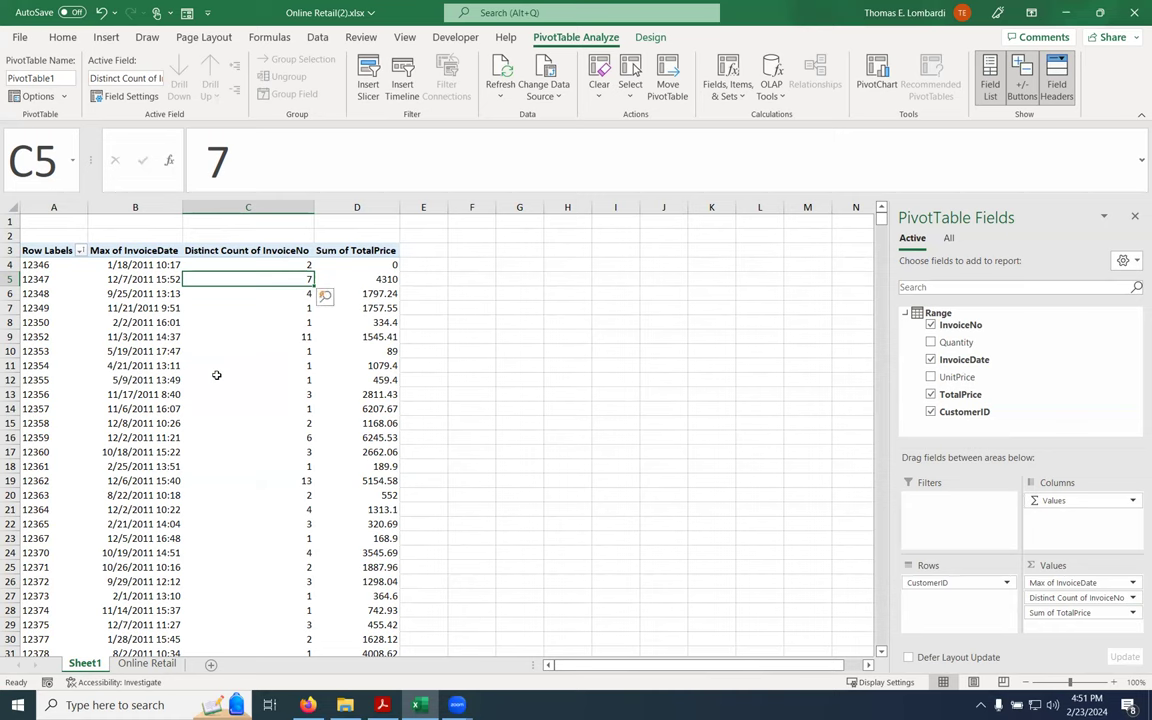
Copy the PivotTable from its header row through the last numbered customer, columns A to D, leaving out the (blank) and Grand Total rows
{"action": "scroll", "coordinate": [197, 378], "scroll_direction": "down", "scroll_amount": 3}
{"action": "scroll", "coordinate": [197, 378], "scroll_direction": "down", "scroll_amount": 17}
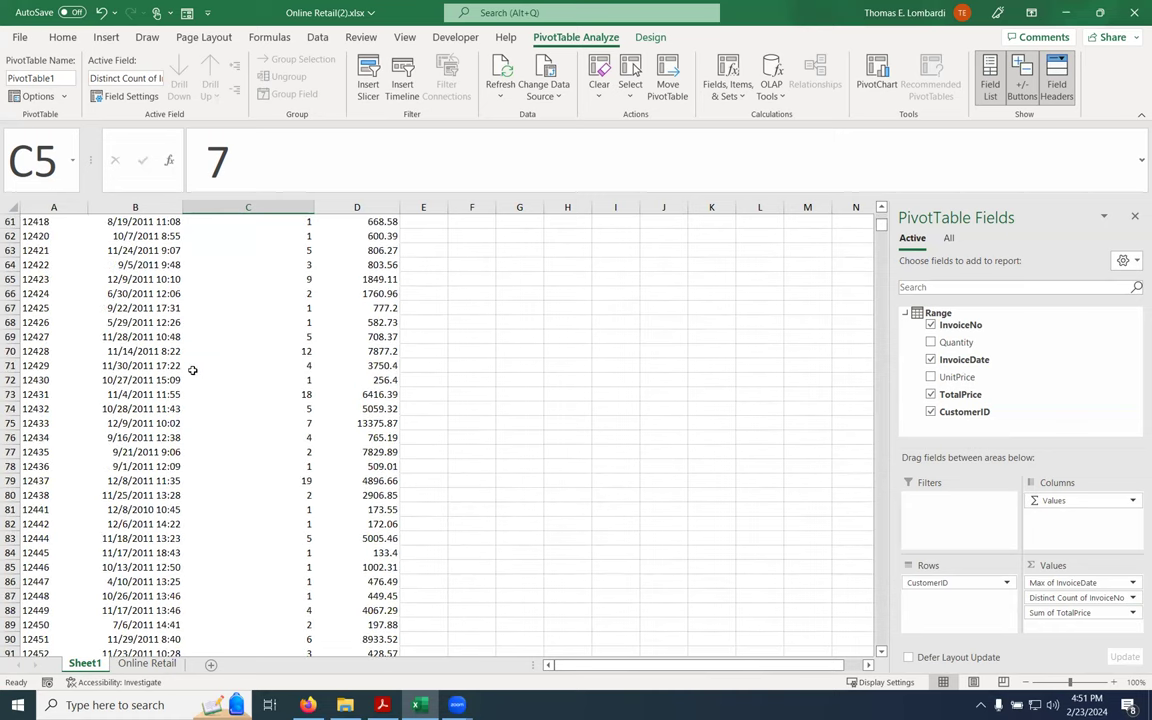
{"action": "left_click_drag", "start_coordinate": [881, 225], "coordinate": [794, 575]}
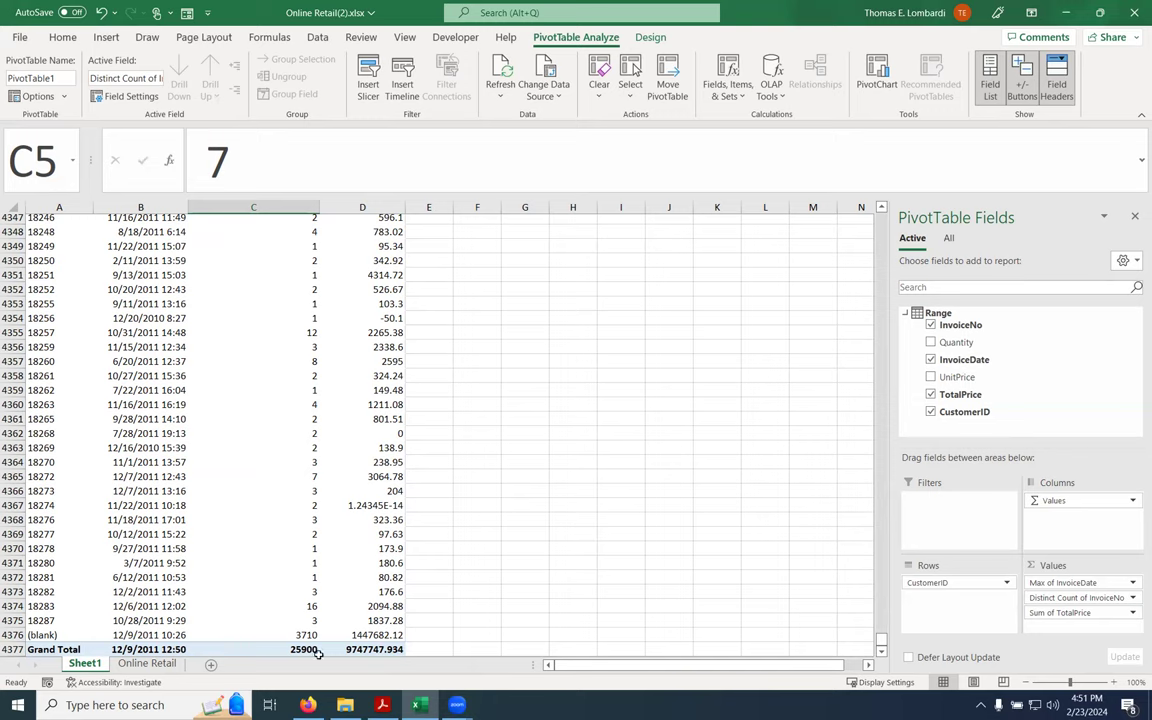
{"action": "left_click", "coordinate": [46, 620]}
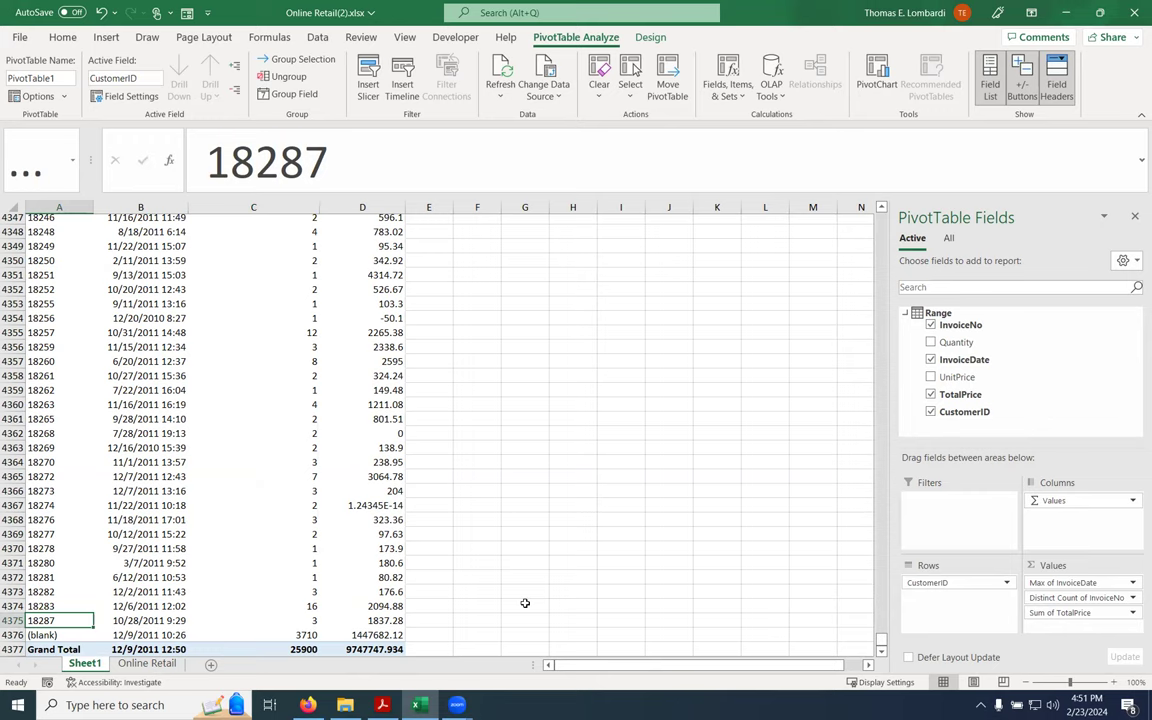
{"action": "key", "text": "shift+Right"}
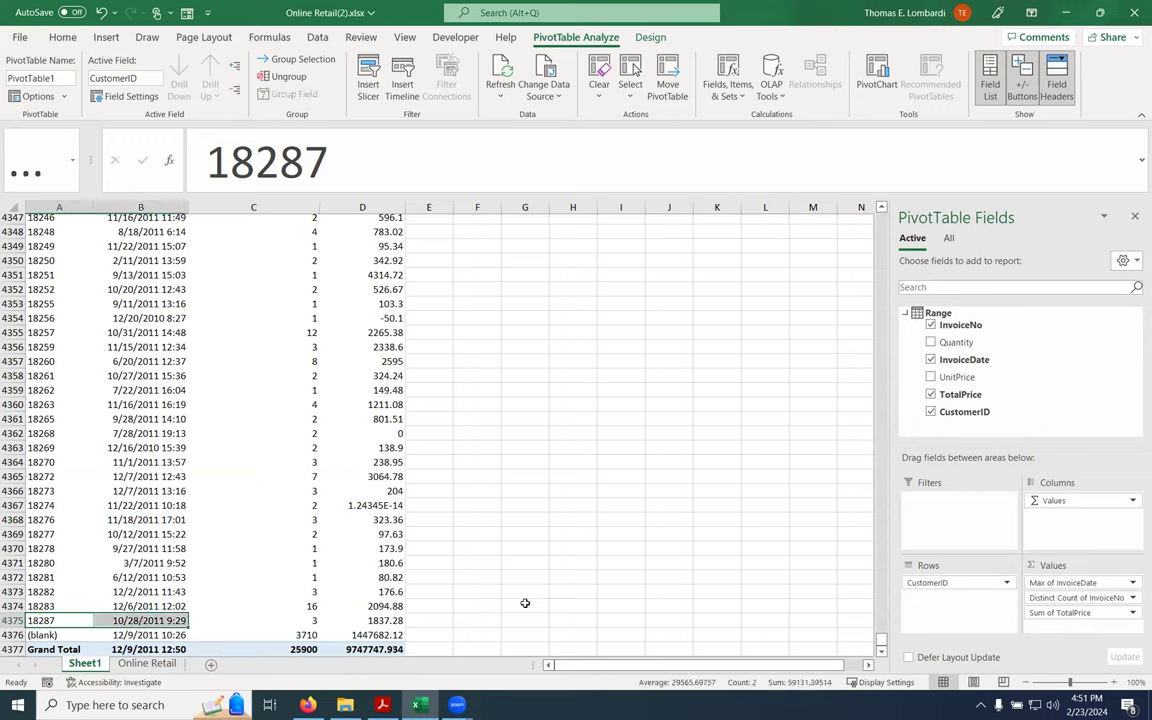
{"action": "key", "text": "shift+Right"}
{"action": "key", "text": "shift+Right"}
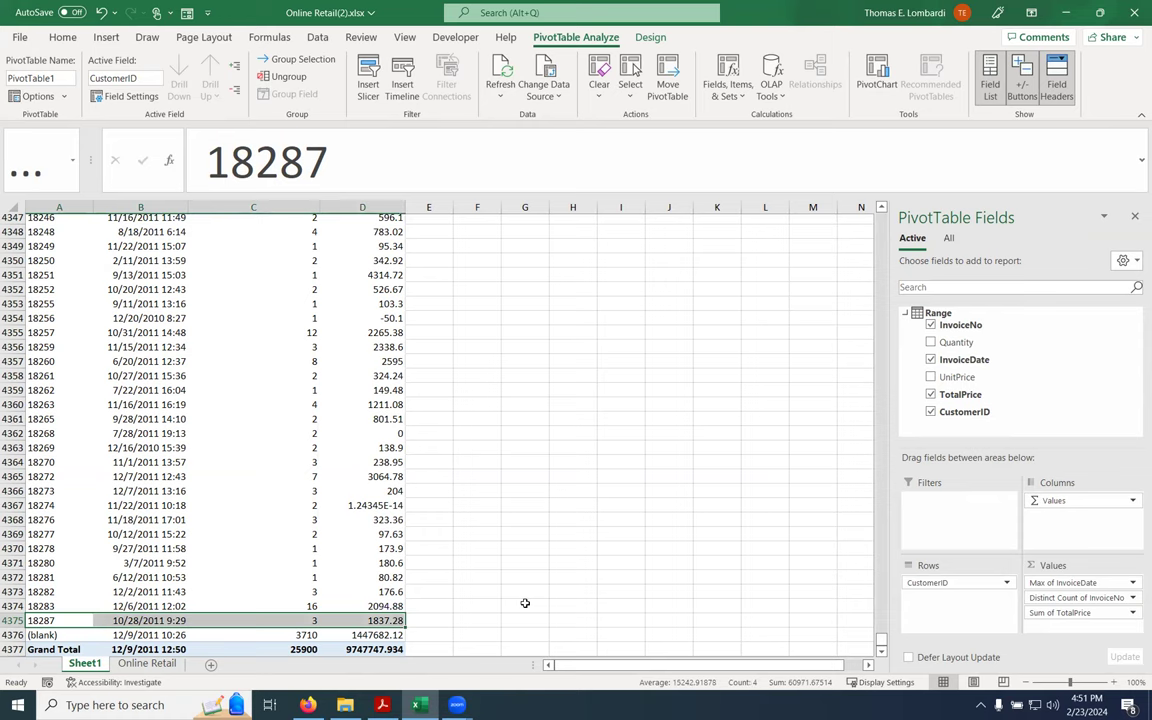
{"action": "key", "text": "ctrl+shift+Up"}
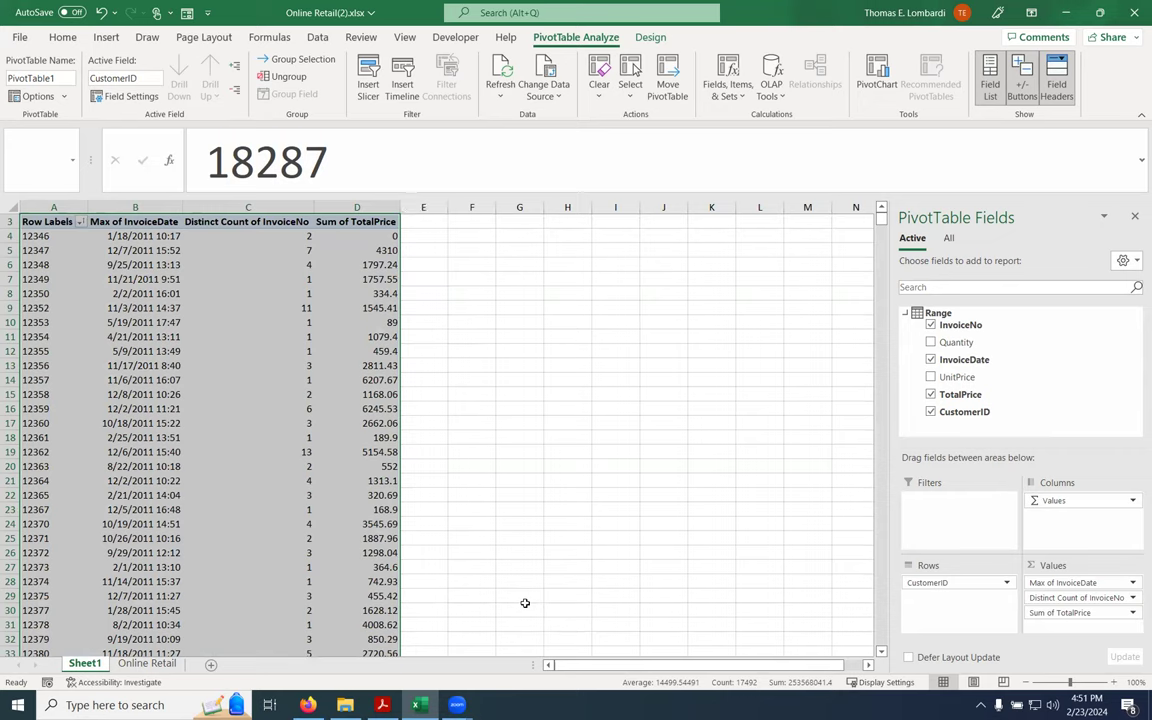
{"action": "key", "text": "ctrl+c"}
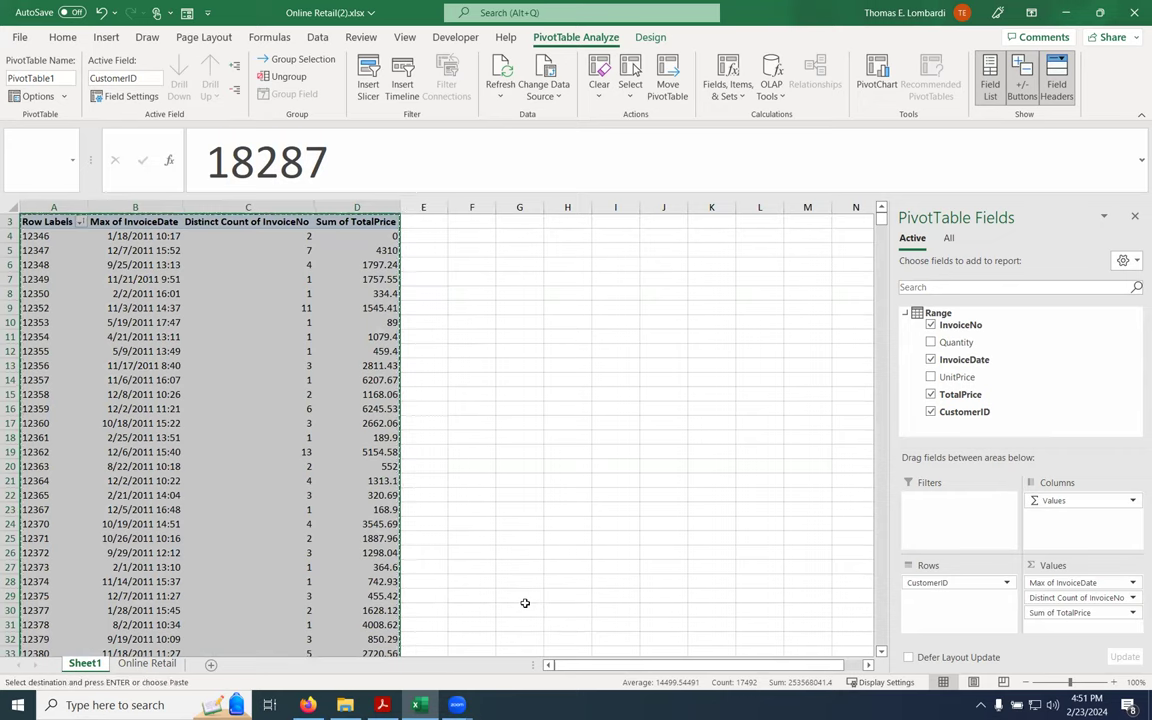
Add a new worksheet and paste the copied PivotTable data as values starting at A1
{"action": "left_click", "coordinate": [210, 664]}
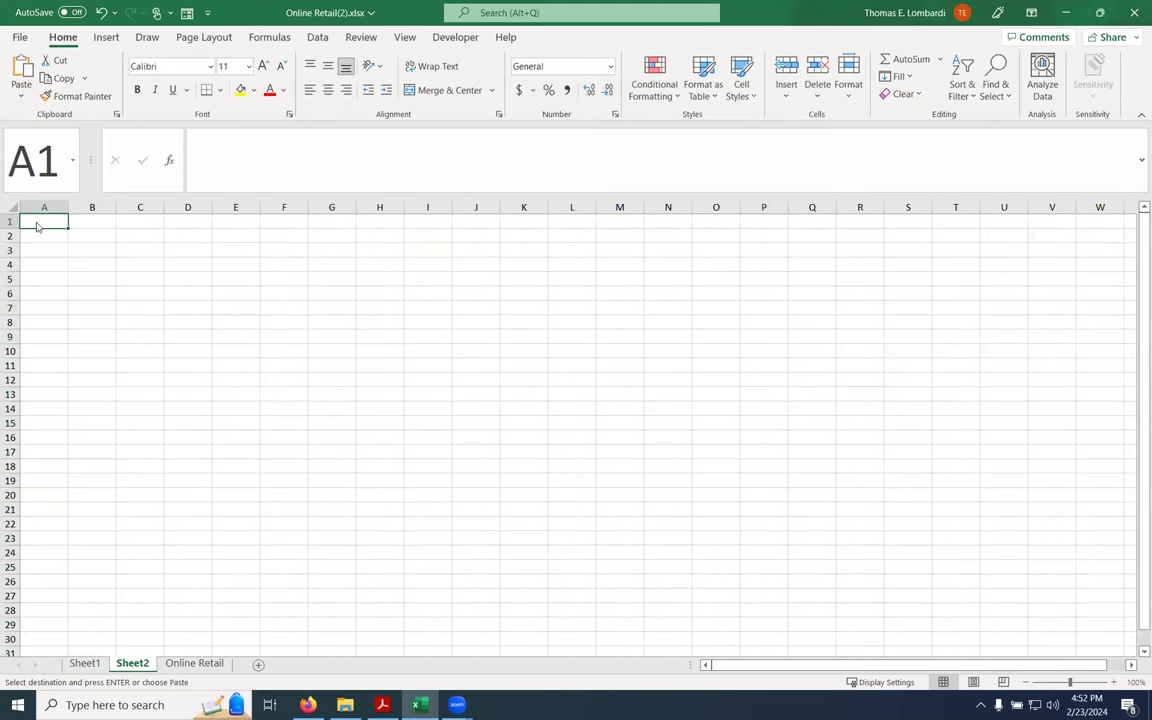
{"action": "right_click", "coordinate": [38, 223]}
{"action": "left_click", "coordinate": [96, 329]}
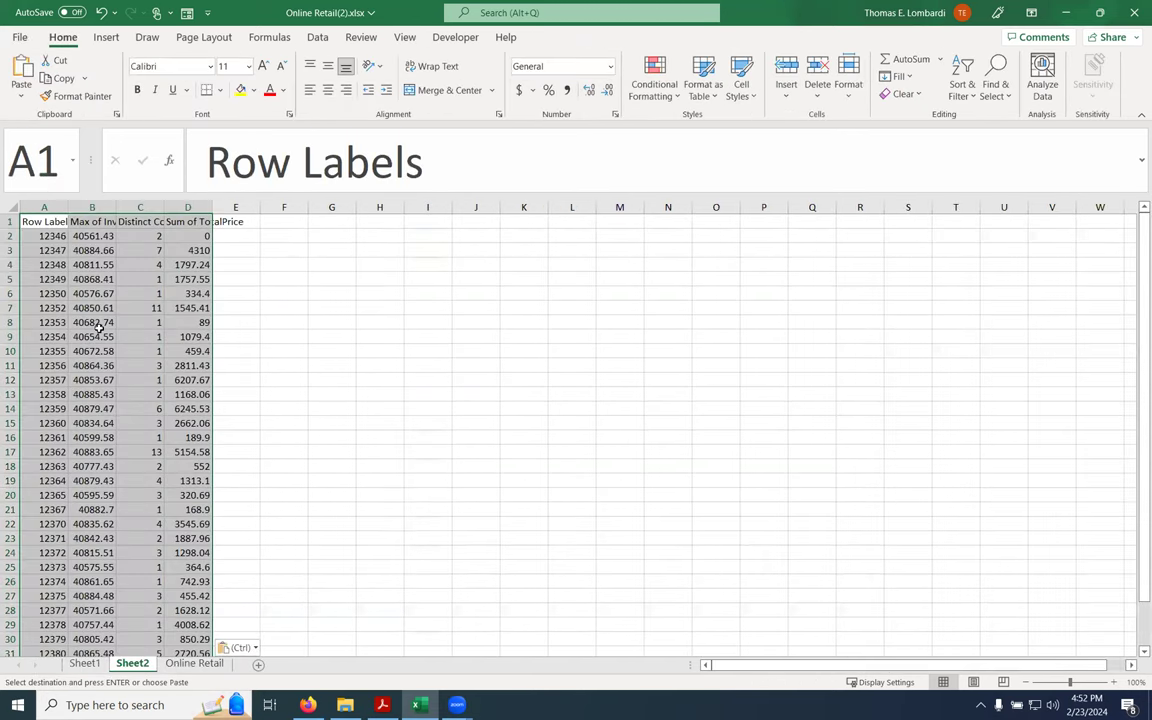
Autofit the widths of columns A to D on the new sheet to their contents
{"action": "double_click", "coordinate": [69, 205]}
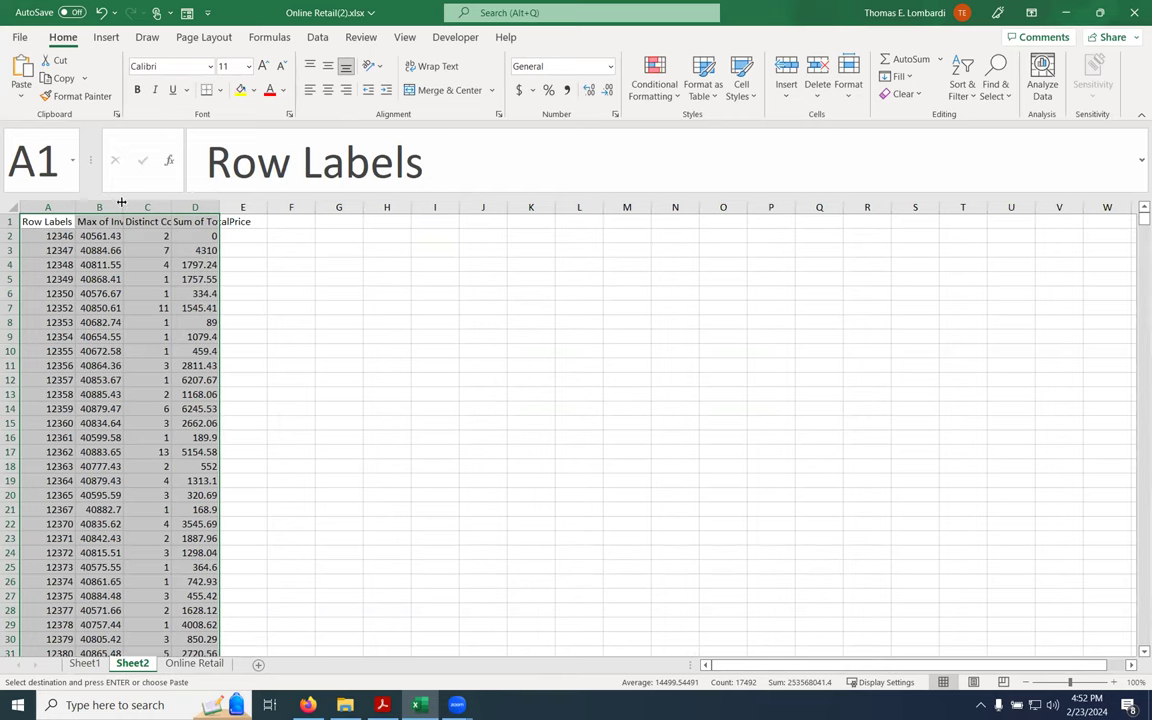
{"action": "double_click", "coordinate": [123, 205]}
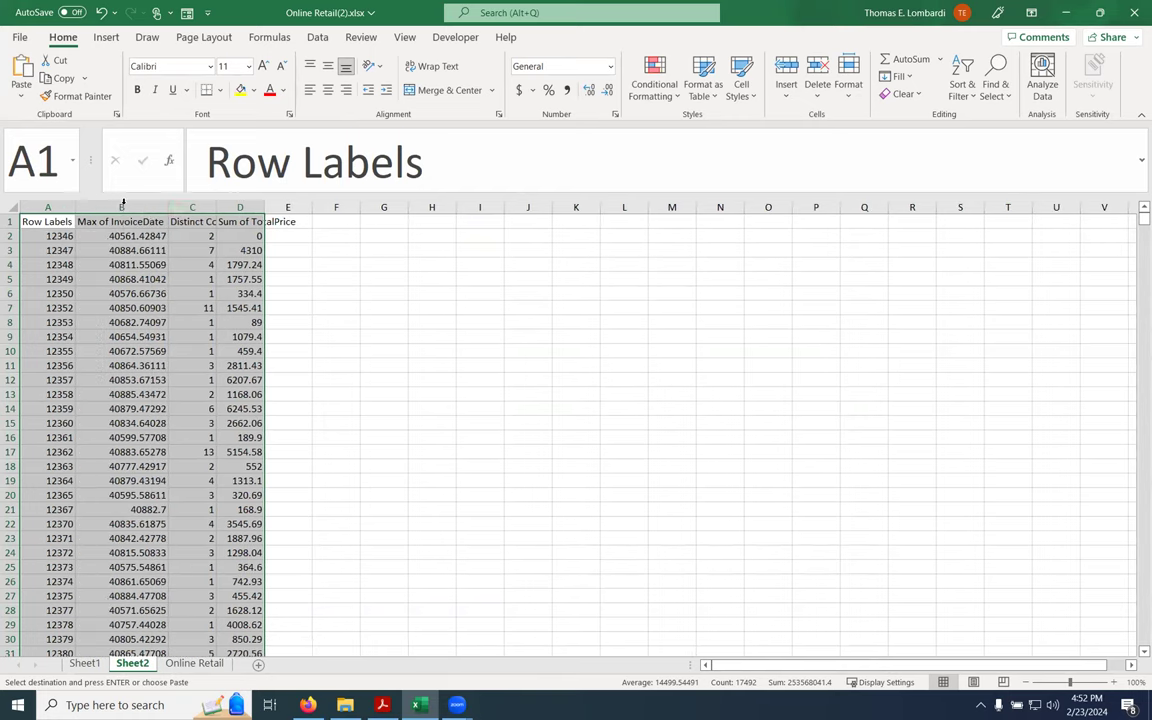
{"action": "double_click", "coordinate": [216, 205]}
{"action": "double_click", "coordinate": [350, 206]}
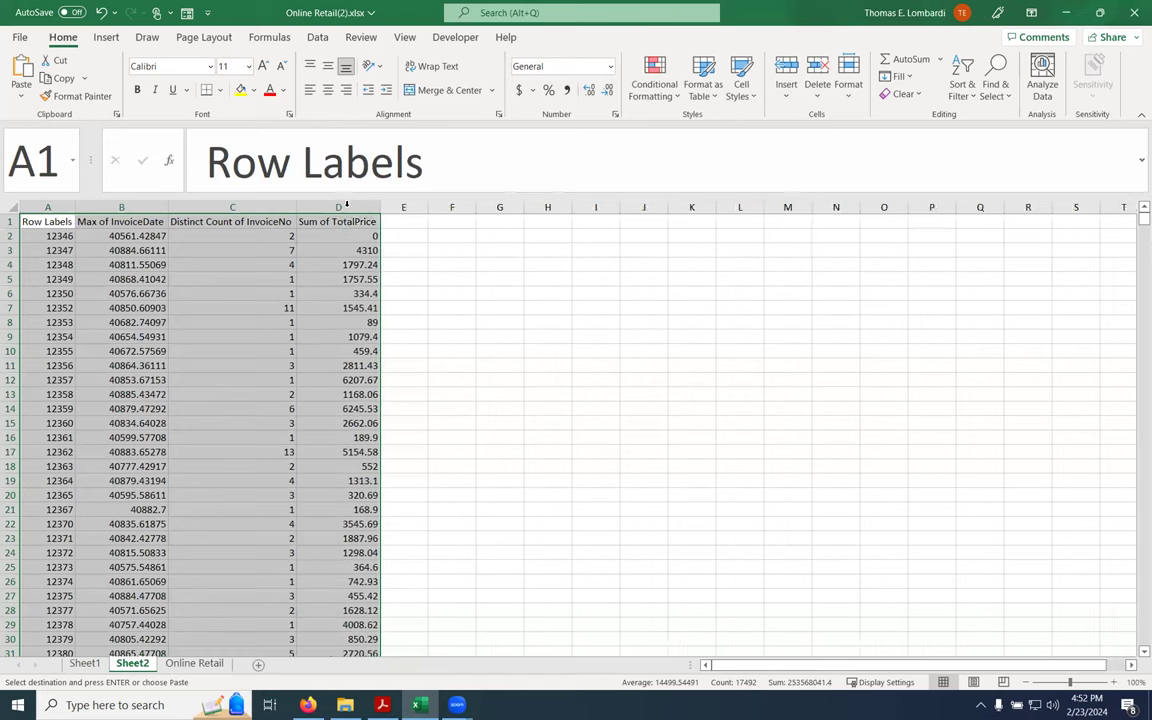
Rename the headers in A1:D1 to C, R, F and M, and autofit column A to its shortened contents
{"action": "left_click", "coordinate": [40, 219]}
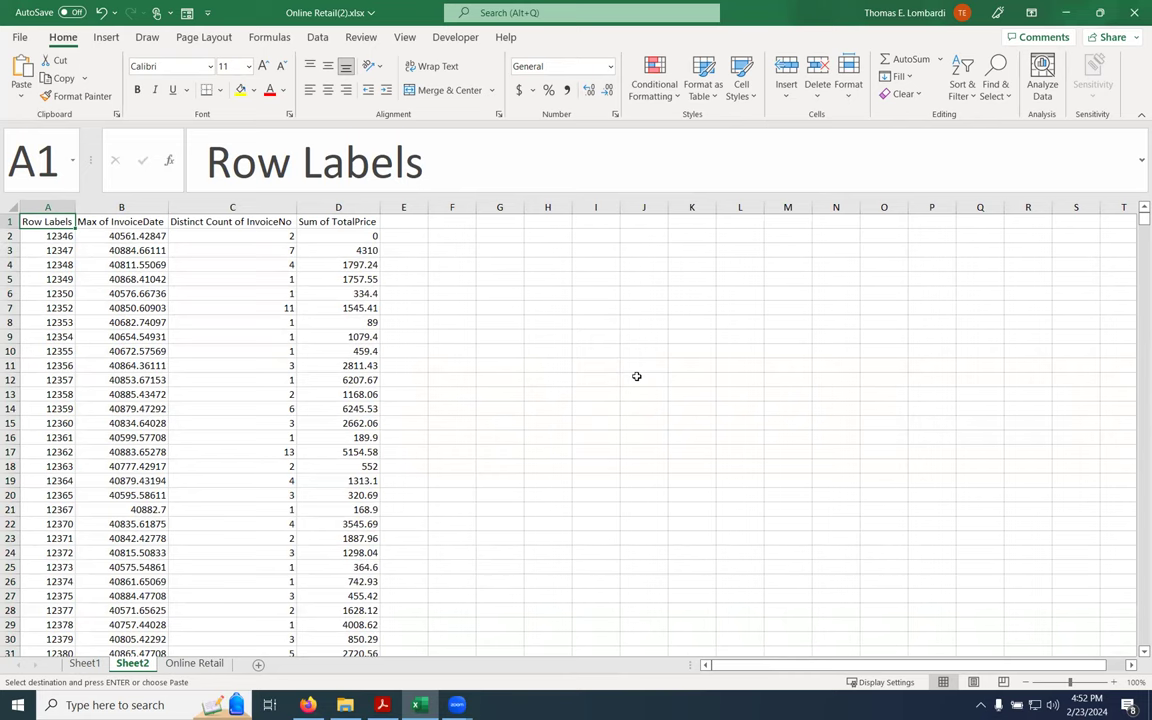
{"action": "type", "text": "C"}
{"action": "key", "text": "Tab"}
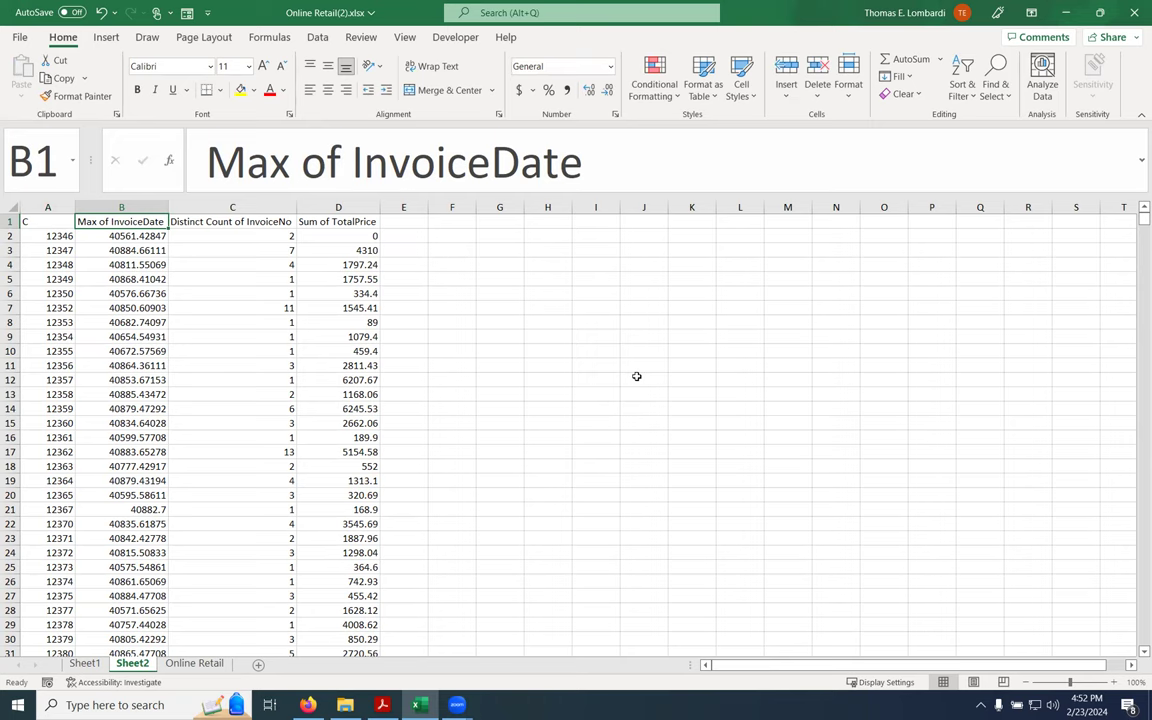
{"action": "type", "text": "R"}
{"action": "key", "text": "Tab"}
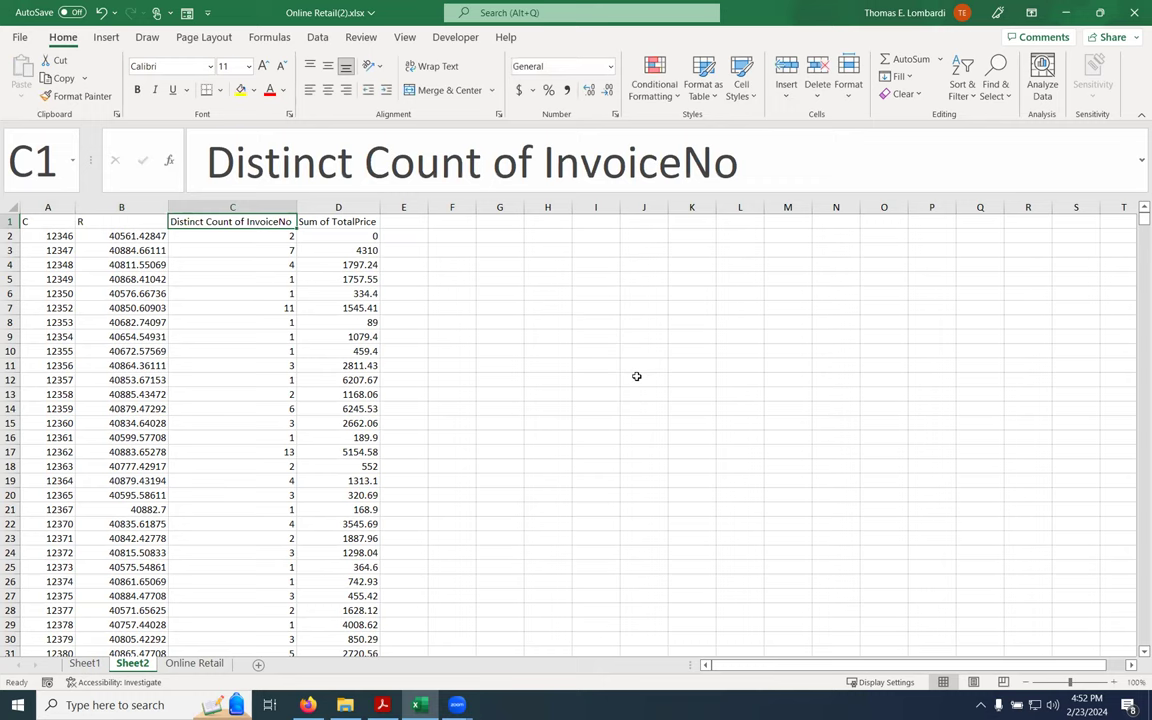
{"action": "type", "text": "F"}
{"action": "key", "text": "Tab"}
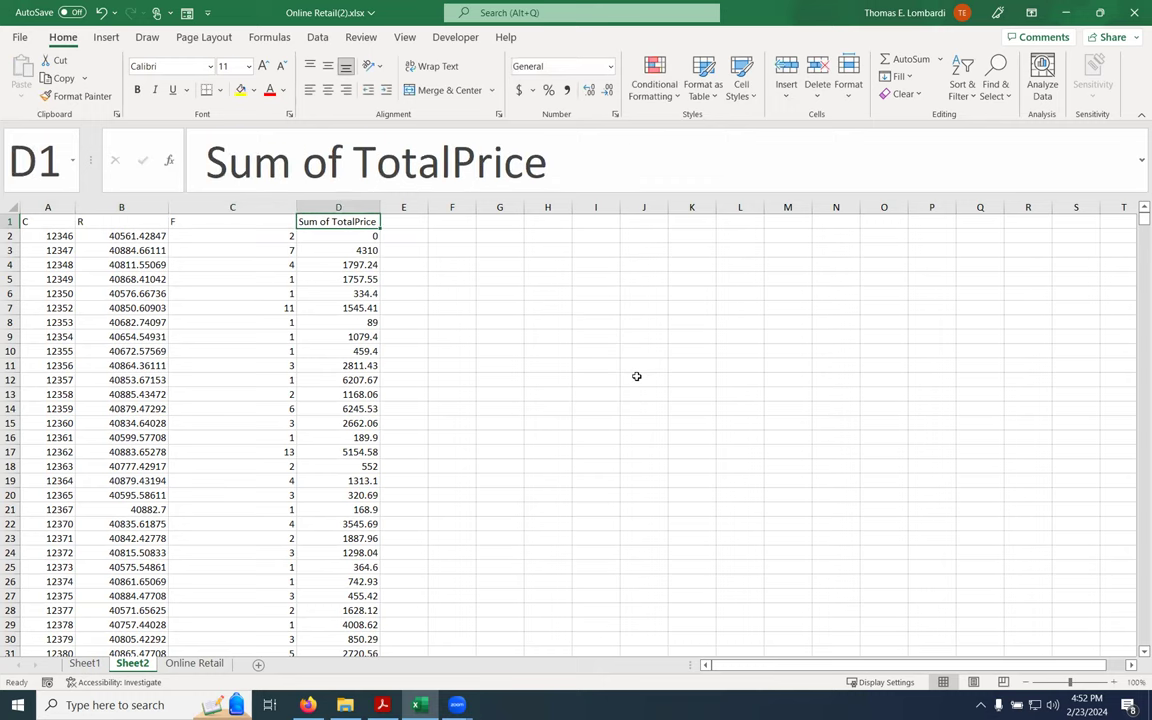
{"action": "type", "text": "M"}
{"action": "key", "text": "Tab"}
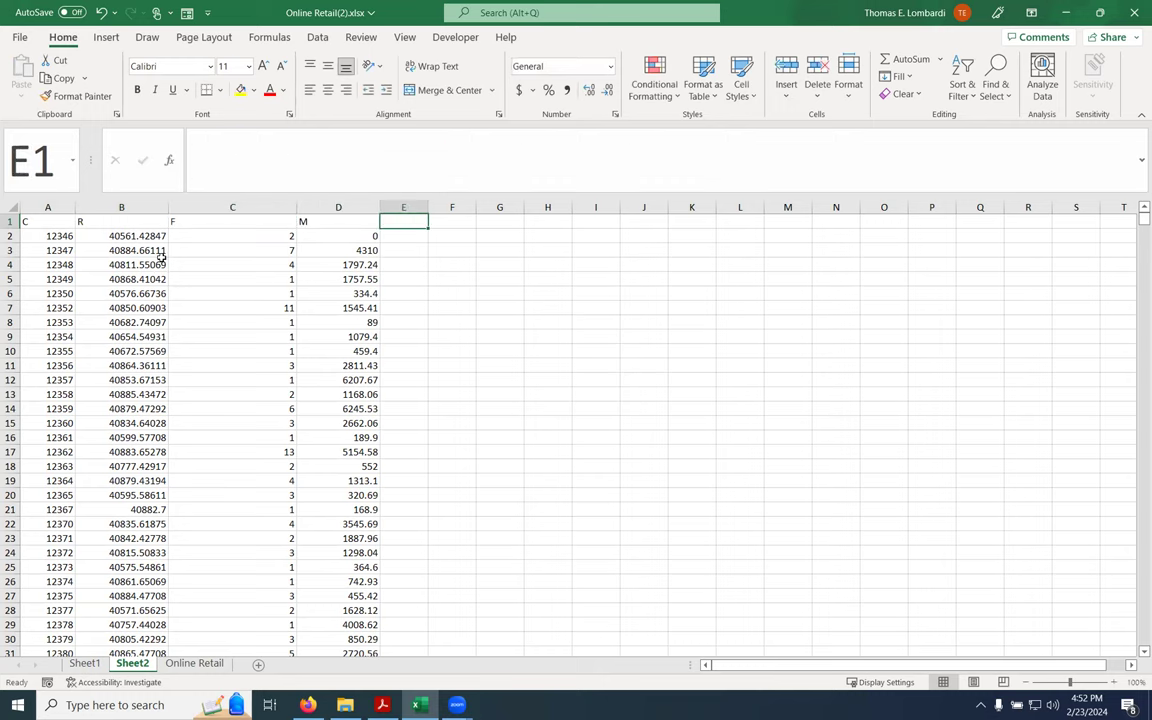
{"action": "double_click", "coordinate": [75, 203]}
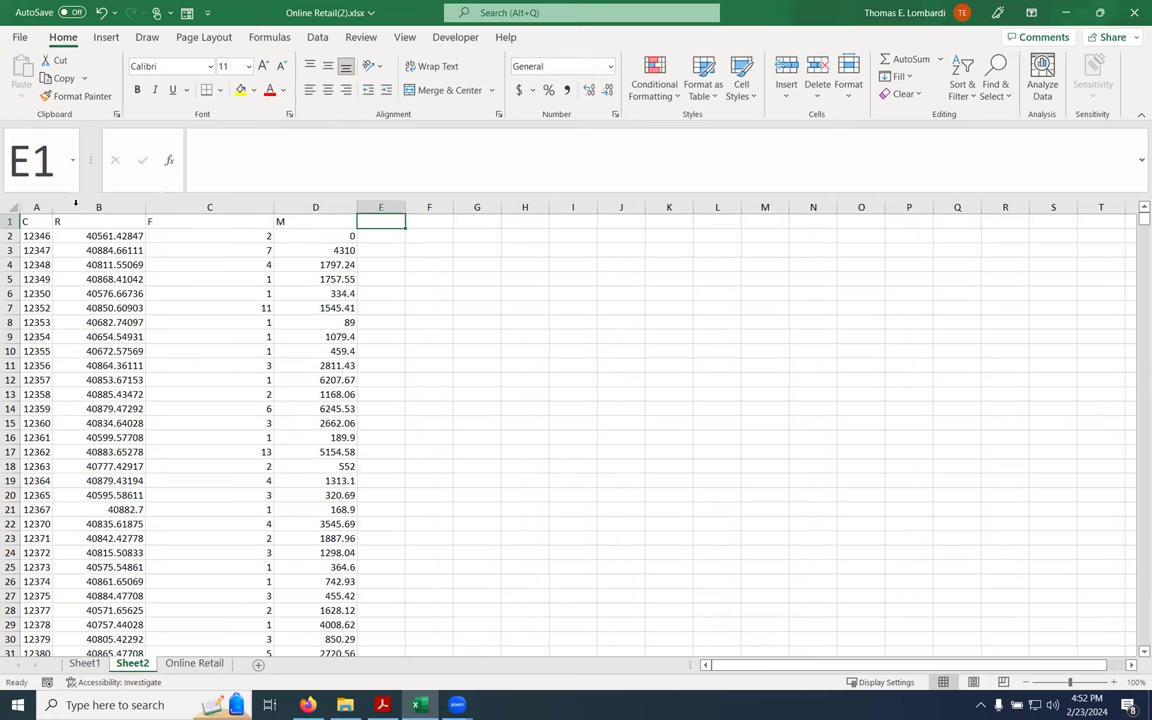
Autofit the R, F and M columns (B to D) to their contents
{"action": "double_click", "coordinate": [145, 203]}
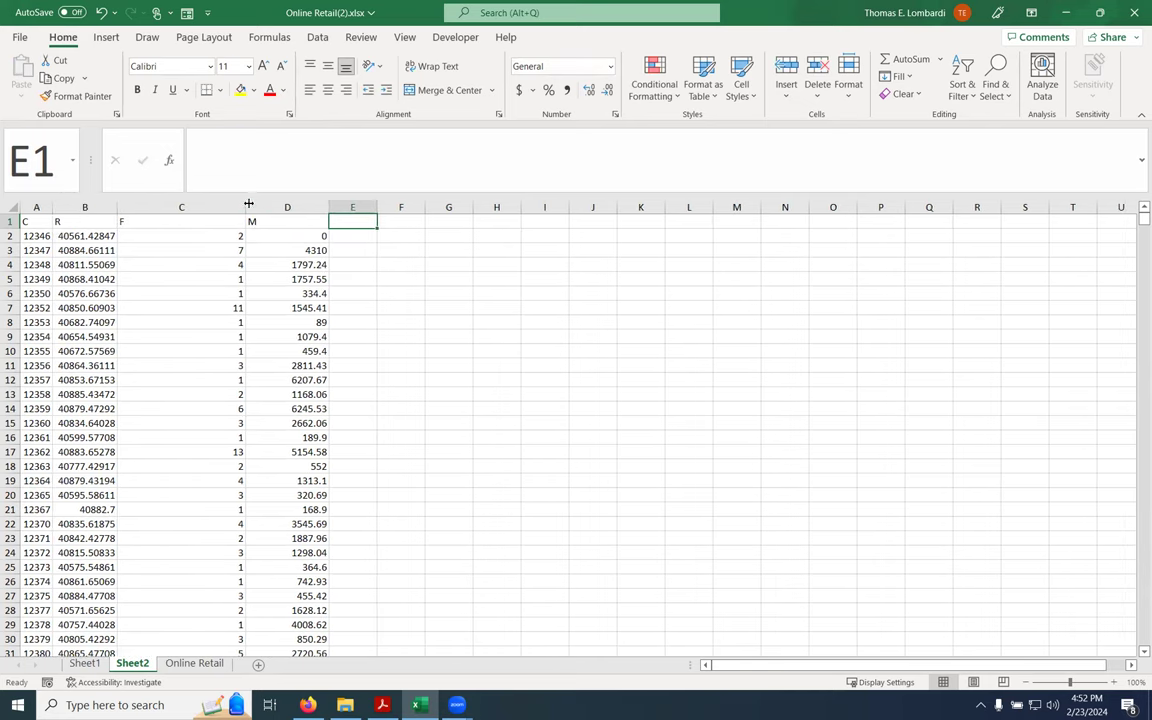
{"action": "double_click", "coordinate": [247, 203]}
{"action": "double_click", "coordinate": [224, 203]}
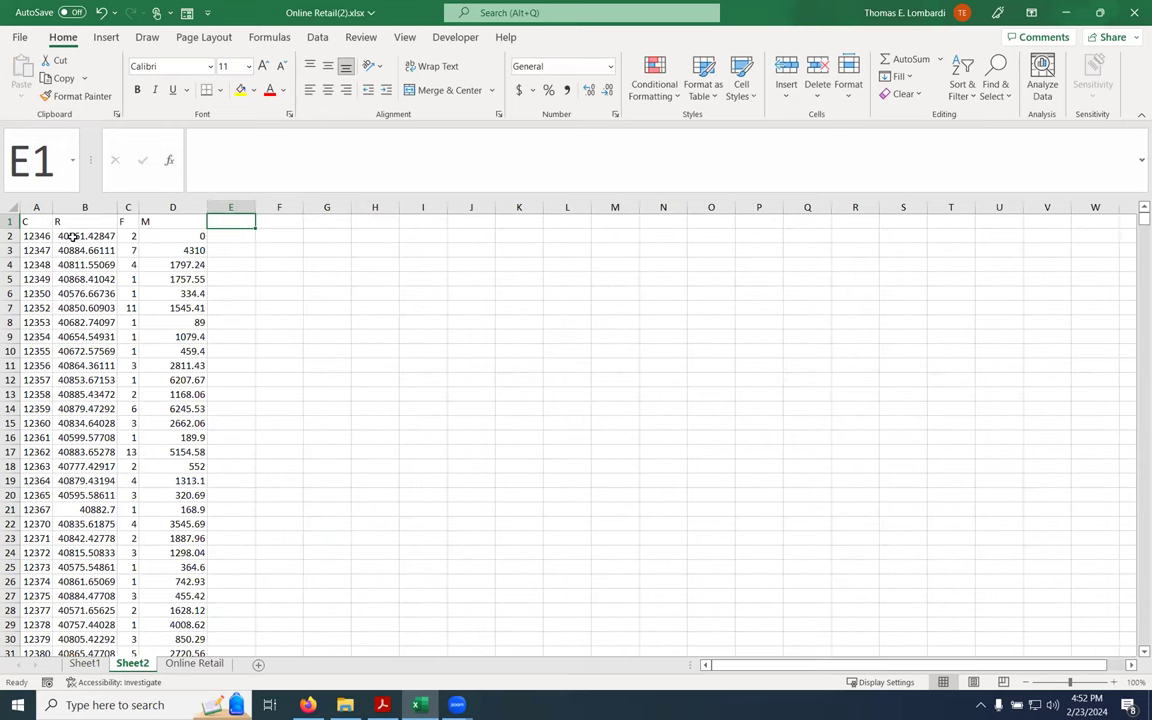
Format all the R values in column B, from B2 to the last customer, as dates of type 3/14/2012
{"action": "left_click", "coordinate": [75, 236]}
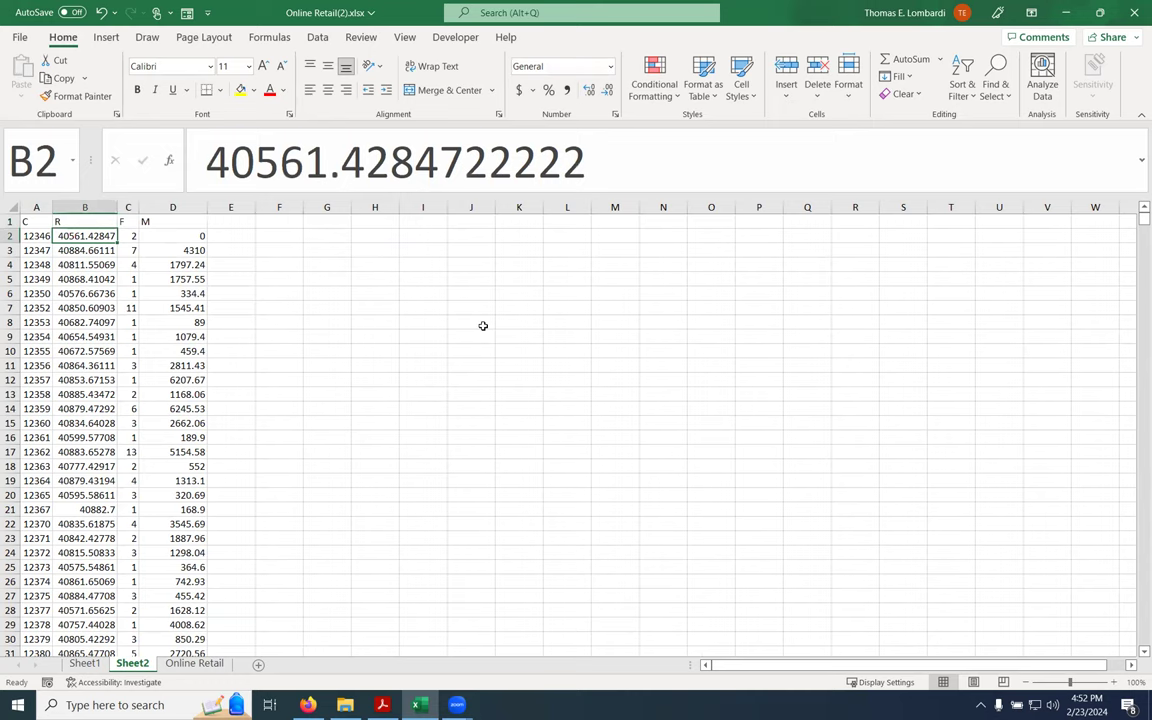
{"action": "key", "text": "ctrl+shift+Down"}
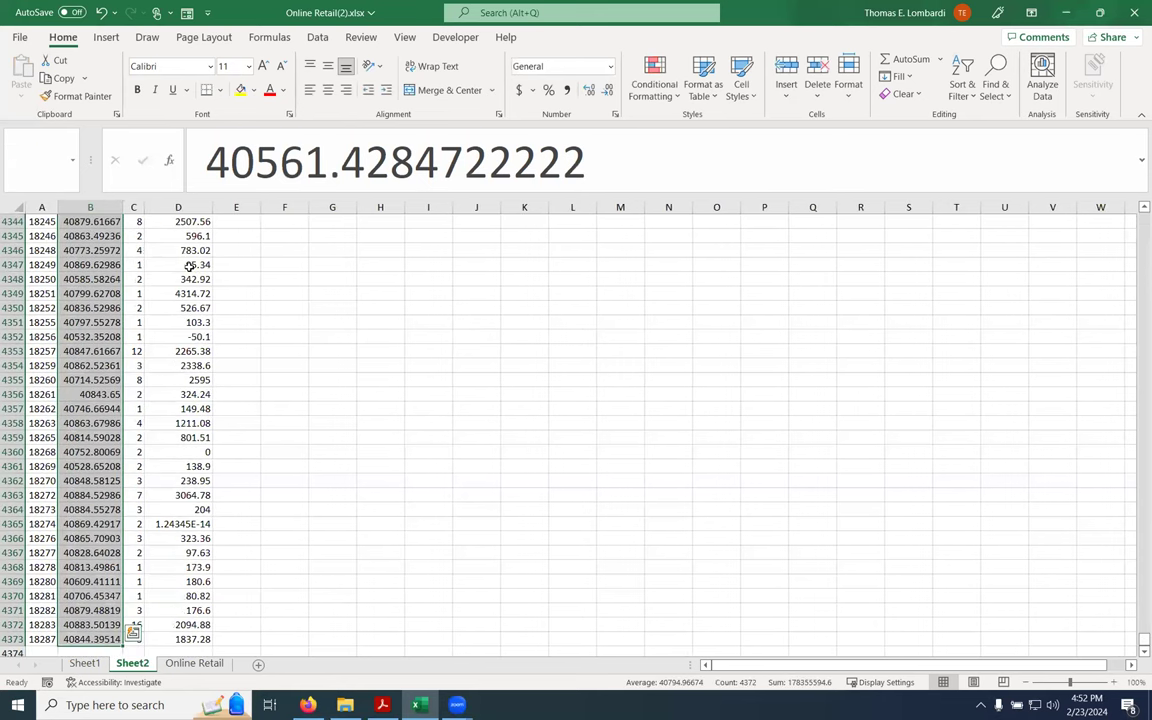
{"action": "right_click", "coordinate": [84, 241]}
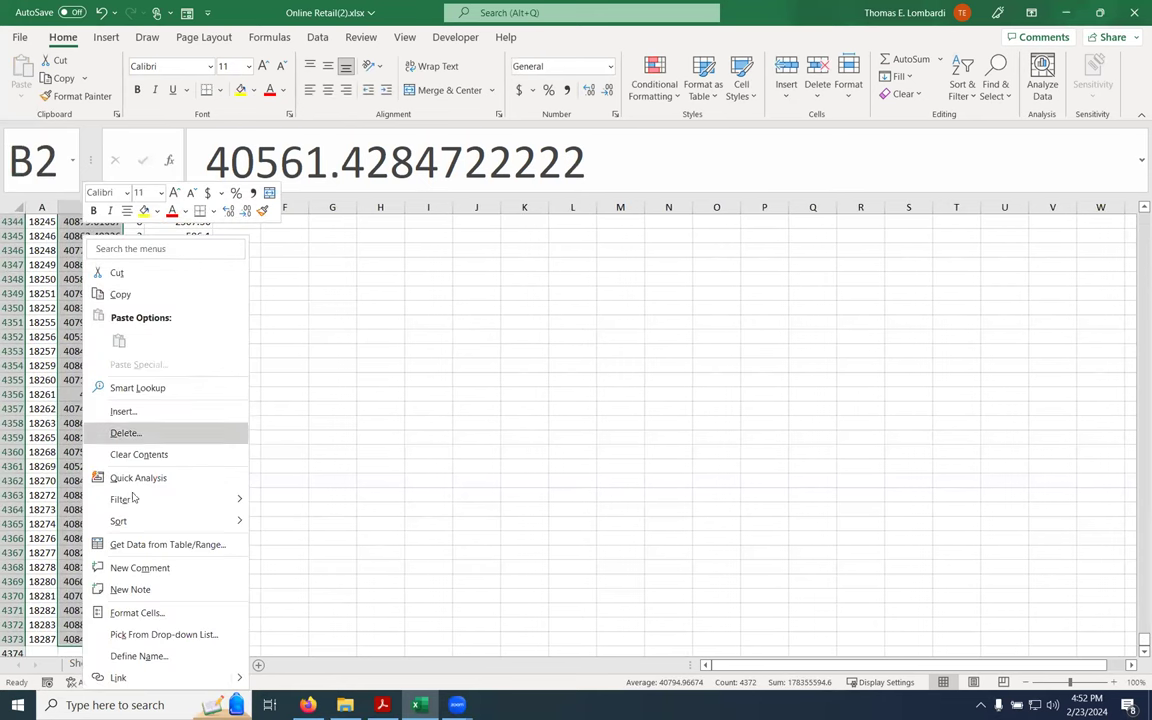
{"action": "left_click", "coordinate": [115, 612]}
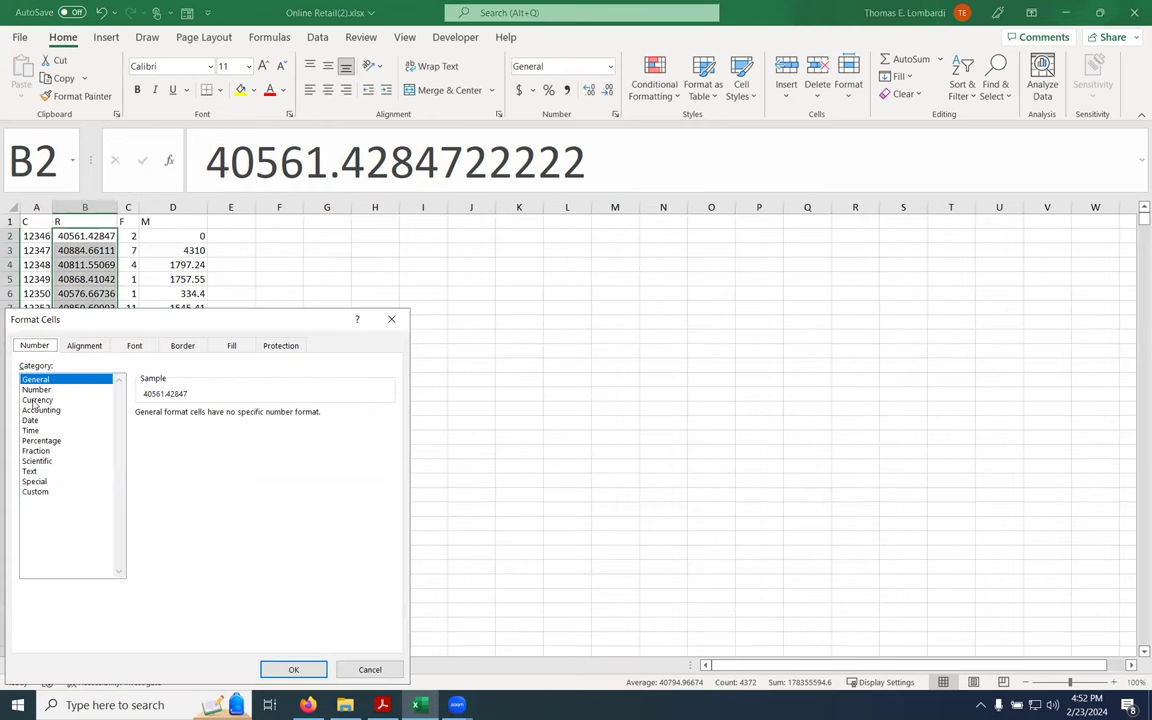
{"action": "left_click", "coordinate": [30, 420]}
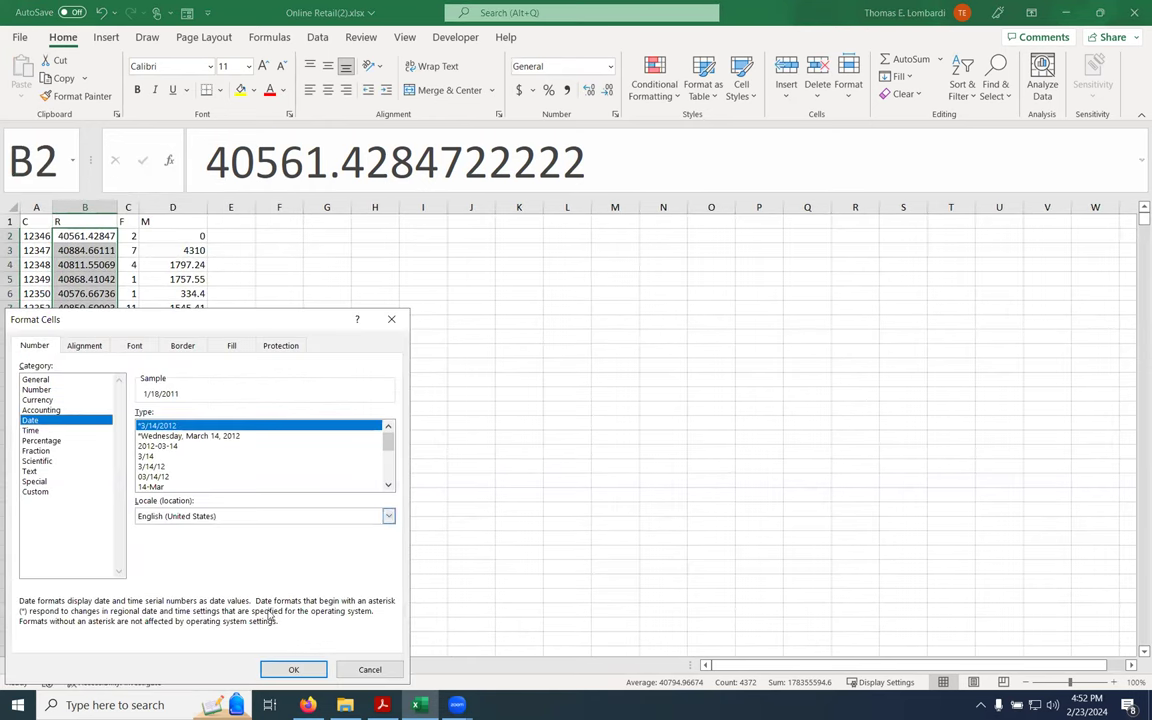
{"action": "left_click", "coordinate": [293, 669]}
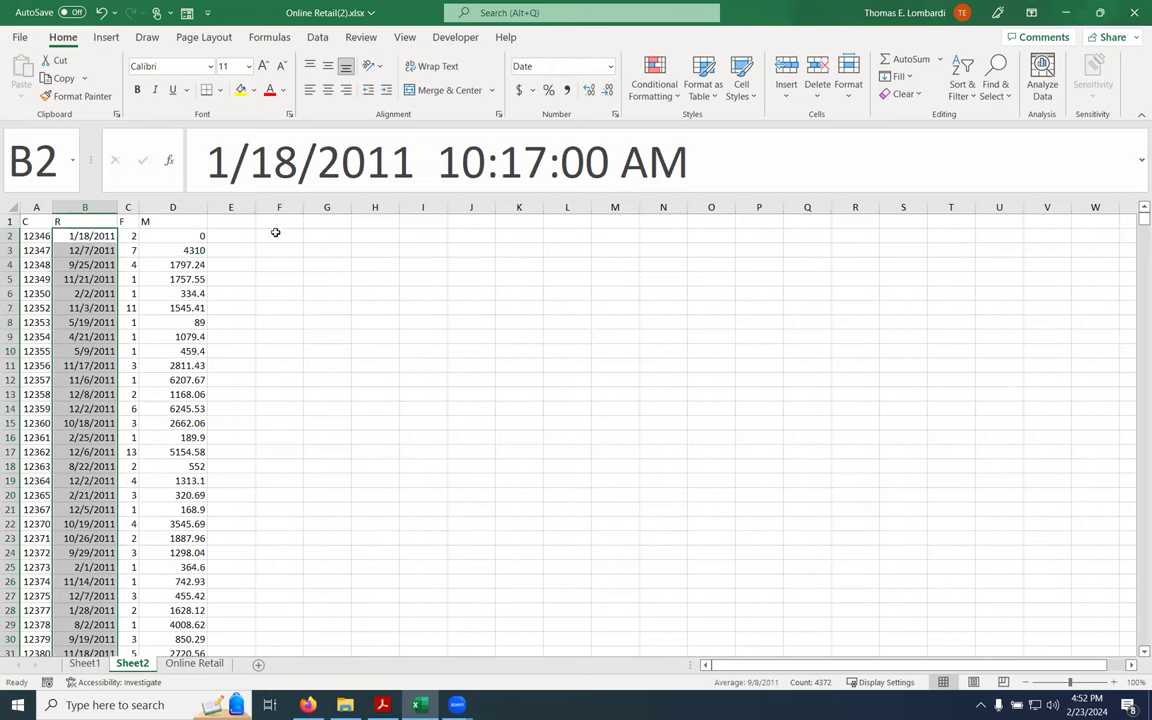
Insert two blank columns between the R and F columns
{"action": "right_click", "coordinate": [127, 207]}
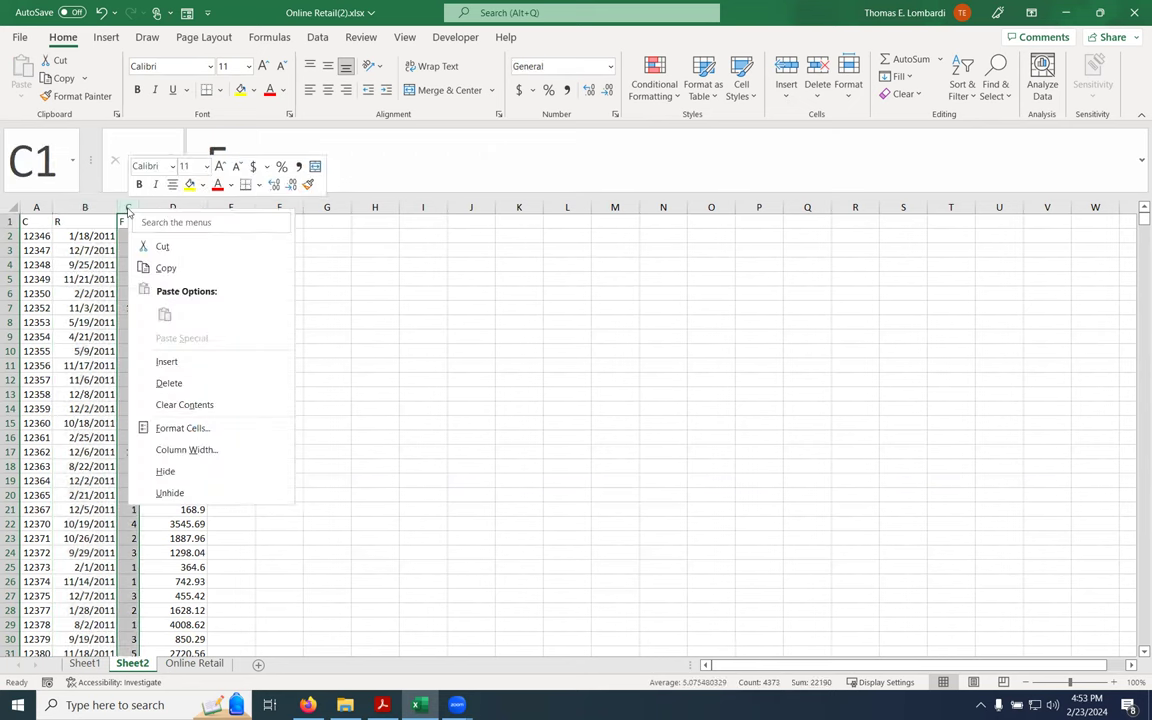
{"action": "left_click", "coordinate": [152, 330]}
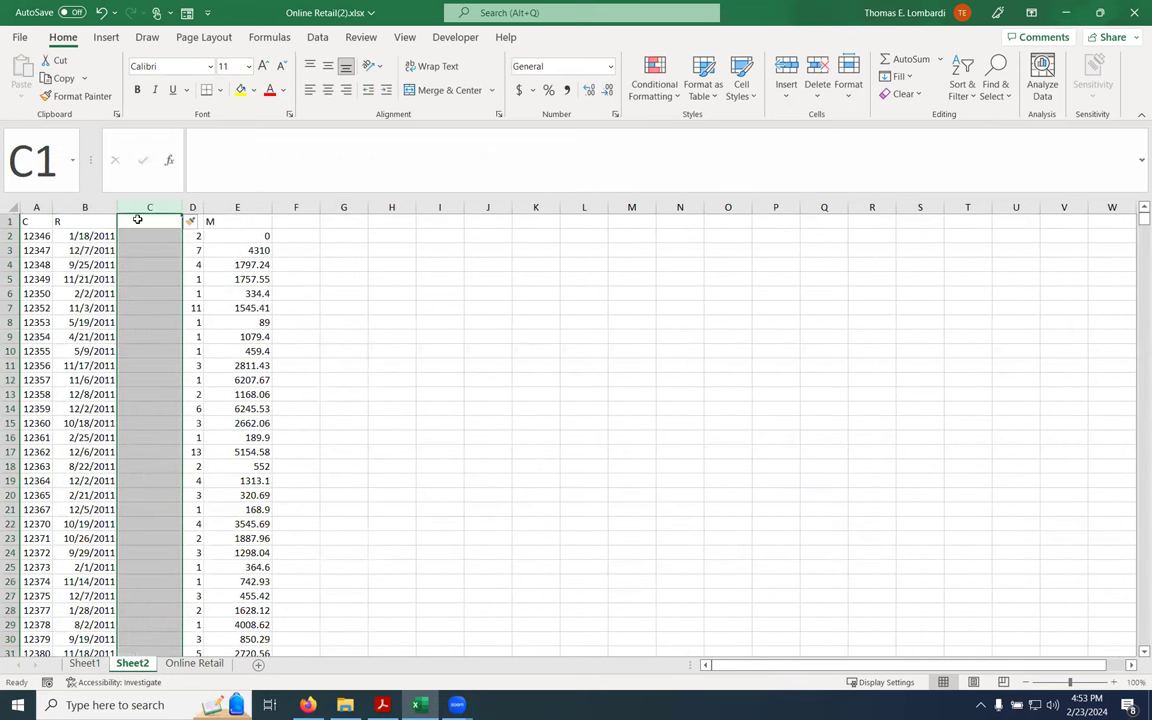
{"action": "right_click", "coordinate": [193, 207]}
{"action": "left_click", "coordinate": [243, 330]}
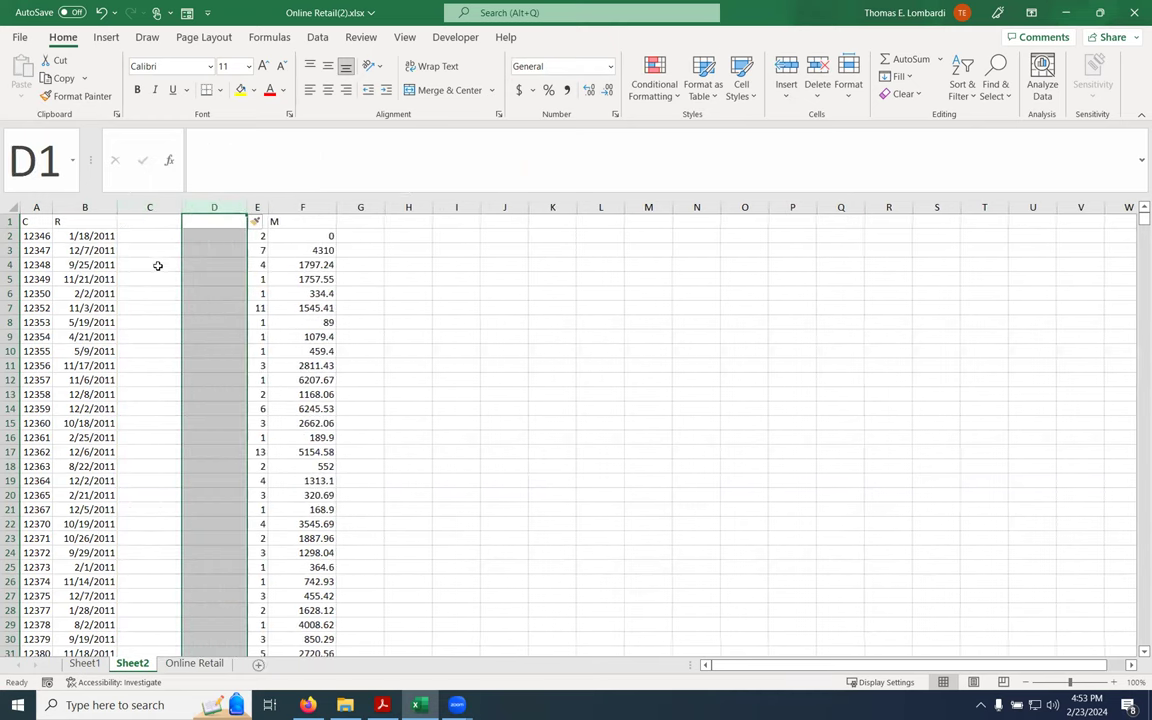
Enter the header Today in C1 for the first blank column
{"action": "left_click", "coordinate": [151, 222]}
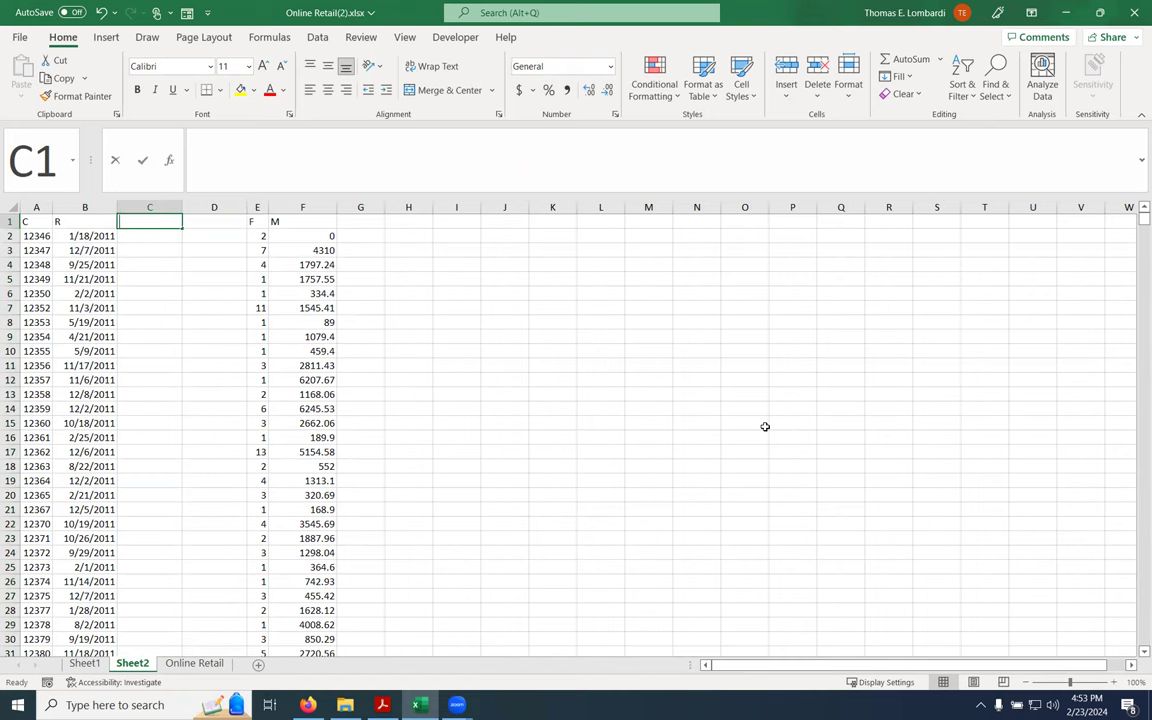
{"action": "type", "text": "Today"}
{"action": "key", "text": "Return"}
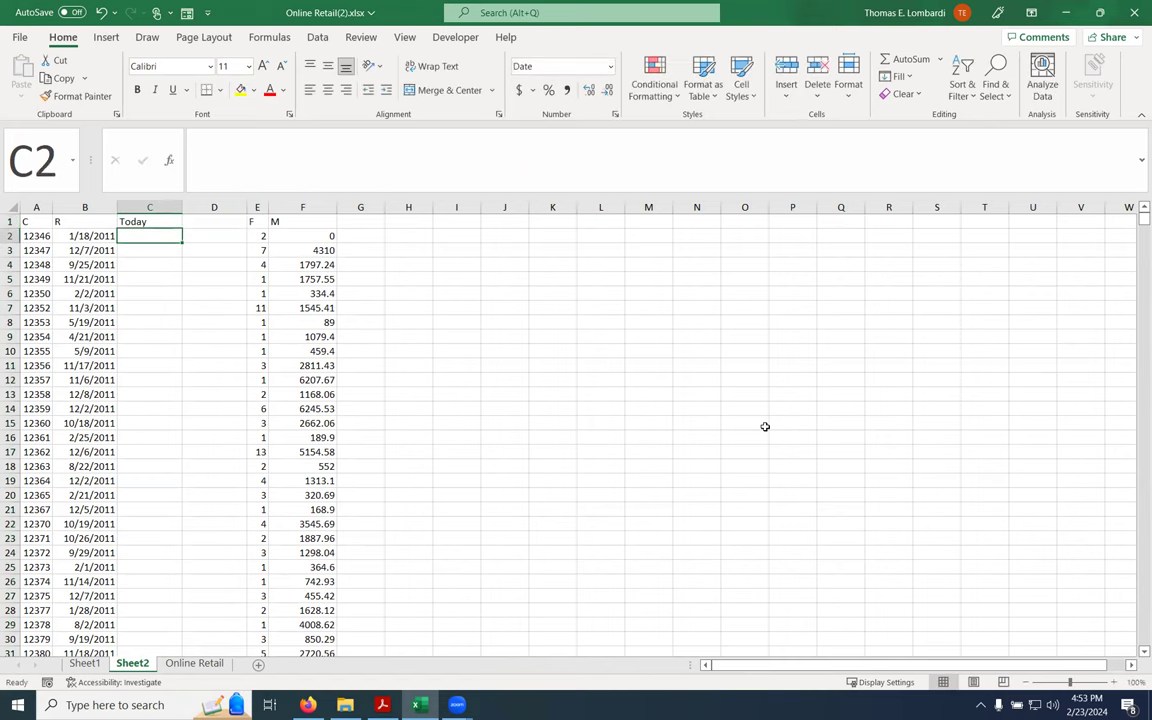
Enter the formula =NOW() in C2 and fill it down column C to the last customer row
{"action": "left_click", "coordinate": [241, 166]}
{"action": "type", "text": "=now()"}
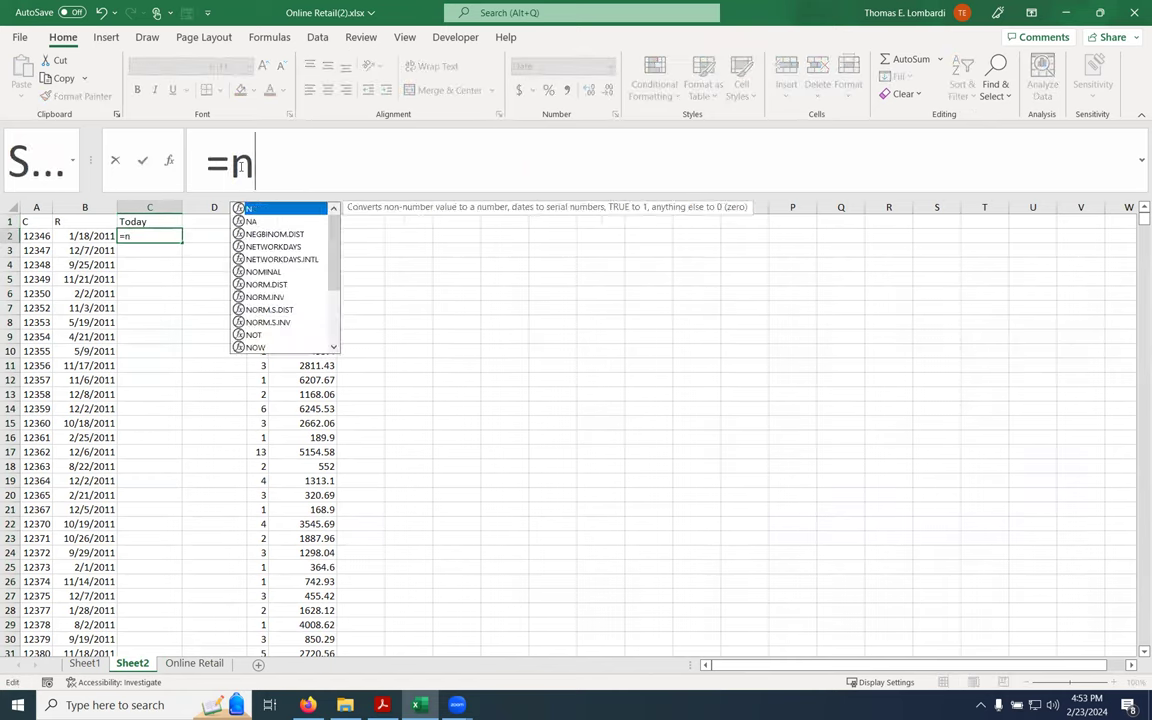
{"action": "left_click", "coordinate": [362, 221]}
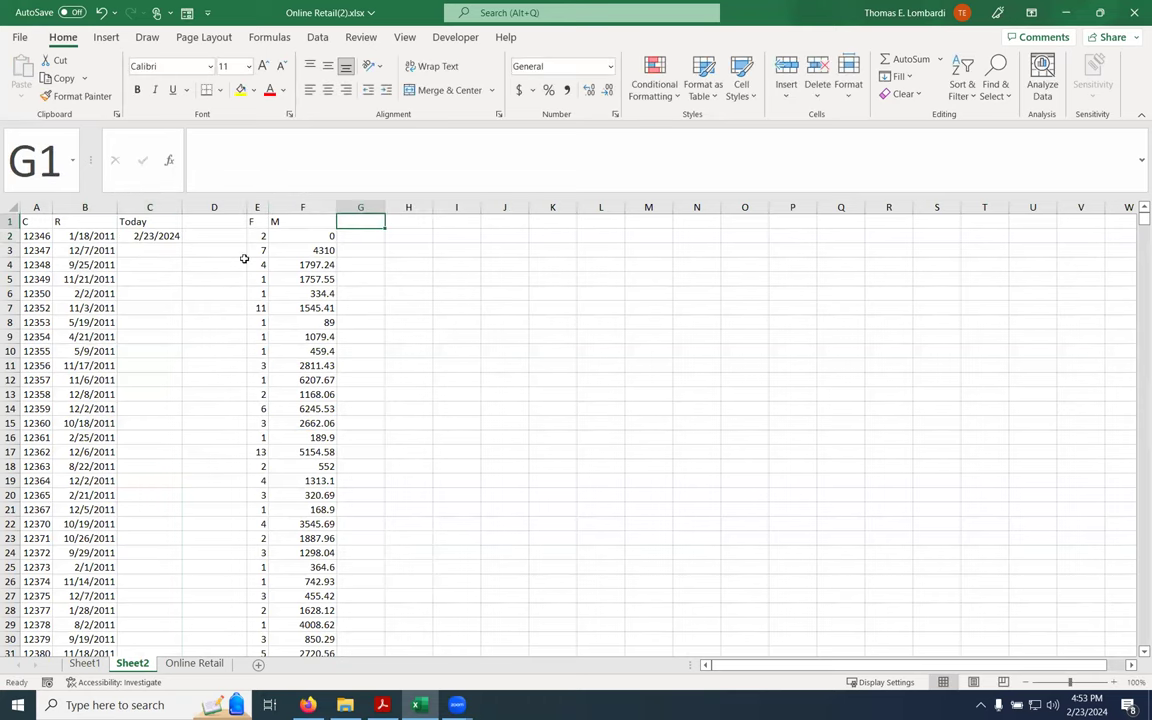
{"action": "left_click", "coordinate": [160, 237]}
{"action": "double_click", "coordinate": [182, 244]}
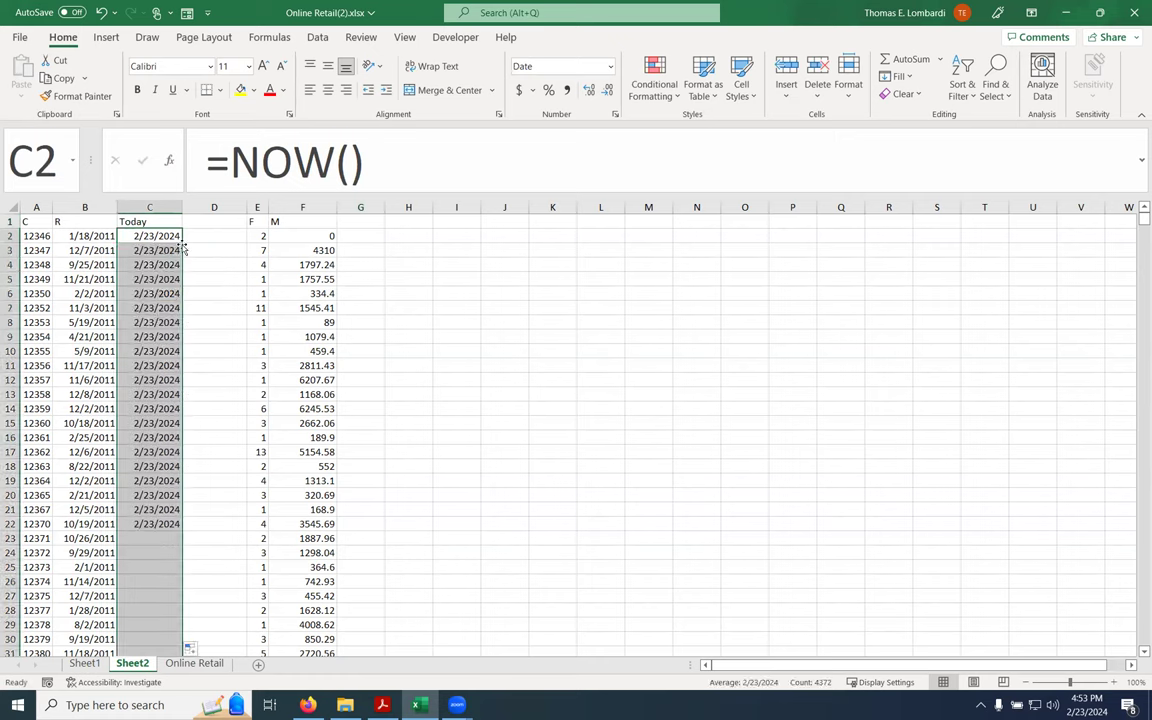
Enter the header R in D1 for the second blank column
{"action": "left_click_drag", "start_coordinate": [205, 223], "coordinate": [210, 265]}
{"action": "left_click", "coordinate": [205, 223]}
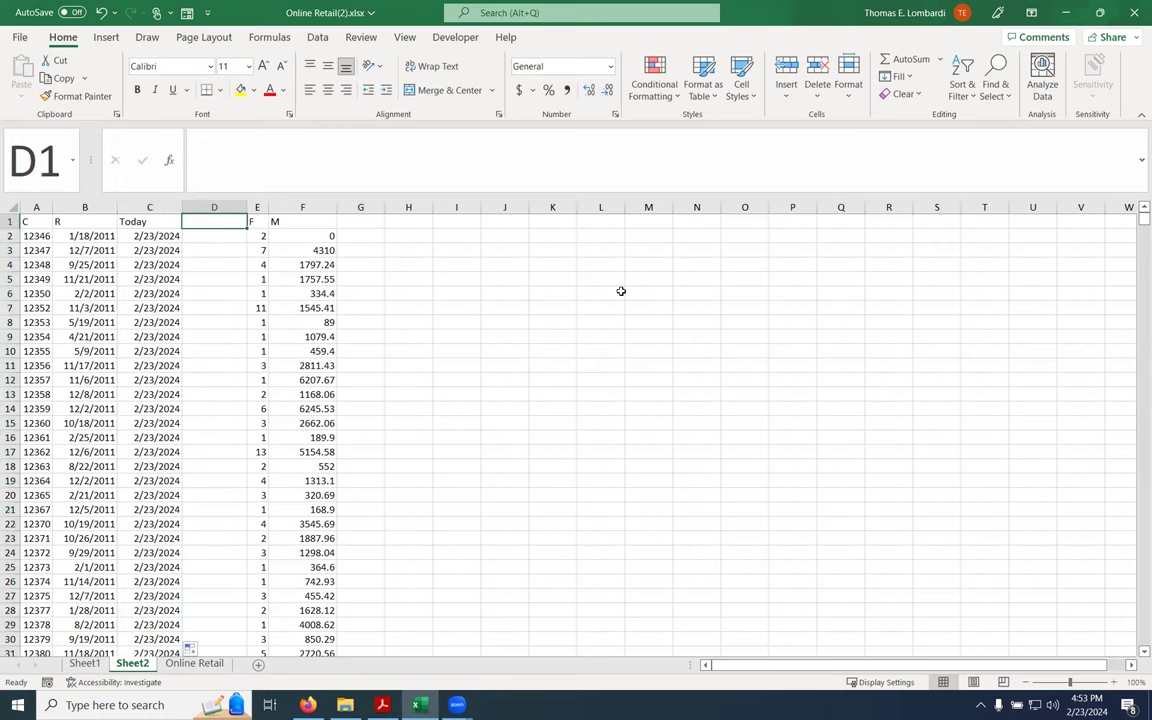
{"action": "type", "text": "R"}
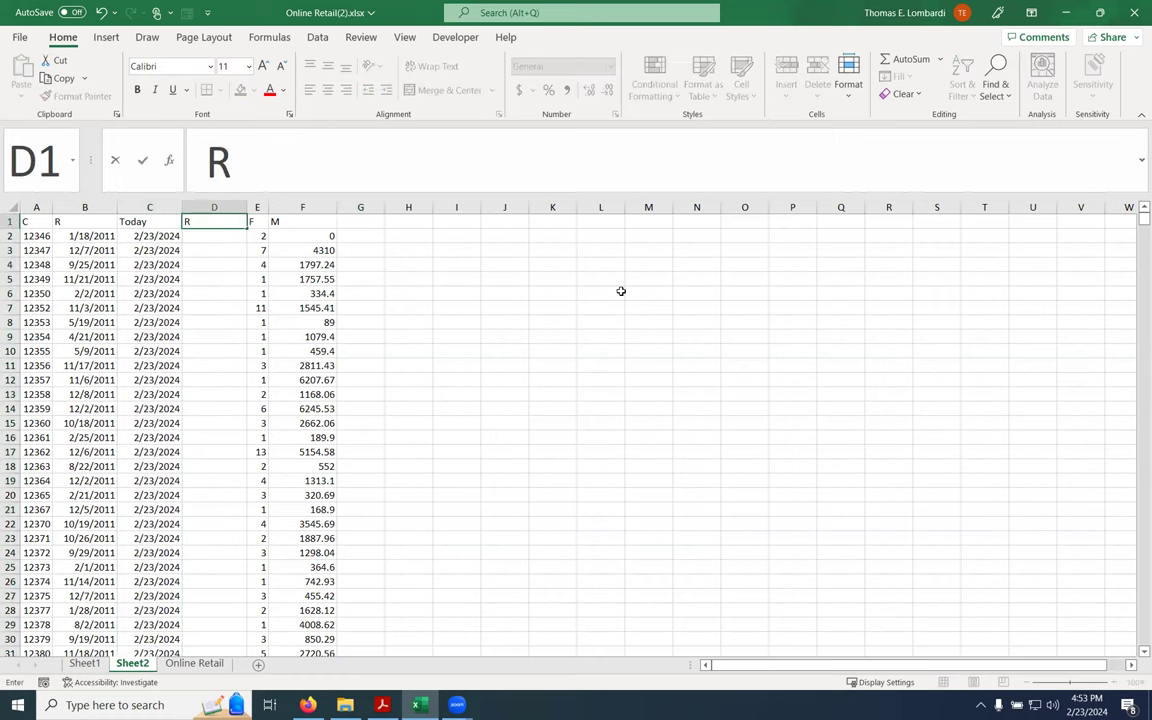
{"action": "key", "text": "Return"}
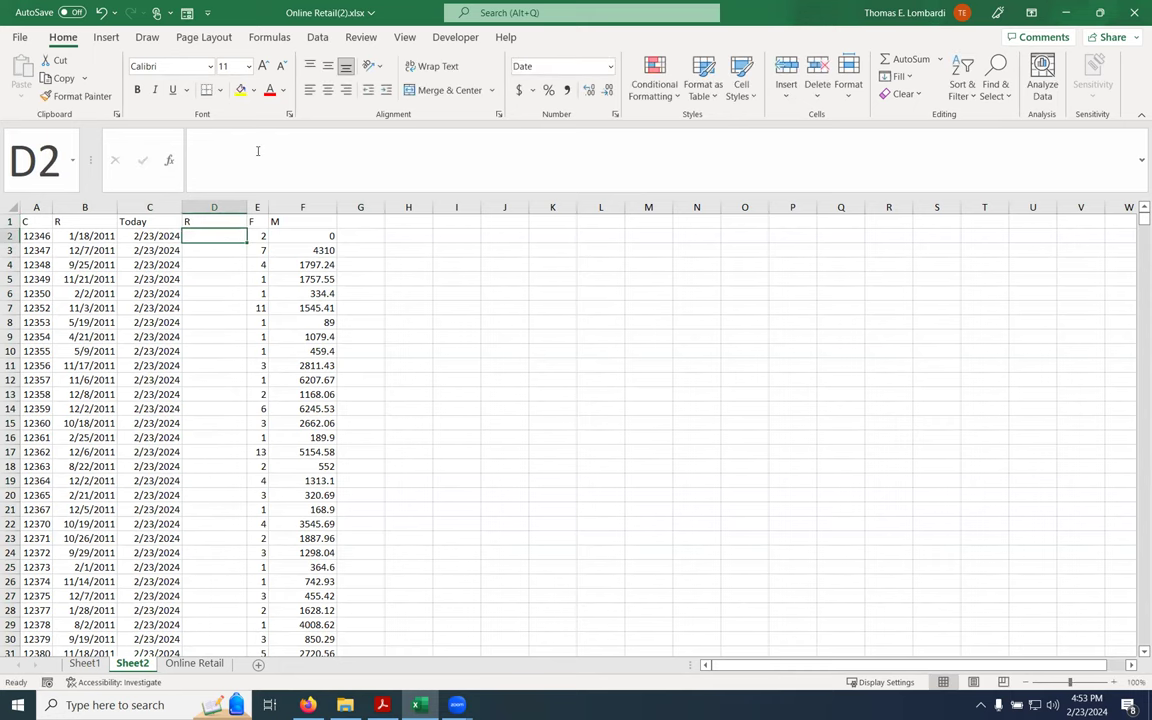
Calculate recency in D2 with the formula =C2-B2 and fill it down column D to the last customer row
{"action": "type", "text": "="}
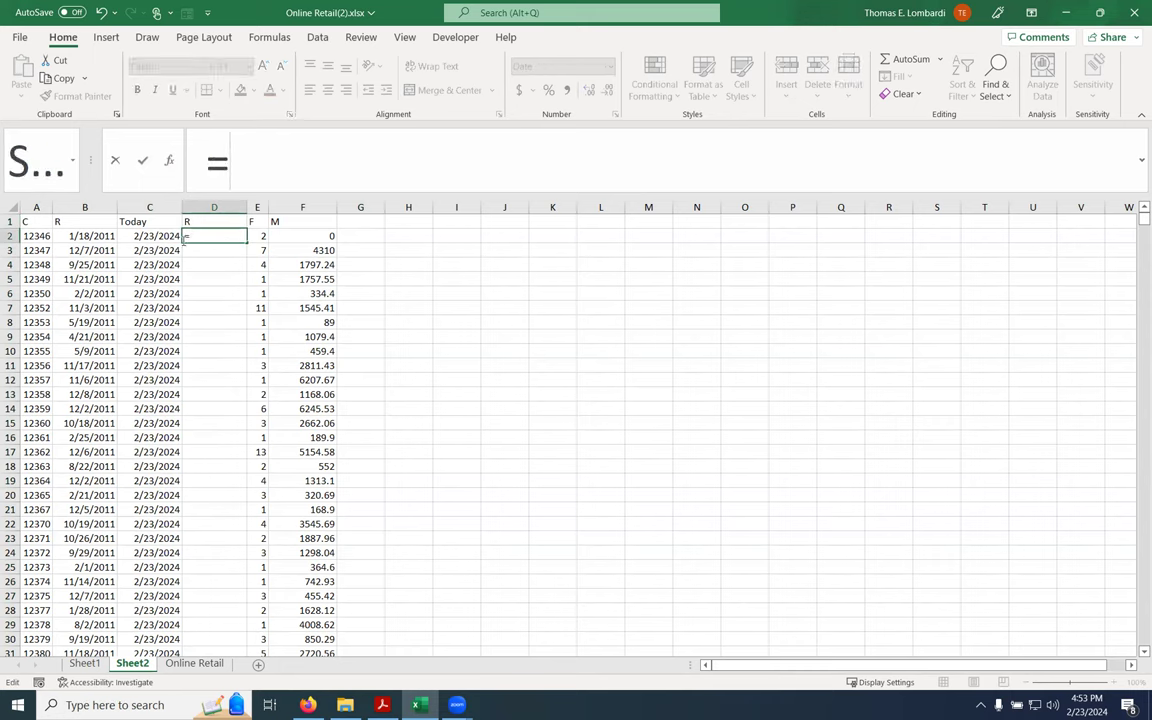
{"action": "left_click", "coordinate": [133, 235]}
{"action": "type", "text": "-"}
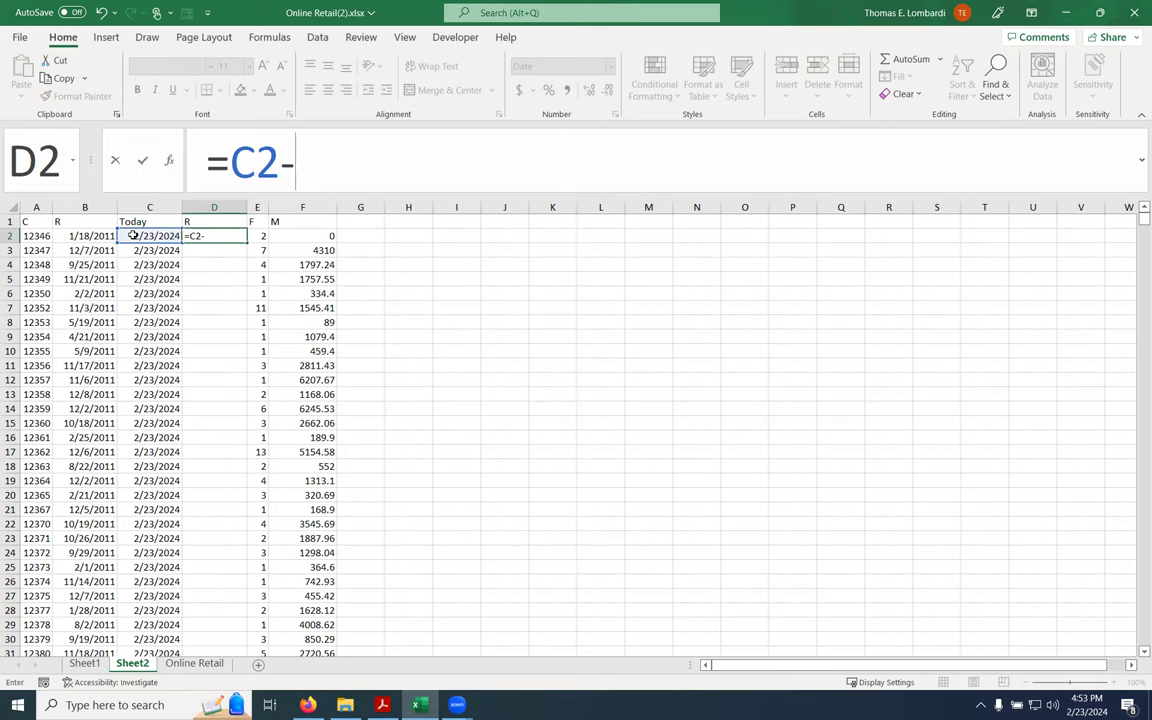
{"action": "left_click", "coordinate": [80, 236]}
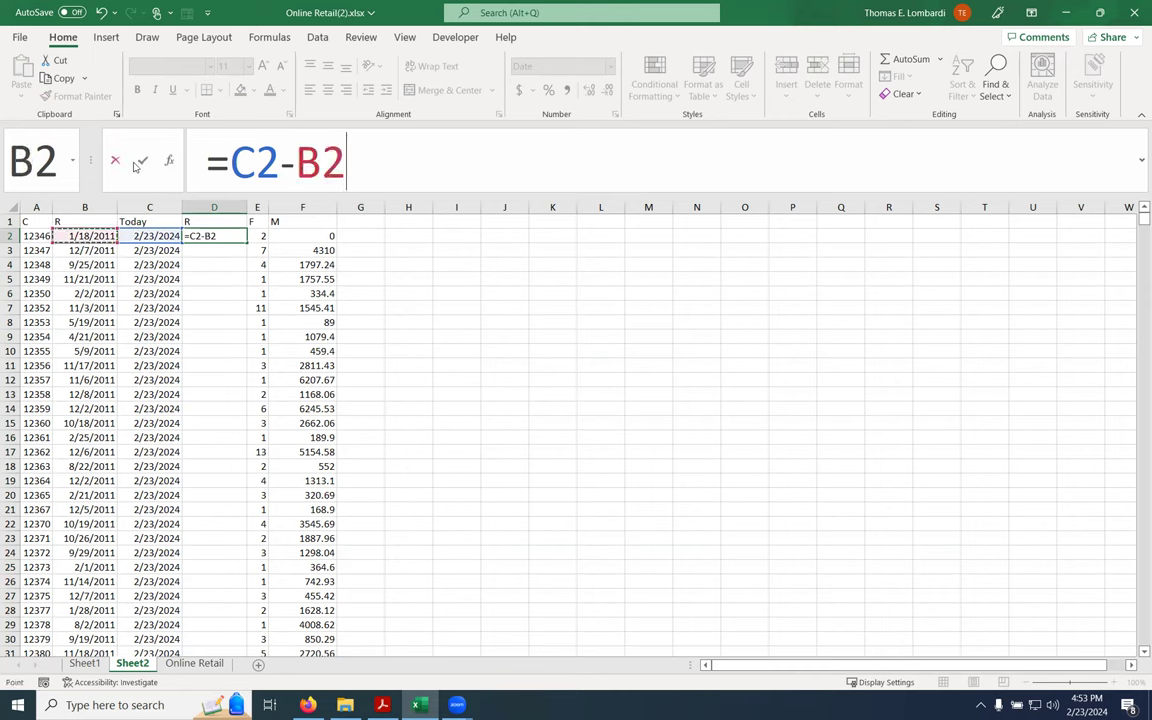
{"action": "left_click", "coordinate": [140, 161]}
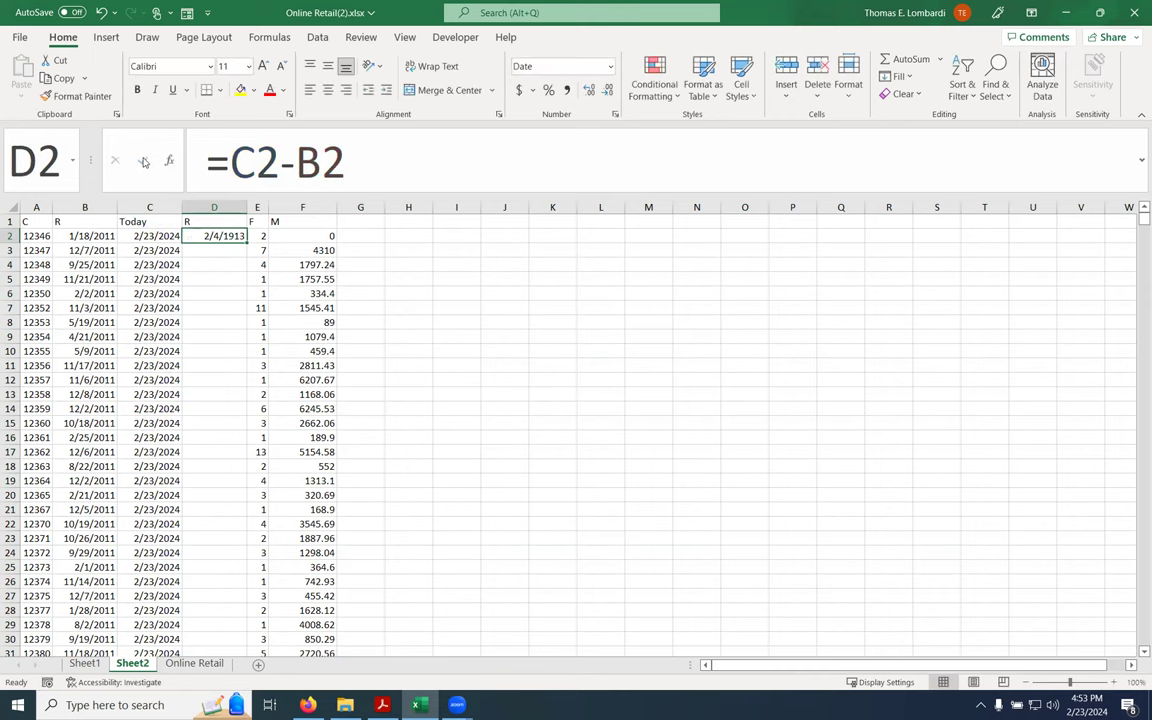
{"action": "double_click", "coordinate": [248, 241]}
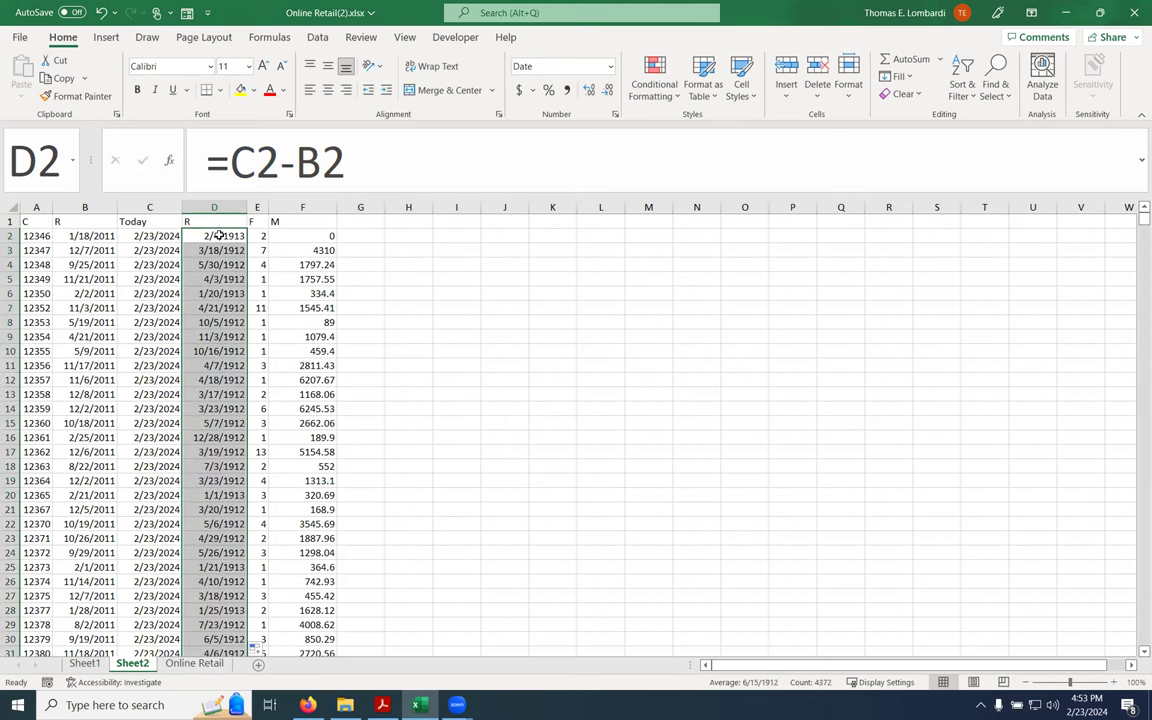
Format the calculated R values in column D, from D2 to the last customer, as Number with 0 decimal places
{"action": "key", "text": "ctrl+shift+Down"}
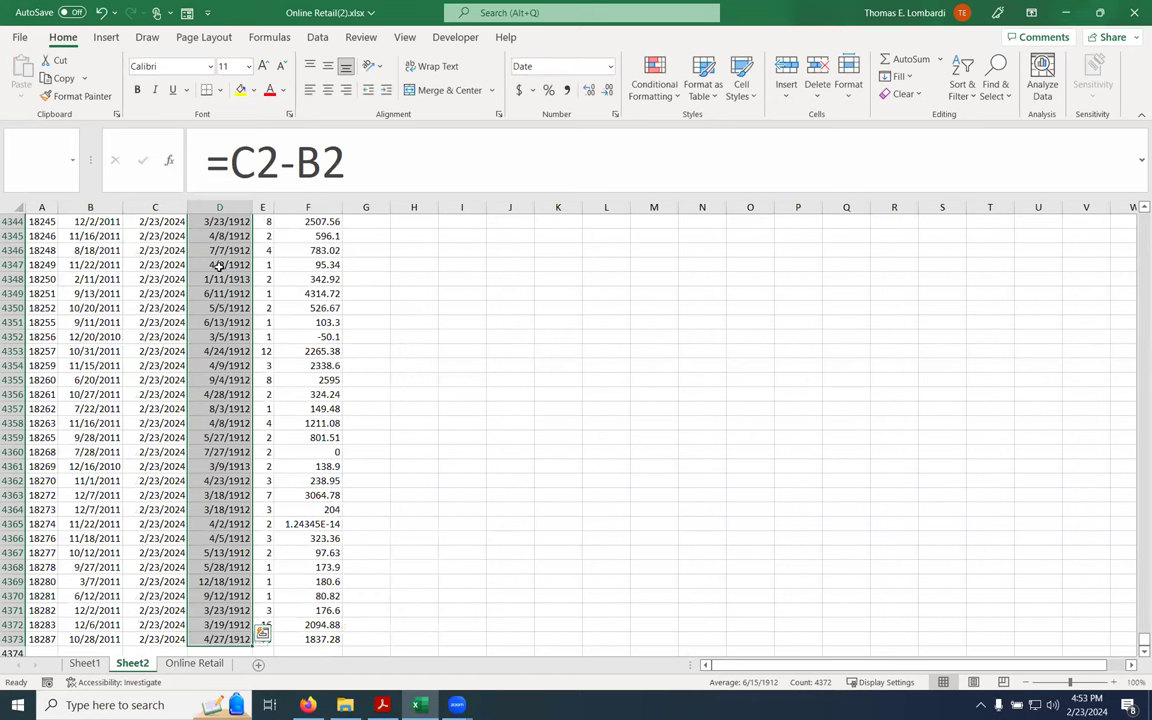
{"action": "right_click", "coordinate": [219, 266]}
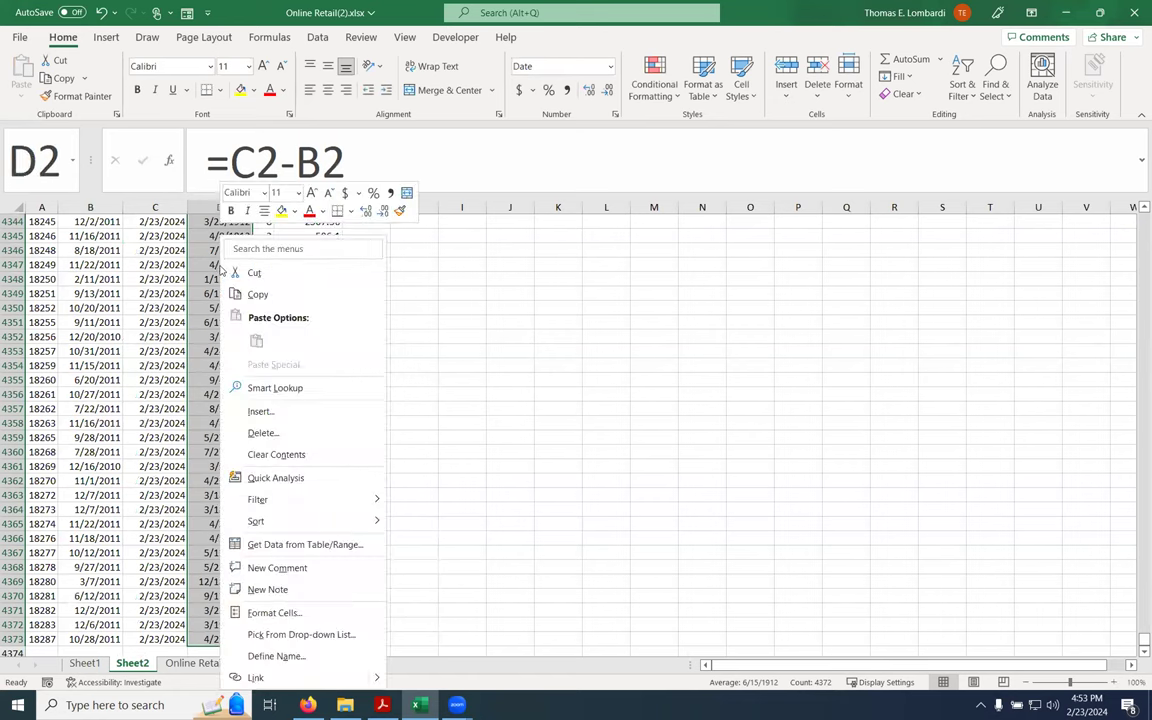
{"action": "left_click", "coordinate": [271, 614]}
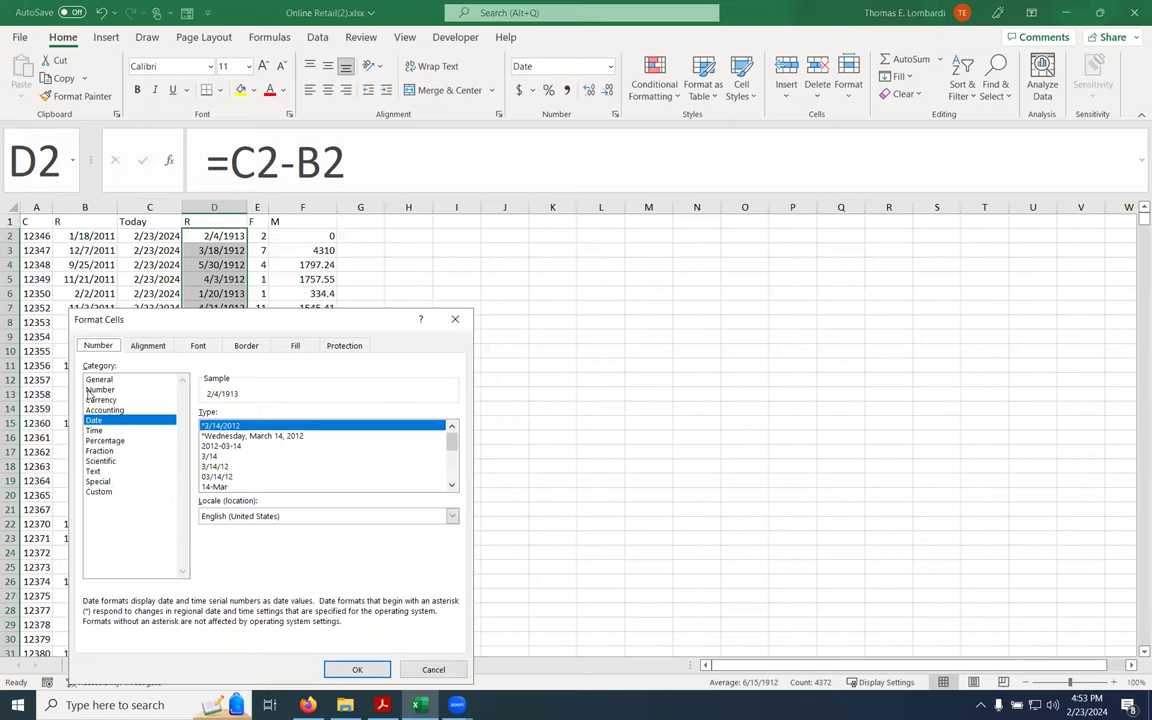
{"action": "left_click", "coordinate": [92, 390]}
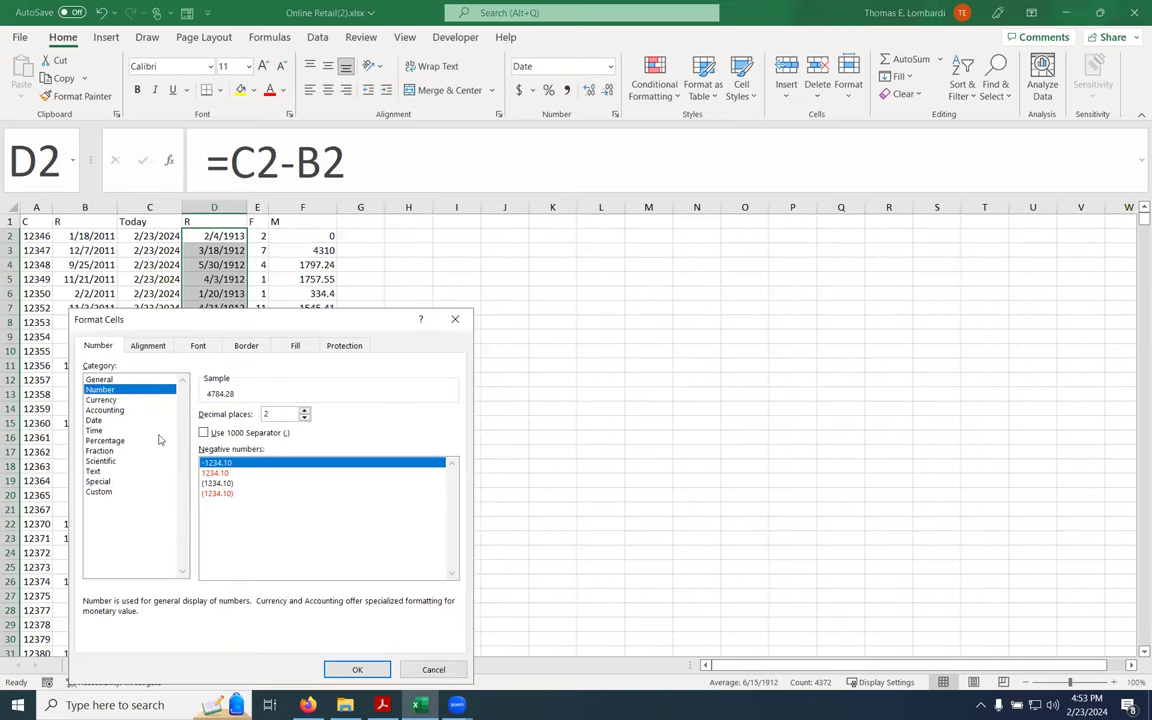
{"action": "left_click", "coordinate": [304, 419]}
{"action": "left_click", "coordinate": [304, 419]}
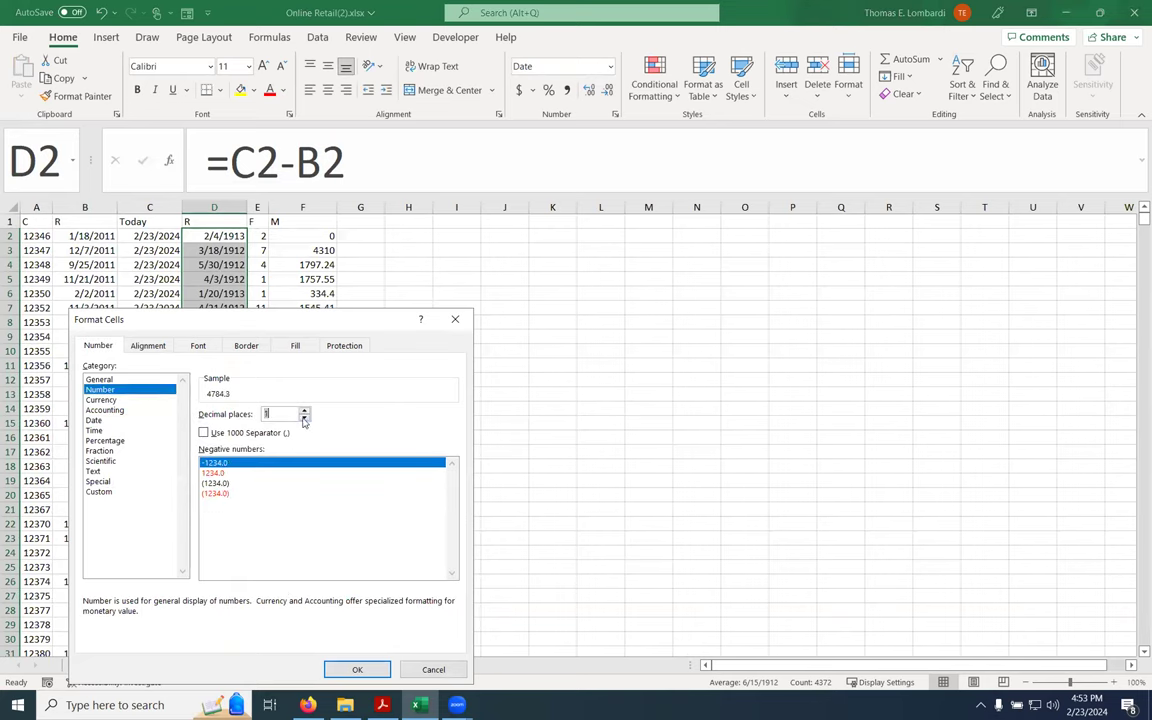
{"action": "left_click", "coordinate": [356, 670]}
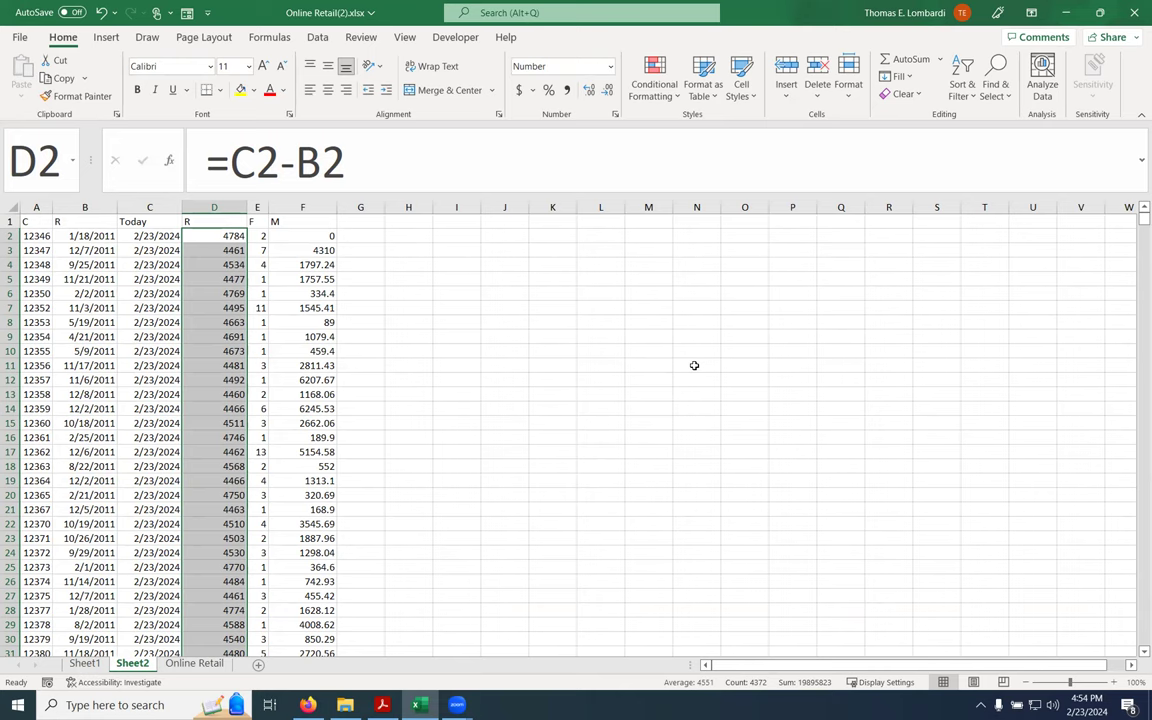
{"action": "left_click", "coordinate": [355, 221]}
Try to paste the recency results from column D as values over the dates in column B, starting at B2
{"action": "left_click", "coordinate": [214, 236]}
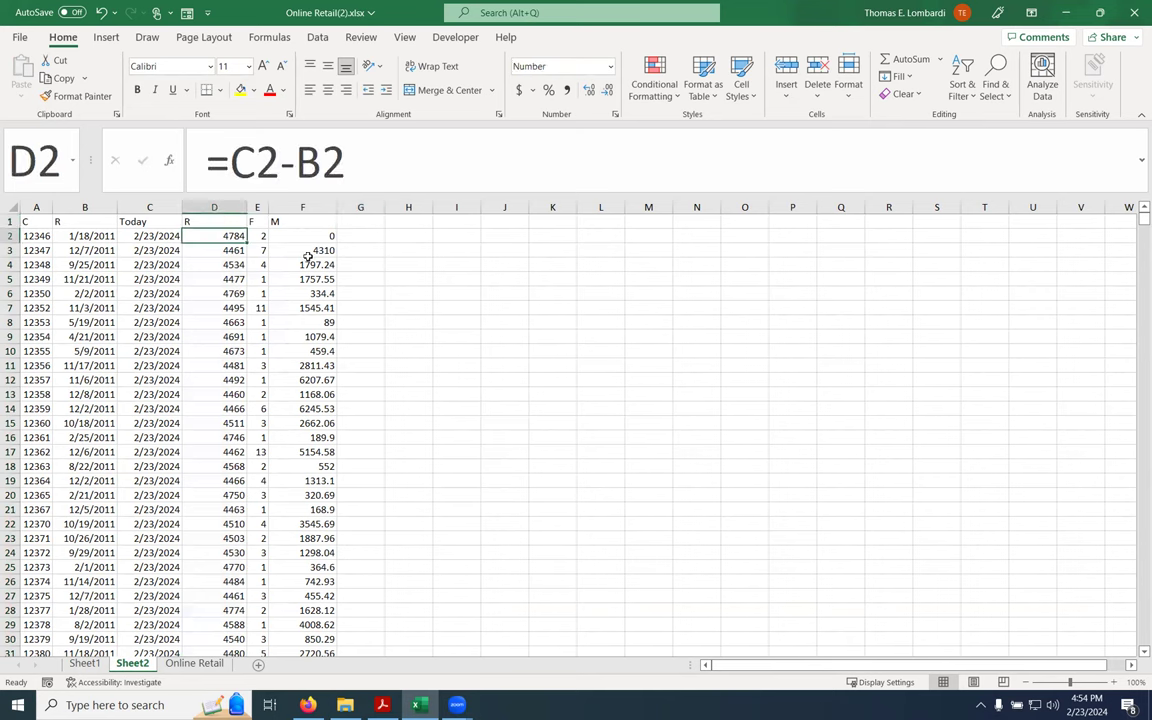
{"action": "key", "text": "ctrl+shift+Down"}
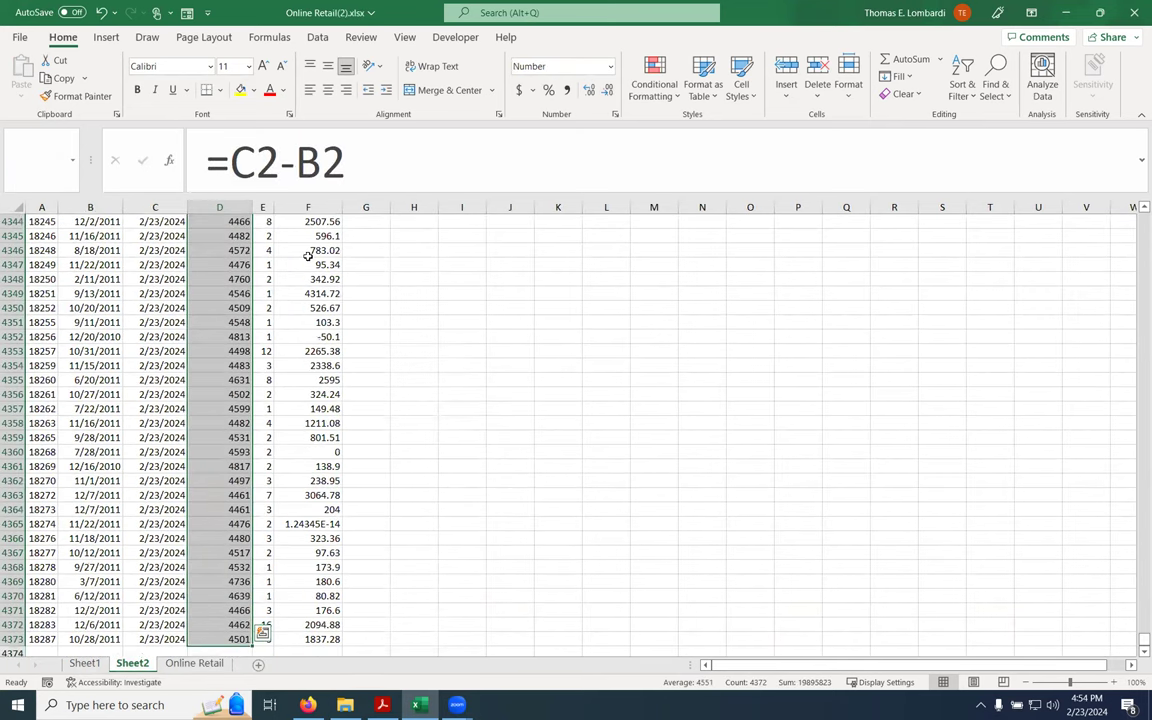
{"action": "key", "text": "ctrl+c"}
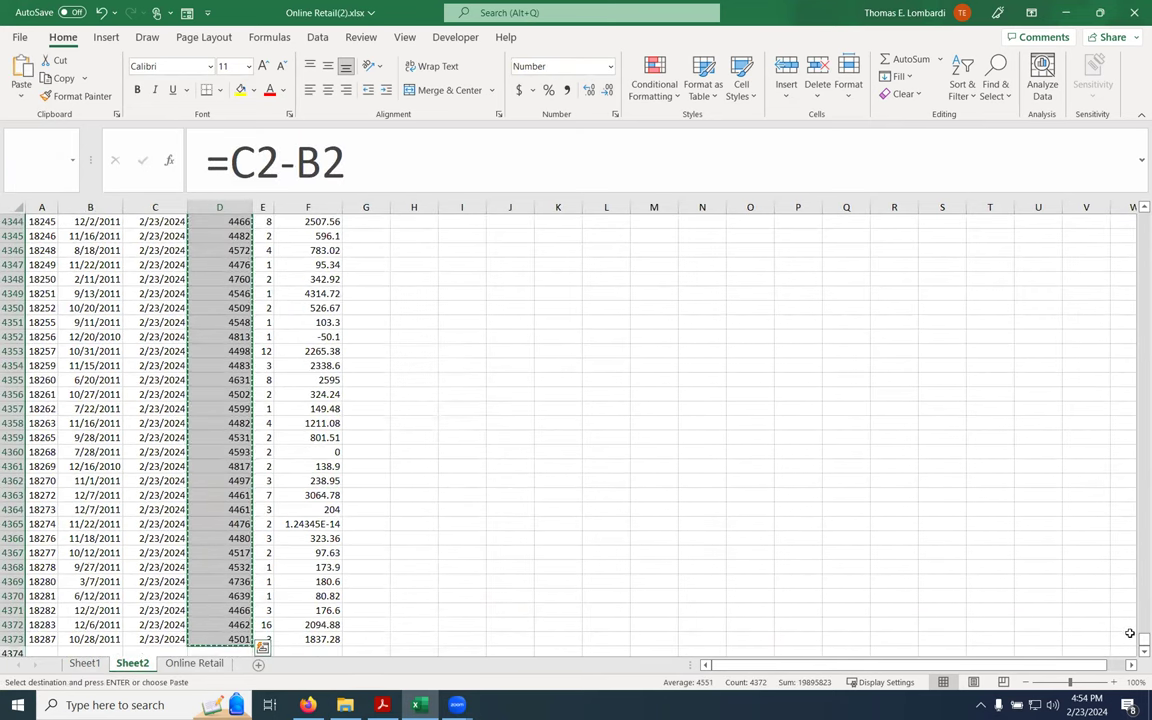
{"action": "left_click_drag", "start_coordinate": [1144, 638], "coordinate": [1144, 215]}
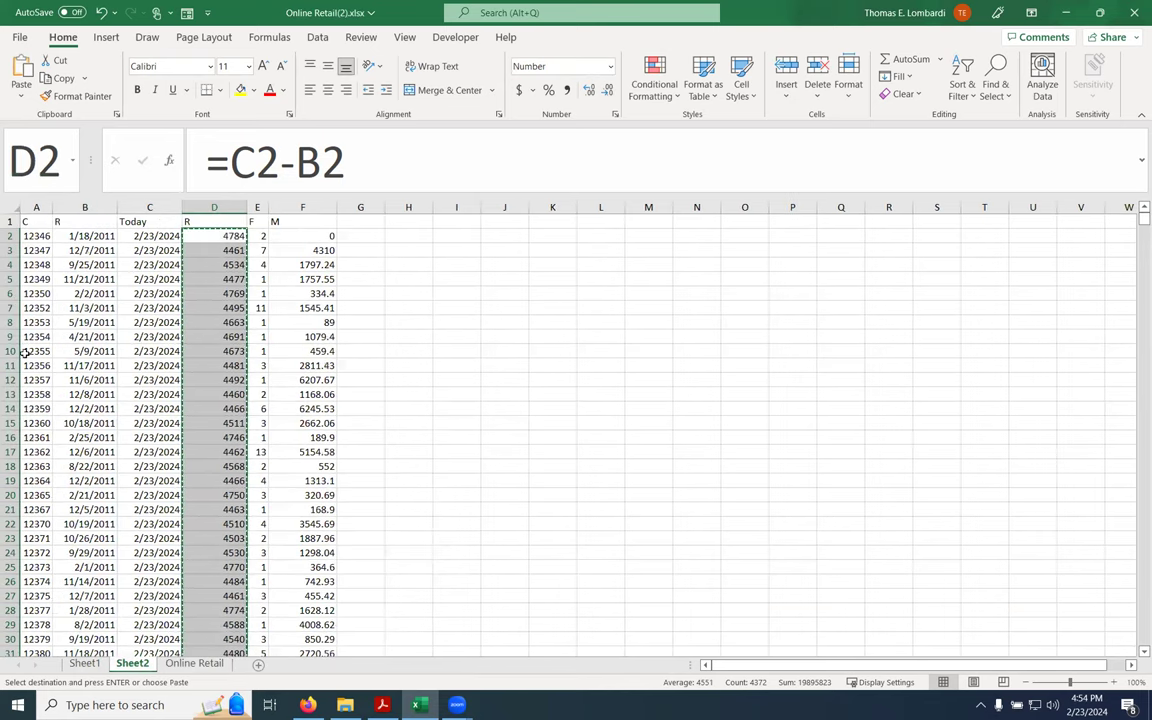
{"action": "right_click", "coordinate": [72, 237]}
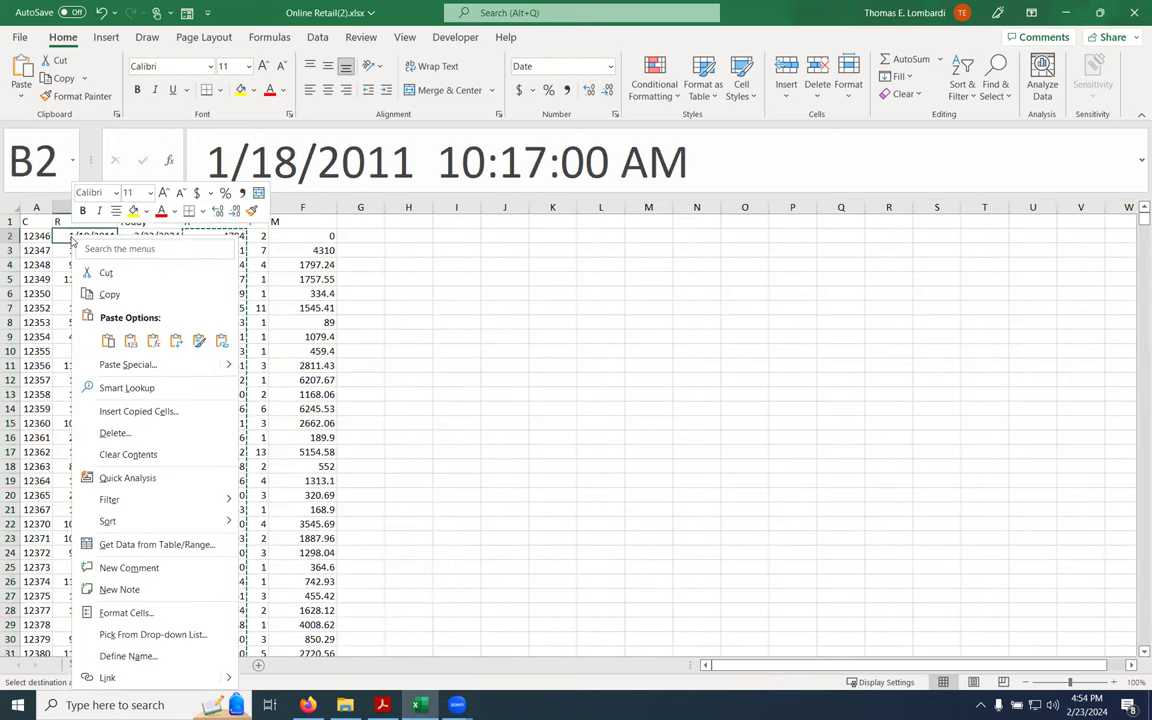
{"action": "left_click", "coordinate": [131, 341]}
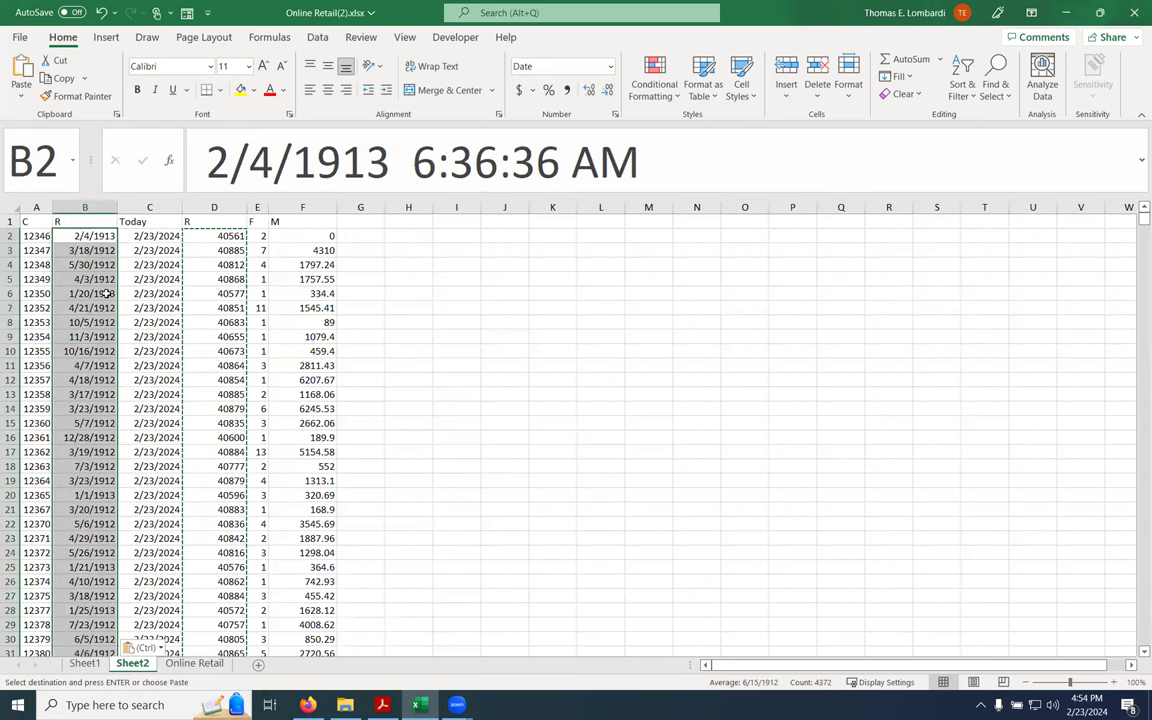
{"action": "right_click", "coordinate": [88, 251]}
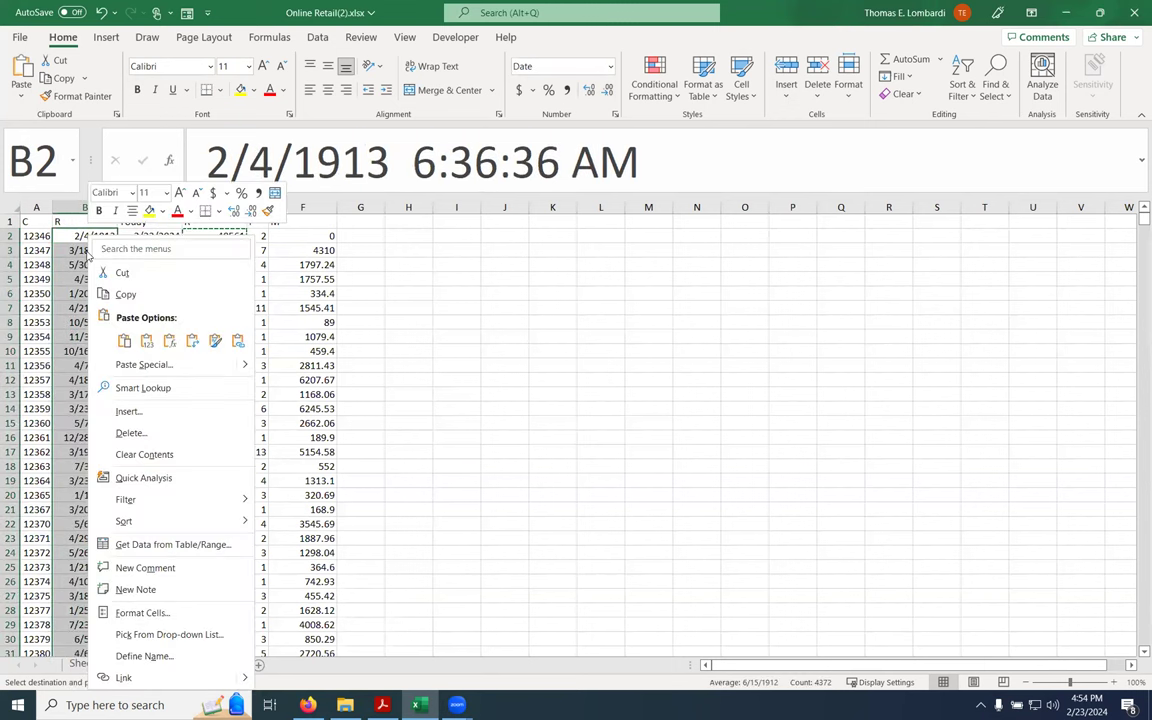
{"action": "left_click", "coordinate": [147, 341]}
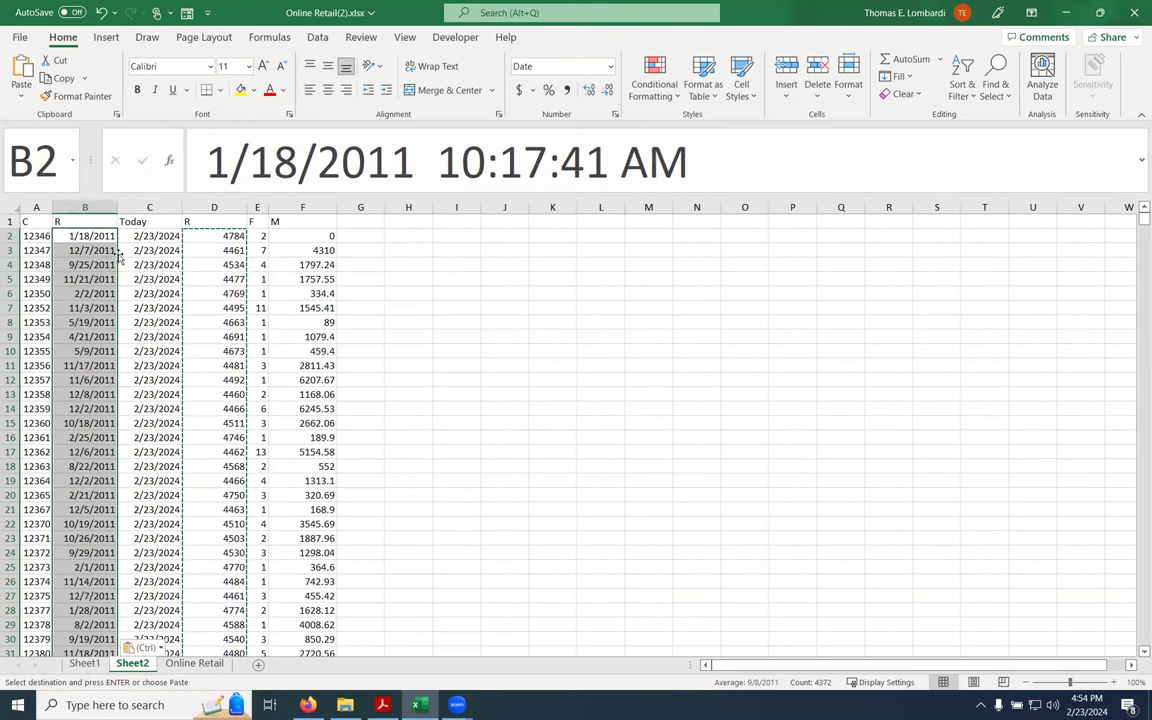
Convert the recency formulas in column D, from D2 to the last customer row, to static values
{"action": "left_click", "coordinate": [211, 236]}
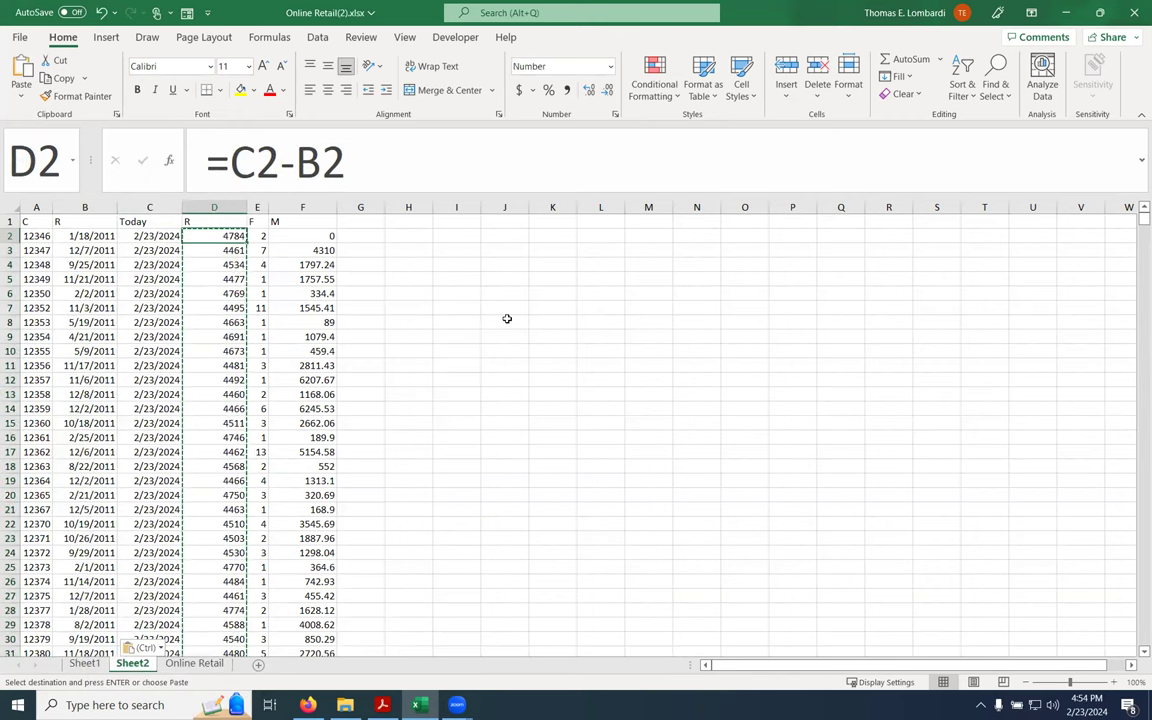
{"action": "key", "text": "ctrl+shift+Down"}
{"action": "key", "text": "ctrl+v"}
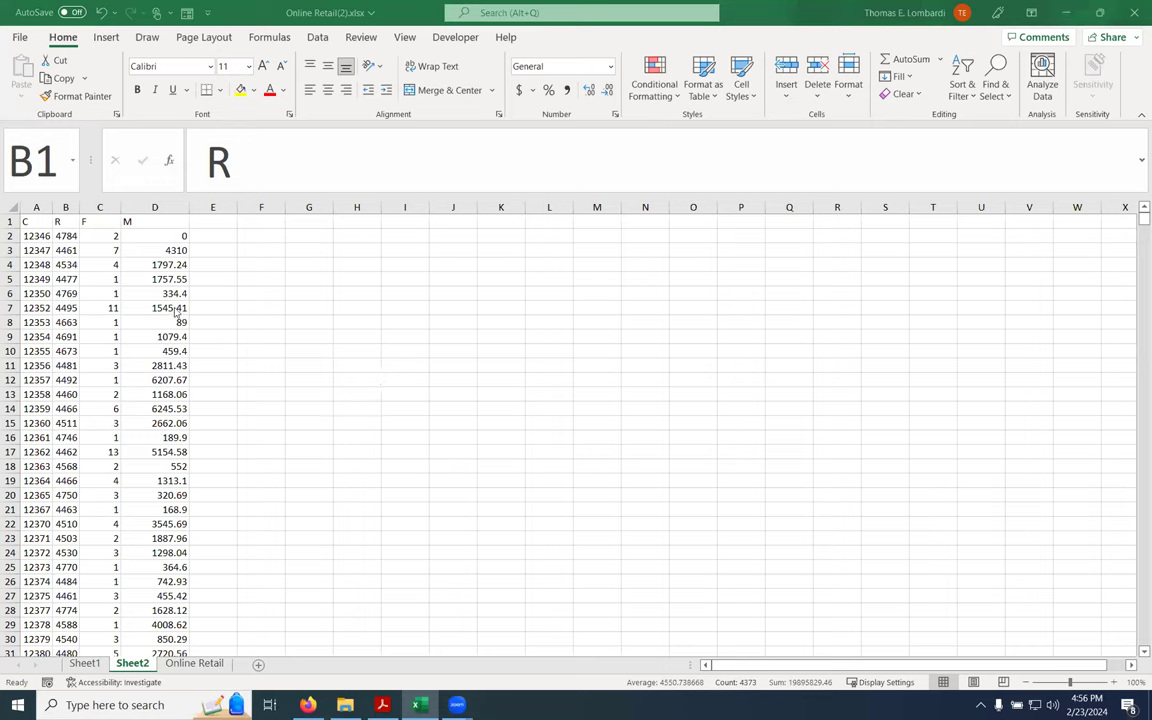
Narrow the F column to fit its values
{"action": "left_click", "coordinate": [98, 219]}
{"action": "left_click_drag", "start_coordinate": [117, 206], "coordinate": [99, 206]}
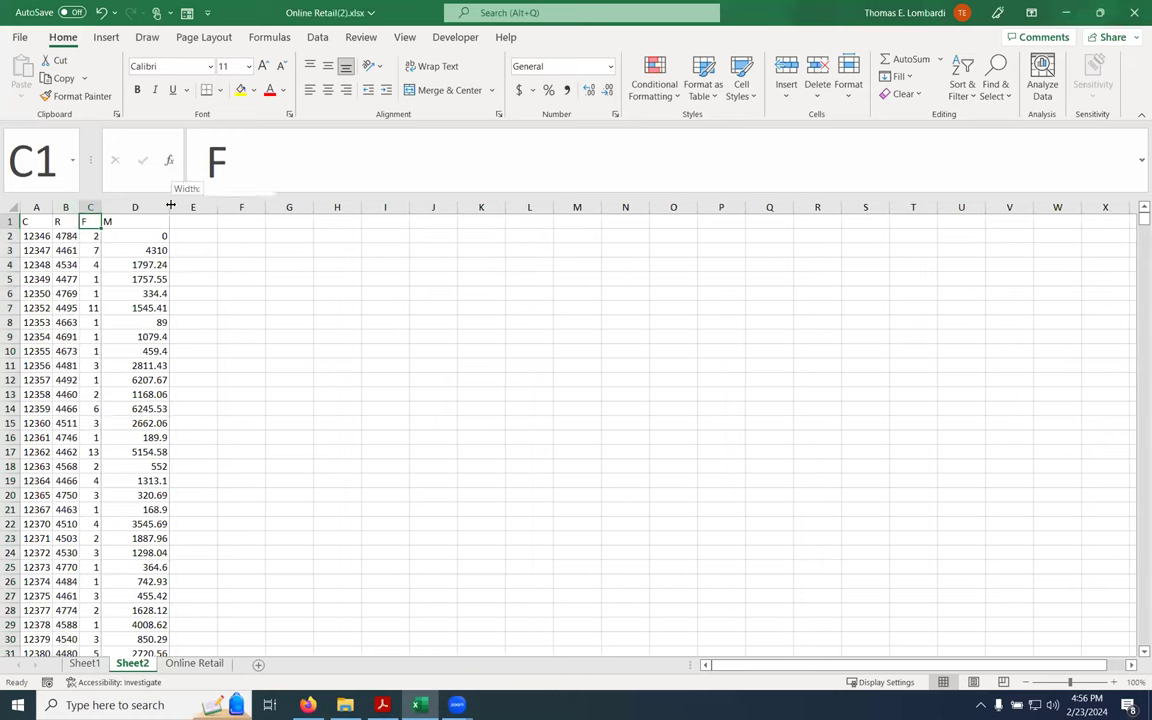
Inspect the first customer's R, F and M values in row 2
{"action": "left_click", "coordinate": [63, 235]}
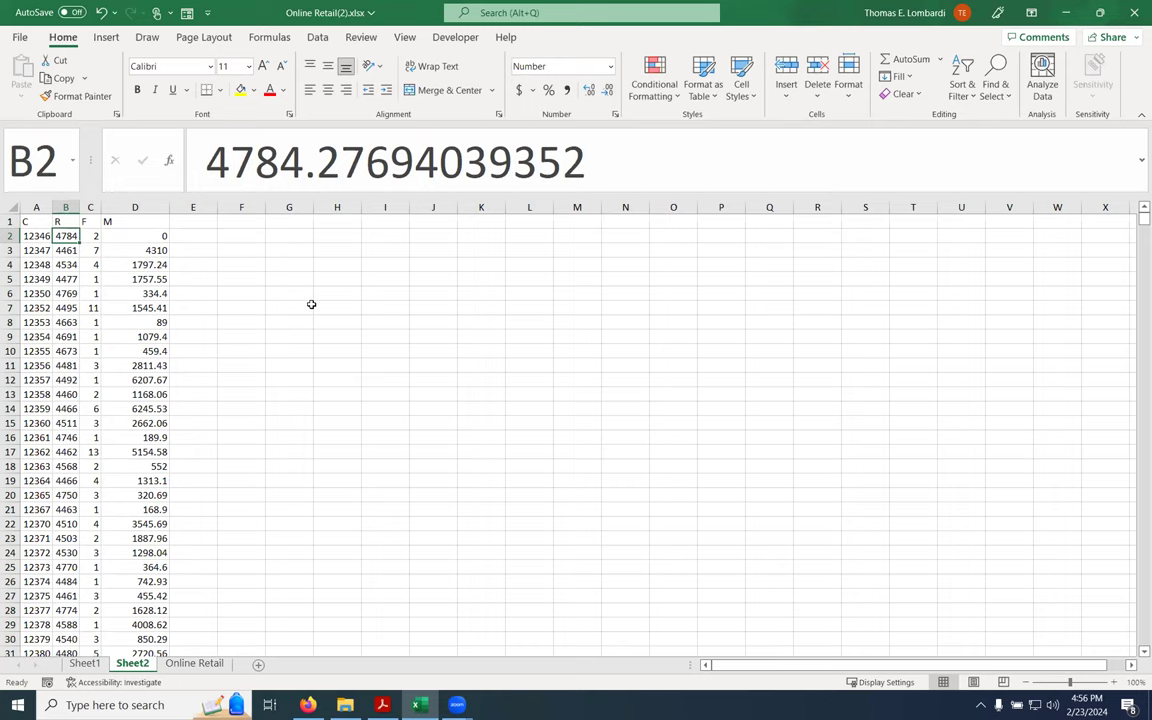
{"action": "left_click", "coordinate": [91, 235]}
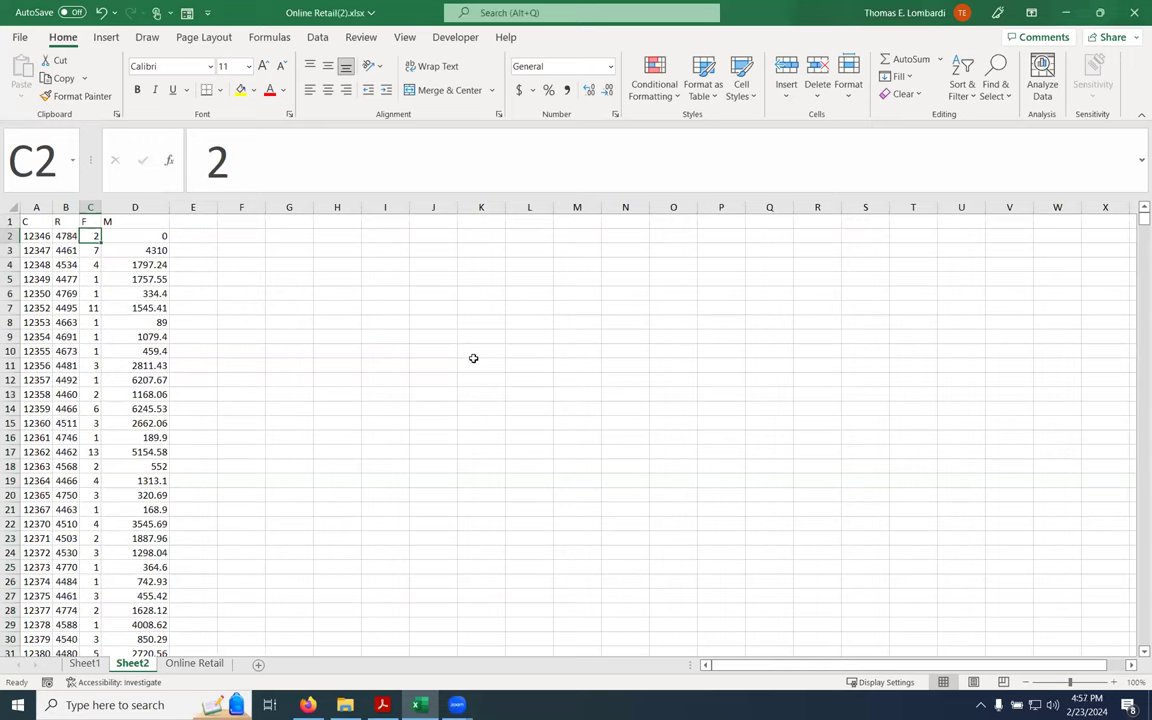
{"action": "key", "text": "Right"}
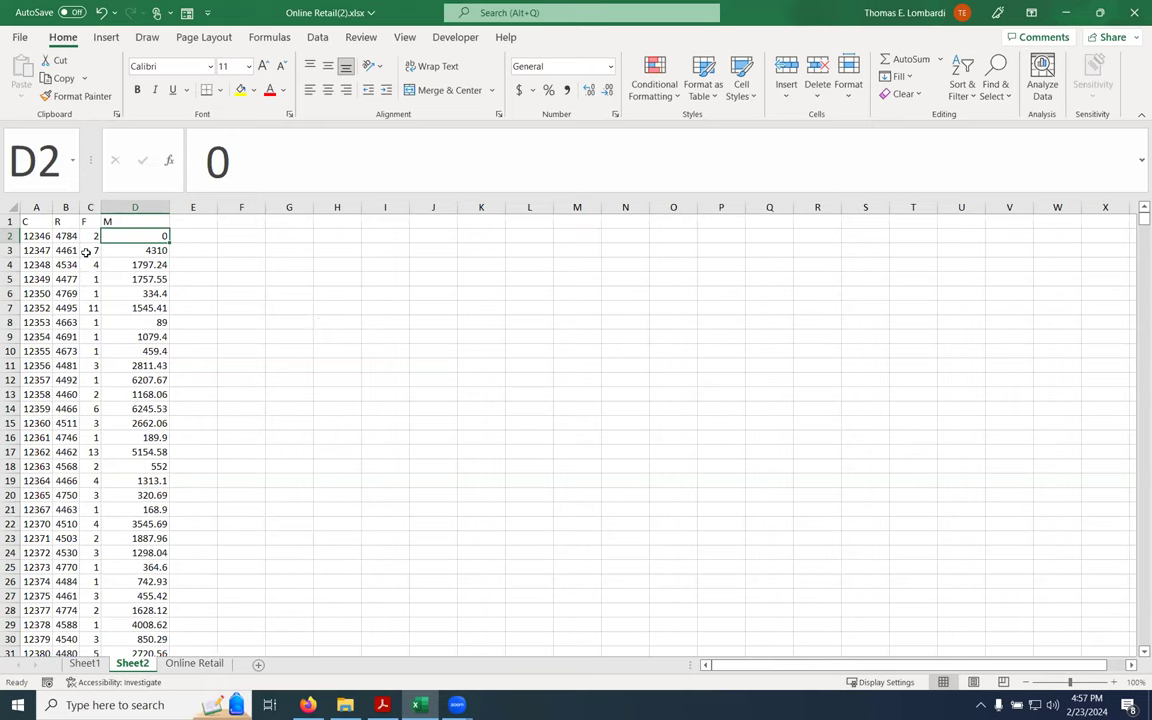
Insert a box and whisker chart of the R, F and M columns, headers included, and enlarge it
{"action": "left_click", "coordinate": [62, 221]}
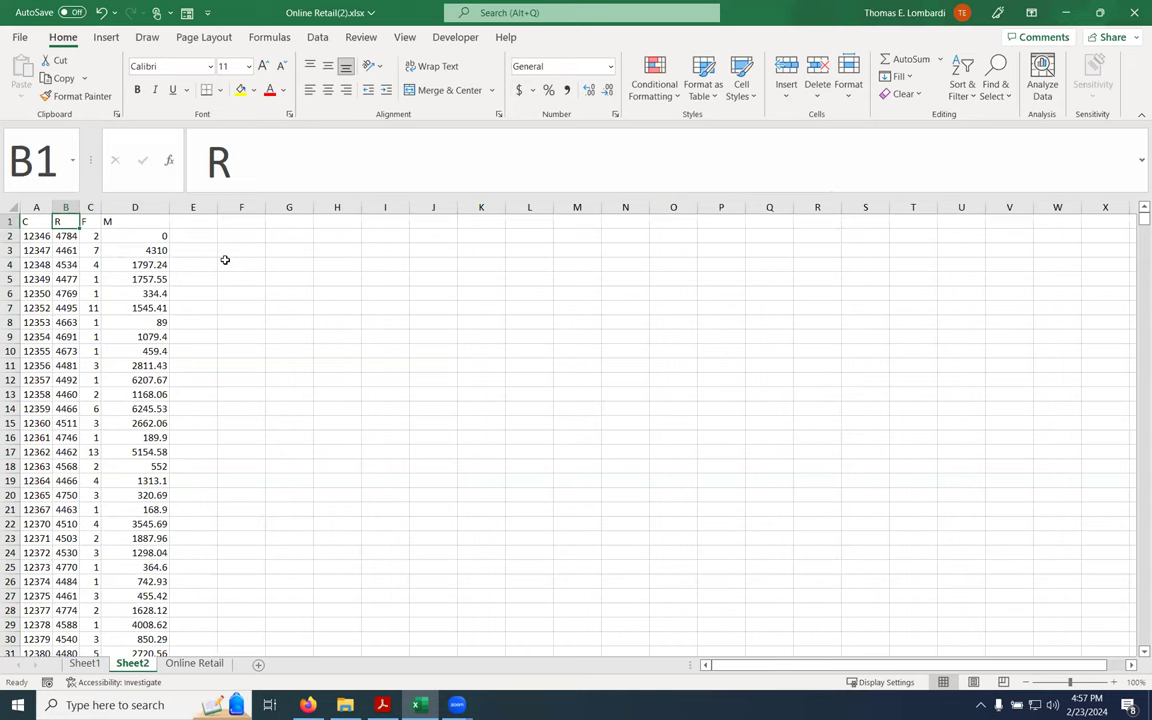
{"action": "key", "text": "ctrl+shift+Right"}
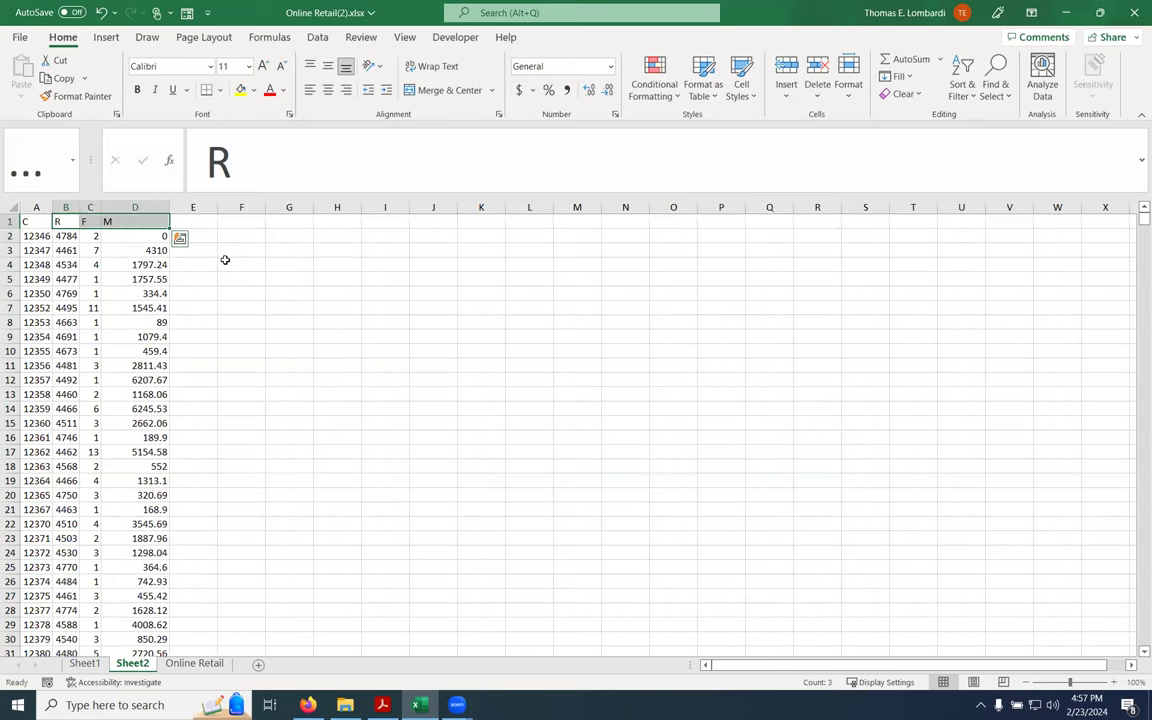
{"action": "key", "text": "ctrl+shift+Down"}
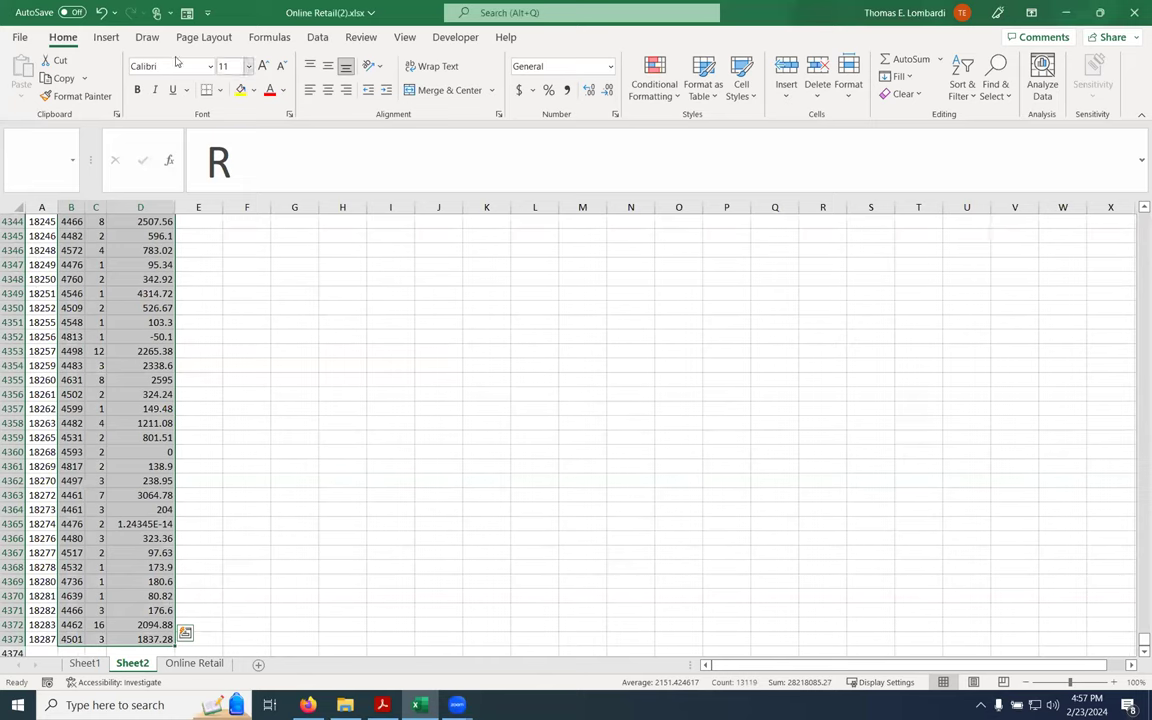
{"action": "left_click", "coordinate": [107, 40]}
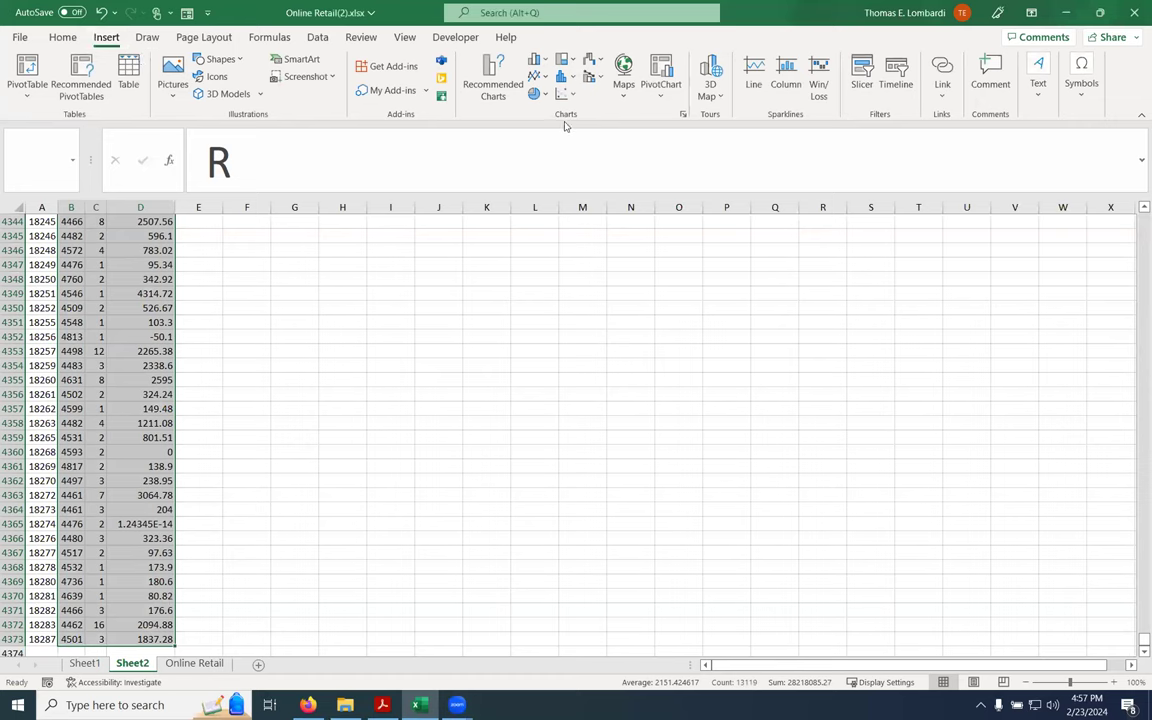
{"action": "left_click", "coordinate": [571, 82]}
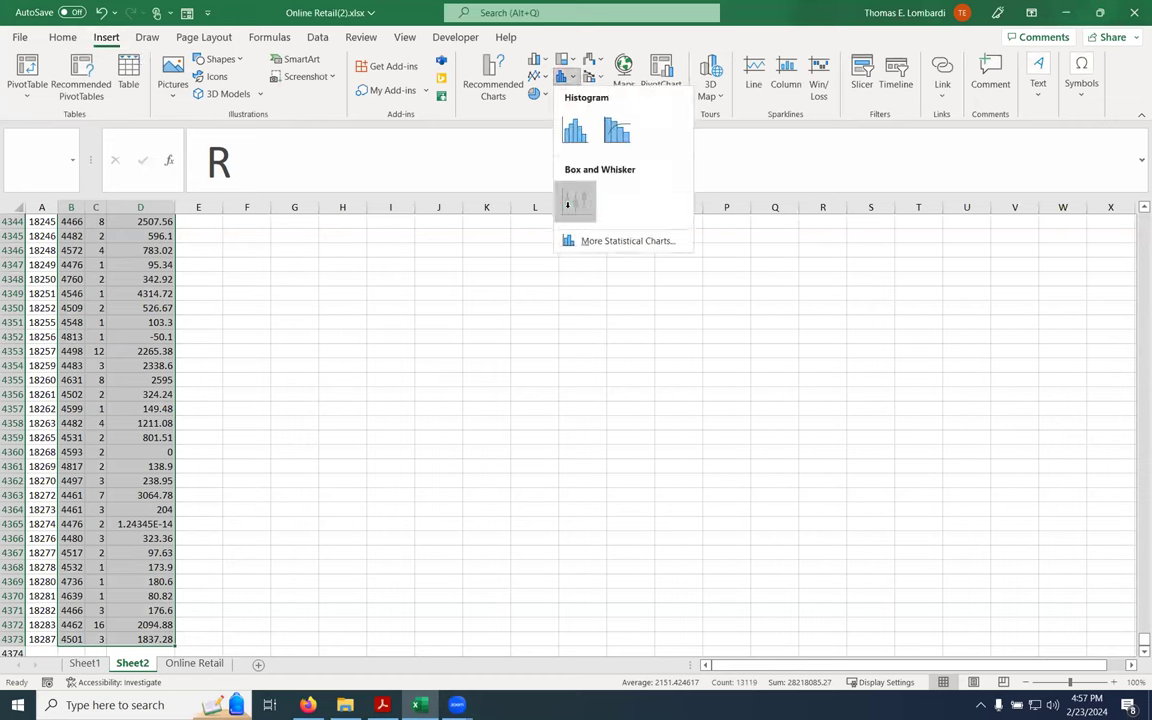
{"action": "left_click", "coordinate": [572, 190]}
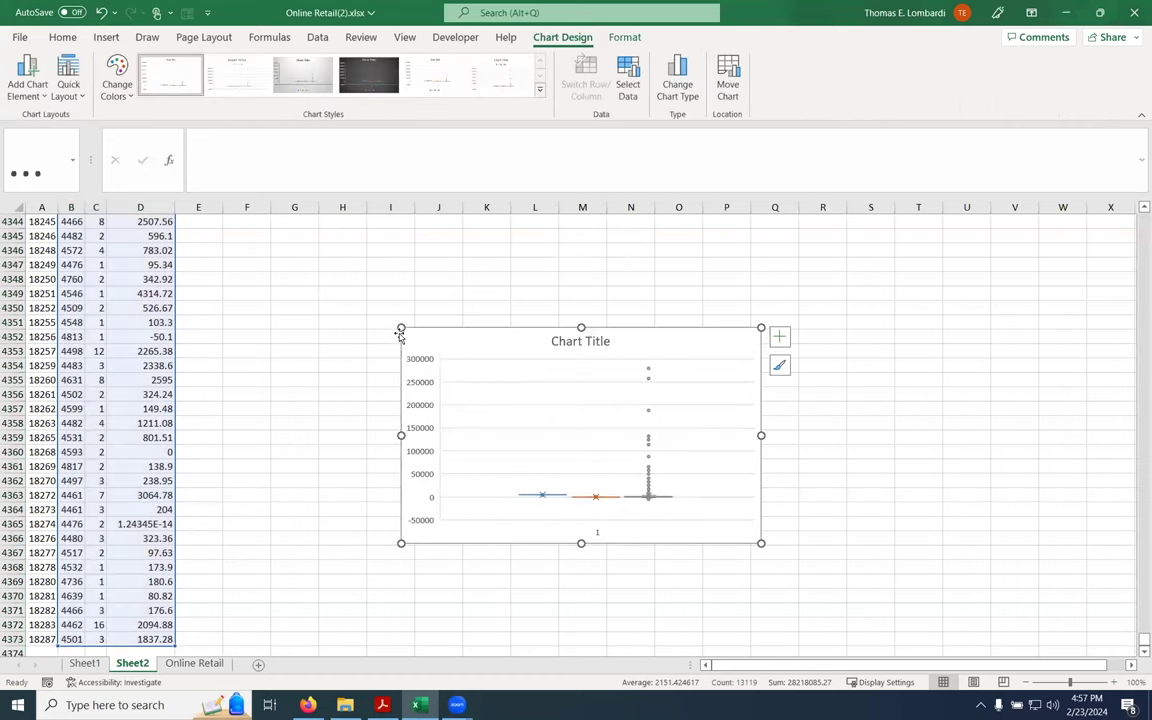
{"action": "left_click_drag", "start_coordinate": [401, 327], "coordinate": [293, 289]}
{"action": "left_click_drag", "start_coordinate": [219, 234], "coordinate": [207, 231]}
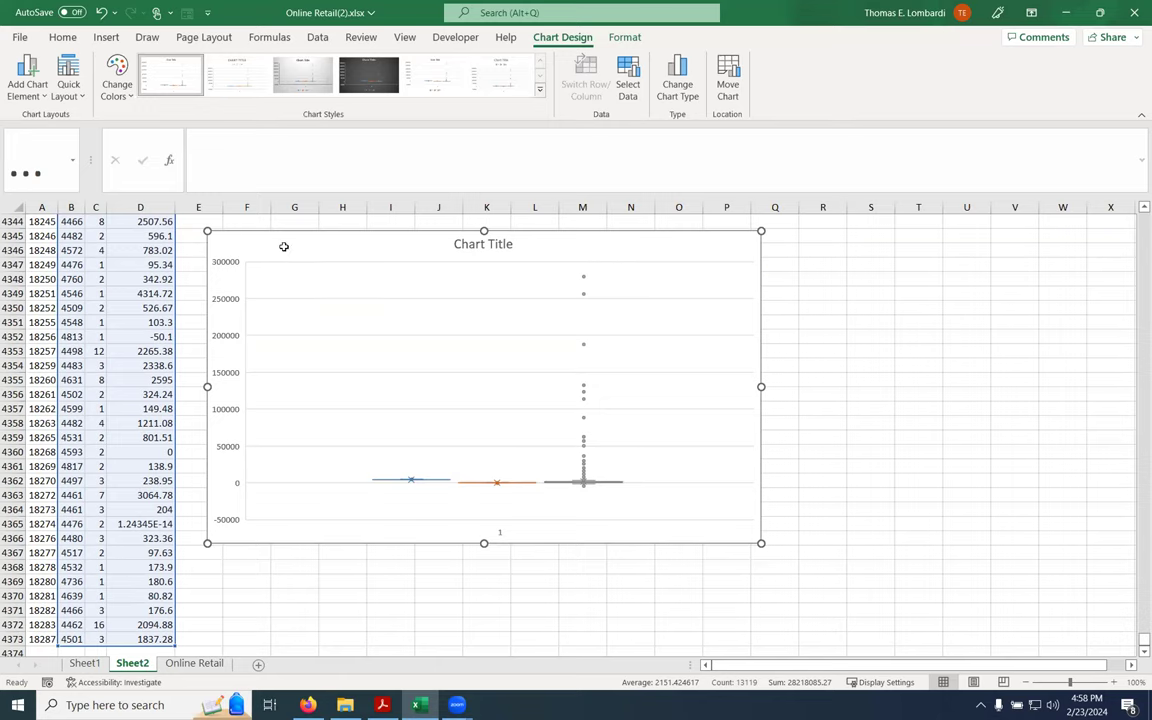
Delete the box and whisker chart and return to the beginning of the data
{"action": "key", "text": "Delete"}
{"action": "left_click_drag", "start_coordinate": [1144, 640], "coordinate": [1144, 217]}
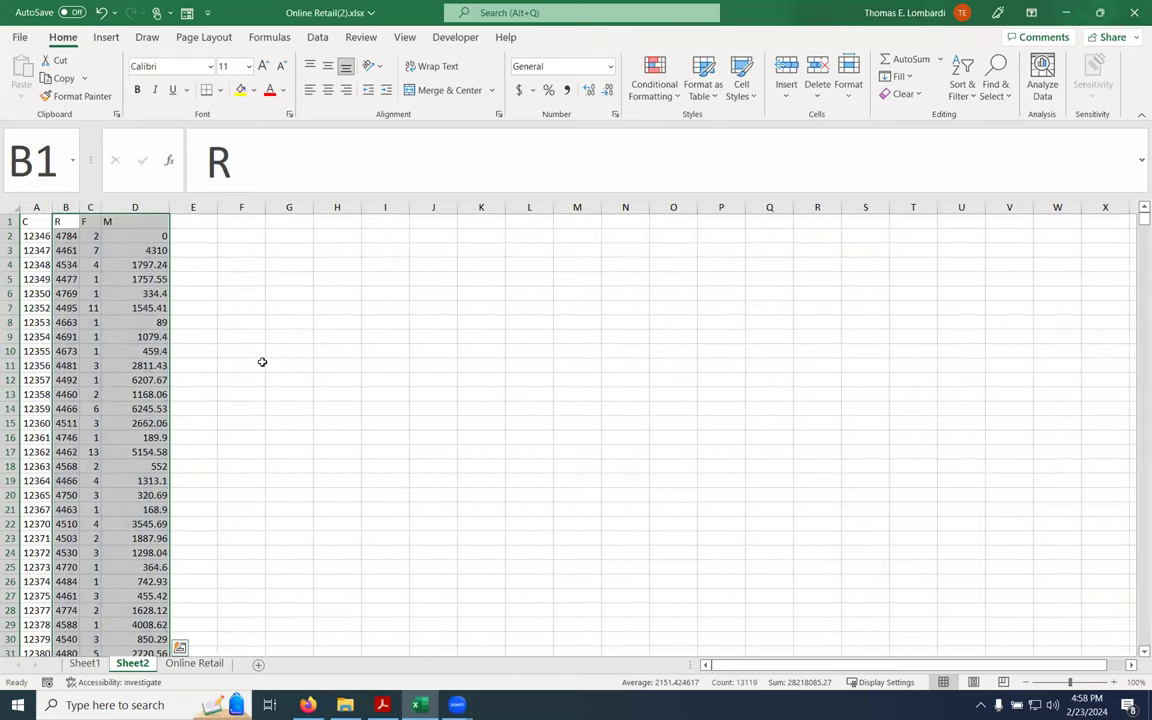
Copy the headers R, F and M from B1:D1 to G1:I1 for a summary table
{"action": "left_click", "coordinate": [237, 223]}
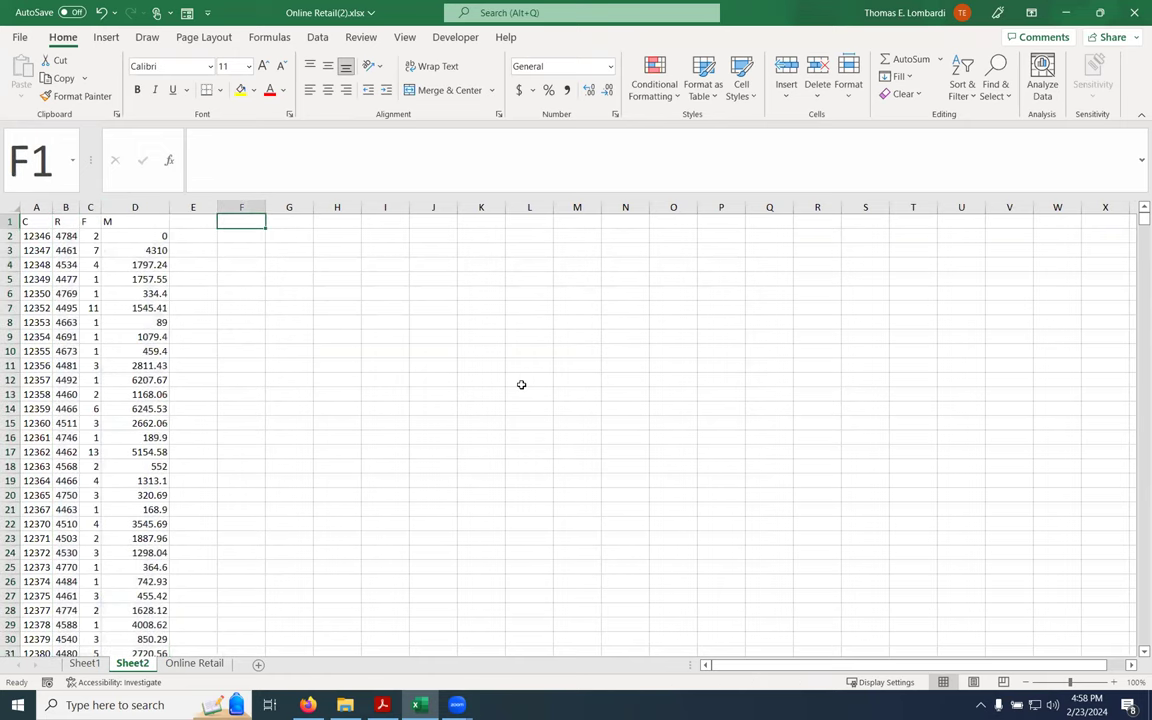
{"action": "left_click_drag", "start_coordinate": [60, 224], "coordinate": [117, 222]}
{"action": "key", "text": "ctrl+c"}
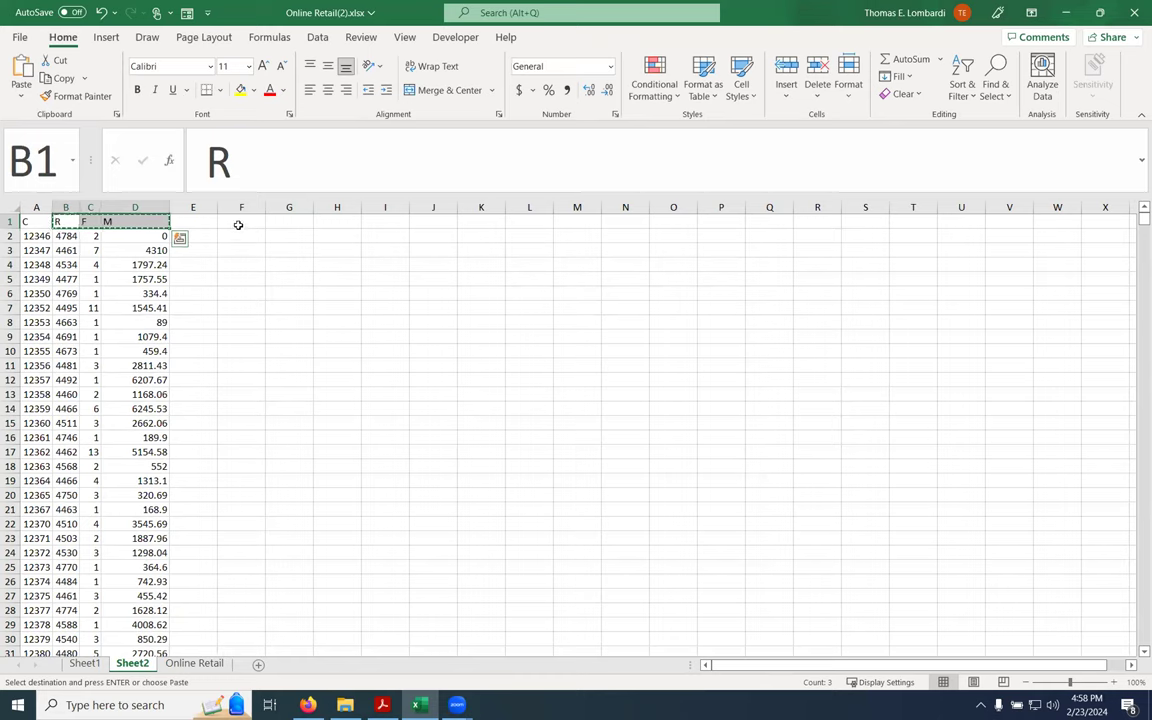
{"action": "left_click", "coordinate": [279, 223]}
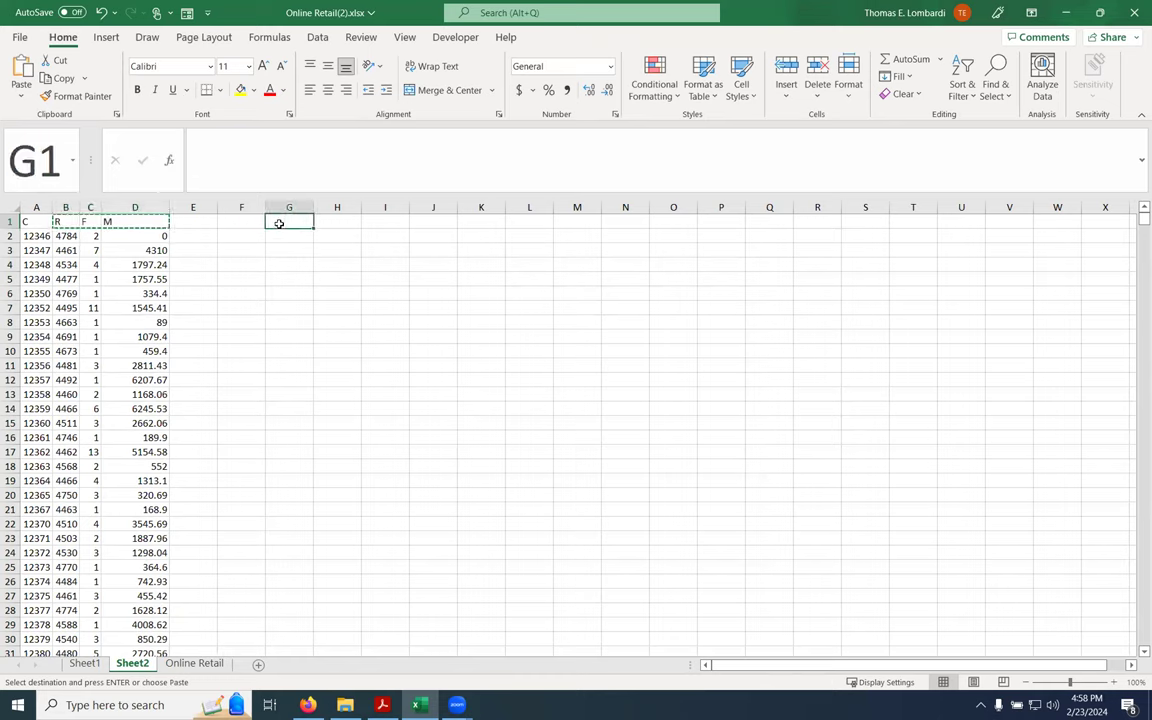
{"action": "key", "text": "ctrl+v"}
Enter the summary row labels Mean in F2 and Stdev.s in F3
{"action": "left_click", "coordinate": [244, 237]}
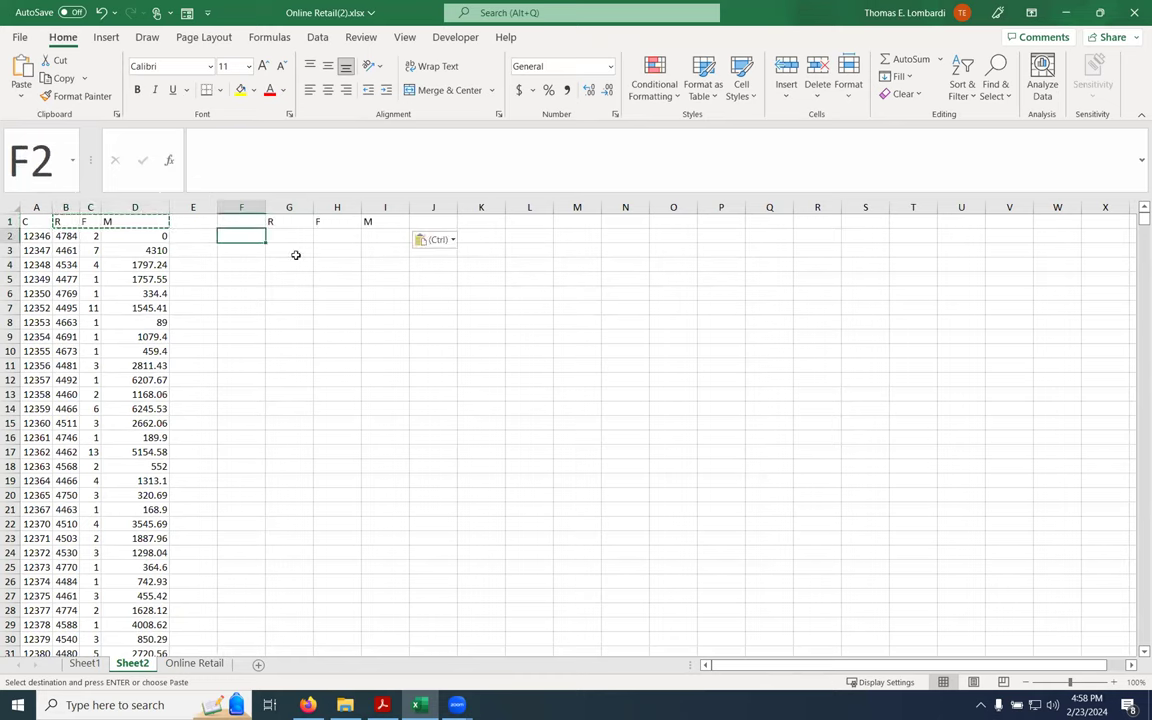
{"action": "type", "text": "Mean"}
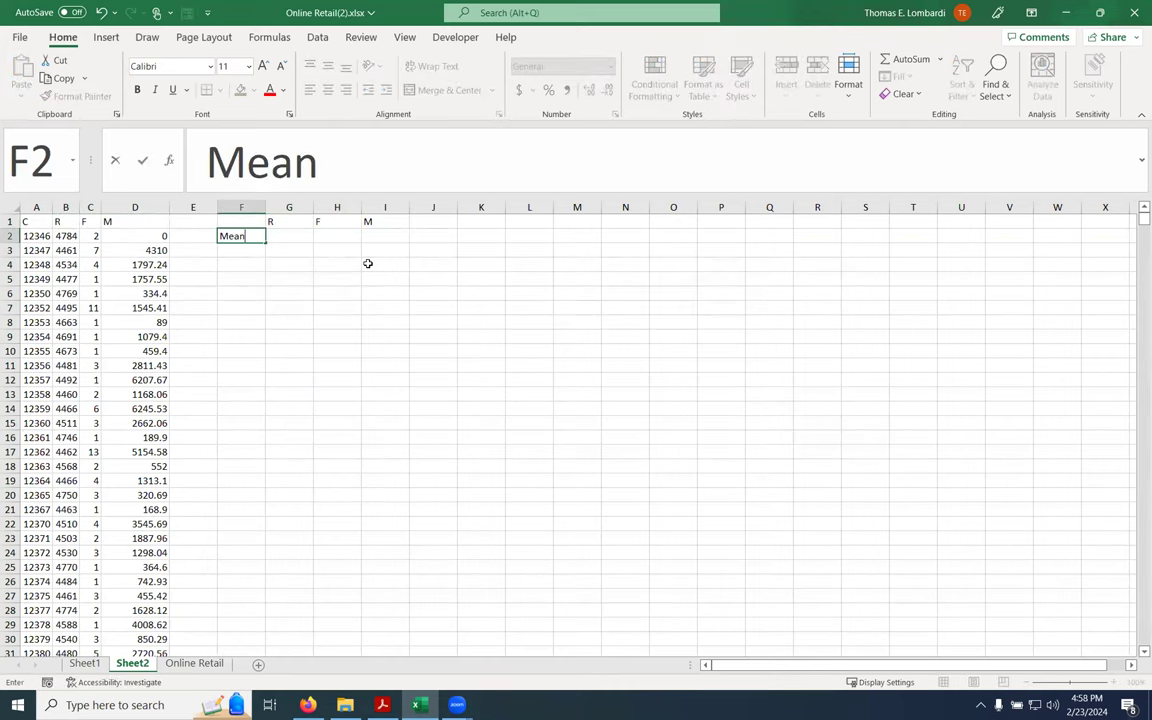
{"action": "key", "text": "Return"}
{"action": "type", "text": "St"}
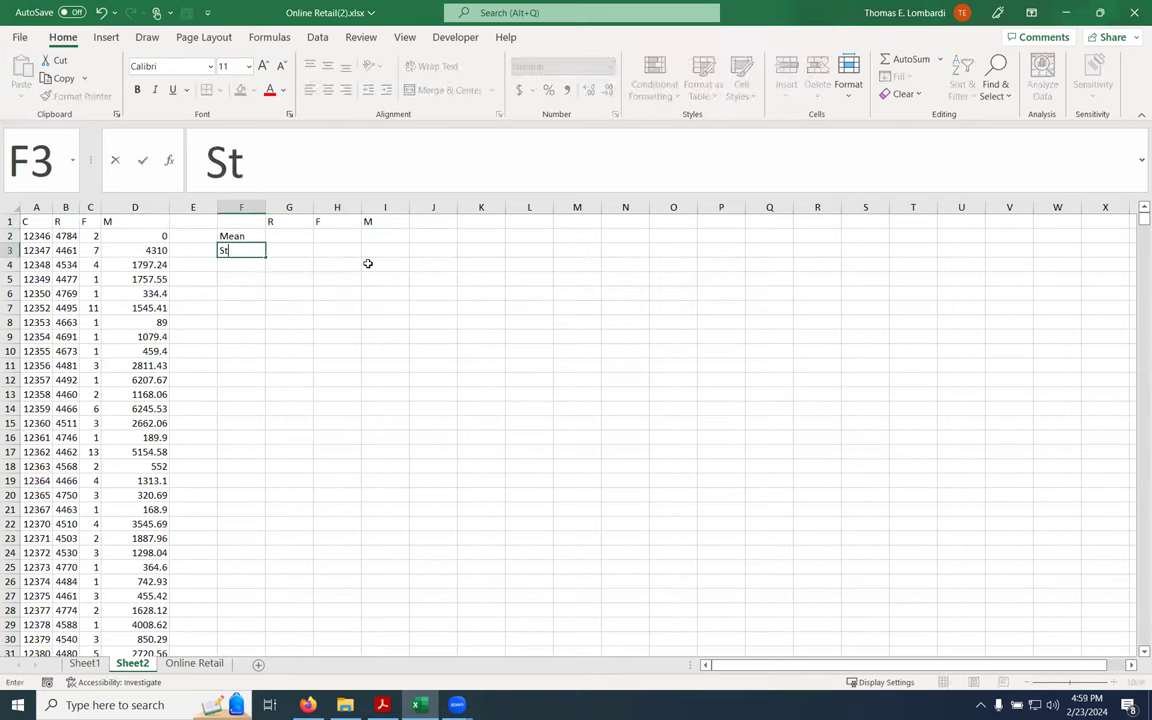
{"action": "type", "text": "dev.s"}
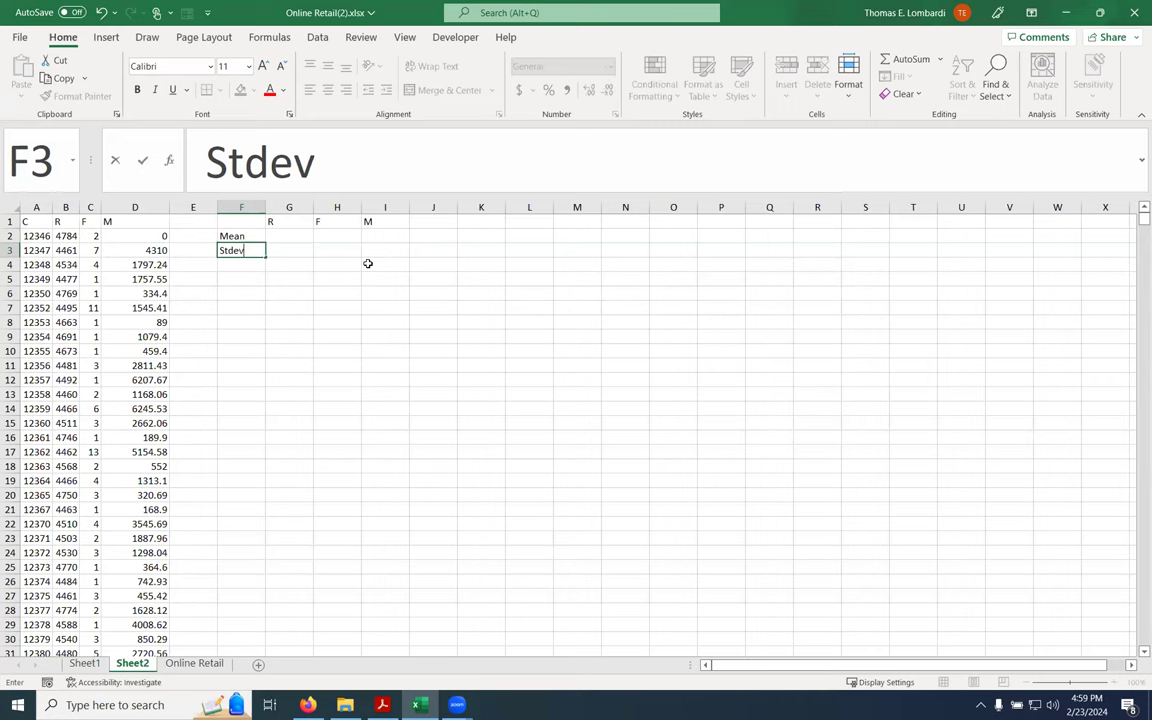
{"action": "key", "text": "Tab"}
Calculate the mean of R in G2 with the formula =AVERAGE(B2:B4373)
{"action": "key", "text": "Up"}
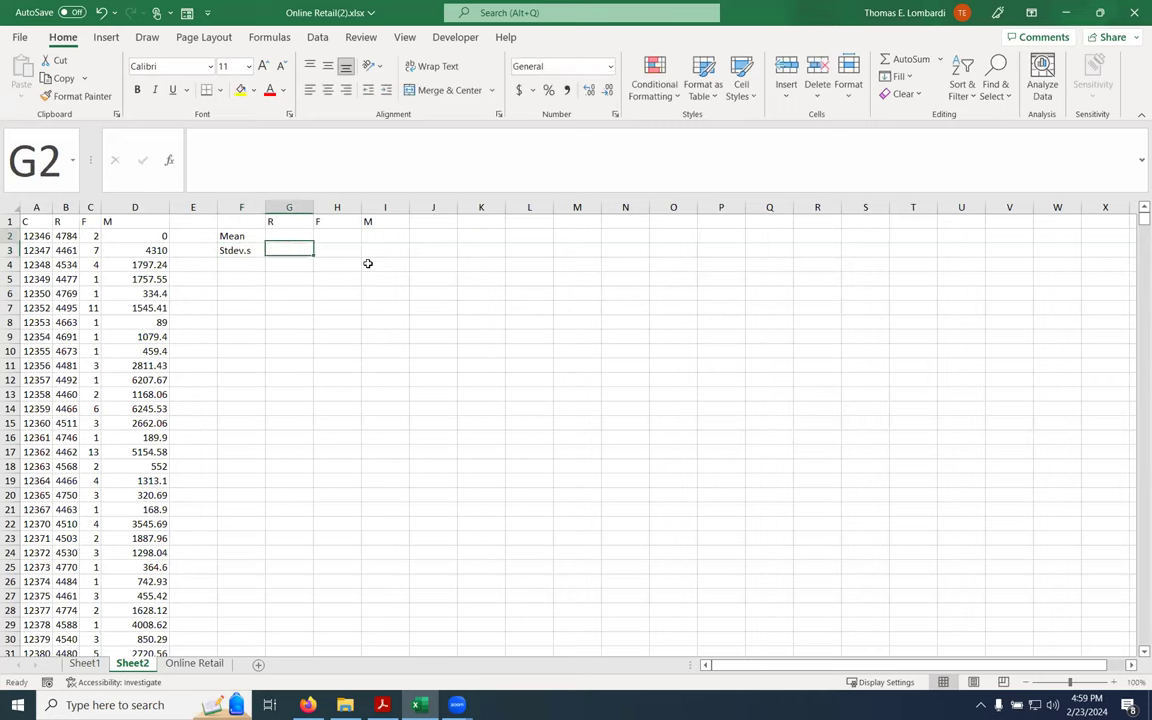
{"action": "left_click", "coordinate": [221, 156]}
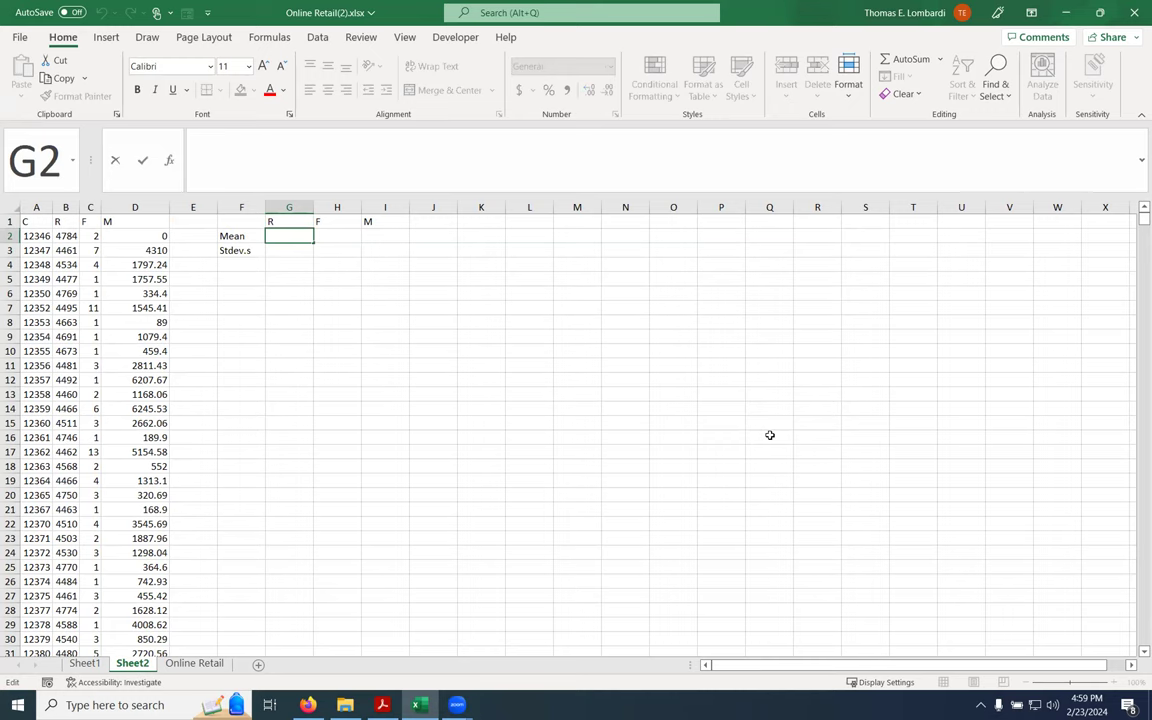
{"action": "type", "text": "=average("}
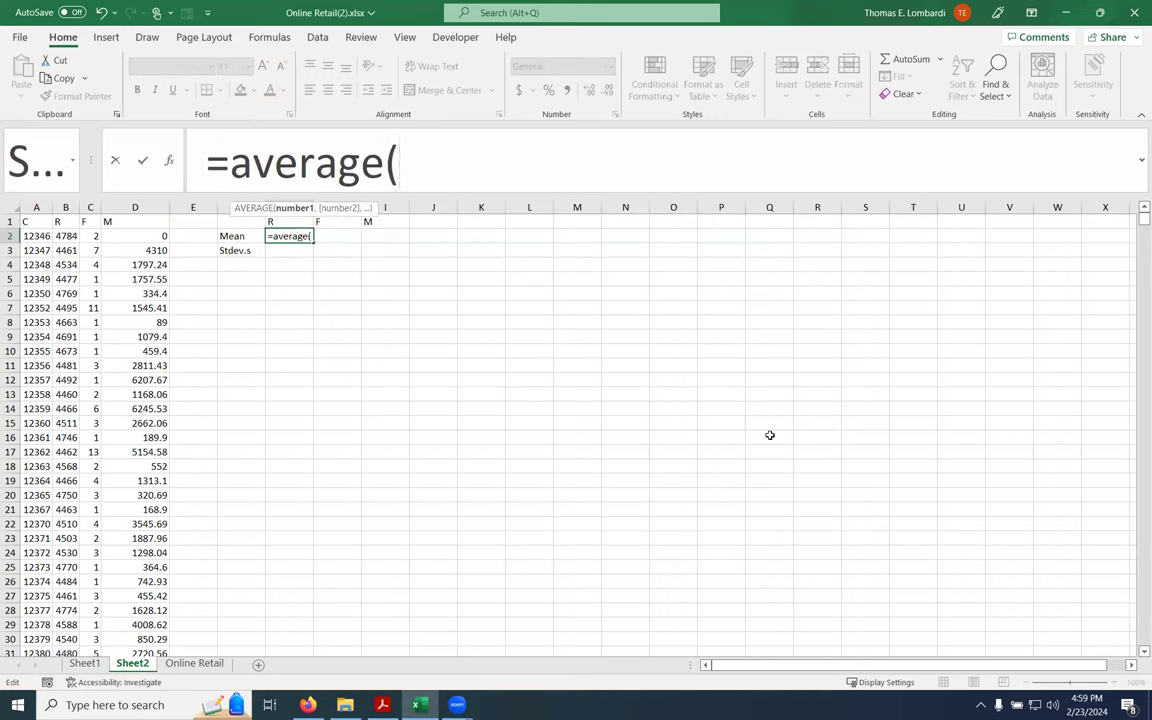
{"action": "left_click", "coordinate": [66, 235]}
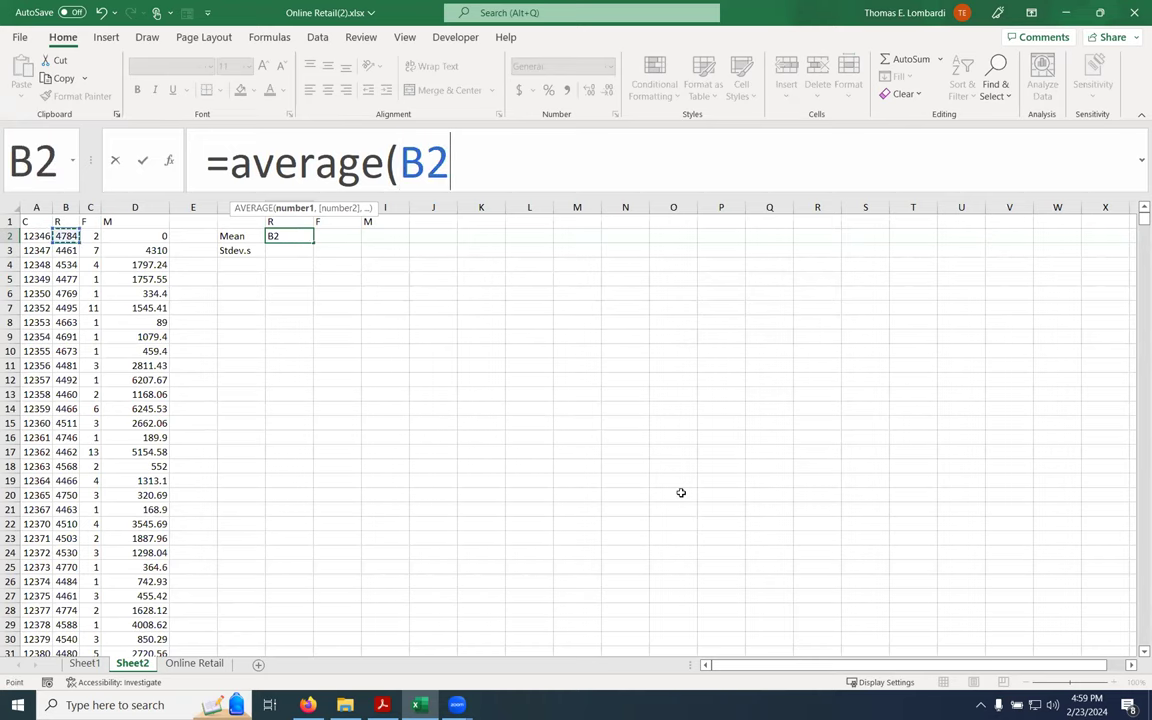
{"action": "key", "text": "ctrl+shift+Down"}
{"action": "type", "text": ")"}
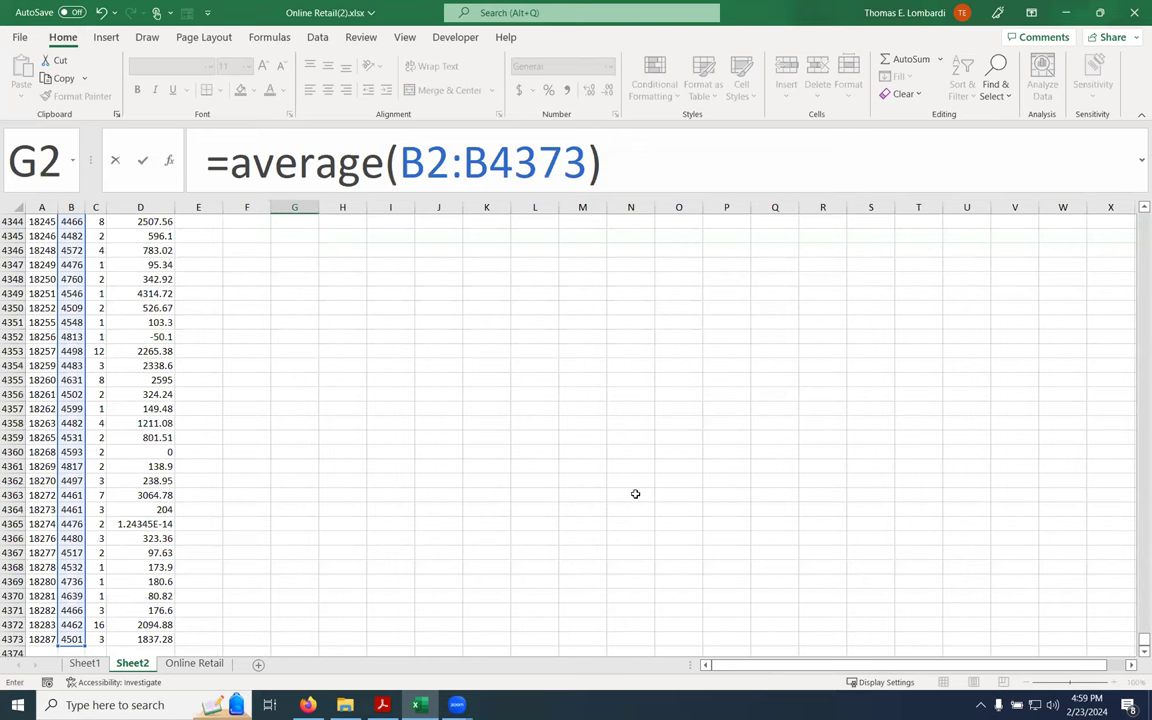
{"action": "left_click", "coordinate": [143, 162]}
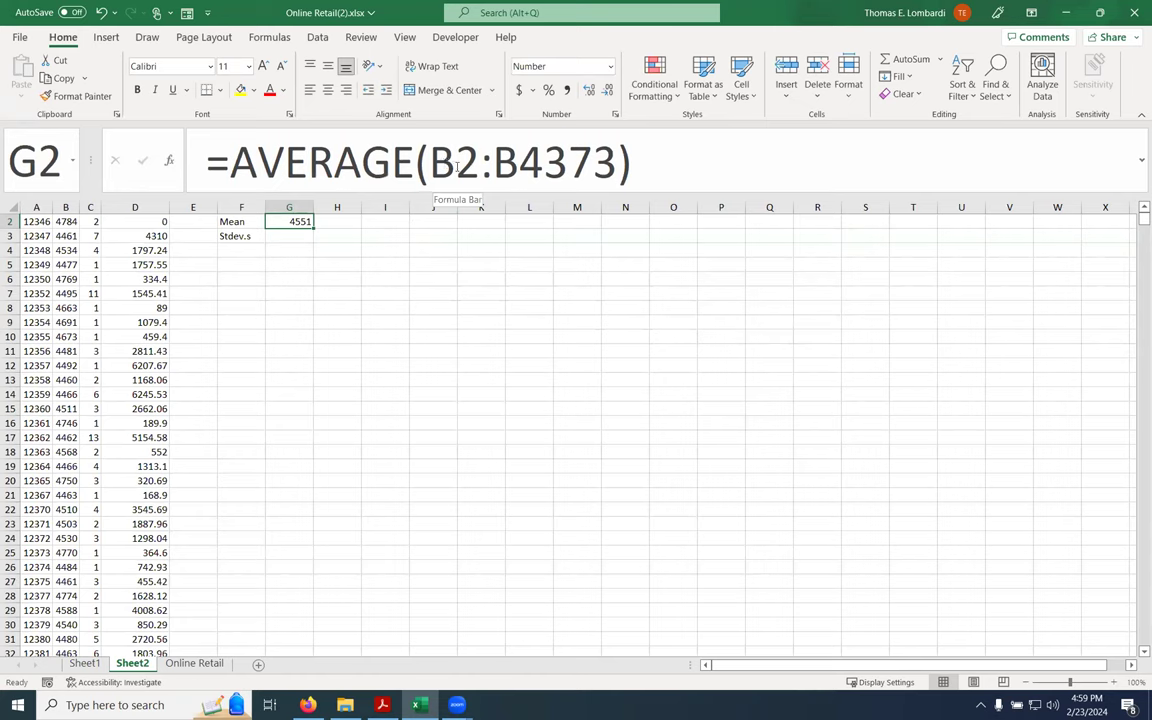
Make the row references absolute in the G2 mean formula so it reads =AVERAGE(B$2:B$4373)
{"action": "left_click", "coordinate": [457, 166]}
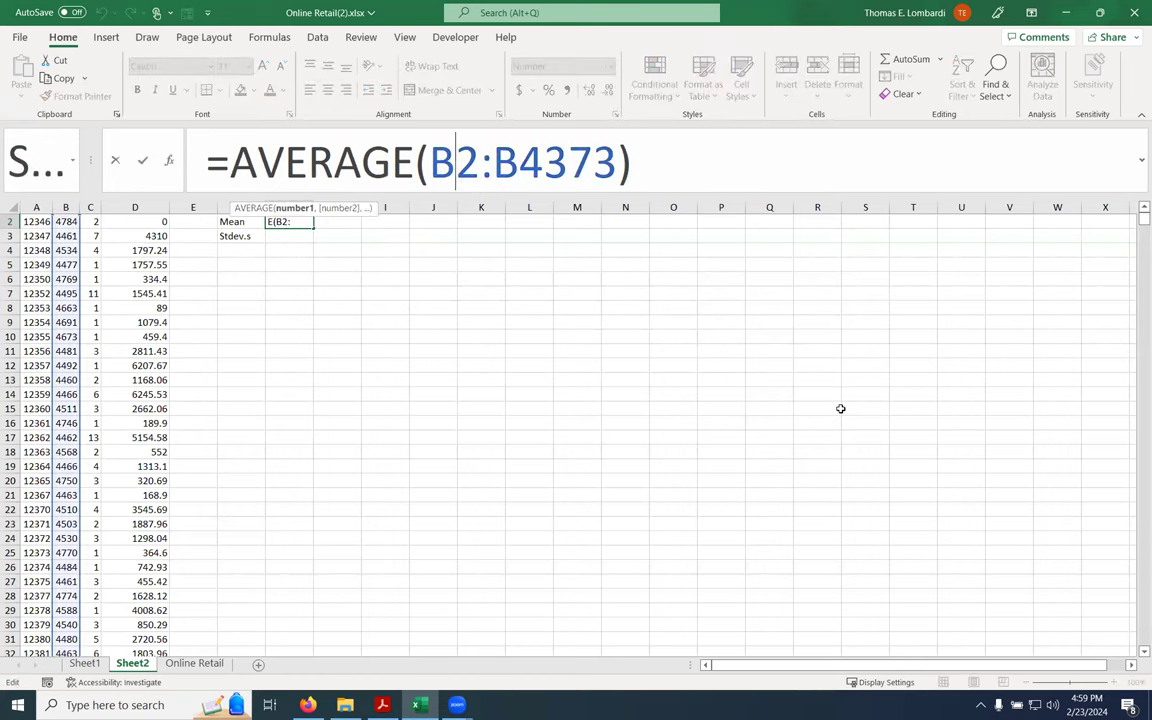
{"action": "type", "text": "$"}
{"action": "key", "text": "Right"}
{"action": "key", "text": "Right"}
{"action": "key", "text": "Right"}
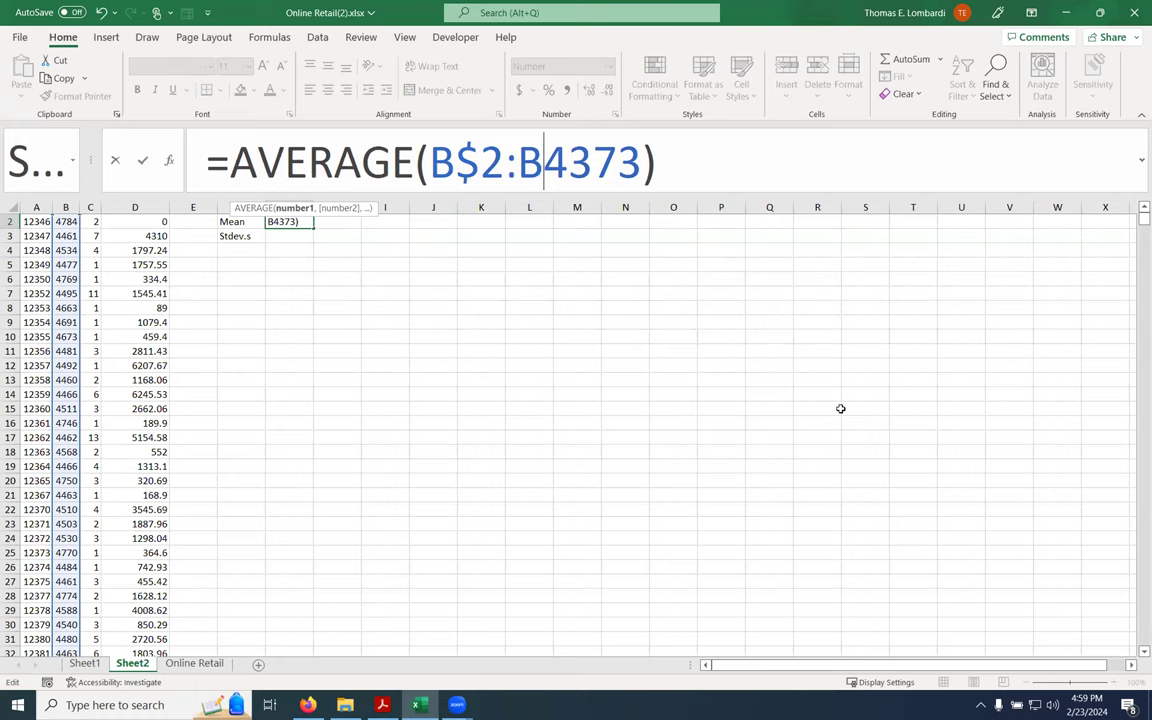
{"action": "type", "text": "$"}
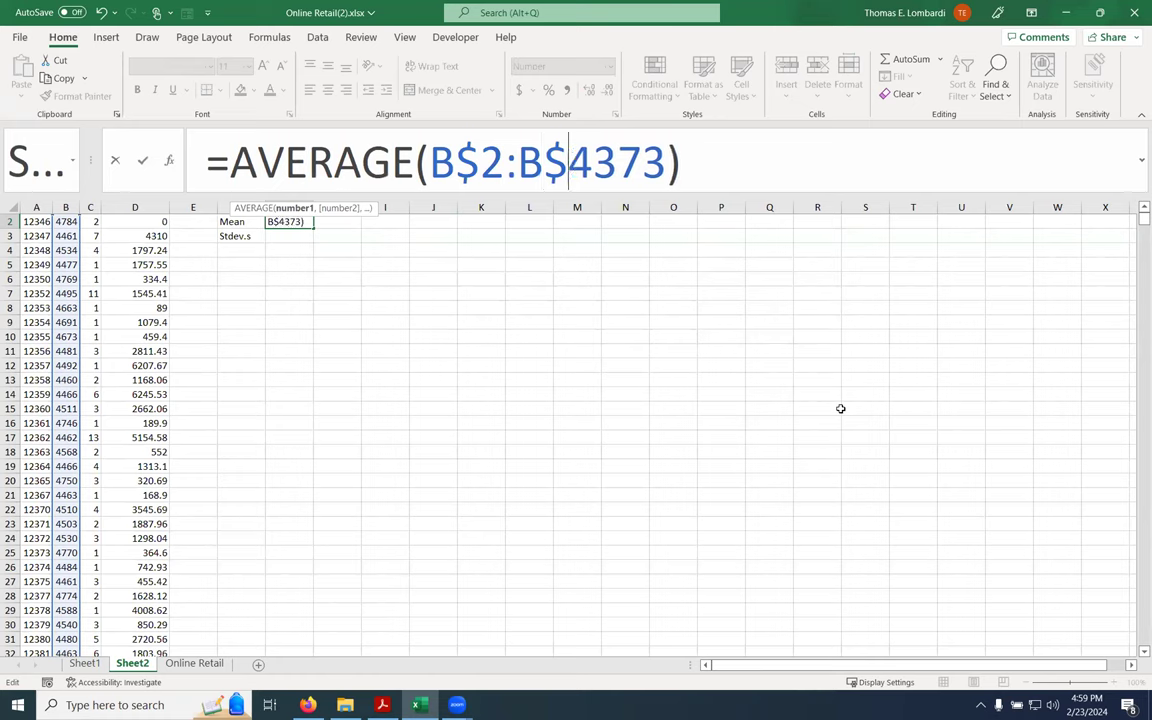
{"action": "left_click", "coordinate": [144, 162]}
{"action": "scroll", "coordinate": [400, 300], "scroll_direction": "up", "scroll_amount": 1}
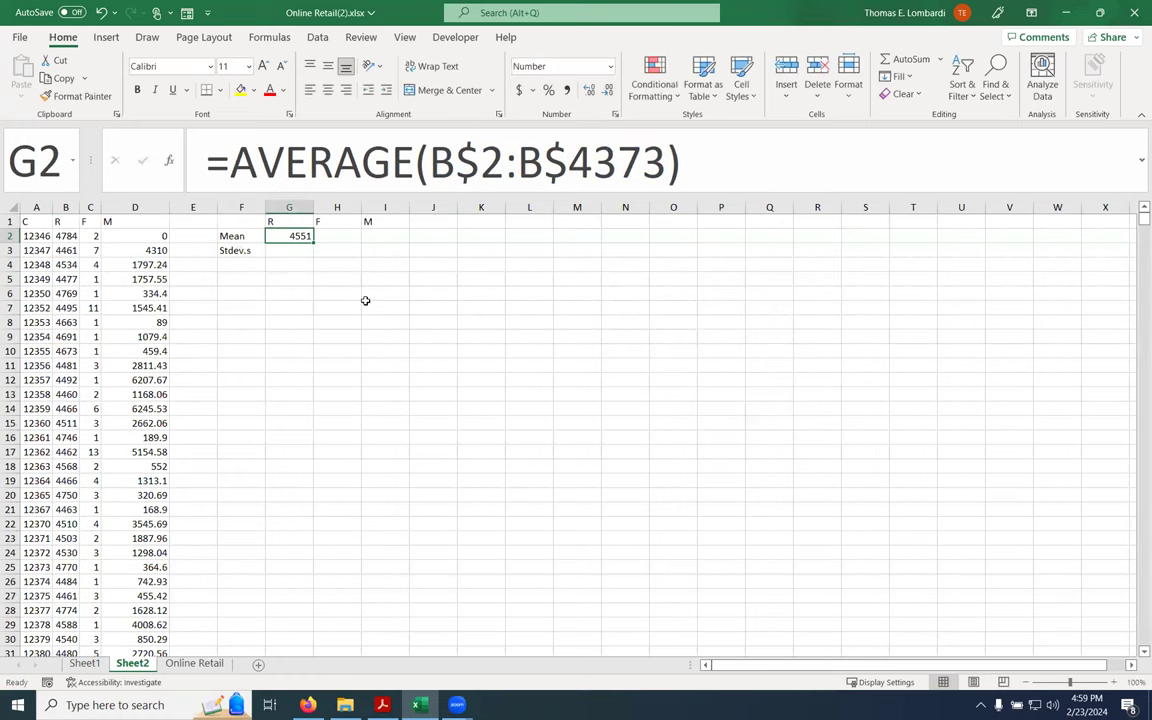
Write the sample standard deviation formula for R in G3 as =stdev.s(B2:B4373)
{"action": "left_click", "coordinate": [285, 250]}
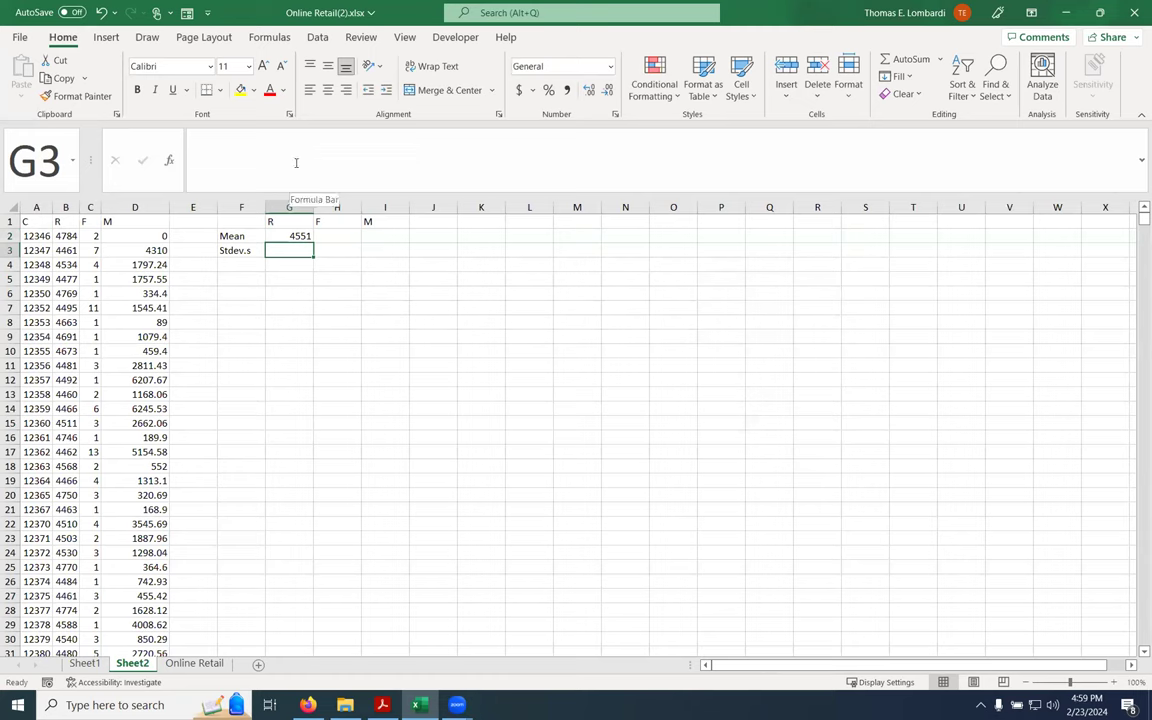
{"action": "type", "text": "=stdev.s("}
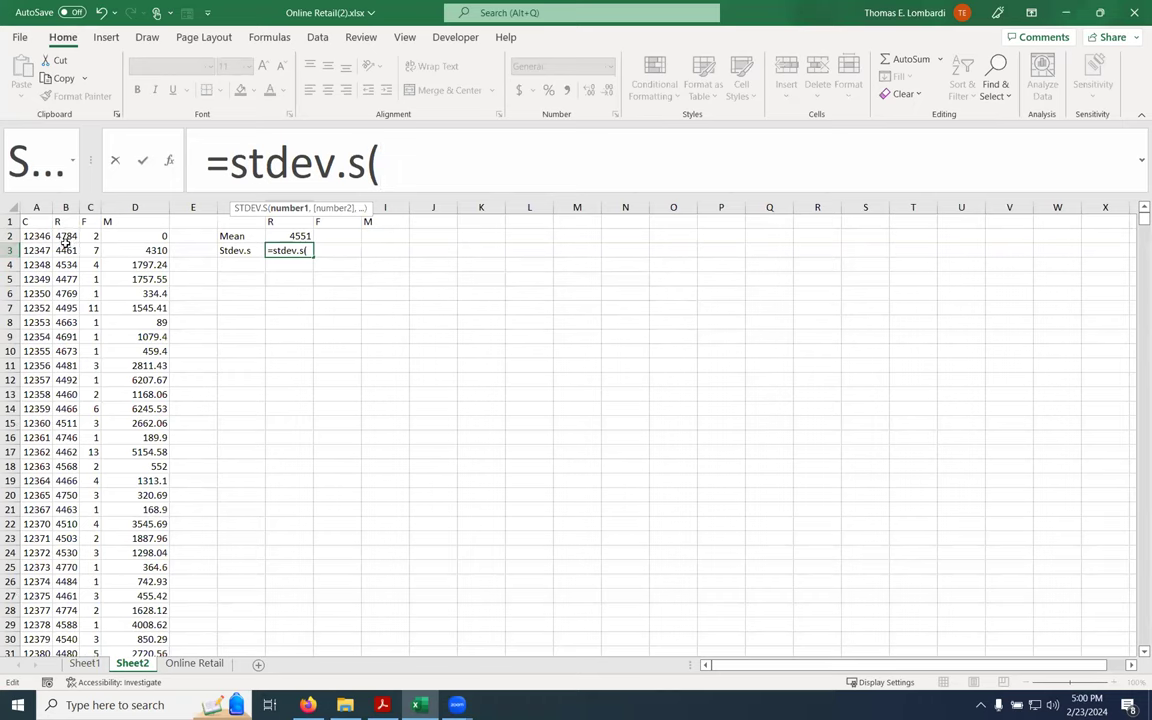
{"action": "left_click", "coordinate": [64, 237]}
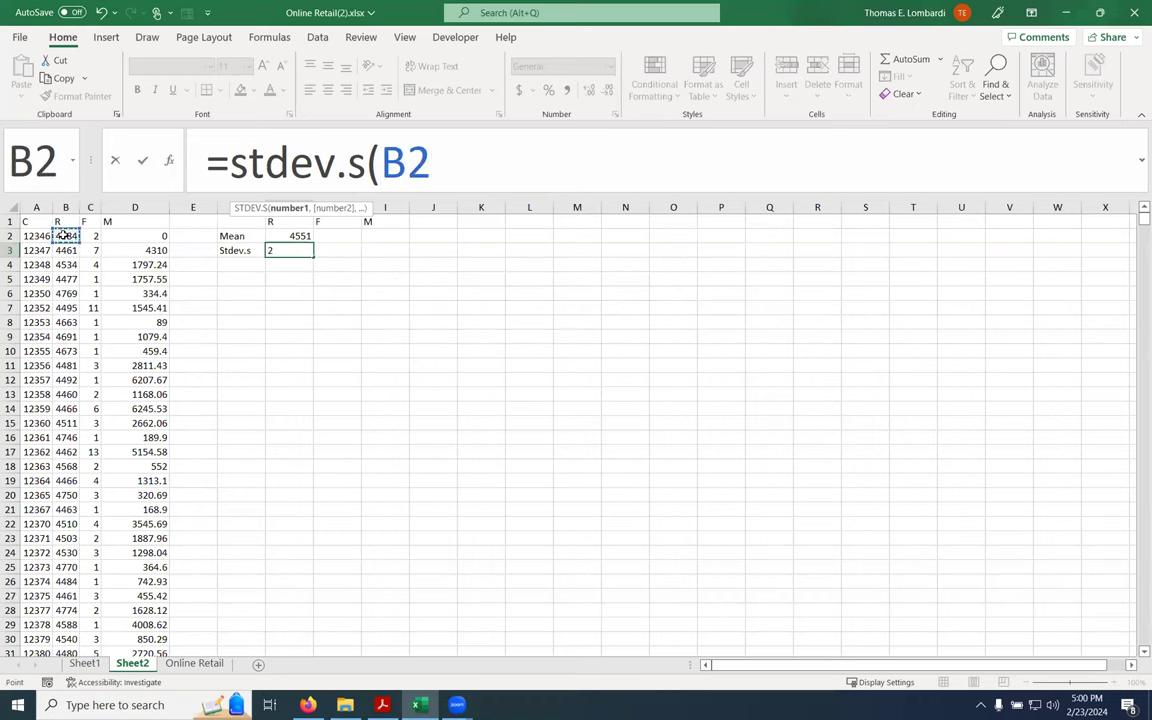
{"action": "key", "text": "ctrl+shift+Down"}
{"action": "type", "text": ")"}
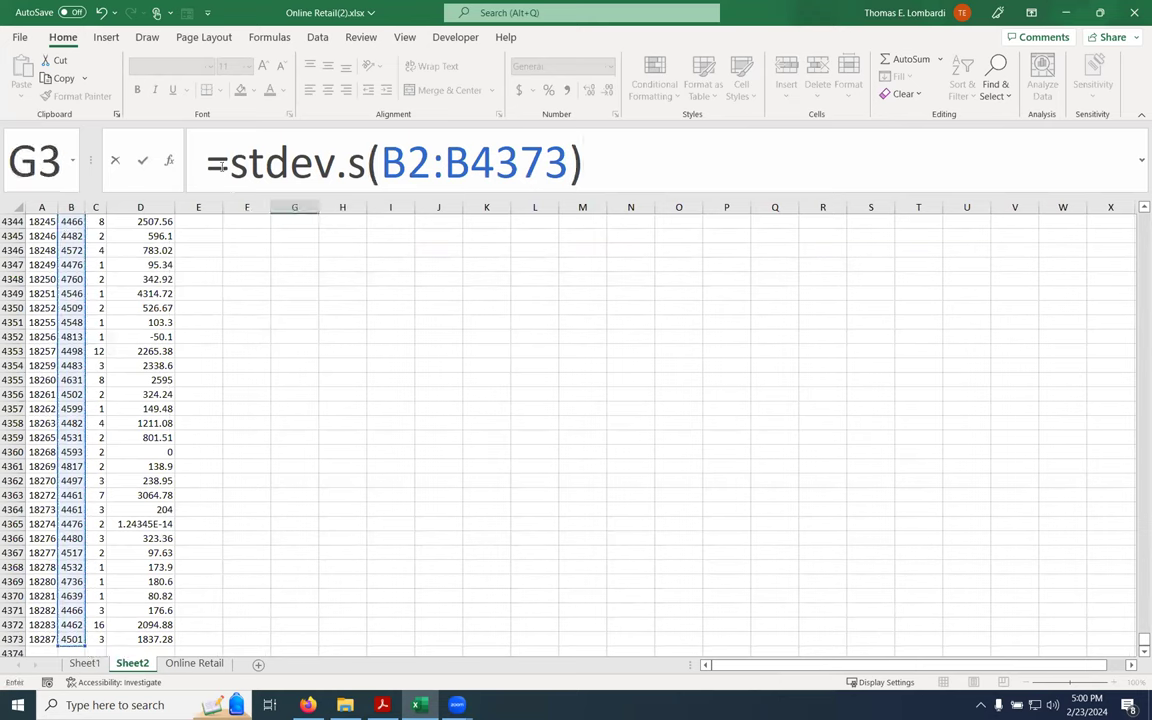
Make the row references in the G3 formula absolute as B$2:B$4373 and commit it
{"action": "left_click", "coordinate": [368, 158]}
{"action": "left_click", "coordinate": [410, 158]}
{"action": "type", "text": "$"}
{"action": "key", "text": "Right"}
{"action": "key", "text": "Right"}
{"action": "key", "text": "Right"}
{"action": "type", "text": "$"}
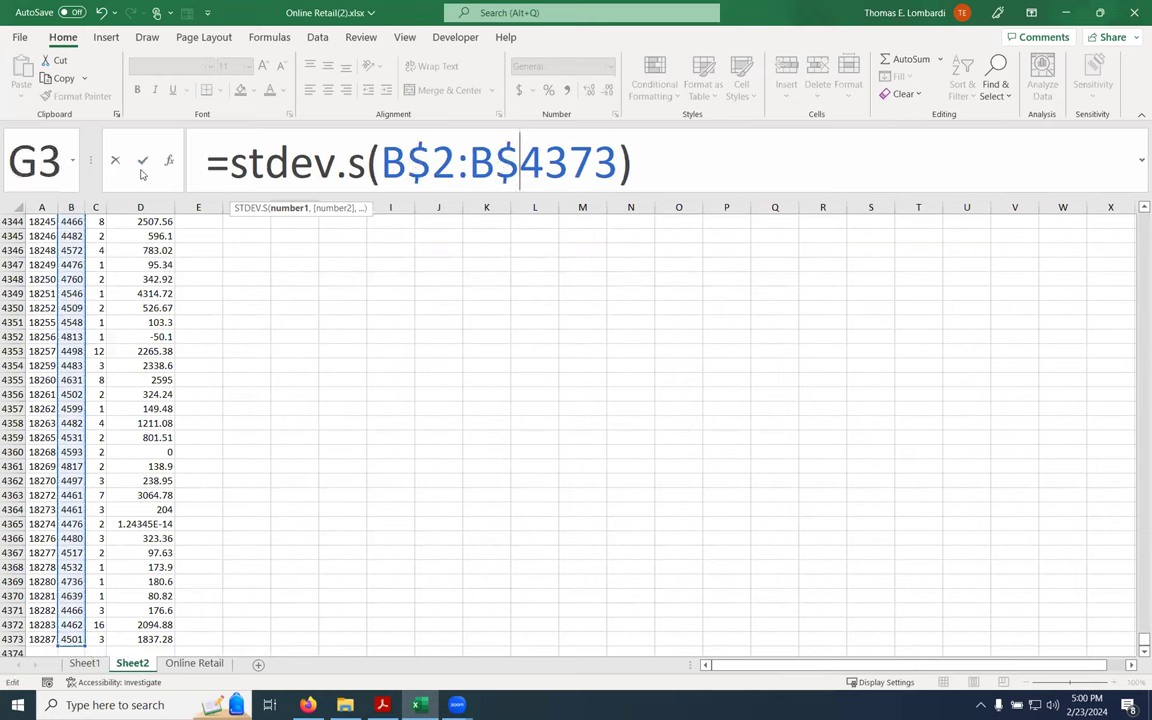
{"action": "key", "text": "ctrl+Return"}
{"action": "scroll", "coordinate": [710, 390], "scroll_direction": "up", "scroll_amount": 1}
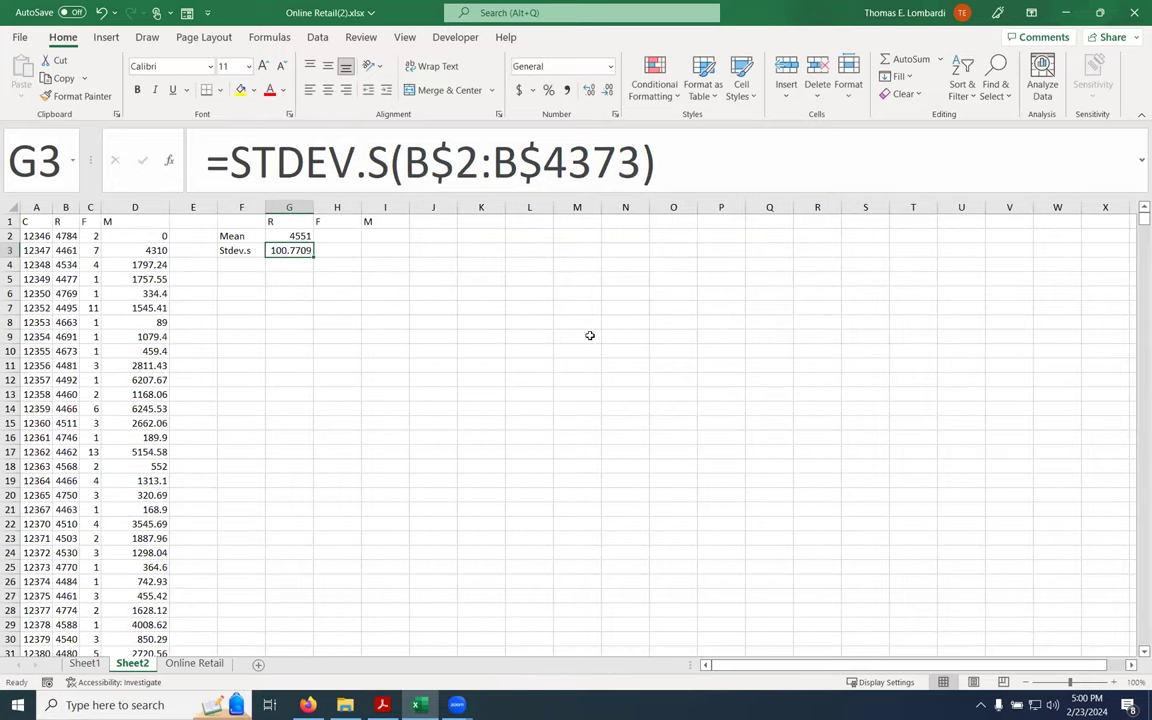
Fill the mean formula from G2 and the standard deviation formula from G3 across to column I
{"action": "left_click", "coordinate": [301, 237]}
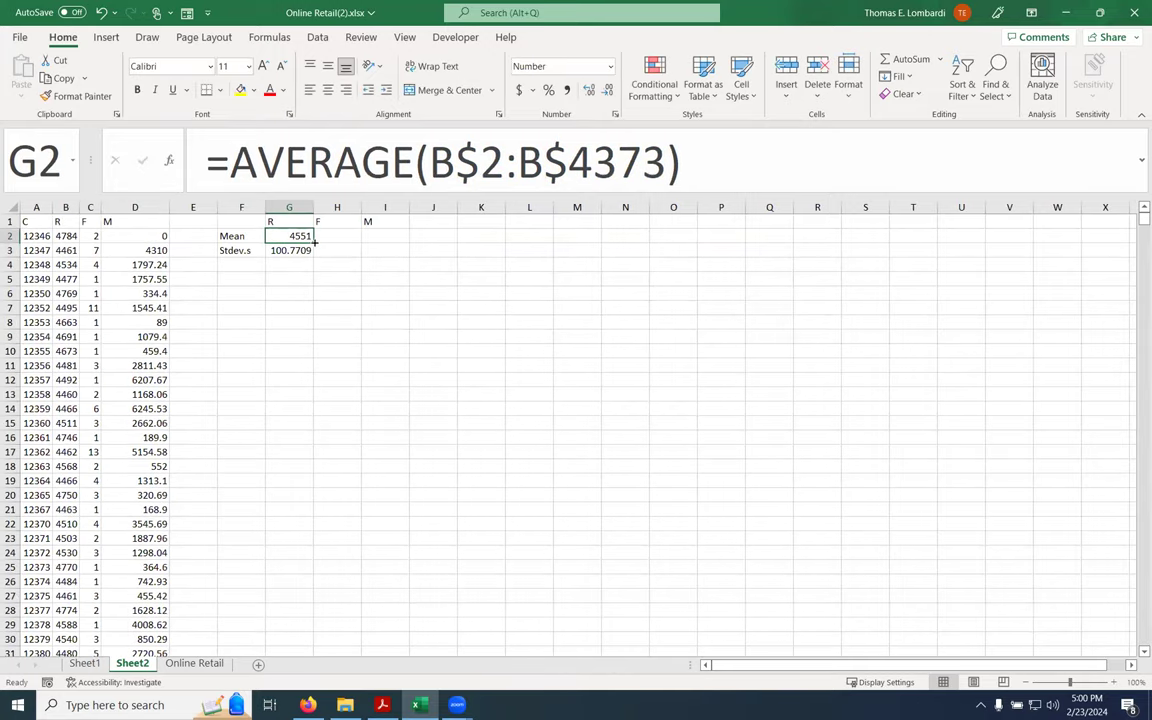
{"action": "left_click_drag", "start_coordinate": [313, 242], "coordinate": [395, 237]}
{"action": "left_click", "coordinate": [291, 251]}
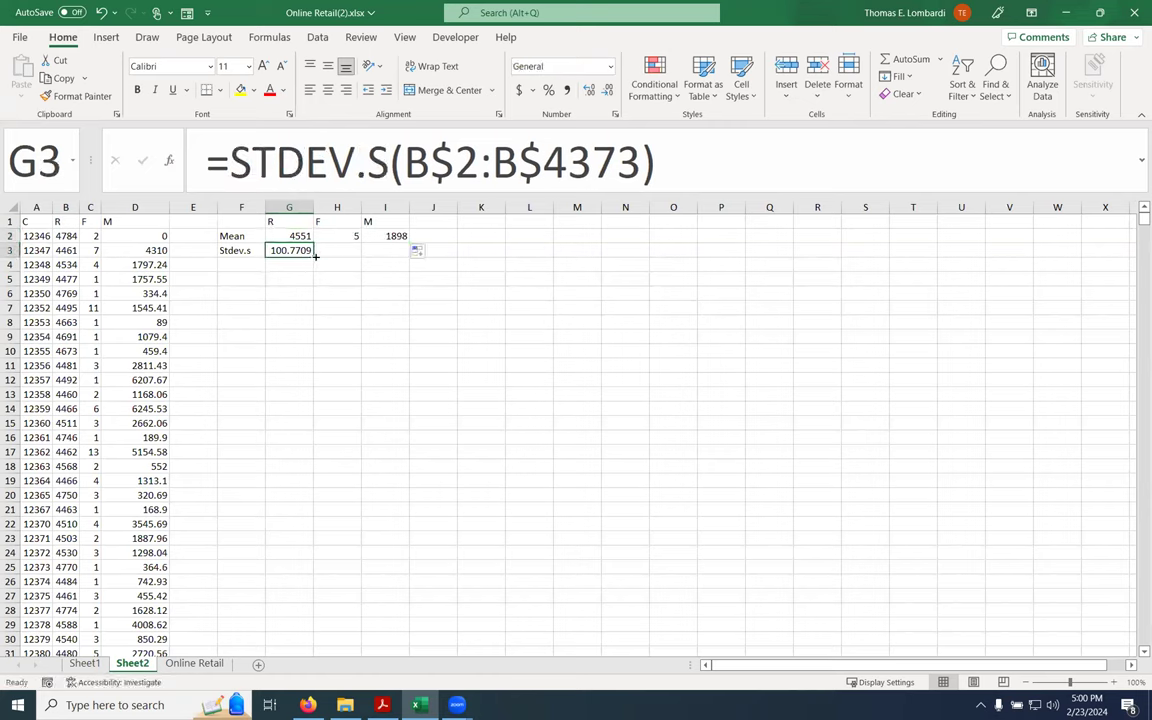
{"action": "left_click_drag", "start_coordinate": [313, 256], "coordinate": [400, 256]}
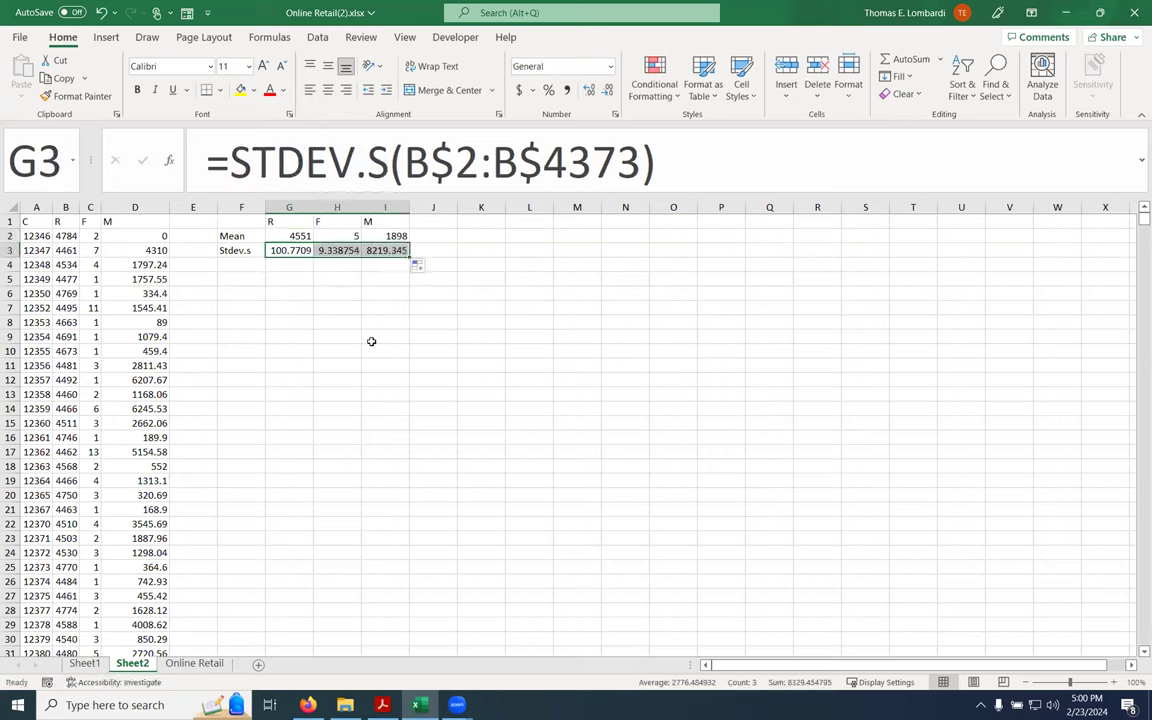
Check which data range the mean formula in H2 and the standard deviation formula in H3 refer to
{"action": "left_click", "coordinate": [339, 237]}
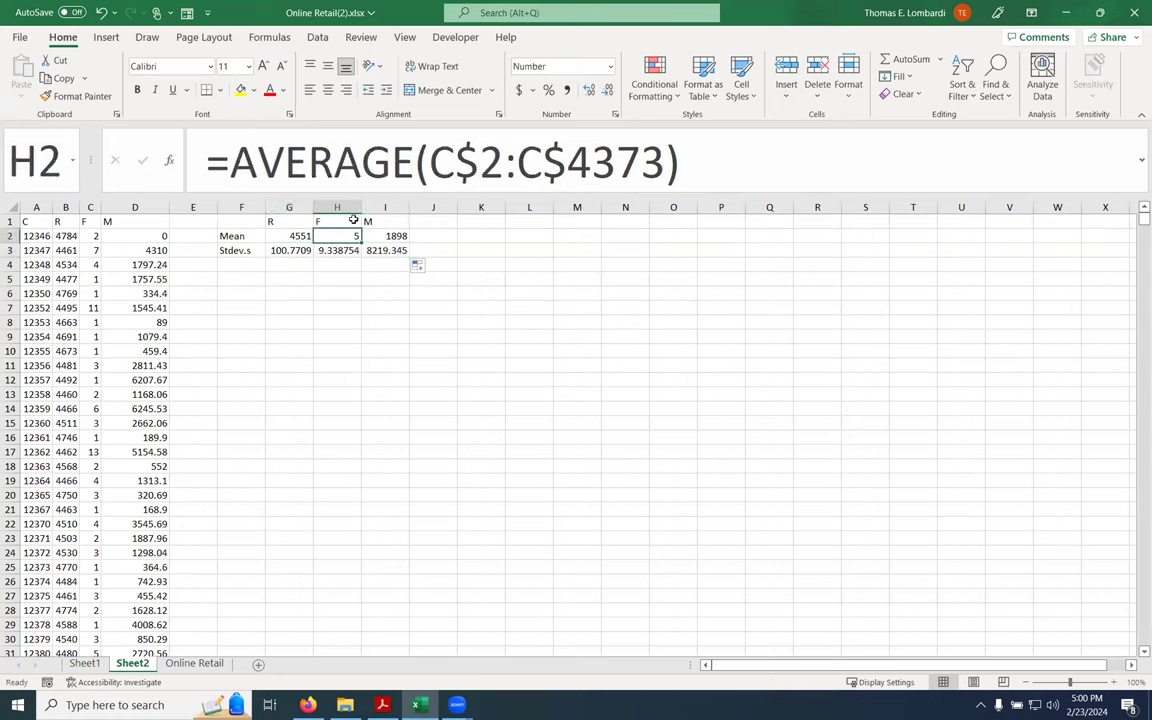
{"action": "left_click", "coordinate": [439, 152]}
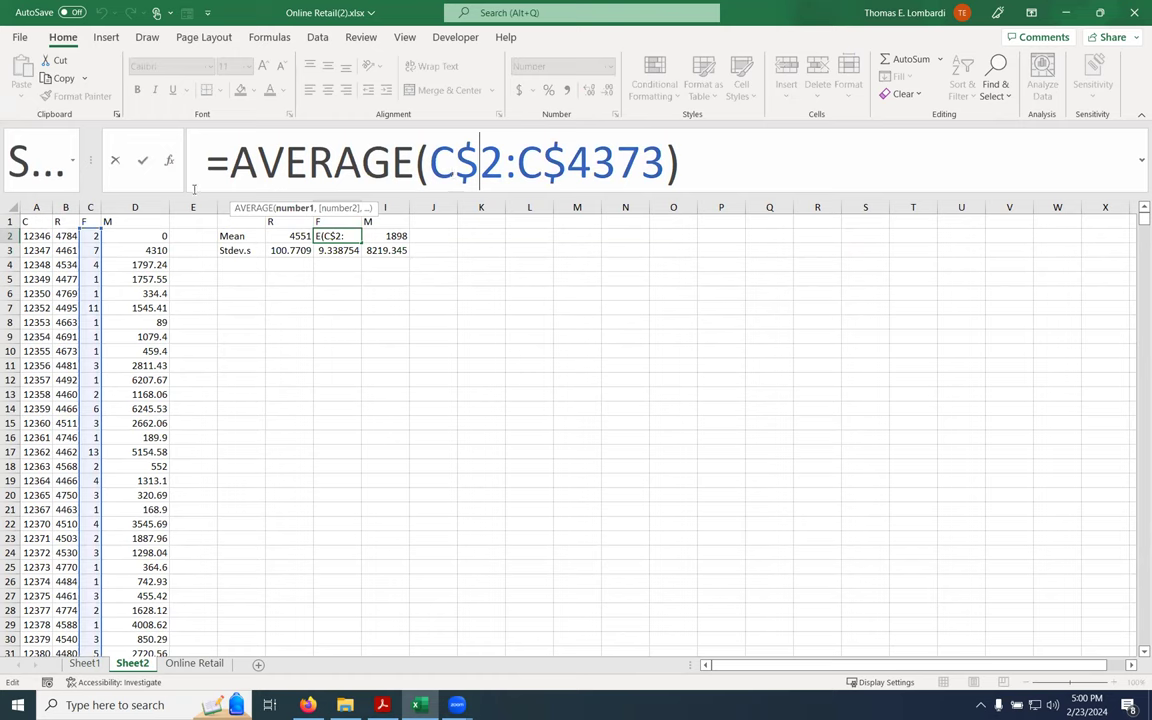
{"action": "key", "text": "Escape"}
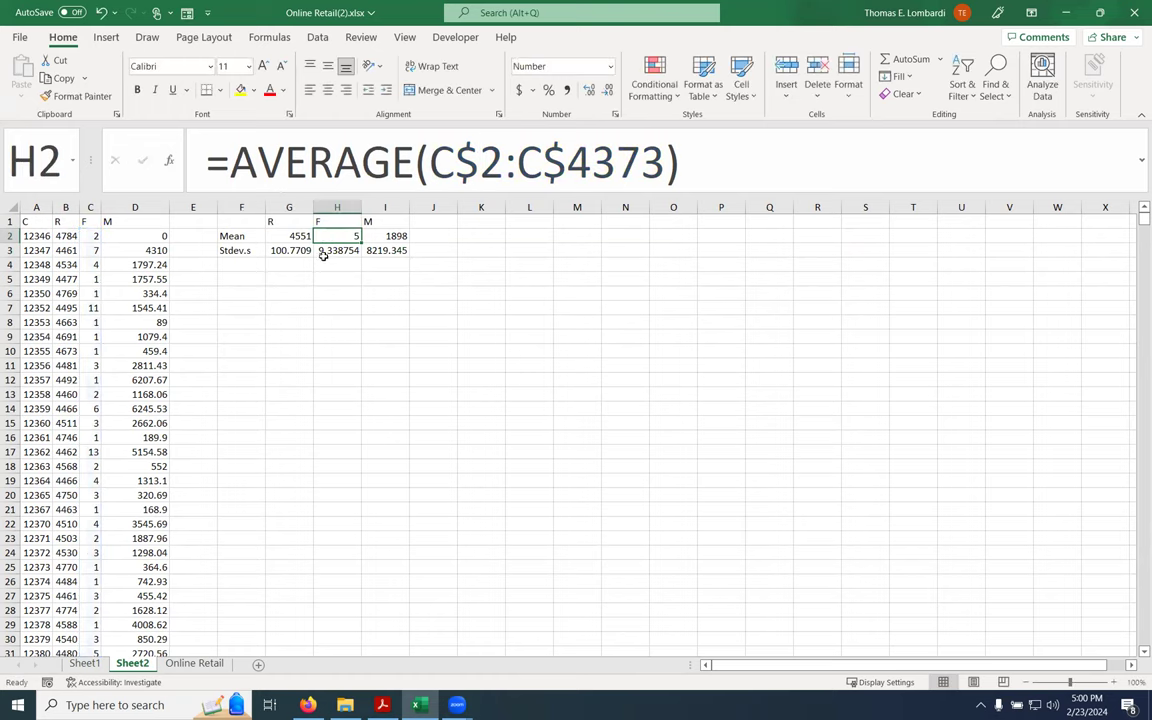
{"action": "left_click", "coordinate": [322, 251]}
{"action": "left_click", "coordinate": [430, 163]}
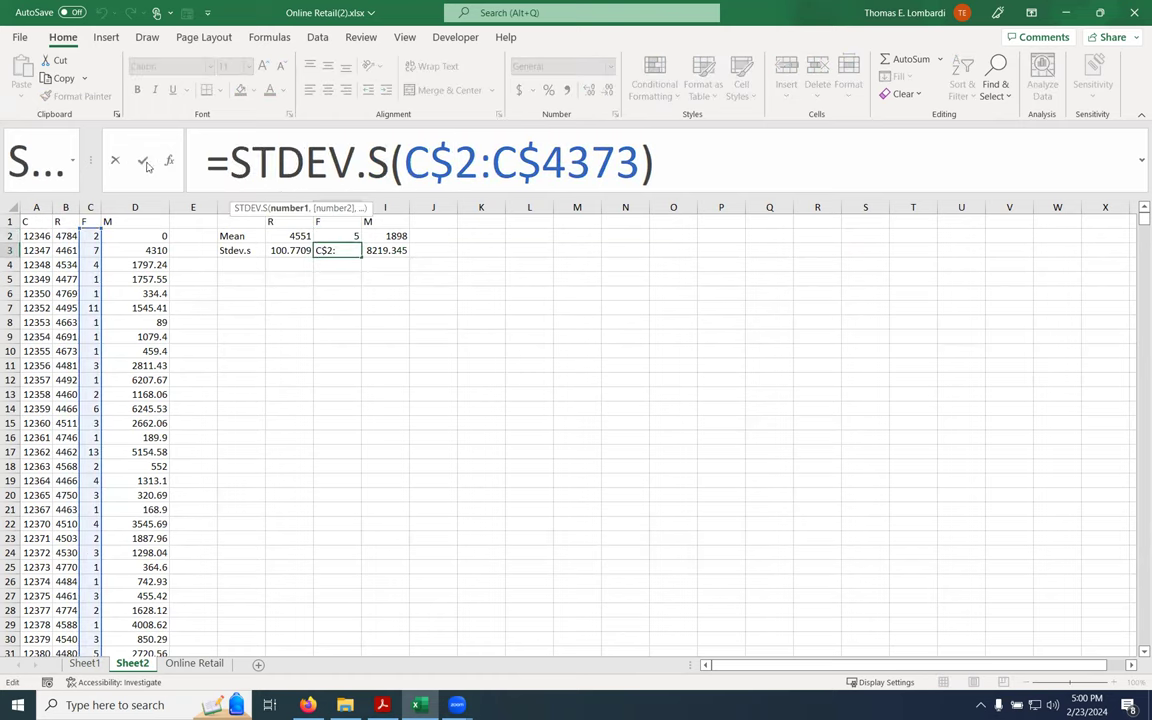
{"action": "key", "text": "Escape"}
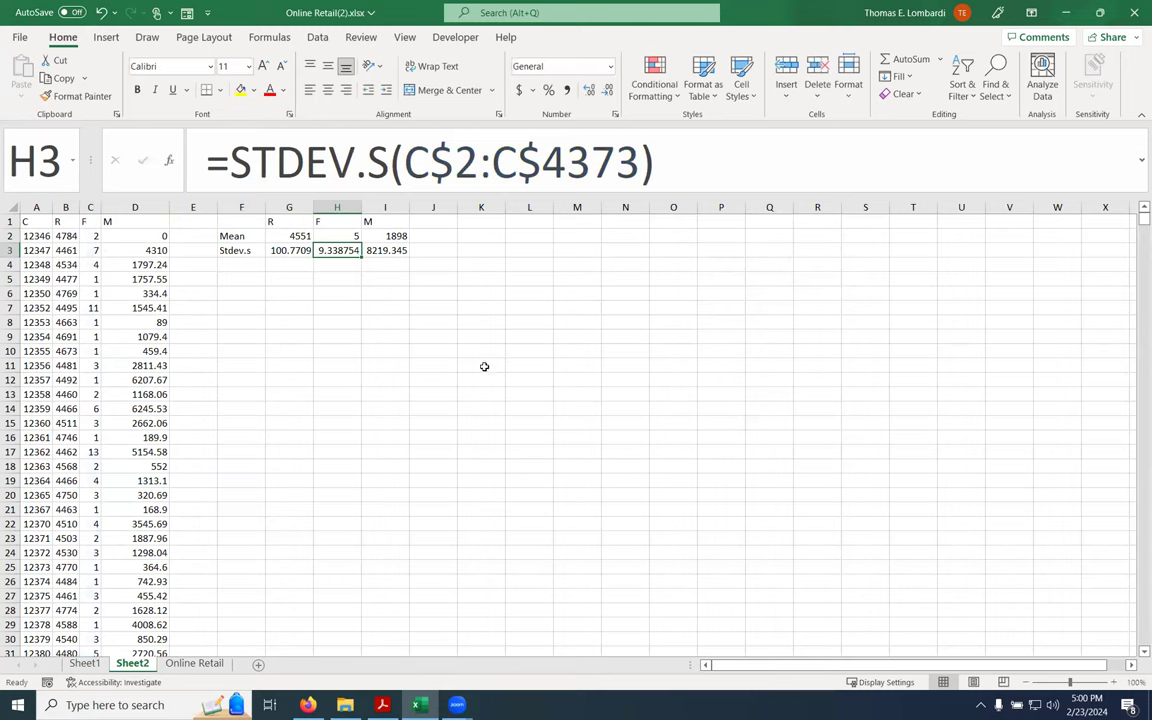
Copy the customer ID column A, including its header C, to column K
{"action": "left_click", "coordinate": [35, 207]}
{"action": "key", "text": "ctrl+c"}
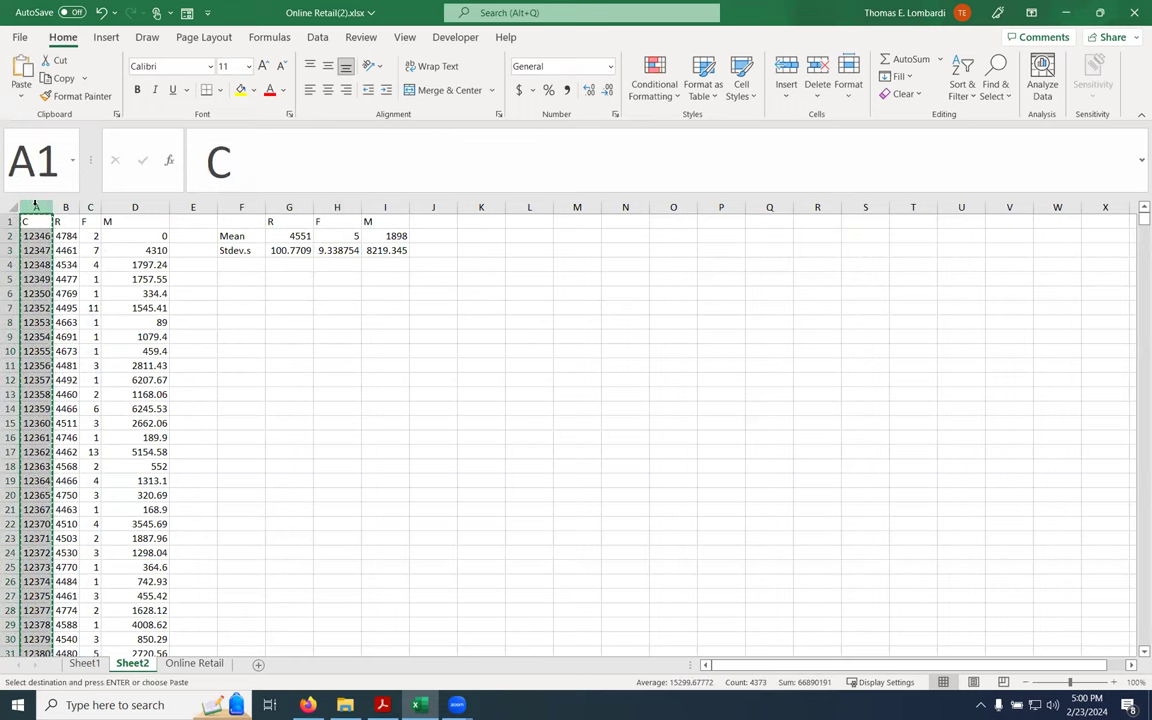
{"action": "left_click", "coordinate": [469, 216]}
{"action": "key", "text": "ctrl+v"}
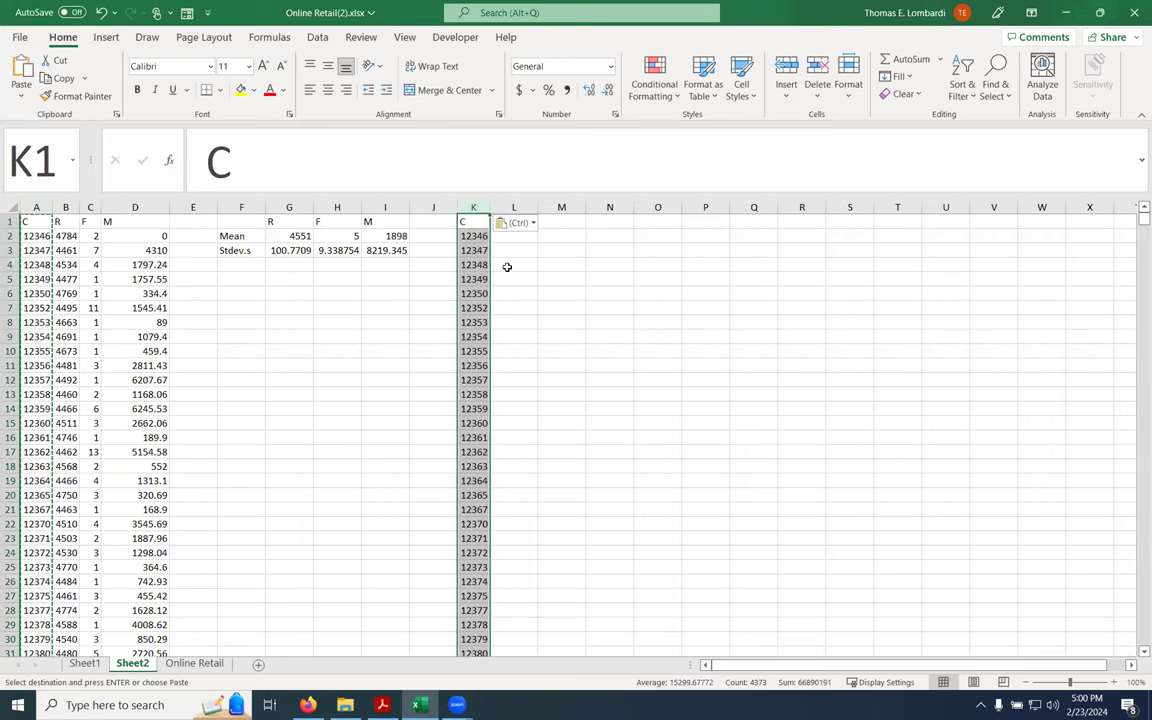
Copy the headers R, F and M from B1:D1 to L1:N1 beside the copied customer IDs
{"action": "left_click_drag", "start_coordinate": [62, 221], "coordinate": [160, 223]}
{"action": "key", "text": "ctrl+c"}
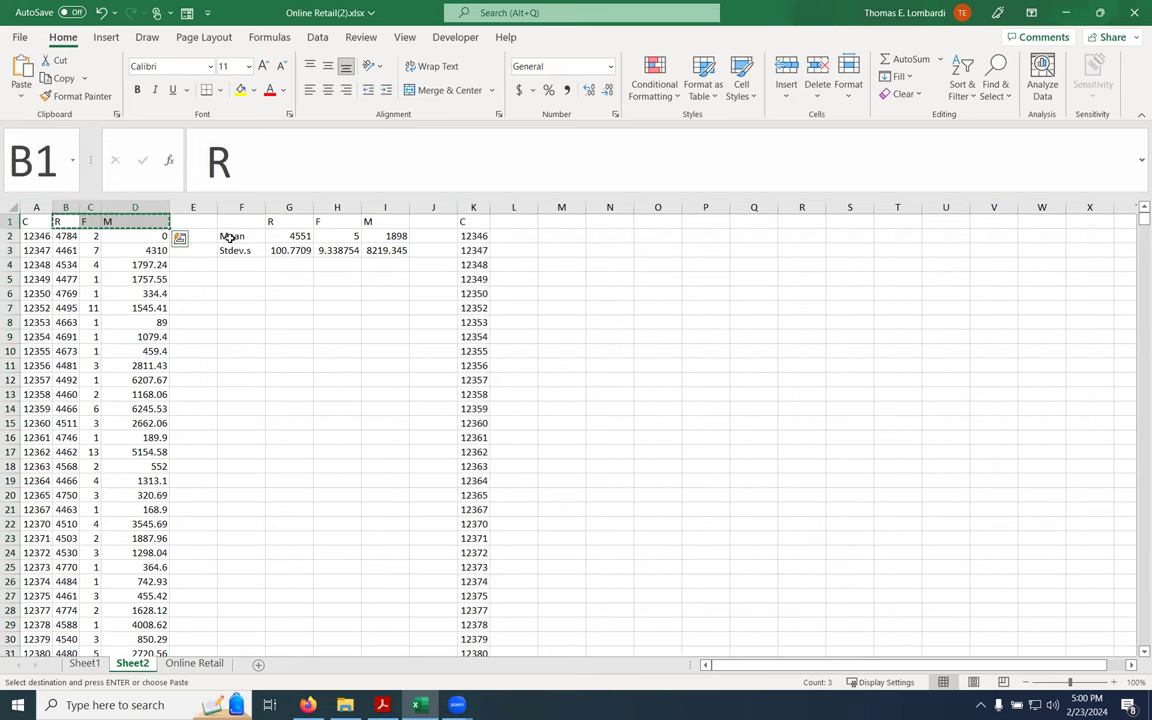
{"action": "left_click", "coordinate": [504, 221]}
{"action": "key", "text": "ctrl+v"}
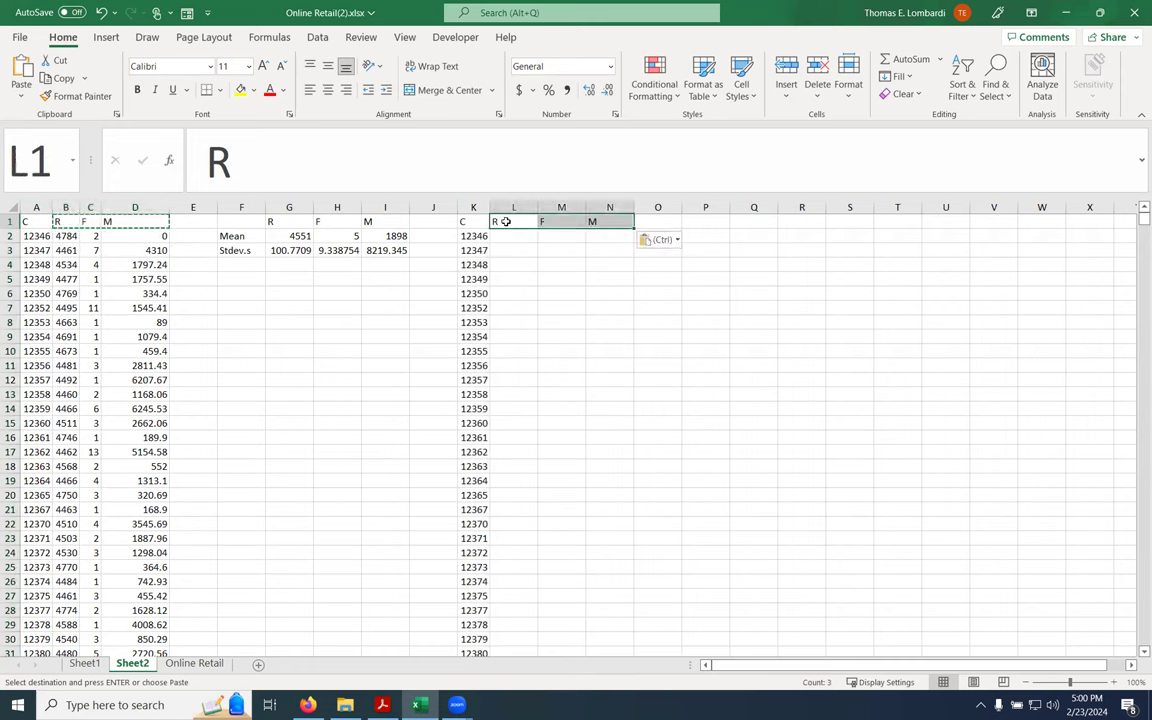
Start the standardised R formula in L2 with =(B2-G$2)/, locking the row of the mean
{"action": "left_click", "coordinate": [509, 235]}
{"action": "left_click", "coordinate": [394, 151]}
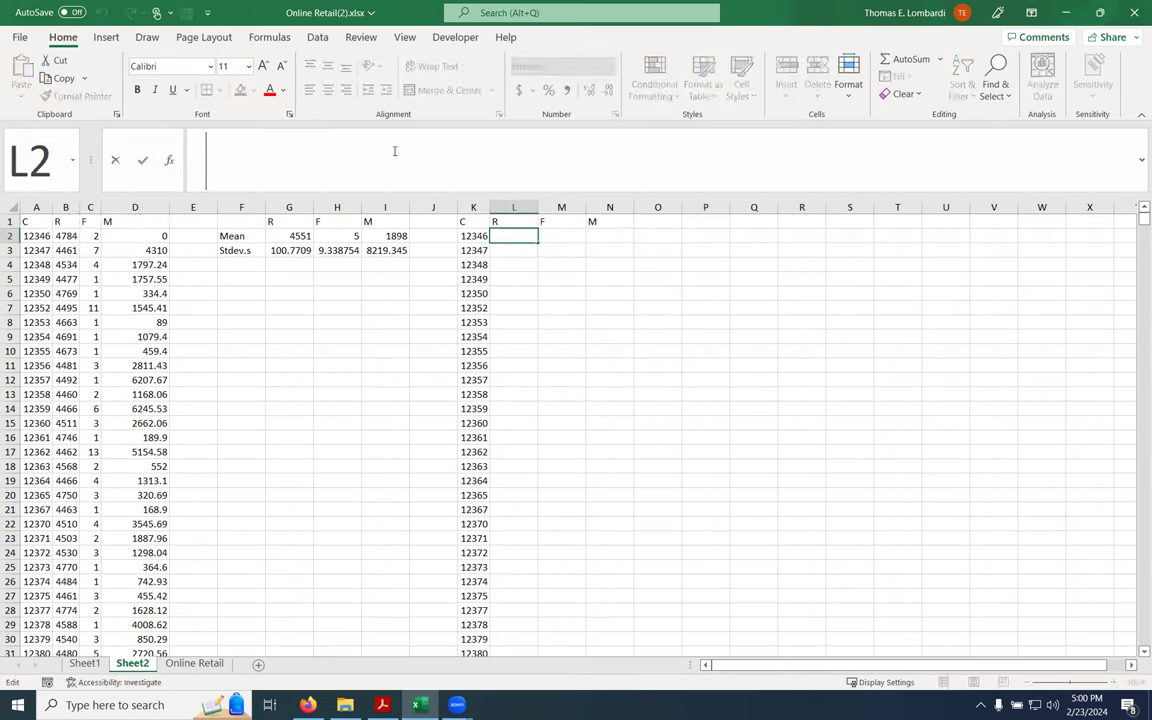
{"action": "type", "text": "="}
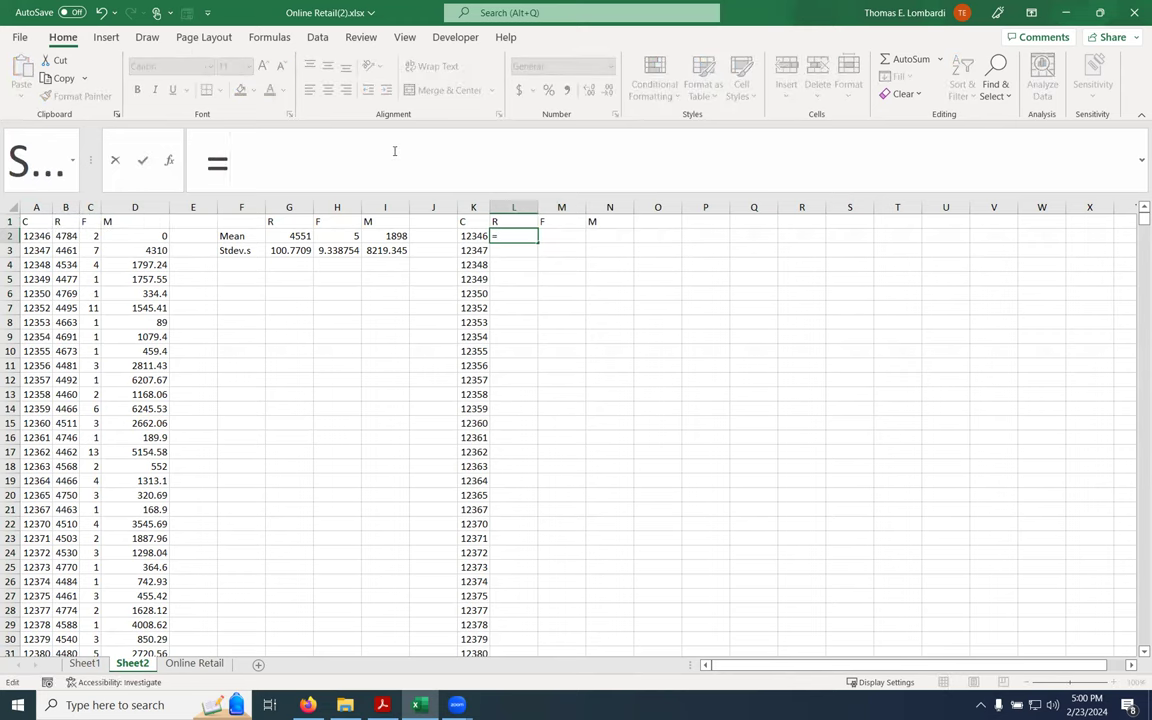
{"action": "type", "text": "("}
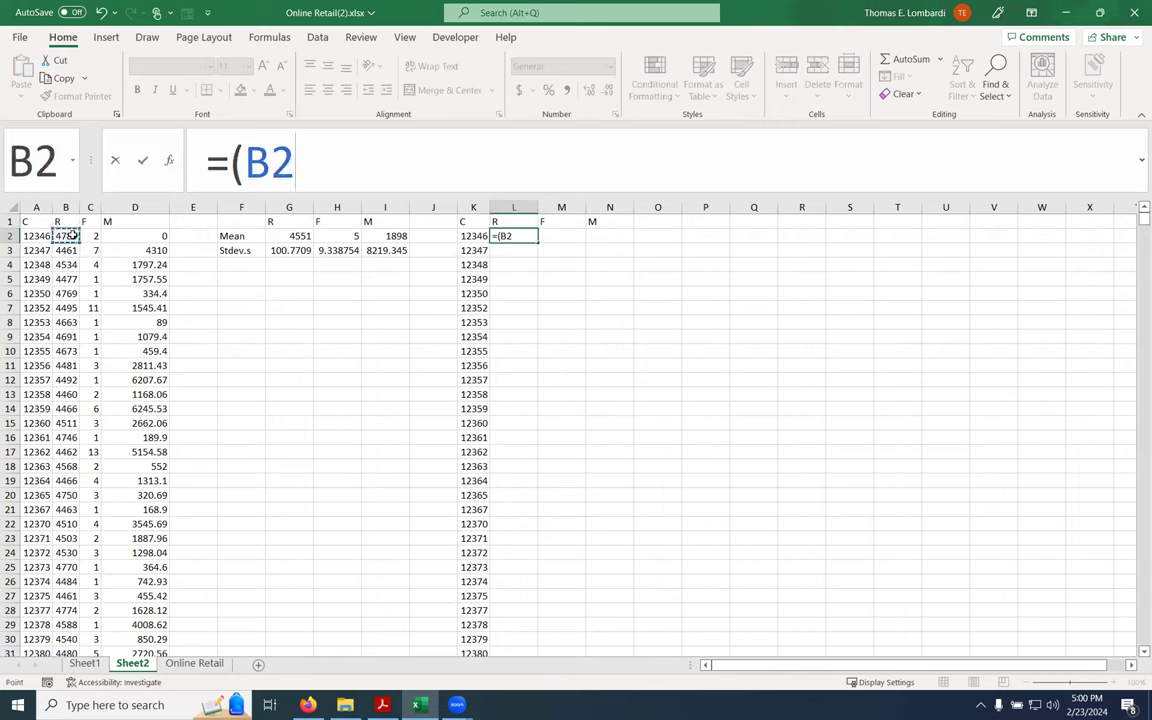
{"action": "type", "text": "-"}
{"action": "left_click", "coordinate": [284, 237]}
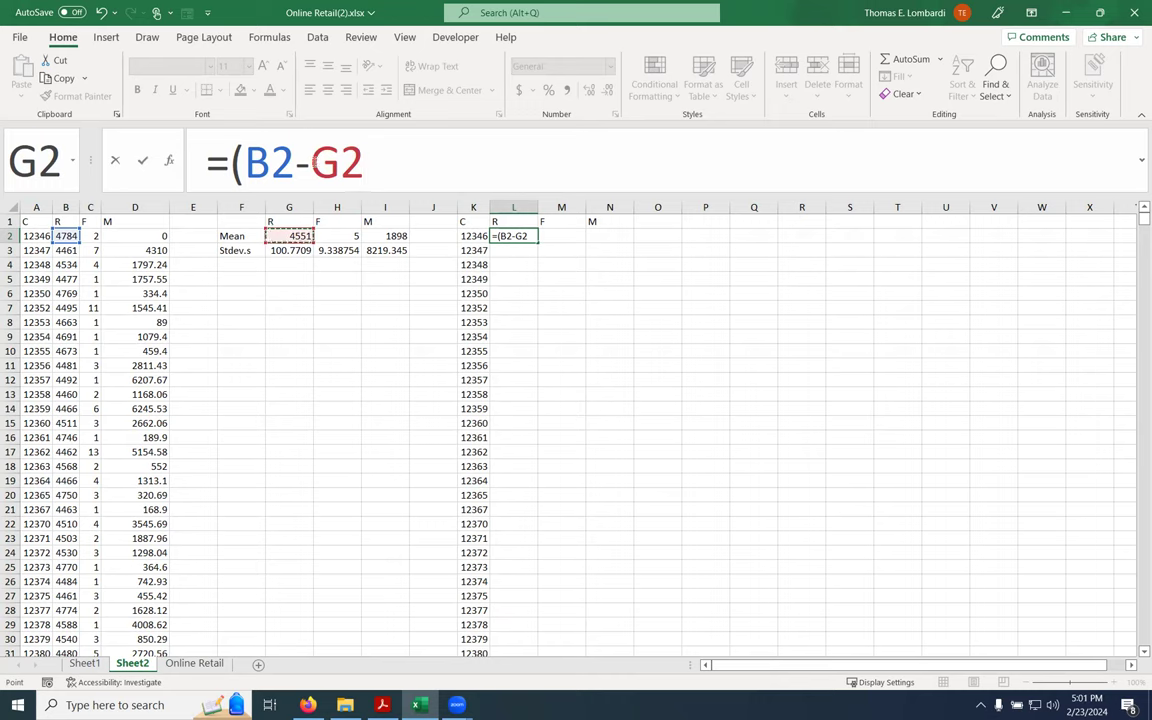
{"action": "left_click", "coordinate": [318, 162]}
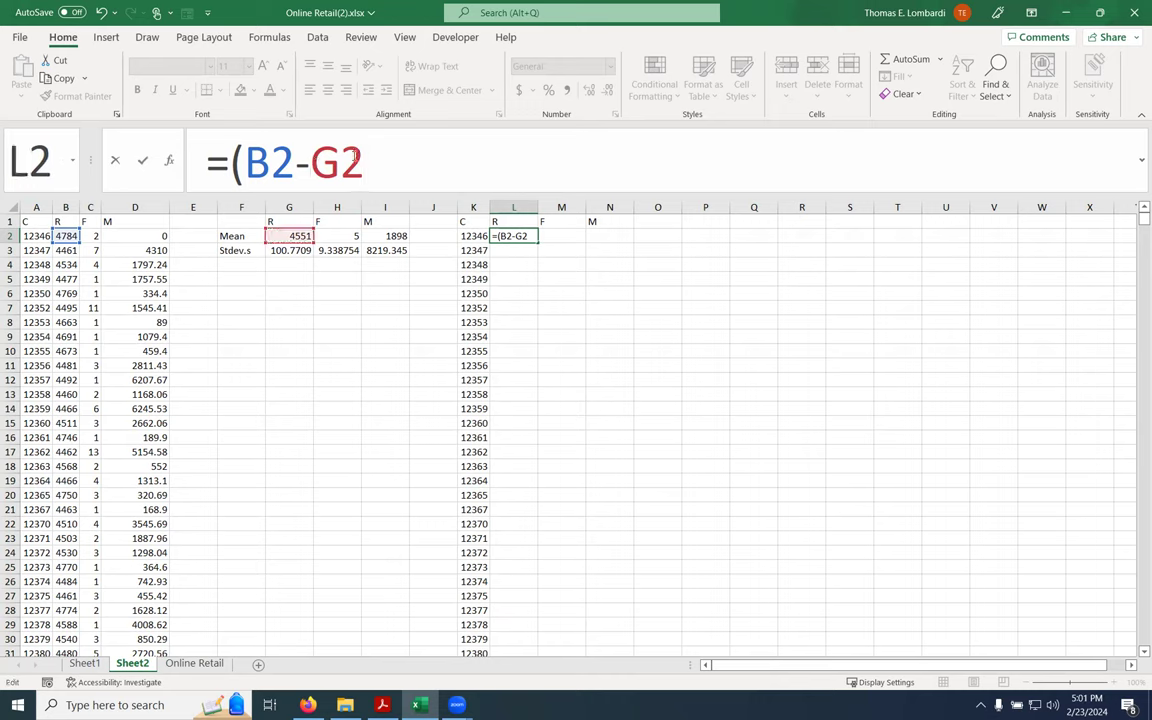
{"action": "key", "text": "Right"}
{"action": "type", "text": "$"}
{"action": "key", "text": "Right"}
{"action": "type", "text": ")/"}
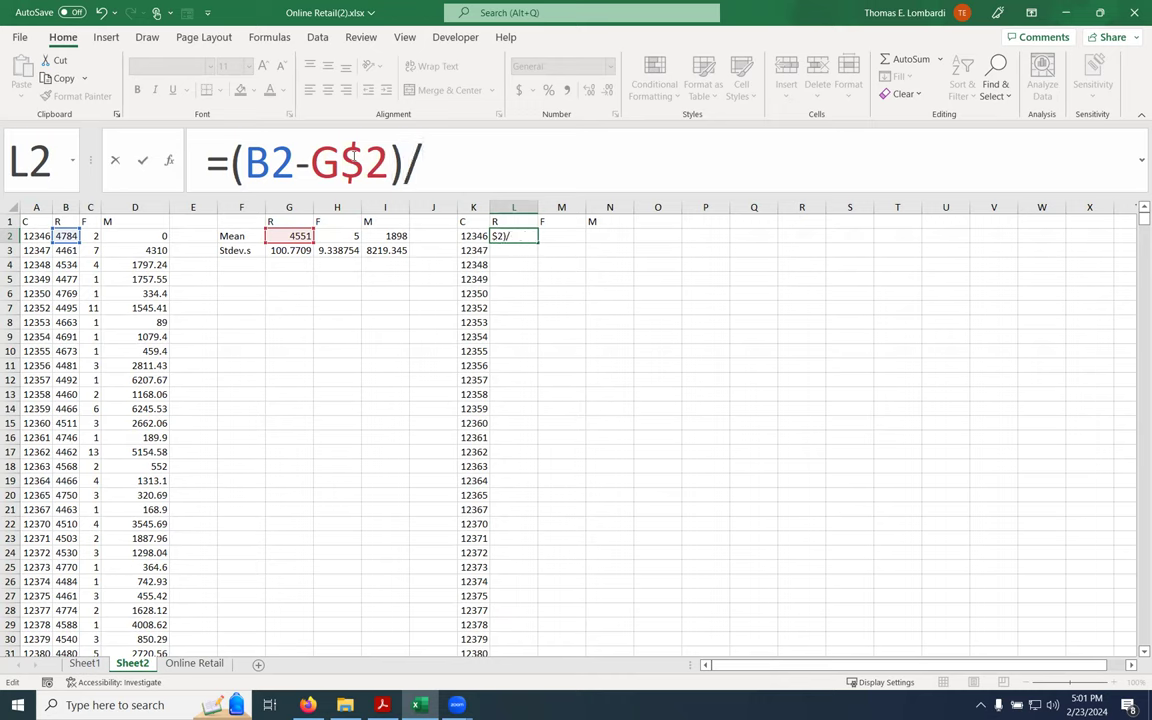
Complete the L2 formula as =(B2-G$2)/G$3 and fill it down column L for all customers
{"action": "left_click", "coordinate": [289, 250]}
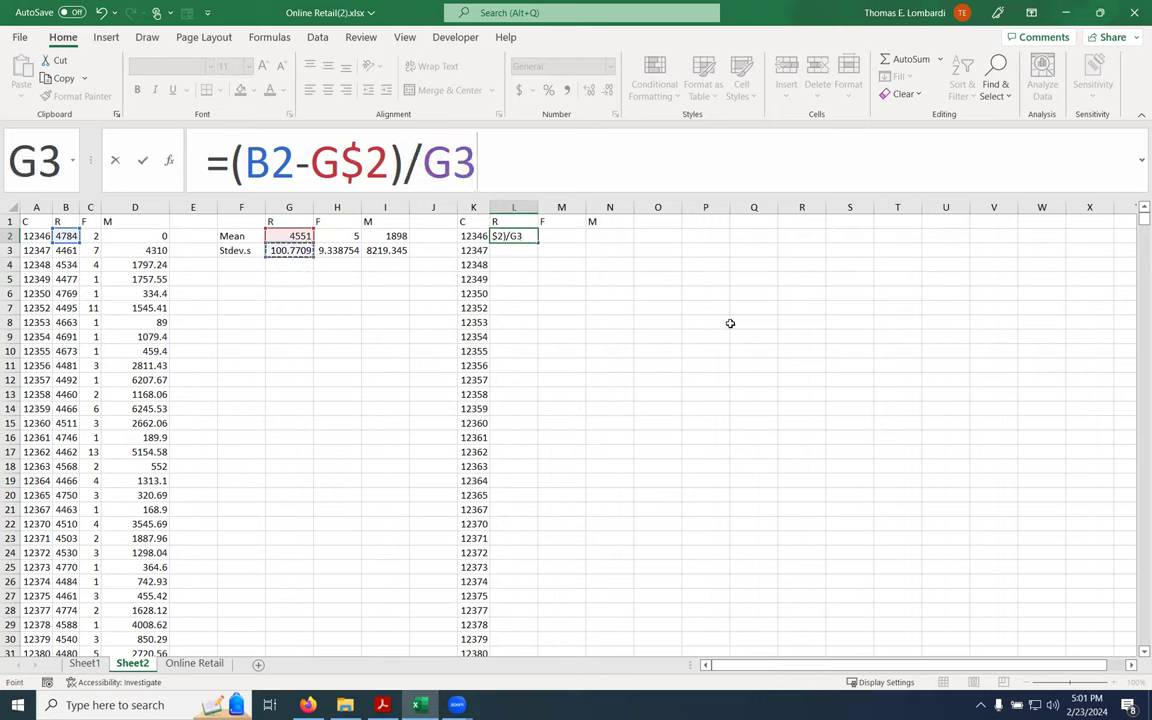
{"action": "left_click", "coordinate": [453, 160]}
{"action": "type", "text": "$"}
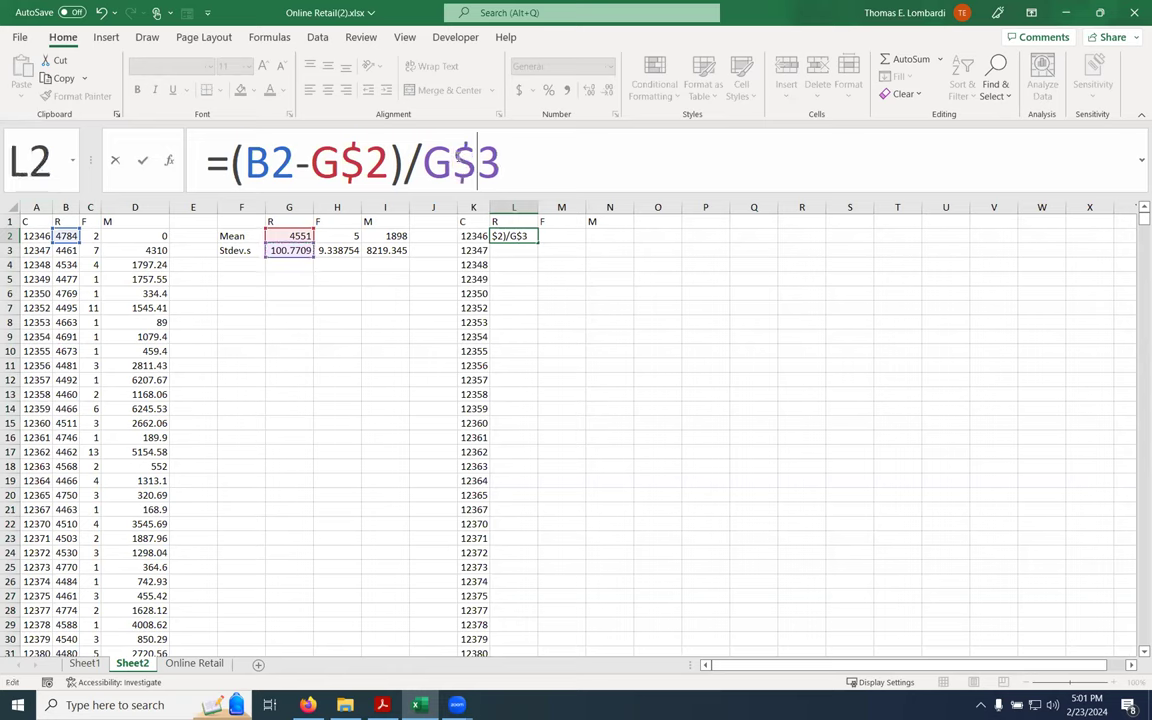
{"action": "left_click", "coordinate": [141, 159]}
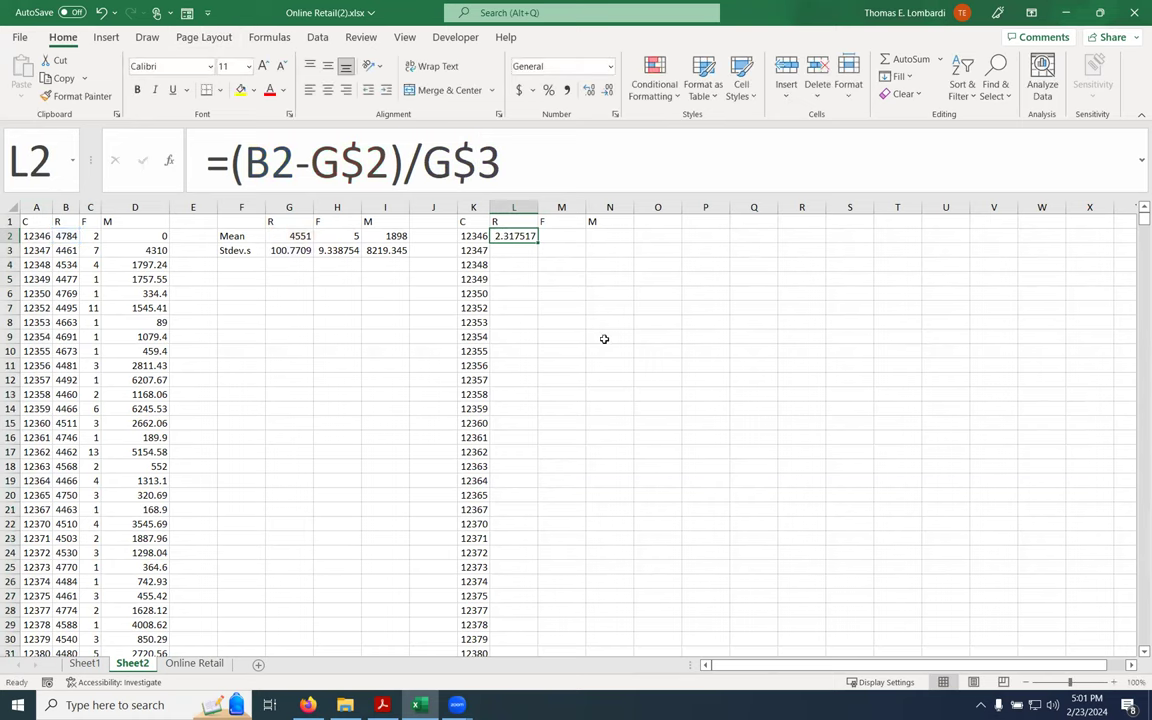
{"action": "double_click", "coordinate": [537, 242]}
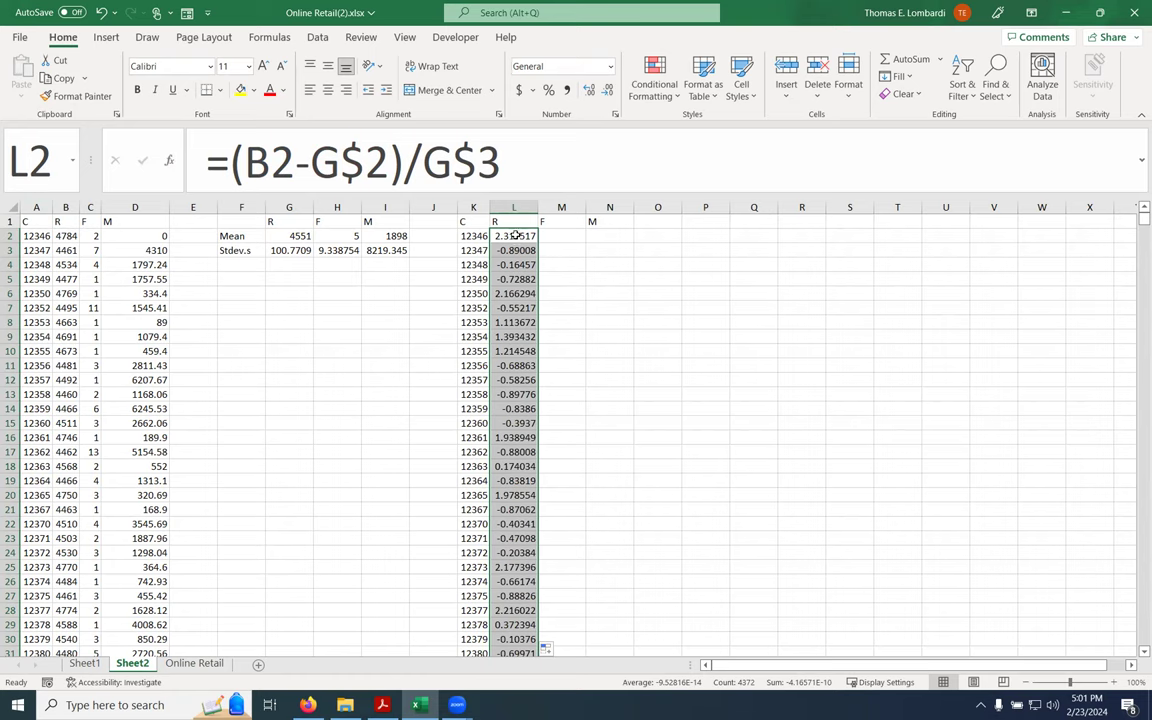
Fill the L2 formula across to M2 for F and check that its references point to C2, H$2 and H$3
{"action": "left_click", "coordinate": [514, 236]}
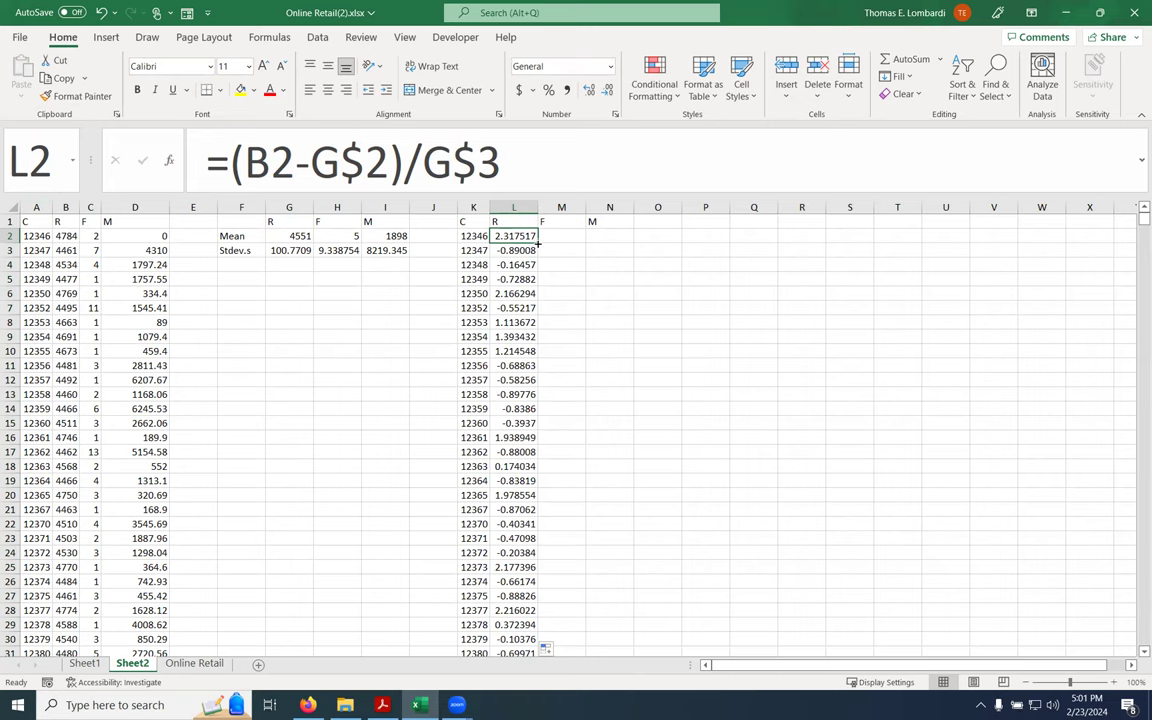
{"action": "left_click_drag", "start_coordinate": [537, 243], "coordinate": [580, 242]}
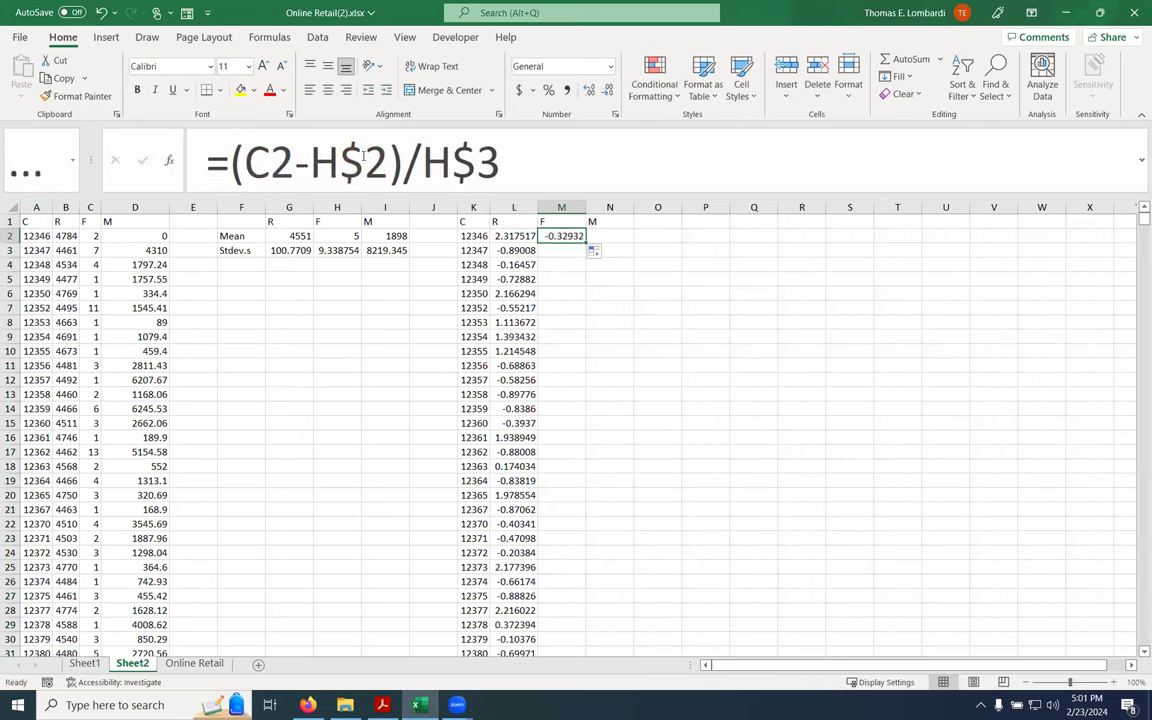
{"action": "left_click", "coordinate": [363, 158]}
{"action": "key", "text": "Escape"}
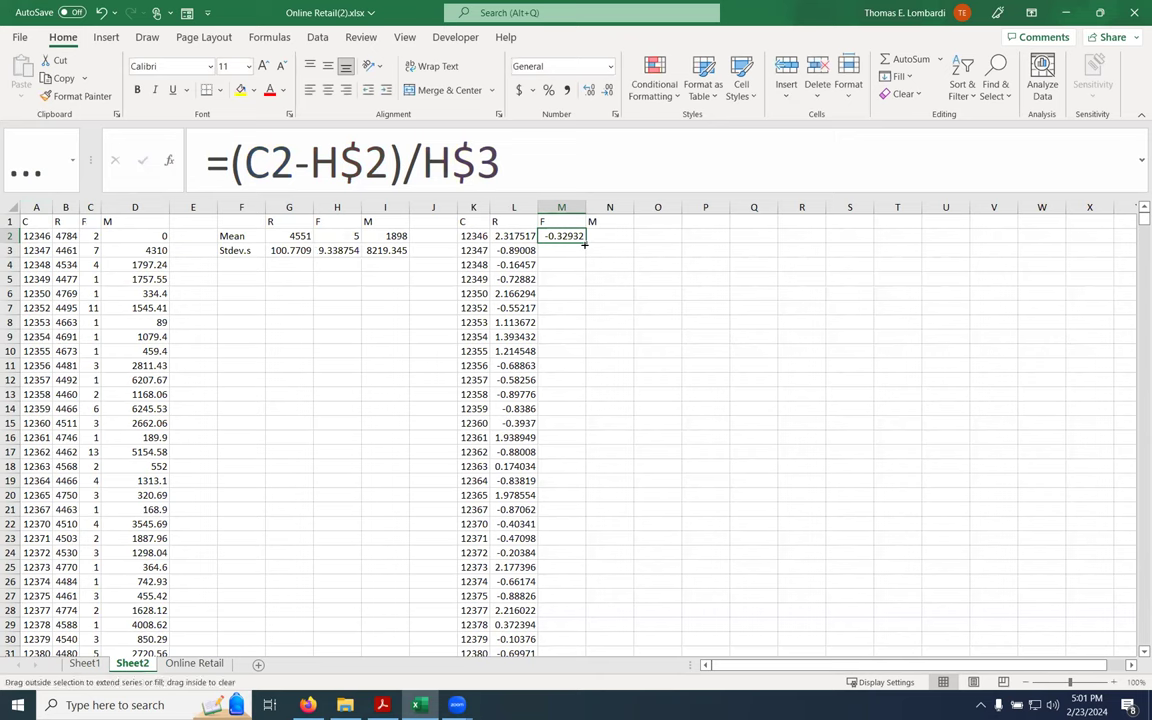
Fill the standardised F formula from M2 down column M for all customers and check its references in M4
{"action": "double_click", "coordinate": [586, 243]}
{"action": "left_click", "coordinate": [563, 266]}
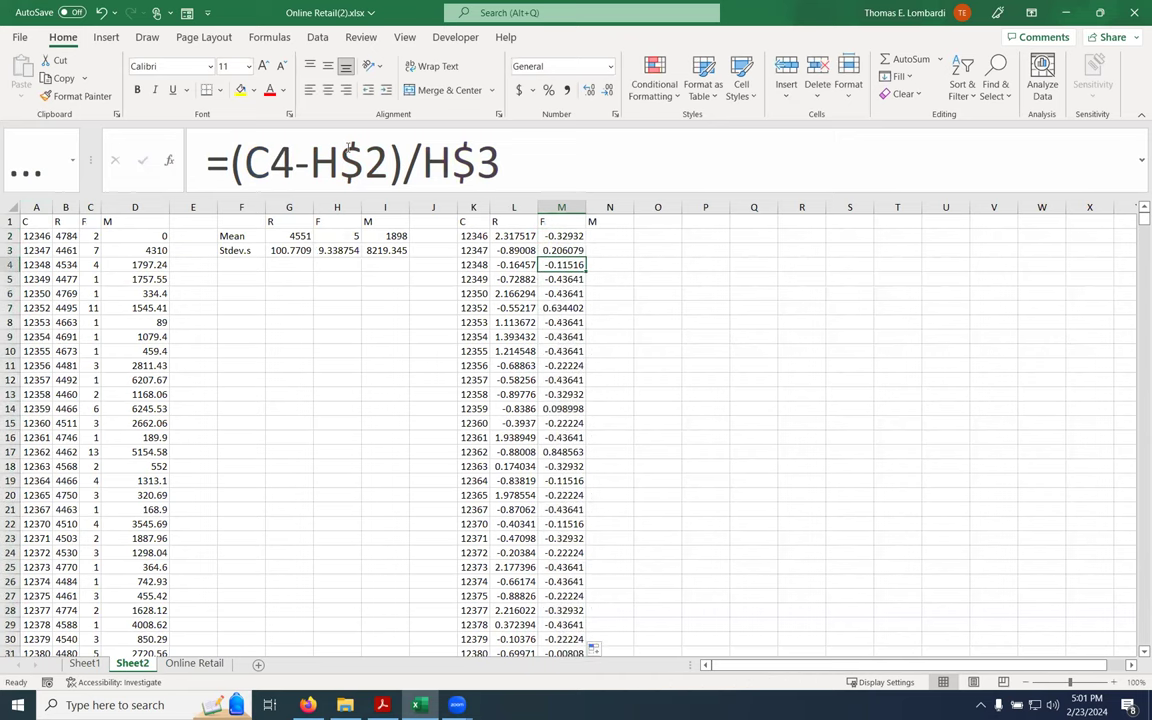
{"action": "left_click", "coordinate": [348, 152]}
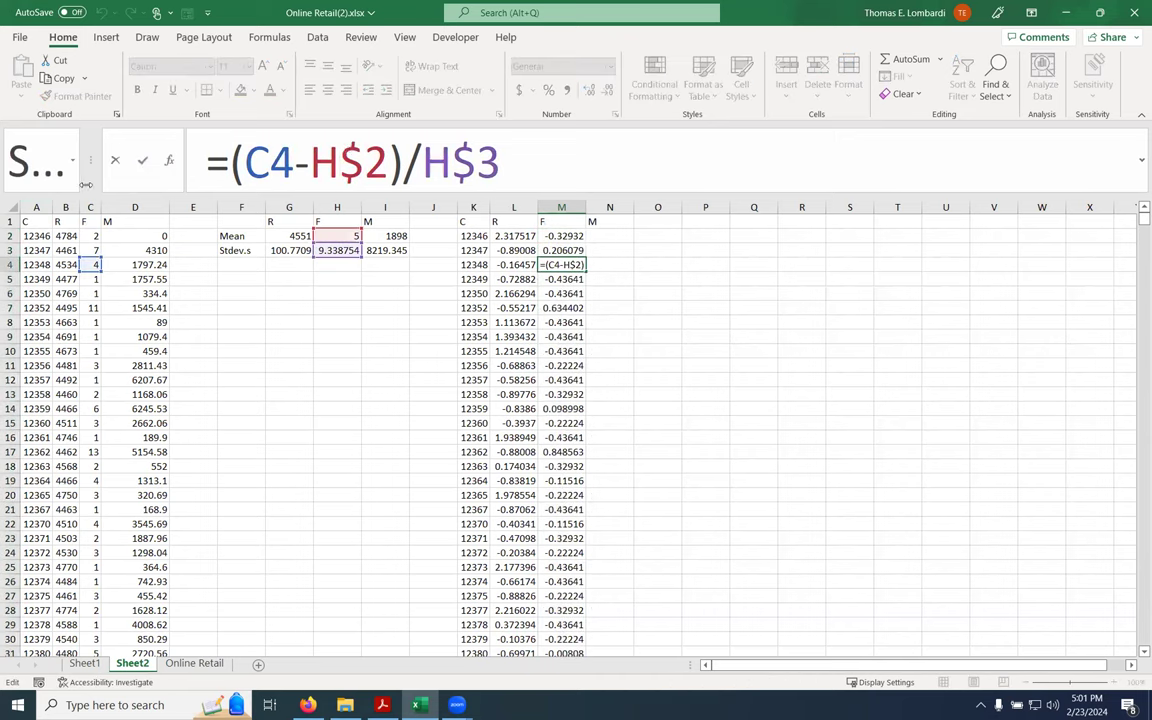
{"action": "left_click", "coordinate": [140, 155]}
Extend the M2 formula across to N2 for M and fill it down column N for all customers
{"action": "left_click", "coordinate": [565, 236]}
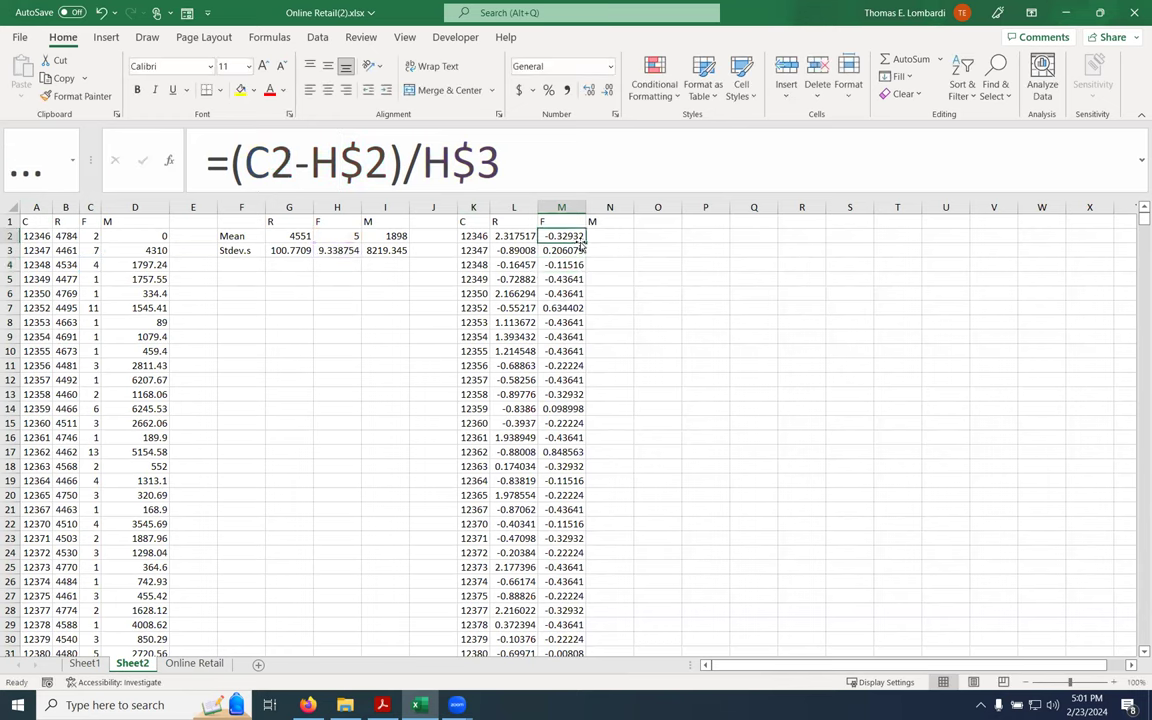
{"action": "left_click_drag", "start_coordinate": [587, 243], "coordinate": [617, 244]}
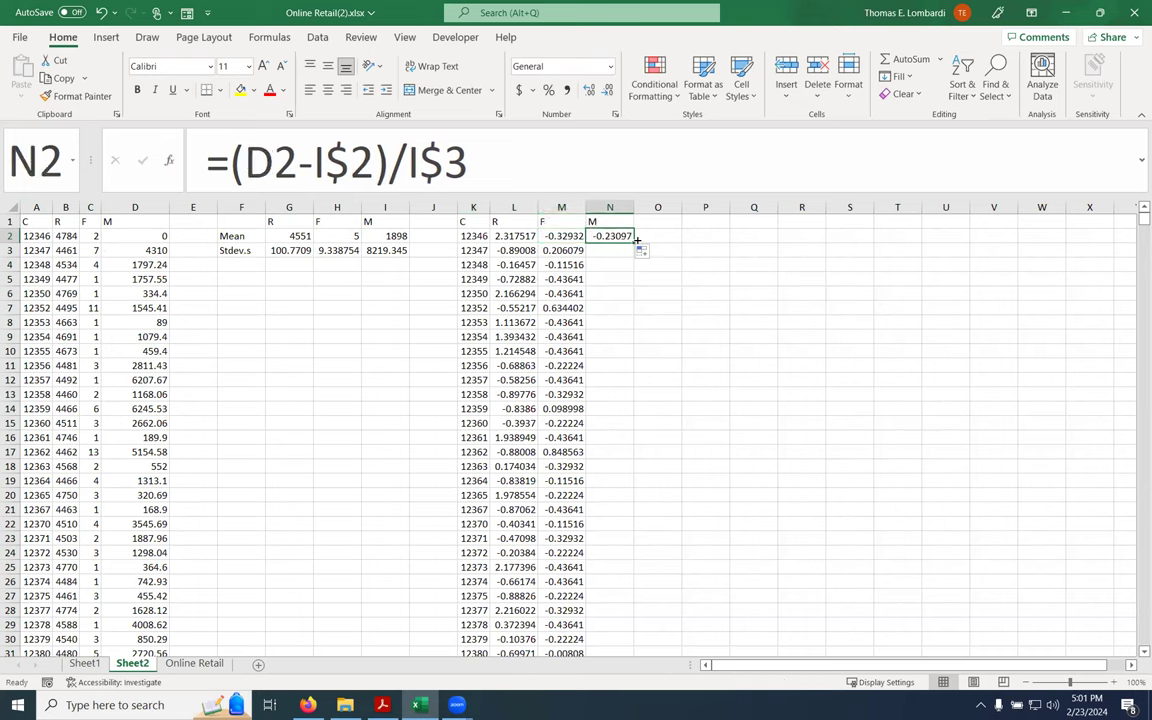
{"action": "double_click", "coordinate": [634, 243]}
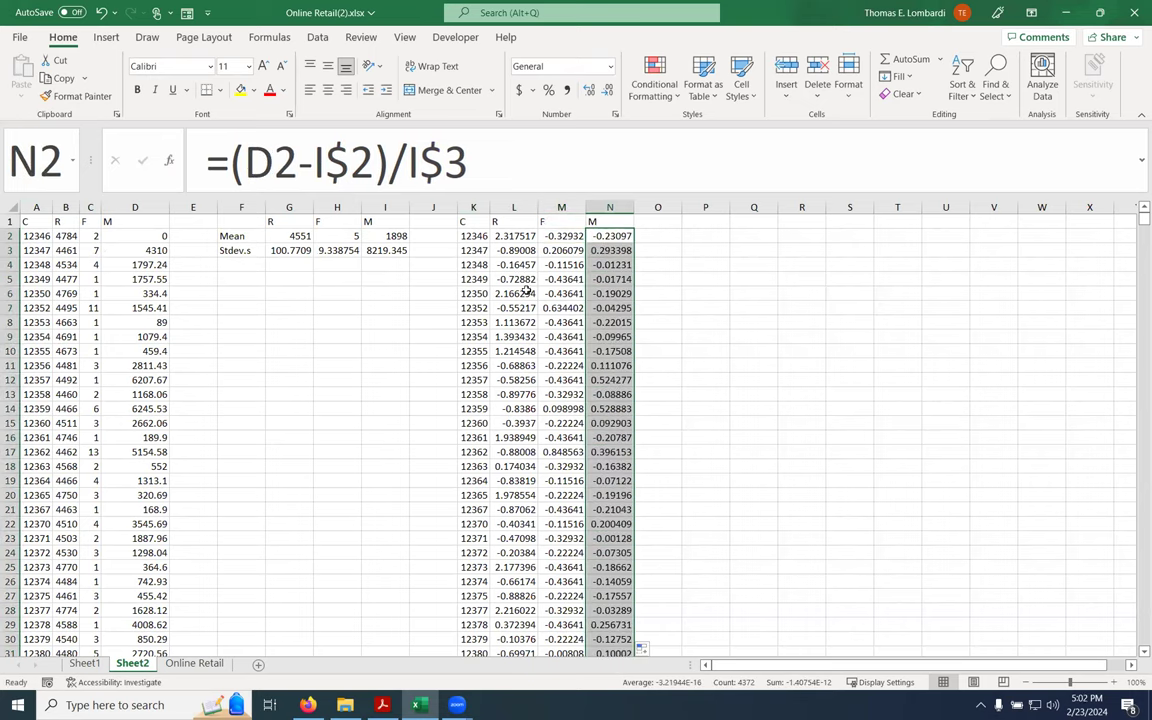
Insert a box and whisker chart of the standardised R, F and M columns with their headers, L1:N4373
{"action": "left_click_drag", "start_coordinate": [506, 224], "coordinate": [580, 232]}
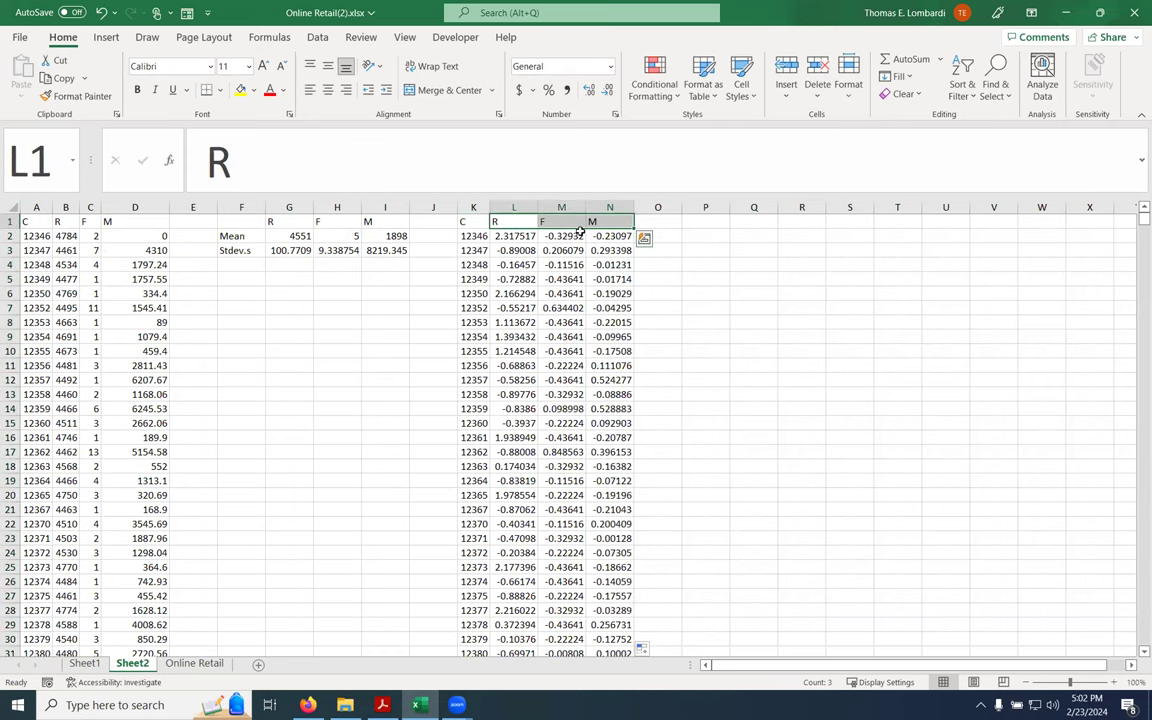
{"action": "double_click", "coordinate": [580, 229], "text": "shift"}
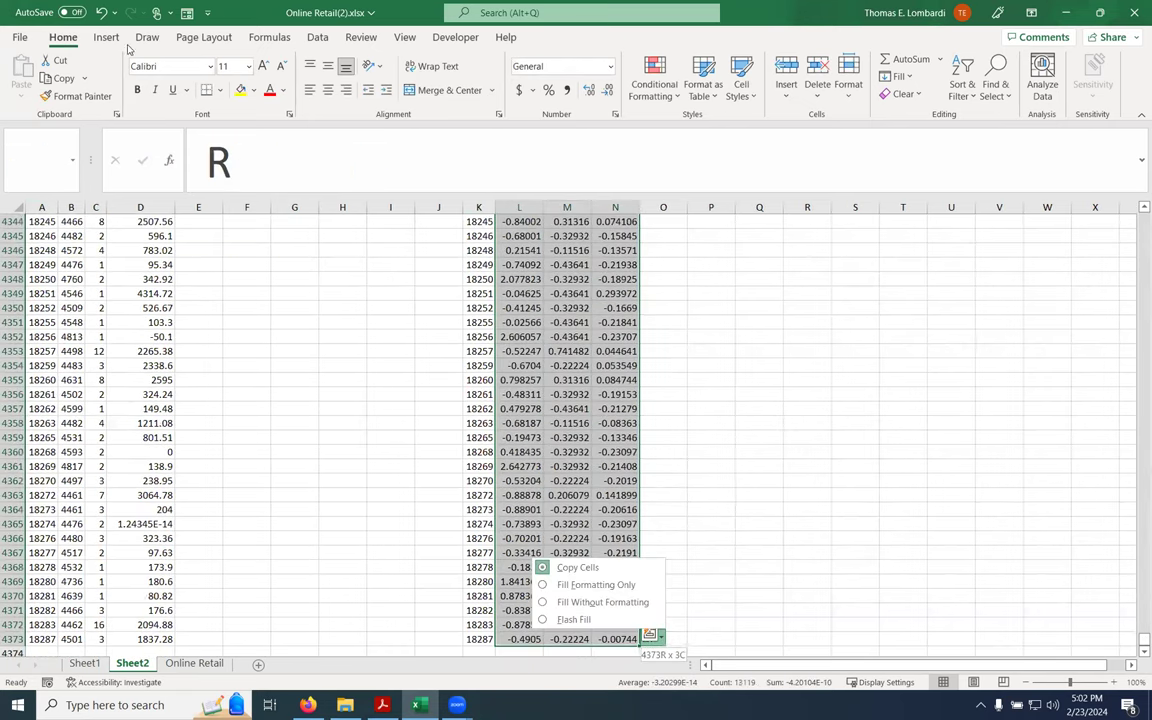
{"action": "left_click", "coordinate": [107, 37]}
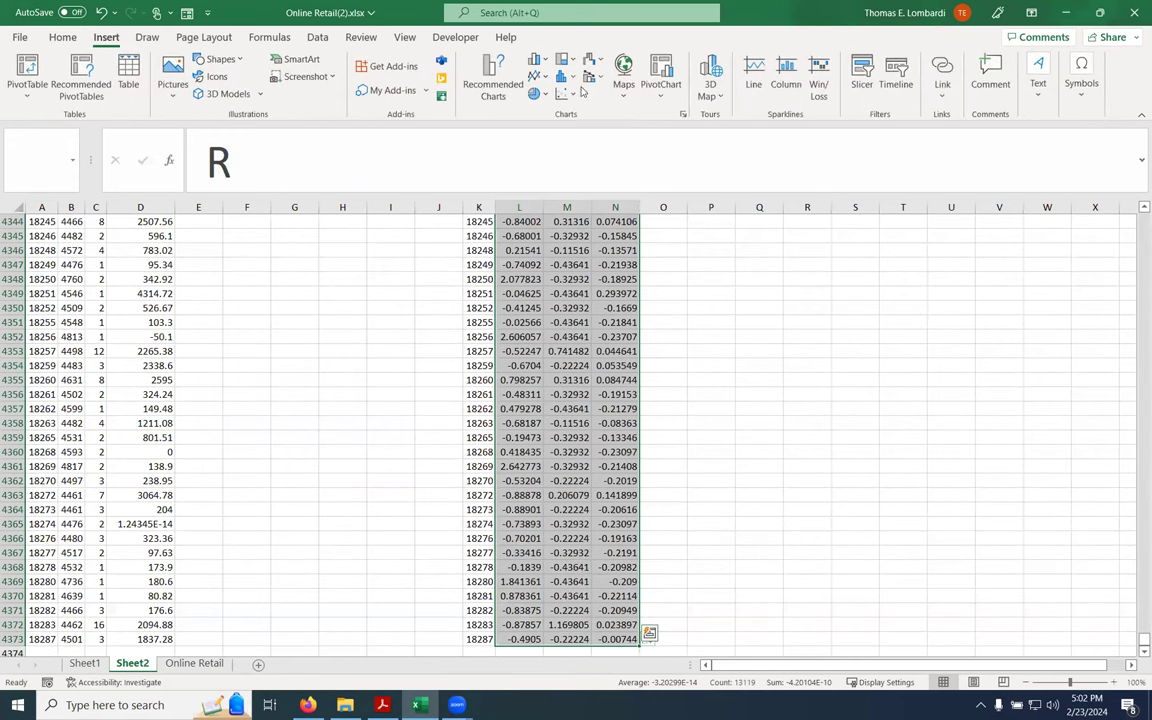
{"action": "left_click", "coordinate": [572, 77]}
{"action": "left_click", "coordinate": [575, 201]}
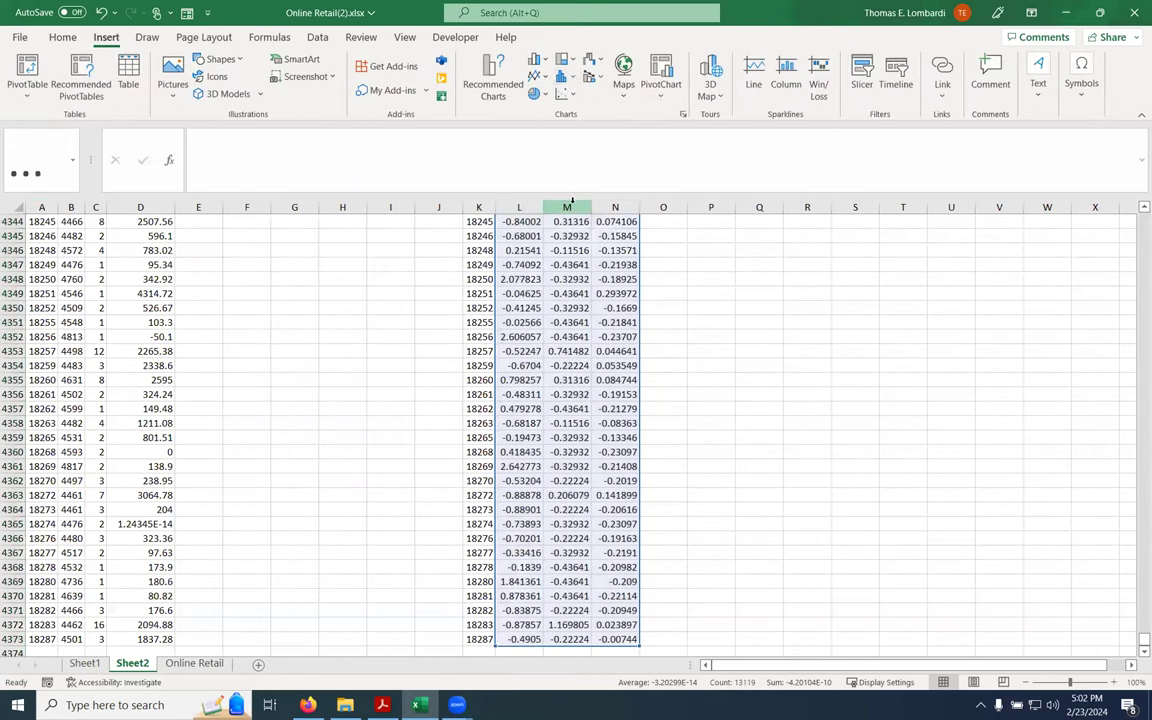
Move the box and whisker chart aside and enlarge it so the three distributions are easier to read
{"action": "left_click_drag", "start_coordinate": [489, 347], "coordinate": [710, 300]}
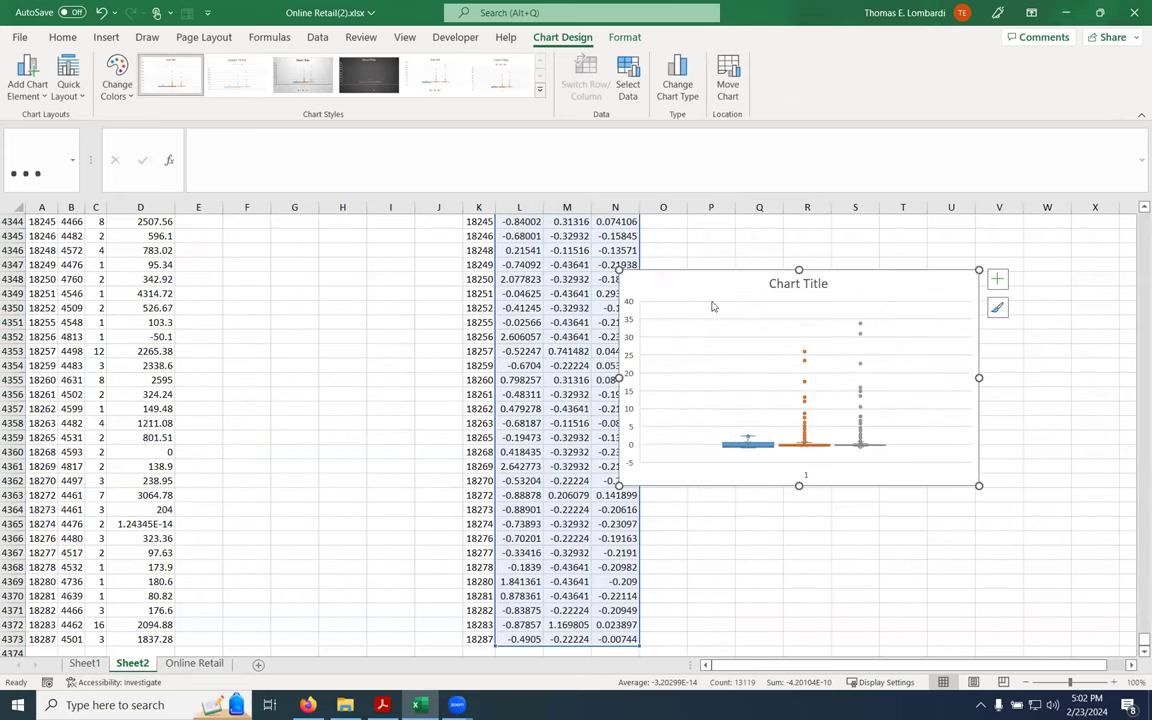
{"action": "left_click_drag", "start_coordinate": [619, 485], "coordinate": [492, 568]}
{"action": "left_click_drag", "start_coordinate": [492, 270], "coordinate": [441, 248]}
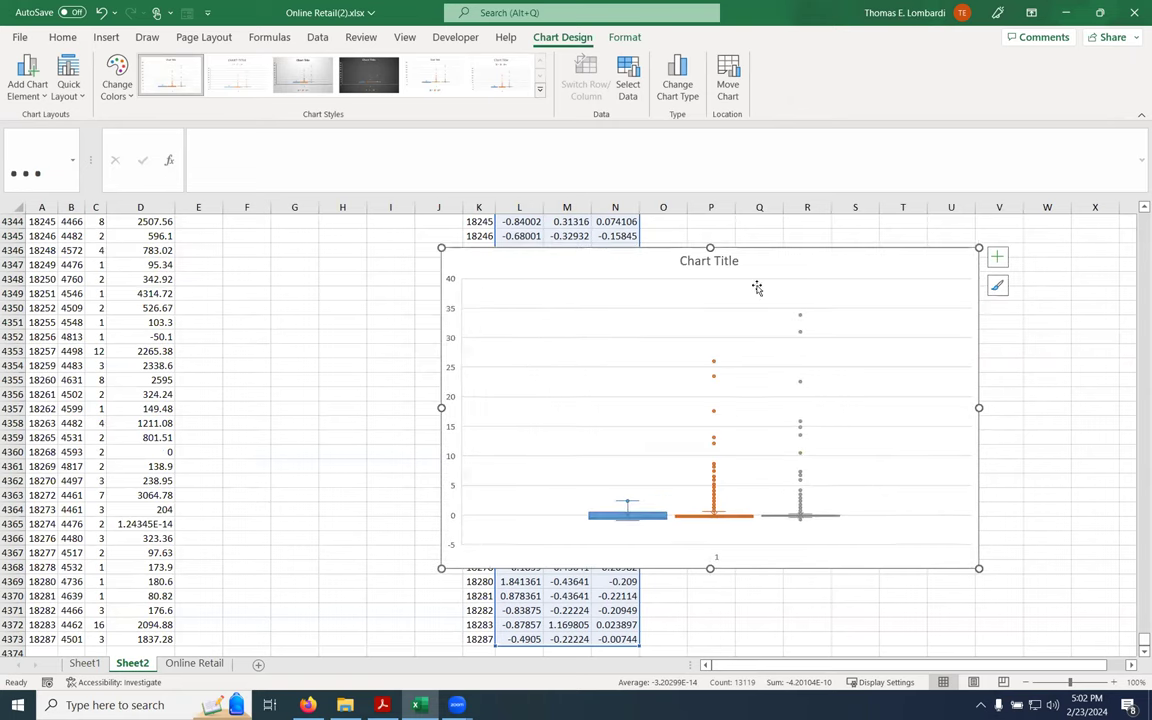
Change the chart title to "RFM Model Box and Whisker Plot"
{"action": "left_click", "coordinate": [729, 257]}
{"action": "left_click", "coordinate": [737, 261]}
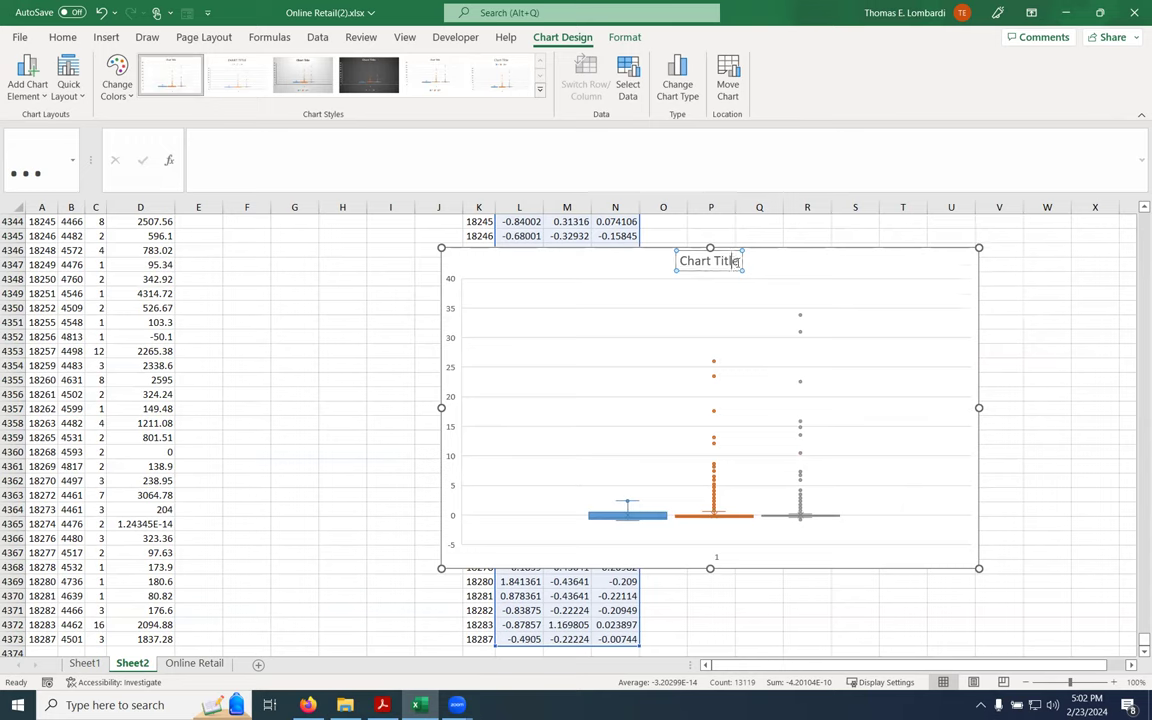
{"action": "key", "text": "BackSpace"}
{"action": "key", "text": "BackSpace"}
{"action": "key", "text": "BackSpace"}
{"action": "key", "text": "BackSpace"}
{"action": "key", "text": "BackSpace"}
{"action": "key", "text": "BackSpace"}
{"action": "key", "text": "BackSpace"}
{"action": "key", "text": "BackSpace"}
{"action": "key", "text": "BackSpace"}
{"action": "key", "text": "BackSpace"}
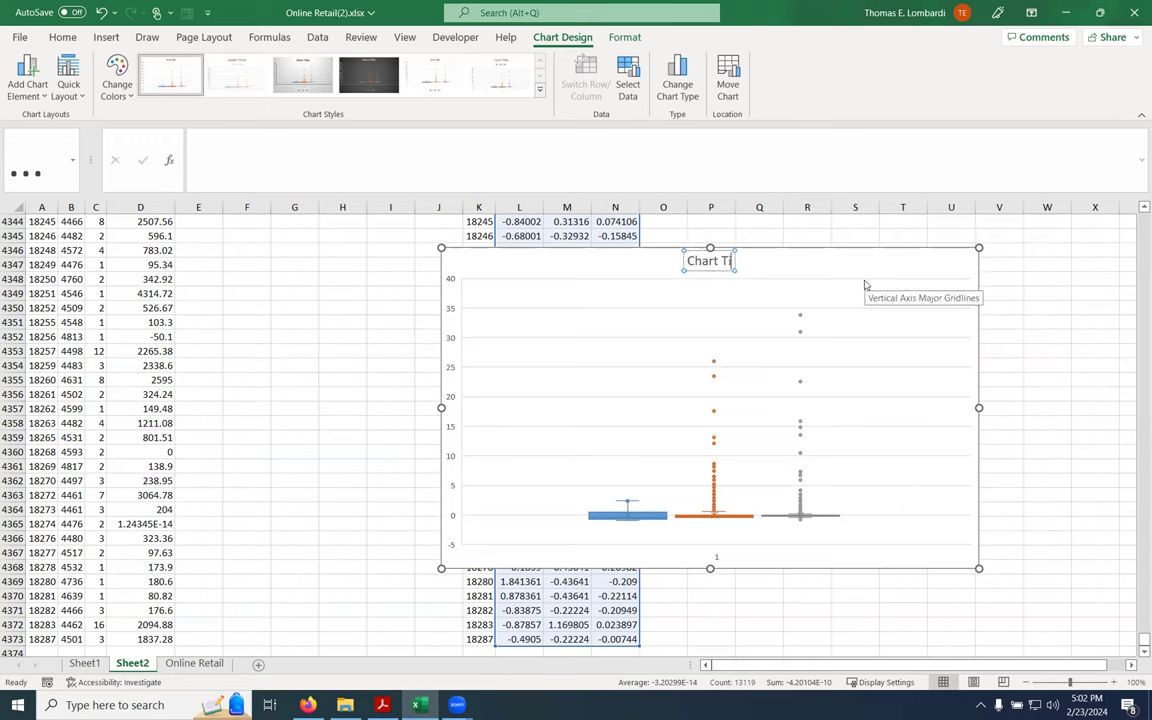
{"action": "key", "text": "BackSpace"}
{"action": "type", "text": "RFM Model"}
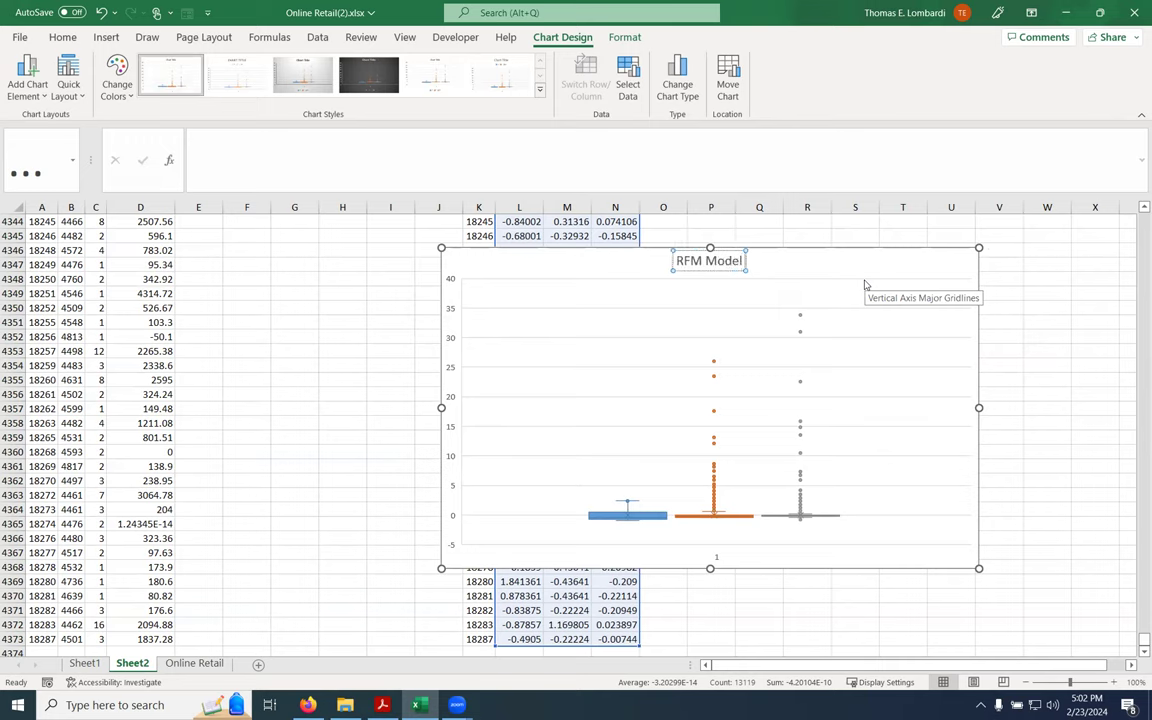
{"action": "type", "text": " Box and Whisker Plot"}
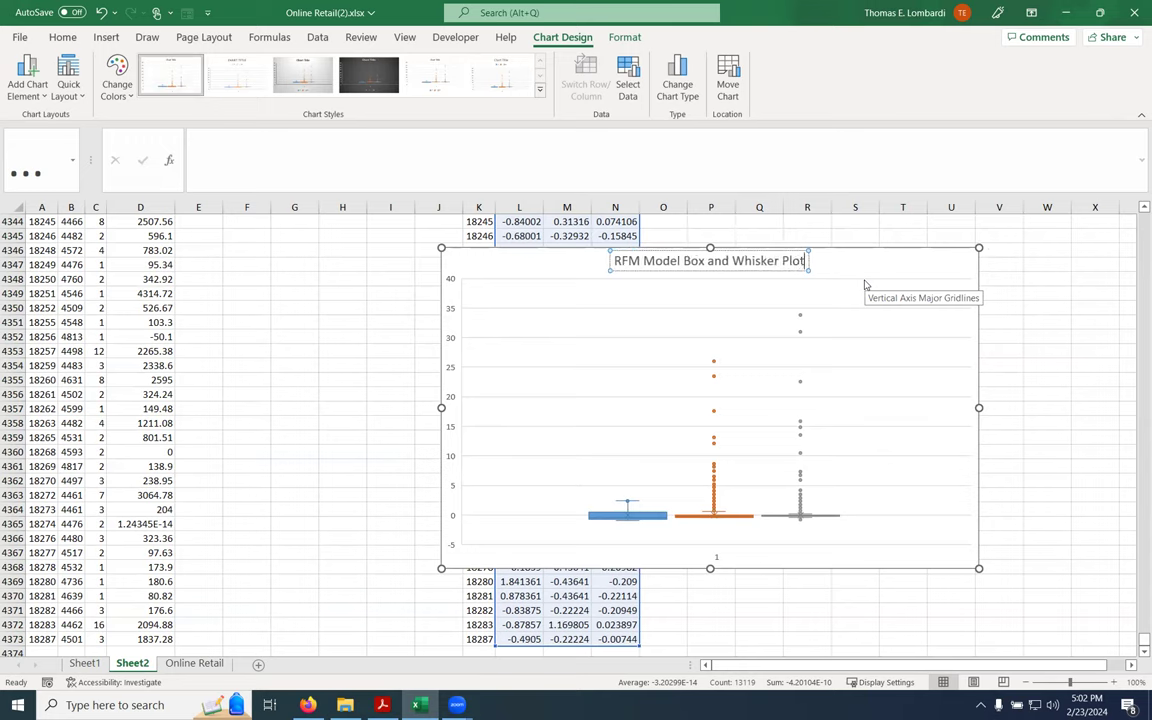
{"action": "left_click", "coordinate": [872, 267]}
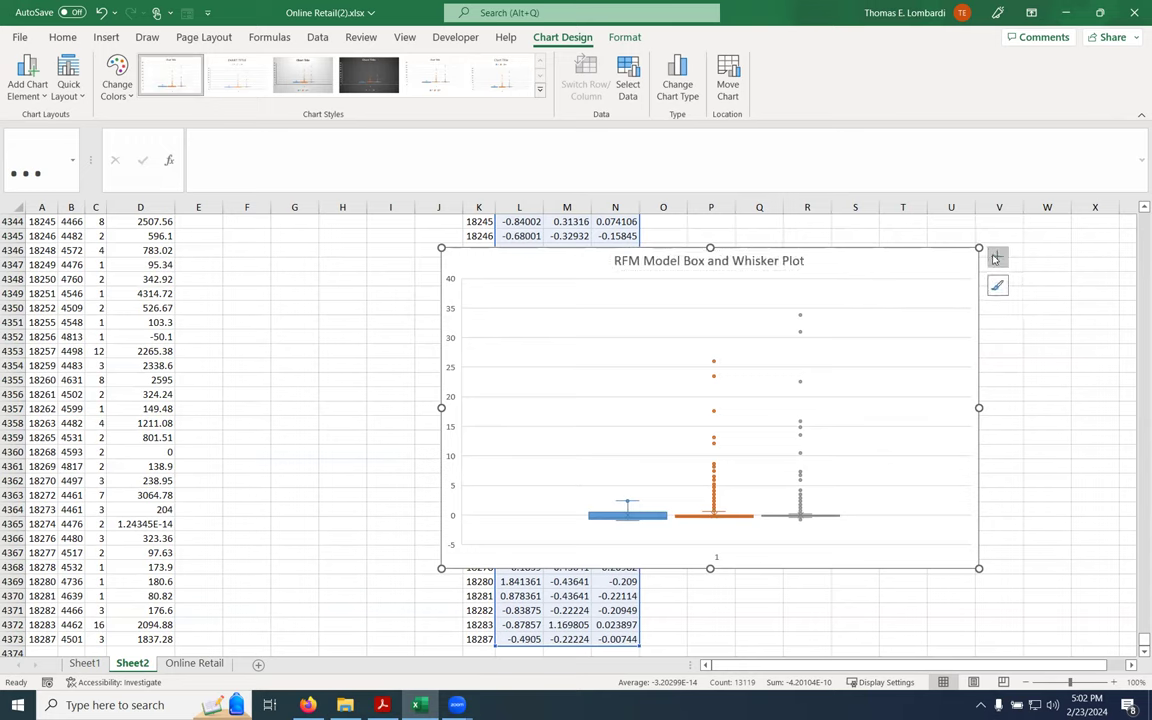
Add a legend to the box and whisker chart to identify R, F and M, and delete the chart after reviewing it
{"action": "left_click", "coordinate": [996, 257]}
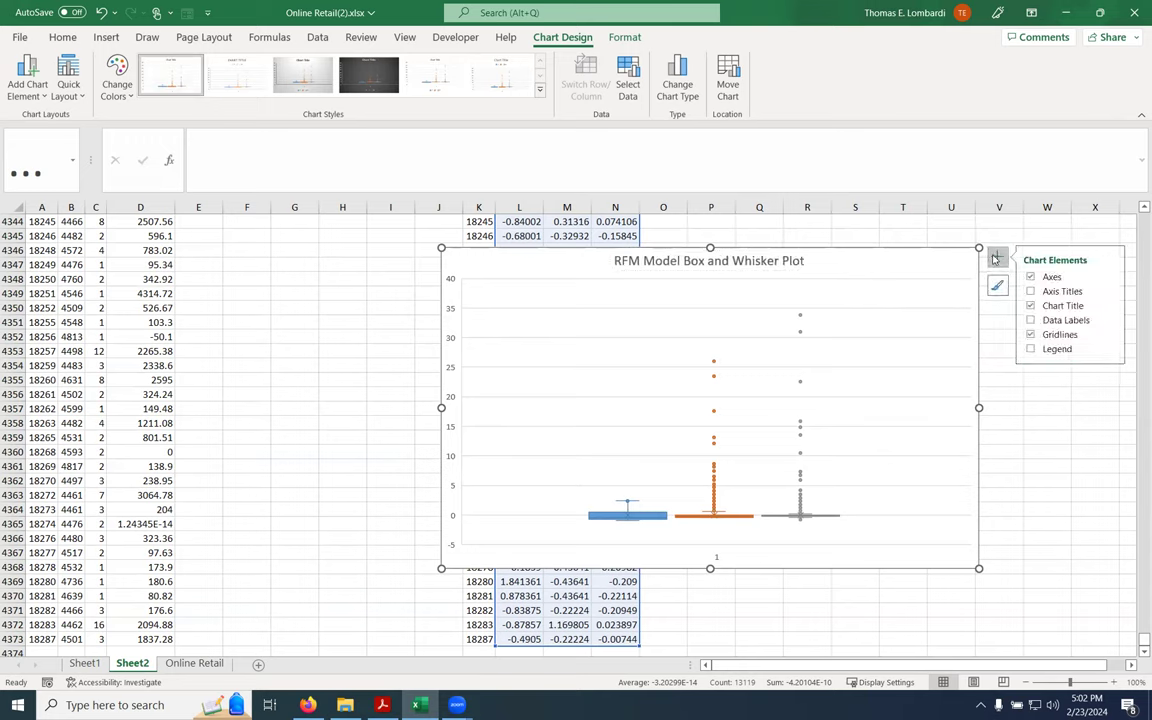
{"action": "left_click", "coordinate": [1030, 349]}
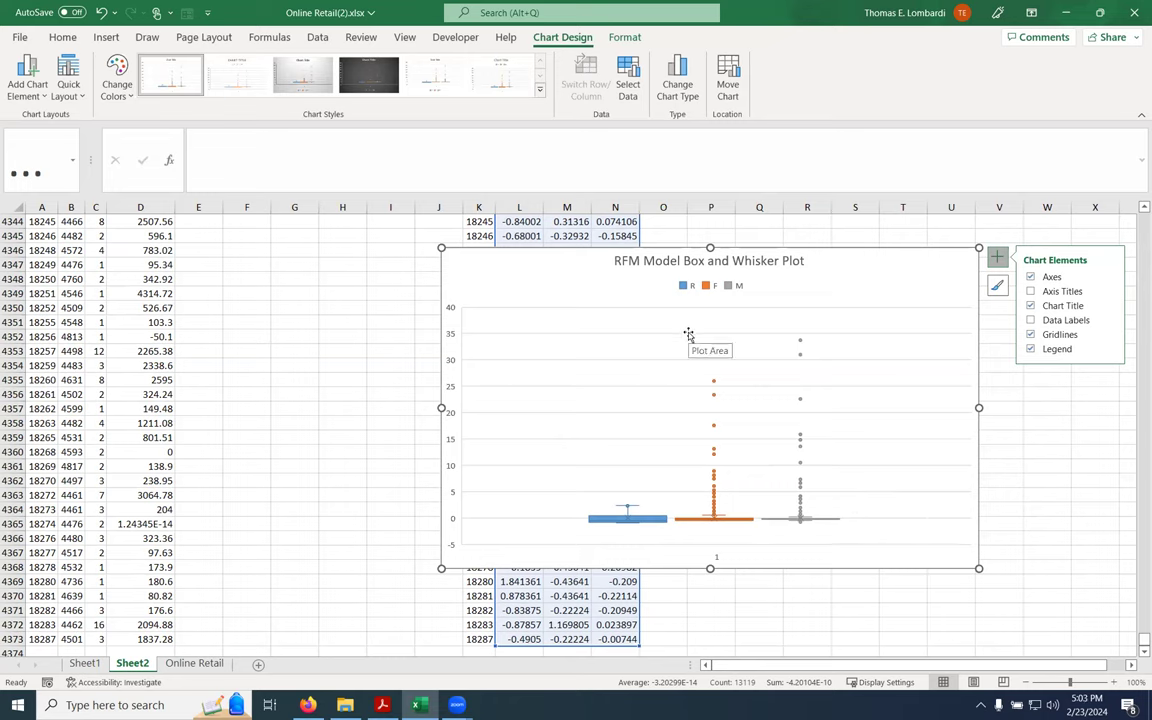
{"action": "key", "text": "Delete"}
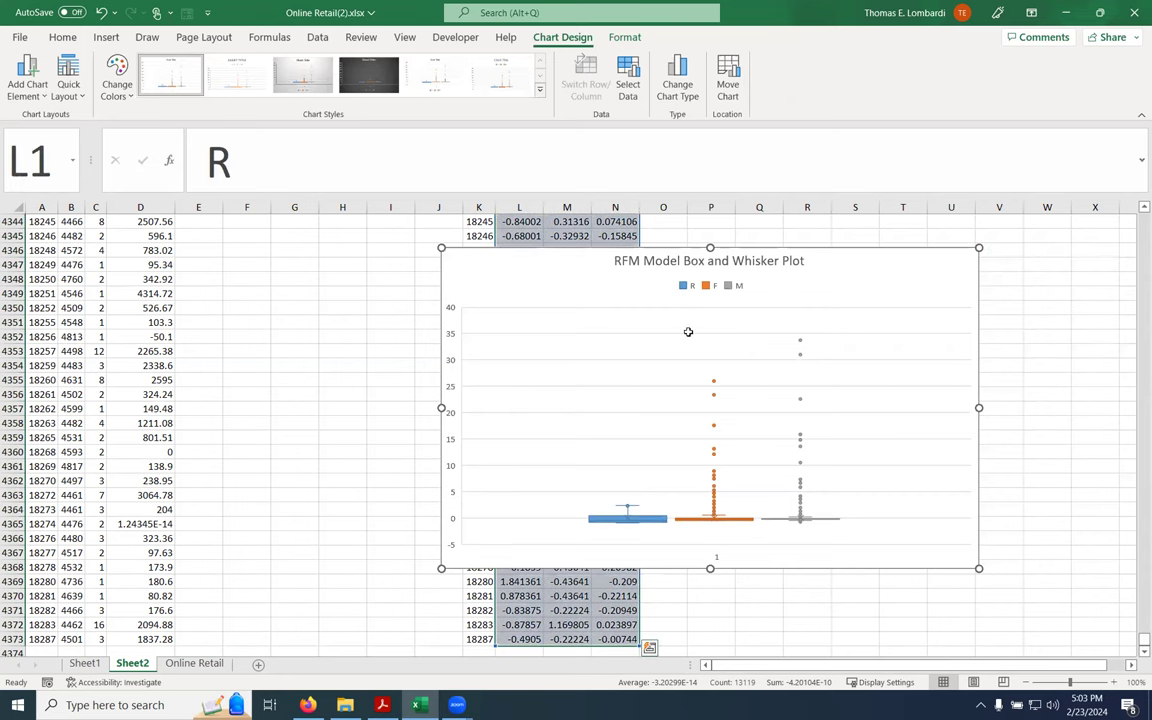
Enter the headers dist1, dist2 and dist3 in O1:Q1 beside the standardised R, F and M columns
{"action": "left_click_drag", "start_coordinate": [1144, 641], "coordinate": [1144, 216]}
{"action": "left_click_drag", "start_coordinate": [880, 666], "coordinate": [895, 668]}
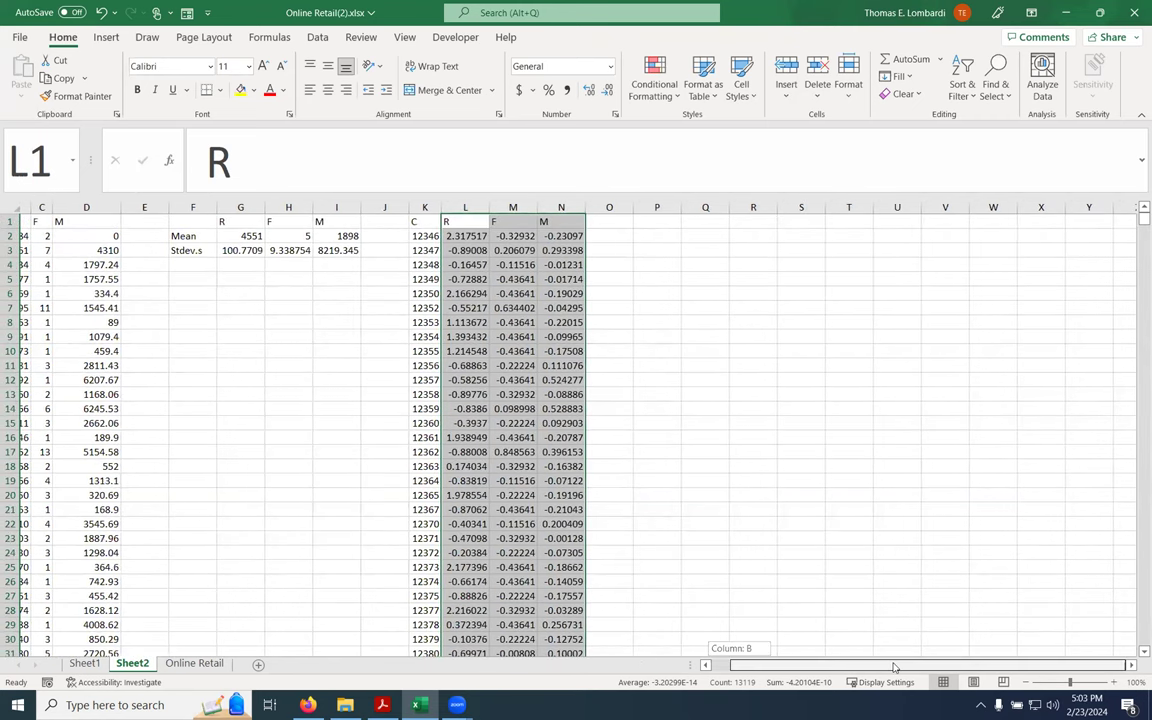
{"action": "left_click", "coordinate": [607, 220]}
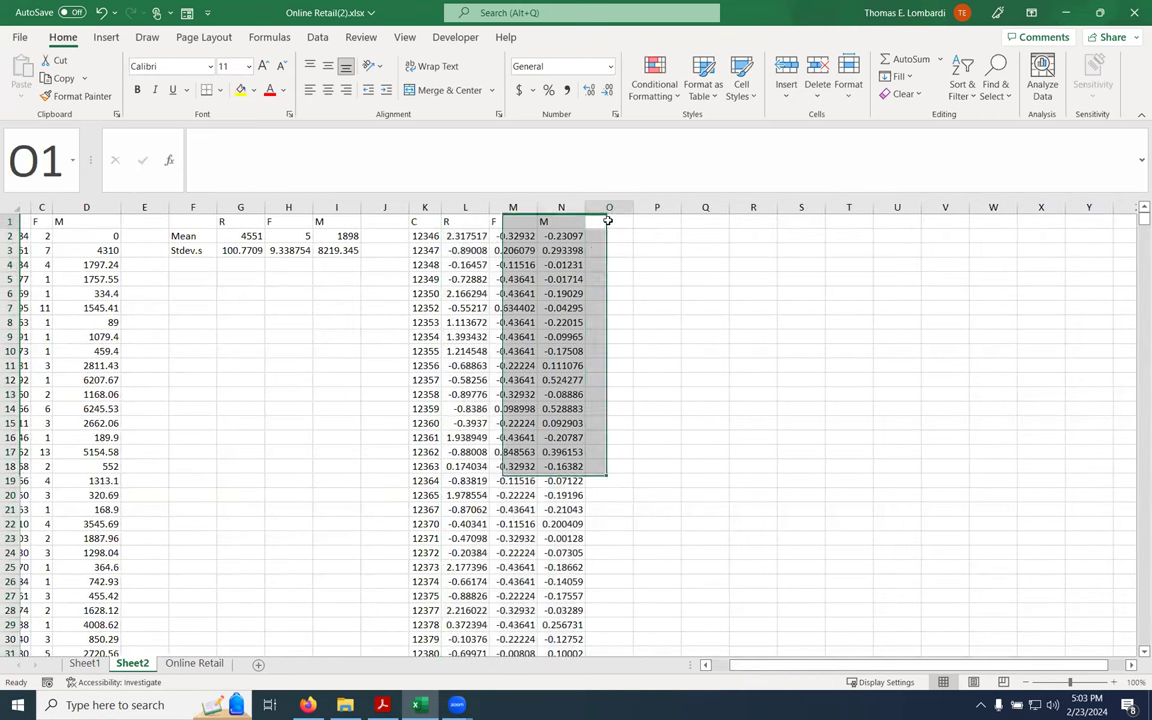
{"action": "type", "text": "D"}
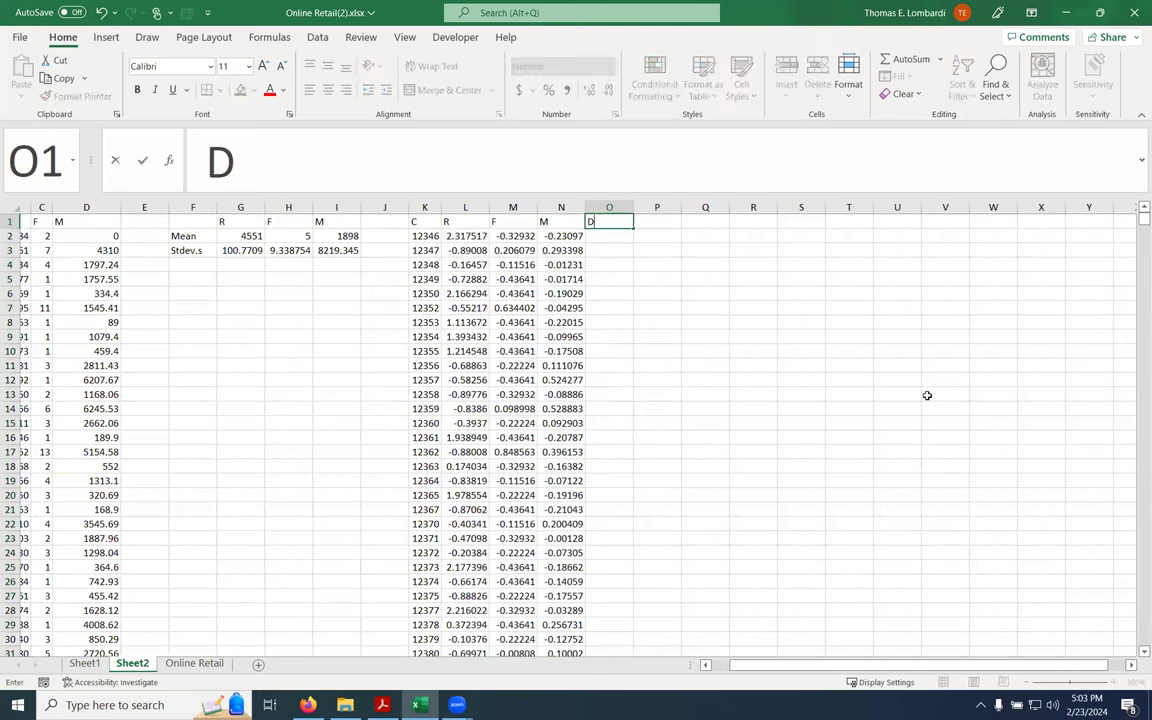
{"action": "key", "text": "BackSpace"}
{"action": "type", "text": "dist1"}
{"action": "key", "text": "Tab"}
{"action": "type", "text": "dist2"}
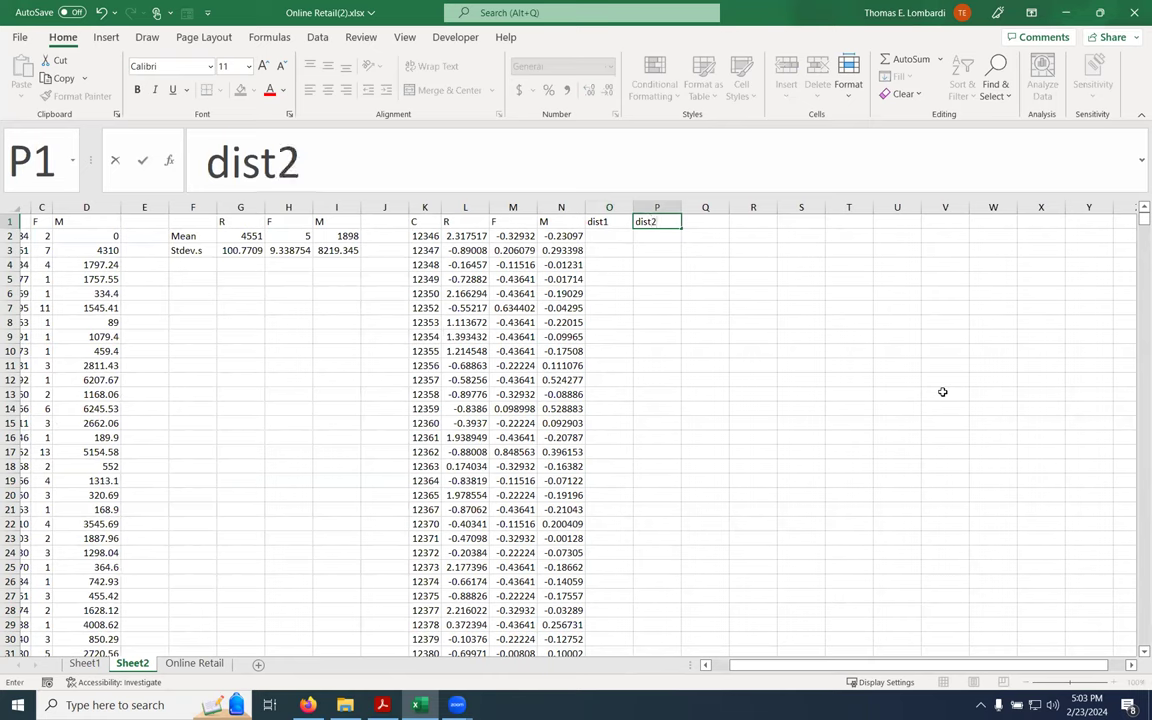
{"action": "key", "text": "Tab"}
{"action": "type", "text": "dist3"}
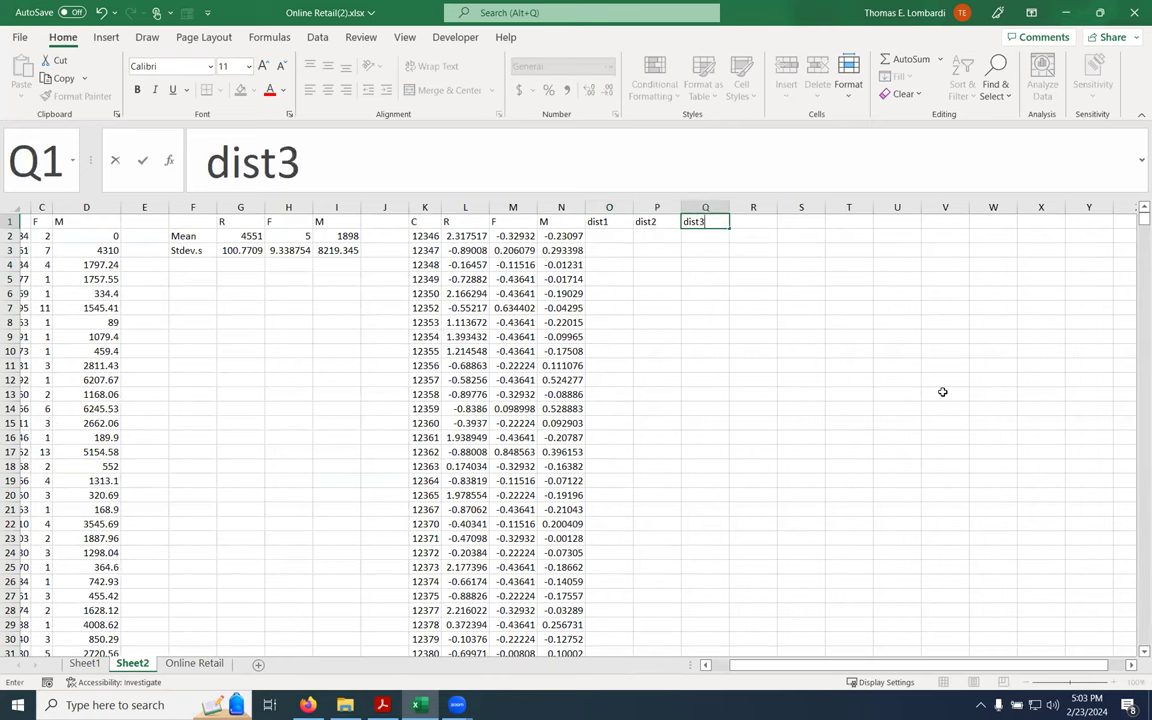
{"action": "key", "text": "Tab"}
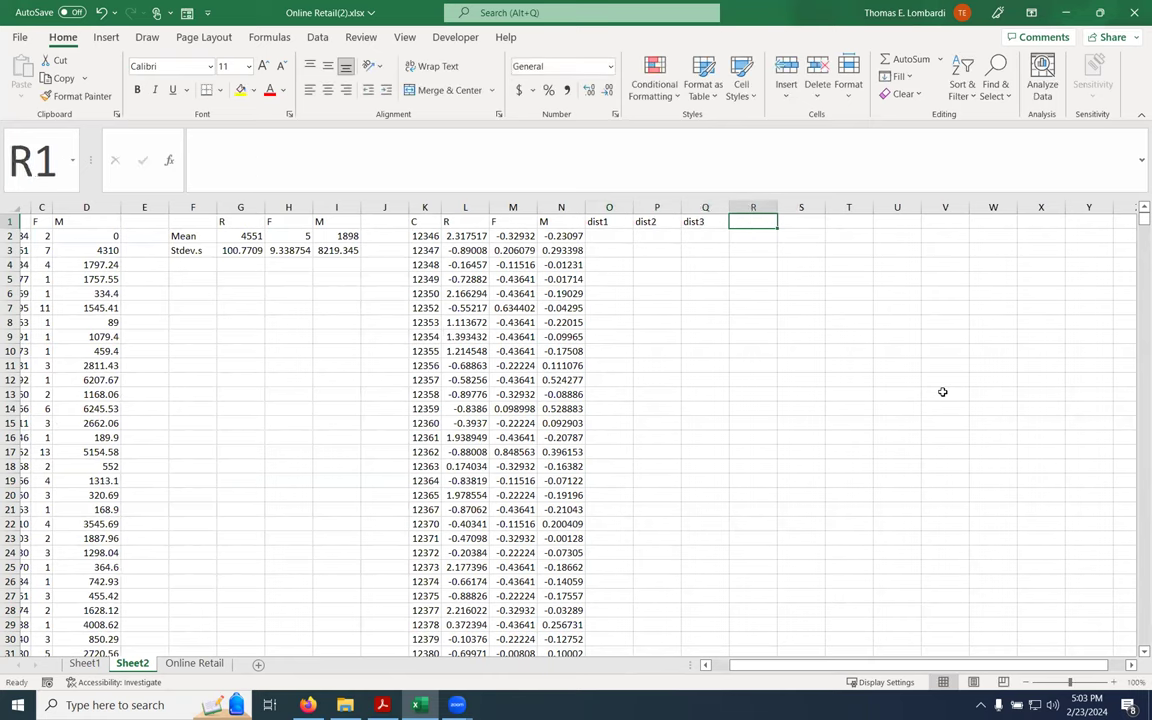
Enter the headers min and assign in R1:S1 after the distance headers
{"action": "type", "text": "min"}
{"action": "key", "text": "Tab"}
{"action": "type", "text": "a"}
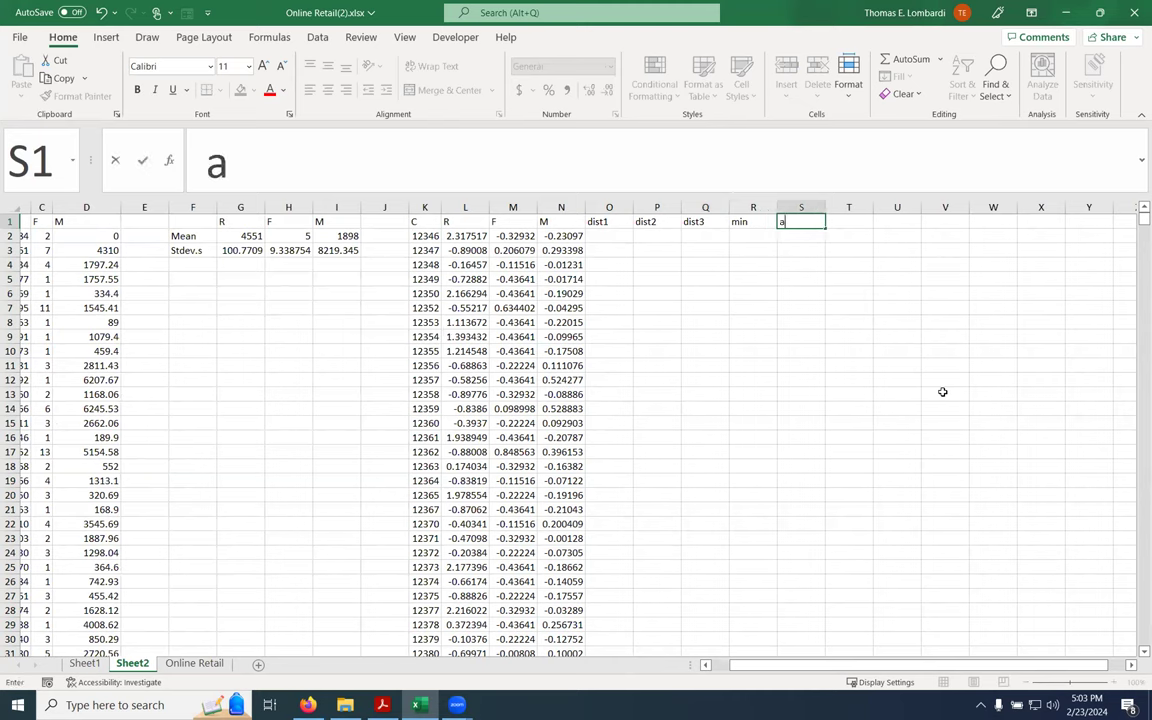
{"action": "type", "text": "ssign"}
{"action": "key", "text": "Tab"}
Enter the cluster labels c1, c2 and c3 down cells U2:U4
{"action": "key", "text": "Tab"}
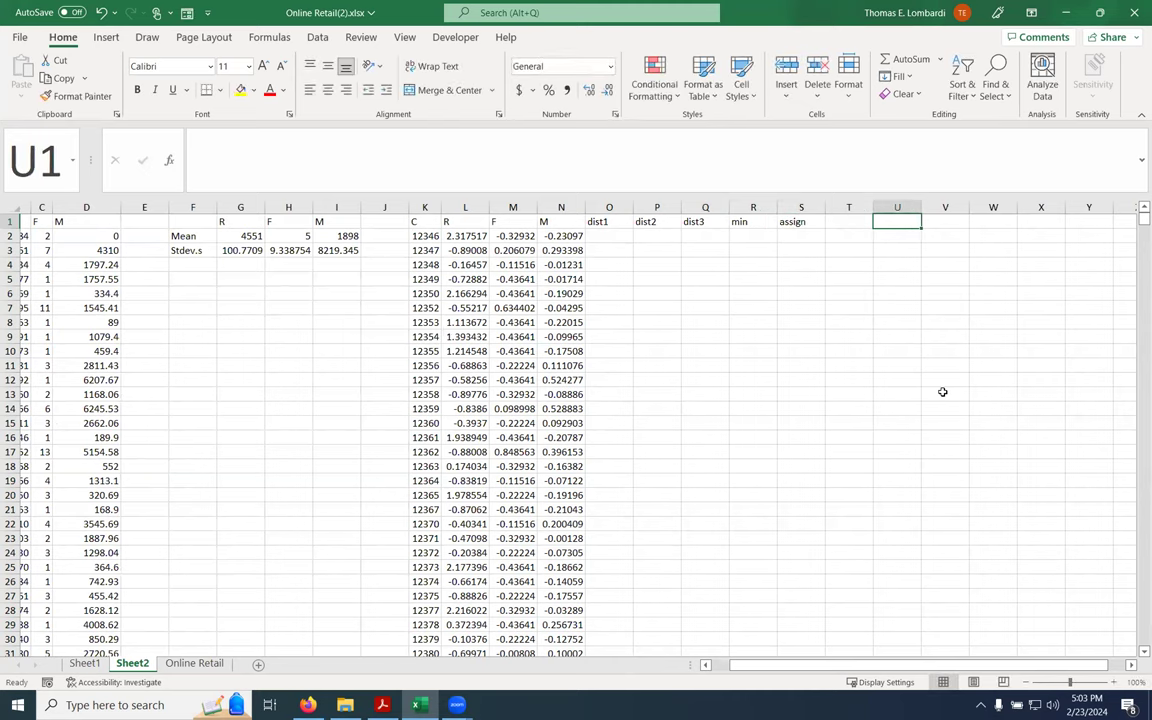
{"action": "key", "text": "Down"}
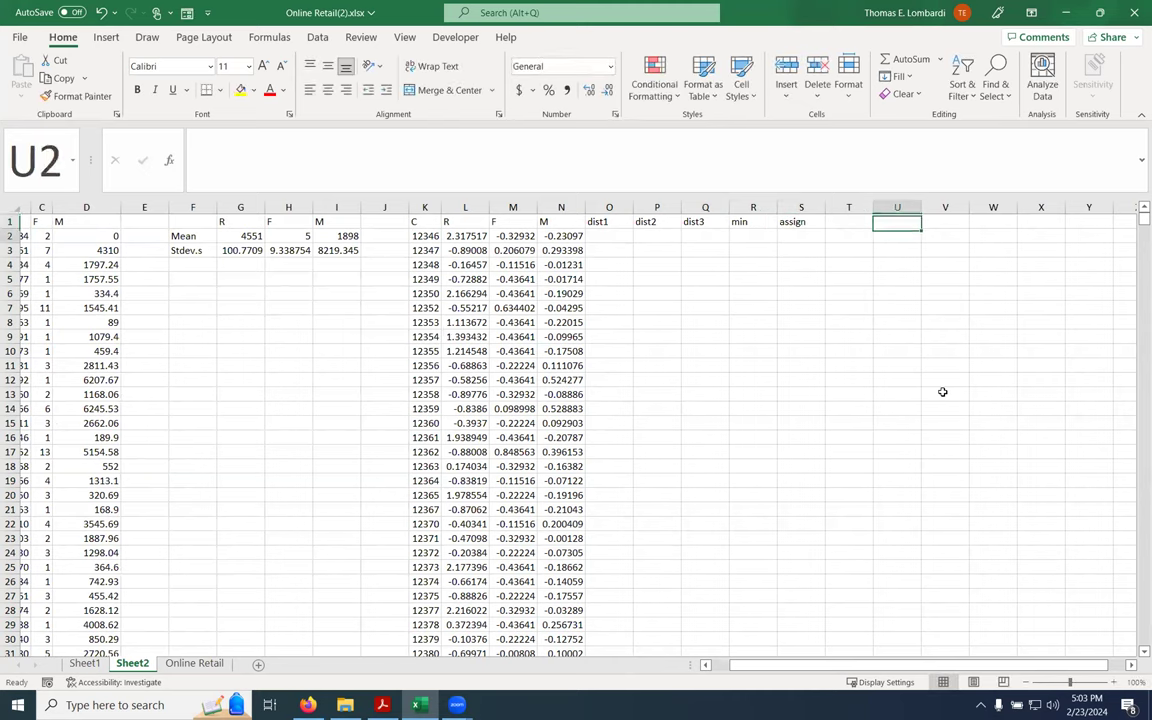
{"action": "type", "text": "c1"}
{"action": "key", "text": "Return"}
{"action": "type", "text": "c2"}
{"action": "key", "text": "Return"}
{"action": "type", "text": "c3"}
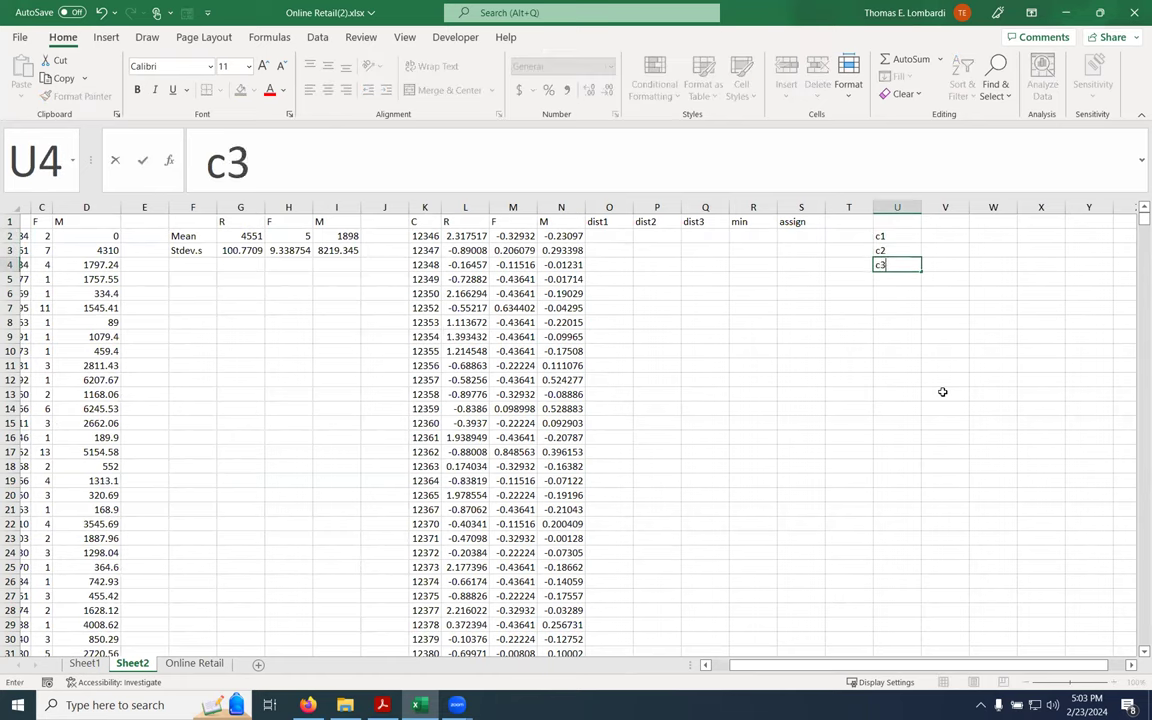
Copy the headers R, F and M from L1:N1 to V1:X1 above the cluster rows
{"action": "key", "text": "Tab"}
{"action": "key", "text": "Up"}
{"action": "key", "text": "Up"}
{"action": "key", "text": "Up"}
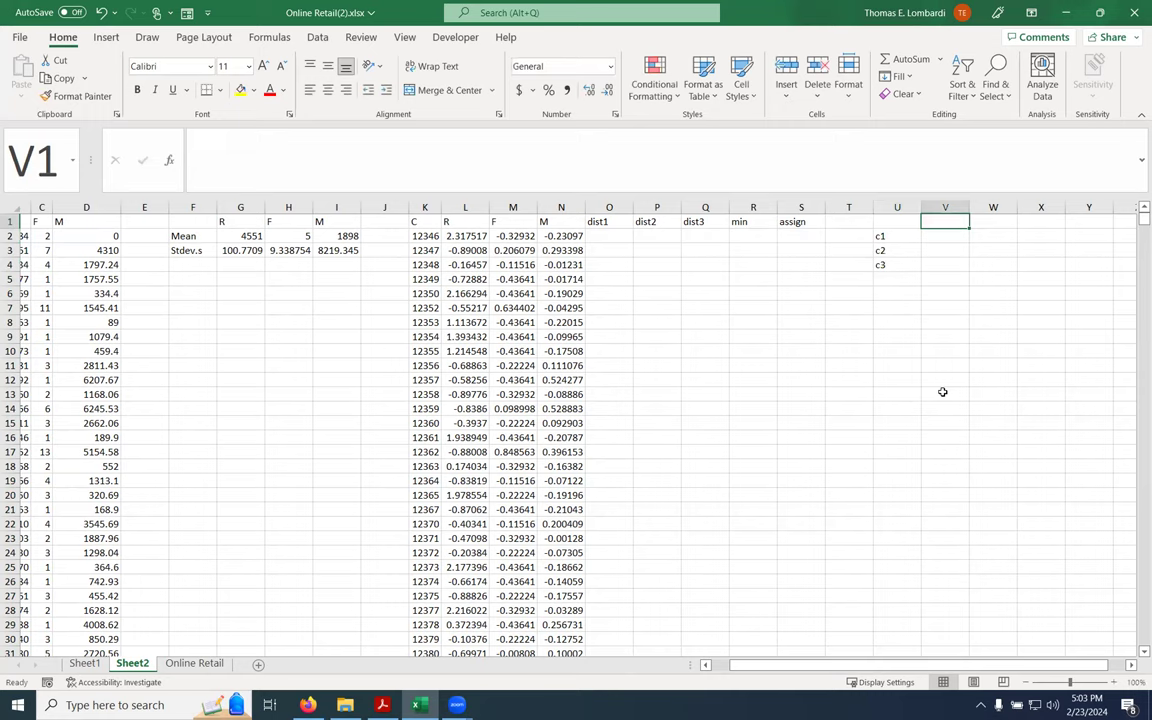
{"action": "left_click_drag", "start_coordinate": [452, 221], "coordinate": [544, 221]}
{"action": "key", "text": "ctrl+c"}
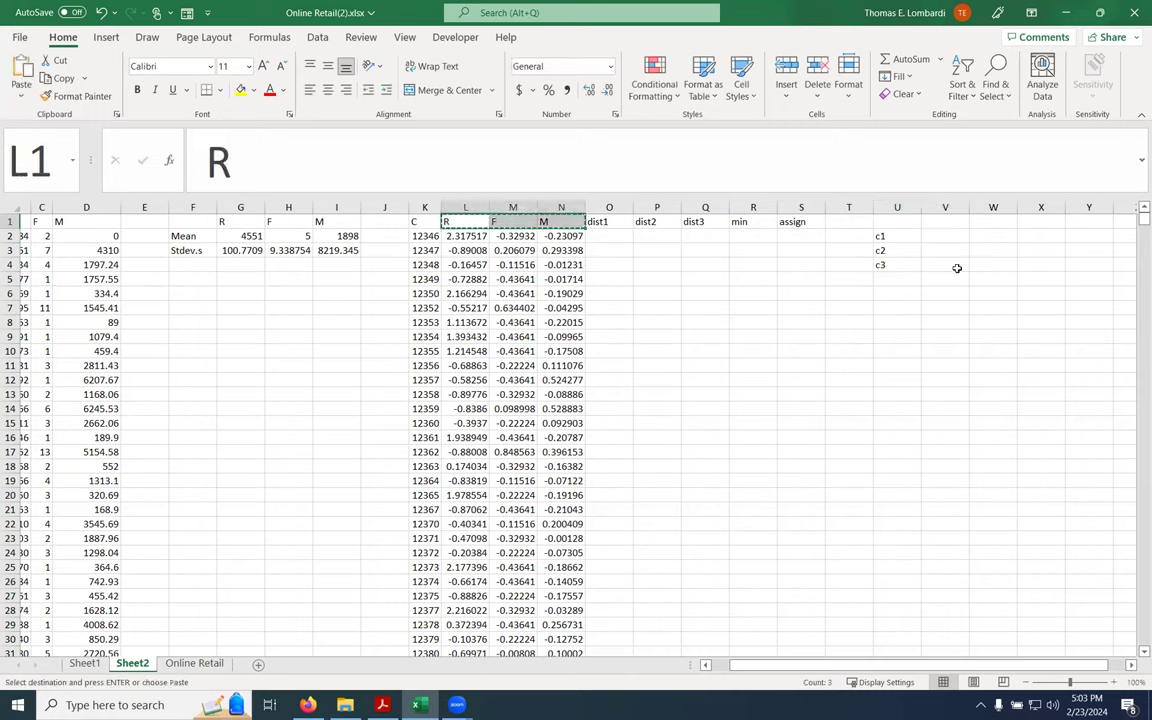
{"action": "left_click", "coordinate": [946, 221]}
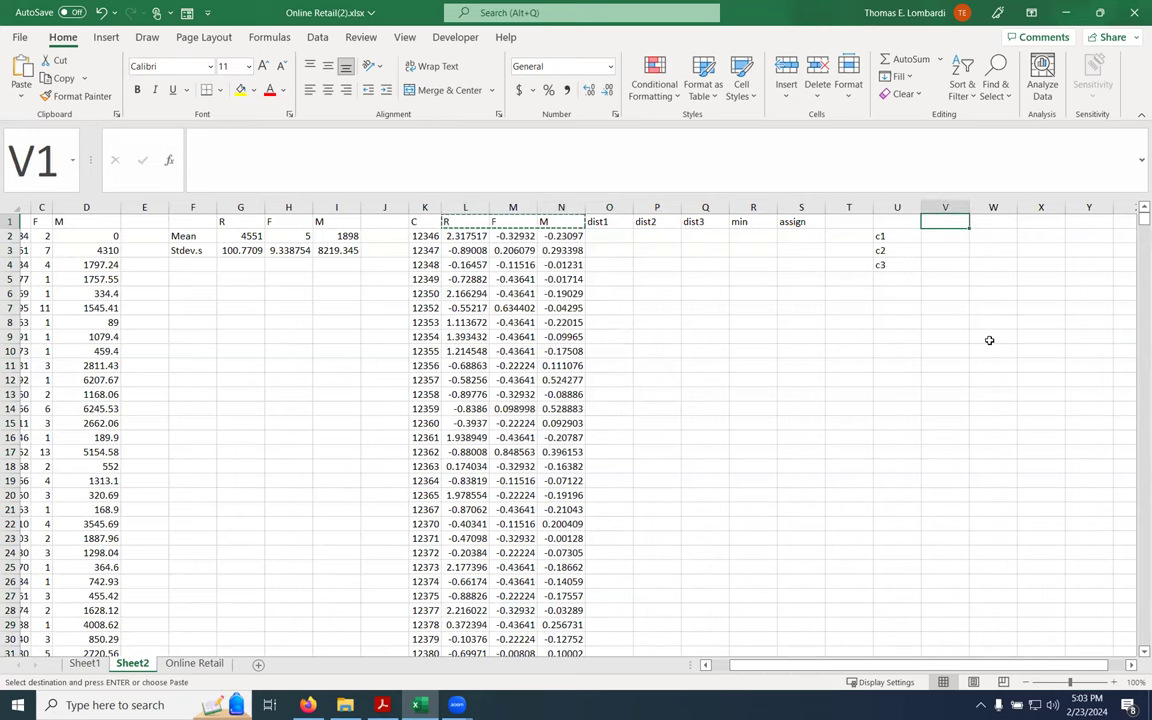
{"action": "key", "text": "ctrl+v"}
{"action": "scroll", "coordinate": [1000, 600], "scroll_direction": "right", "scroll_amount": 1}
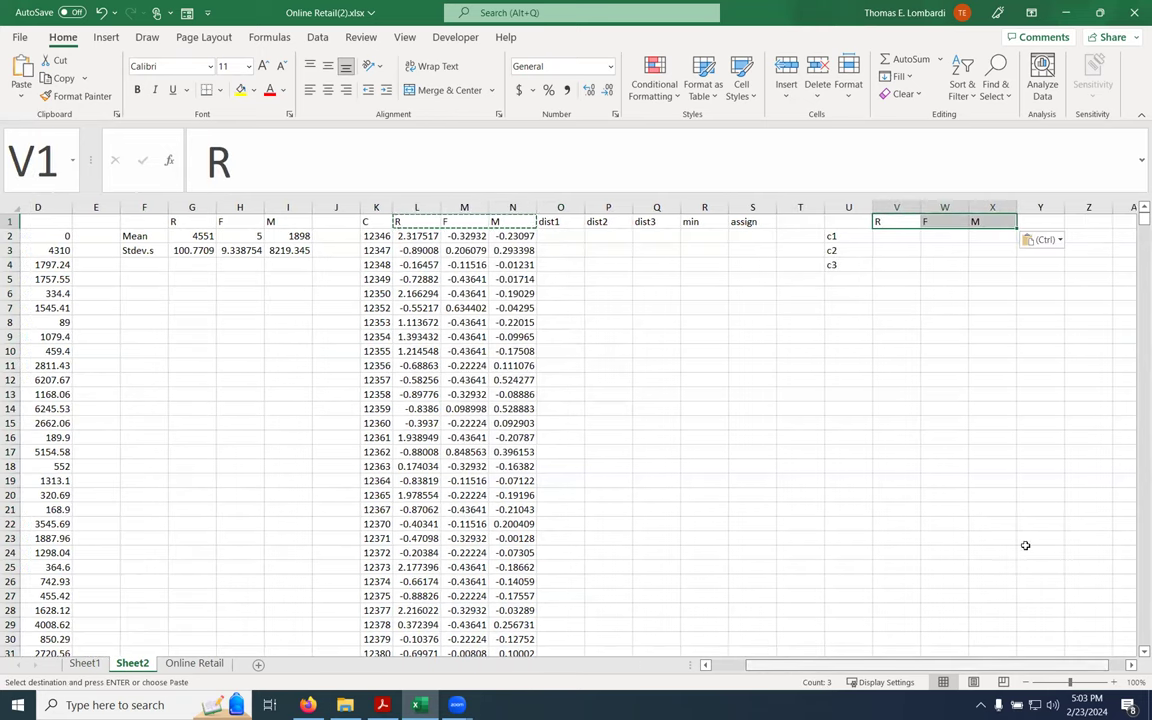
Enter the header Count in Y1 beside the cluster table's R, F and M headers
{"action": "left_click", "coordinate": [1029, 218]}
{"action": "type", "text": "Count"}
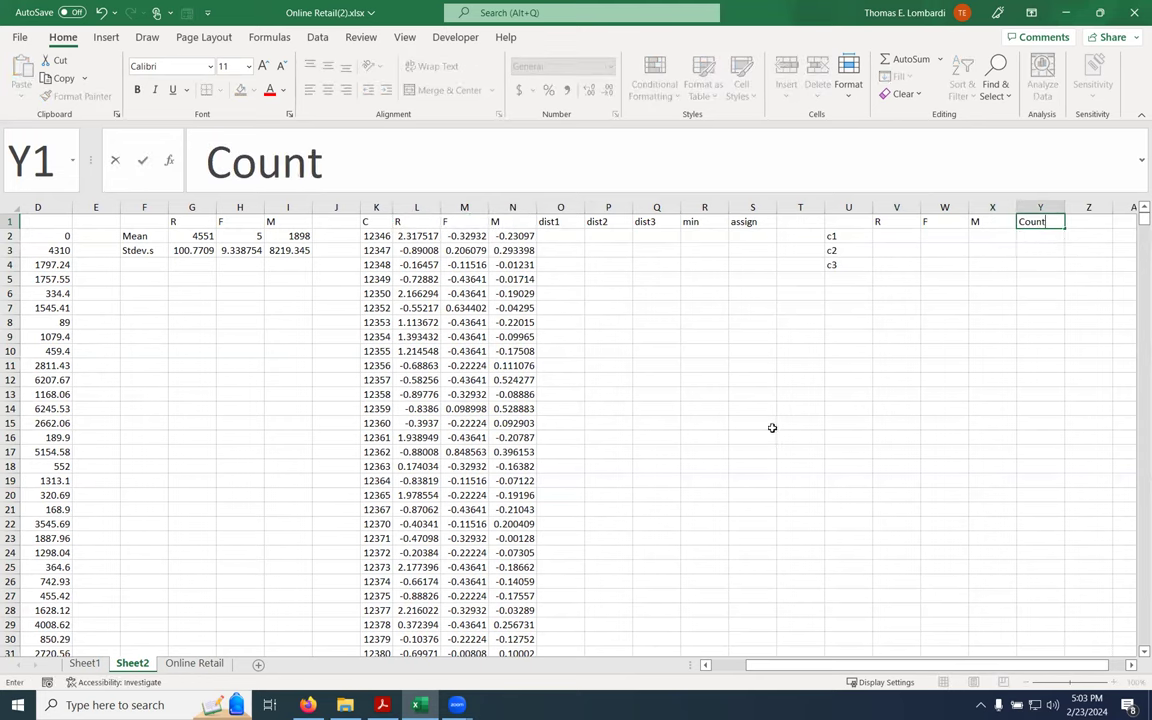
{"action": "left_click", "coordinate": [844, 294]}
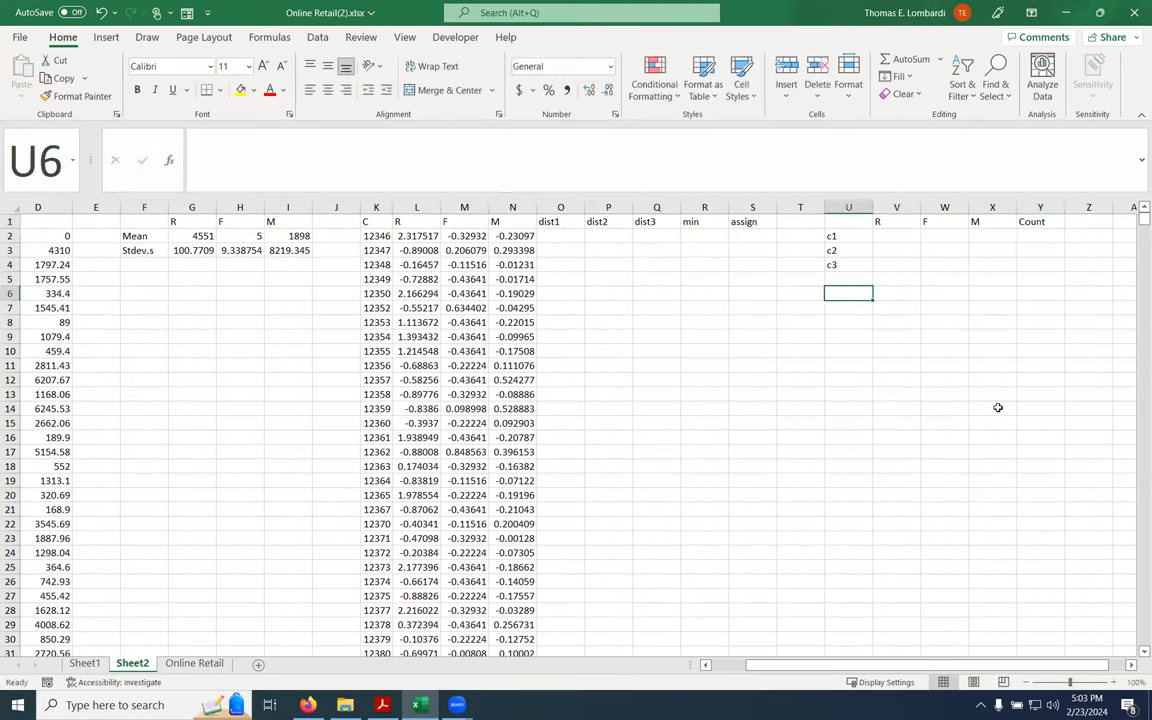
Enter the label Objective in U6 below the cluster rows
{"action": "type", "text": "Objective"}
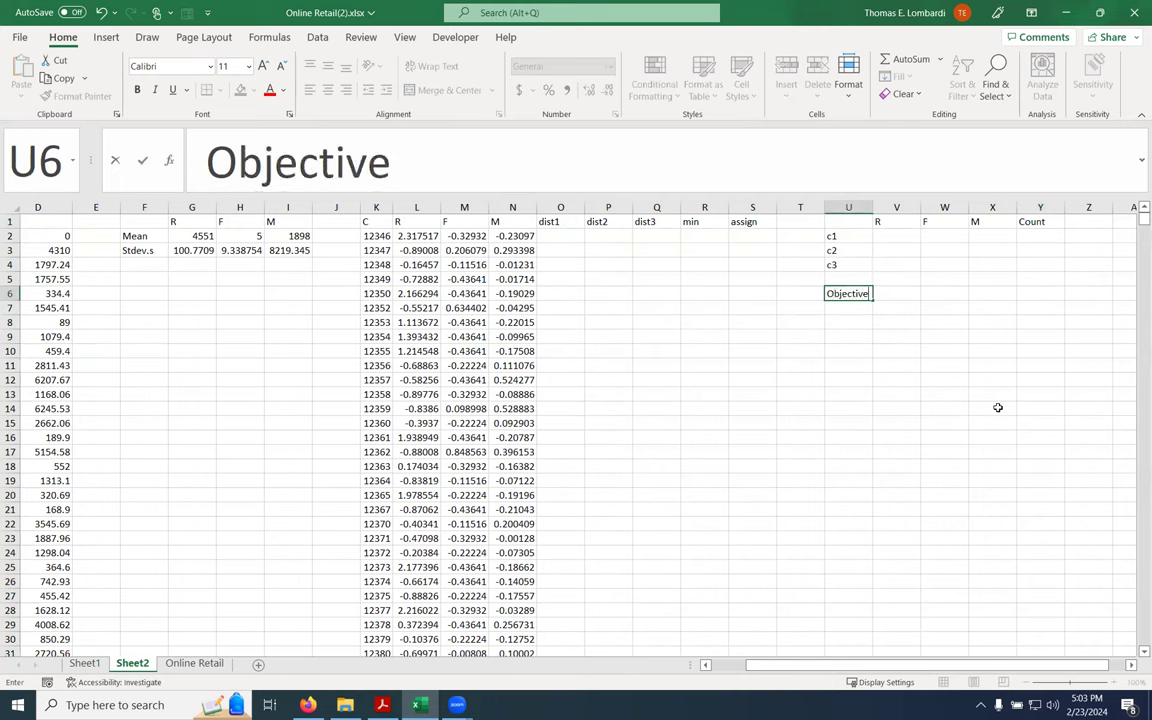
{"action": "left_click", "coordinate": [843, 304]}
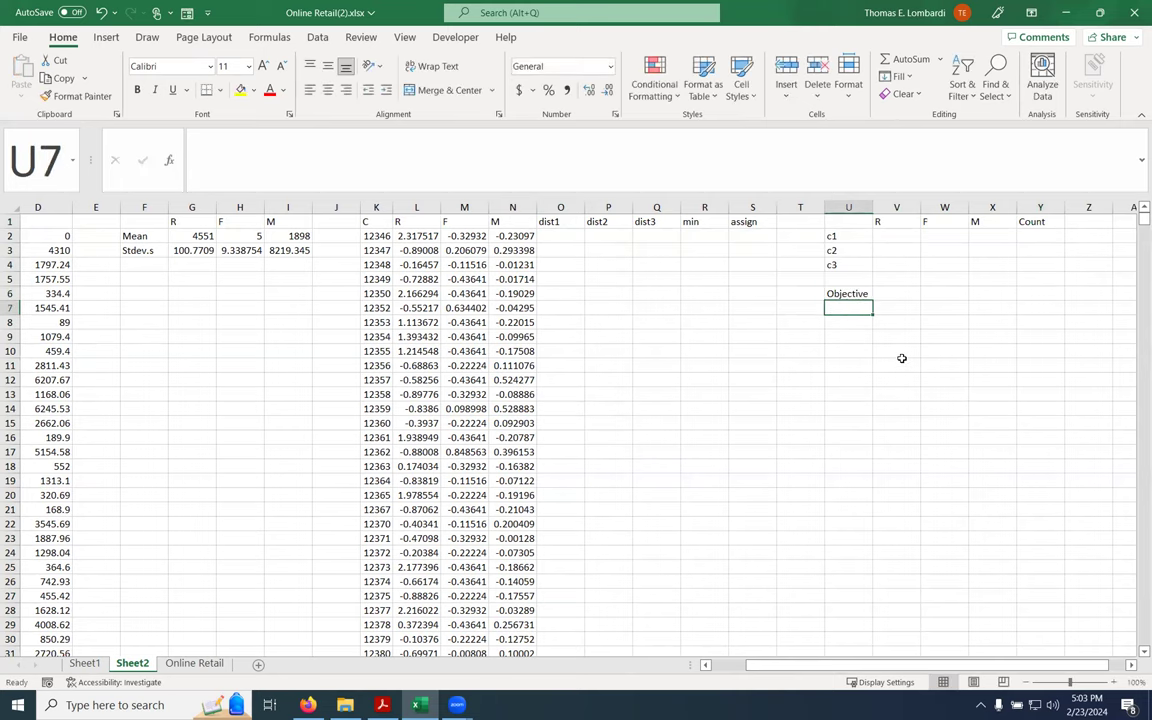
Enter the starting R values -1, 0 and 1 for clusters c1 to c3 in V2:V4
{"action": "left_click", "coordinate": [886, 238]}
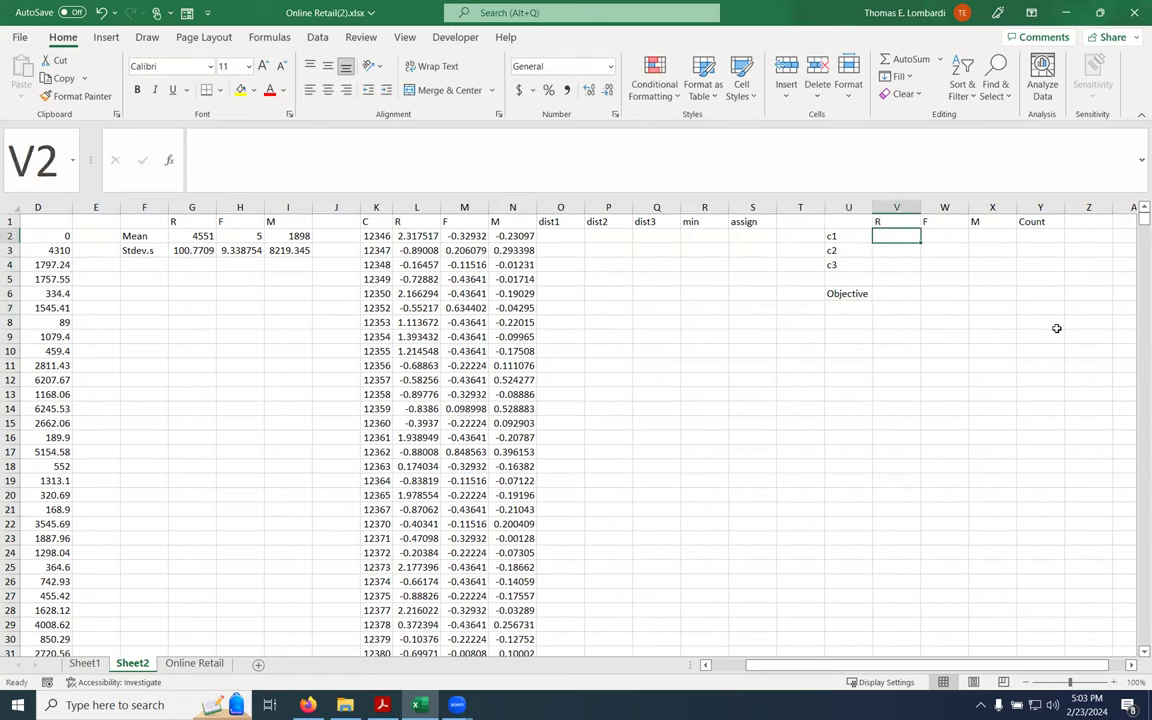
{"action": "type", "text": "=1"}
{"action": "key", "text": "Return"}
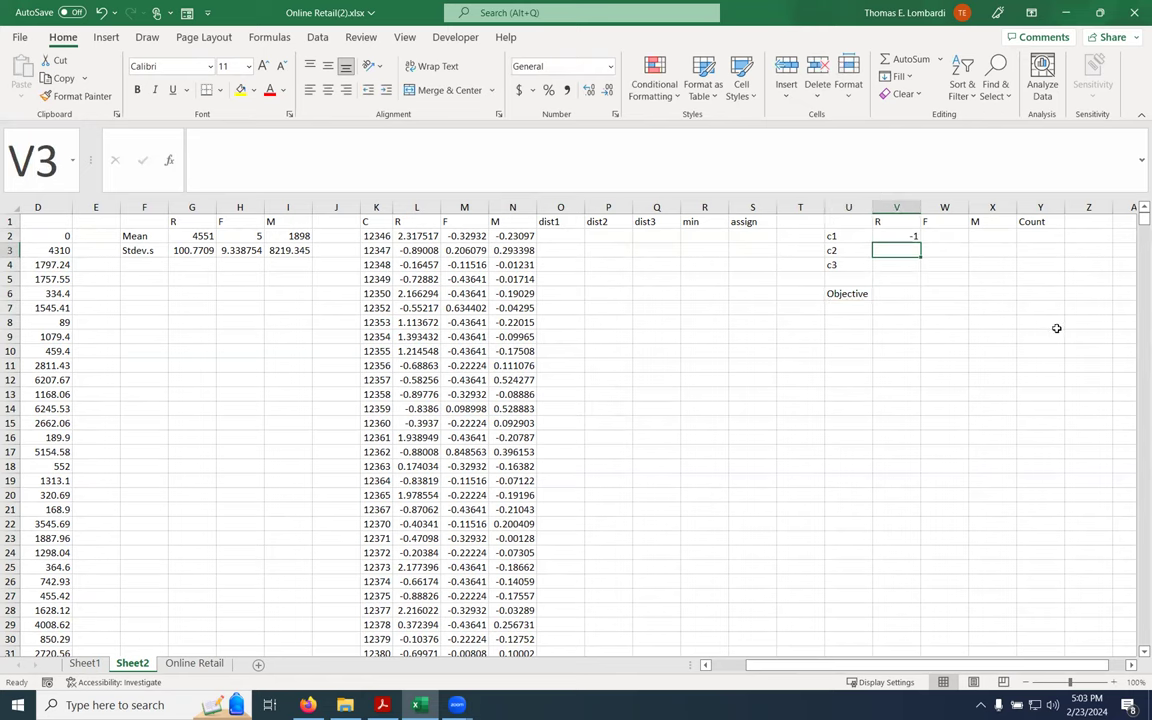
{"action": "type", "text": "0"}
{"action": "key", "text": "Return"}
{"action": "type", "text": "1"}
{"action": "key", "text": "Return"}
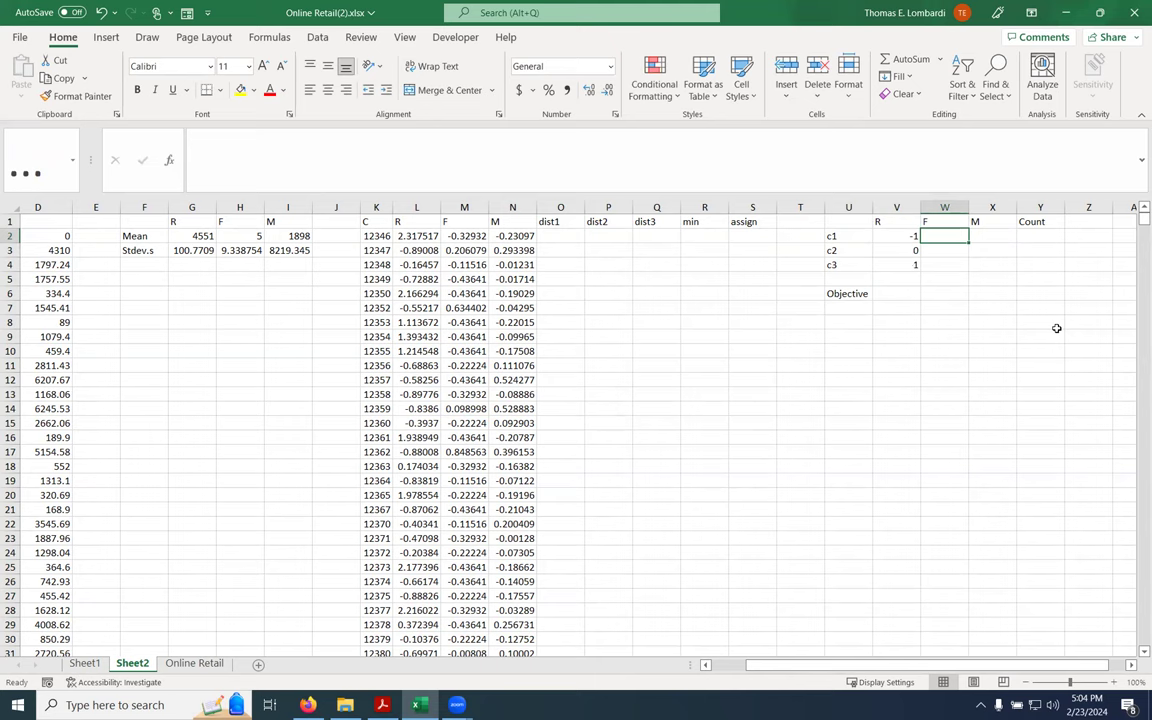
Enter the starting F values 1, 0 and -1 for clusters c1 to c3 in W2:W4
{"action": "type", "text": "1"}
{"action": "key", "text": "Return"}
{"action": "type", "text": "0"}
{"action": "key", "text": "Return"}
{"action": "type", "text": "-1"}
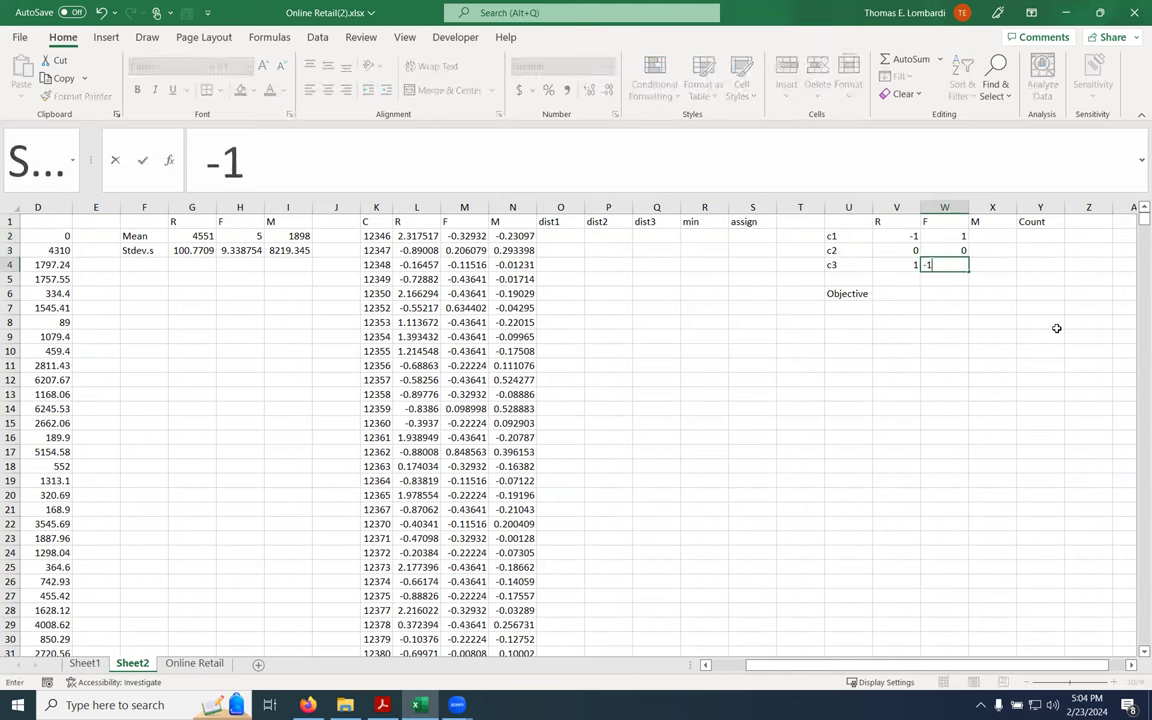
{"action": "key", "text": "Tab"}
Enter the starting M values 0, 1 and -1 for clusters c1 to c3 in X2:X4
{"action": "key", "text": "Up"}
{"action": "key", "text": "Up"}
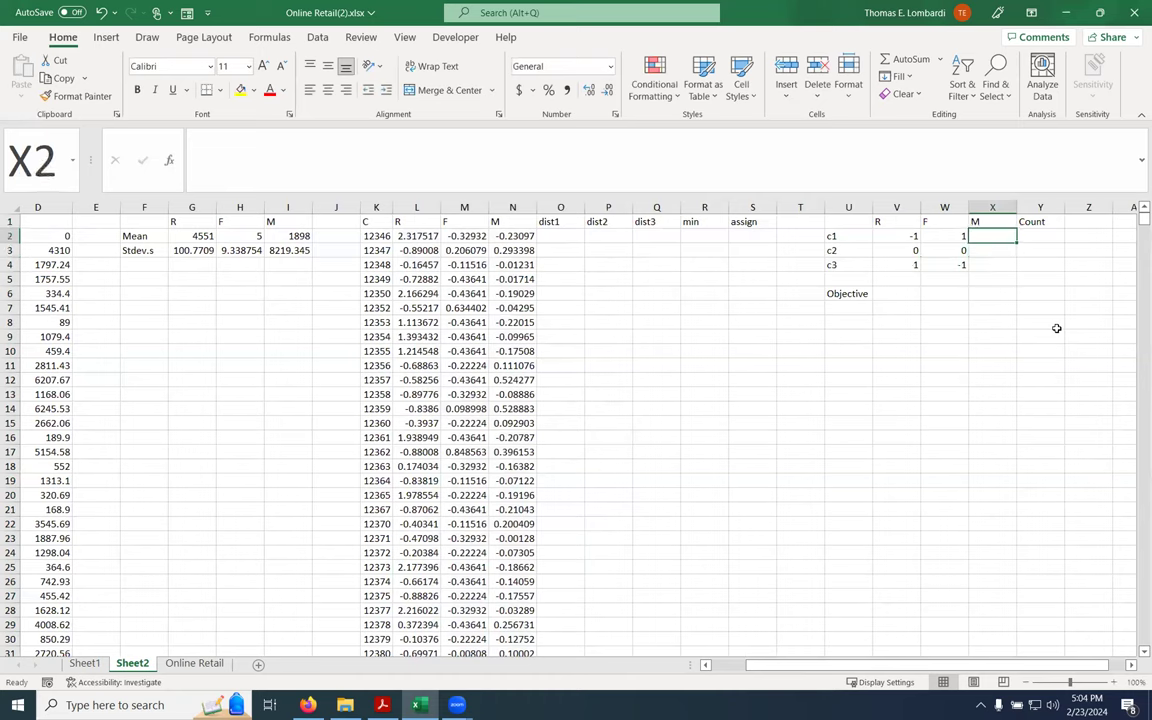
{"action": "type", "text": "0"}
{"action": "key", "text": "Return"}
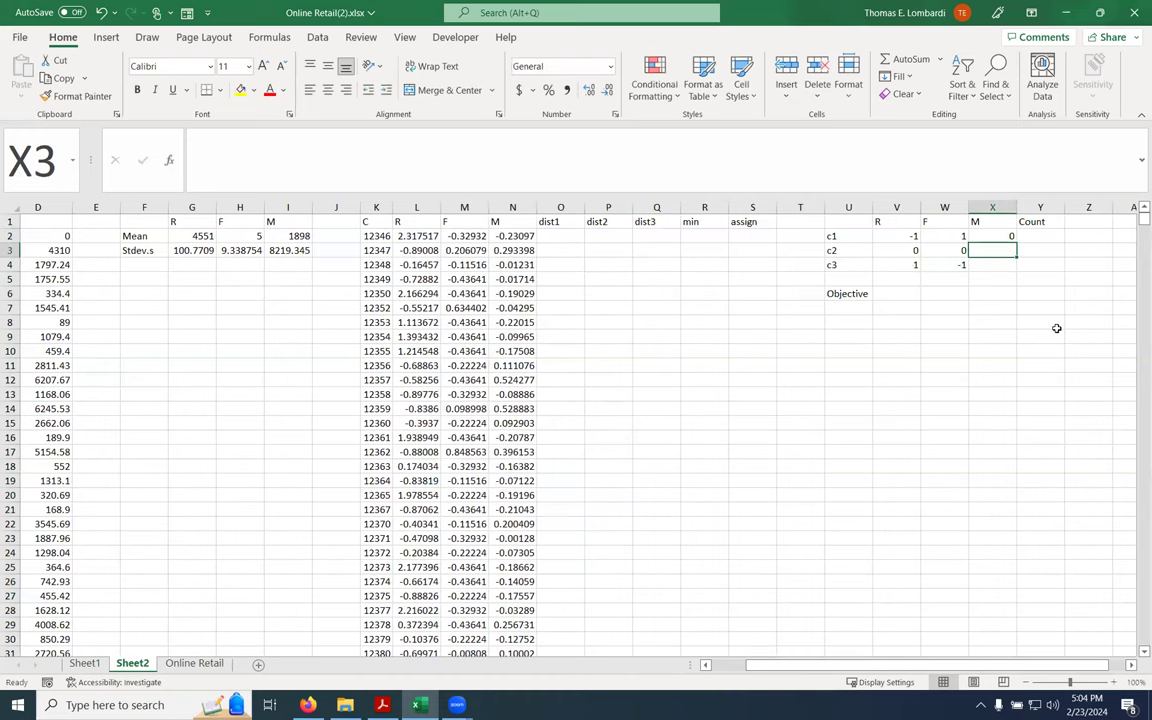
{"action": "type", "text": "1"}
{"action": "key", "text": "Return"}
{"action": "type", "text": "-1"}
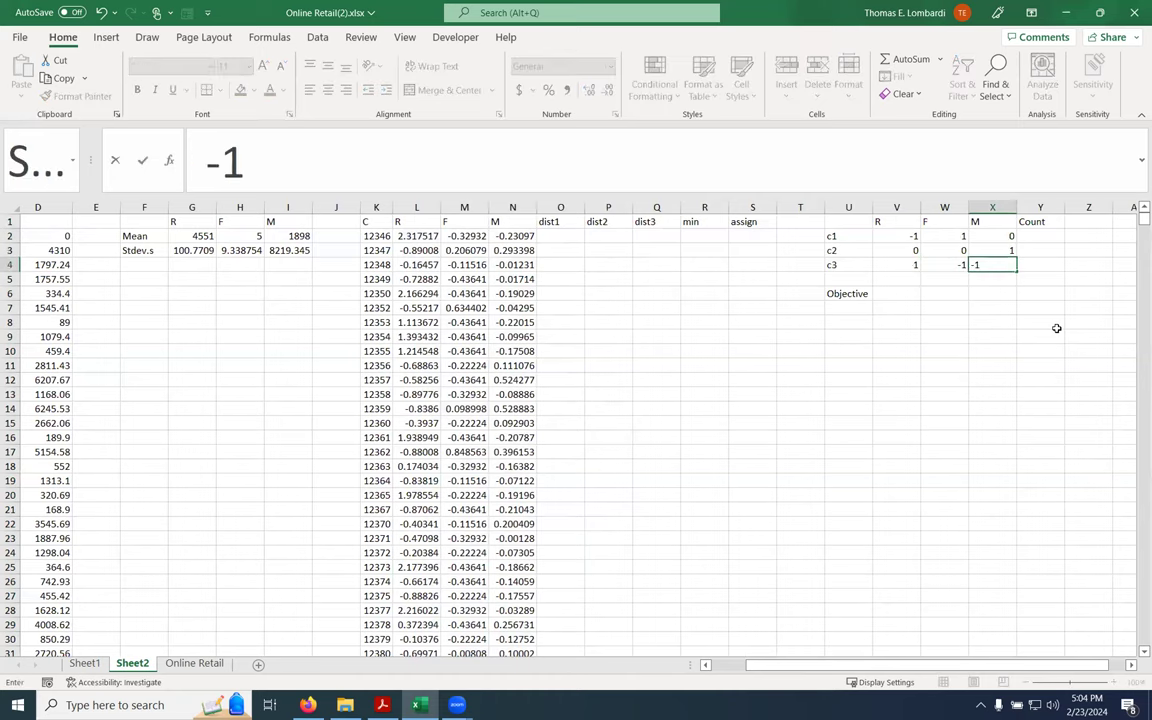
{"action": "key", "text": "Return"}
Start the dist1 formula in O2 as =sqrt((L2-V2, subtracting c1's R value from the first customer's R score
{"action": "key", "text": "Left"}
{"action": "key", "text": "Left"}
{"action": "key", "text": "Left"}
{"action": "key", "text": "Left"}
{"action": "key", "text": "Left"}
{"action": "key", "text": "Left"}
{"action": "key", "text": "Left"}
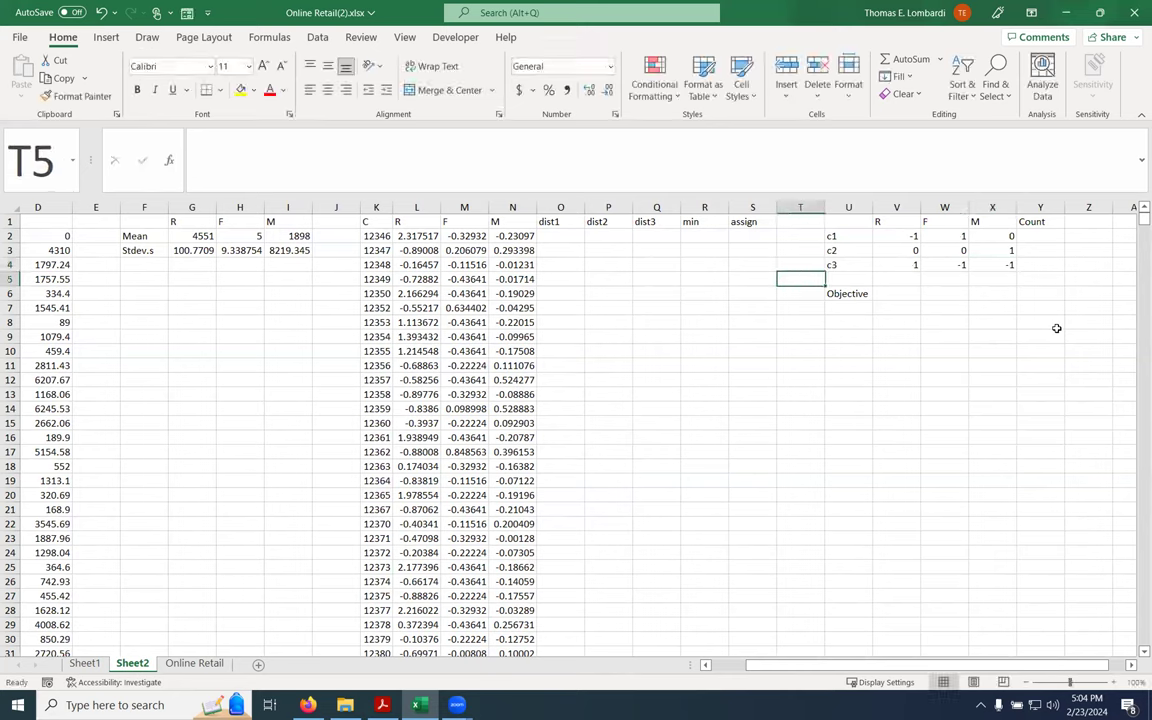
{"action": "key", "text": "Left"}
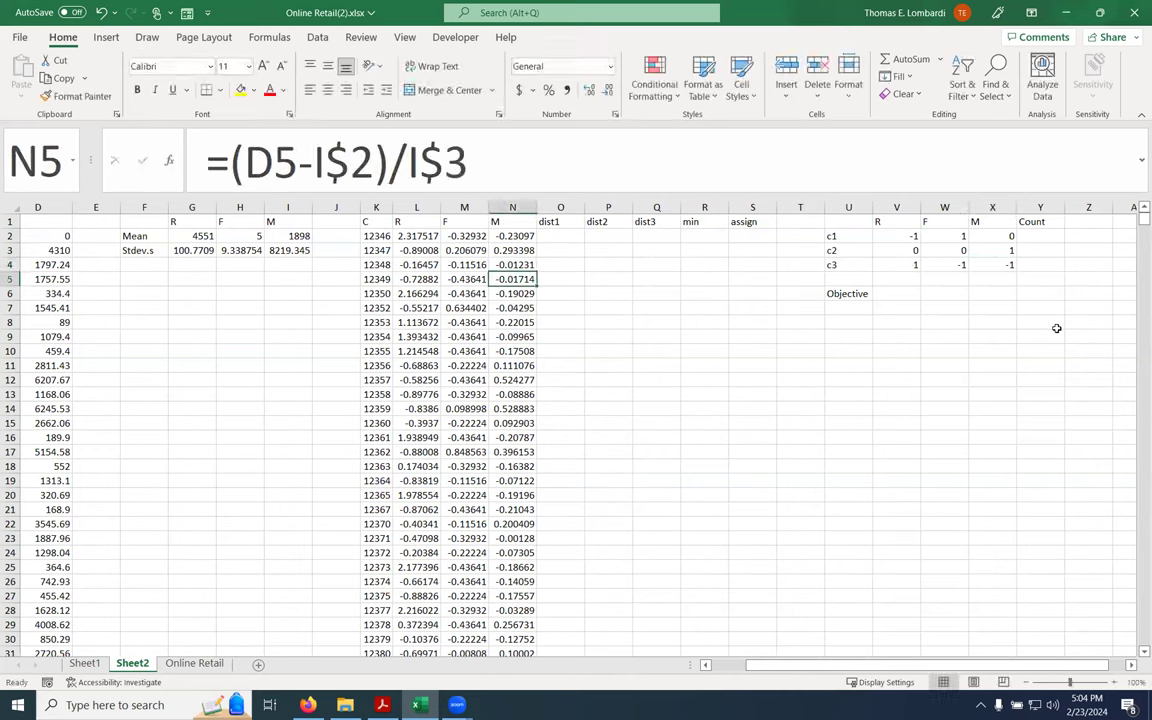
{"action": "key", "text": "Right"}
{"action": "key", "text": "Up"}
{"action": "key", "text": "Up"}
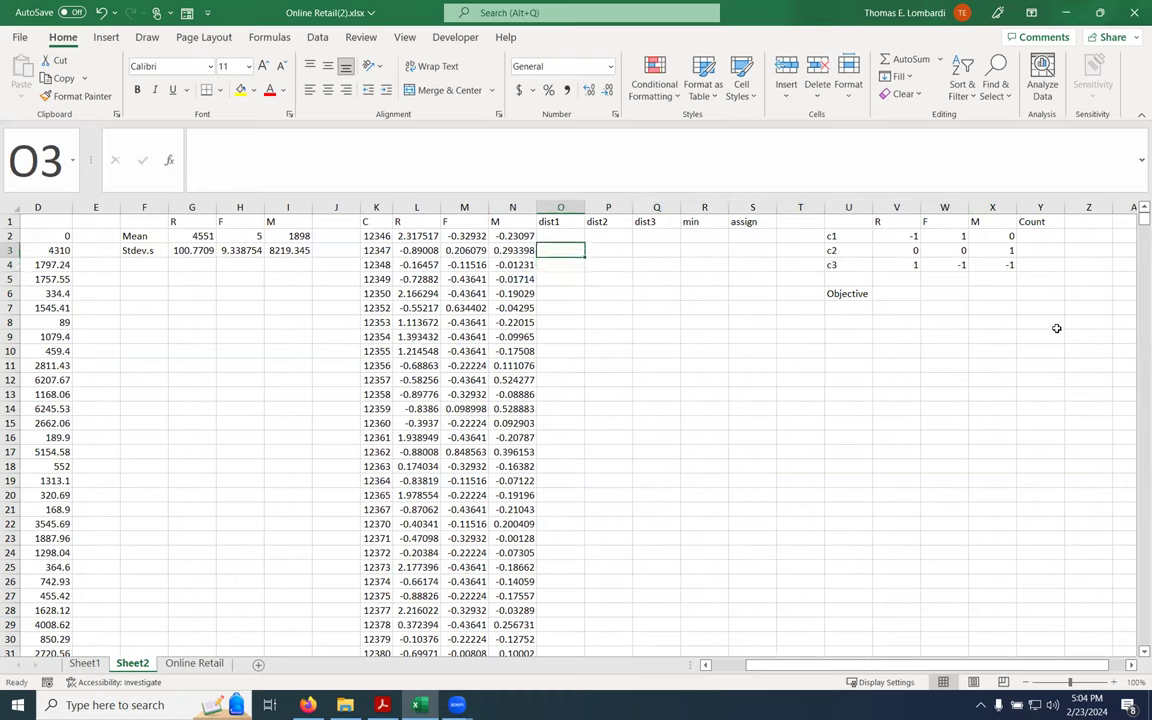
{"action": "key", "text": "Up"}
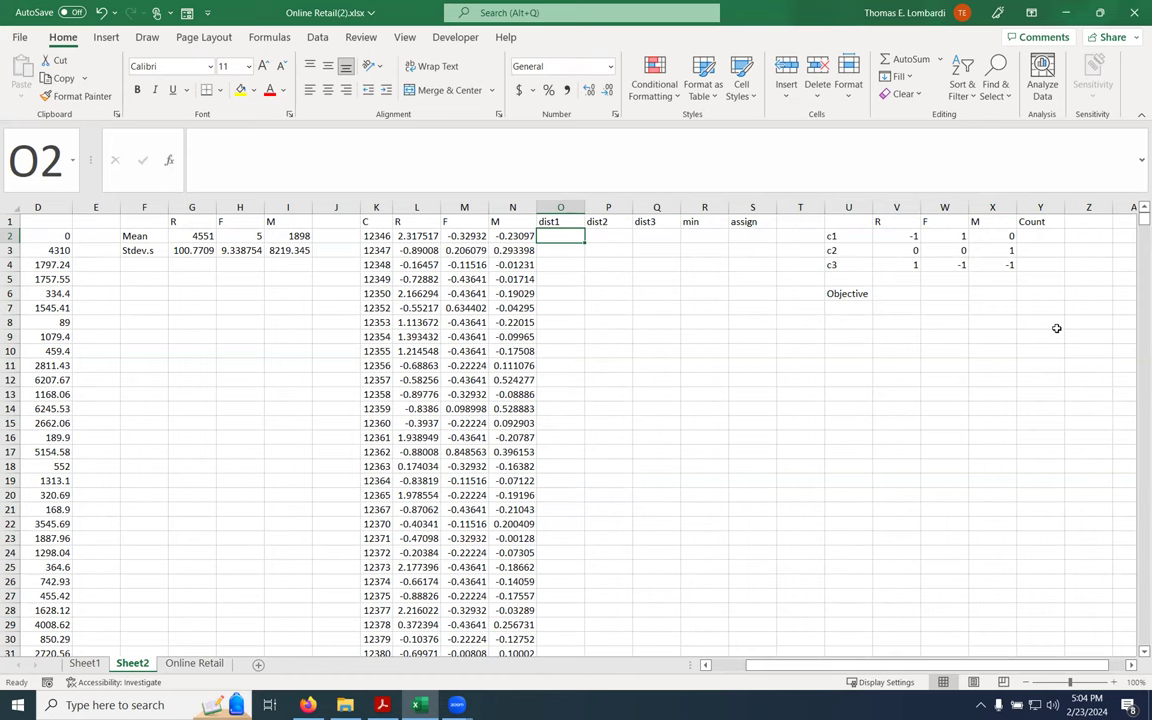
{"action": "left_click", "coordinate": [398, 154]}
{"action": "type", "text": "="}
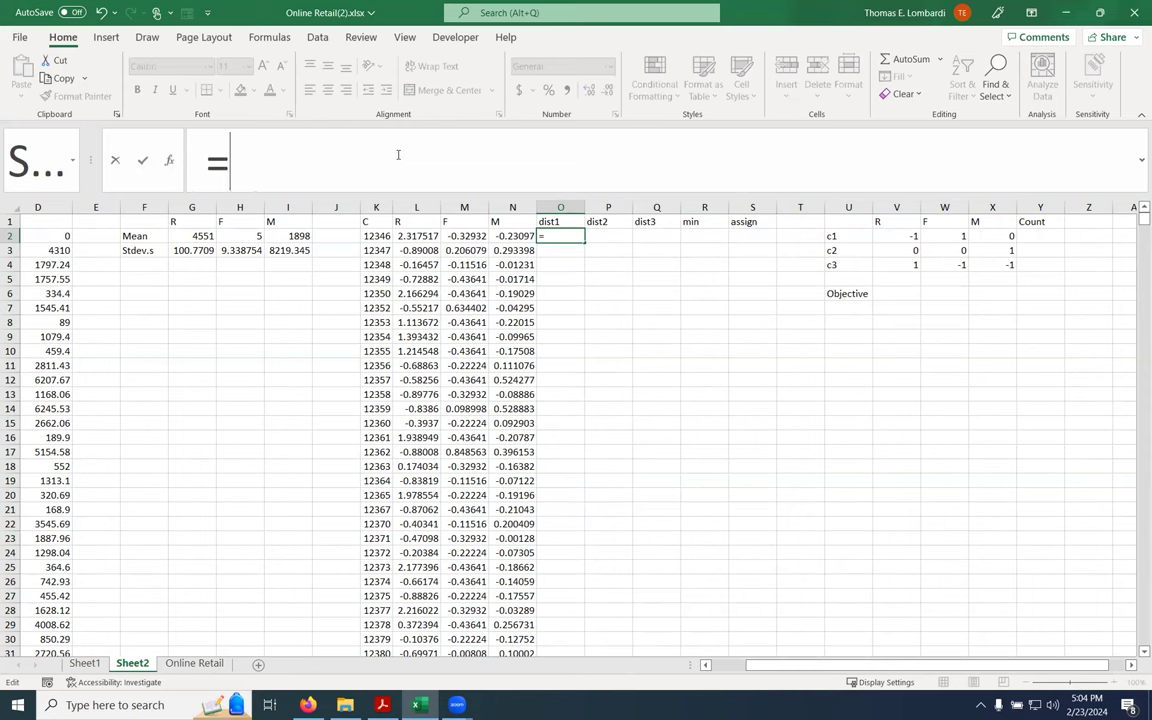
{"action": "type", "text": "sqrt("}
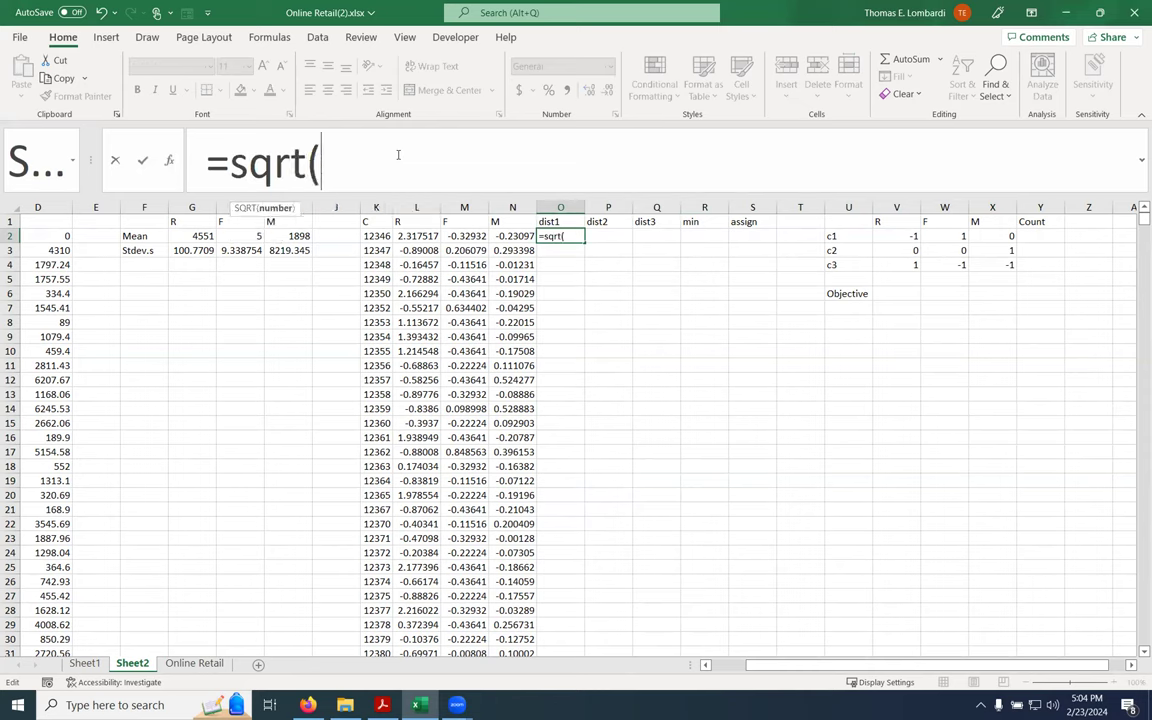
{"action": "type", "text": "("}
{"action": "left_click", "coordinate": [410, 235]}
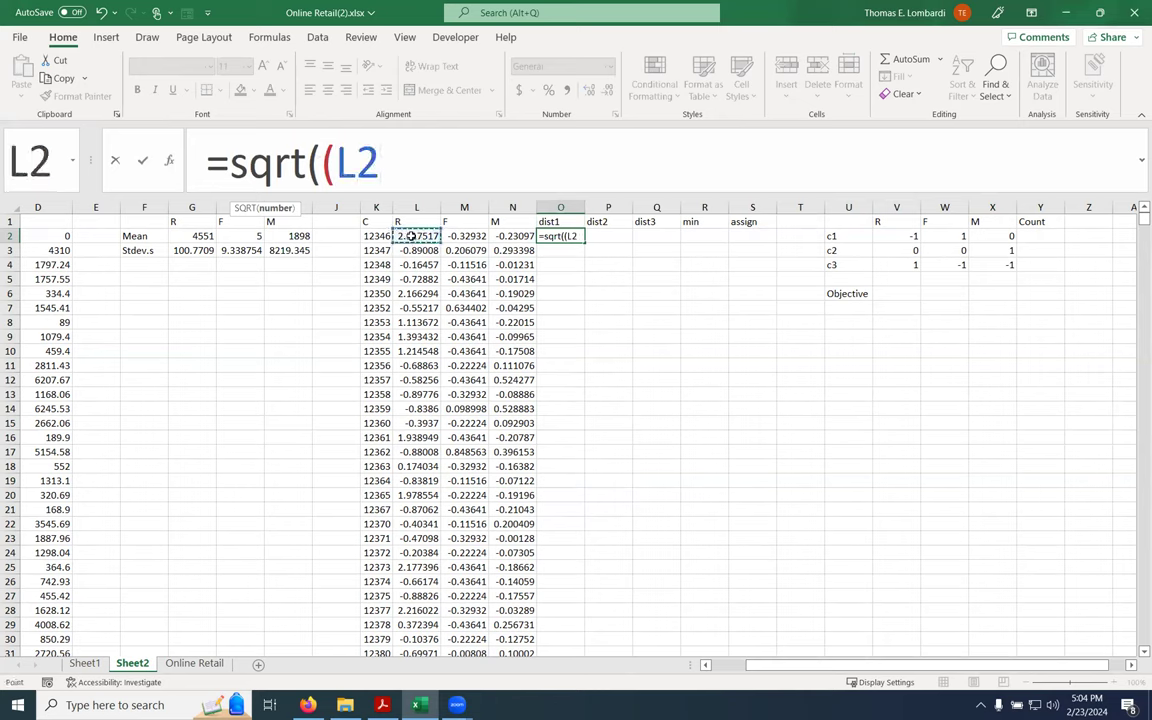
{"action": "type", "text": "-"}
{"action": "left_click", "coordinate": [896, 236]}
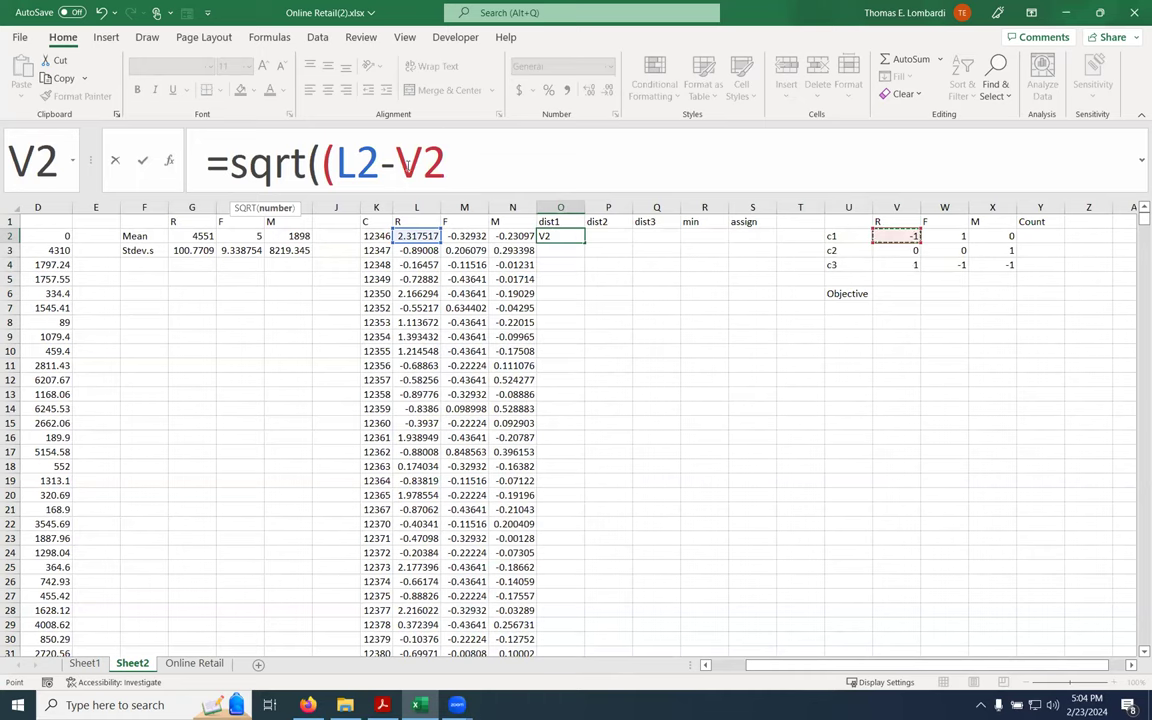
Make the V2 reference absolute as $V$2, square the R difference and open the second term with +(
{"action": "left_click", "coordinate": [399, 168]}
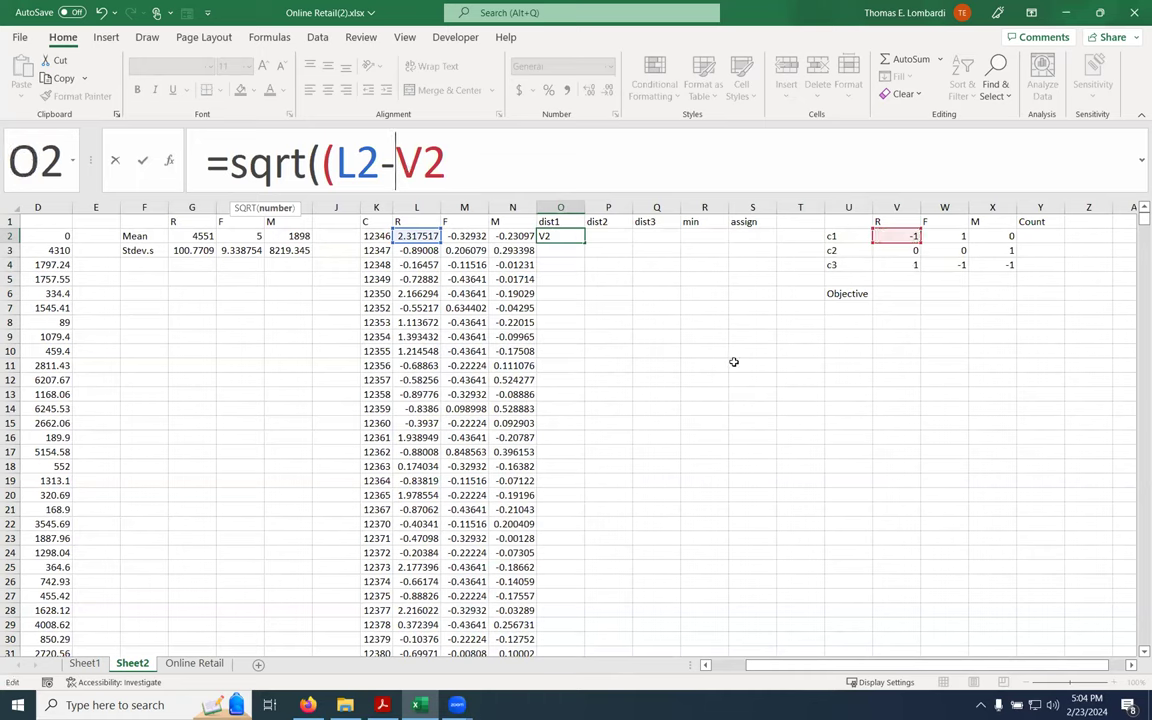
{"action": "type", "text": "$"}
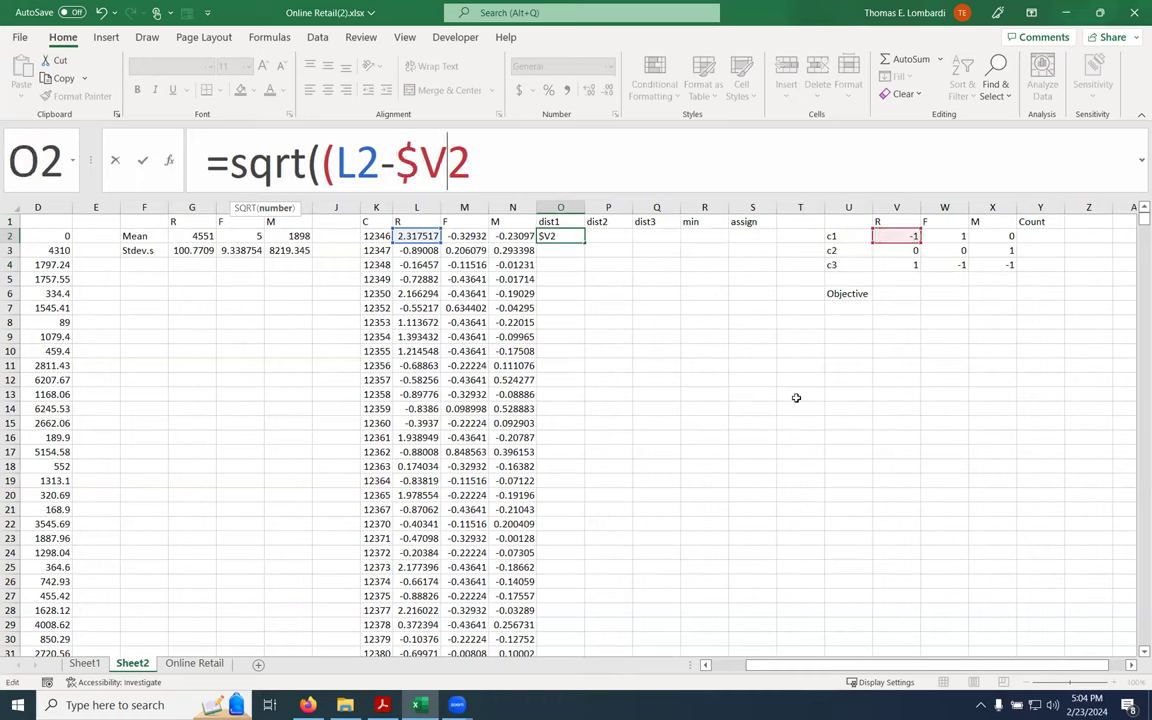
{"action": "key", "text": "Right"}
{"action": "type", "text": "$"}
{"action": "key", "text": "Right"}
{"action": "type", "text": ")^2+("}
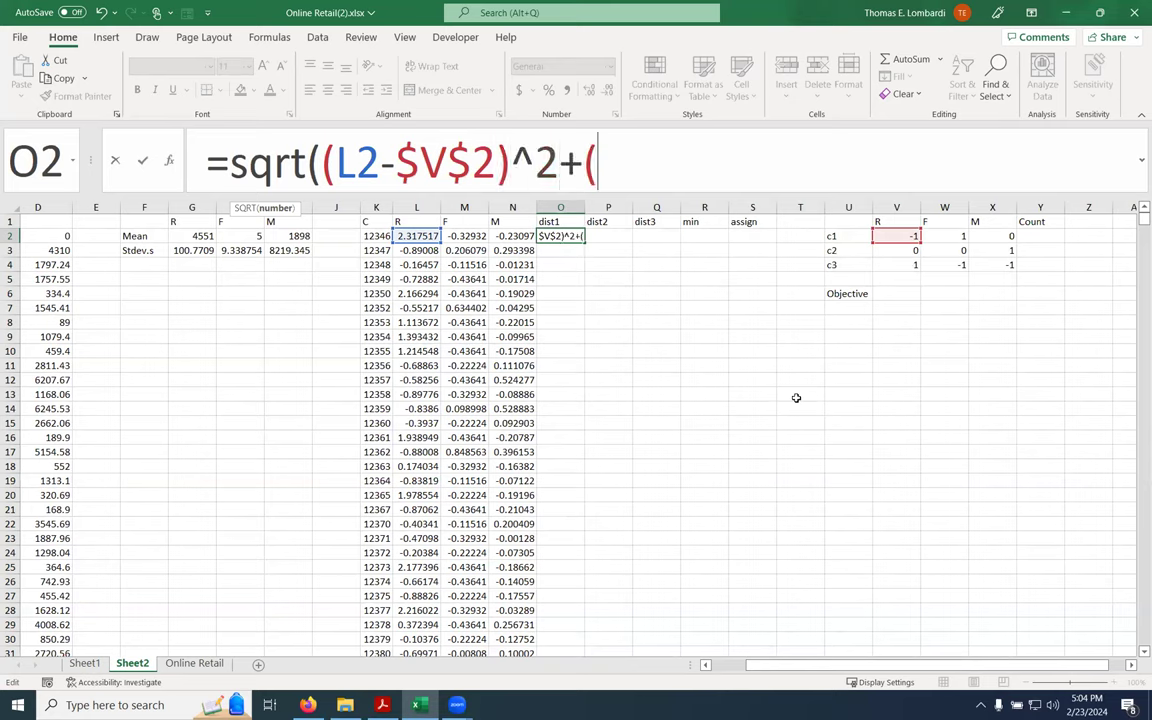
Complete the F term of the dist1 formula as (M2-$W$2)^2 with an absolute reference to c1's F value
{"action": "left_click", "coordinate": [468, 236]}
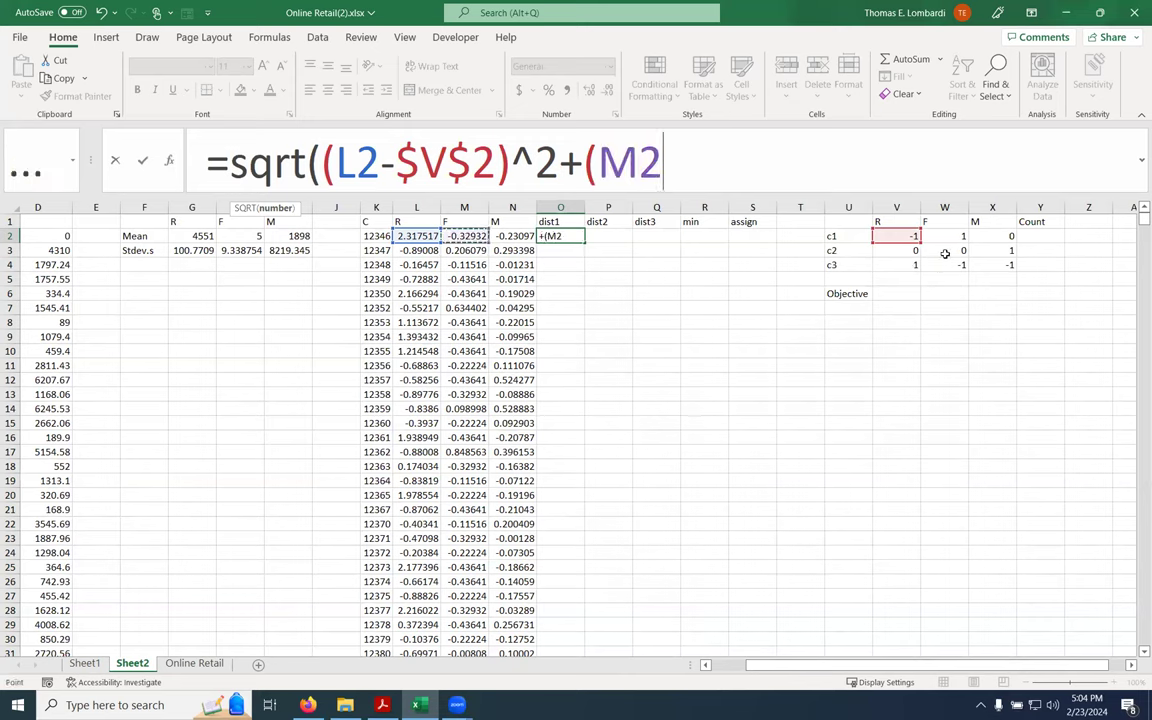
{"action": "type", "text": "-"}
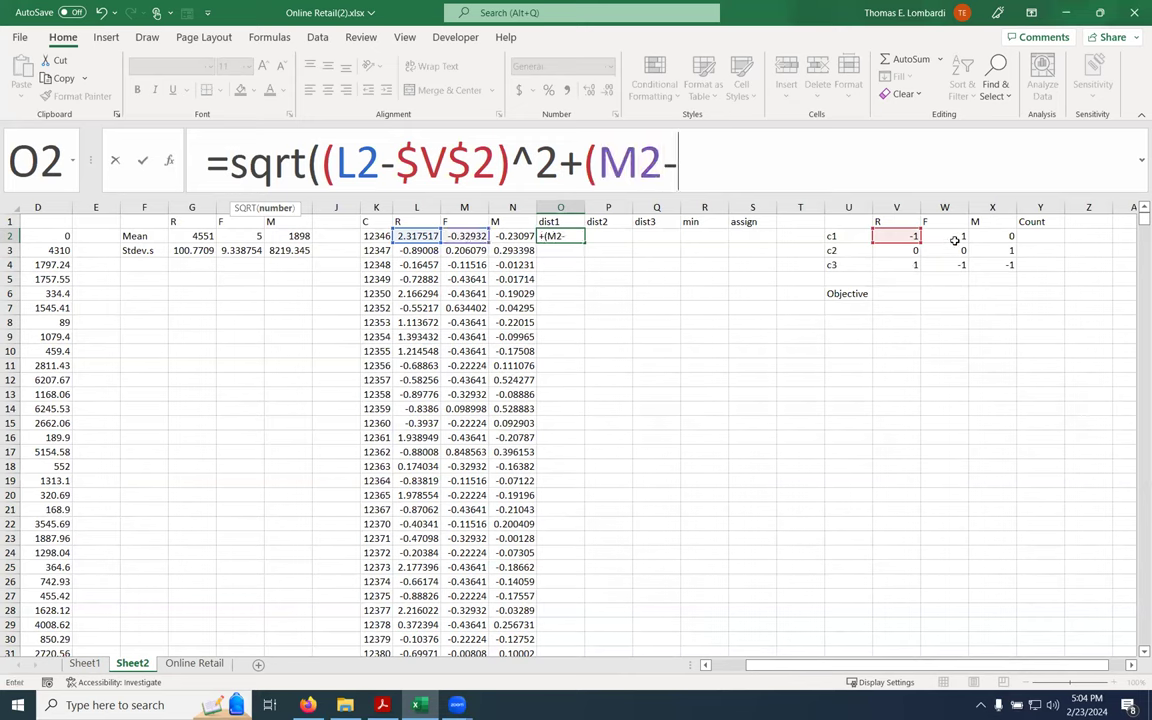
{"action": "left_click", "coordinate": [952, 237]}
{"action": "left_click", "coordinate": [686, 172]}
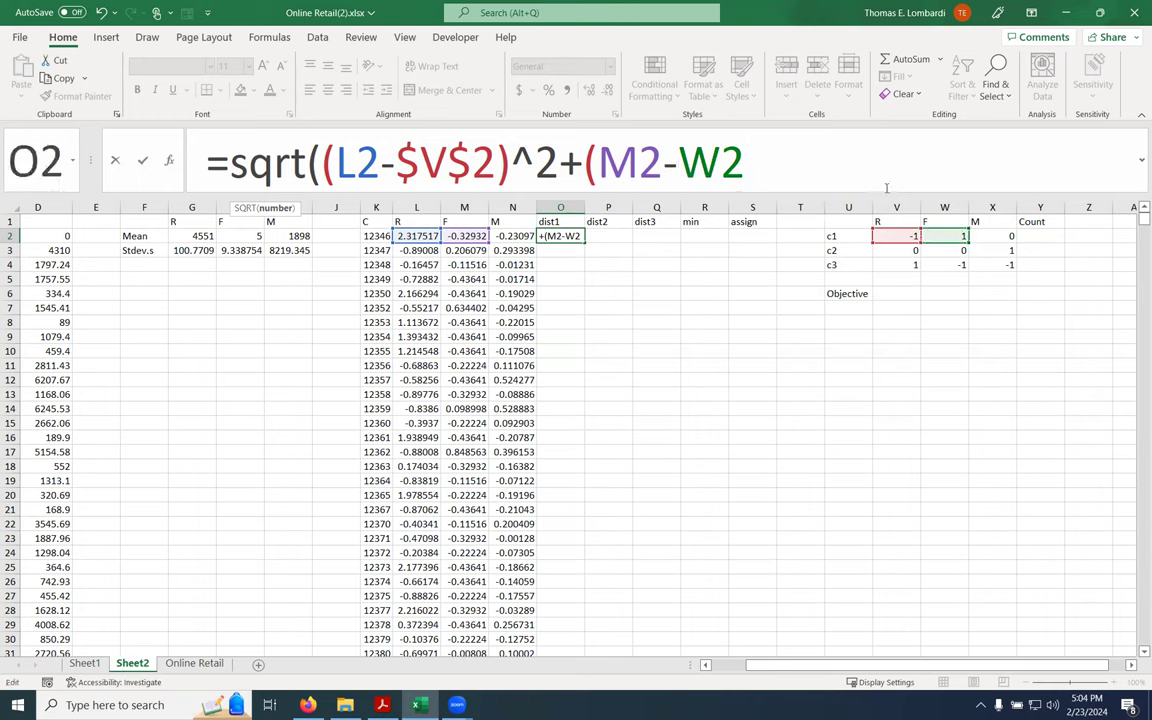
{"action": "type", "text": "$"}
{"action": "key", "text": "Right"}
{"action": "type", "text": "$"}
{"action": "key", "text": "Right"}
{"action": "type", "text": ")^2"}
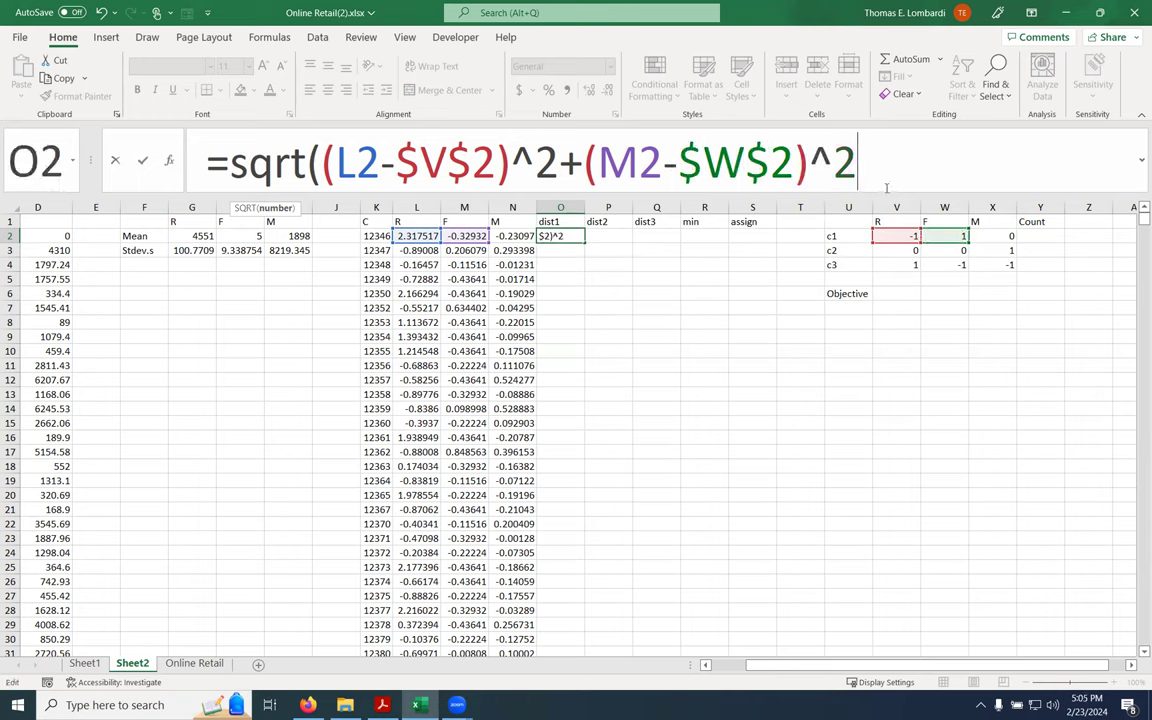
Add the M term +(N2-X2 to the dist1 formula, referencing c1's M value
{"action": "type", "text": "+("}
{"action": "left_click", "coordinate": [513, 236]}
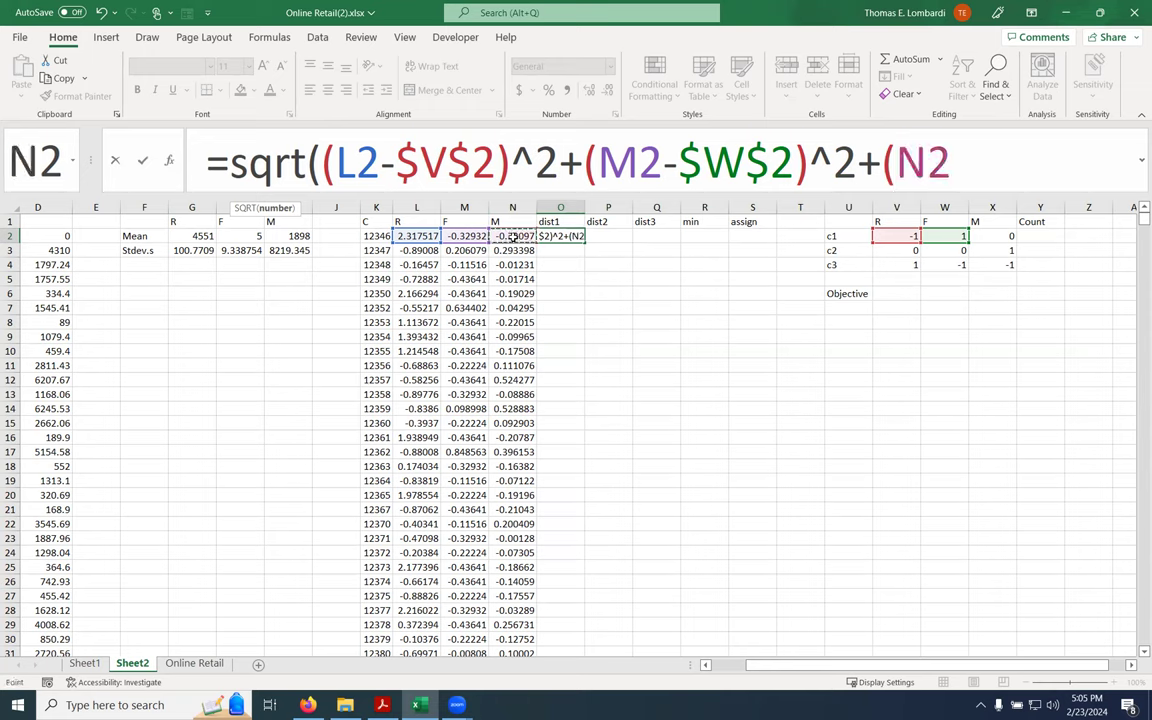
{"action": "type", "text": "-"}
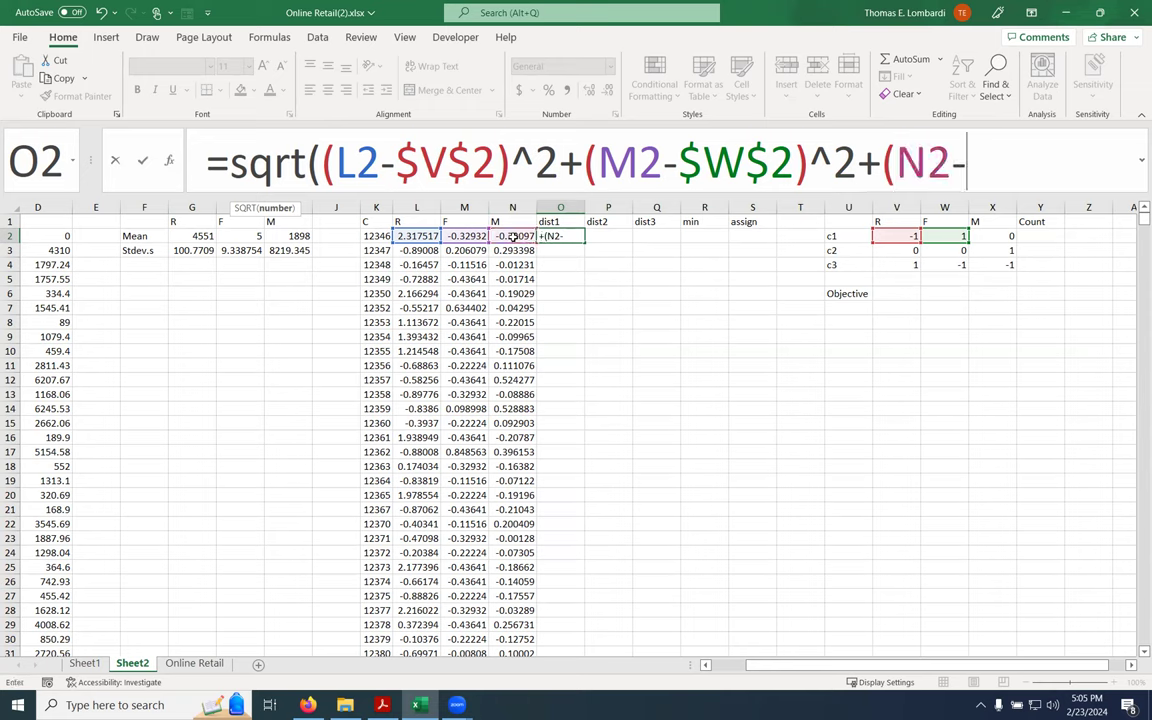
{"action": "left_click", "coordinate": [988, 236]}
{"action": "left_click", "coordinate": [968, 160]}
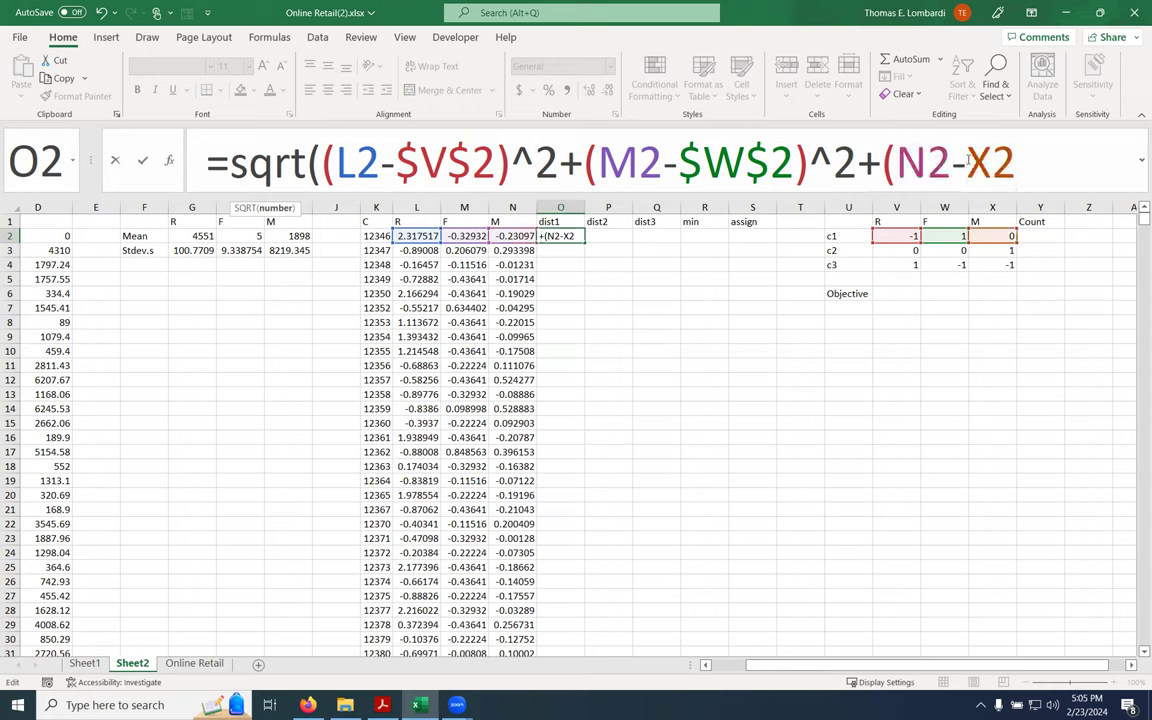
Complete the dist1 formula in O2 with the absolute reference $X$2, squaring the last term and closing the square root
{"action": "type", "text": "$"}
{"action": "key", "text": "Right"}
{"action": "type", "text": "$"}
{"action": "key", "text": "Right"}
{"action": "type", "text": ")^2)"}
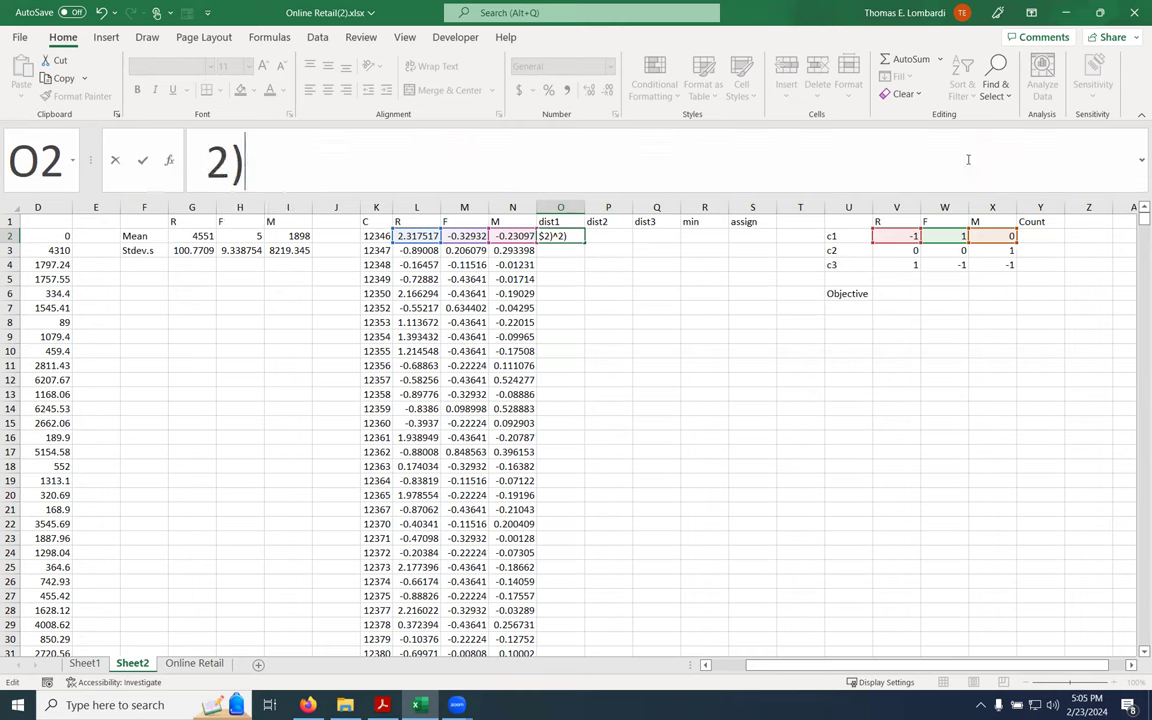
{"action": "left_click", "coordinate": [140, 169]}
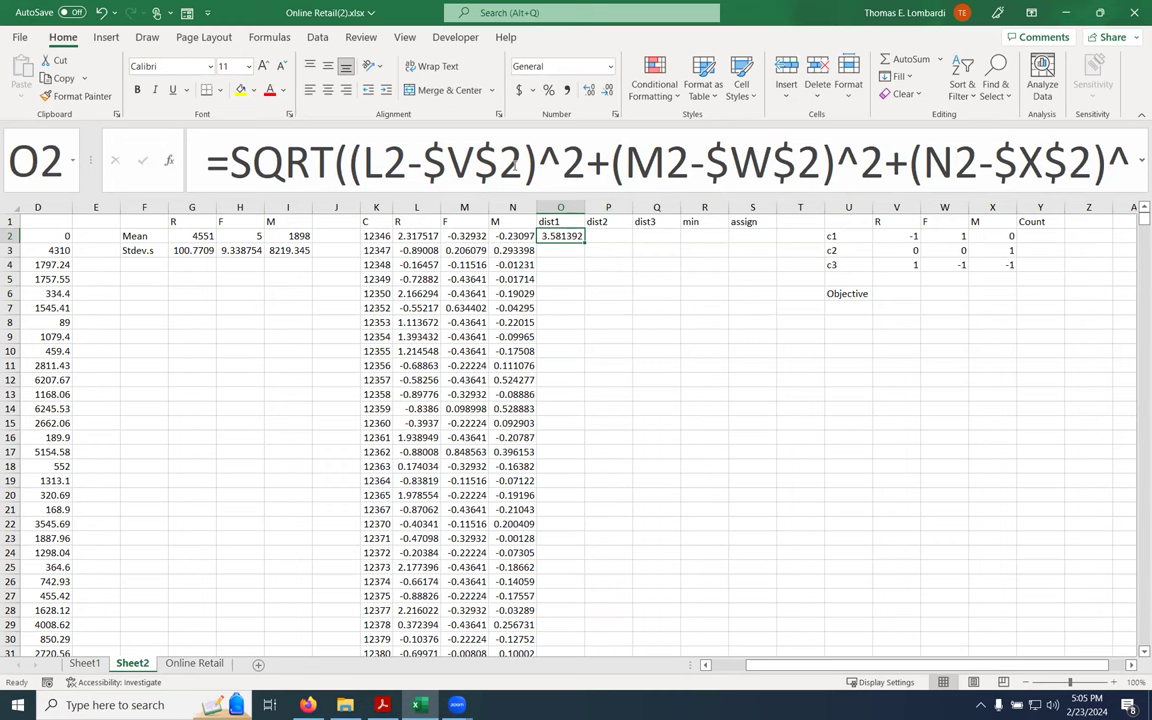
Lock columns L, M and N in the O2 distance formula as $L2, $M2 and $N2, and copy it across to P2:Q2
{"action": "left_click", "coordinate": [471, 160]}
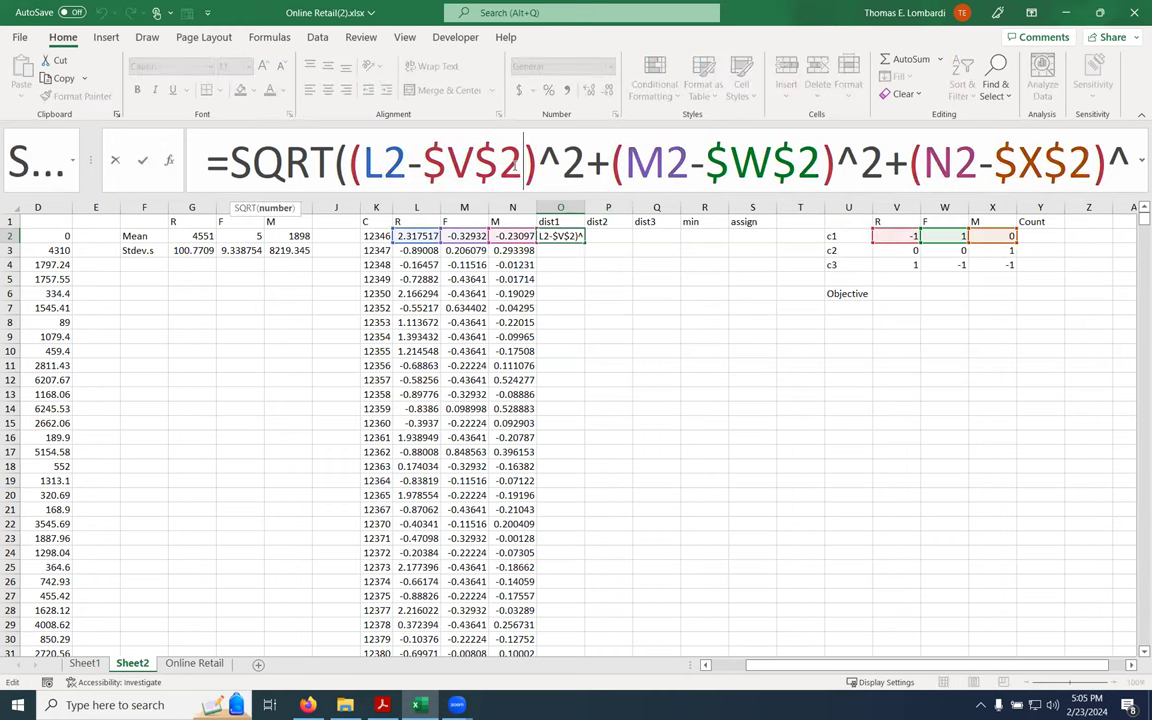
{"action": "left_click", "coordinate": [143, 160]}
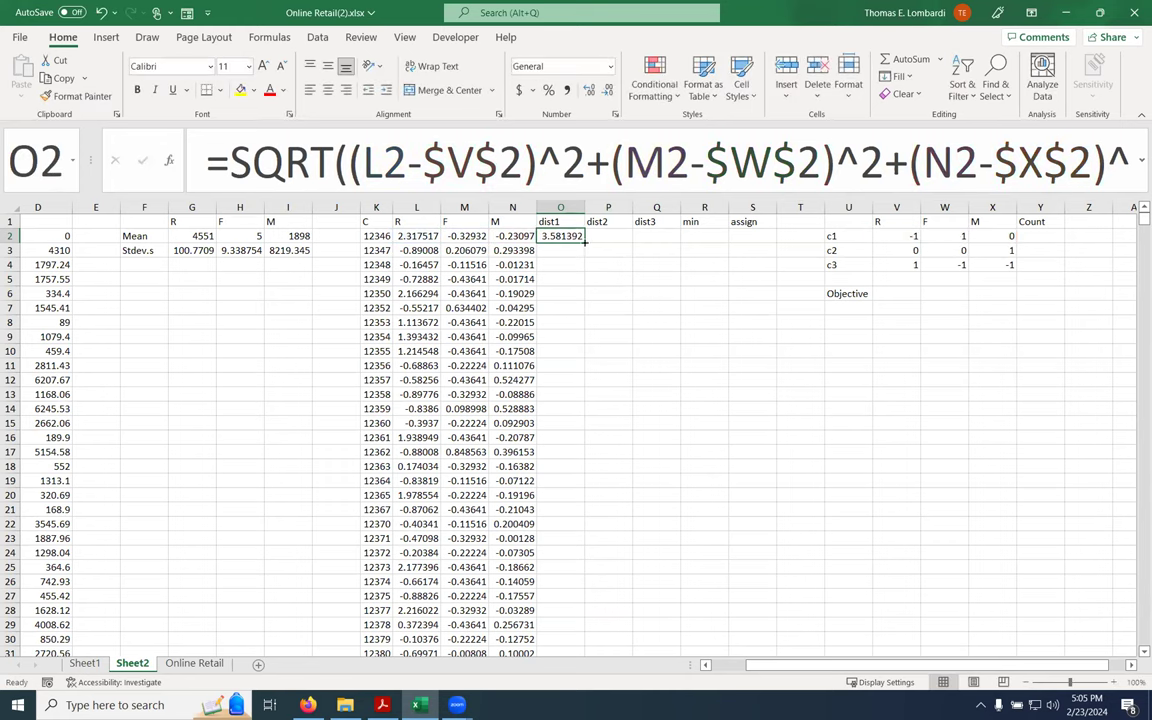
{"action": "left_click_drag", "start_coordinate": [585, 243], "coordinate": [585, 243]}
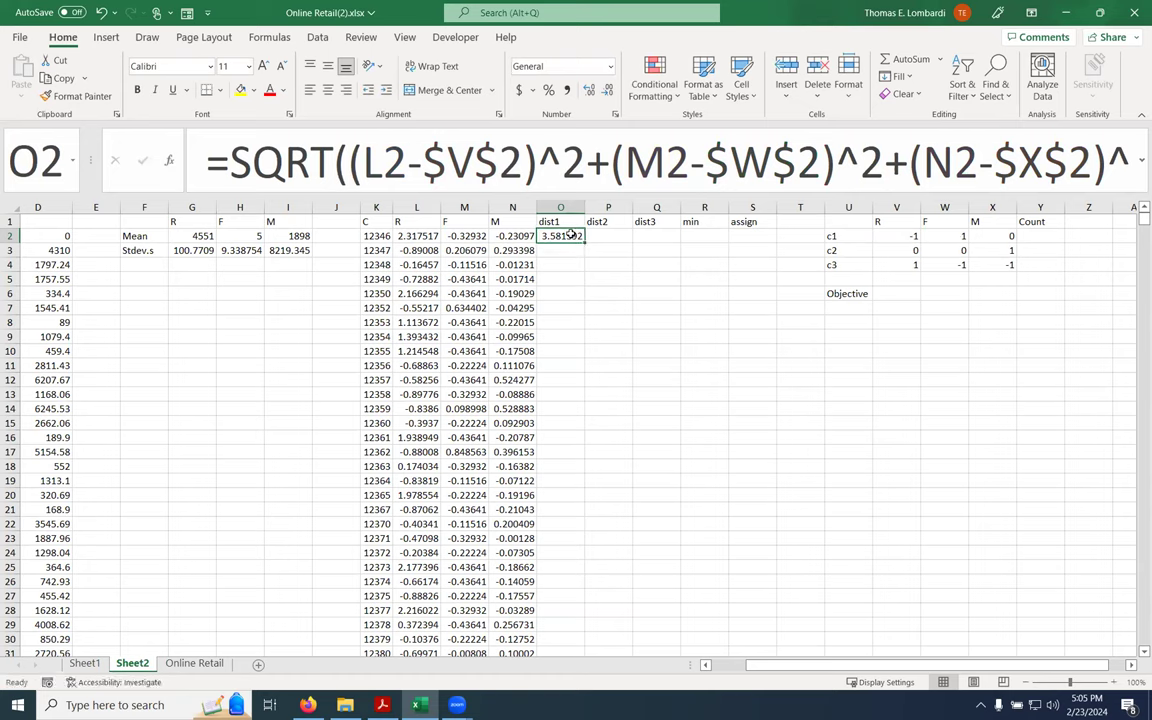
{"action": "left_click", "coordinate": [363, 162]}
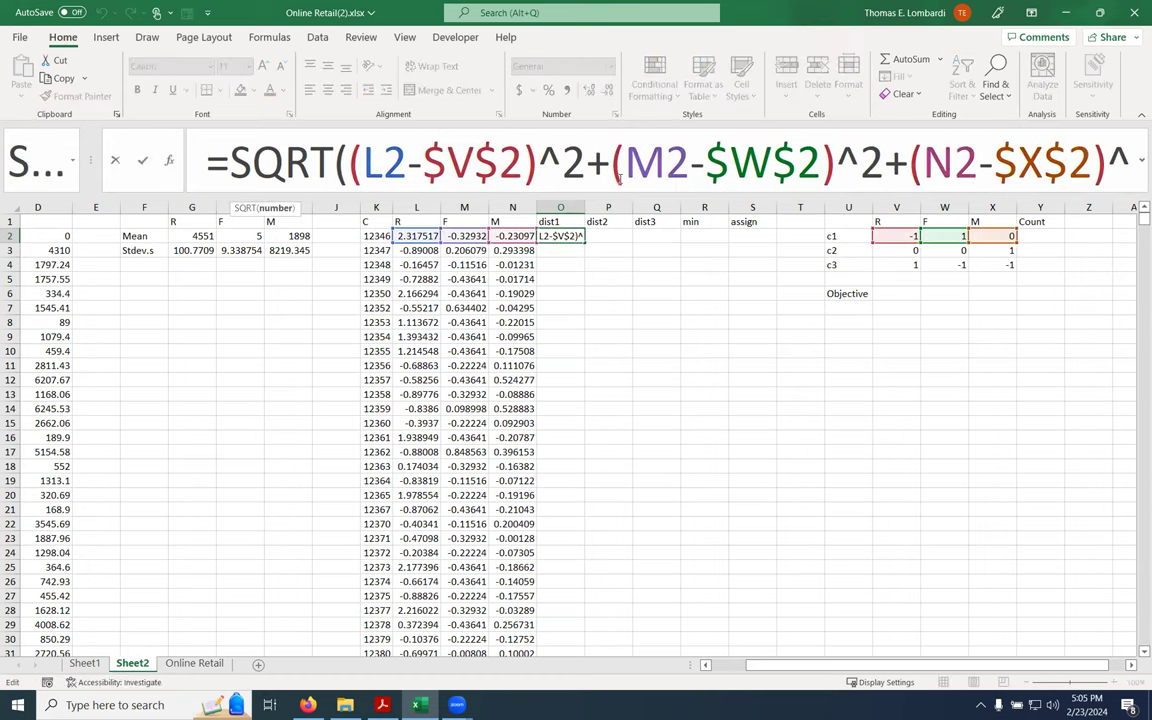
{"action": "type", "text": "$"}
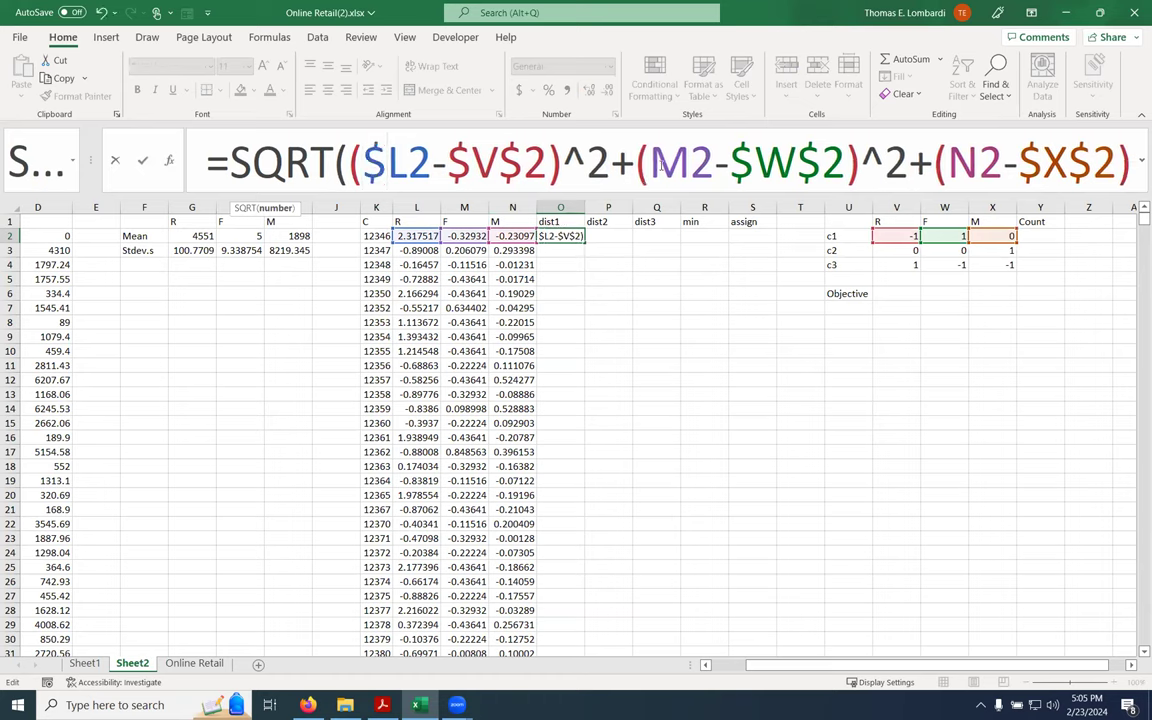
{"action": "left_click", "coordinate": [647, 152]}
{"action": "type", "text": "$"}
{"action": "left_click", "coordinate": [973, 154]}
{"action": "type", "text": "$"}
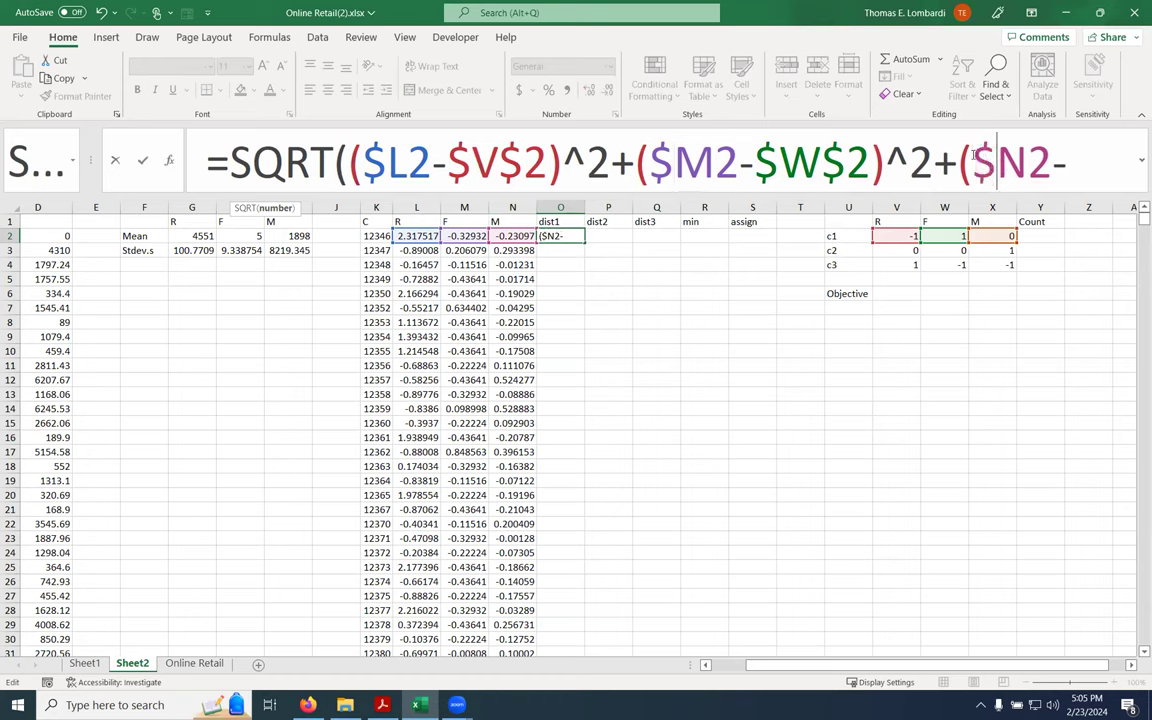
{"action": "left_click", "coordinate": [142, 160]}
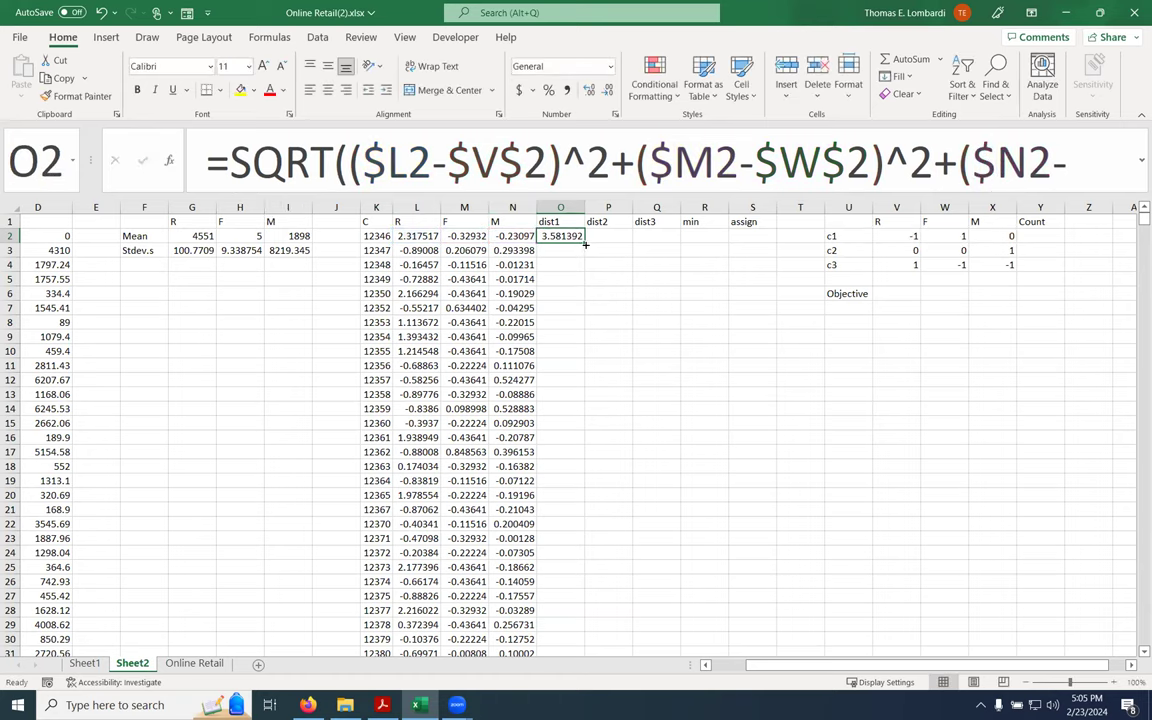
{"action": "left_click_drag", "start_coordinate": [585, 243], "coordinate": [657, 240]}
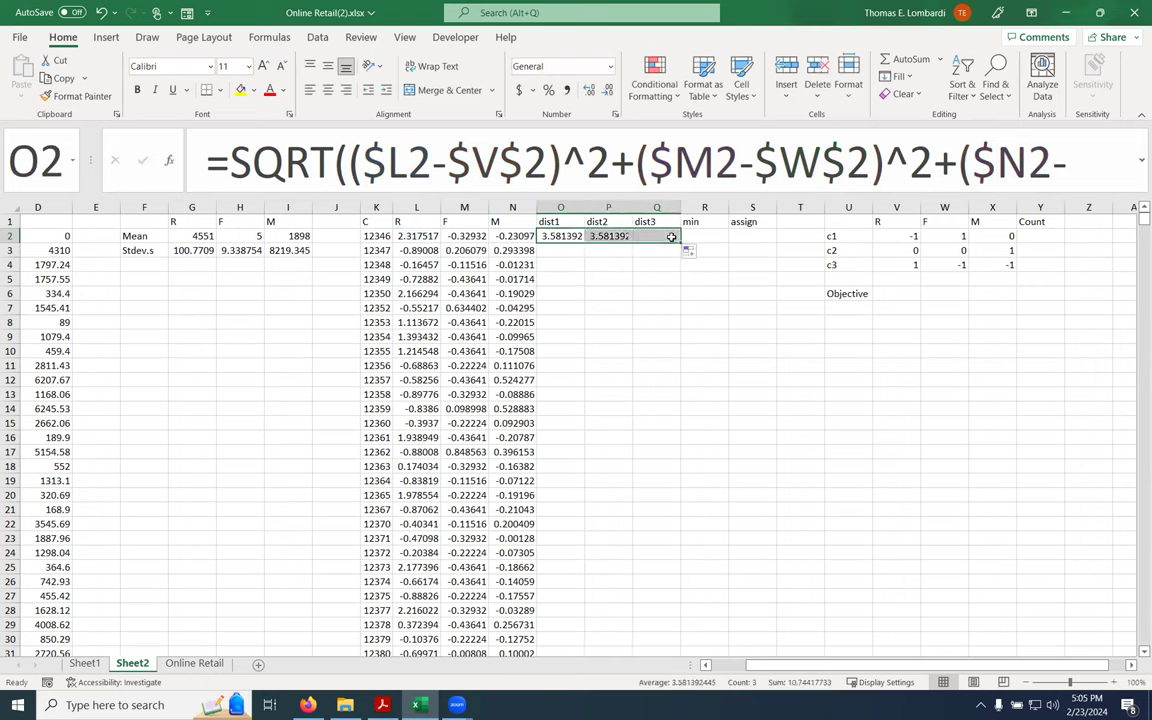
Change the dist2 formula in P2 to use the c2 centroid references $V$3, $W$3 and $X$3
{"action": "left_click", "coordinate": [601, 236]}
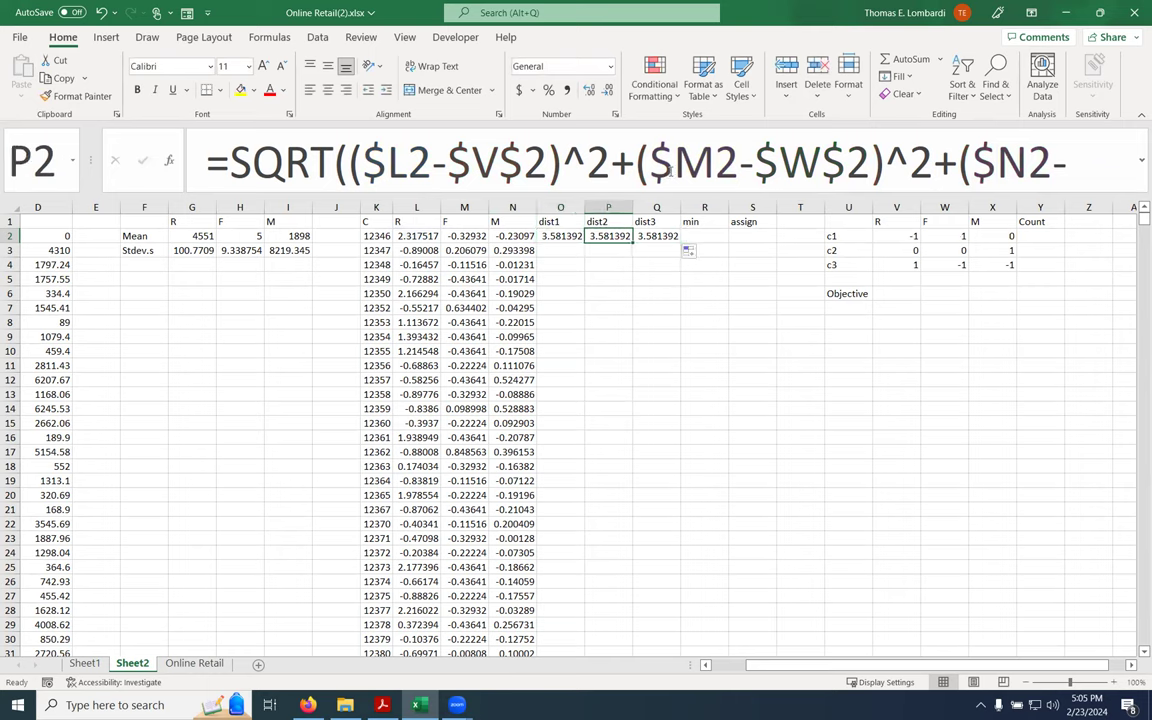
{"action": "left_click", "coordinate": [672, 165]}
{"action": "key", "text": "Left"}
{"action": "key", "text": "Left"}
{"action": "key", "text": "Left"}
{"action": "key", "text": "Left"}
{"action": "key", "text": "Left"}
{"action": "key", "text": "BackSpace"}
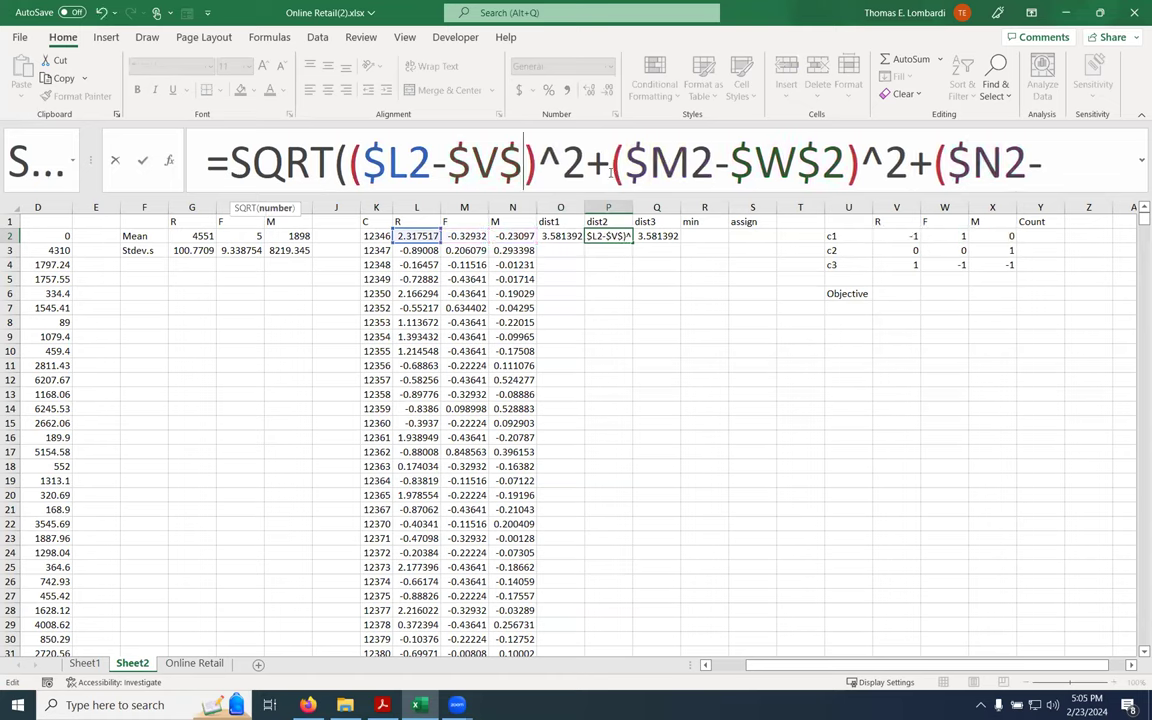
{"action": "type", "text": "3"}
{"action": "key", "text": "Right"}
{"action": "key", "text": "Right"}
{"action": "key", "text": "Right"}
{"action": "key", "text": "Right"}
{"action": "key", "text": "Right"}
{"action": "key", "text": "Right"}
{"action": "key", "text": "Right"}
{"action": "key", "text": "Right"}
{"action": "key", "text": "Right"}
{"action": "key", "text": "Right"}
{"action": "key", "text": "Right"}
{"action": "key", "text": "Right"}
{"action": "key", "text": "Right"}
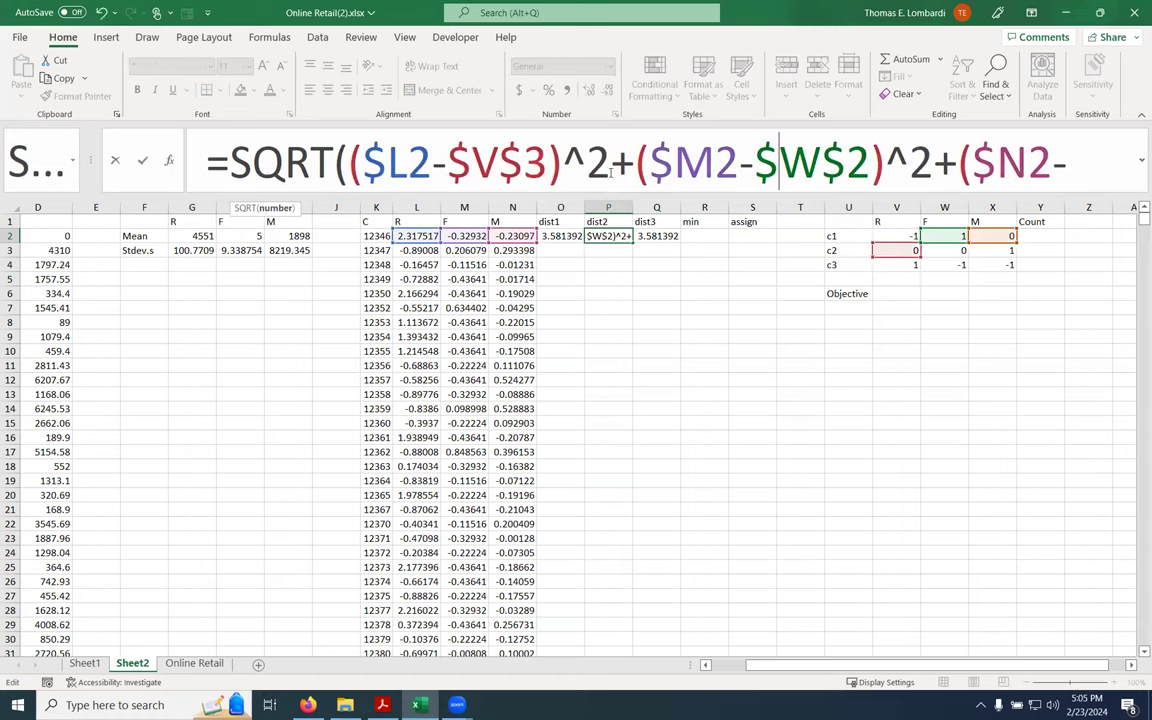
{"action": "key", "text": "BackSpace"}
{"action": "type", "text": "3"}
{"action": "key", "text": "Right"}
{"action": "key", "text": "Right"}
{"action": "key", "text": "Right"}
{"action": "key", "text": "Right"}
{"action": "key", "text": "Right"}
{"action": "key", "text": "Right"}
{"action": "key", "text": "Right"}
{"action": "key", "text": "Right"}
{"action": "key", "text": "Right"}
{"action": "key", "text": "Right"}
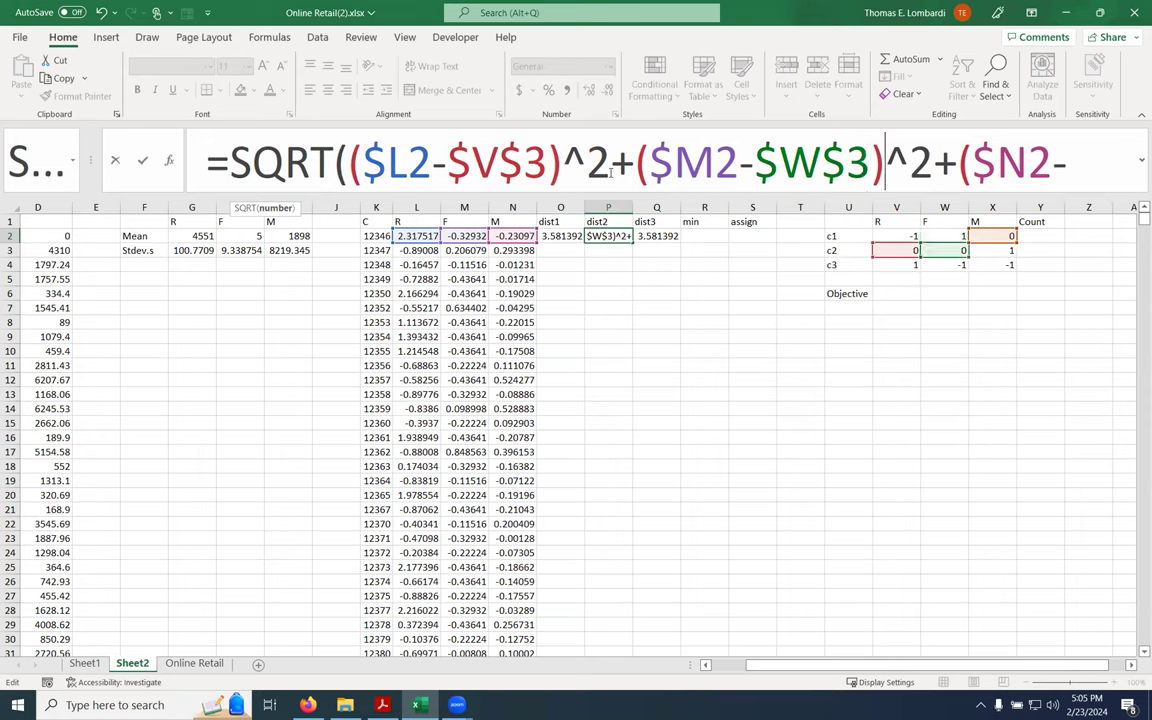
{"action": "key", "text": "Right"}
{"action": "key", "text": "Right"}
{"action": "key", "text": "Right"}
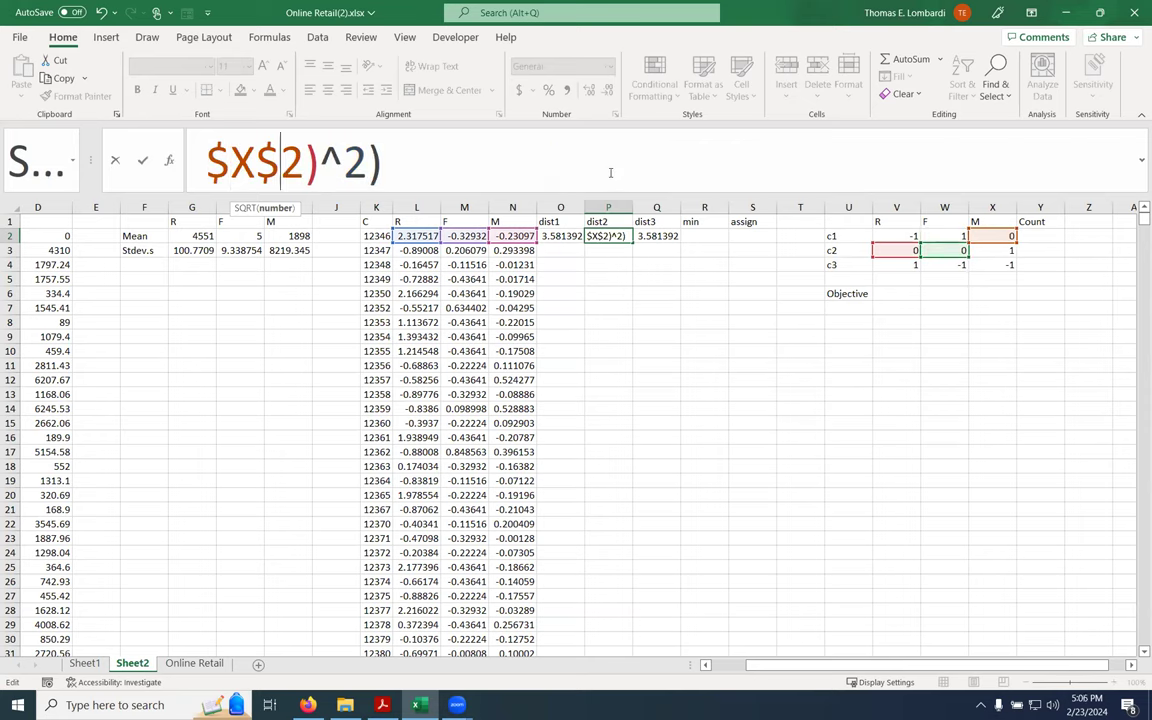
{"action": "key", "text": "BackSpace"}
{"action": "type", "text": "3"}
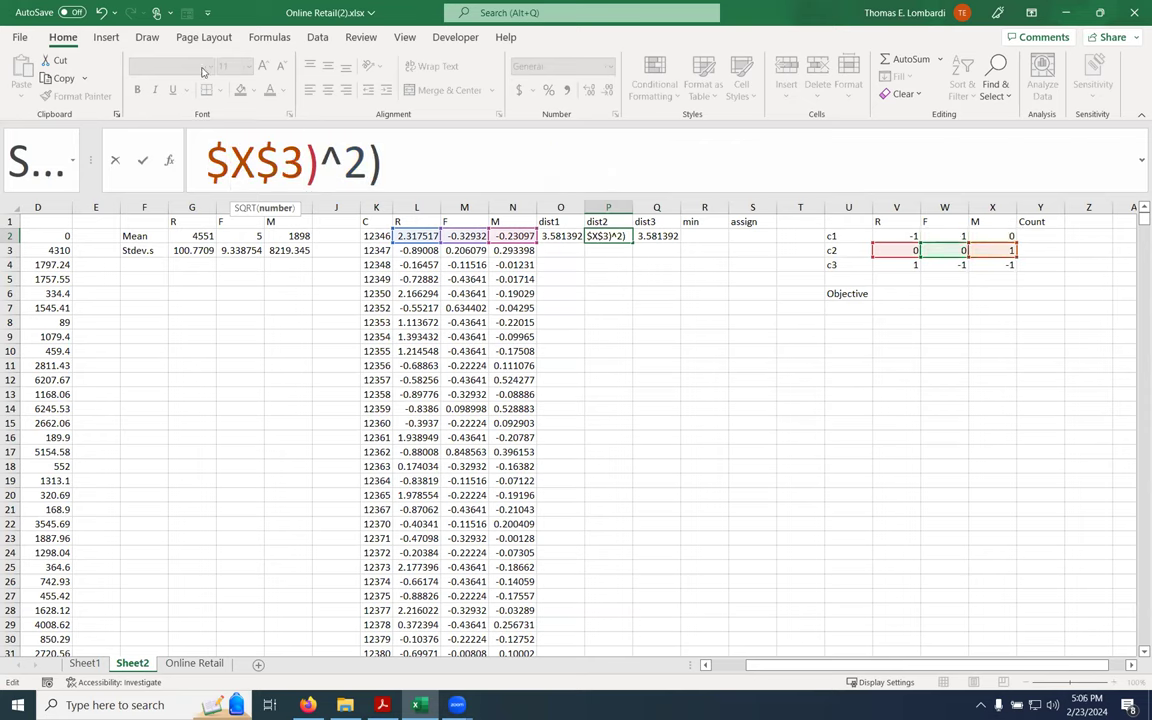
{"action": "left_click", "coordinate": [143, 160]}
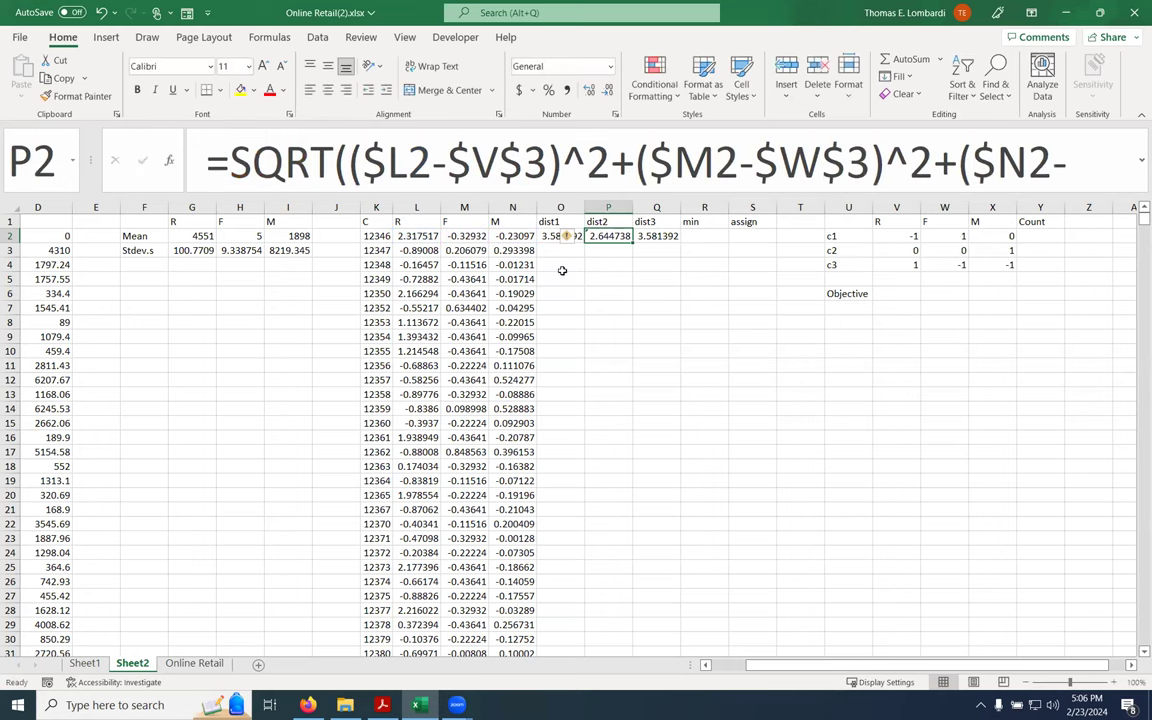
Change the dist3 formula in Q2 to use the c3 centroid references $V$4, $W$4 and $X$4
{"action": "left_click", "coordinate": [655, 236]}
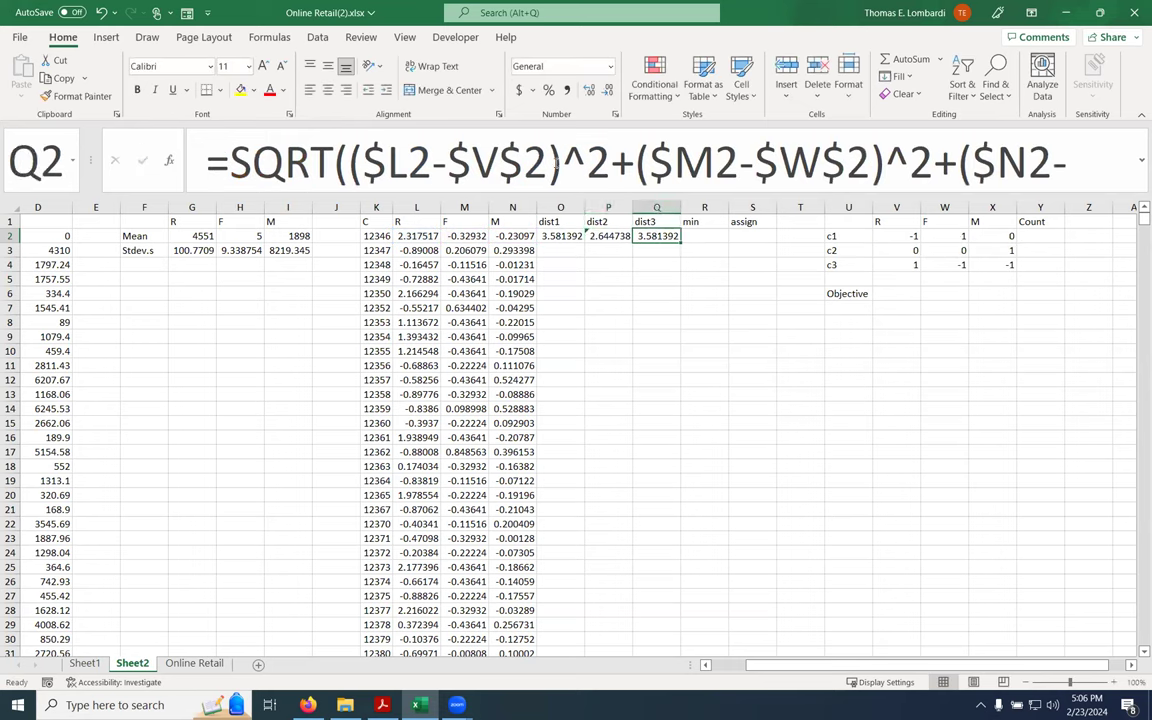
{"action": "left_click", "coordinate": [556, 165]}
{"action": "key", "text": "BackSpace"}
{"action": "type", "text": "4"}
{"action": "key", "text": "Right"}
{"action": "key", "text": "Right"}
{"action": "key", "text": "Right"}
{"action": "key", "text": "Right"}
{"action": "key", "text": "Right"}
{"action": "key", "text": "Right"}
{"action": "key", "text": "Right"}
{"action": "key", "text": "Right"}
{"action": "key", "text": "Right"}
{"action": "key", "text": "Right"}
{"action": "key", "text": "Right"}
{"action": "key", "text": "Right"}
{"action": "key", "text": "Right"}
{"action": "key", "text": "BackSpace"}
{"action": "type", "text": "4"}
{"action": "key", "text": "Right"}
{"action": "key", "text": "Right"}
{"action": "key", "text": "Right"}
{"action": "key", "text": "Right"}
{"action": "key", "text": "Right"}
{"action": "key", "text": "Right"}
{"action": "key", "text": "Right"}
{"action": "key", "text": "Right"}
{"action": "key", "text": "Right"}
{"action": "key", "text": "Right"}
{"action": "key", "text": "Right"}
{"action": "key", "text": "Right"}
{"action": "key", "text": "Right"}
{"action": "key", "text": "BackSpace"}
{"action": "type", "text": "4"}
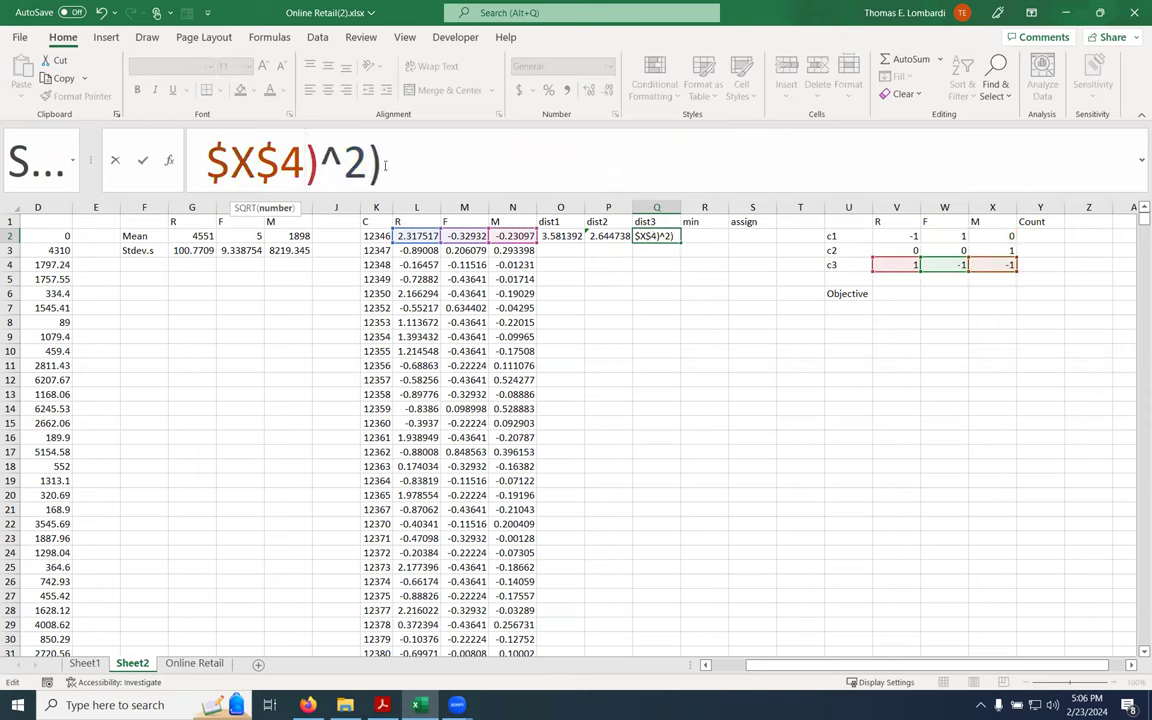
{"action": "left_click", "coordinate": [143, 161]}
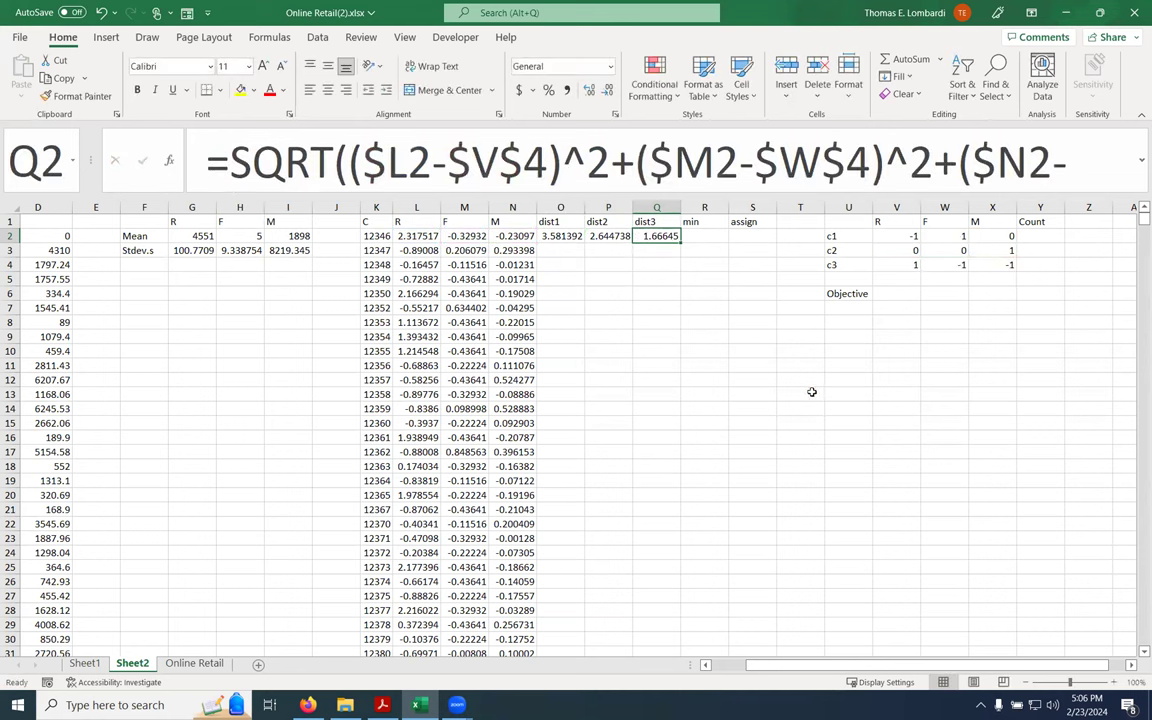
Fill the dist1, dist2 and dist3 formulas from O2, P2 and Q2 down for all customers
{"action": "left_click", "coordinate": [563, 236]}
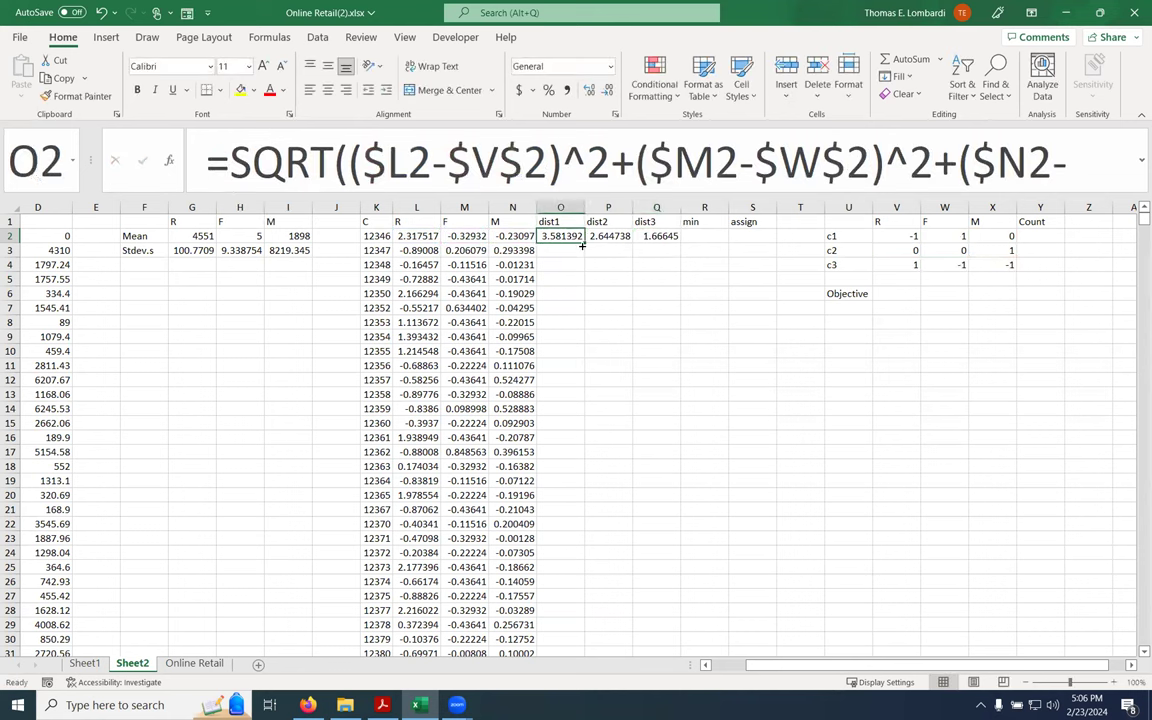
{"action": "double_click", "coordinate": [585, 243]}
{"action": "left_click", "coordinate": [628, 238]}
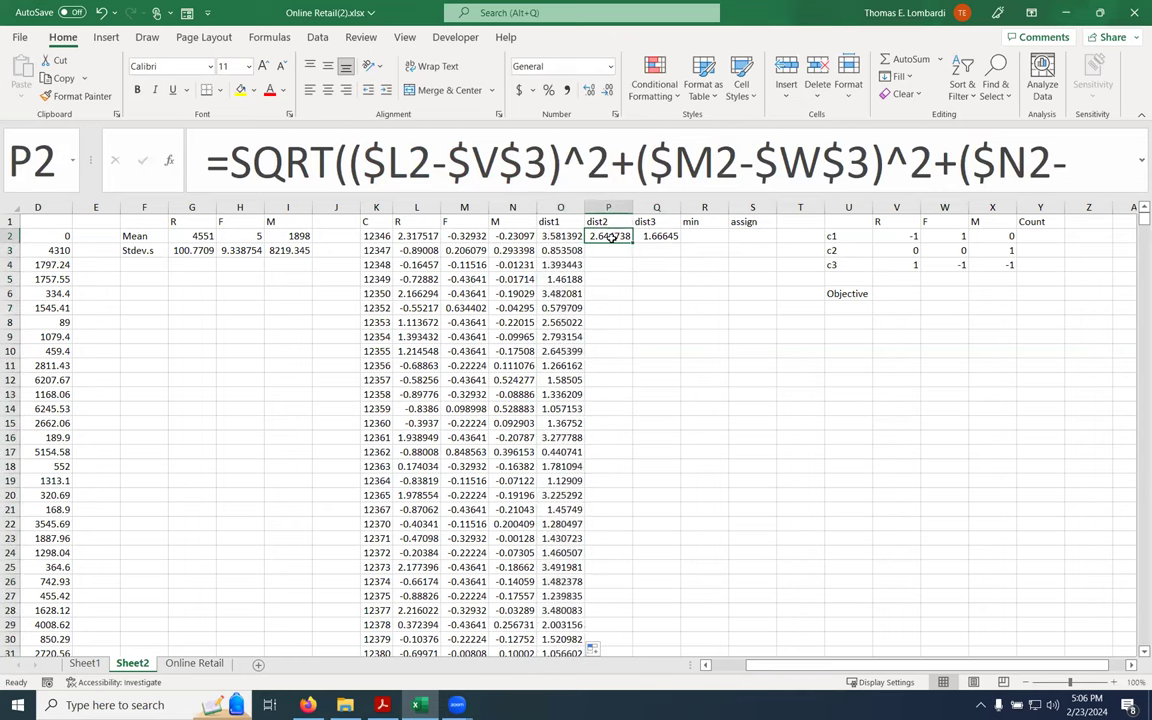
{"action": "double_click", "coordinate": [631, 242]}
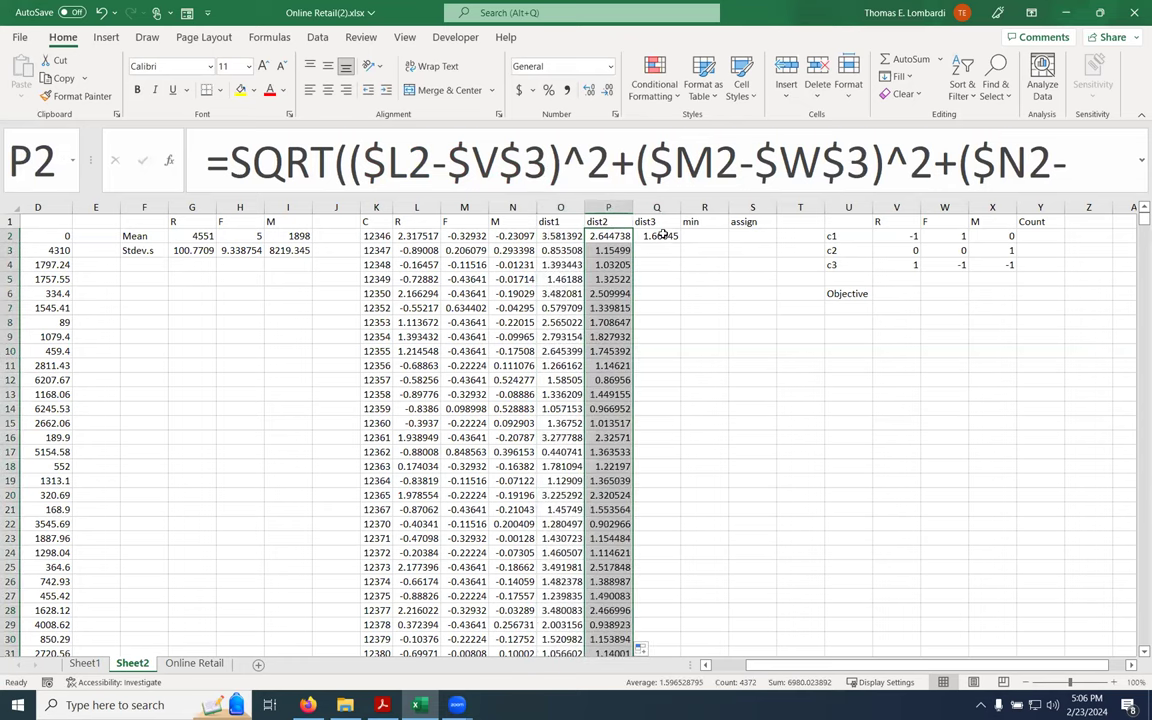
{"action": "left_click", "coordinate": [660, 236]}
{"action": "double_click", "coordinate": [680, 243]}
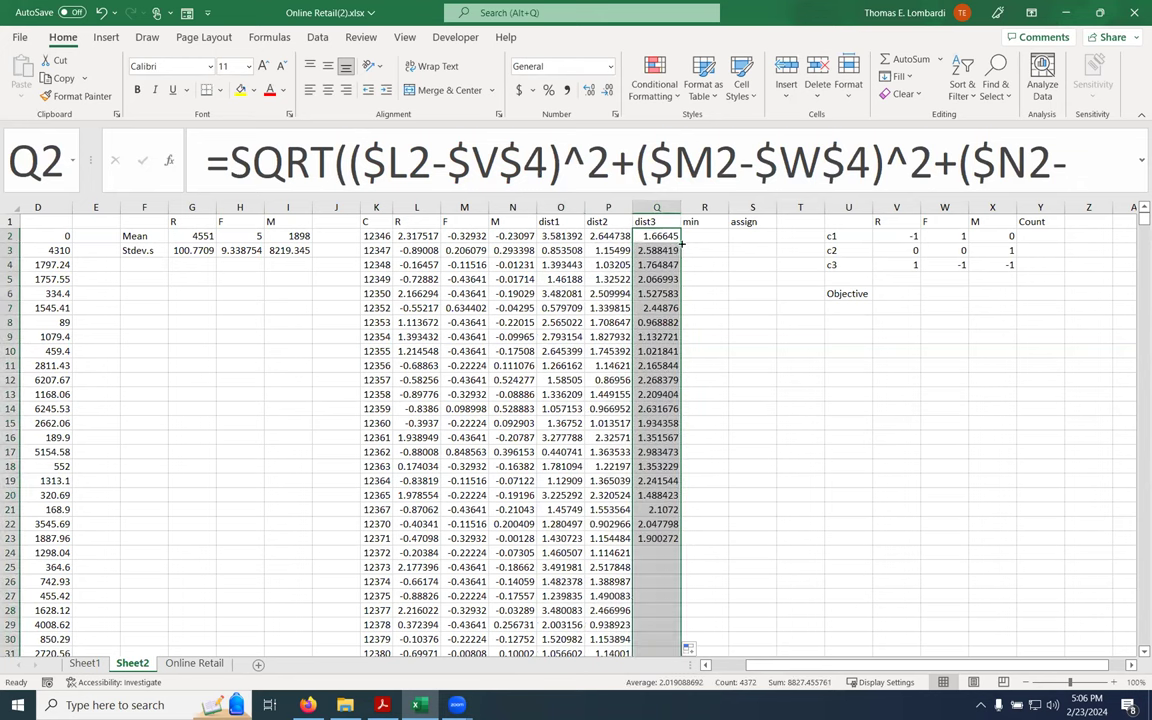
Check the cell references of the copied distance formulas in O3, P4 and Q5
{"action": "left_click", "coordinate": [555, 250]}
{"action": "left_click", "coordinate": [515, 150]}
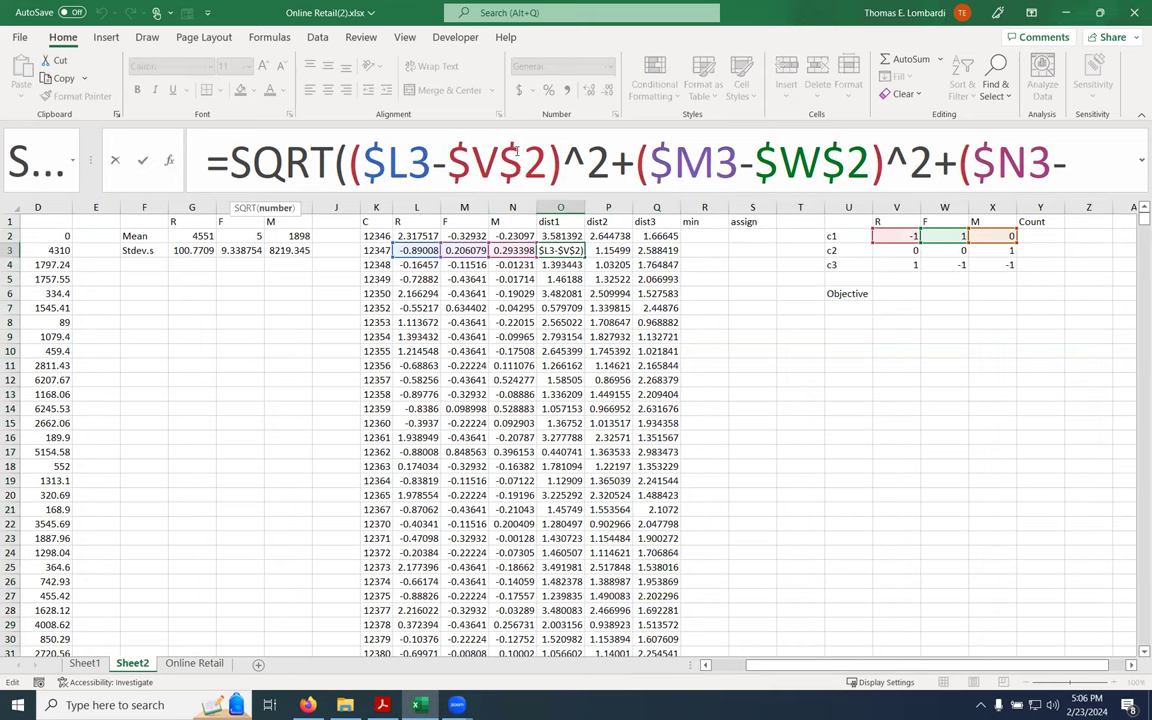
{"action": "left_click", "coordinate": [142, 160]}
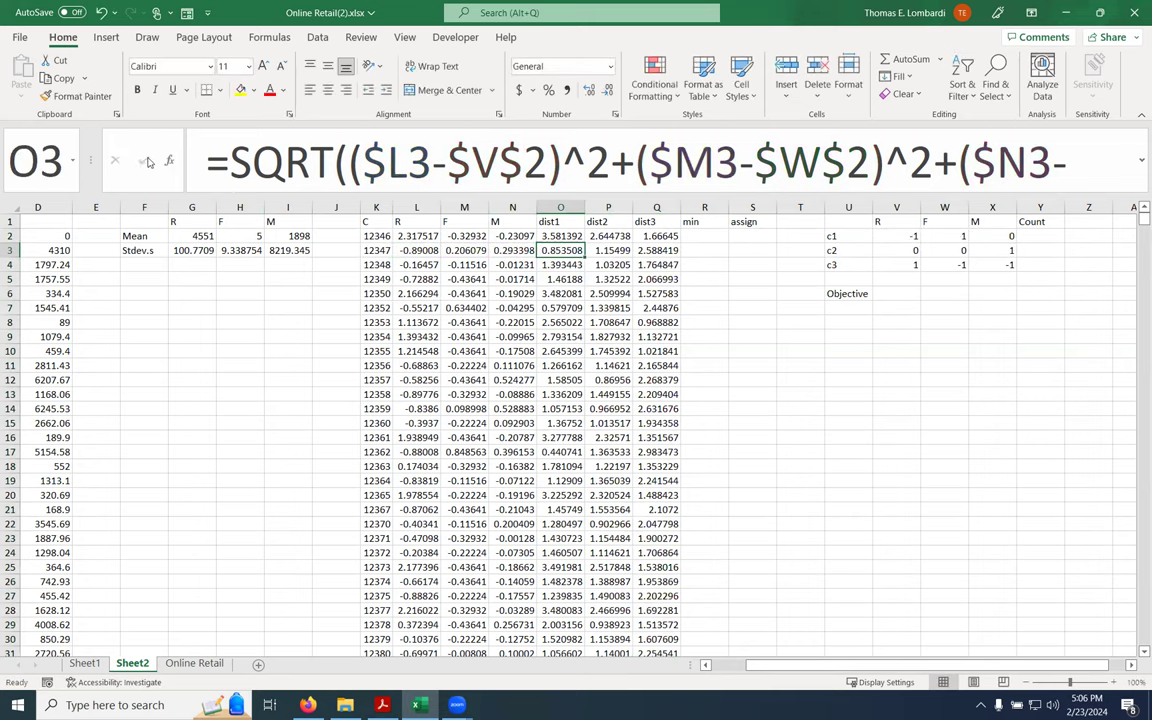
{"action": "left_click", "coordinate": [600, 265]}
{"action": "left_click", "coordinate": [585, 163]}
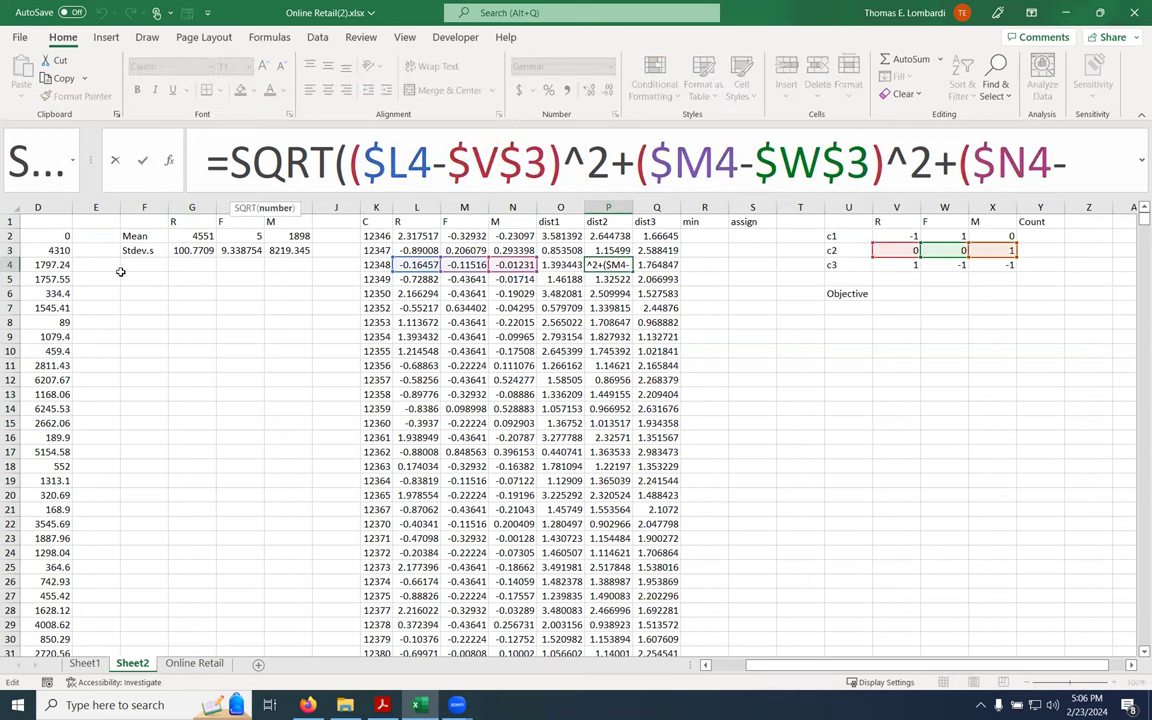
{"action": "left_click", "coordinate": [143, 162]}
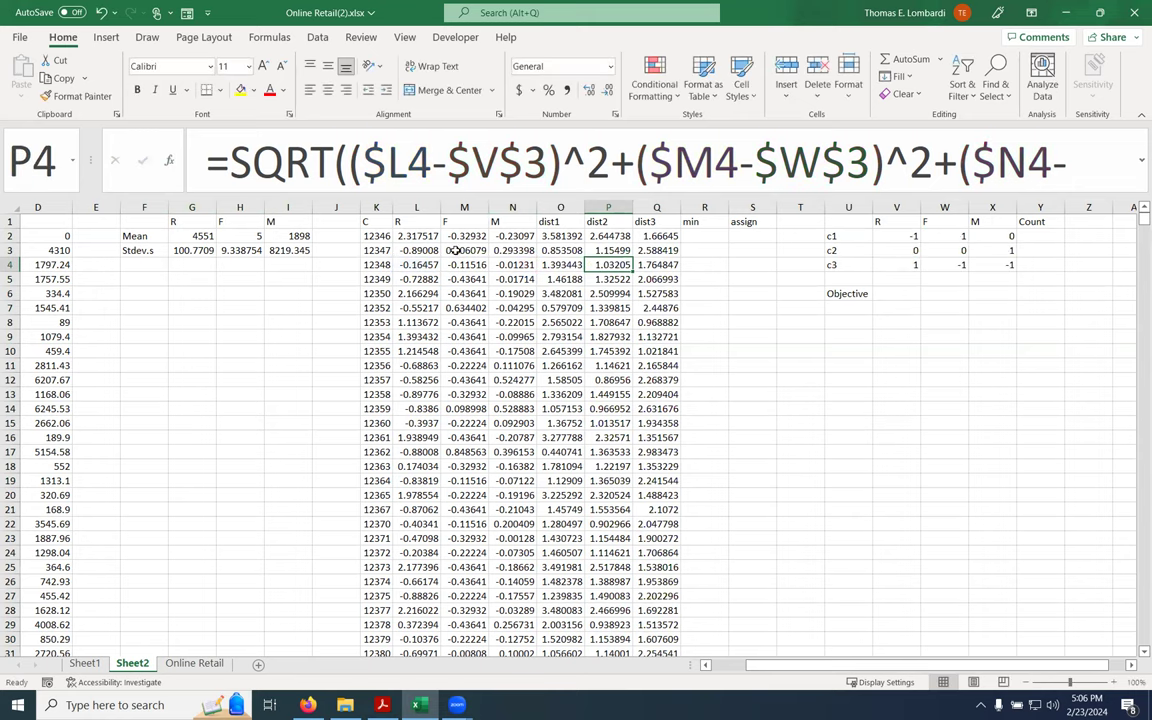
{"action": "left_click", "coordinate": [645, 283]}
{"action": "left_click", "coordinate": [548, 162]}
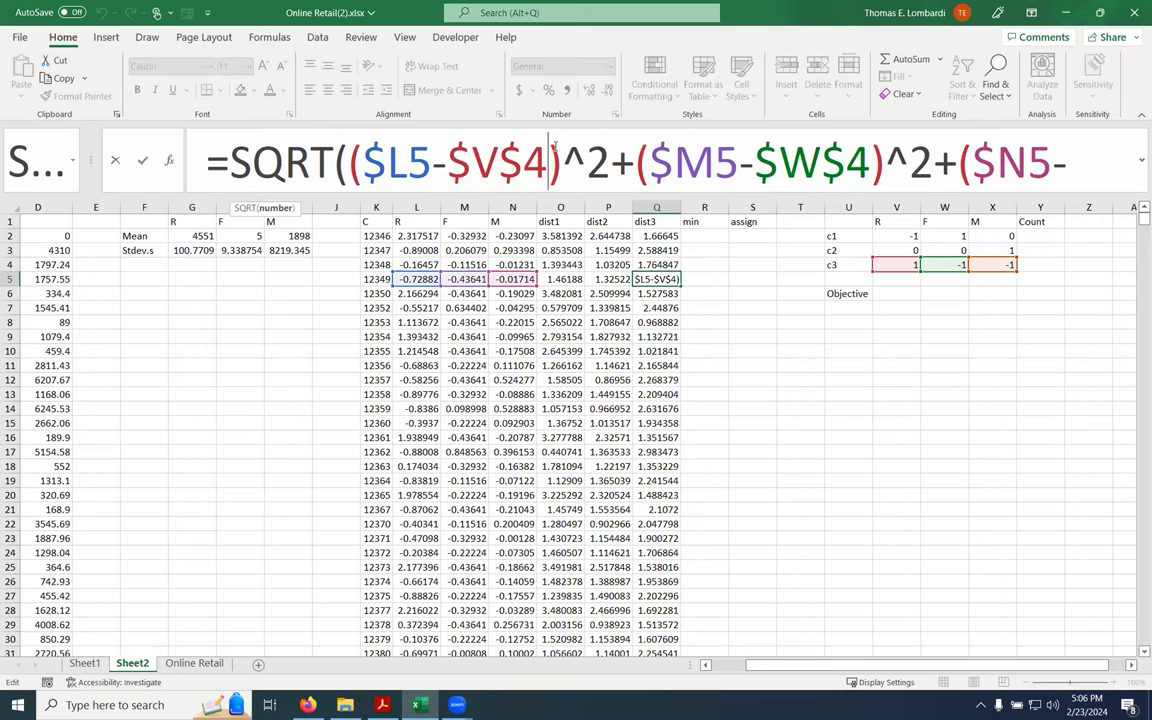
{"action": "left_click", "coordinate": [143, 161]}
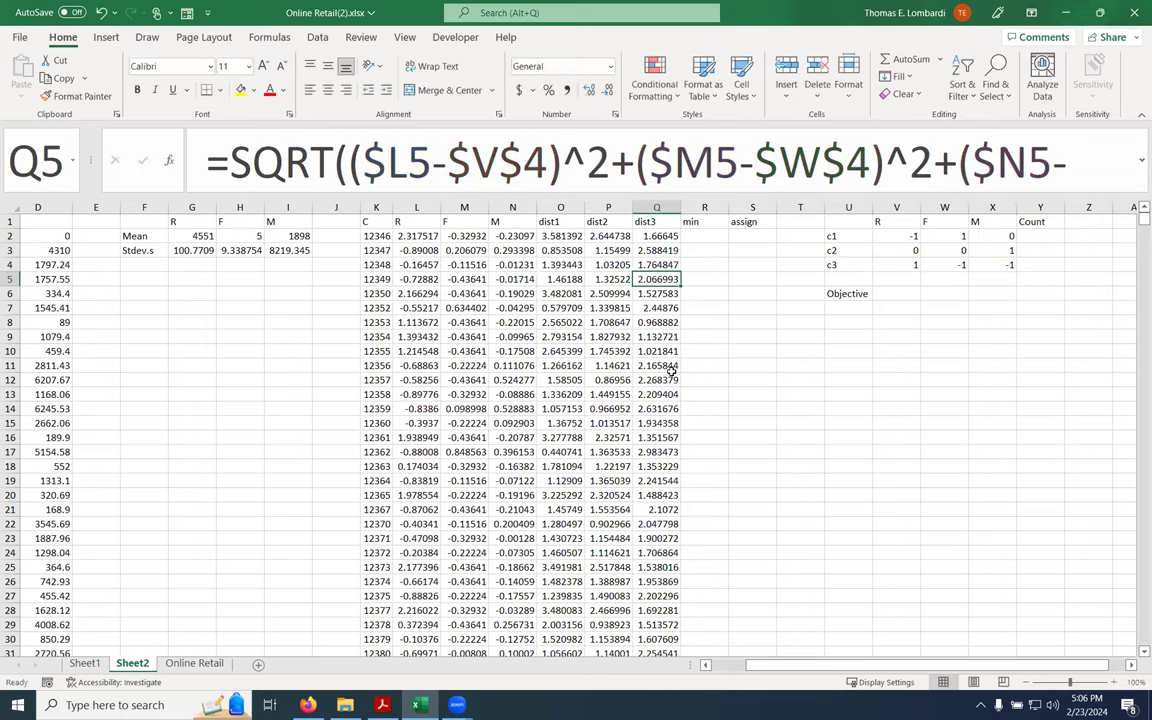
Enter =MIN(O2:Q2) in R2 under min and fill it down for all customers
{"action": "left_click", "coordinate": [701, 236]}
{"action": "left_click", "coordinate": [482, 157]}
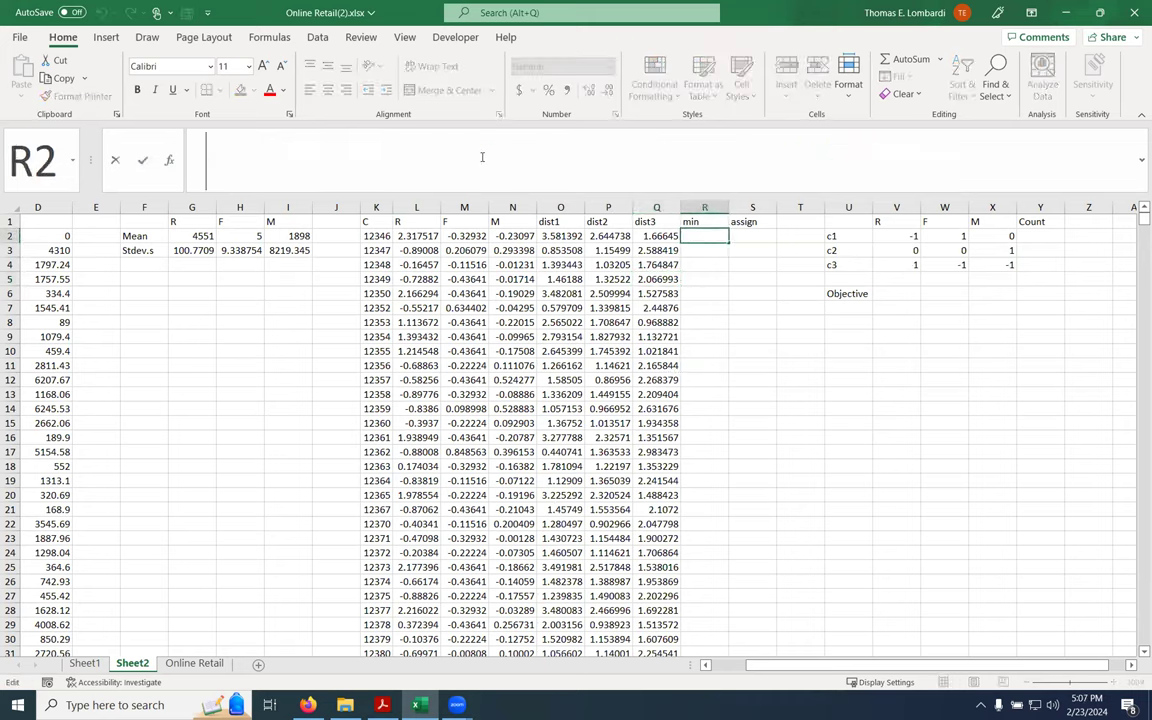
{"action": "type", "text": "=min("}
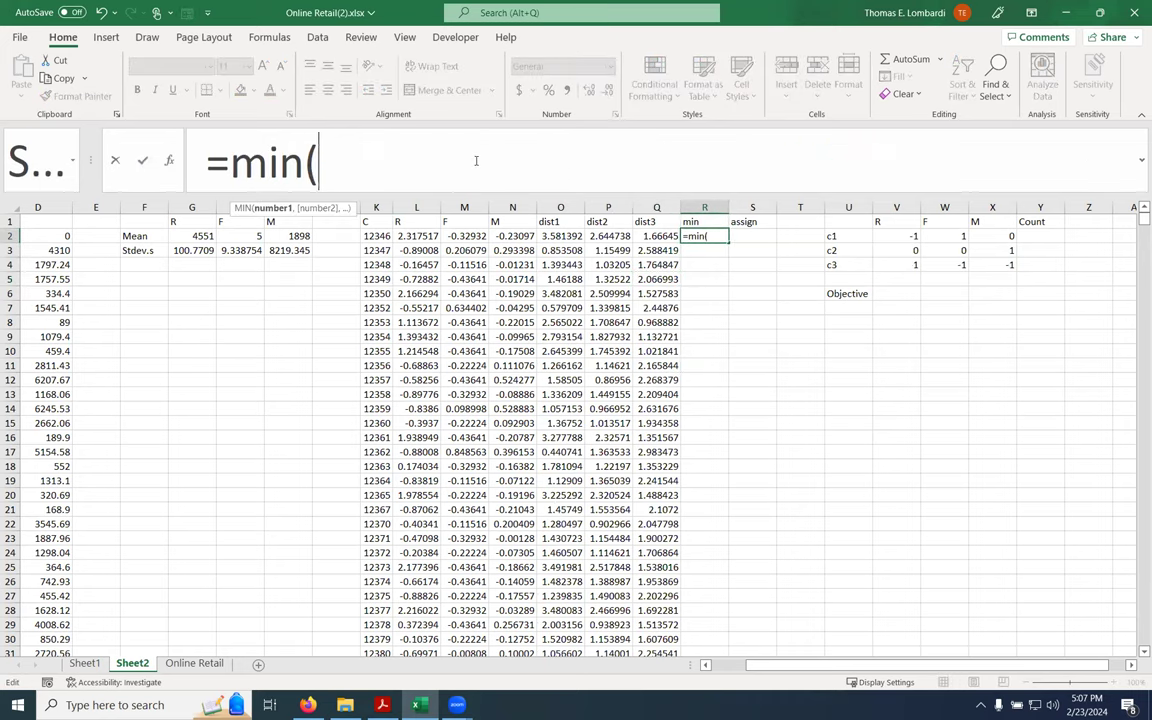
{"action": "left_click_drag", "start_coordinate": [560, 236], "coordinate": [654, 235]}
{"action": "type", "text": ")"}
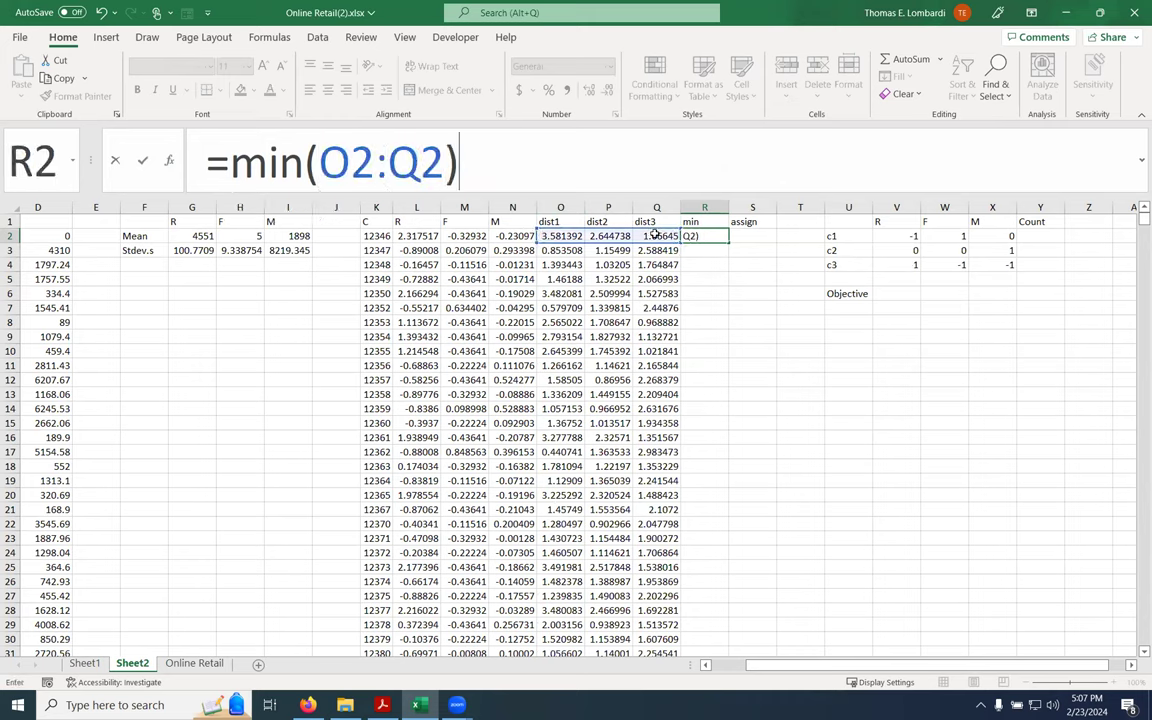
{"action": "left_click", "coordinate": [143, 160]}
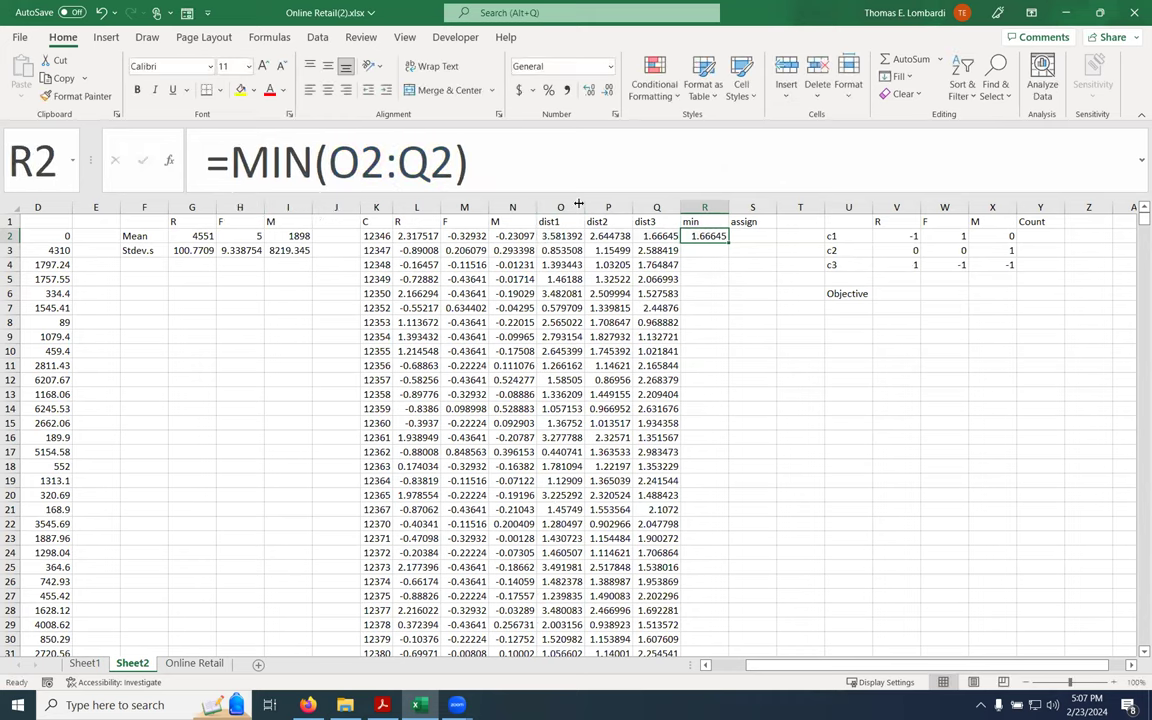
{"action": "double_click", "coordinate": [728, 243]}
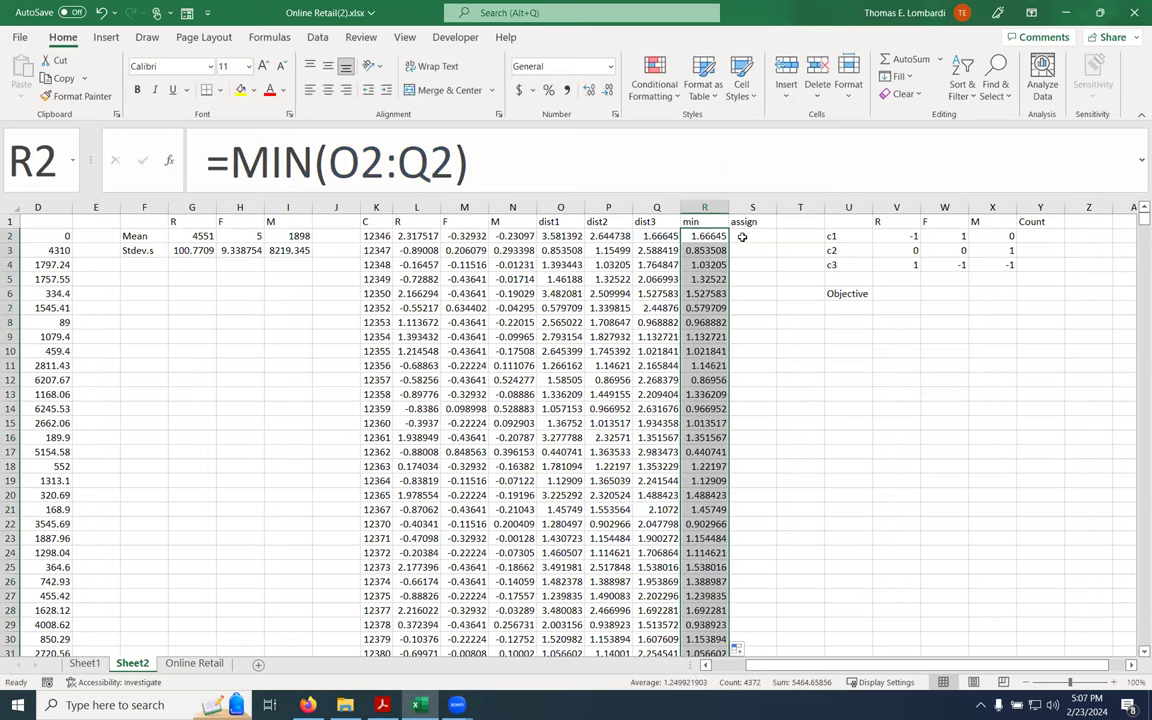
Enter =MATCH(R2,O2:Q2,0) in S2 under assign and fill it down for all customers
{"action": "left_click", "coordinate": [748, 236]}
{"action": "left_click", "coordinate": [516, 151]}
{"action": "type", "text": "=match("}
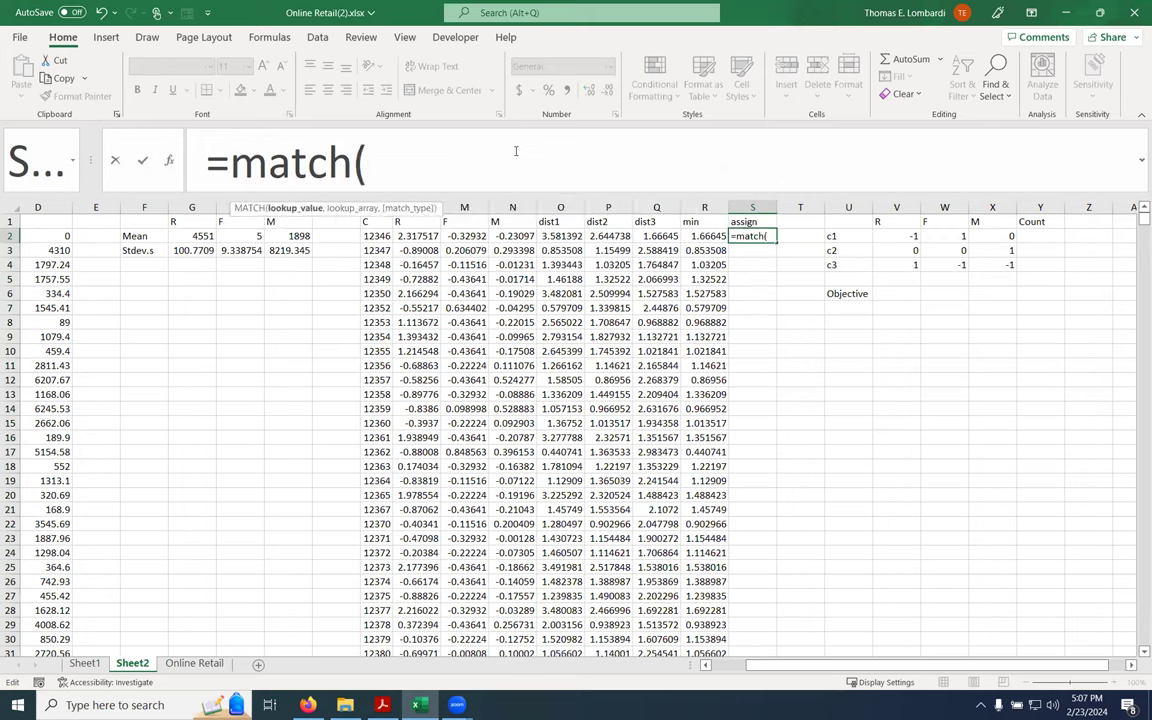
{"action": "left_click", "coordinate": [703, 237]}
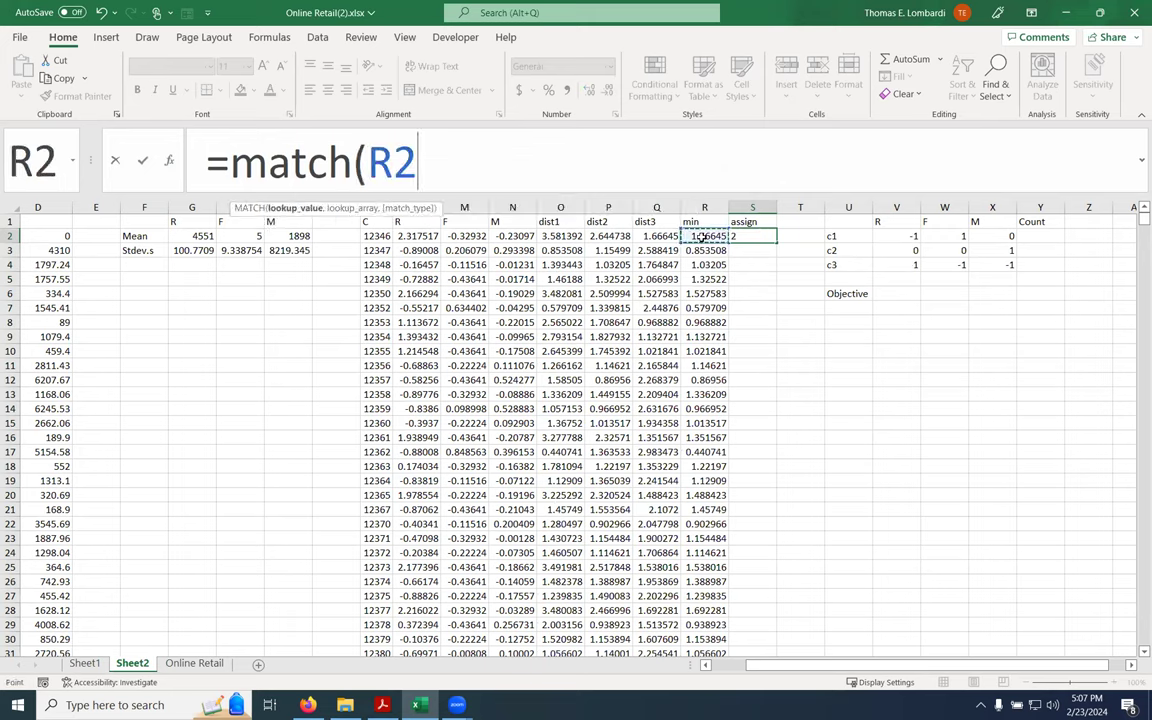
{"action": "type", "text": ","}
{"action": "left_click_drag", "start_coordinate": [577, 237], "coordinate": [637, 237]}
{"action": "type", "text": ","}
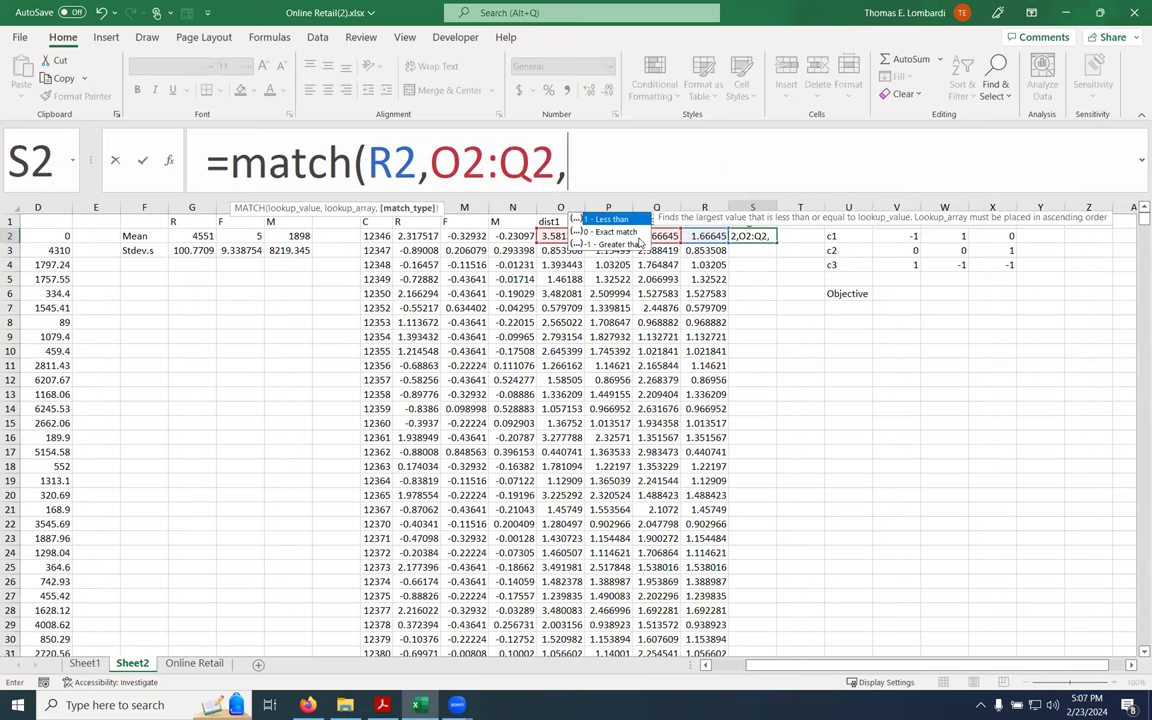
{"action": "type", "text": "0)"}
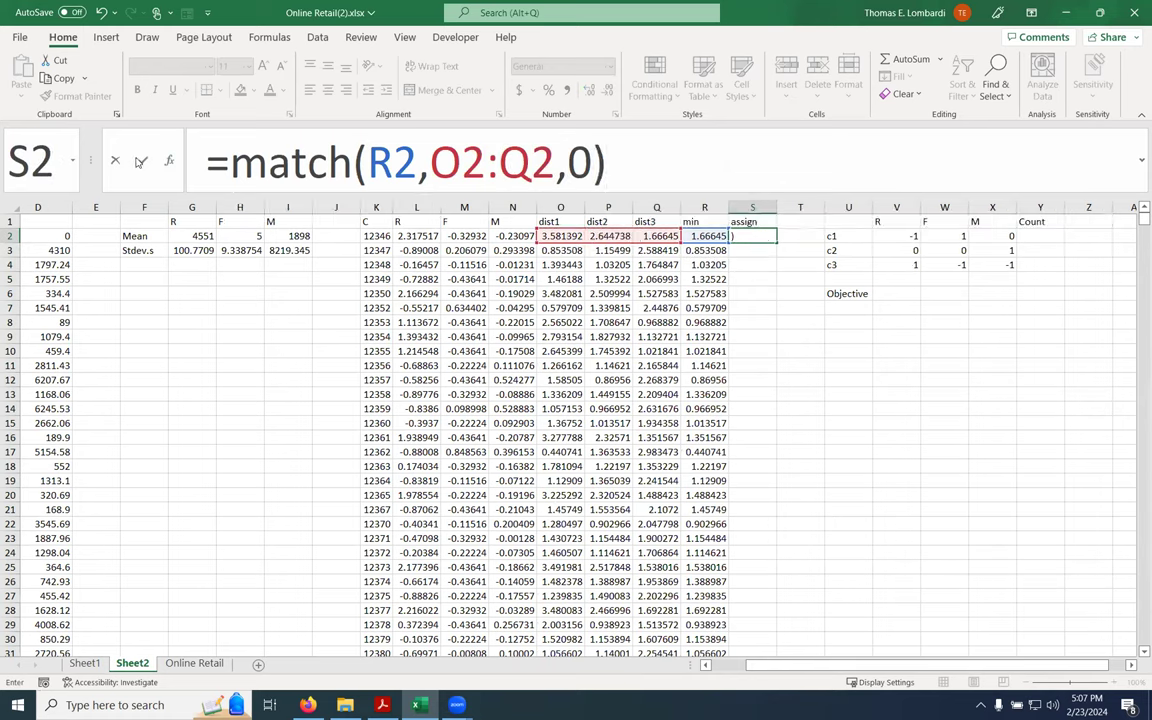
{"action": "left_click", "coordinate": [146, 163]}
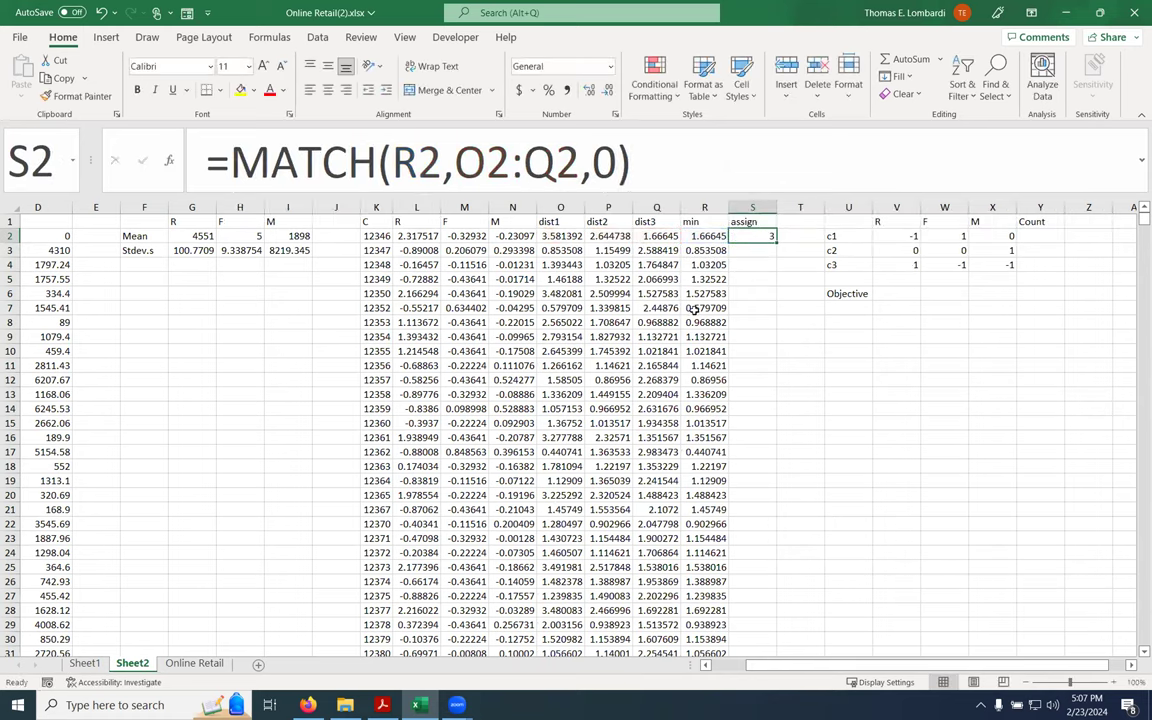
{"action": "double_click", "coordinate": [776, 243]}
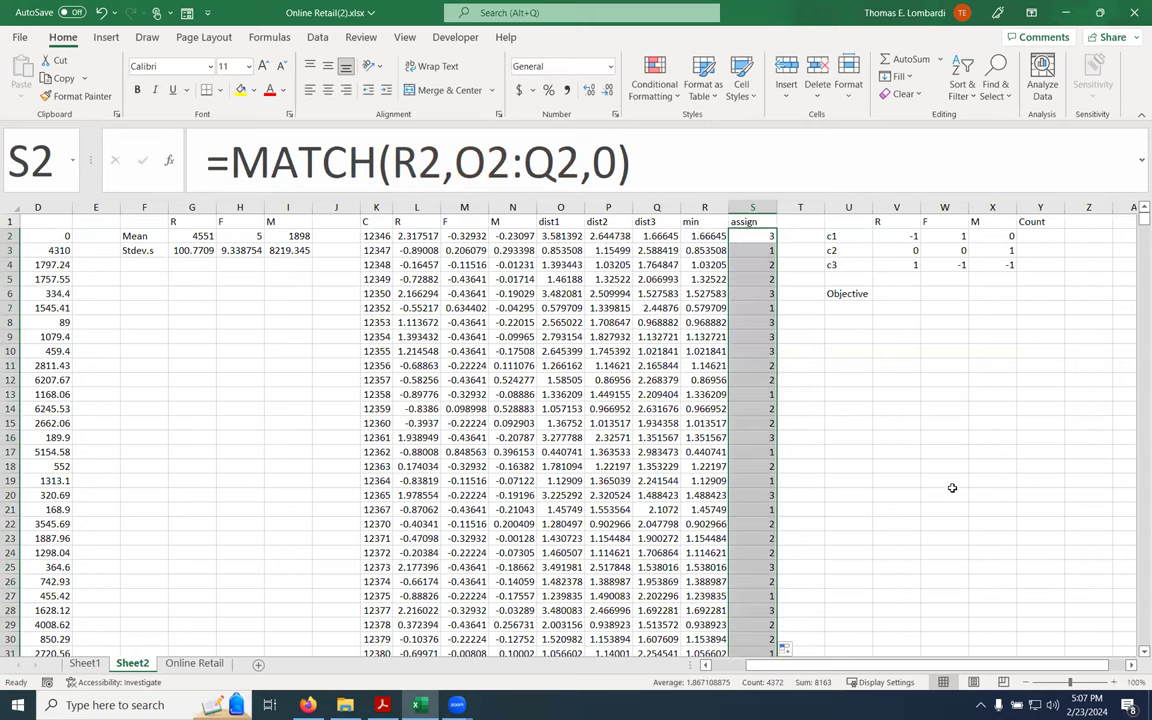
Enter =SUM(R2:R4373) in U7 under Objective to total the minimum distances
{"action": "left_click", "coordinate": [846, 306]}
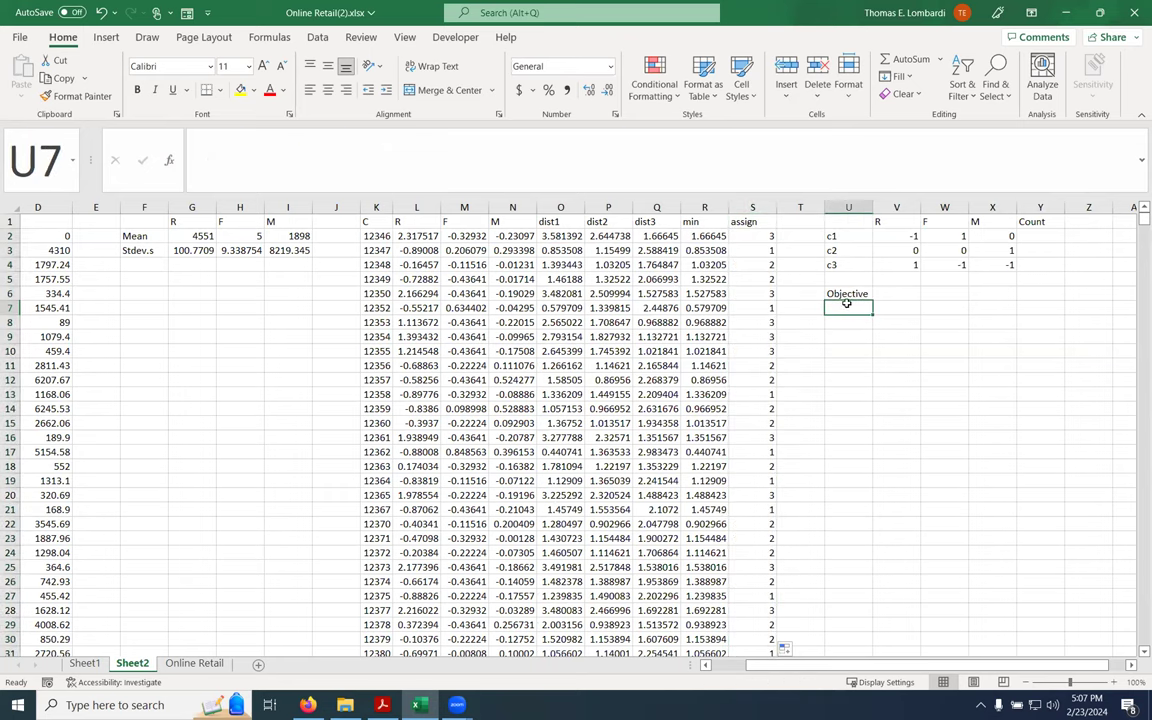
{"action": "left_click", "coordinate": [647, 156]}
{"action": "type", "text": "=sum("}
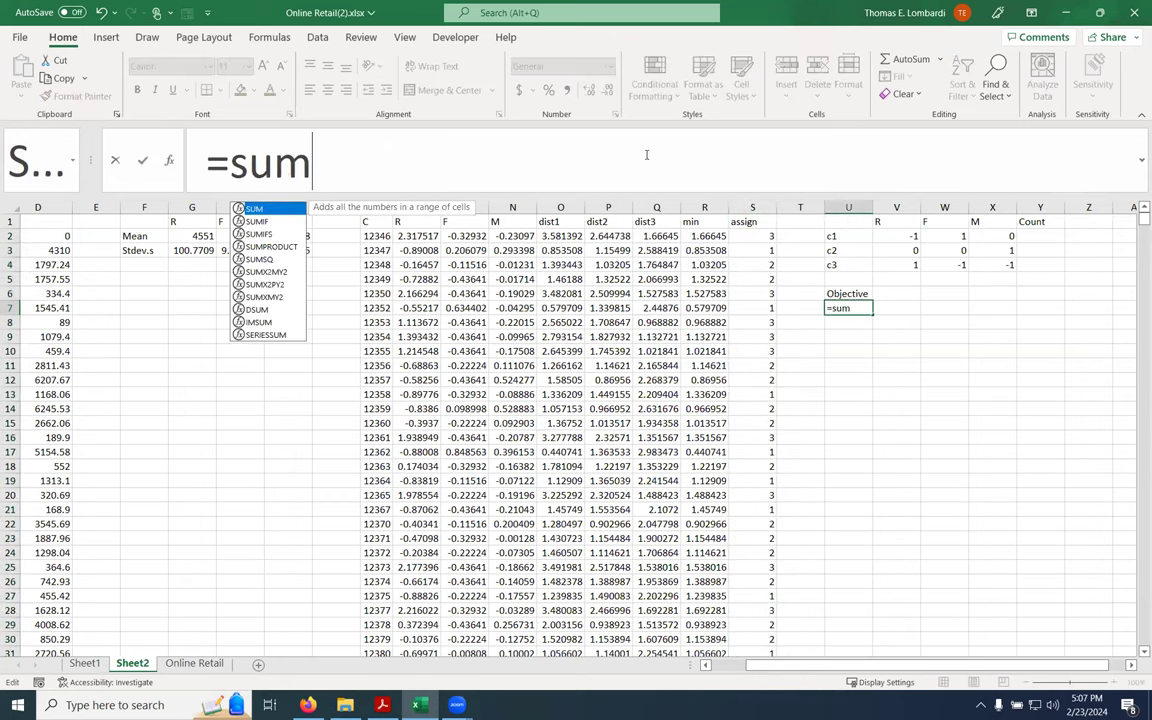
{"action": "left_click", "coordinate": [693, 237]}
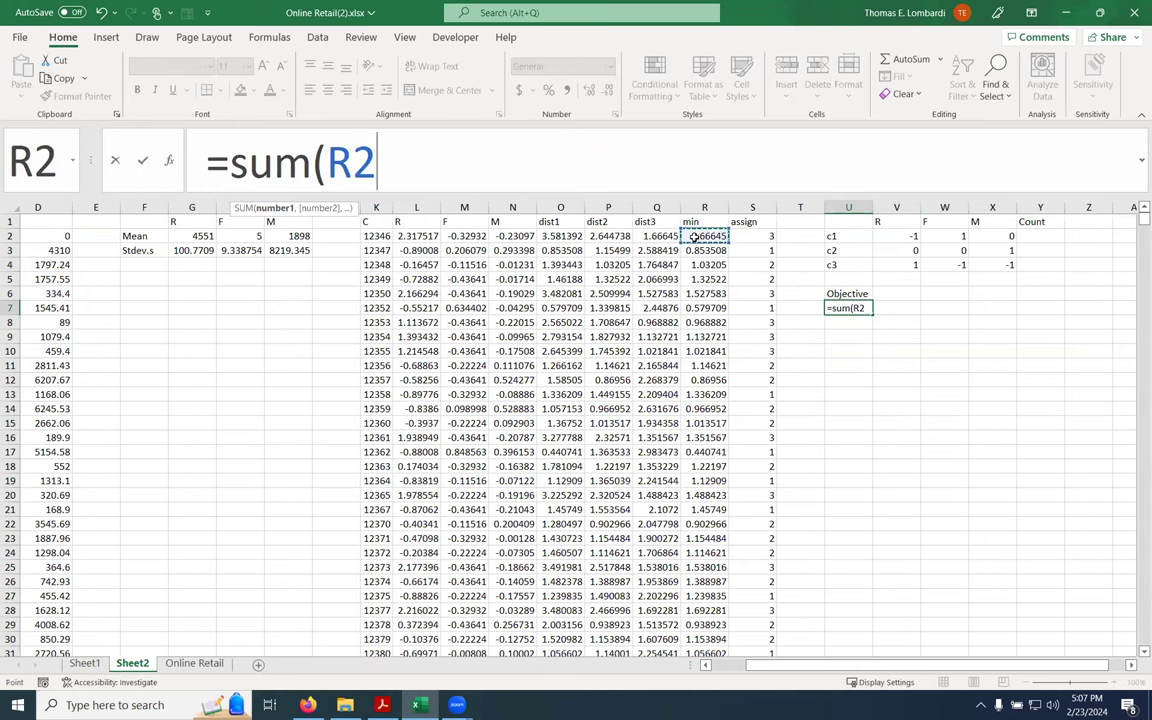
{"action": "key", "text": "ctrl+shift+Down"}
{"action": "type", "text": ")"}
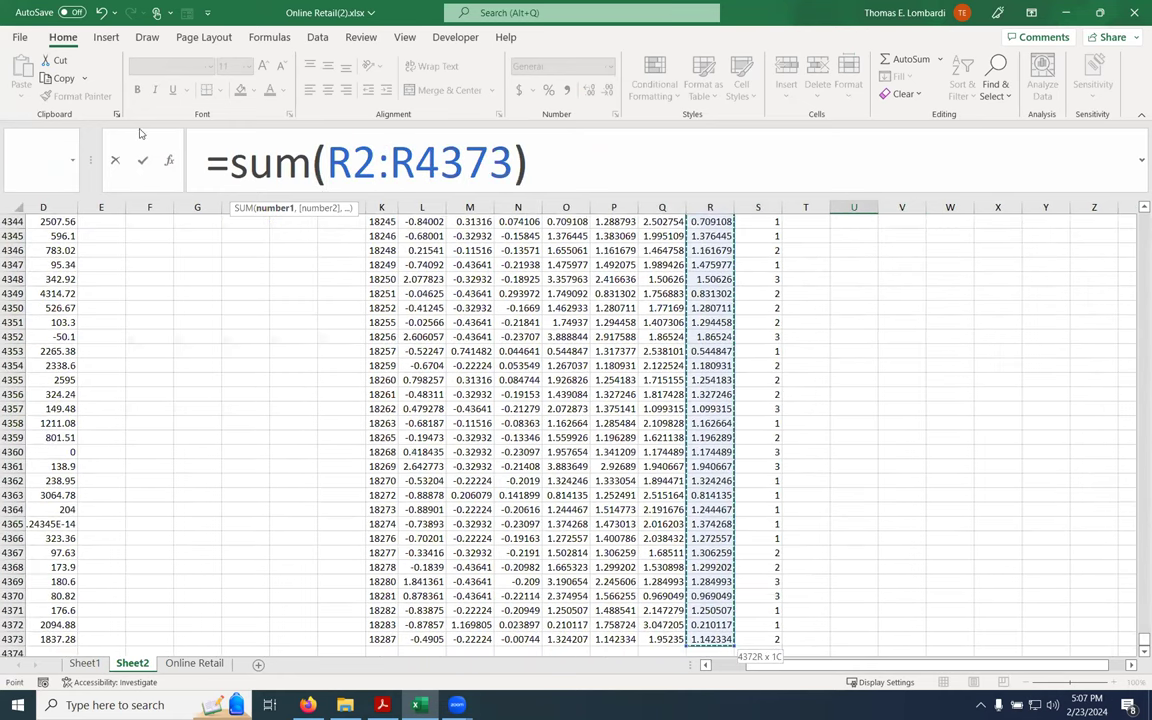
{"action": "key", "text": "ctrl+Return"}
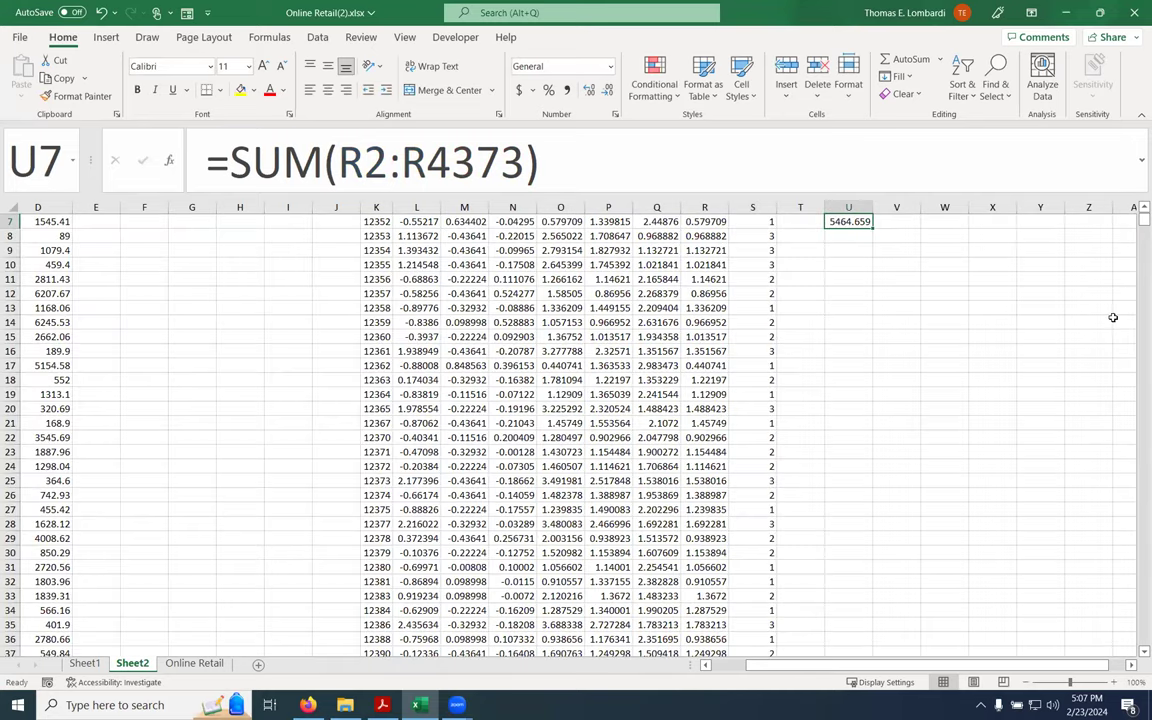
{"action": "scroll", "coordinate": [1135, 209], "scroll_direction": "up", "scroll_amount": 1}
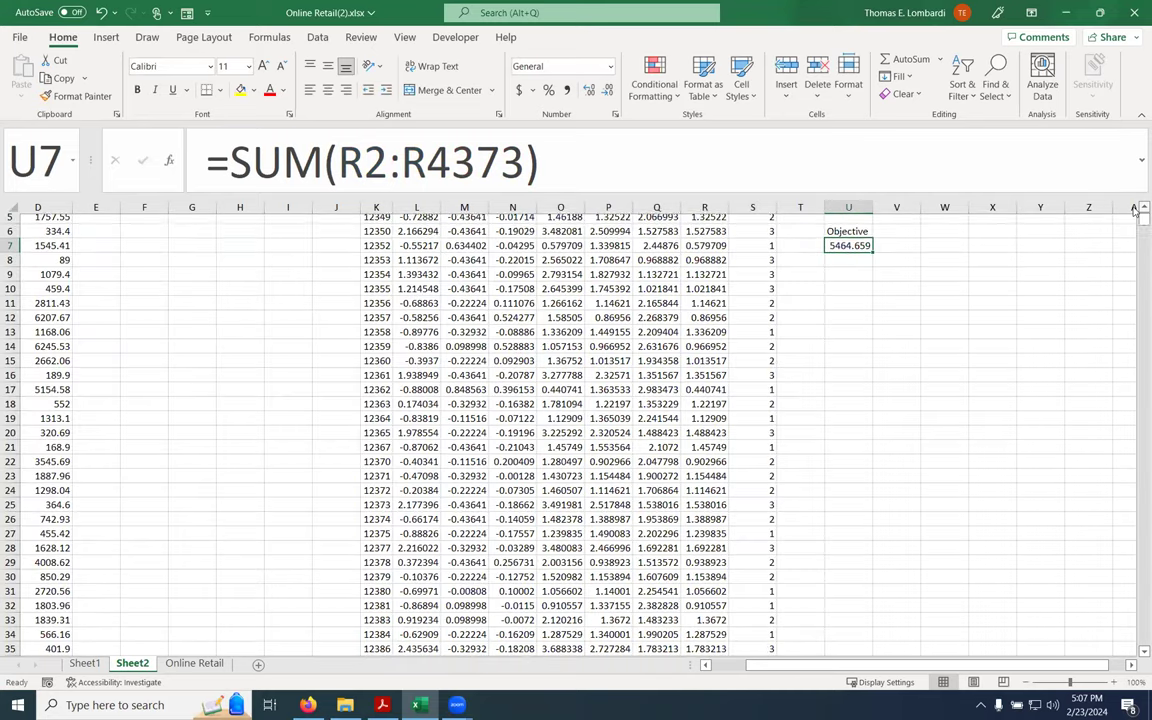
{"action": "scroll", "coordinate": [1135, 209], "scroll_direction": "up", "scroll_amount": 2}
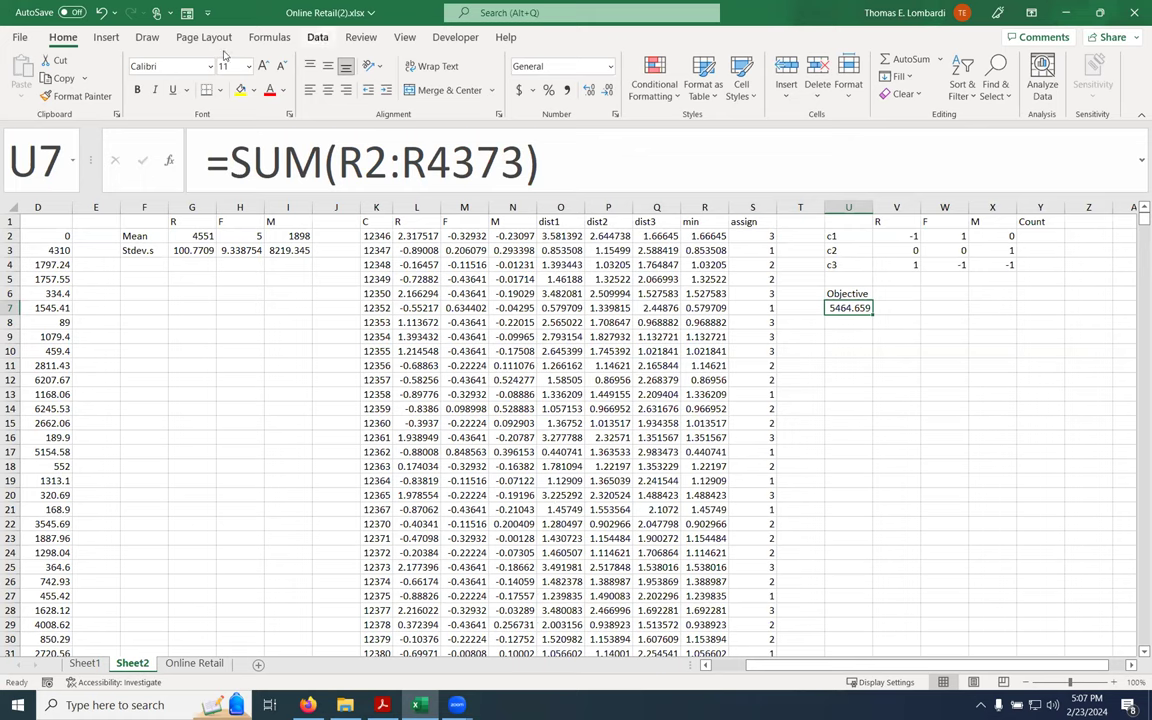
Open Solver and set it to minimize the objective cell $U$7
{"action": "left_click", "coordinate": [317, 37]}
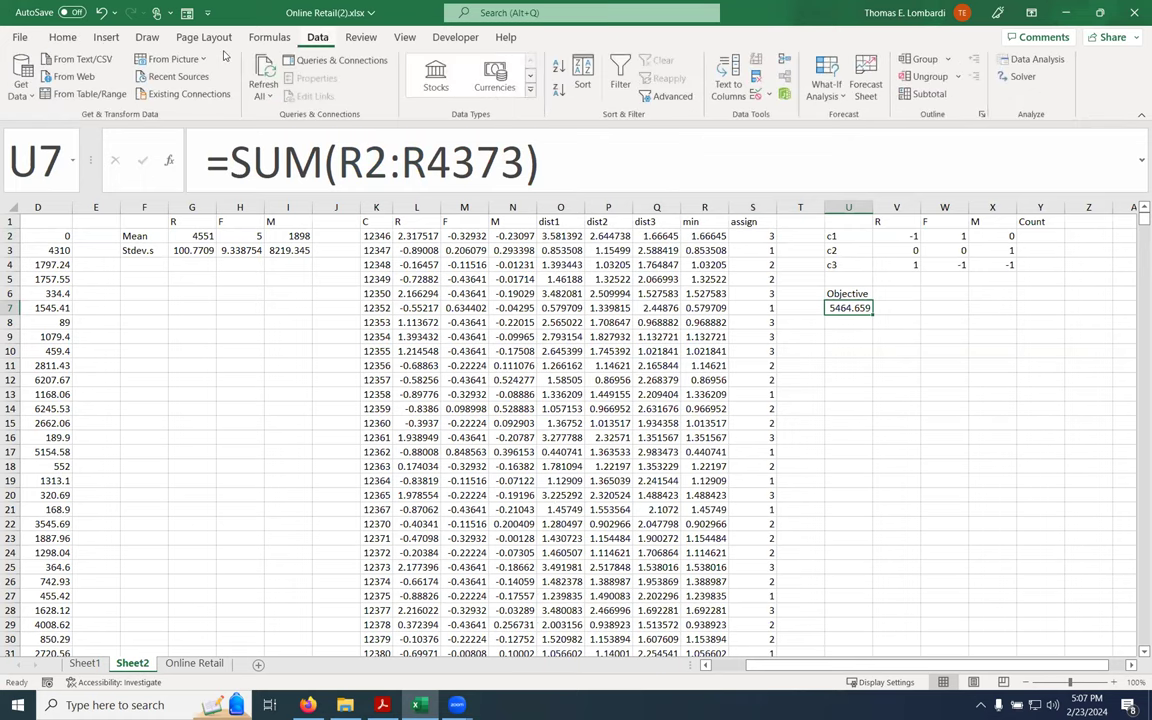
{"action": "left_click", "coordinate": [1017, 77]}
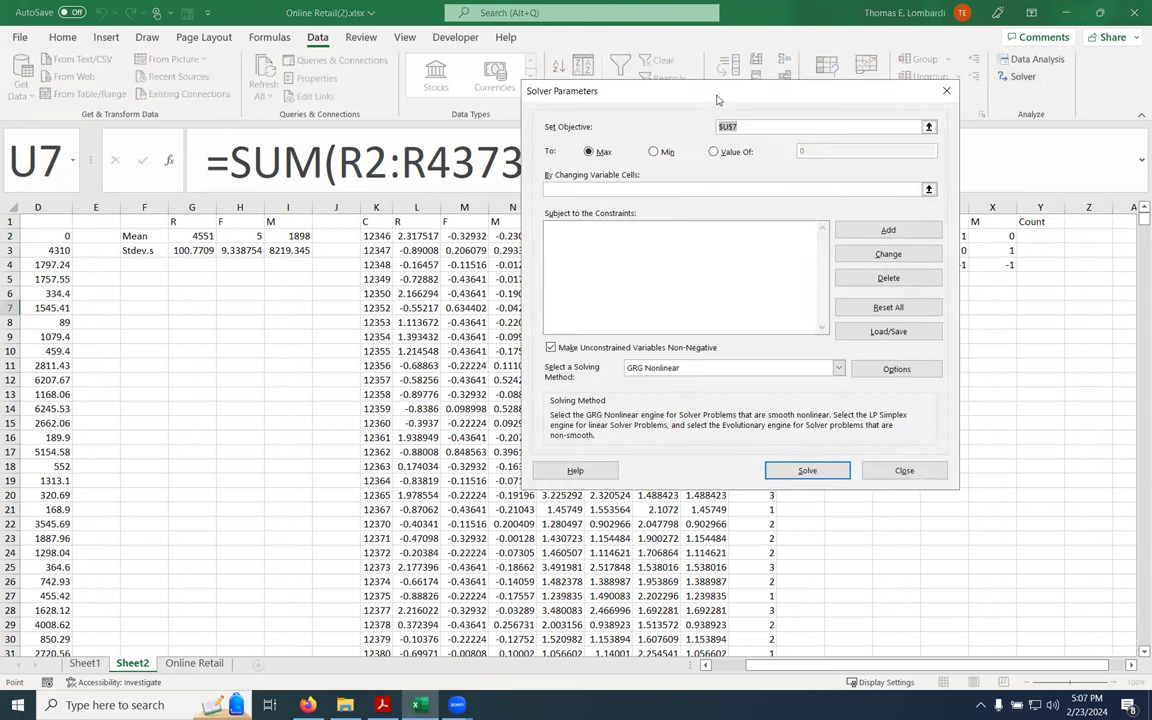
{"action": "left_click_drag", "start_coordinate": [713, 102], "coordinate": [281, 156]}
{"action": "left_click", "coordinate": [217, 181]}
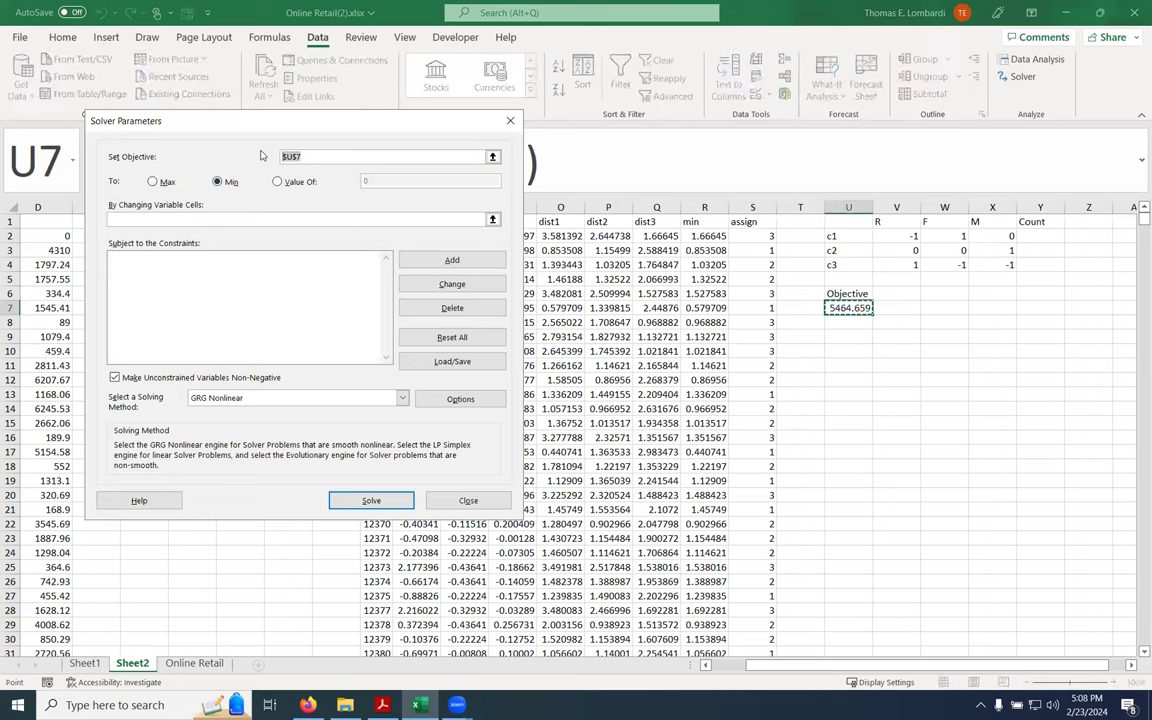
{"action": "key", "text": "BackSpace"}
{"action": "left_click", "coordinate": [848, 308]}
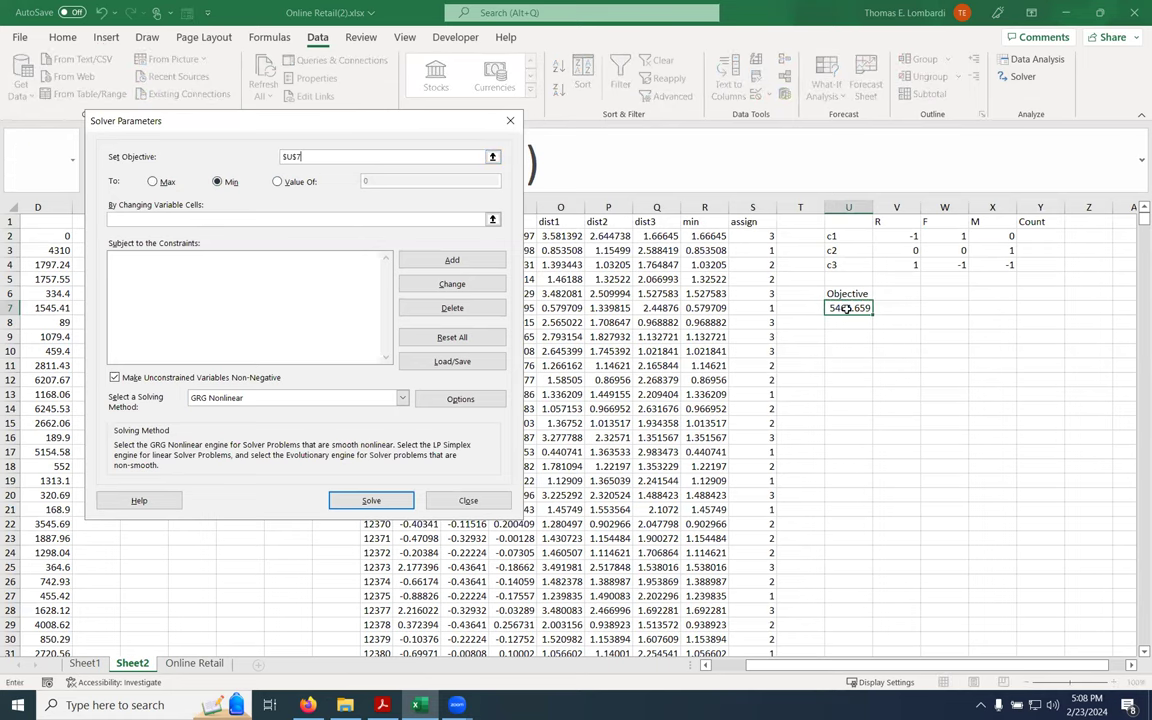
Set Solver's changing variable cells to the centroid range $V$2:$X$4 and choose the Evolutionary solving method
{"action": "left_click", "coordinate": [127, 220]}
{"action": "left_click_drag", "start_coordinate": [905, 236], "coordinate": [1008, 265]}
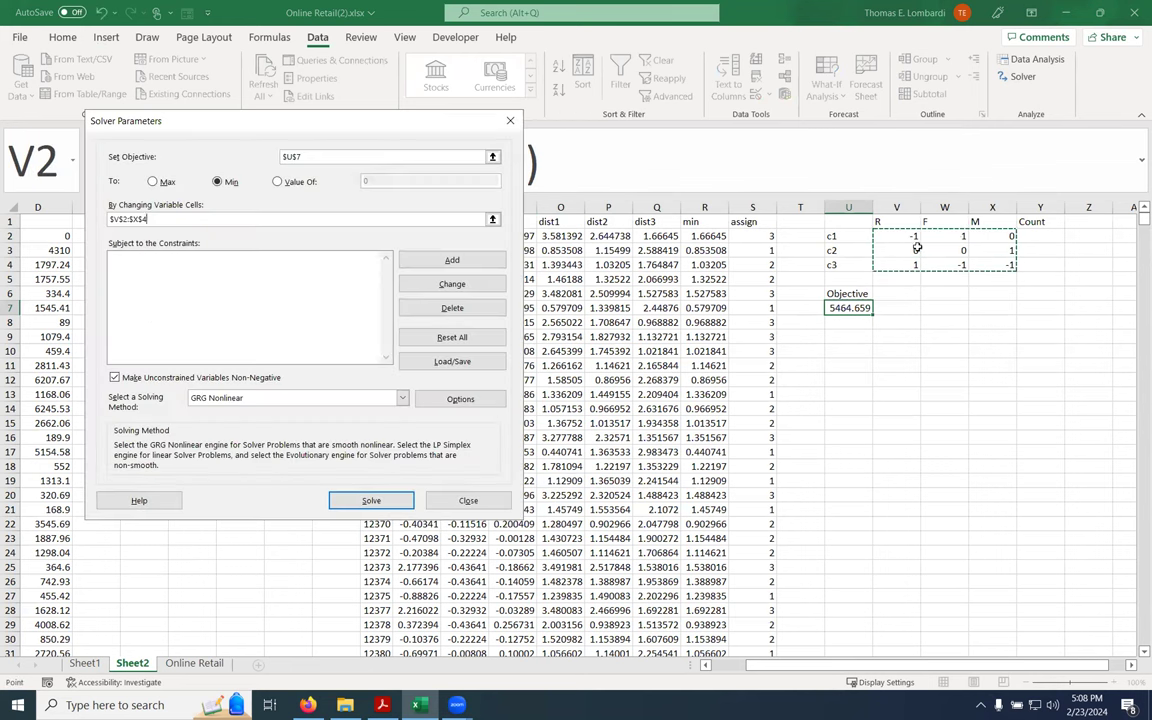
{"action": "left_click", "coordinate": [402, 398]}
{"action": "left_click", "coordinate": [214, 432]}
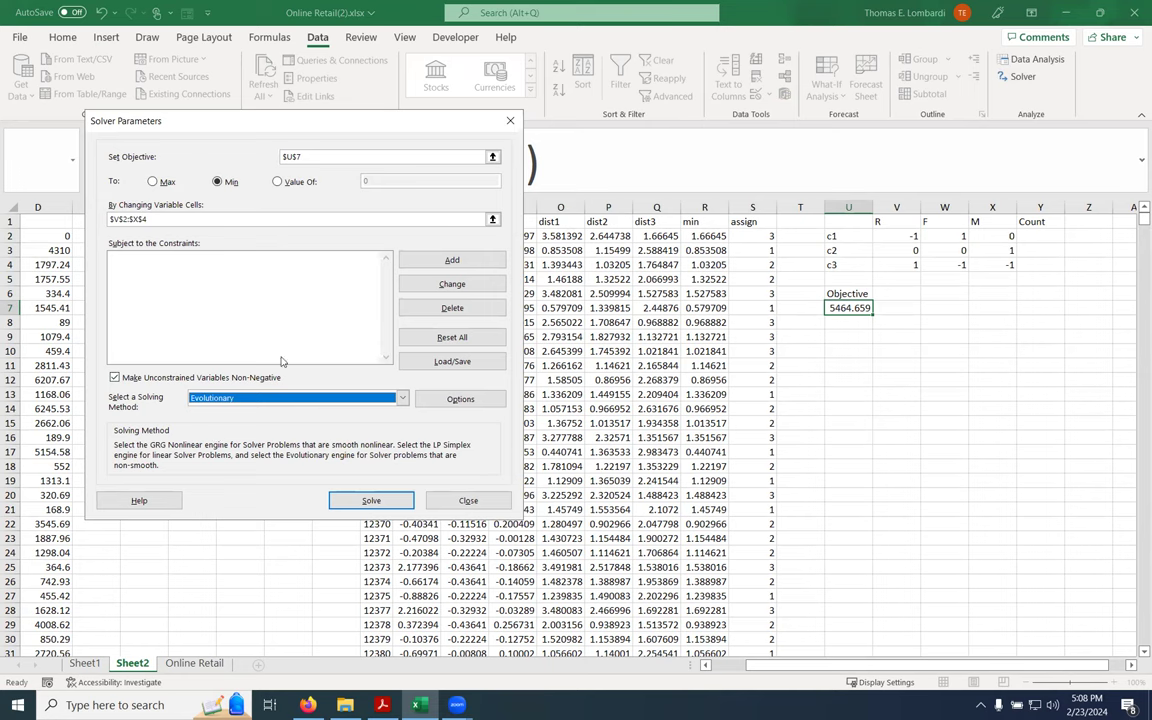
{"action": "left_click", "coordinate": [453, 261]}
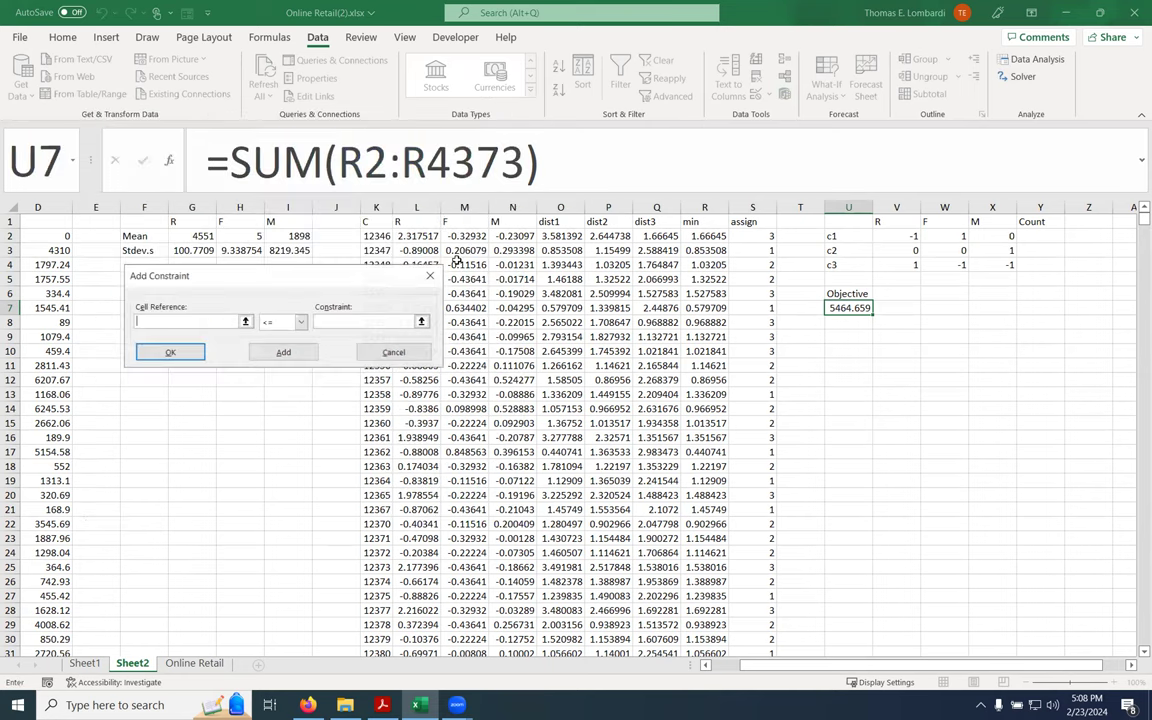
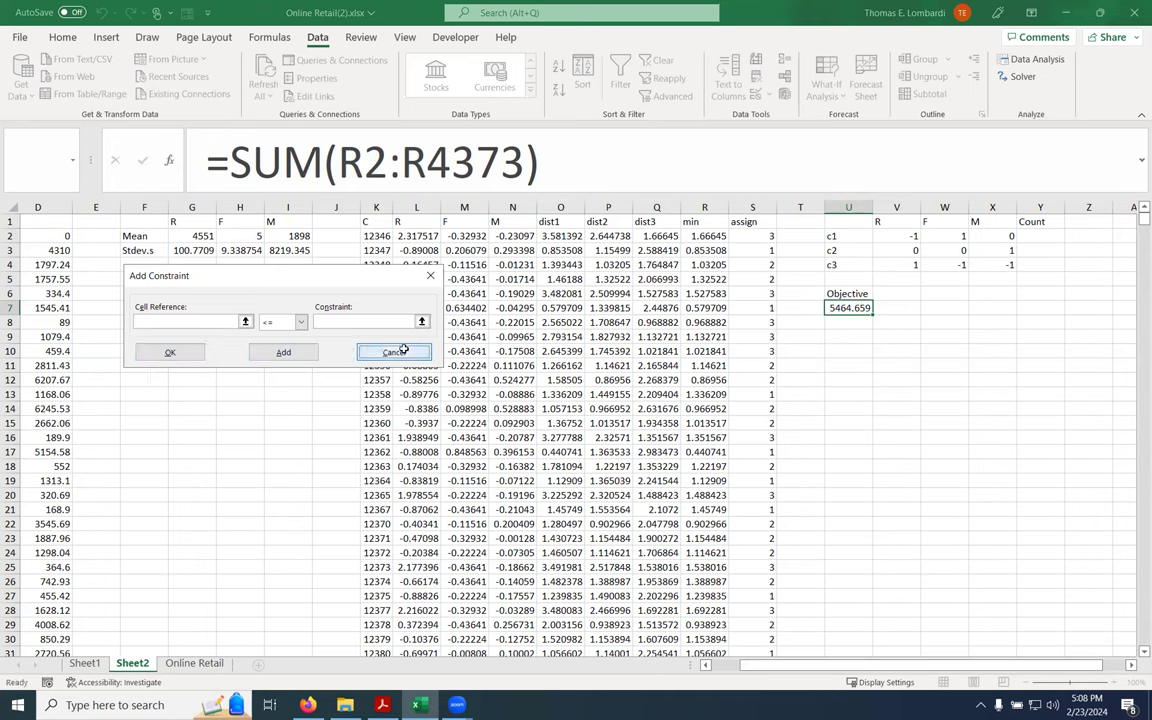
{"action": "left_click", "coordinate": [395, 352]}
{"action": "left_click", "coordinate": [419, 501]}
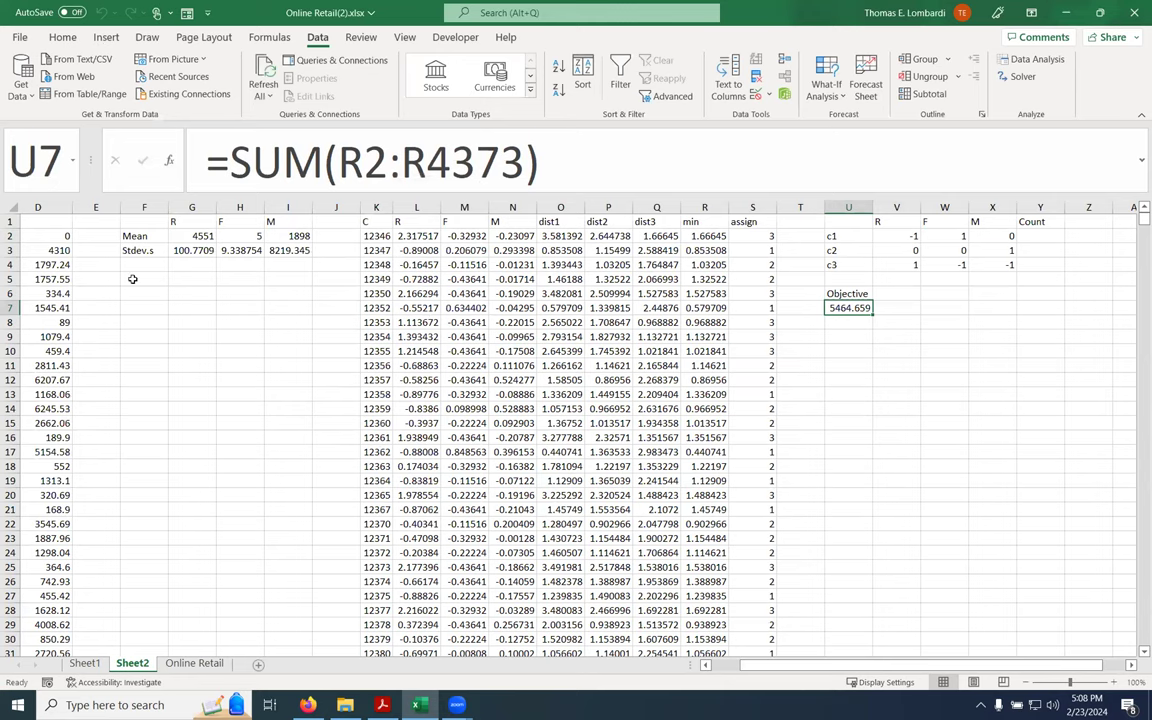
Copy the R, F and M headers from G1:I1 to G5:I5
{"action": "left_click_drag", "start_coordinate": [185, 221], "coordinate": [272, 220]}
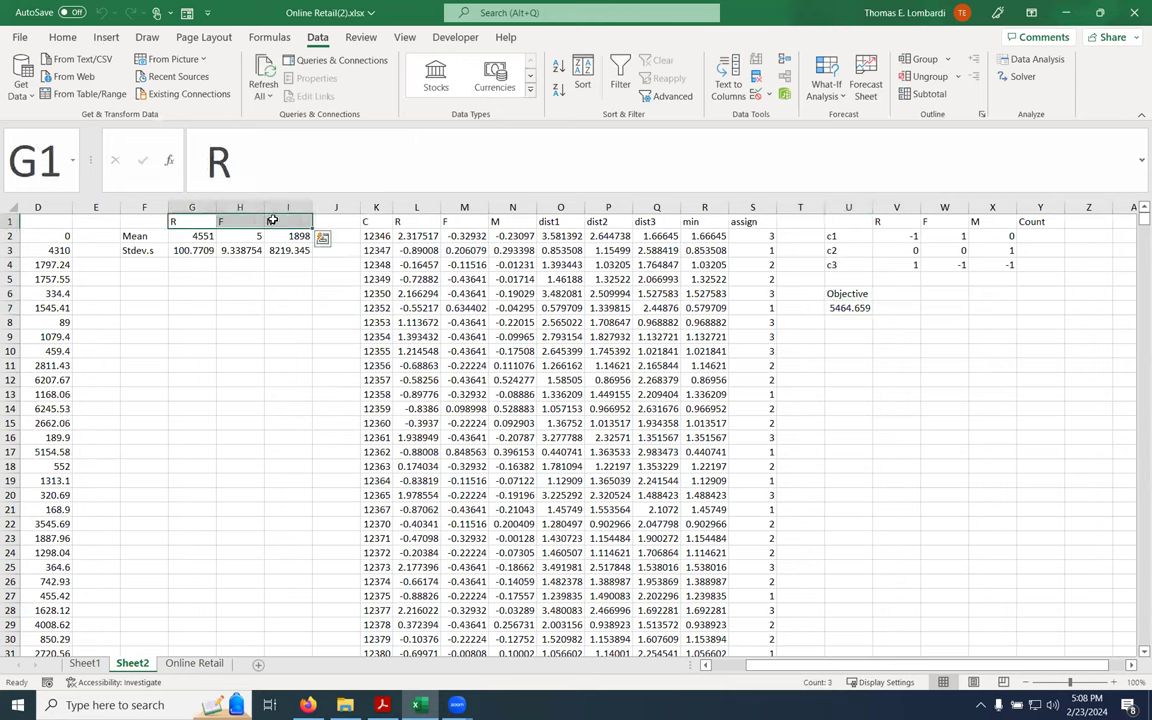
{"action": "key", "text": "ctrl+c"}
{"action": "left_click_drag", "start_coordinate": [190, 279], "coordinate": [298, 278]}
{"action": "key", "text": "ctrl+v"}
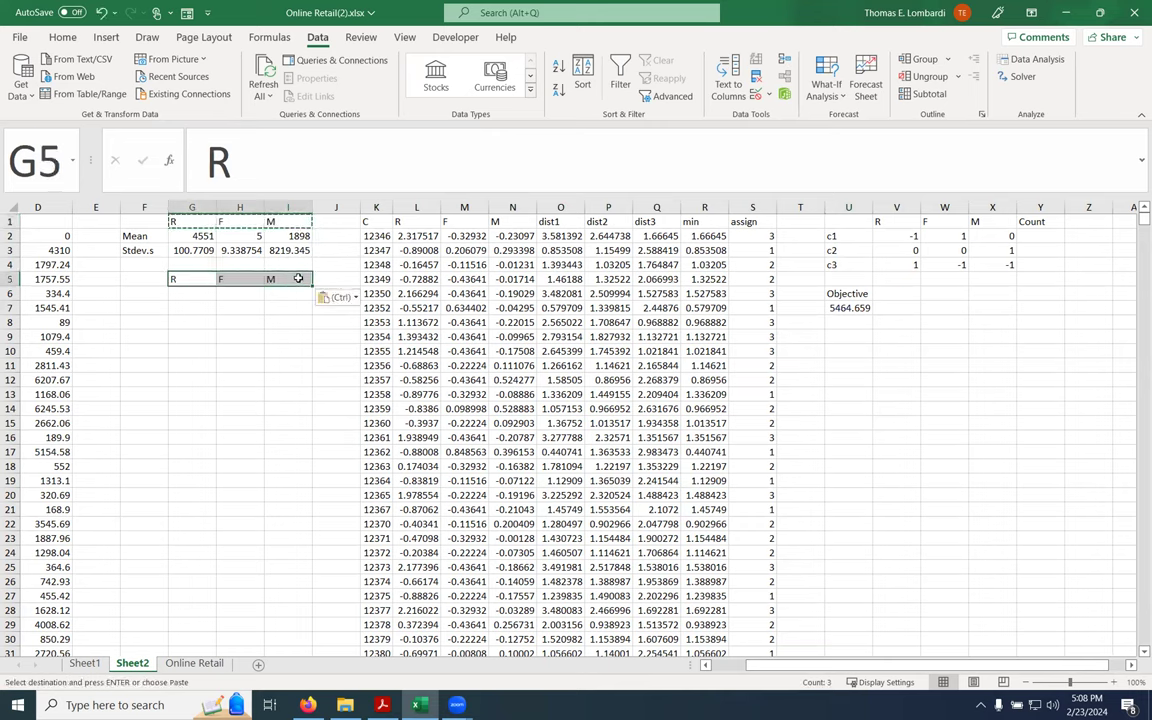
Label F6 as Min and F7 as Max beside the copied R, F and M headers
{"action": "left_click", "coordinate": [130, 291]}
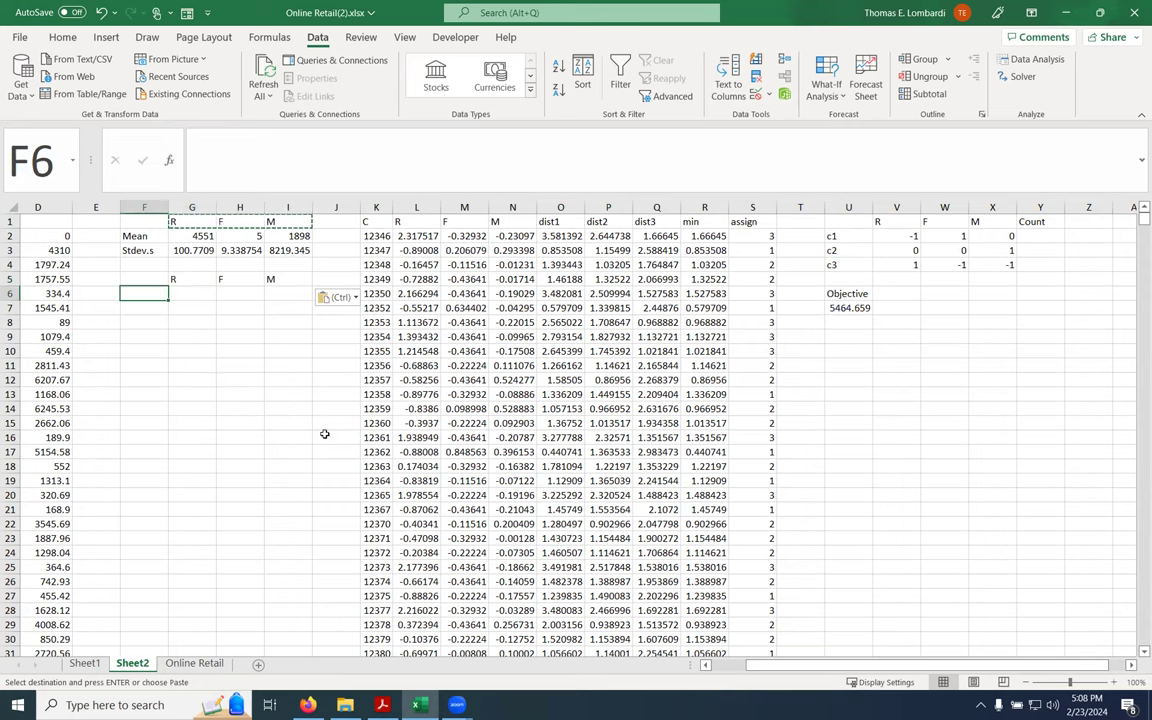
{"action": "type", "text": "Min"}
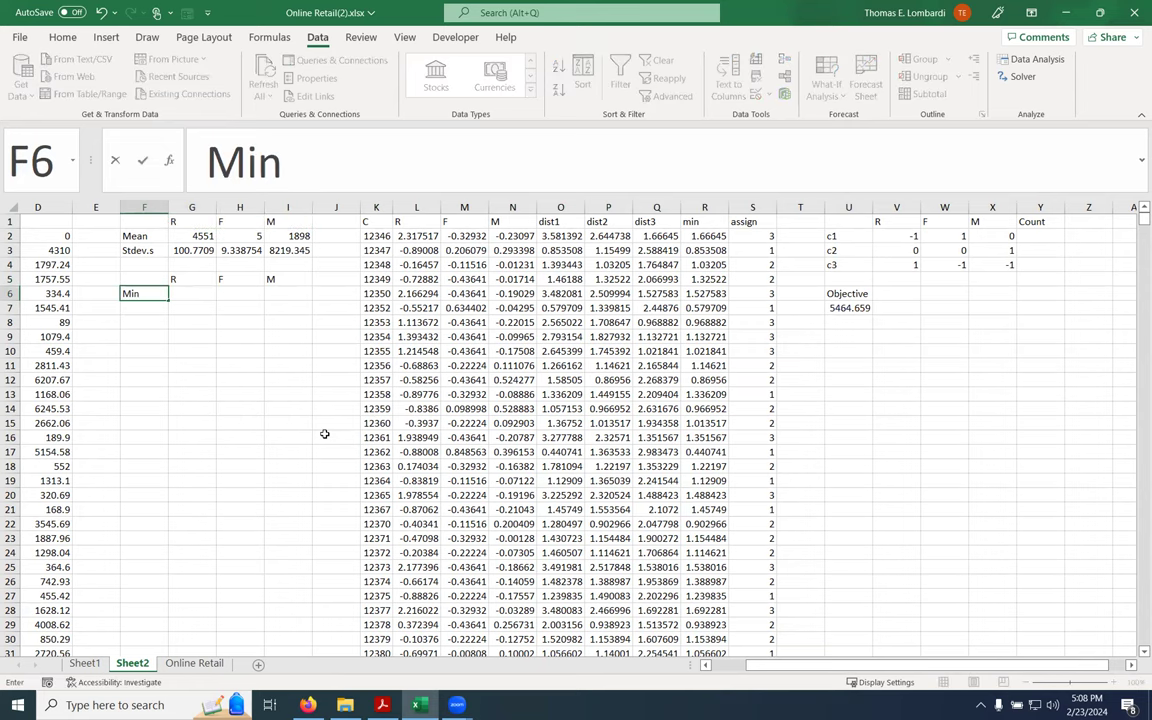
{"action": "key", "text": "Return"}
{"action": "type", "text": "Max"}
{"action": "key", "text": "Tab"}
Enter =MIN(L2:L4373) in G6 for R and fill it across to F and M in H6:I6
{"action": "key", "text": "Up"}
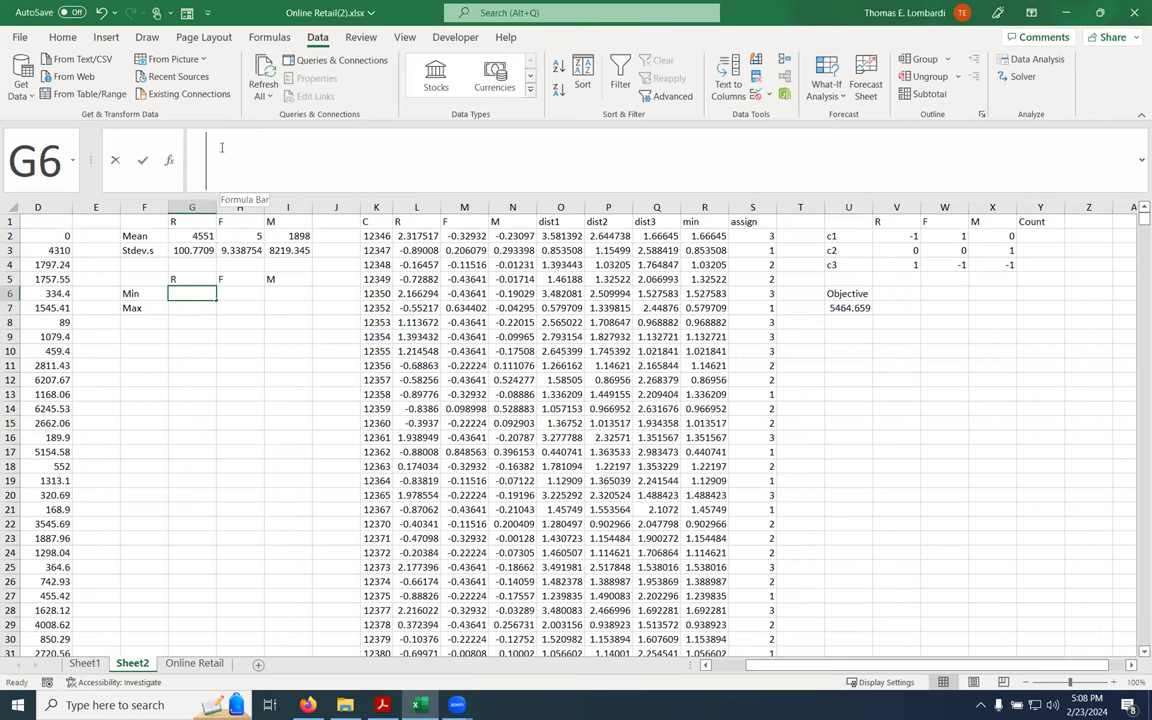
{"action": "left_click", "coordinate": [390, 157]}
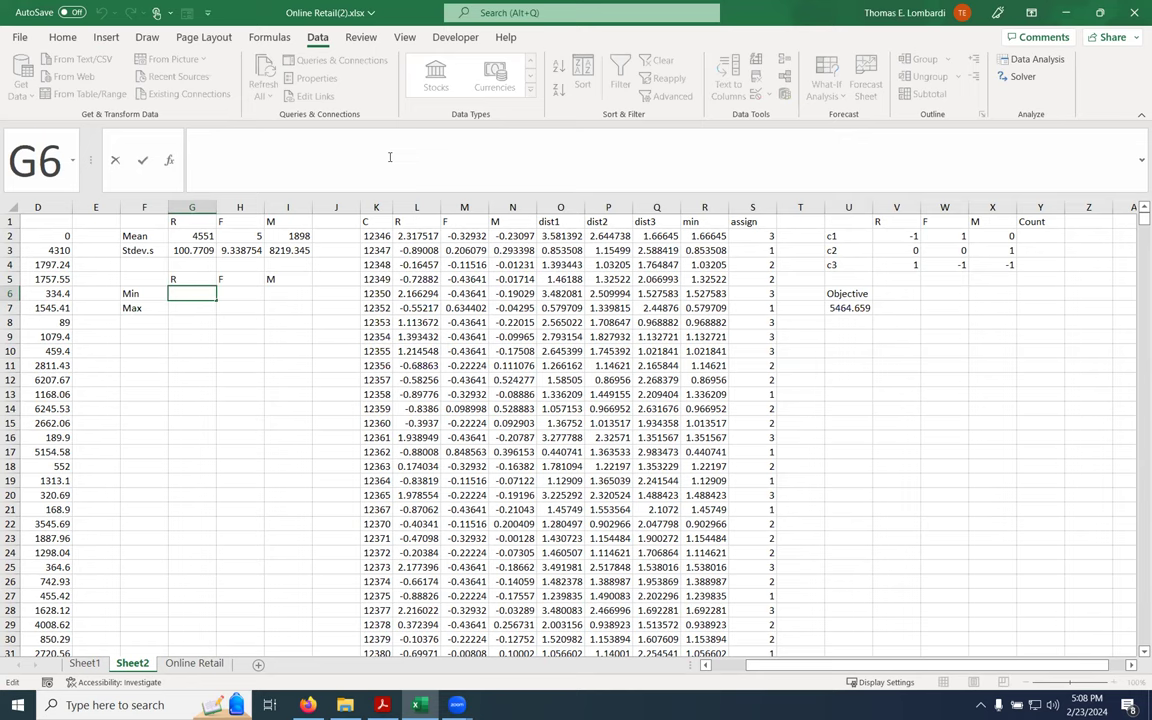
{"action": "type", "text": "="}
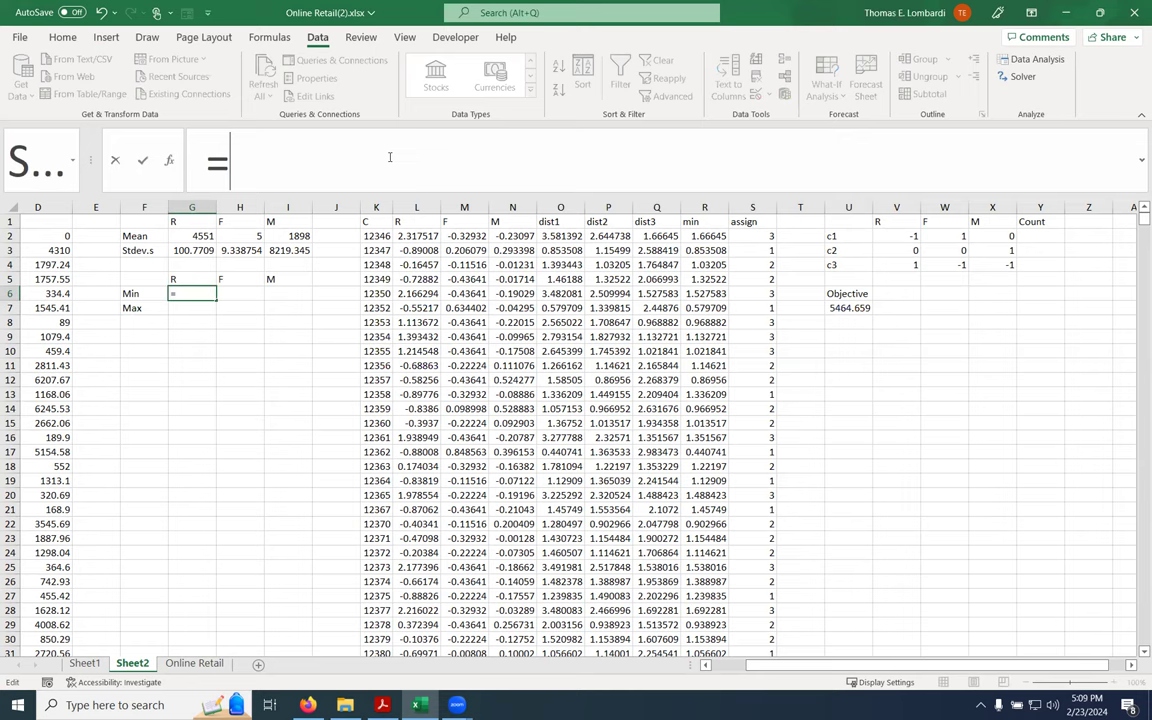
{"action": "type", "text": "min("}
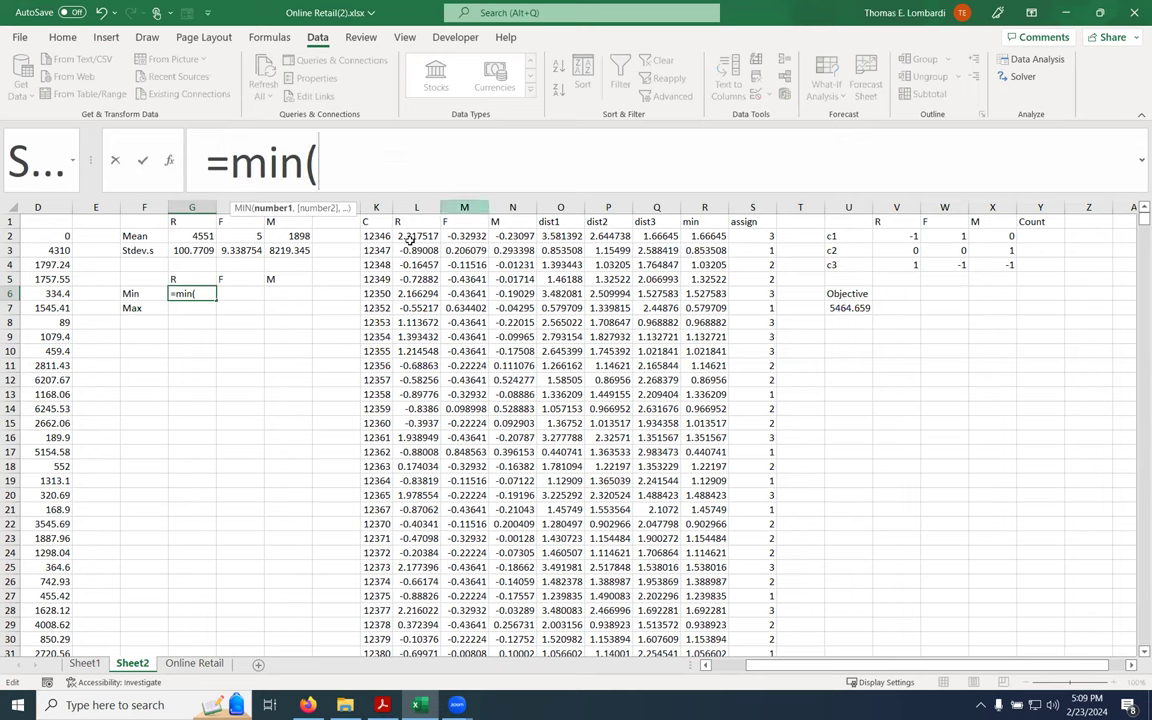
{"action": "left_click", "coordinate": [414, 237]}
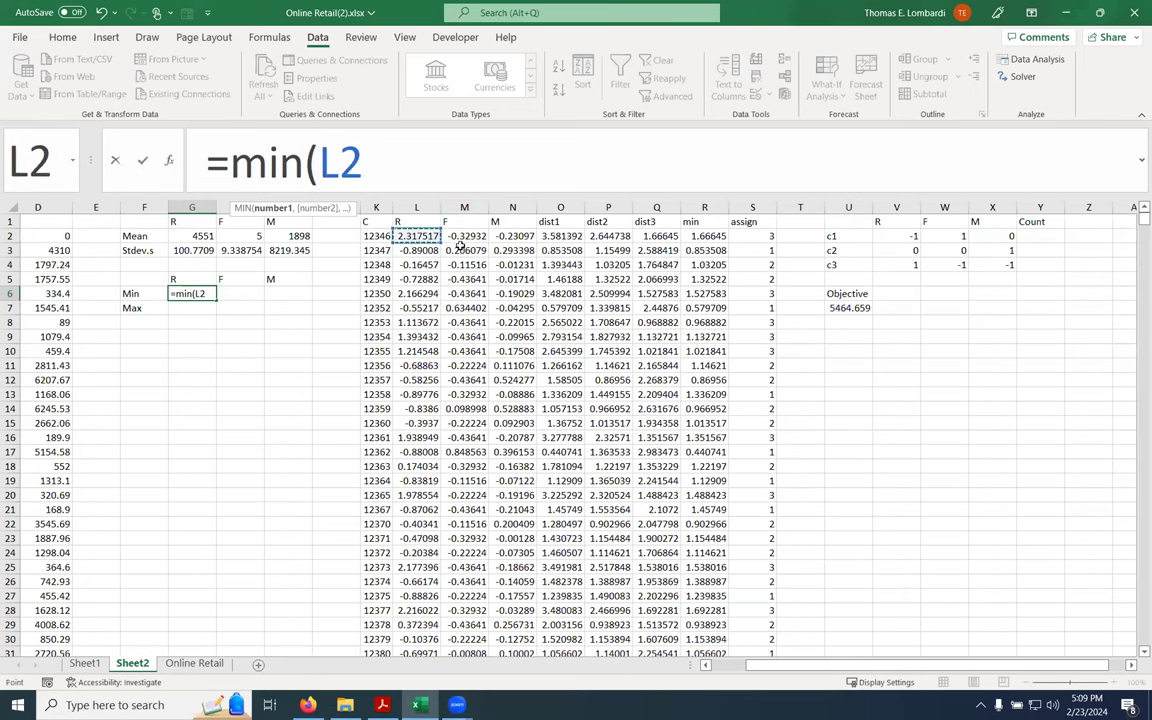
{"action": "key", "text": "ctrl+shift+Down"}
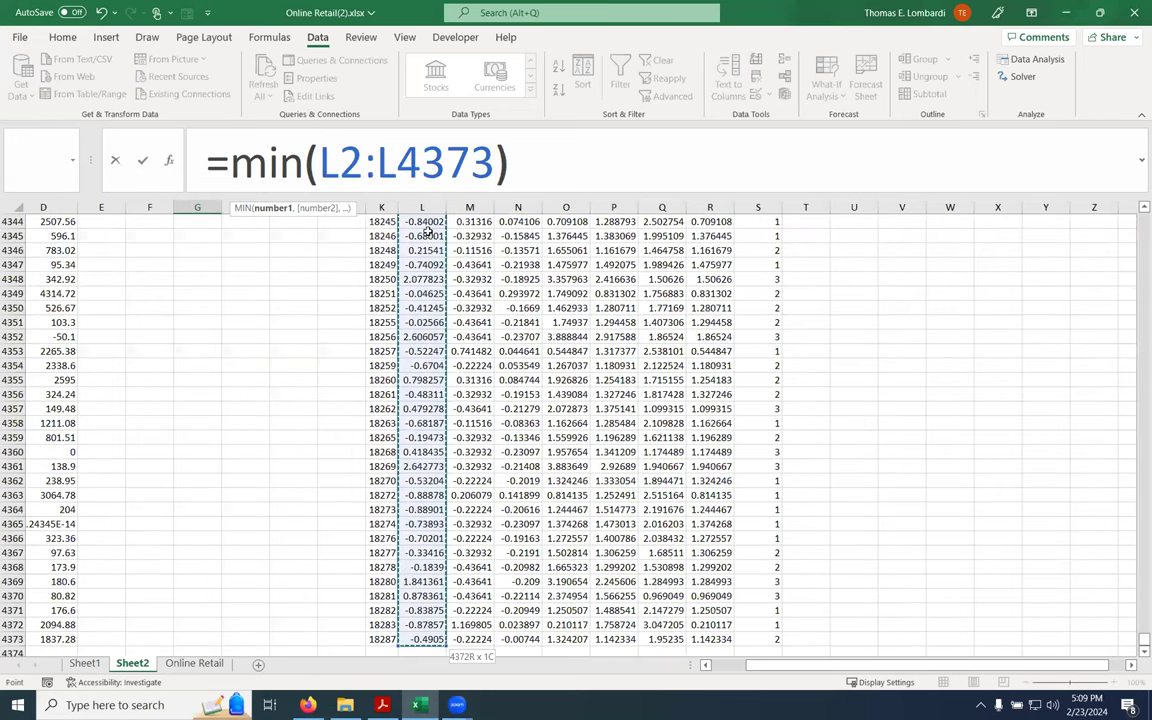
{"action": "left_click", "coordinate": [143, 160]}
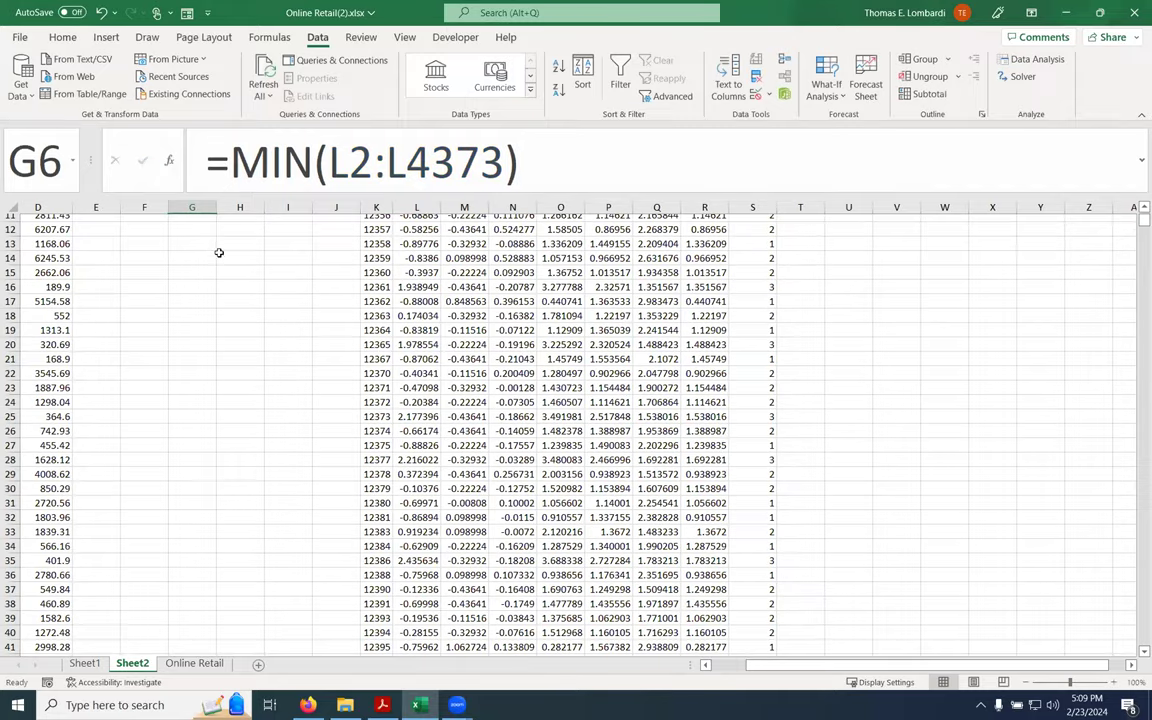
{"action": "scroll", "coordinate": [290, 250], "scroll_direction": "up", "scroll_amount": 4}
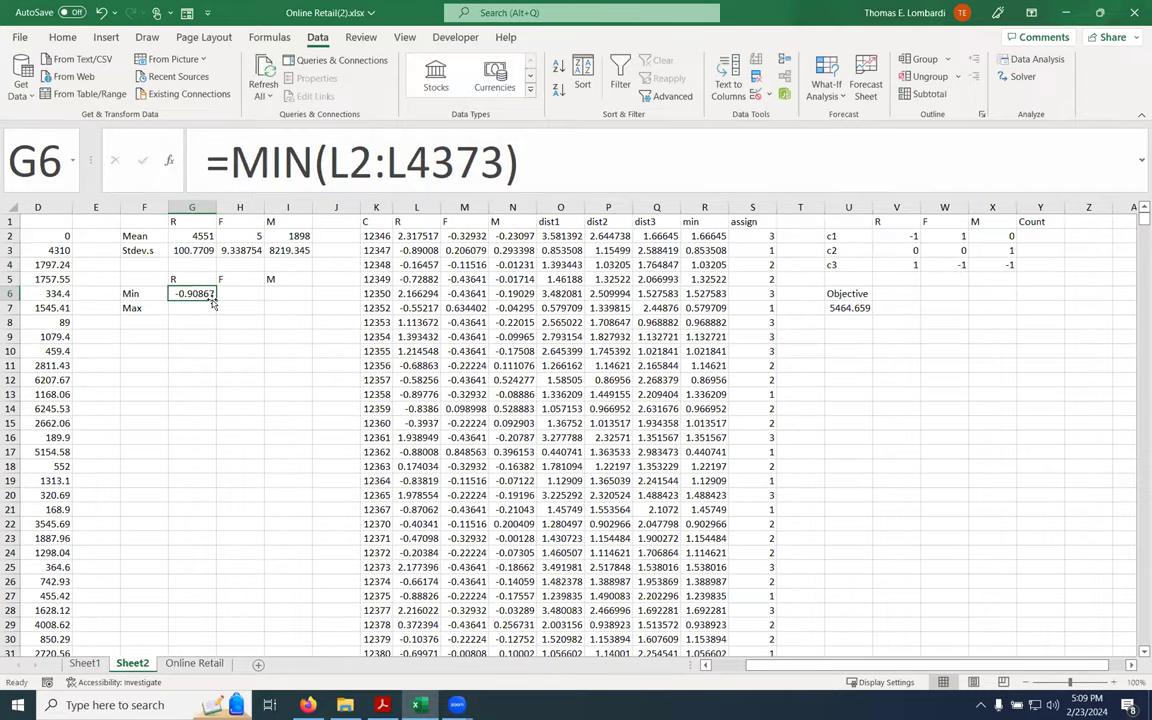
{"action": "left_click_drag", "start_coordinate": [214, 297], "coordinate": [300, 298]}
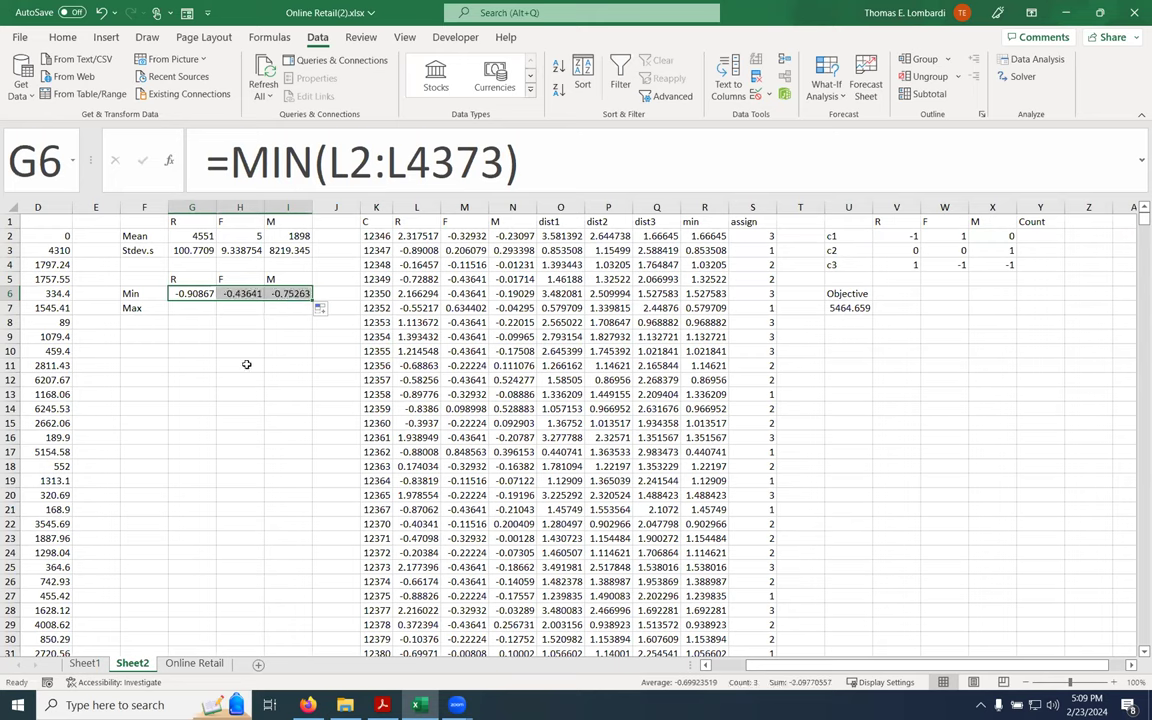
Enter =MAX(L2:L4373) in G7 for R and fill it across to F and M in H7:I7
{"action": "left_click", "coordinate": [179, 307]}
{"action": "left_click", "coordinate": [261, 159]}
{"action": "type", "text": "=max("}
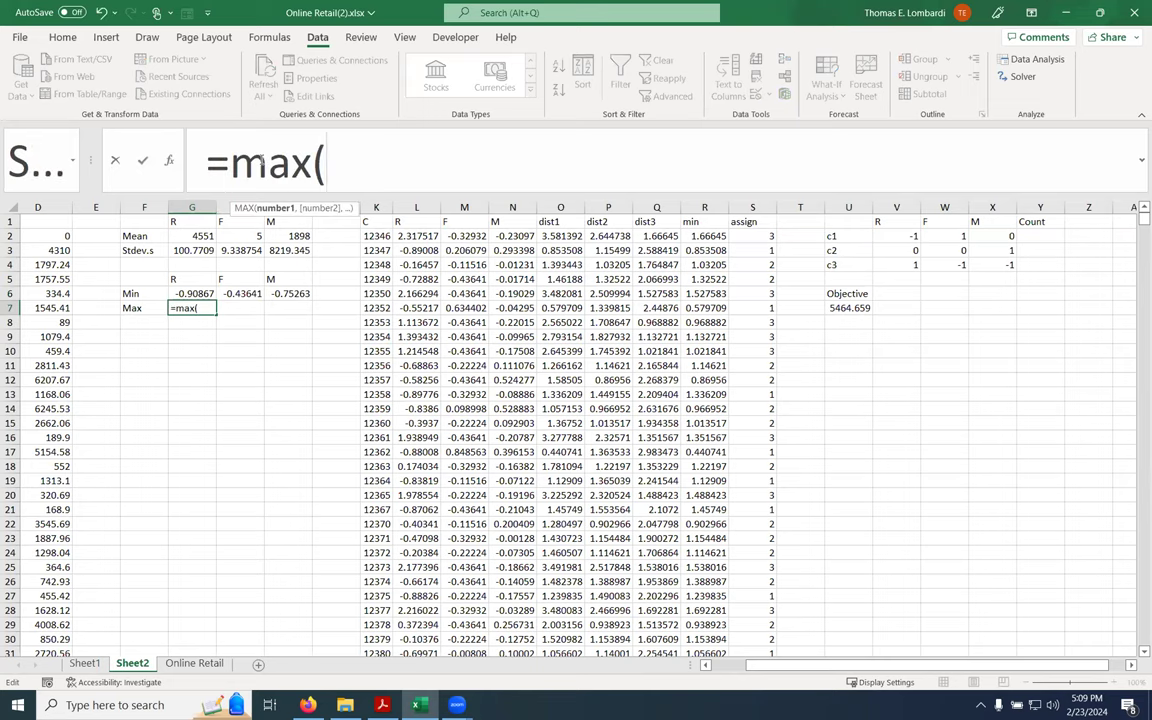
{"action": "left_click", "coordinate": [417, 236]}
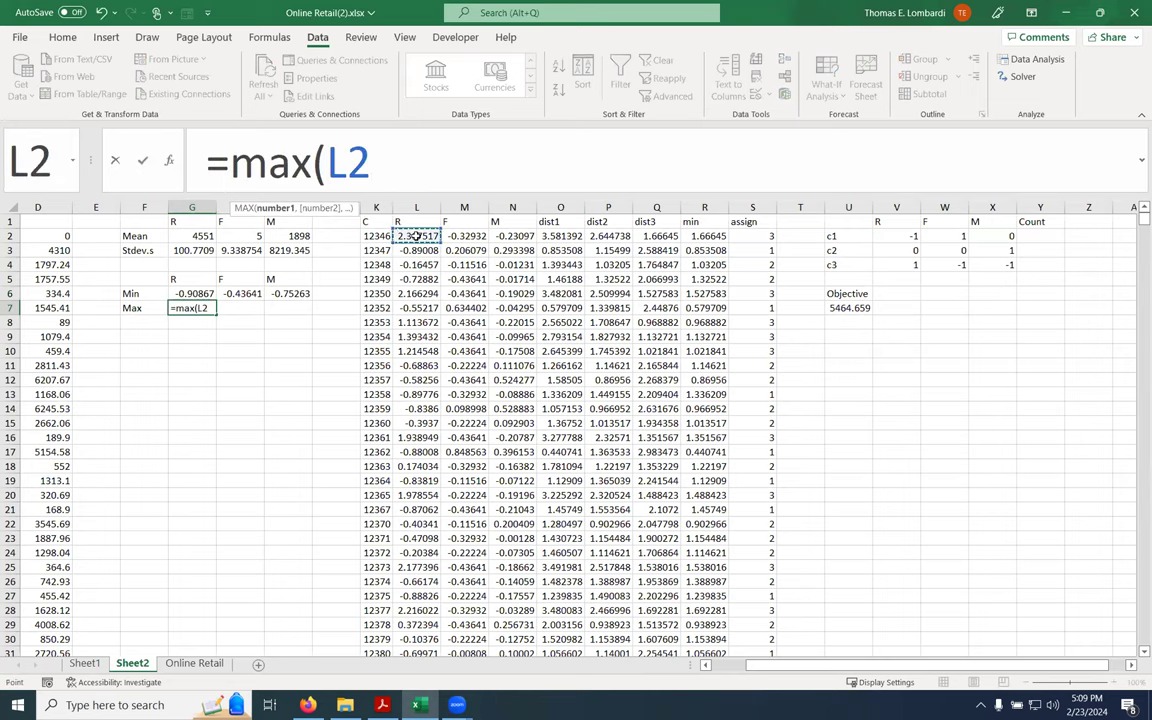
{"action": "key", "text": "ctrl+shift+Down"}
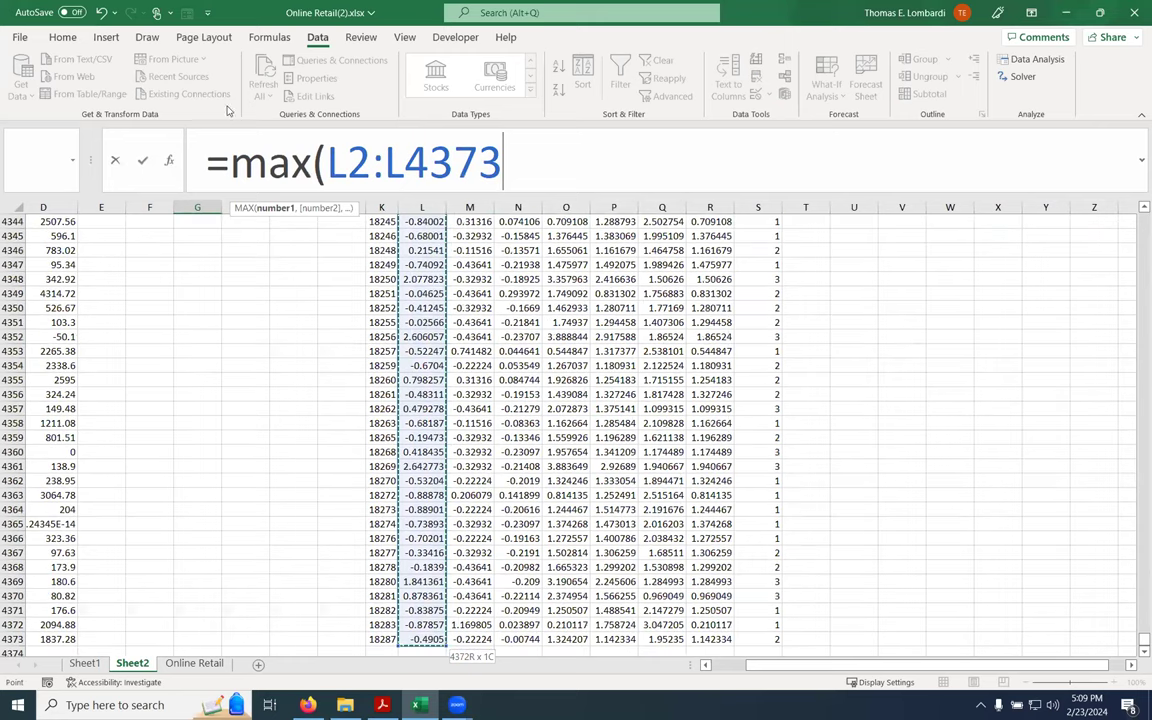
{"action": "type", "text": ")"}
{"action": "left_click", "coordinate": [145, 162]}
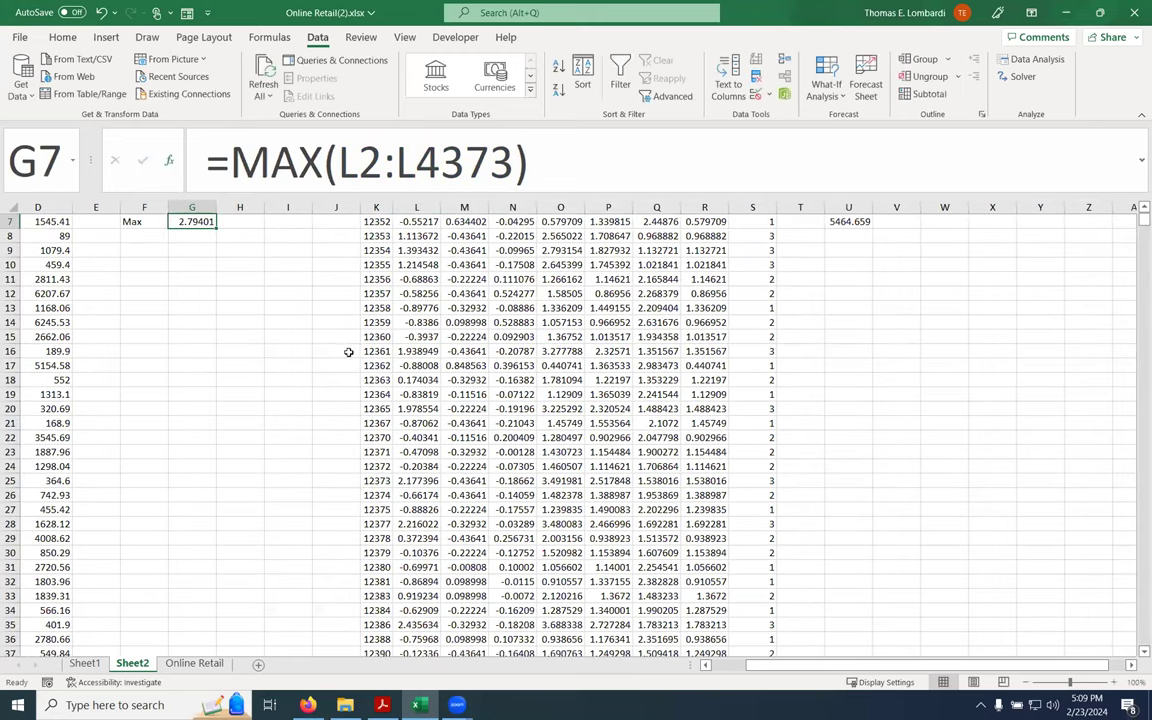
{"action": "scroll", "coordinate": [313, 316], "scroll_direction": "up", "scroll_amount": 2}
{"action": "left_click_drag", "start_coordinate": [215, 315], "coordinate": [298, 316]}
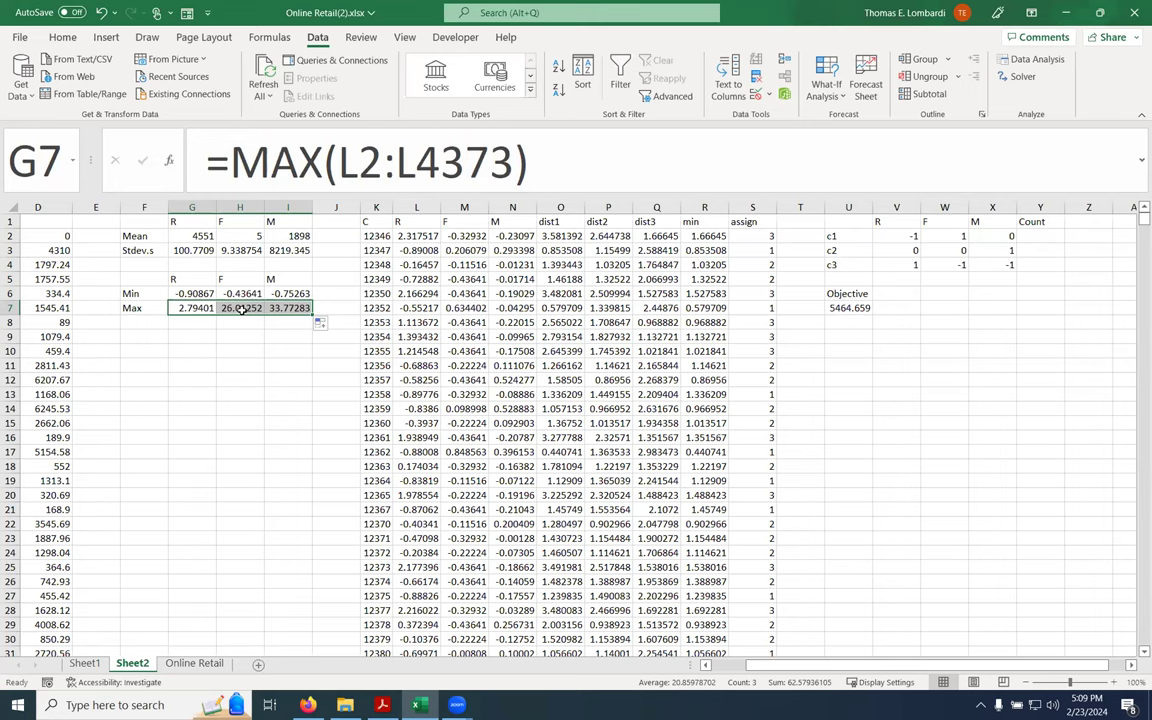
Check the column ranges referenced by the filled MAX formulas in H7 and I7
{"action": "key", "text": "Right"}
{"action": "left_click", "coordinate": [457, 162]}
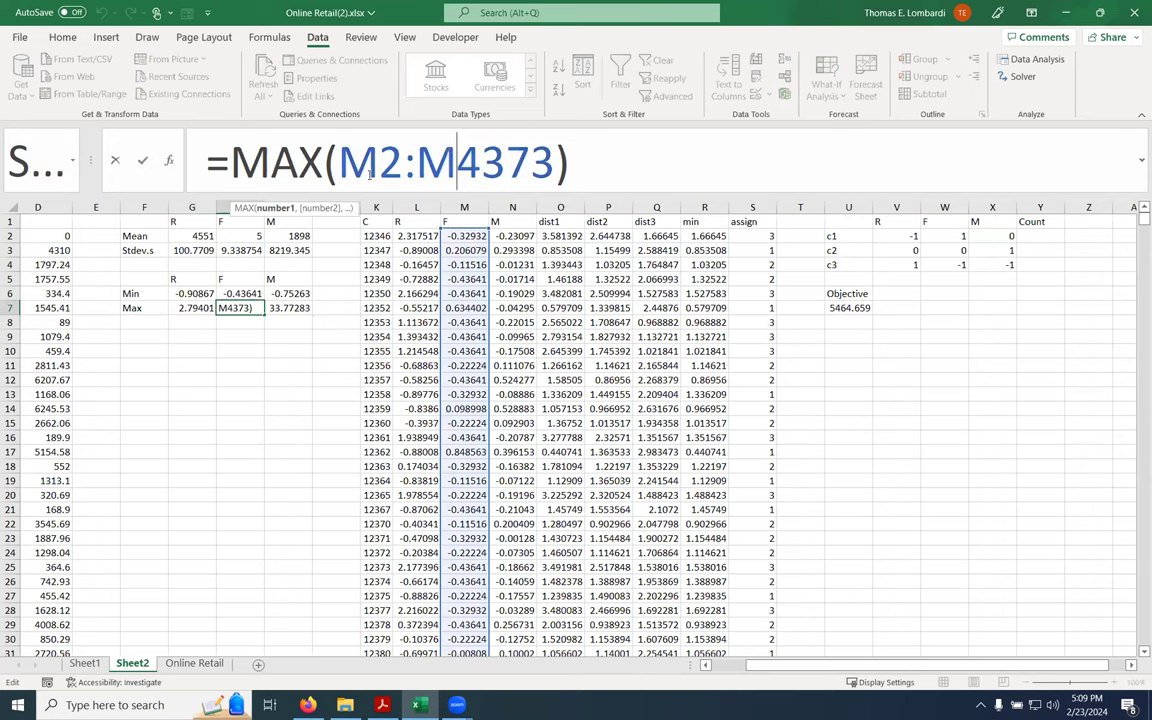
{"action": "left_click", "coordinate": [144, 163]}
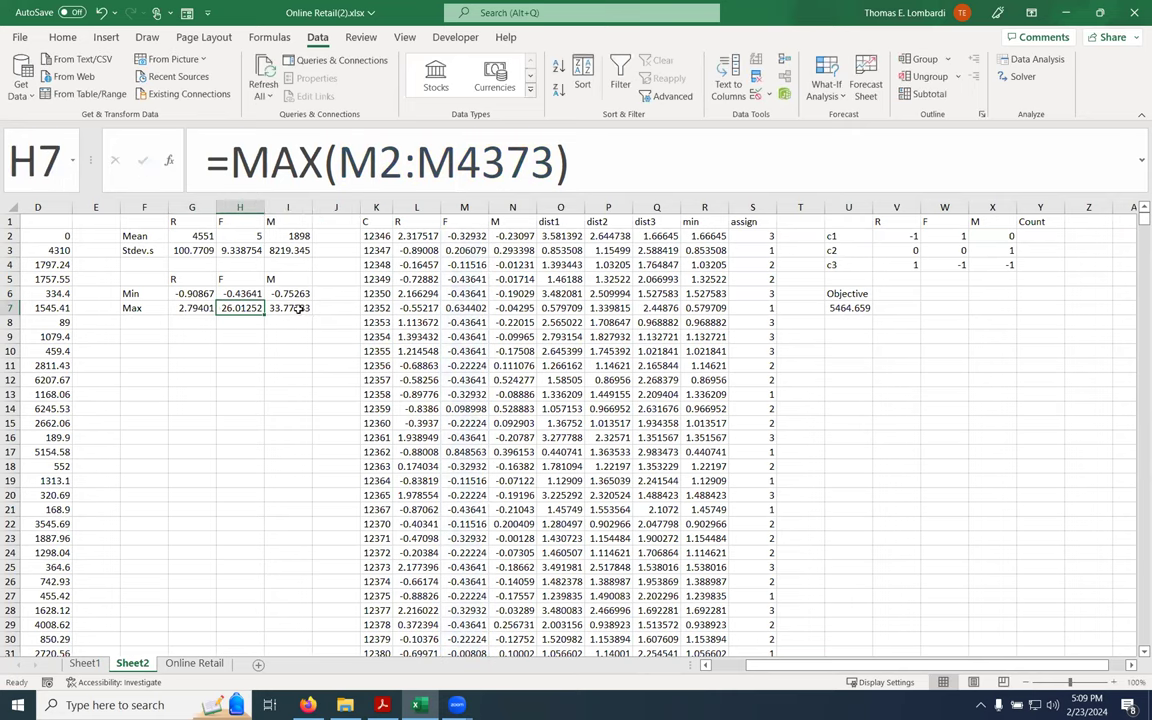
{"action": "left_click", "coordinate": [292, 307]}
{"action": "left_click", "coordinate": [366, 172]}
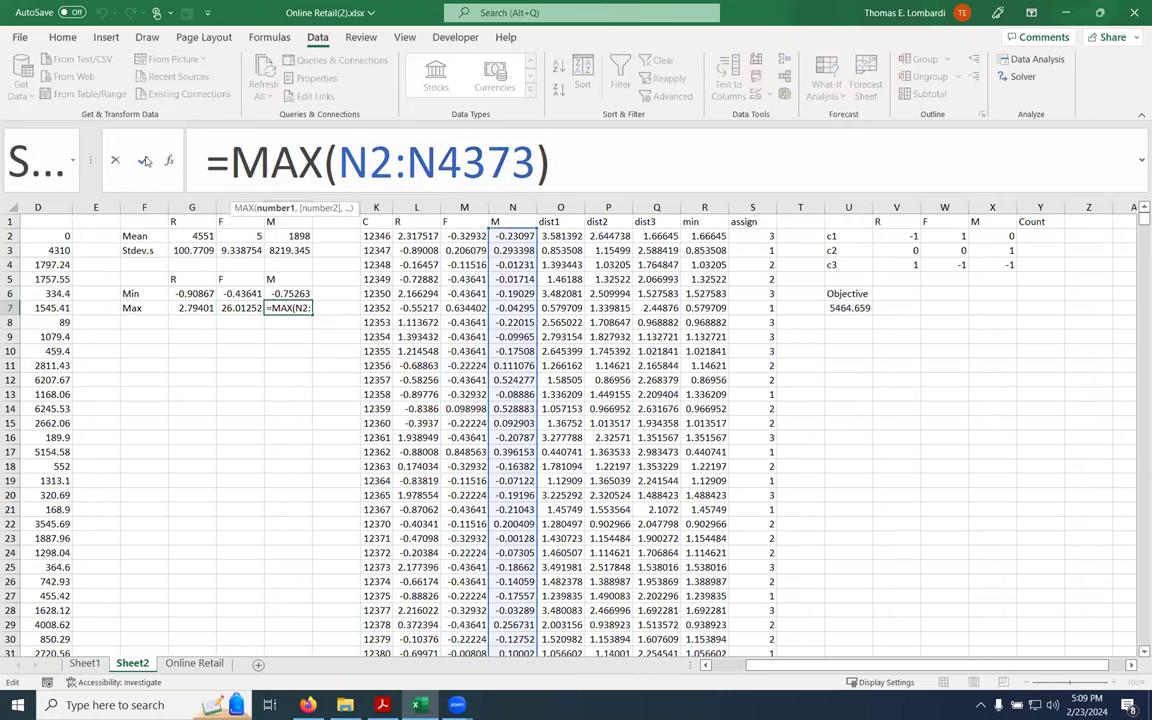
{"action": "key", "text": "Escape"}
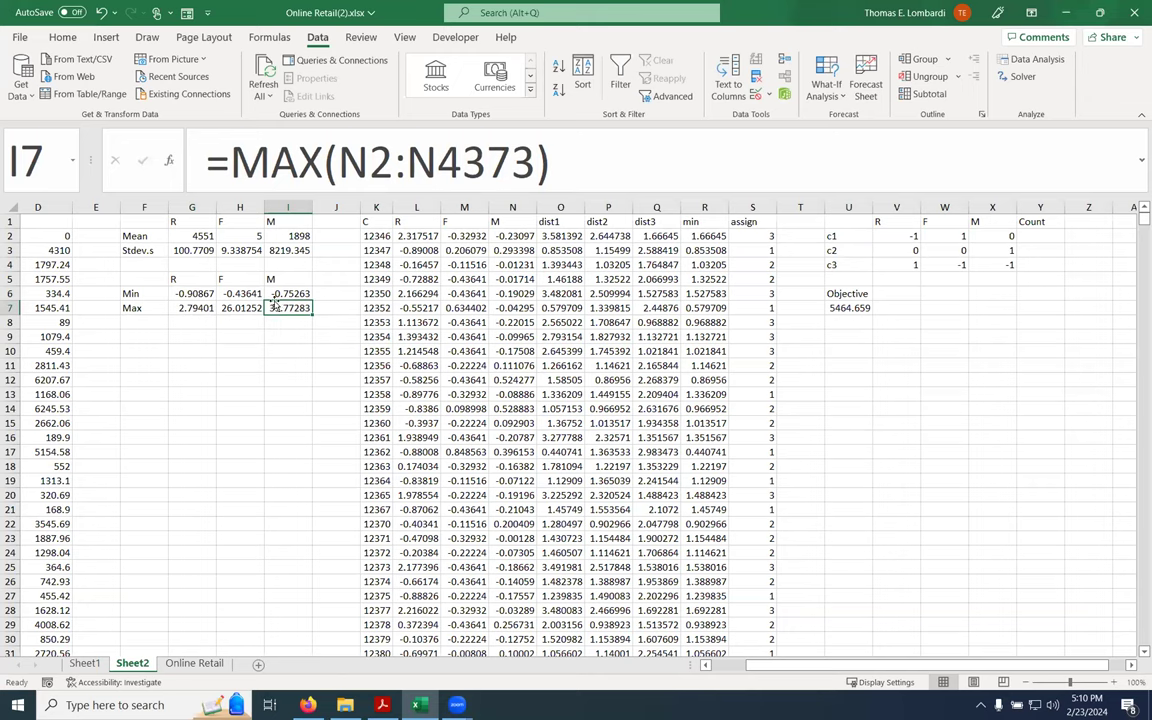
Reopen Solver and reselect $U$7 as the objective and $V$2:$X$4 as the changing variable cells
{"action": "left_click", "coordinate": [1018, 78]}
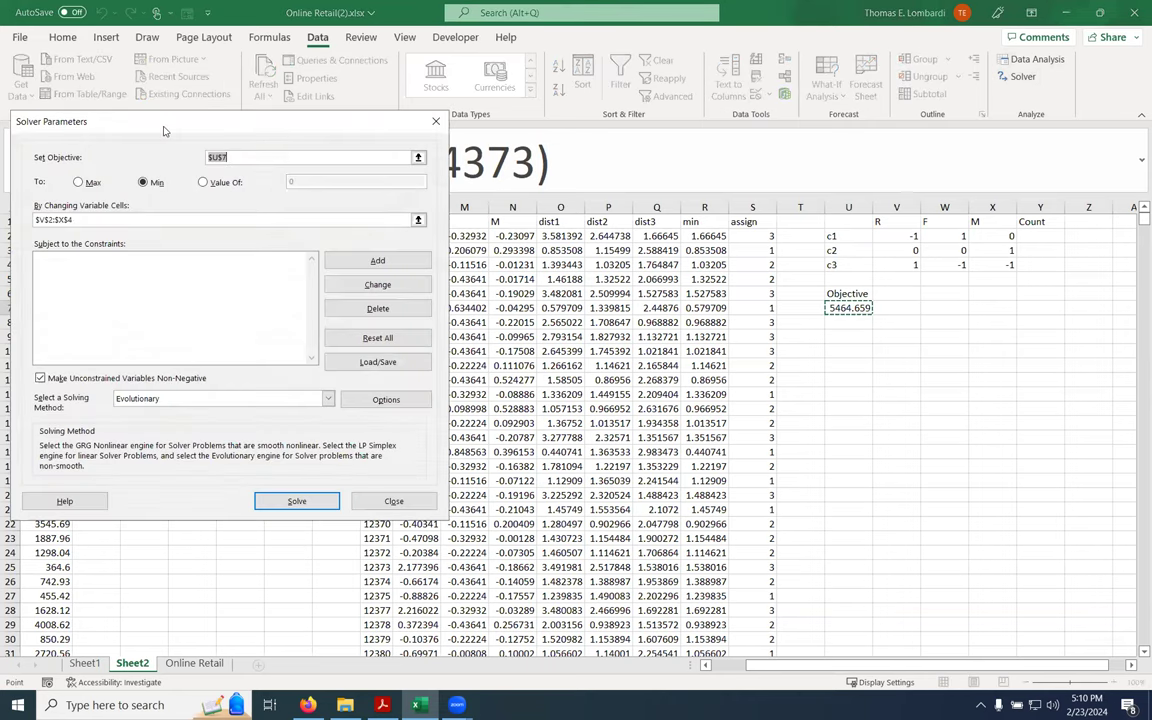
{"action": "left_click_drag", "start_coordinate": [165, 131], "coordinate": [468, 135]}
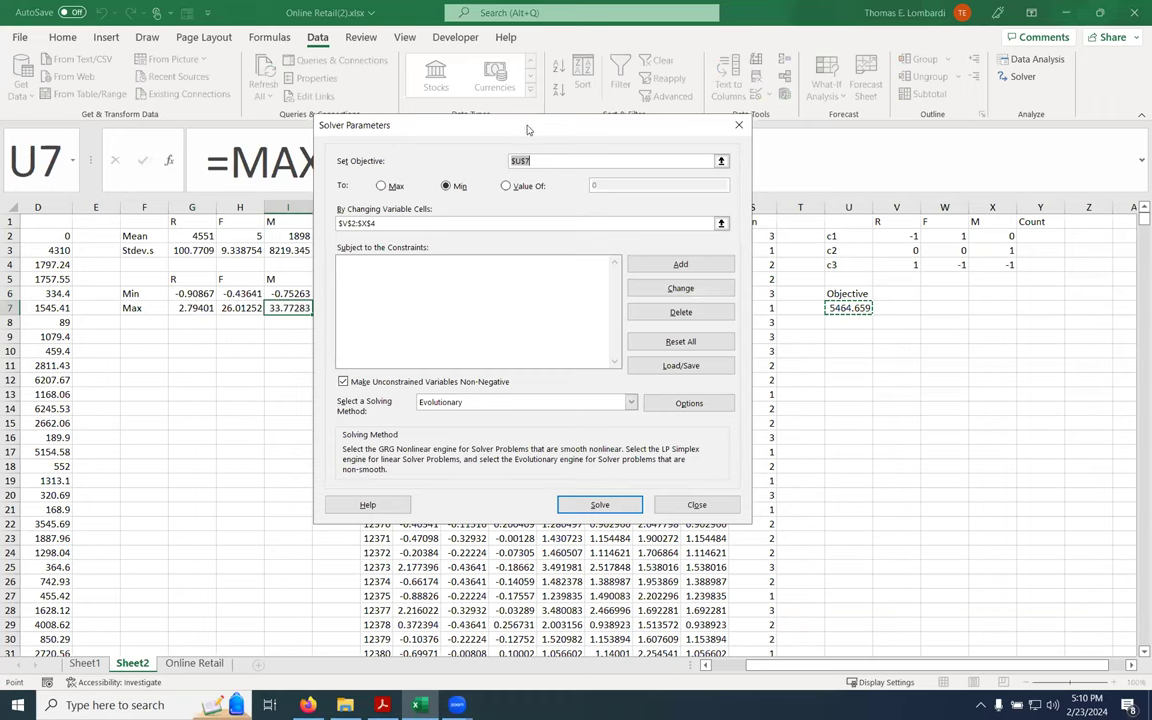
{"action": "left_click_drag", "start_coordinate": [528, 130], "coordinate": [551, 112]}
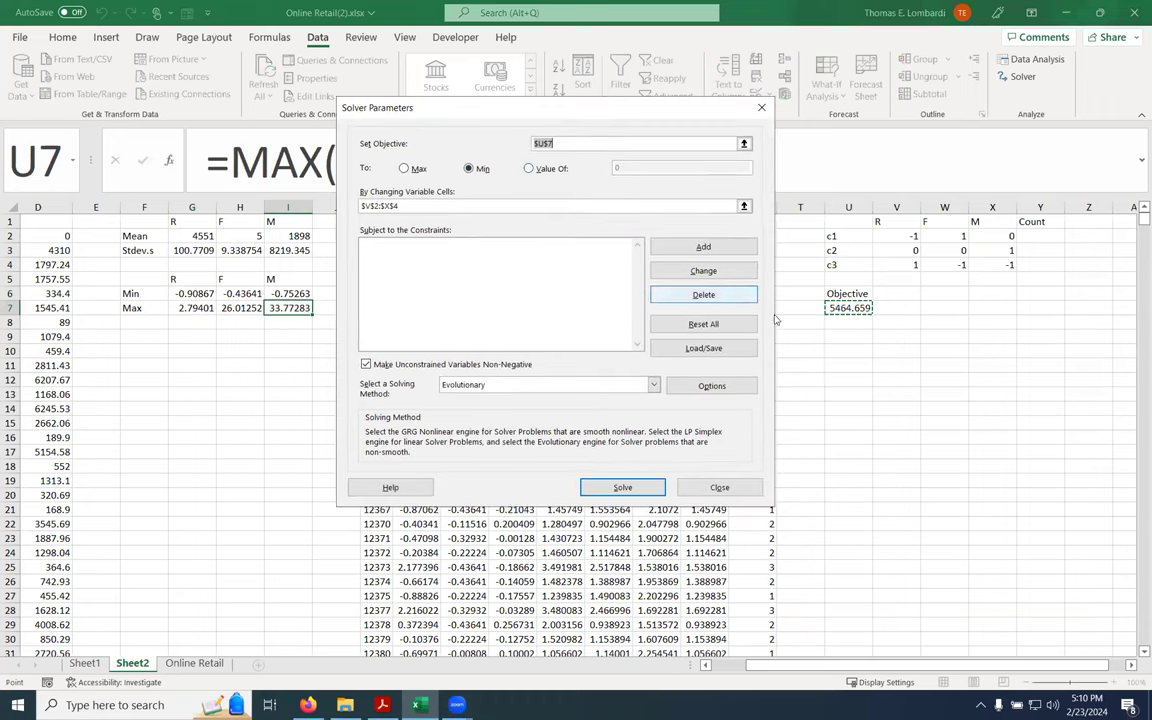
{"action": "key", "text": "BackSpace"}
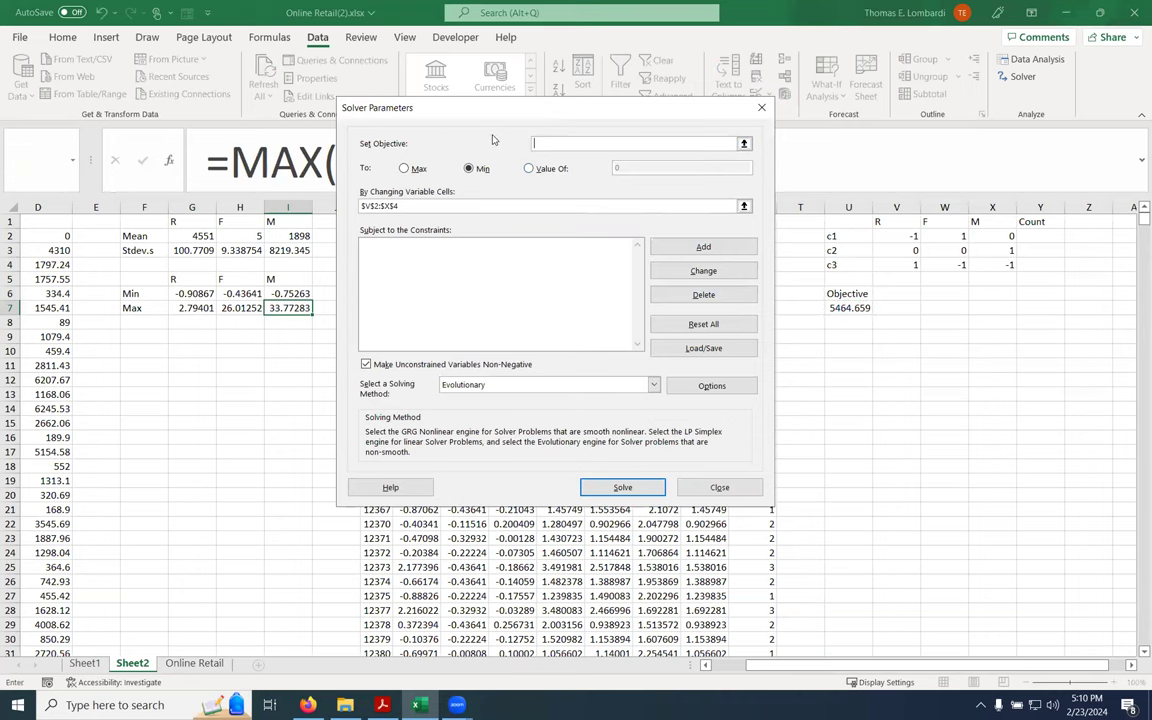
{"action": "left_click", "coordinate": [832, 307]}
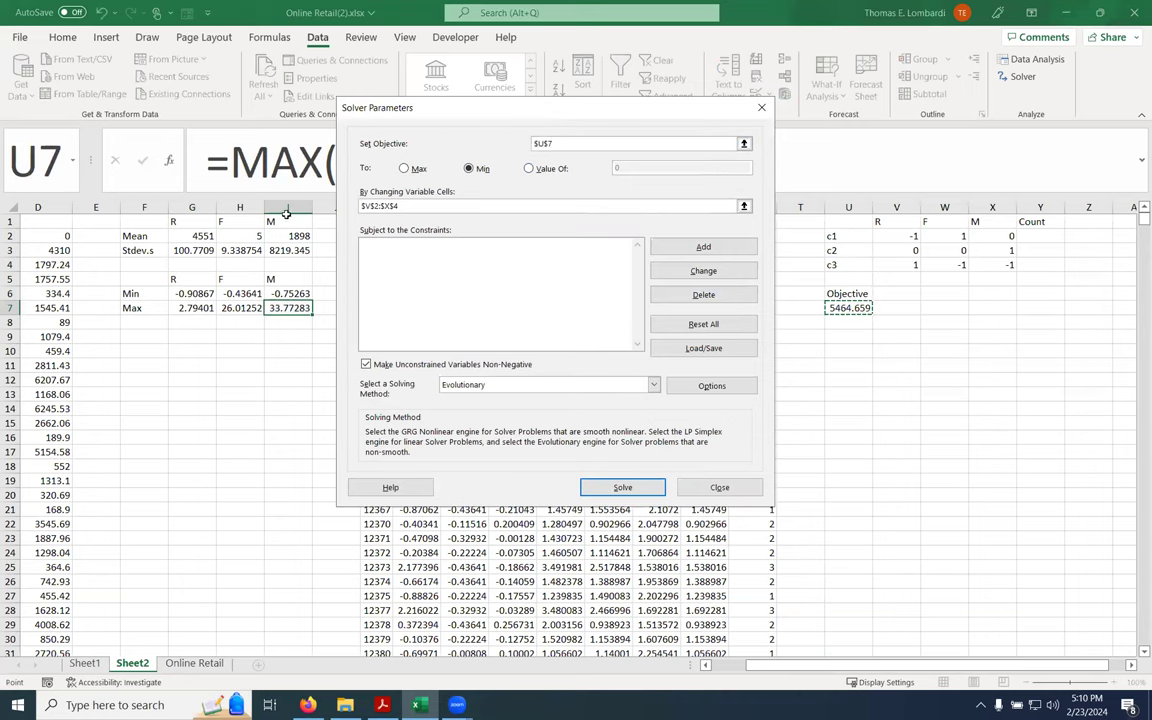
{"action": "left_click_drag", "start_coordinate": [407, 205], "coordinate": [361, 205]}
{"action": "key", "text": "BackSpace"}
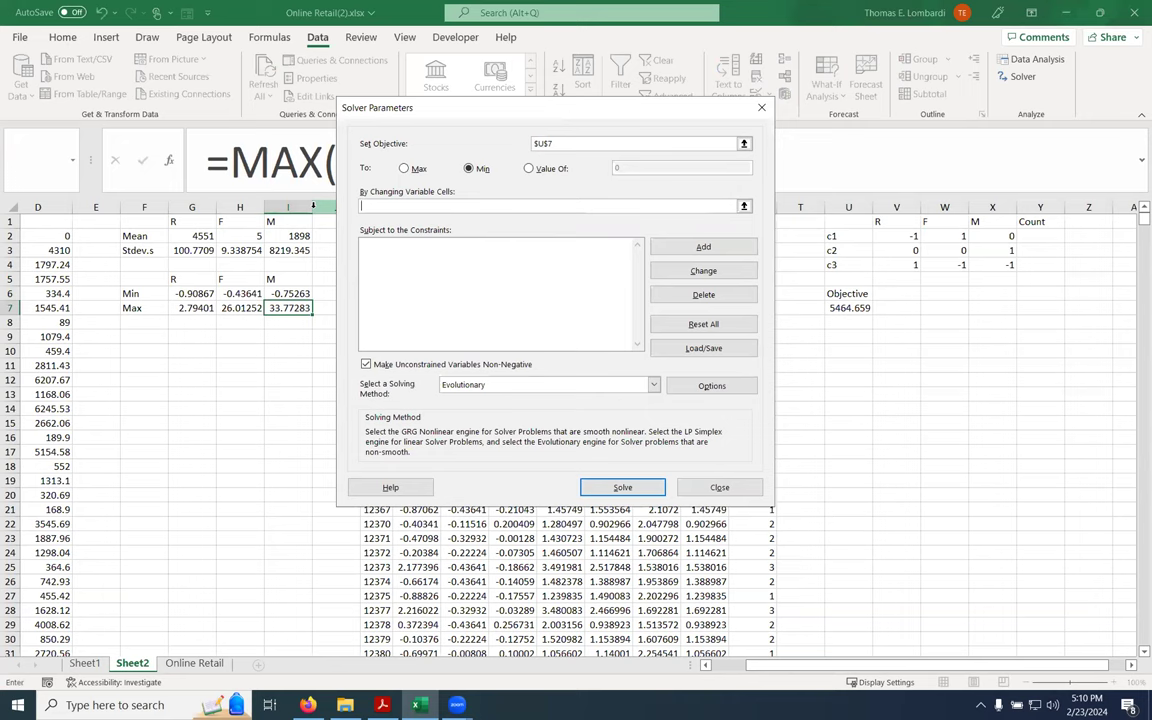
{"action": "left_click_drag", "start_coordinate": [897, 236], "coordinate": [993, 262]}
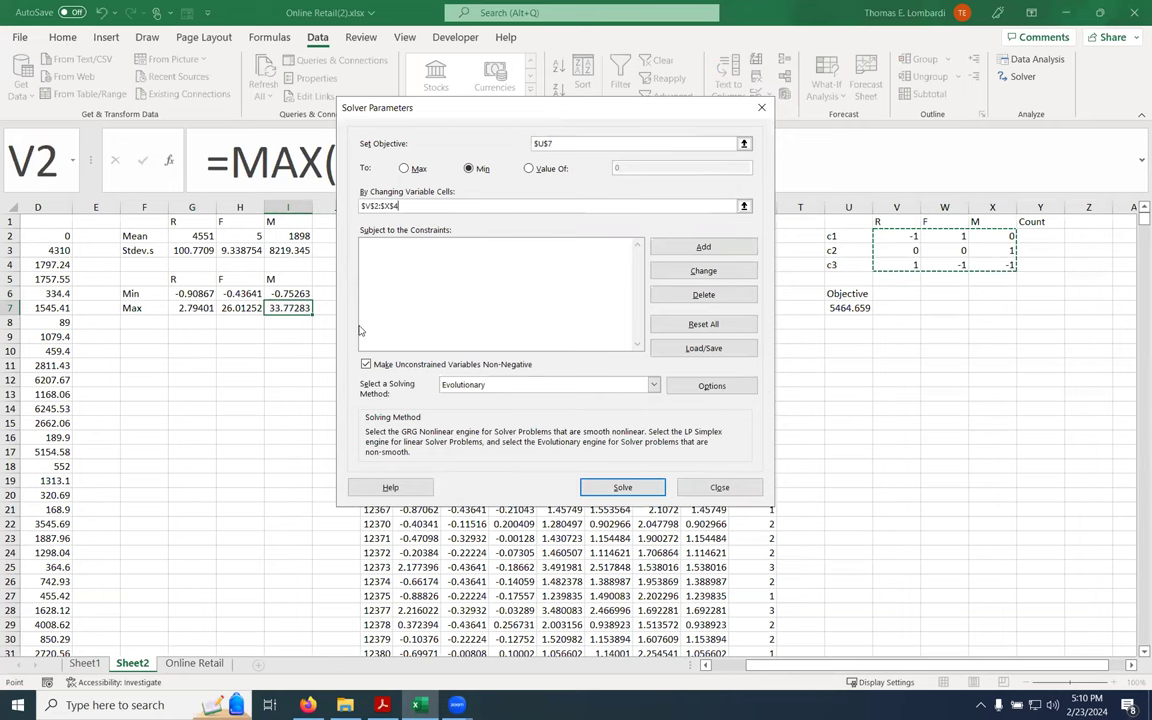
Add a Solver constraint that keeps the R centroid cells $V$2:$V$4 <= 3
{"action": "left_click", "coordinate": [664, 249]}
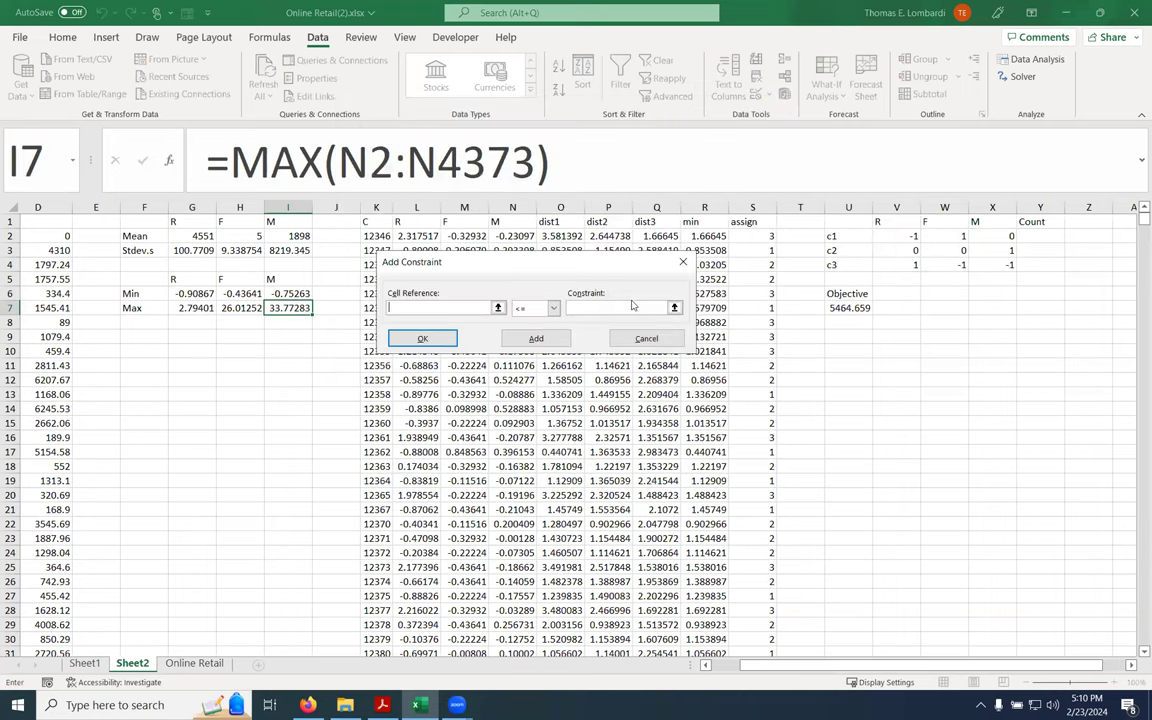
{"action": "left_click", "coordinate": [896, 235]}
{"action": "left_click_drag", "start_coordinate": [896, 235], "coordinate": [896, 264]}
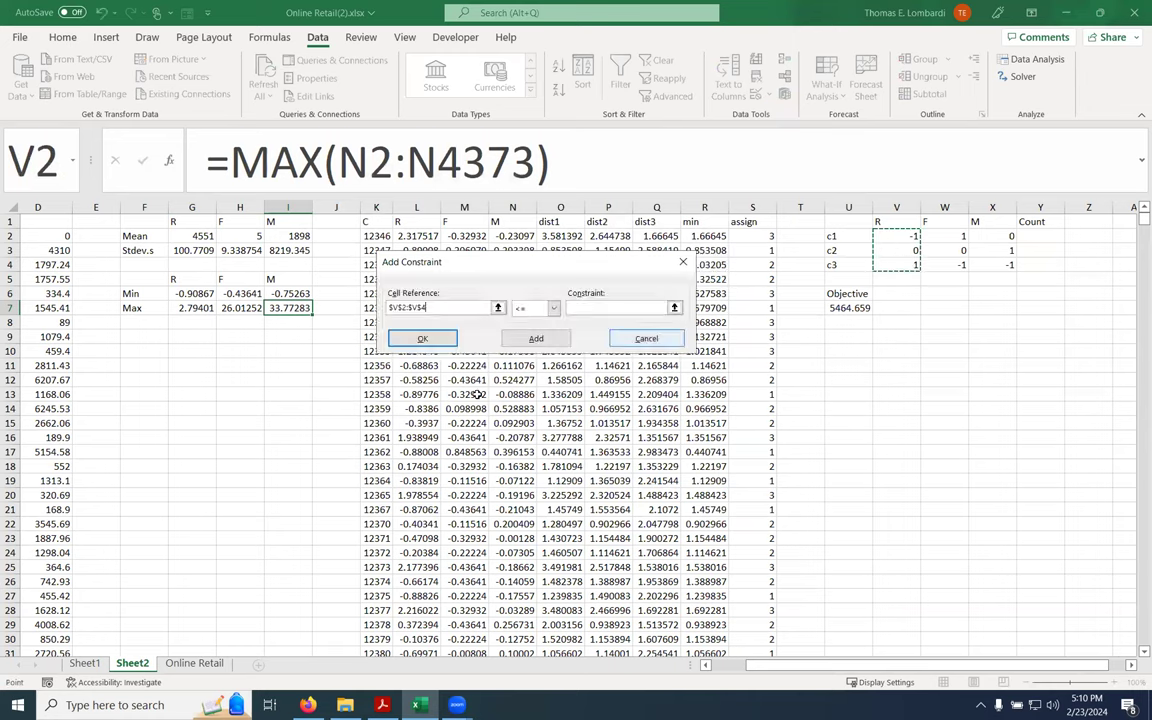
{"action": "left_click", "coordinate": [583, 310]}
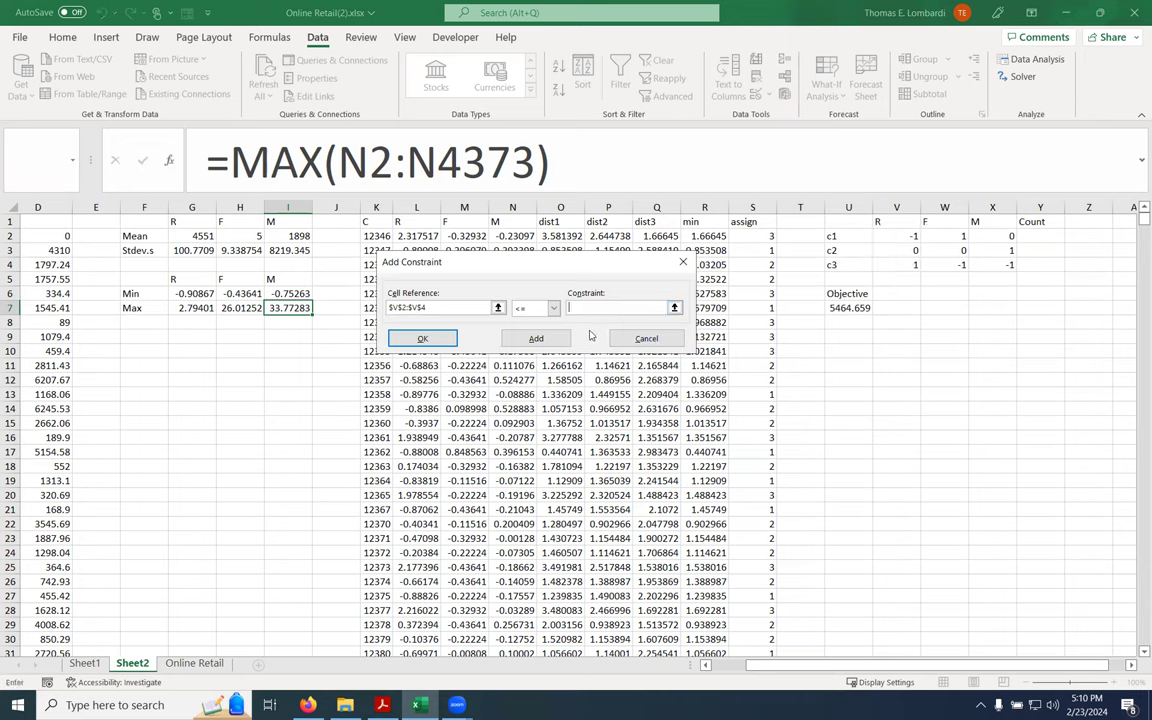
{"action": "type", "text": "3"}
{"action": "left_click", "coordinate": [536, 338]}
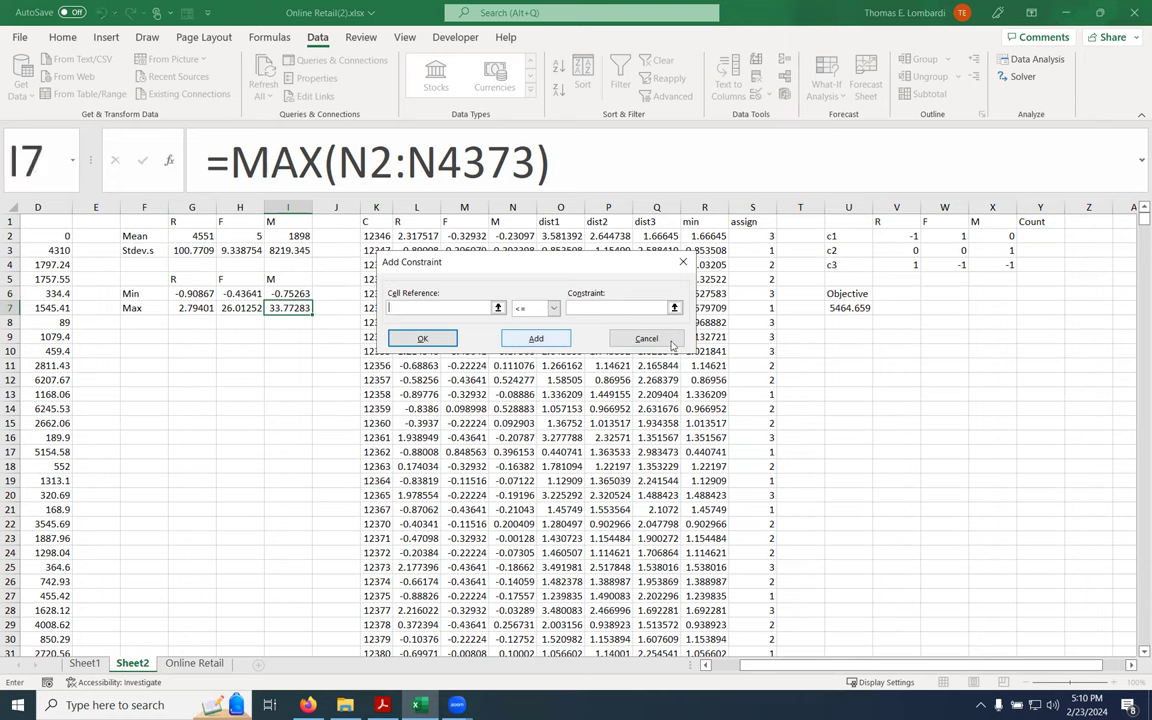
Add a Solver constraint that keeps the R centroid cells $V$2:$V$4 >= -1
{"action": "left_click_drag", "start_coordinate": [888, 236], "coordinate": [886, 267]}
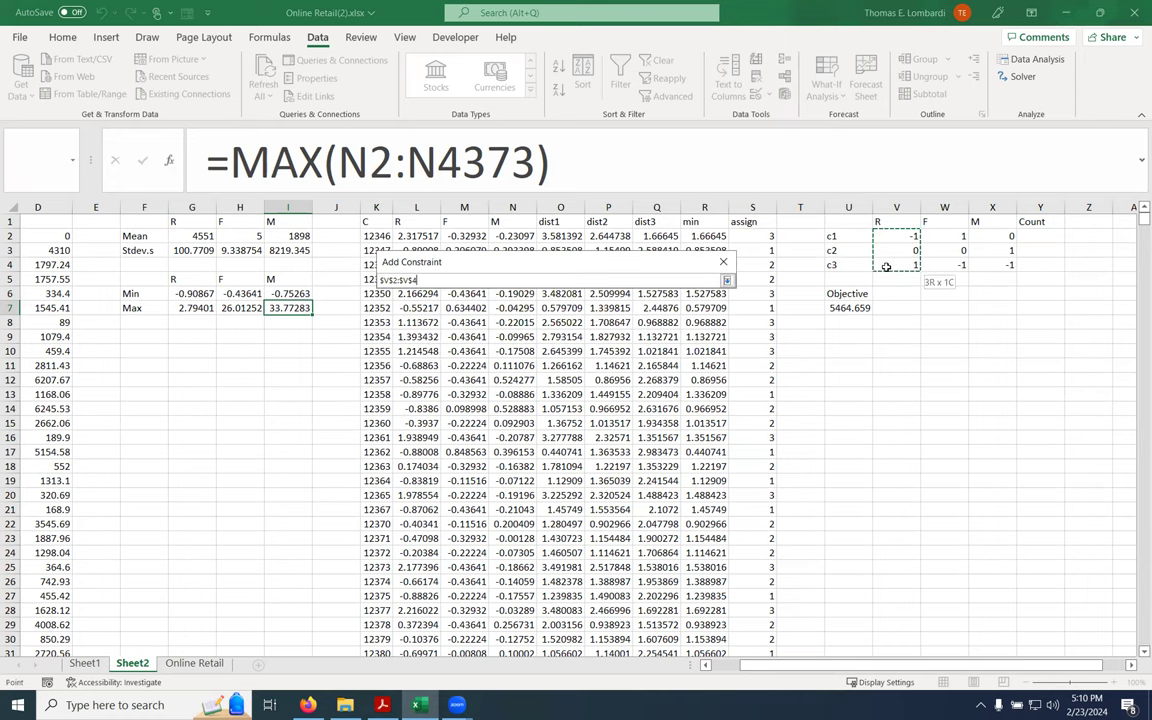
{"action": "left_click", "coordinate": [553, 309]}
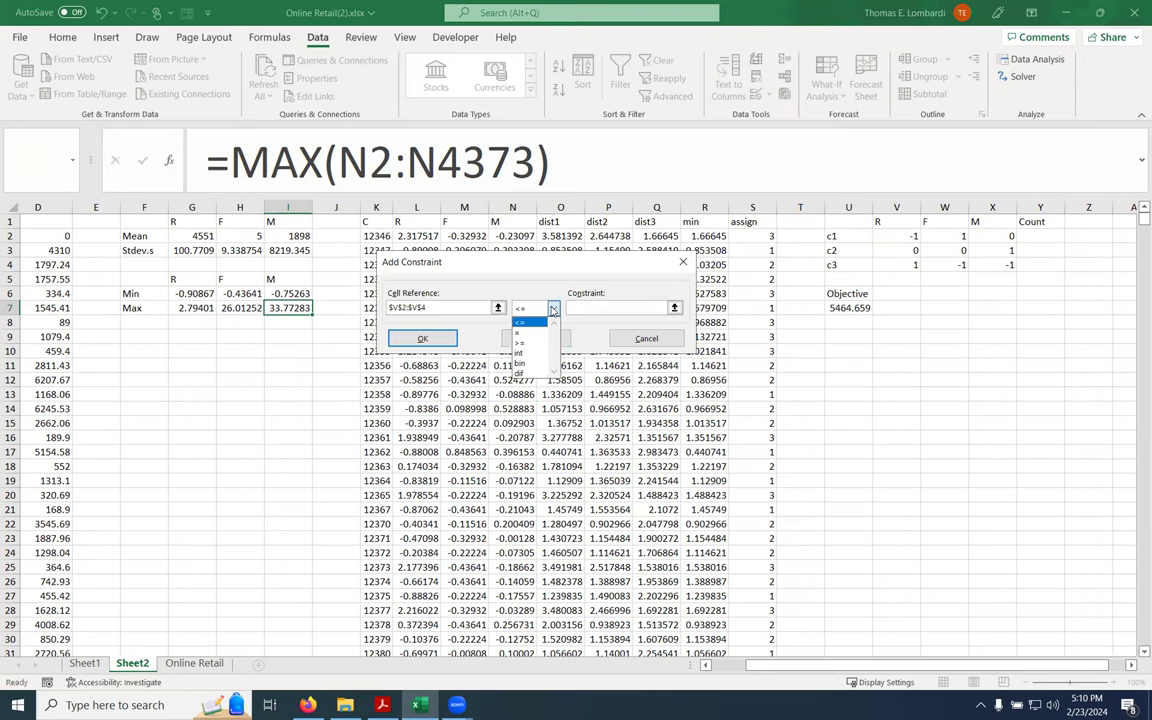
{"action": "left_click", "coordinate": [520, 343]}
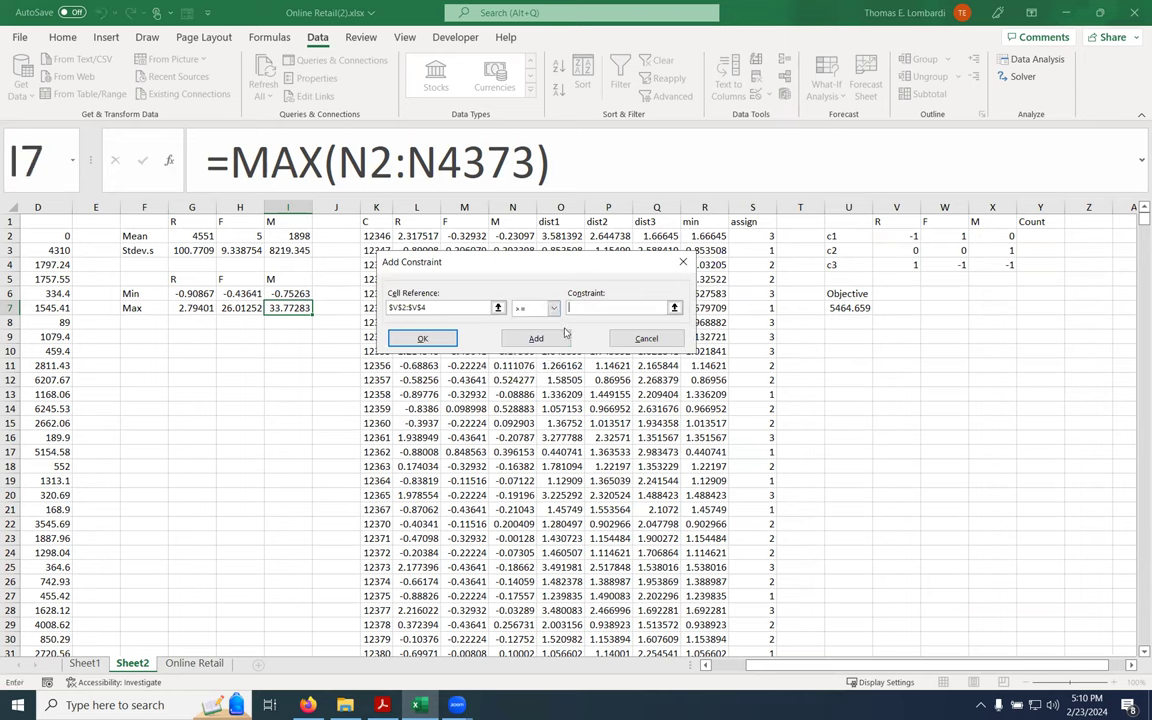
{"action": "type", "text": "1"}
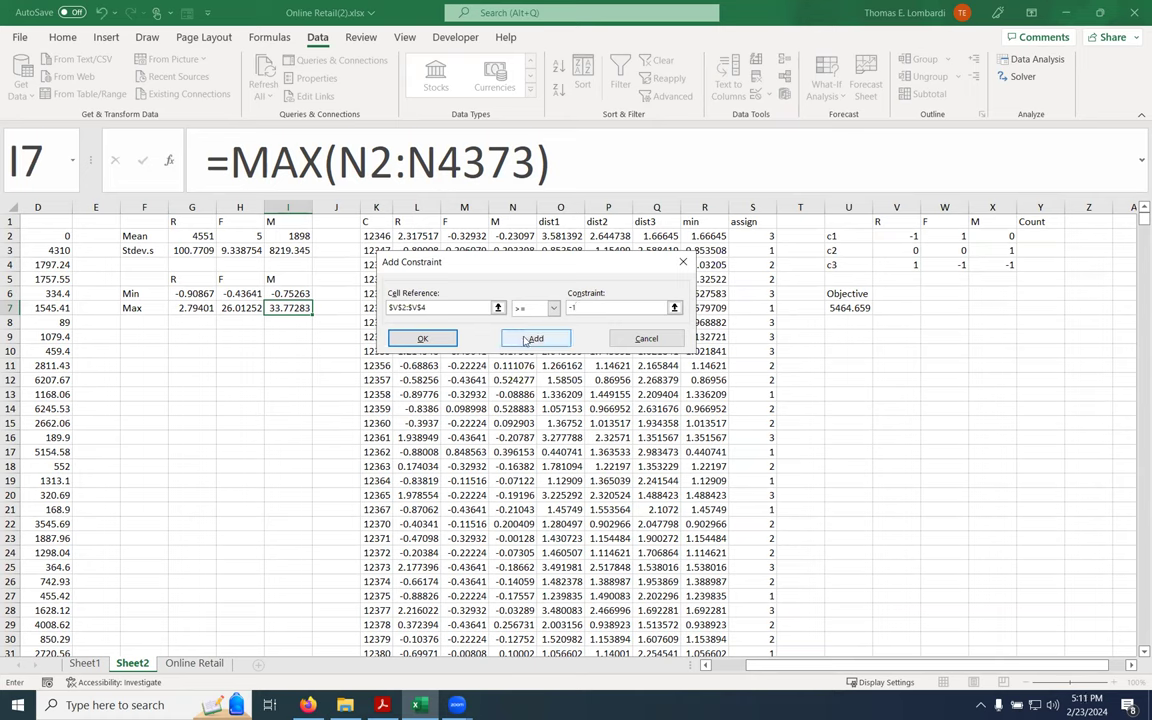
{"action": "left_click", "coordinate": [535, 338]}
Add a Solver constraint that keeps the F centroid cells $W$2:$W$4 <= 26
{"action": "left_click_drag", "start_coordinate": [942, 237], "coordinate": [943, 265]}
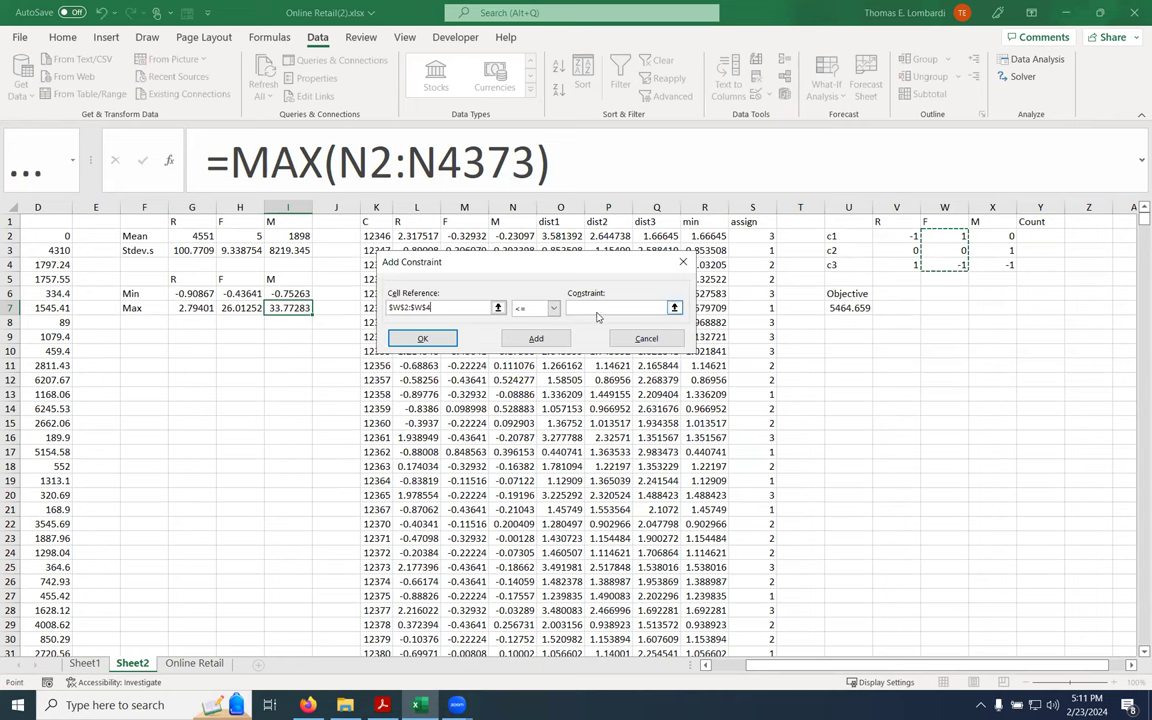
{"action": "left_click", "coordinate": [589, 306]}
{"action": "type", "text": "2"}
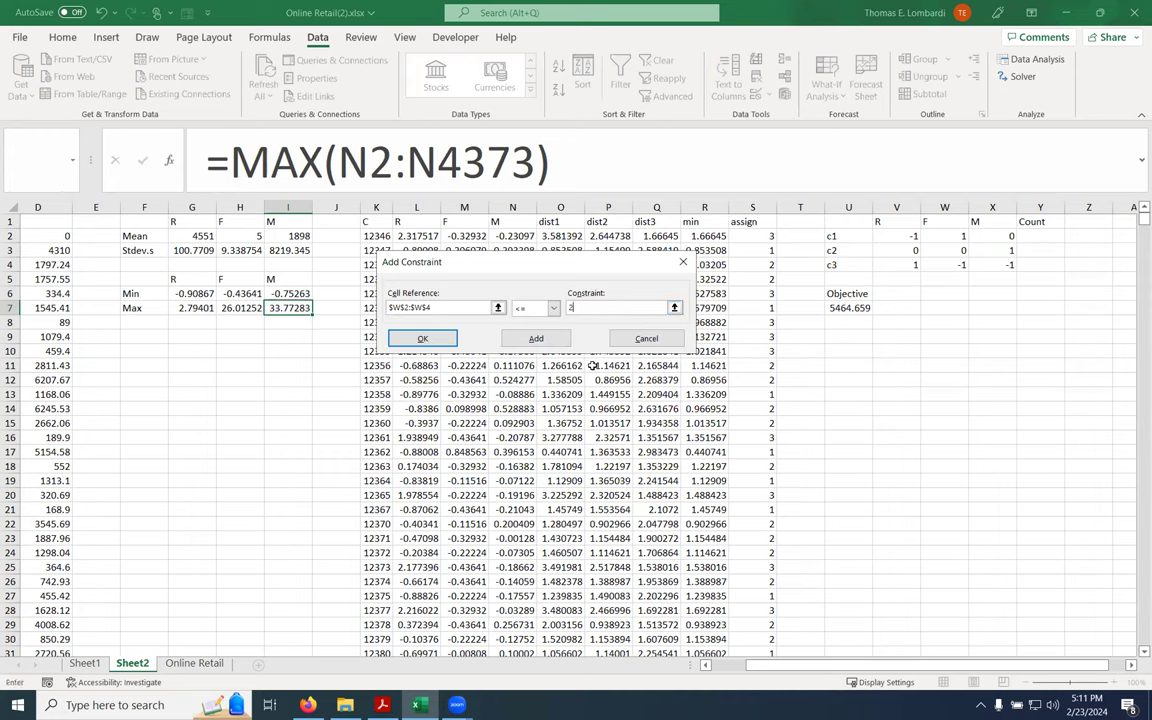
{"action": "type", "text": "6"}
{"action": "left_click", "coordinate": [536, 338]}
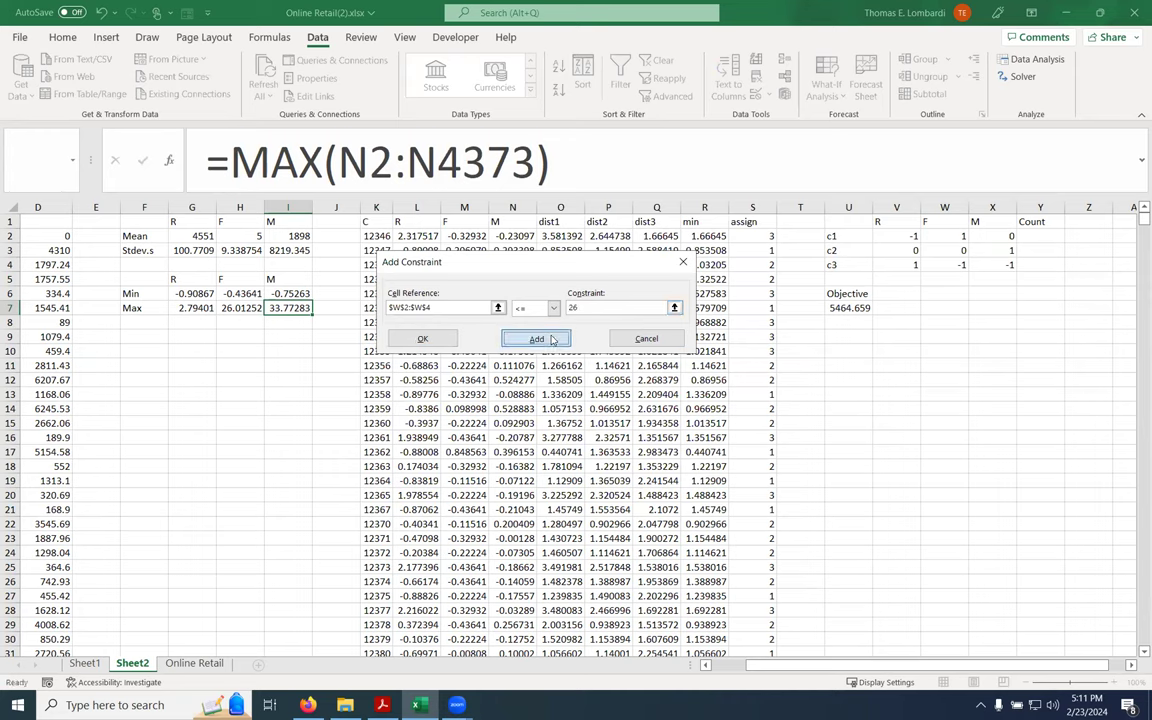
Add a >= lower-bound constraint for the F centroid cells $W$2:$W$4
{"action": "left_click_drag", "start_coordinate": [943, 237], "coordinate": [943, 265]}
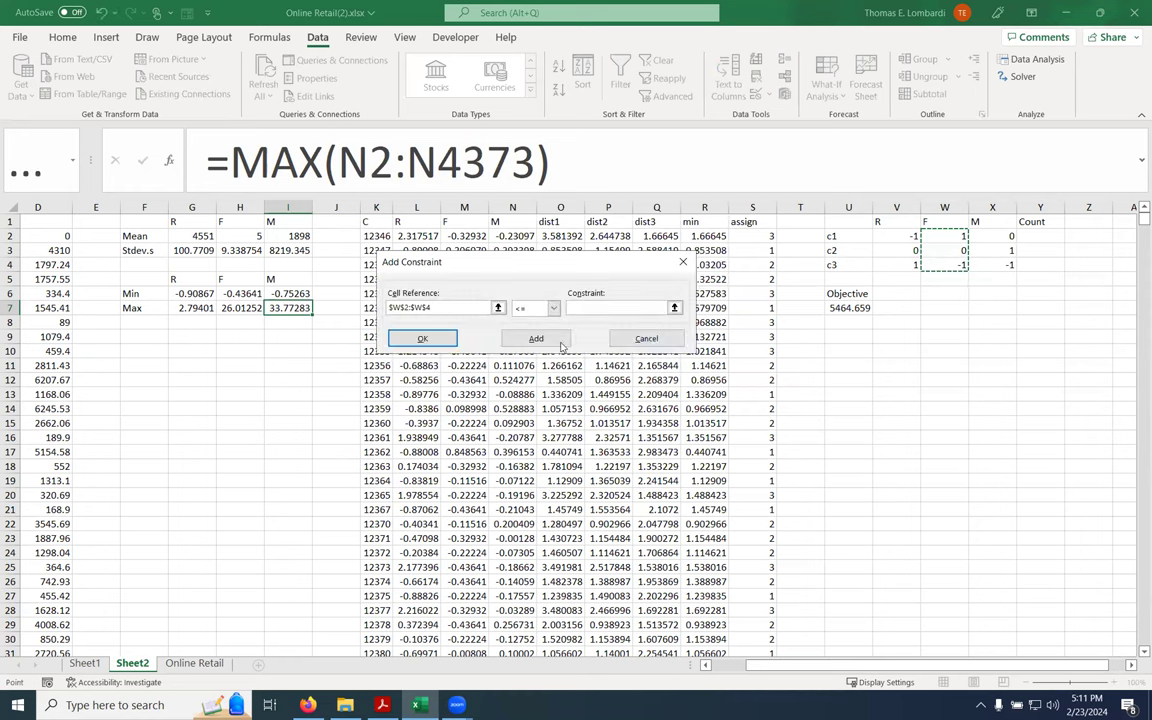
{"action": "left_click", "coordinate": [592, 309]}
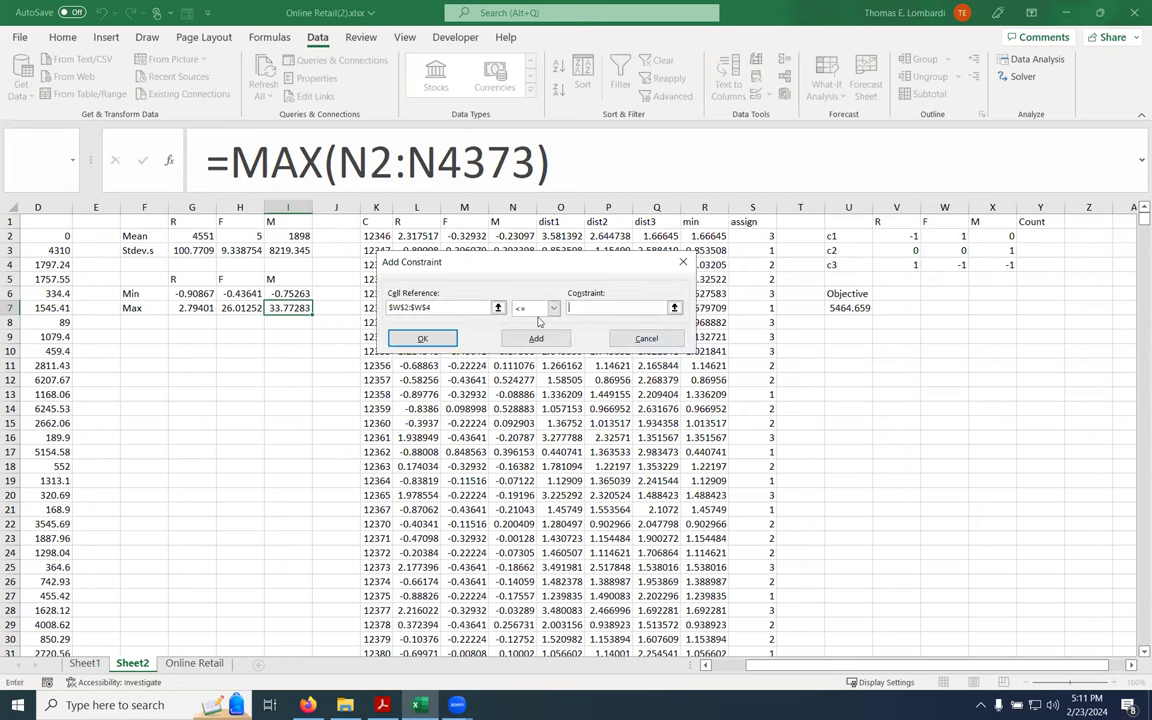
{"action": "left_click", "coordinate": [553, 308]}
{"action": "left_click", "coordinate": [532, 350]}
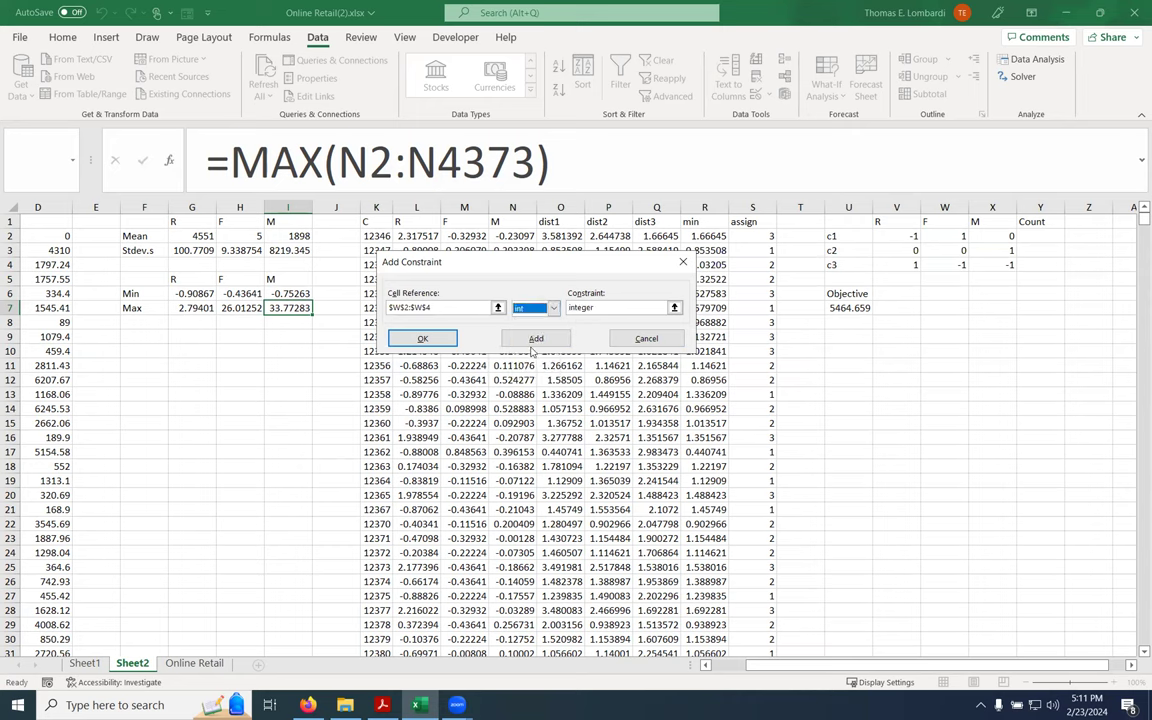
{"action": "left_click", "coordinate": [553, 308]}
{"action": "left_click", "coordinate": [535, 338]}
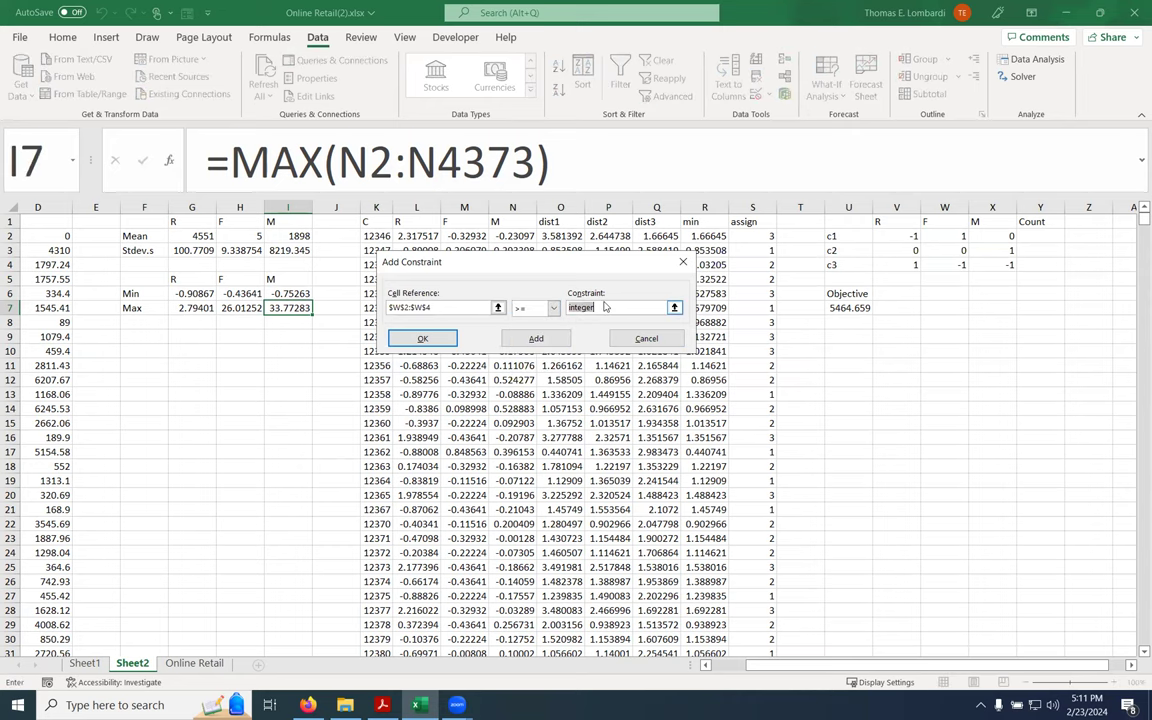
{"action": "left_click", "coordinate": [553, 308]}
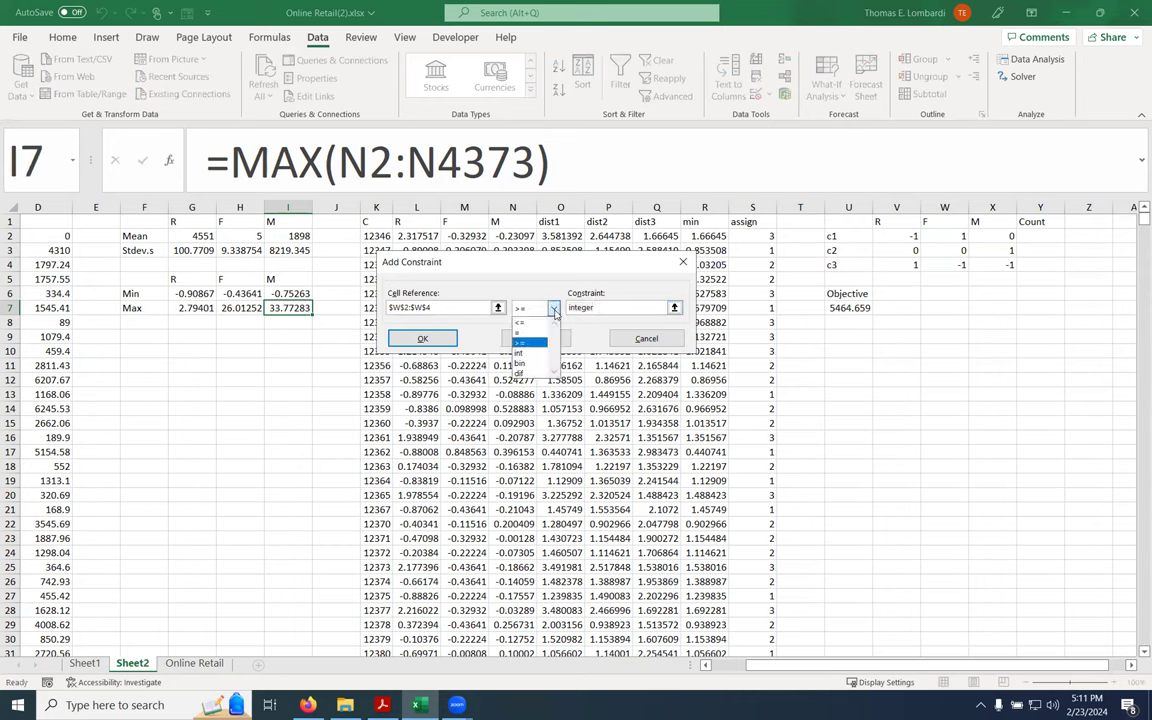
{"action": "left_click", "coordinate": [535, 343]}
{"action": "left_click", "coordinate": [607, 307]}
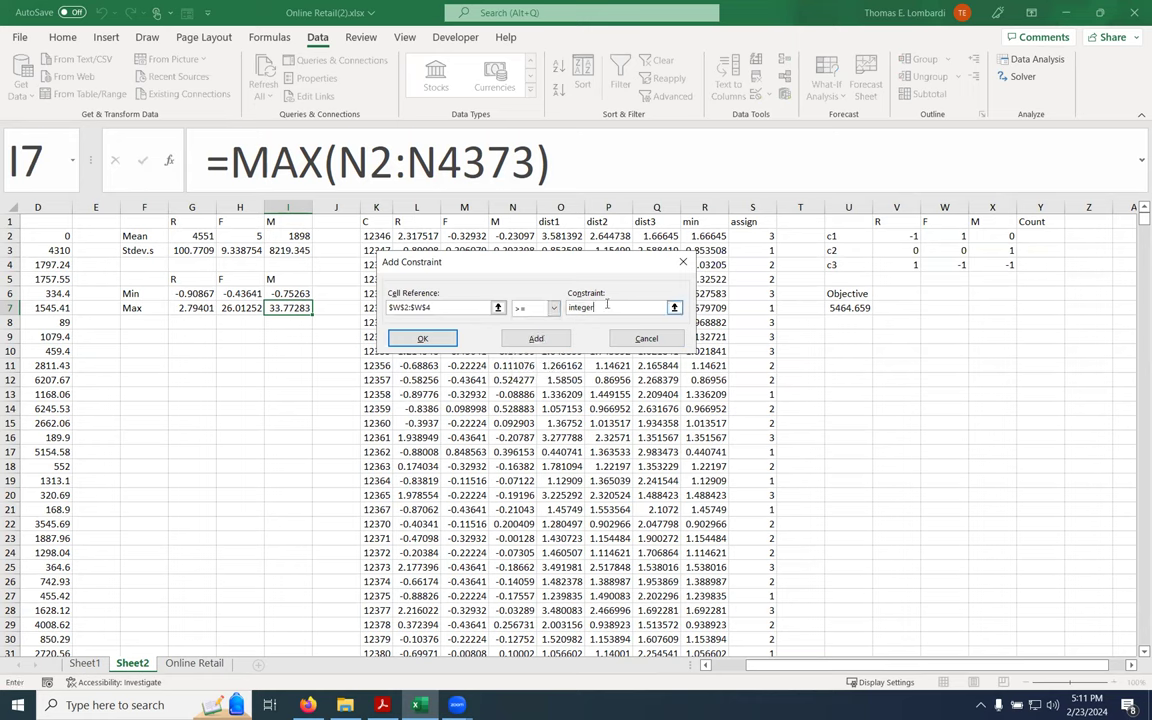
{"action": "key", "text": "BackSpace"}
{"action": "key", "text": "BackSpace"}
{"action": "key", "text": "BackSpace"}
{"action": "key", "text": "BackSpace"}
{"action": "key", "text": "BackSpace"}
{"action": "key", "text": "BackSpace"}
{"action": "left_click", "coordinate": [534, 339]}
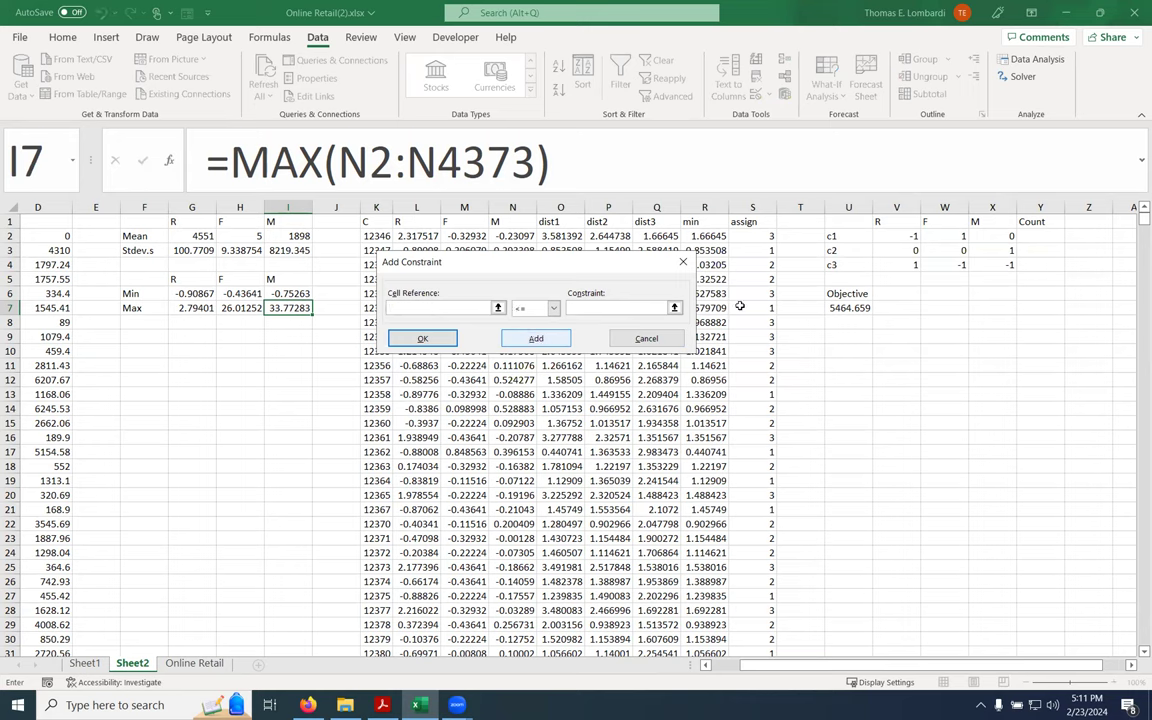
Add a Solver constraint that keeps the M centroid cells $X$2:$X$4 <= 33
{"action": "left_click_drag", "start_coordinate": [995, 232], "coordinate": [993, 265]}
{"action": "left_click", "coordinate": [593, 310]}
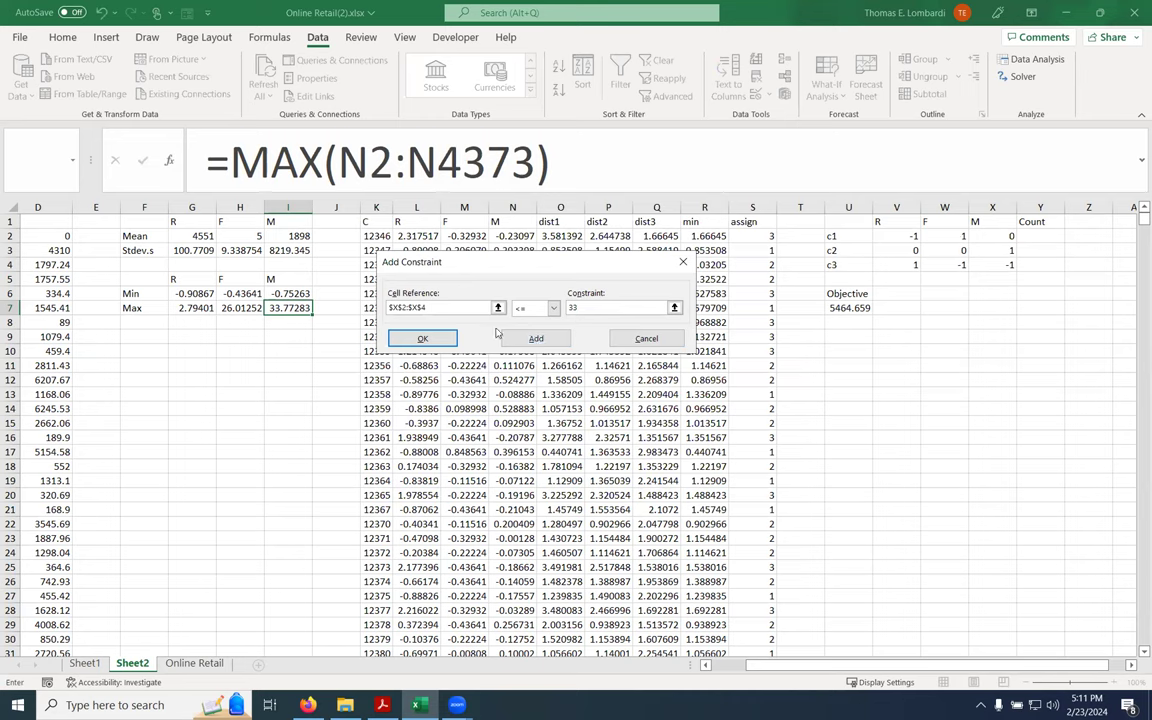
{"action": "left_click", "coordinate": [534, 340]}
Add a final Solver constraint that keeps the M centroid cells $X$2:$X$4 >= -1 and return to the Solver parameters
{"action": "left_click_drag", "start_coordinate": [978, 237], "coordinate": [987, 260]}
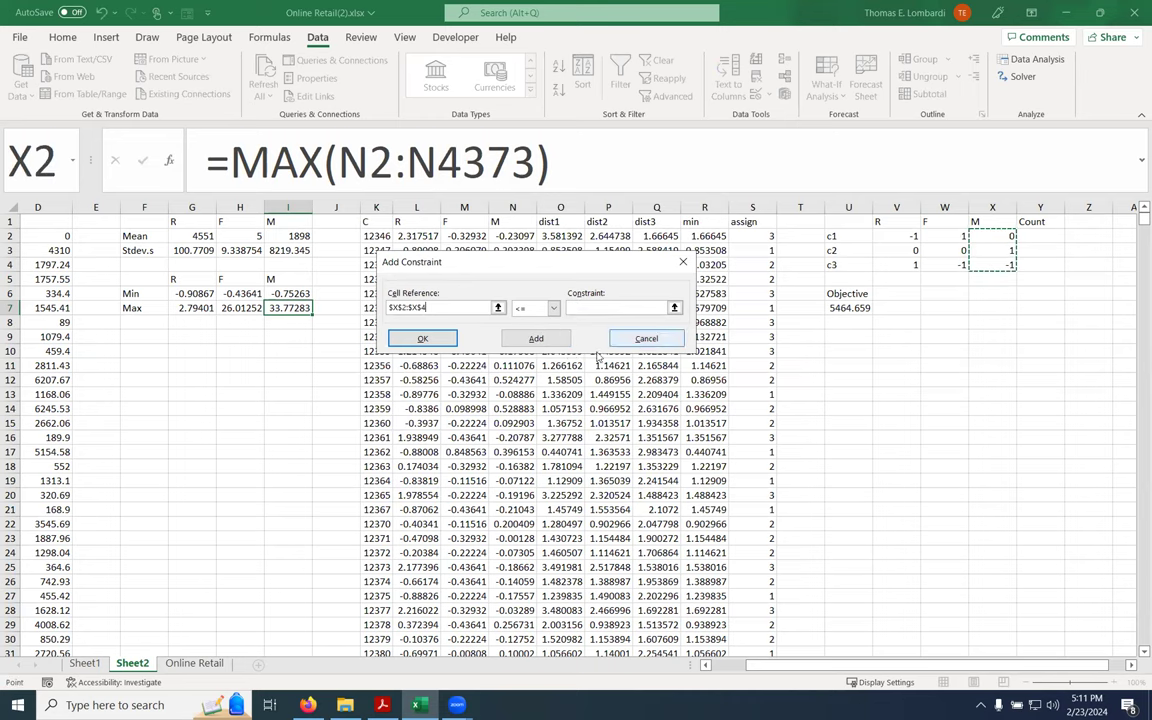
{"action": "left_click", "coordinate": [555, 309]}
{"action": "left_click", "coordinate": [520, 343]}
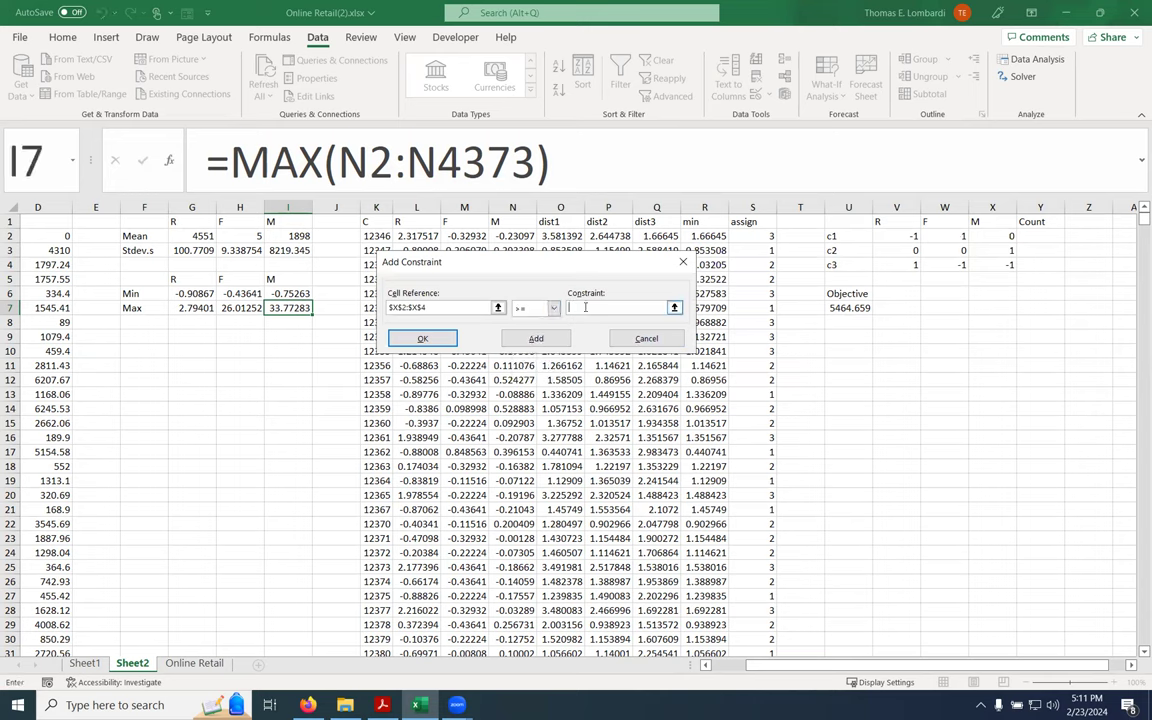
{"action": "type", "text": "-1"}
{"action": "left_click", "coordinate": [420, 338]}
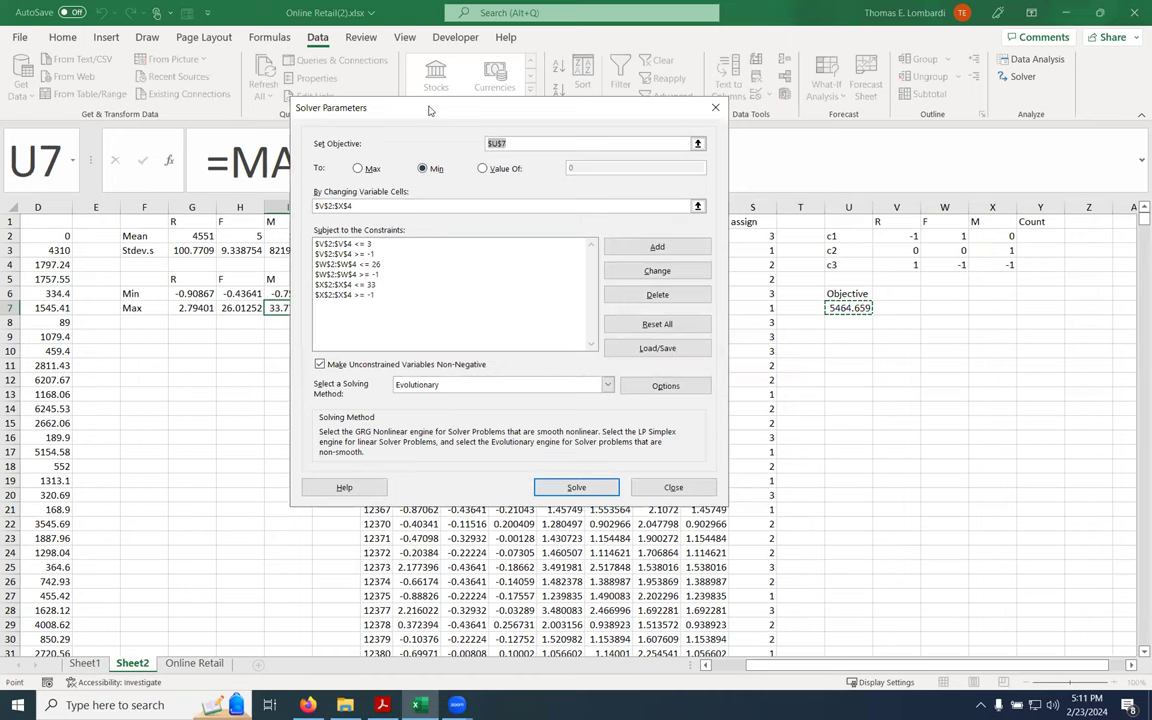
Run the Evolutionary Solver on the centroid model and keep the Solver solution
{"action": "left_click_drag", "start_coordinate": [428, 110], "coordinate": [485, 73]}
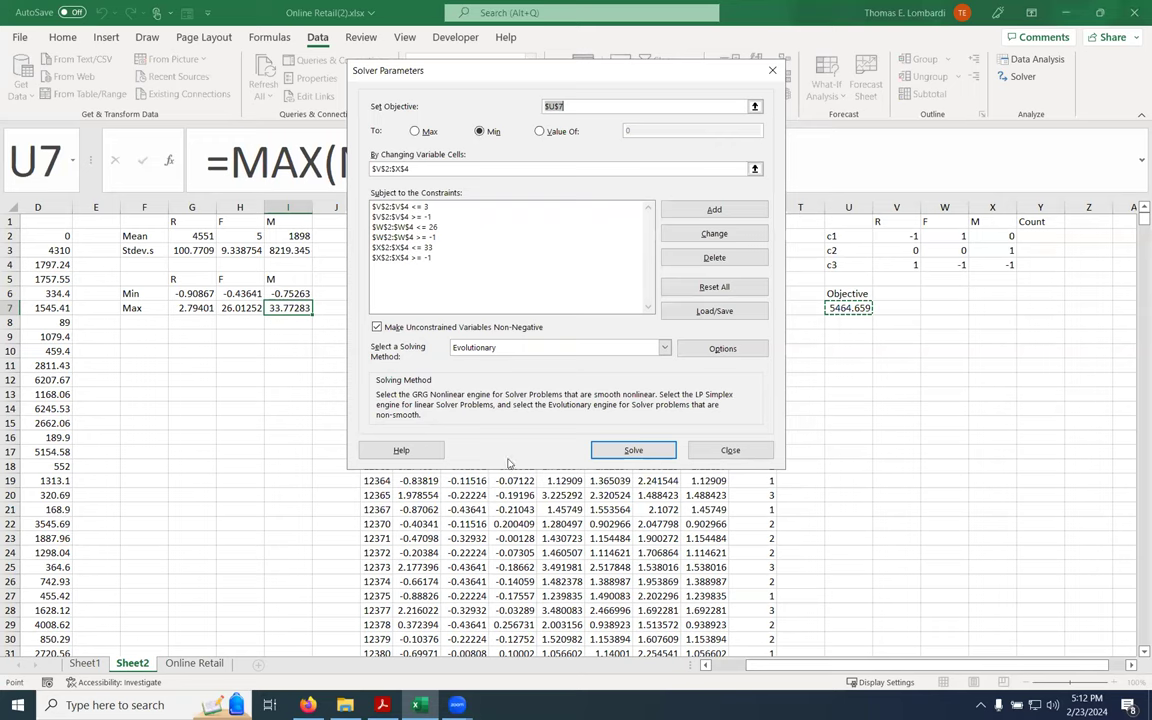
{"action": "left_click", "coordinate": [633, 451]}
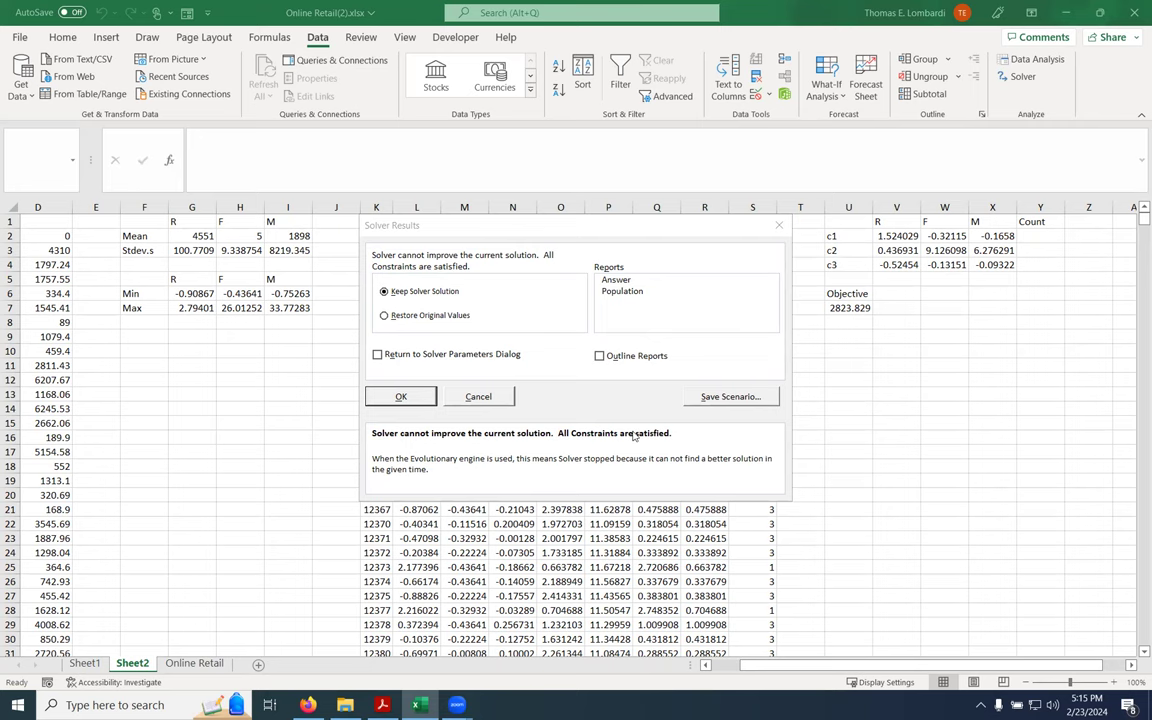
{"action": "left_click", "coordinate": [401, 397]}
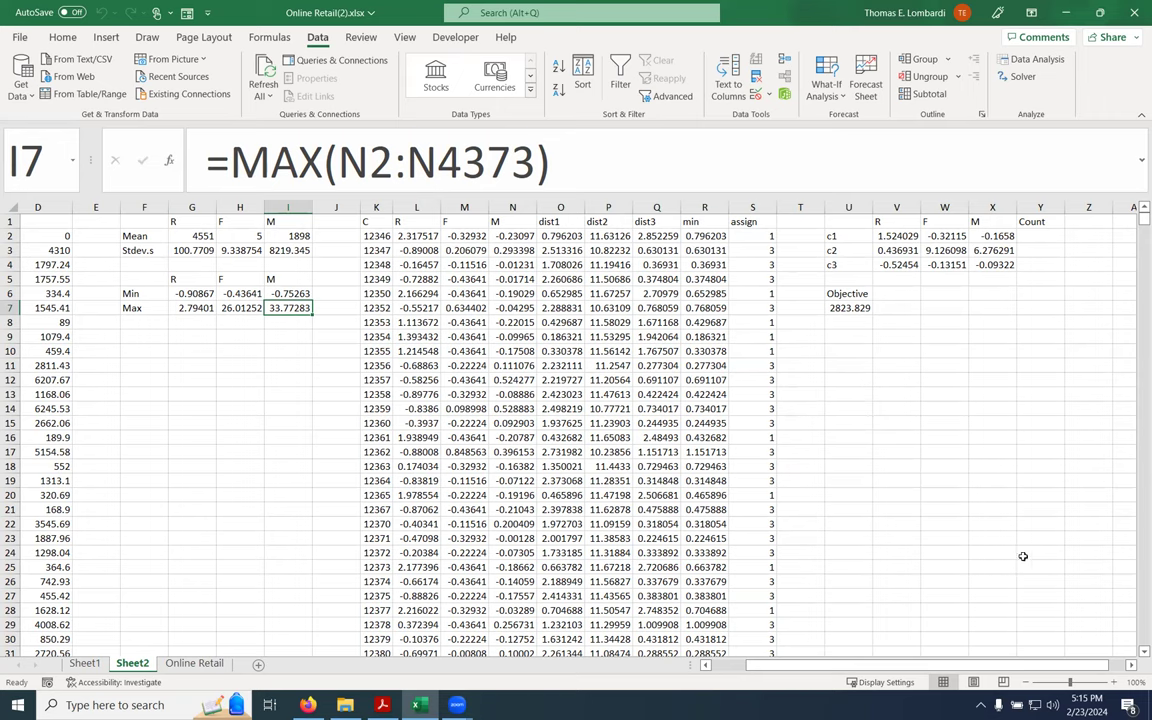
Count the customers assigned to cluster 1 in Y2 with =COUNTIFS(S2:S4373,1)
{"action": "left_click", "coordinate": [1133, 668]}
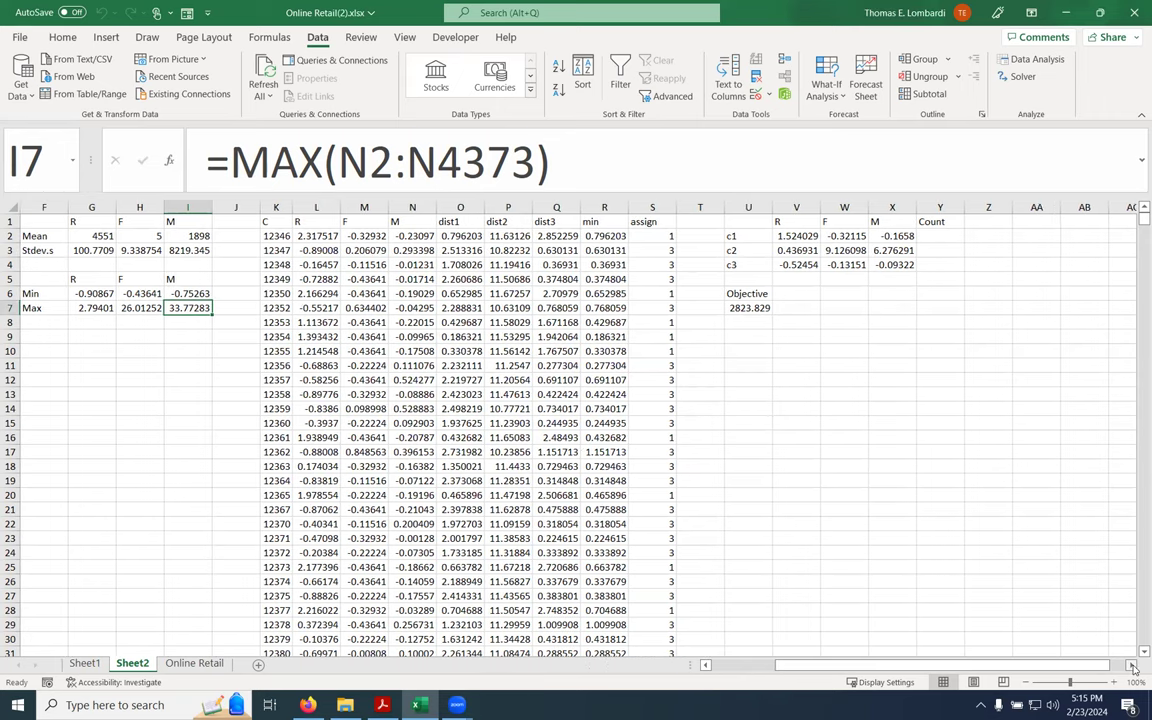
{"action": "left_click", "coordinate": [1133, 668]}
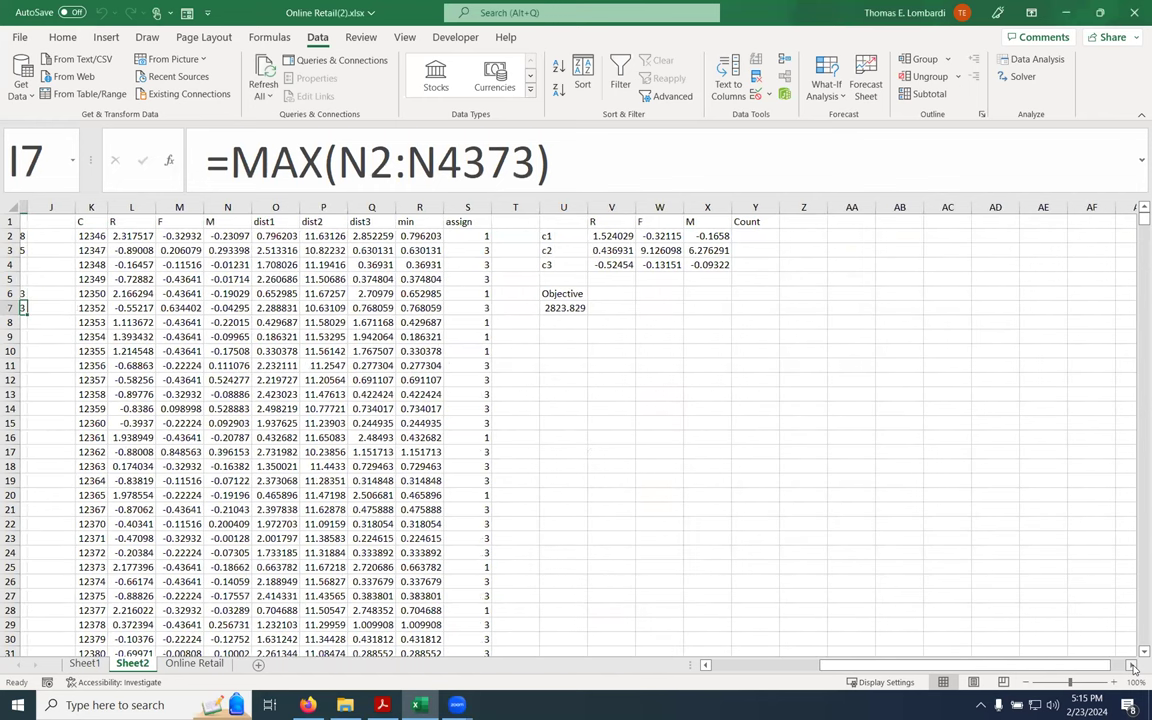
{"action": "left_click", "coordinate": [1133, 668]}
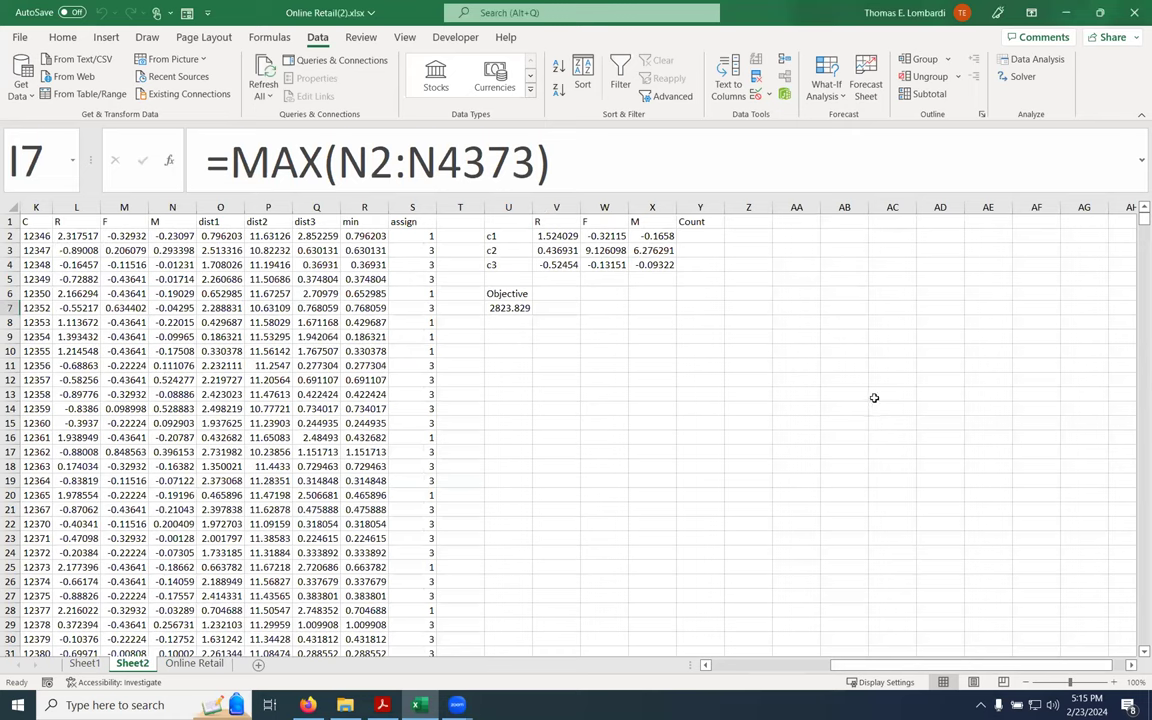
{"action": "left_click", "coordinate": [701, 239]}
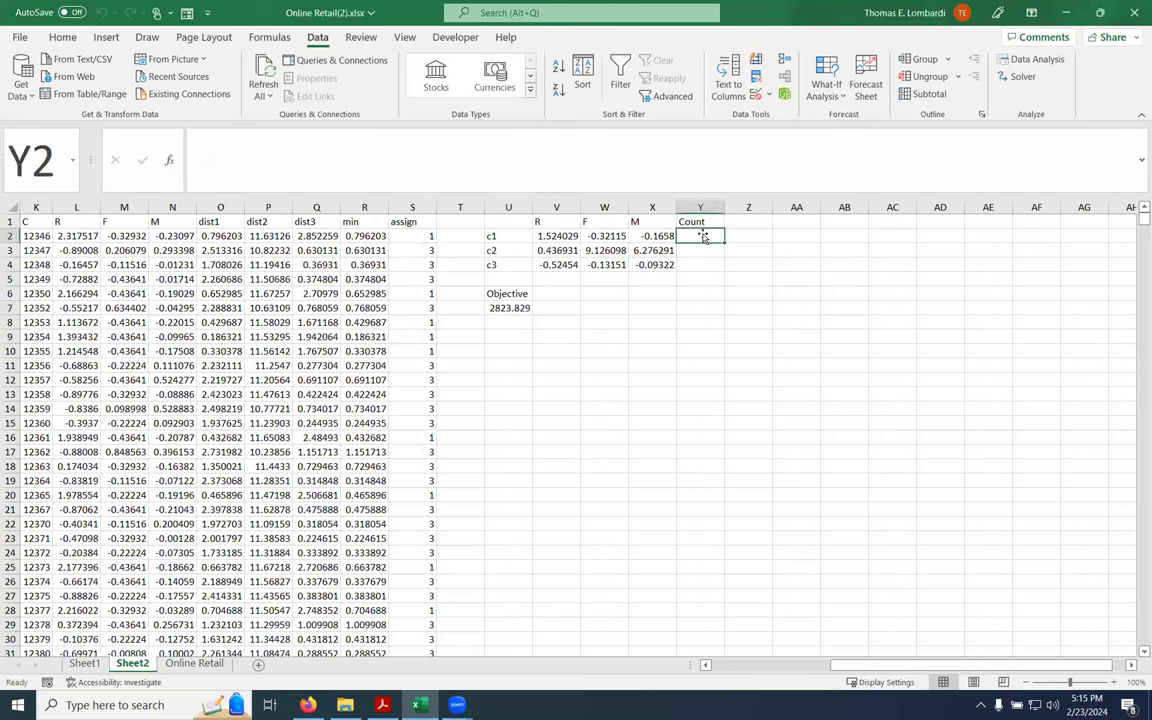
{"action": "left_click", "coordinate": [510, 161]}
{"action": "type", "text": "="}
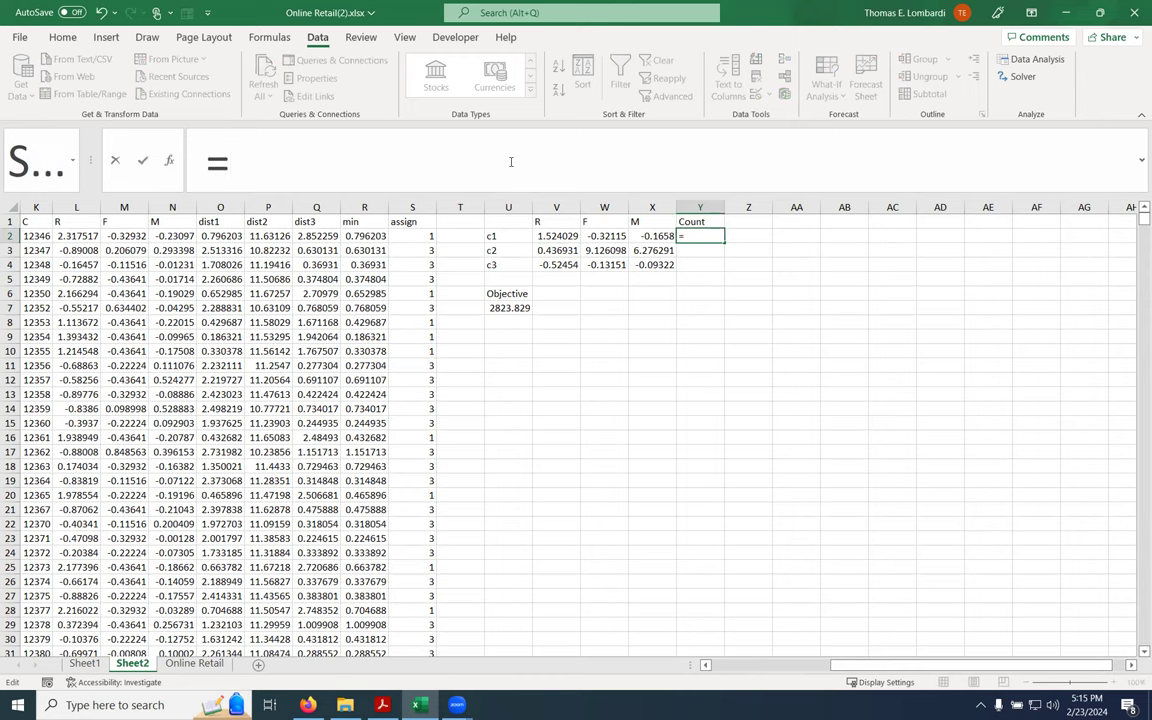
{"action": "type", "text": "countifs("}
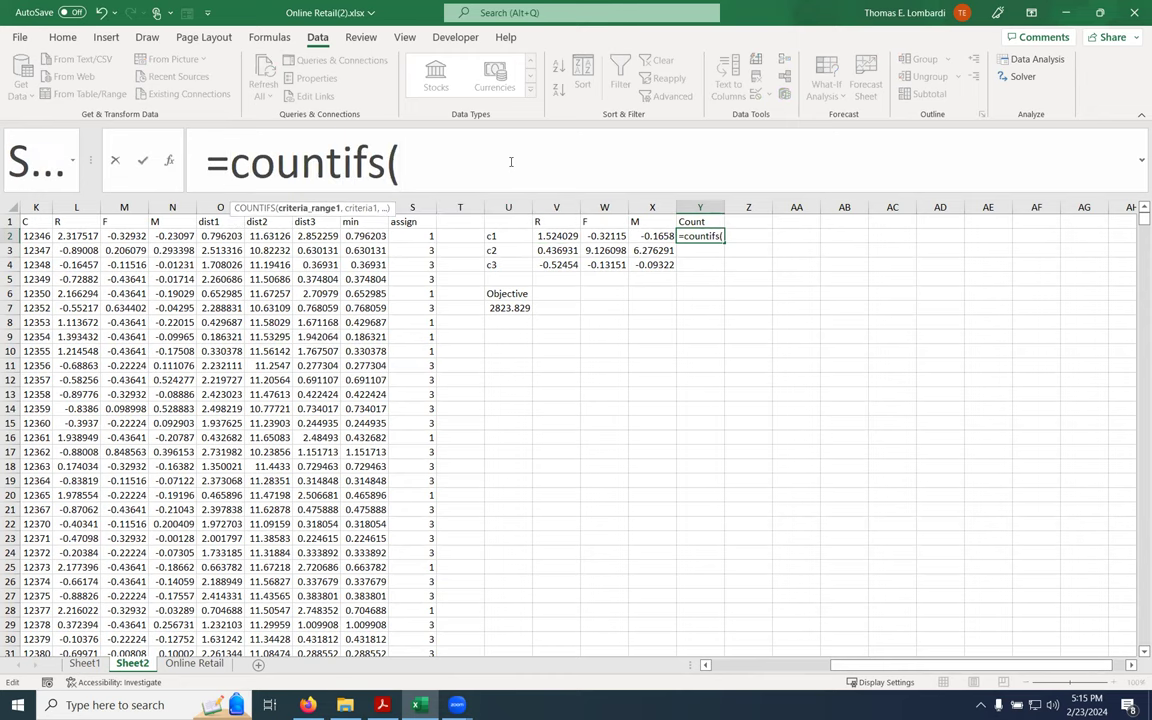
{"action": "left_click", "coordinate": [418, 236]}
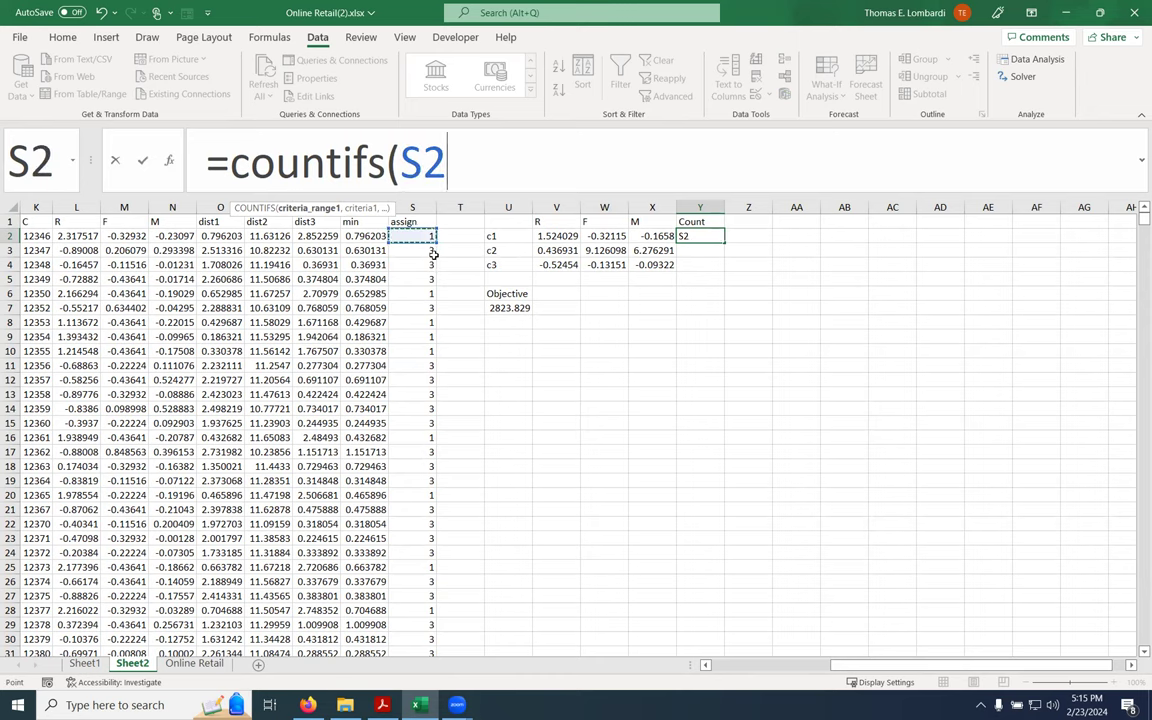
{"action": "key", "text": "ctrl+shift+Down"}
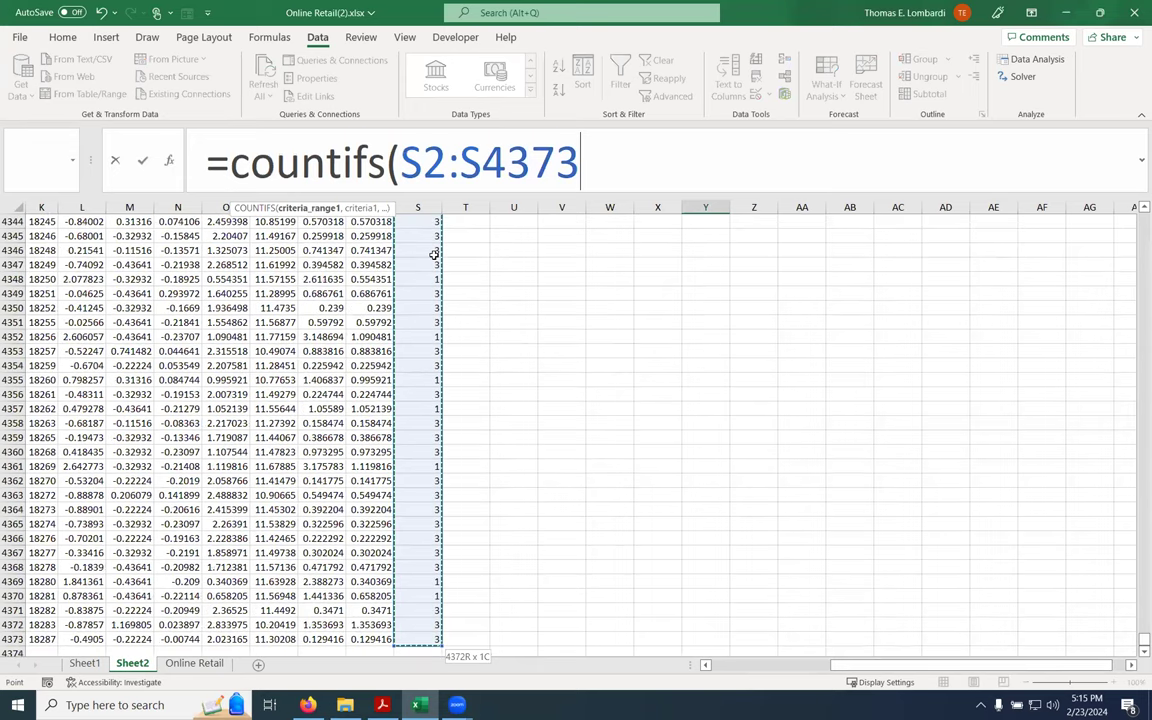
{"action": "type", "text": ",1)"}
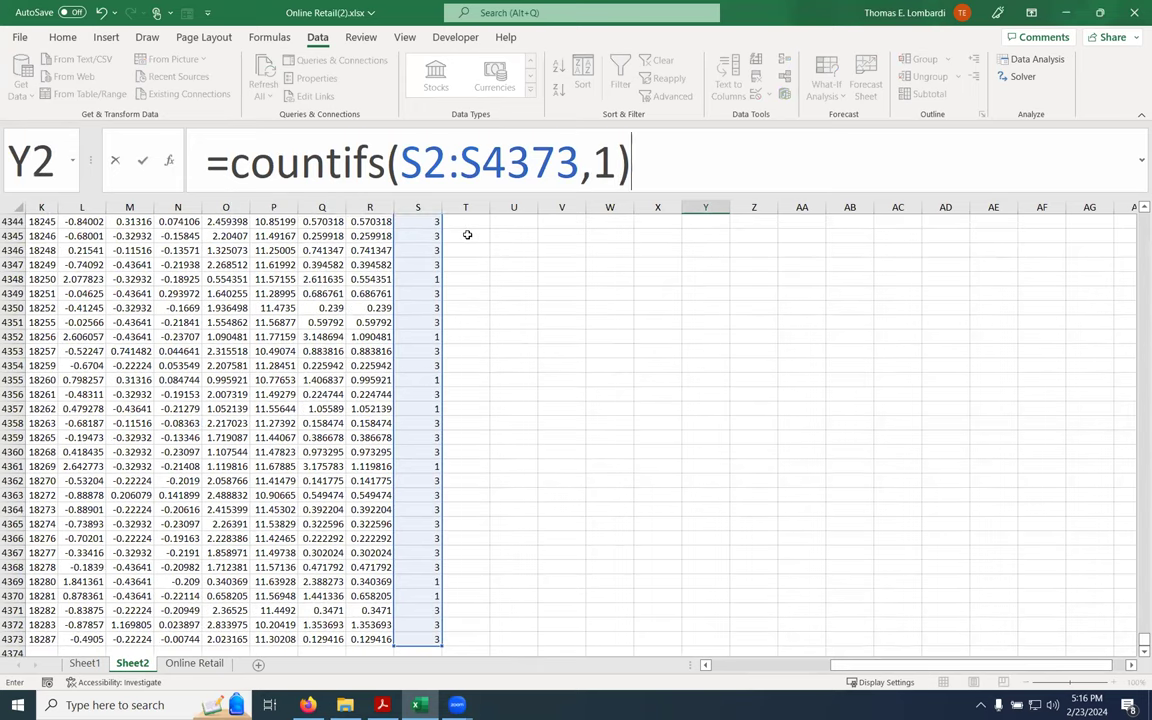
{"action": "key", "text": "Return"}
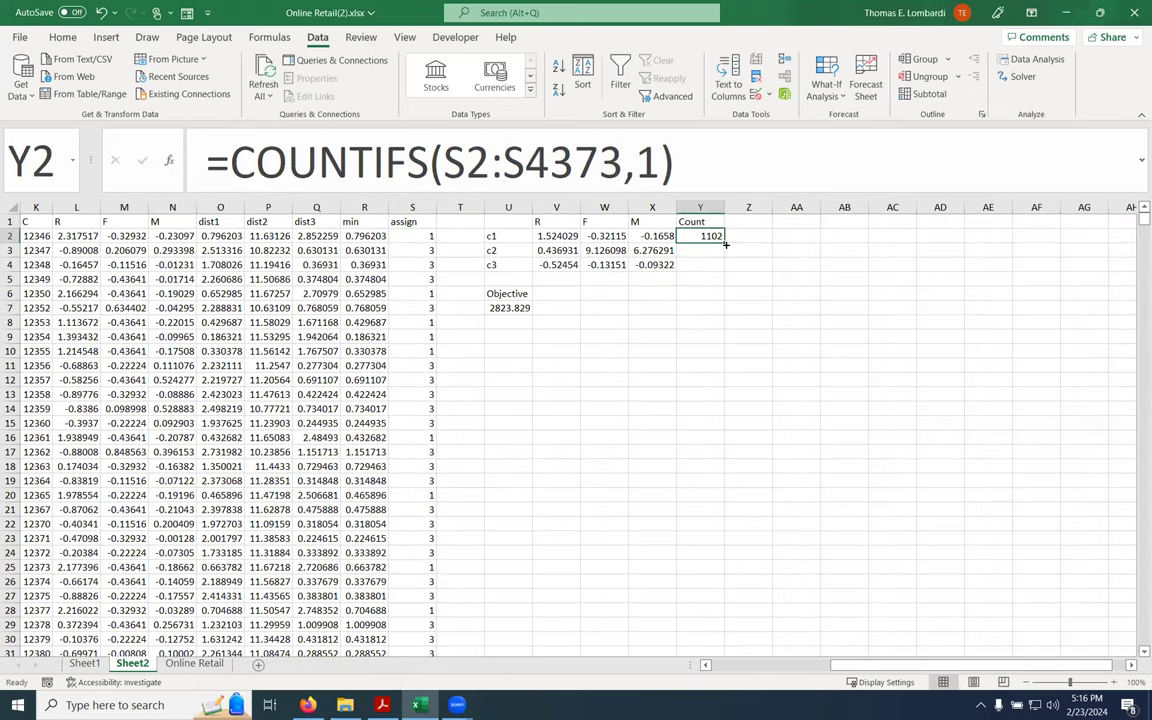
Make the range in the Y2 count formula absolute, as $S$2:$S$4373
{"action": "left_click", "coordinate": [455, 163]}
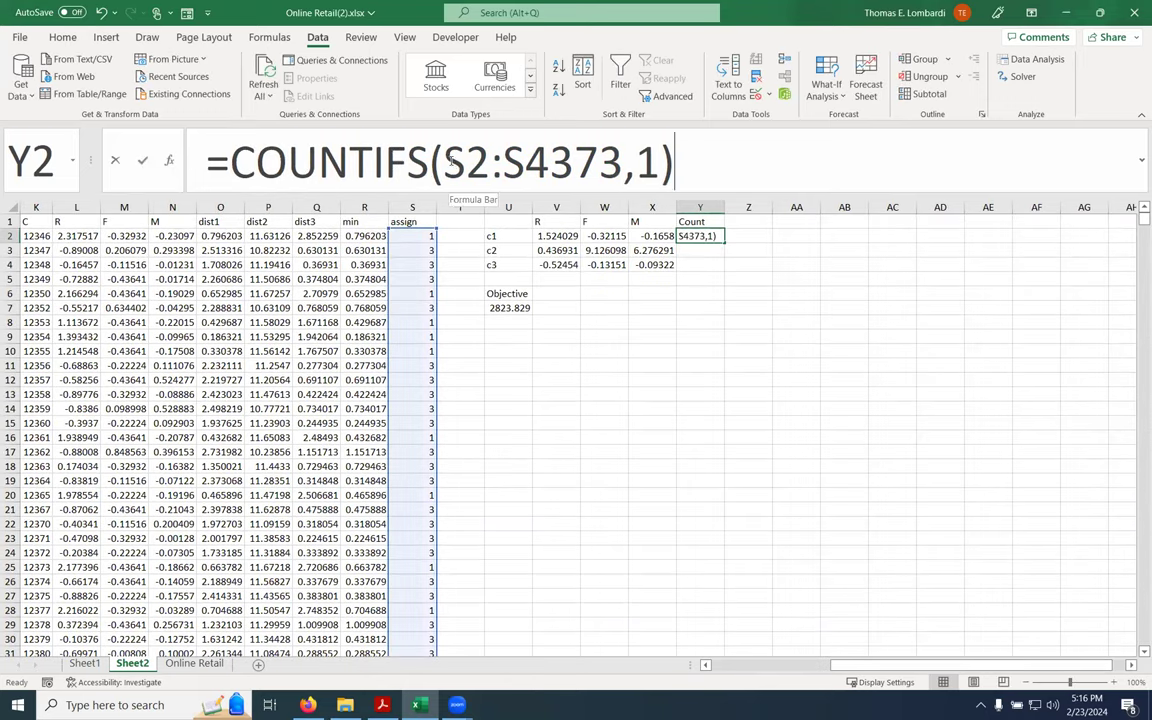
{"action": "key", "text": "F4"}
{"action": "type", "text": "$"}
{"action": "key", "text": "Right"}
{"action": "key", "text": "Right"}
{"action": "type", "text": "$"}
{"action": "key", "text": "Right"}
{"action": "type", "text": "$"}
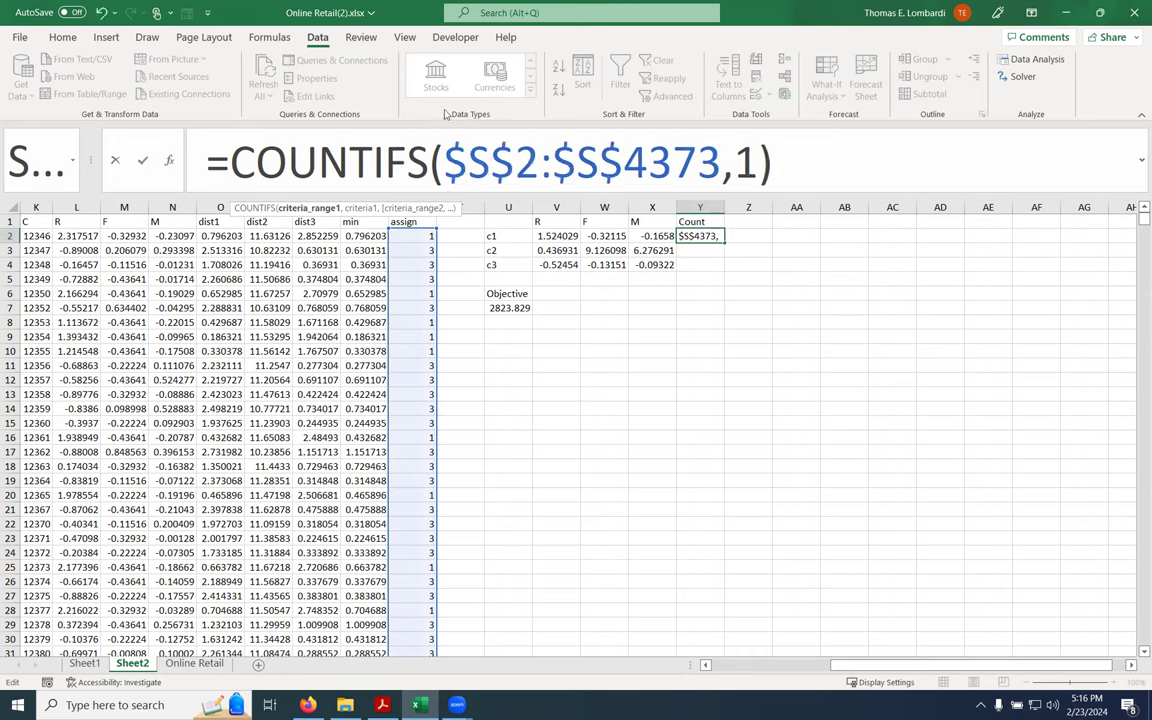
{"action": "left_click", "coordinate": [141, 155]}
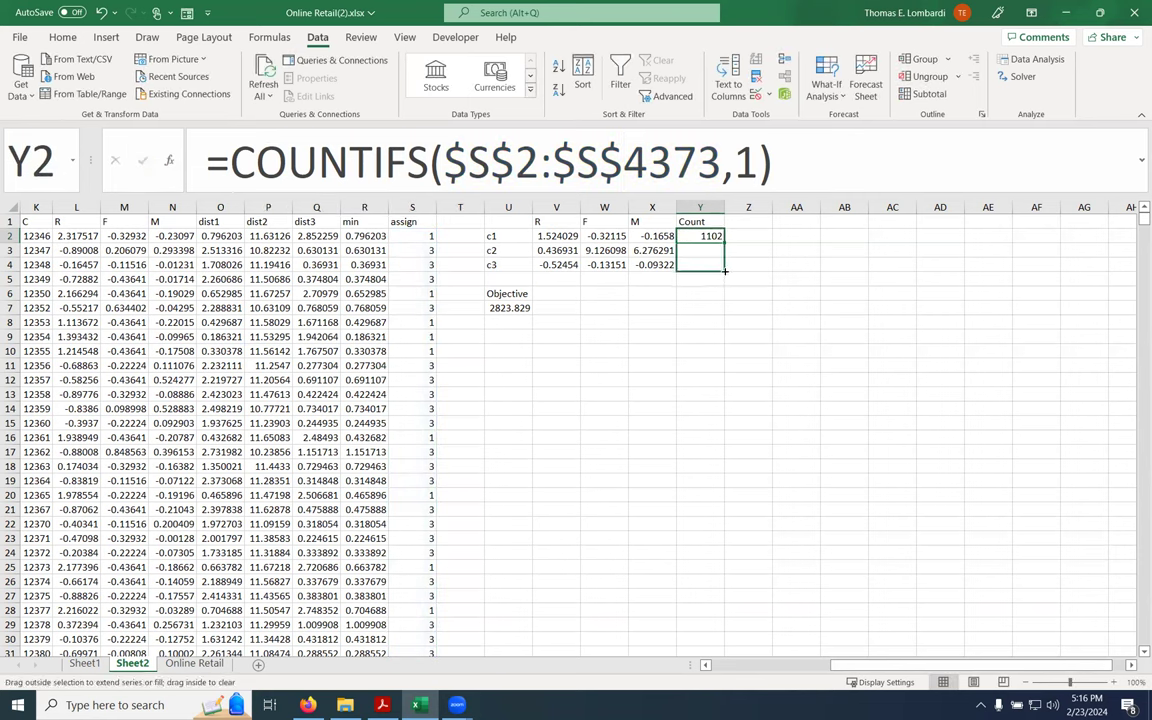
Fill the Y2 count formula down to Y4 and change the criterion in Y3 to 2
{"action": "double_click", "coordinate": [723, 238]}
{"action": "left_click", "coordinate": [691, 251]}
{"action": "left_click", "coordinate": [757, 162]}
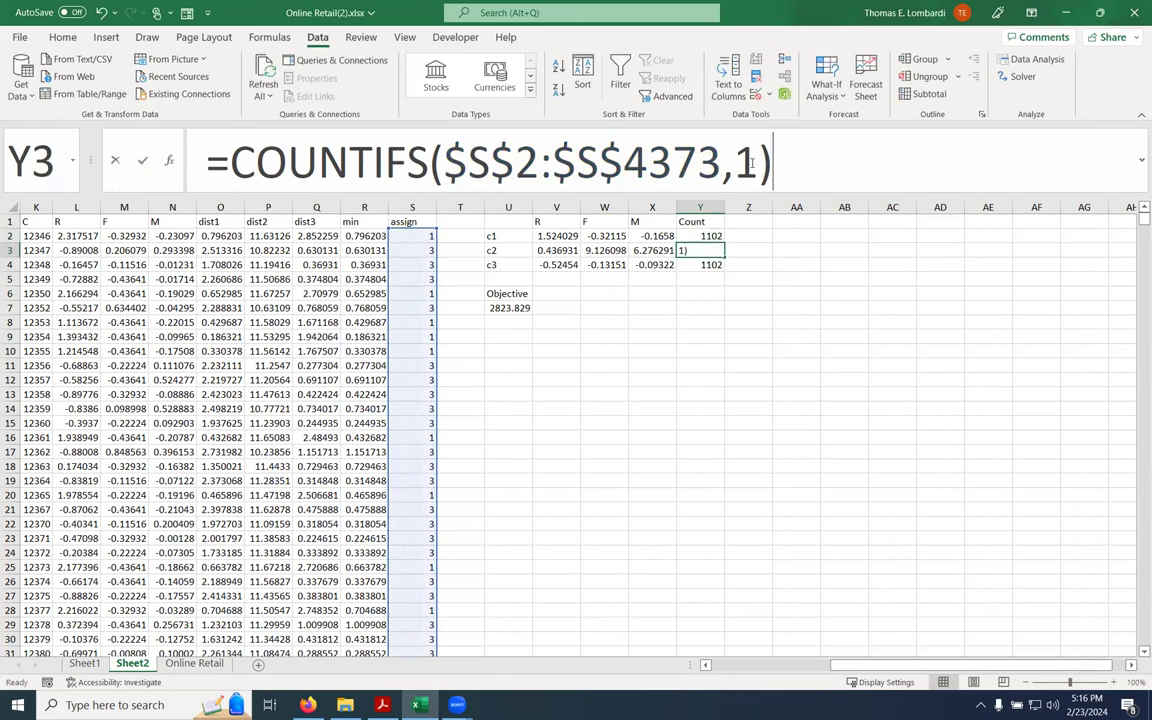
{"action": "key", "text": "BackSpace"}
{"action": "type", "text": "2"}
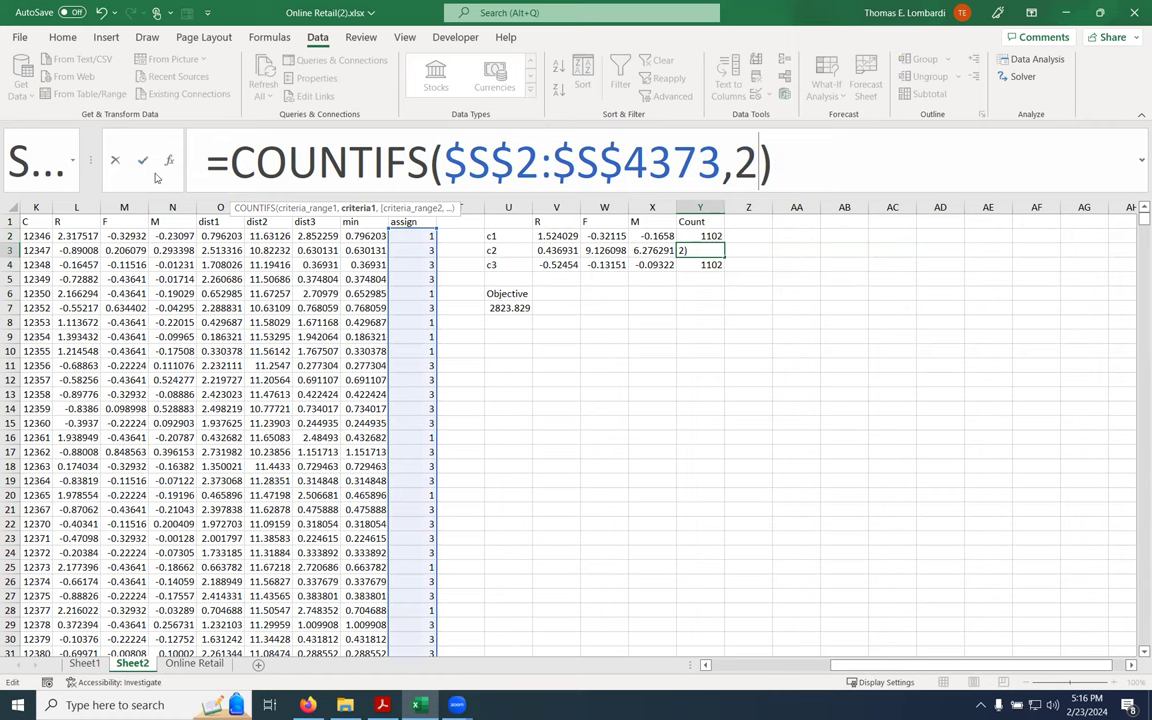
{"action": "key", "text": "ctrl+Return"}
Change the criterion in the Y4 count formula to 3 for cluster c3
{"action": "left_click", "coordinate": [700, 265]}
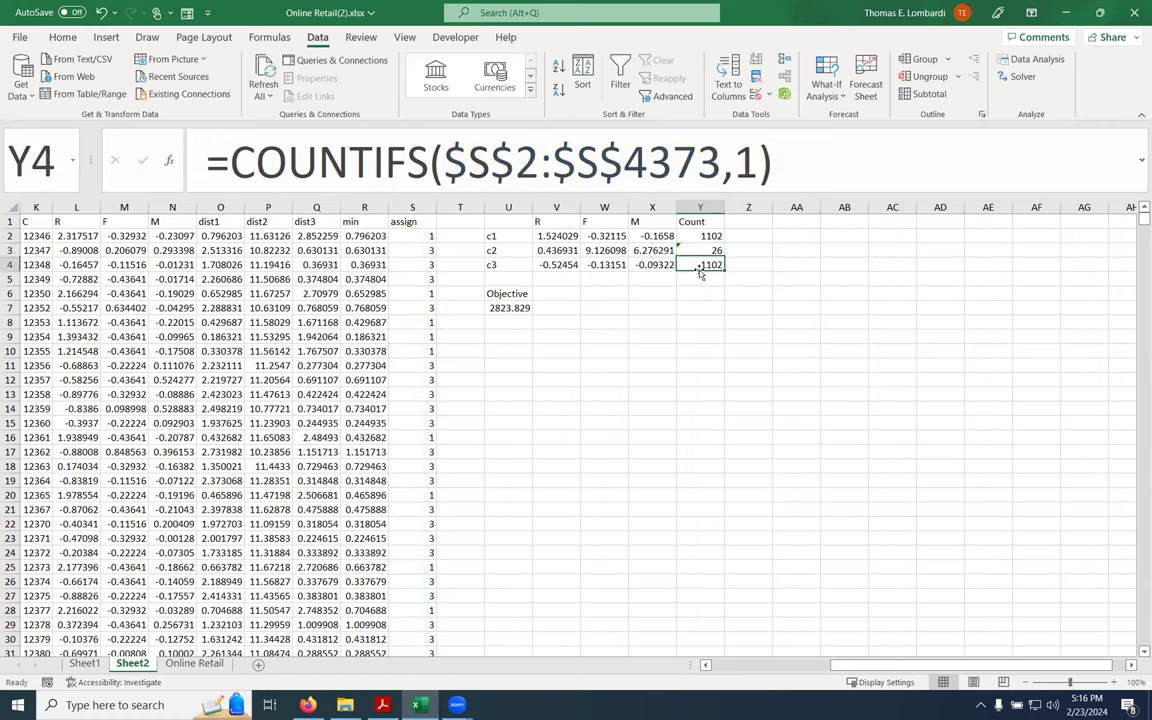
{"action": "left_click", "coordinate": [755, 162]}
{"action": "key", "text": "BackSpace"}
{"action": "type", "text": "3"}
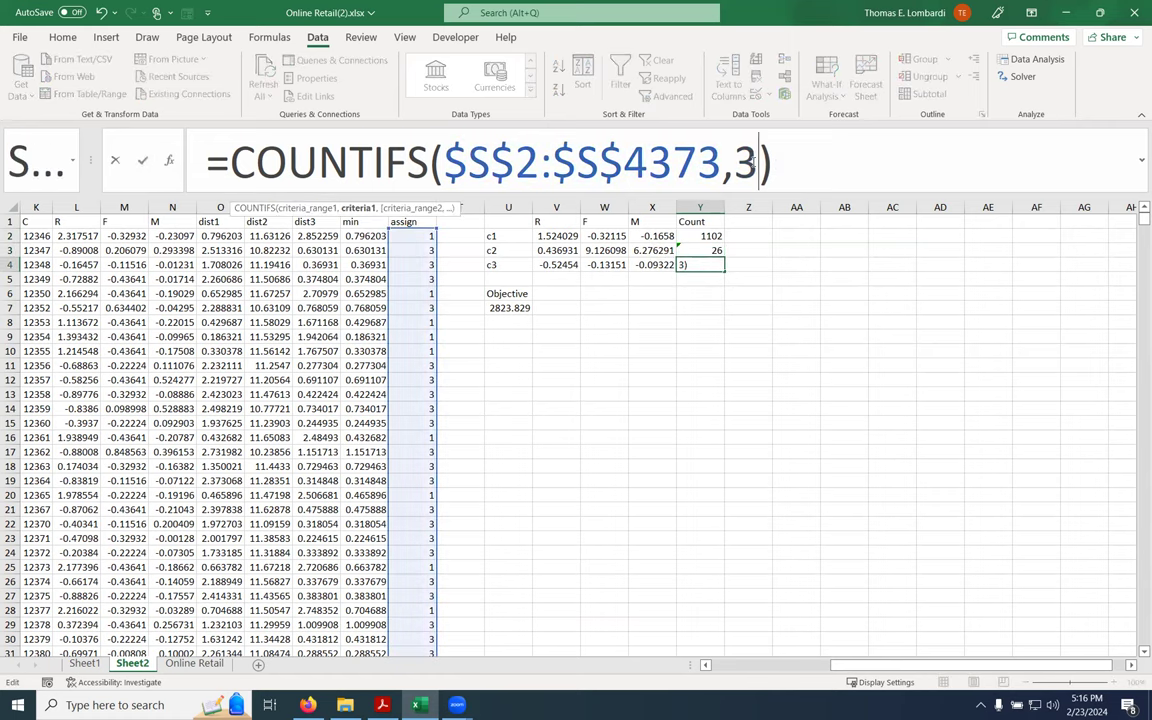
{"action": "key", "text": "ctrl+Return"}
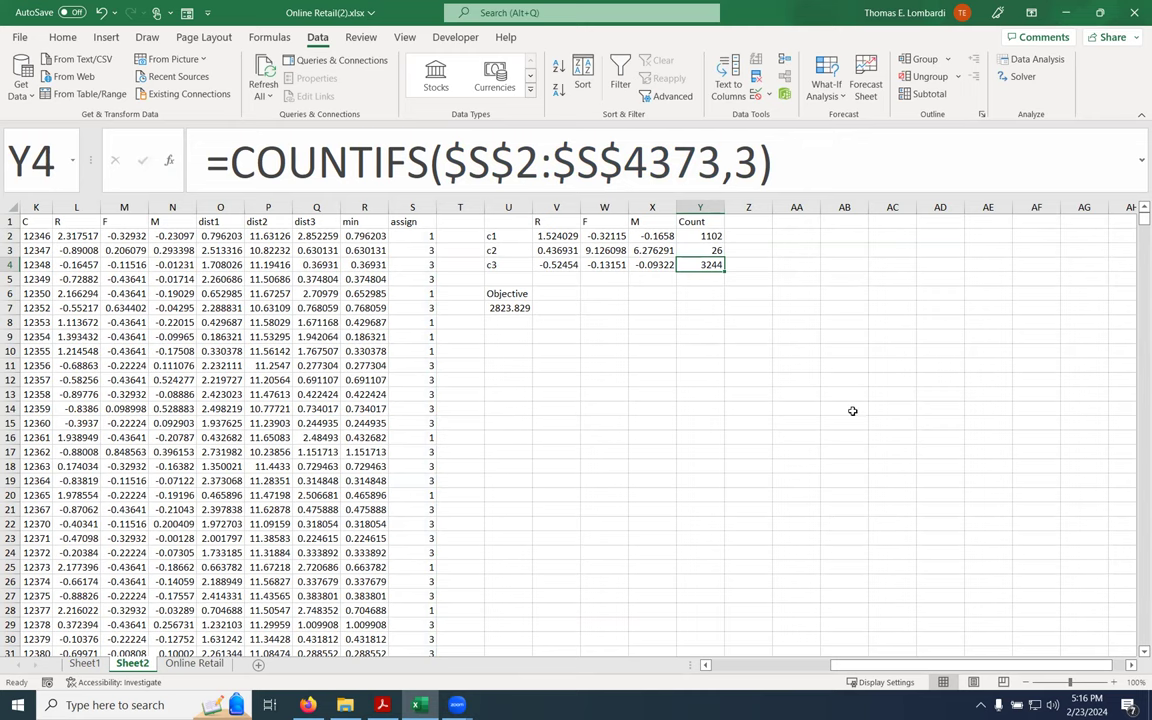
Copy the R, F and M headers from V1:X1 to AA1:AC1
{"action": "left_click", "coordinate": [789, 222]}
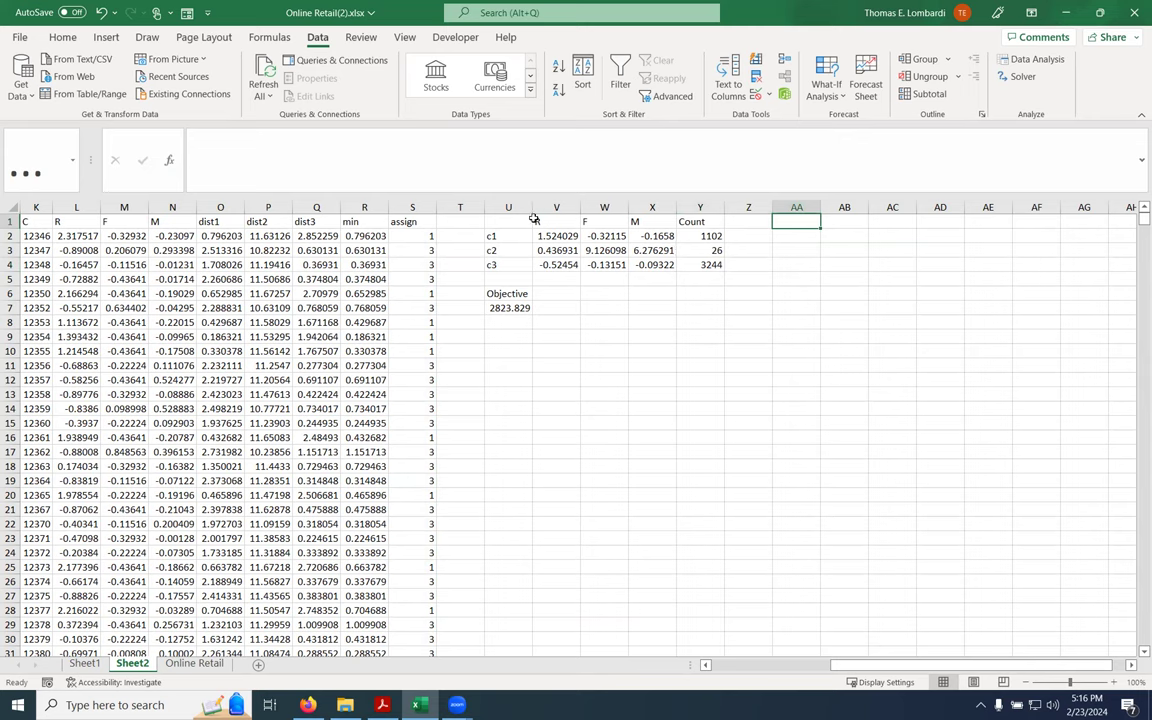
{"action": "left_click_drag", "start_coordinate": [545, 222], "coordinate": [640, 222]}
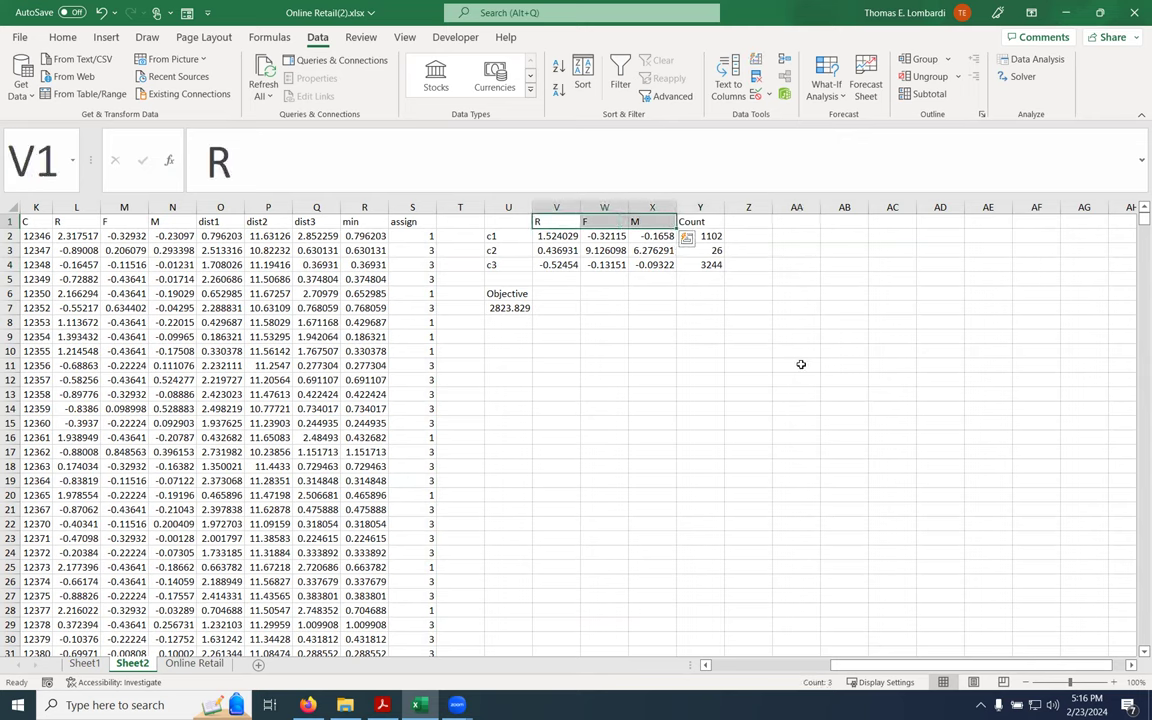
{"action": "key", "text": "ctrl+c"}
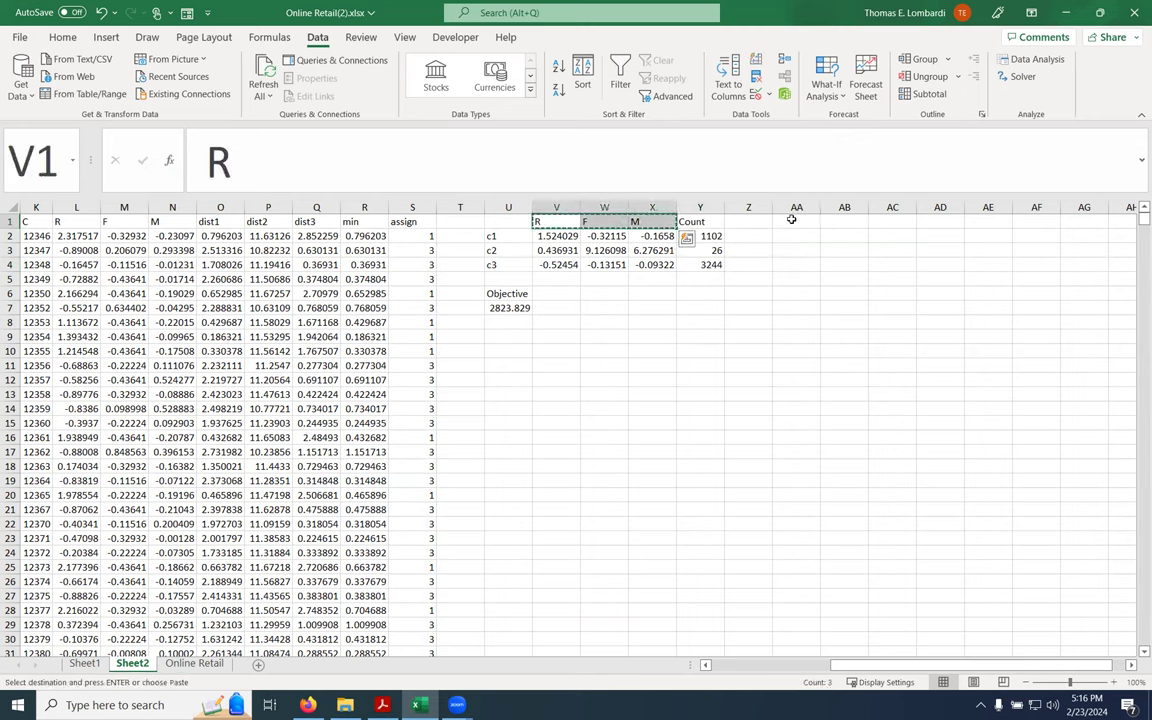
{"action": "left_click", "coordinate": [794, 220]}
{"action": "key", "text": "ctrl+v"}
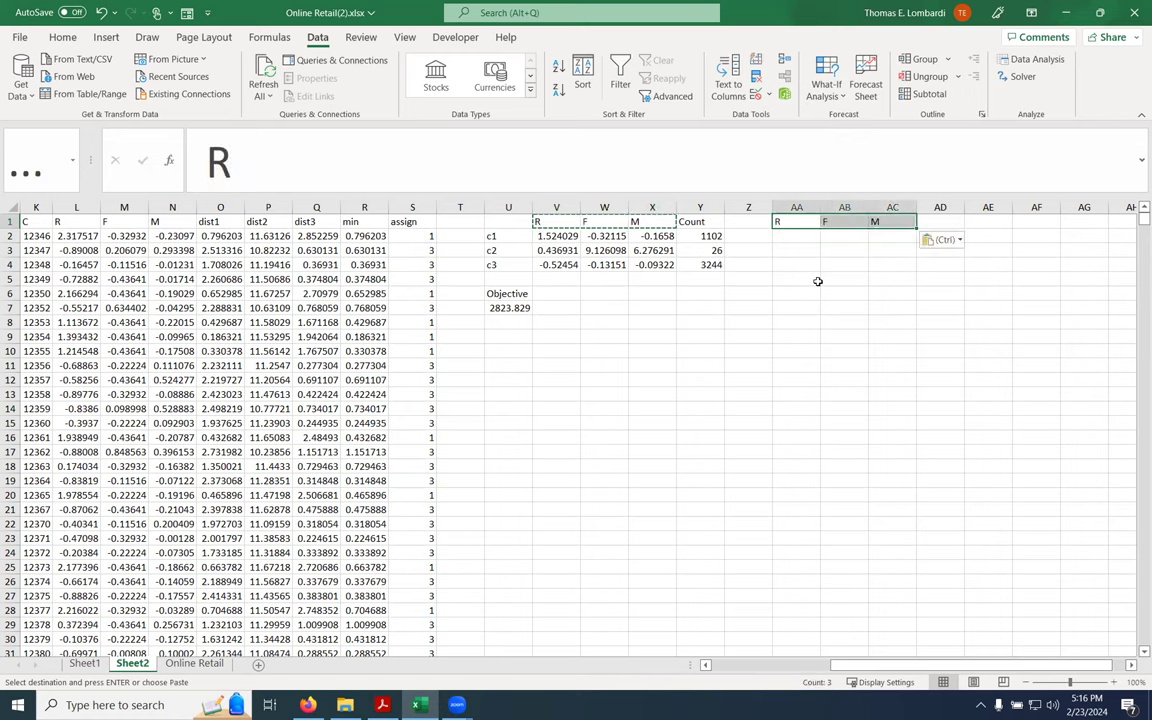
Start a formula in AA2 that multiplies the c1 R centroid in V2 by the R standard deviation in G3
{"action": "left_click", "coordinate": [796, 244]}
{"action": "key", "text": "Escape"}
{"action": "left_click", "coordinate": [241, 166]}
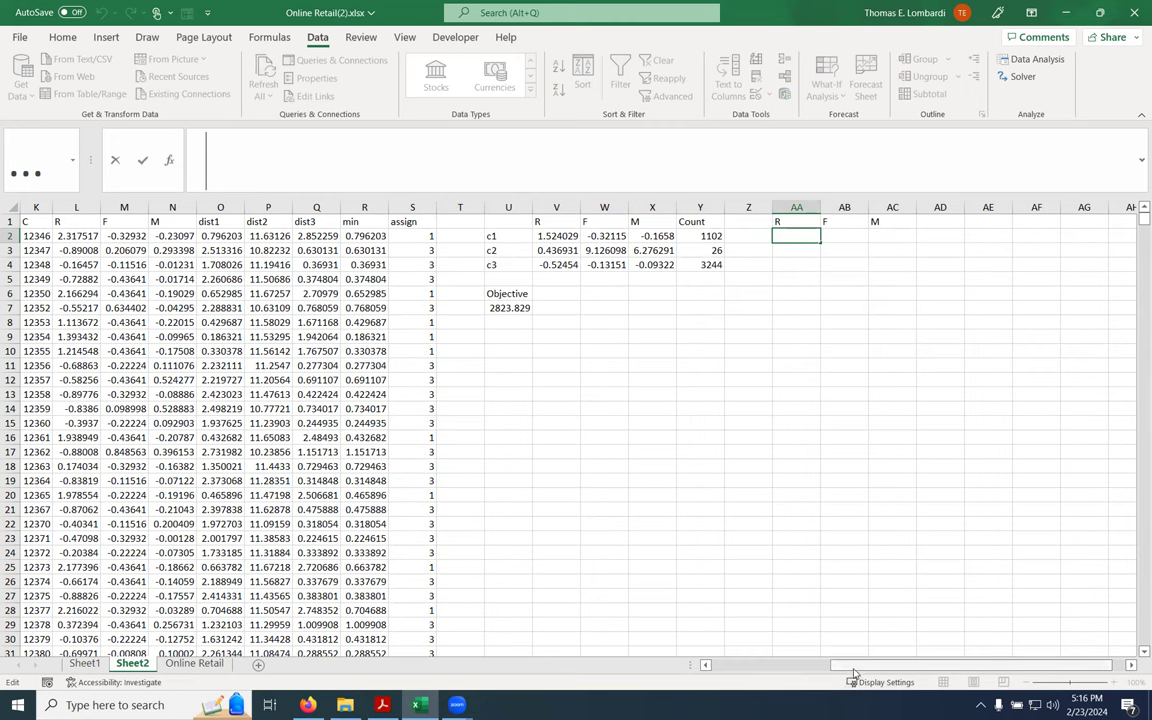
{"action": "left_click_drag", "start_coordinate": [855, 672], "coordinate": [793, 680]}
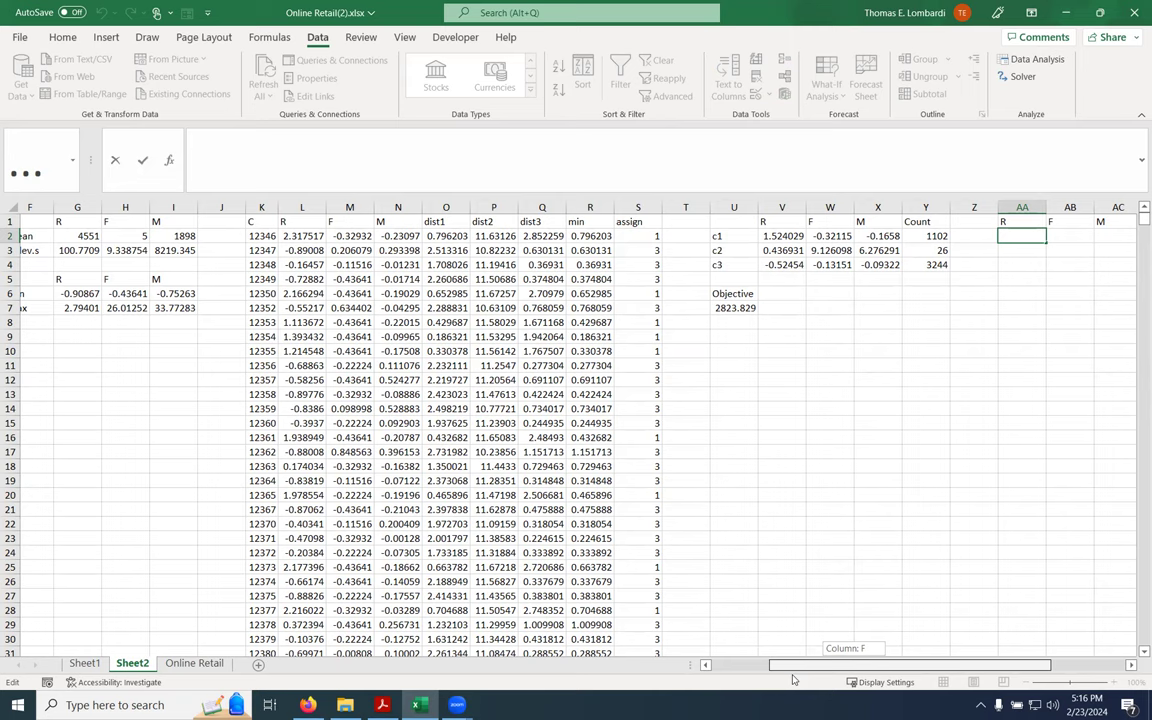
{"action": "mouse_move", "coordinate": [793, 680]}
{"action": "left_mouse_down"}
{"action": "mouse_move", "coordinate": [802, 686]}
{"action": "mouse_move", "coordinate": [788, 684]}
{"action": "left_mouse_up"}
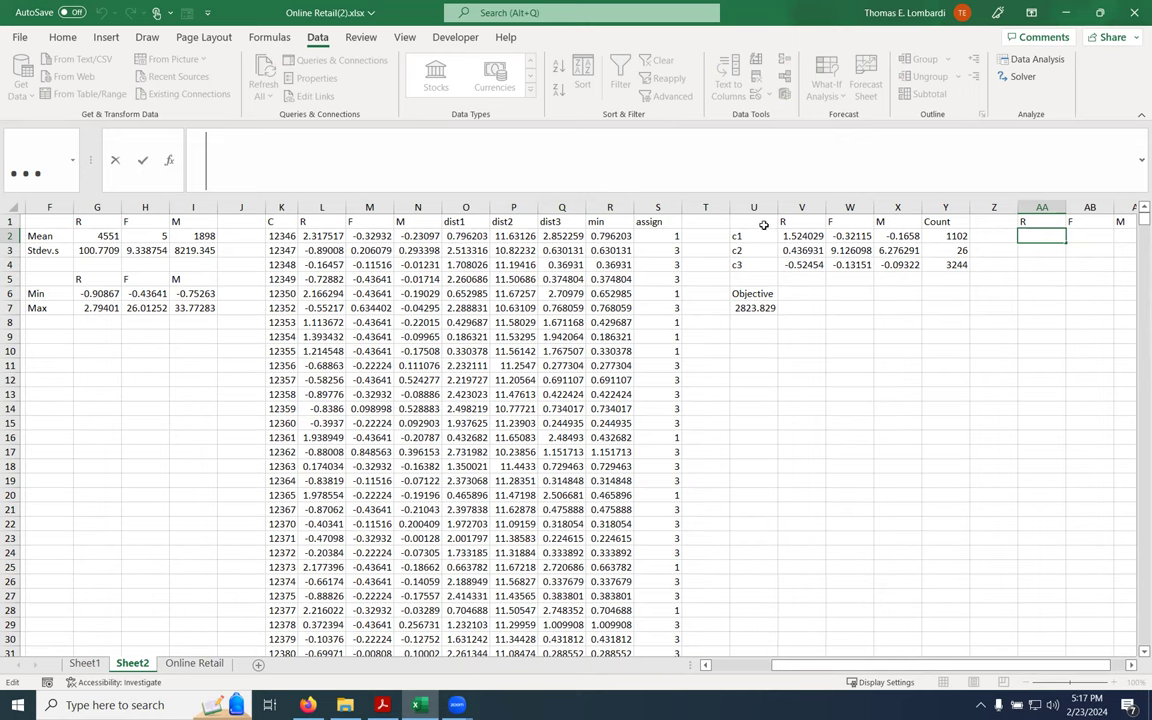
{"action": "type", "text": "="}
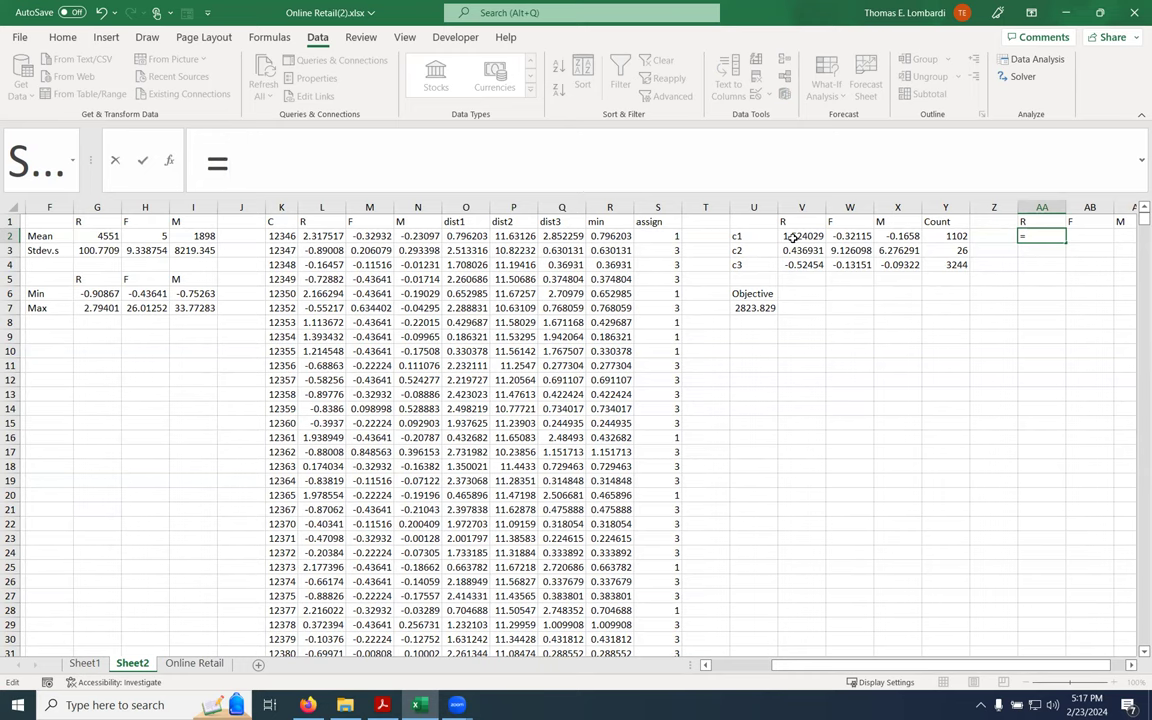
{"action": "left_click", "coordinate": [792, 237]}
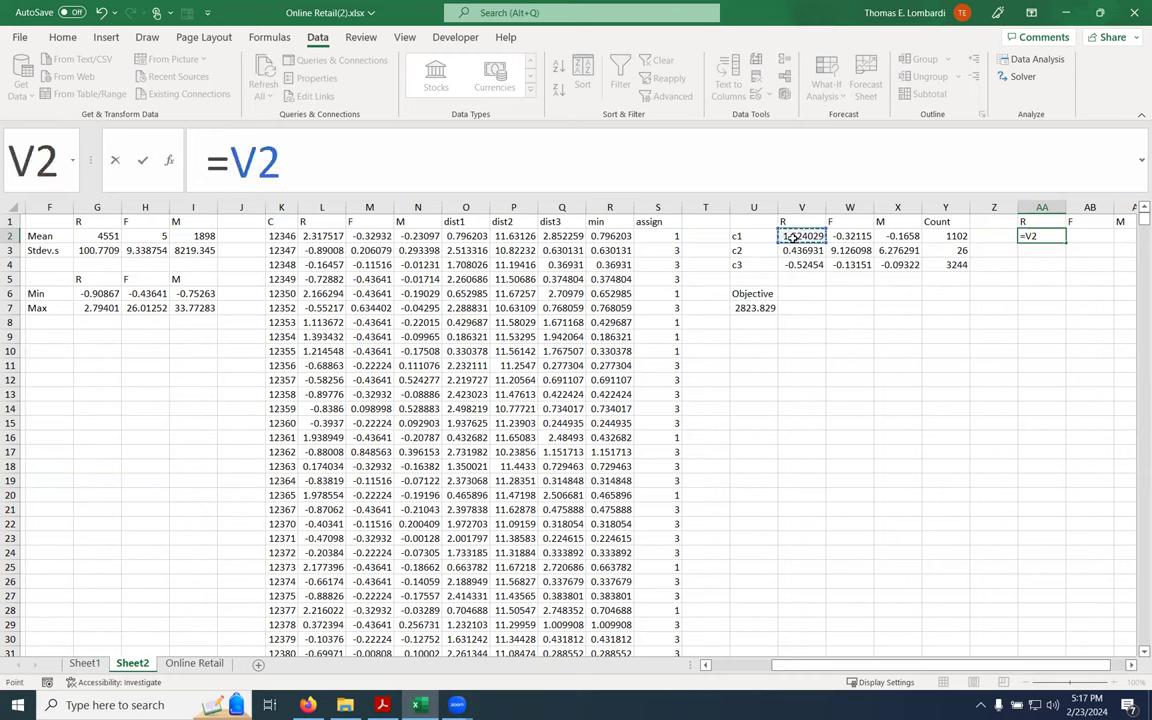
{"action": "type", "text": "*"}
{"action": "left_click", "coordinate": [101, 252]}
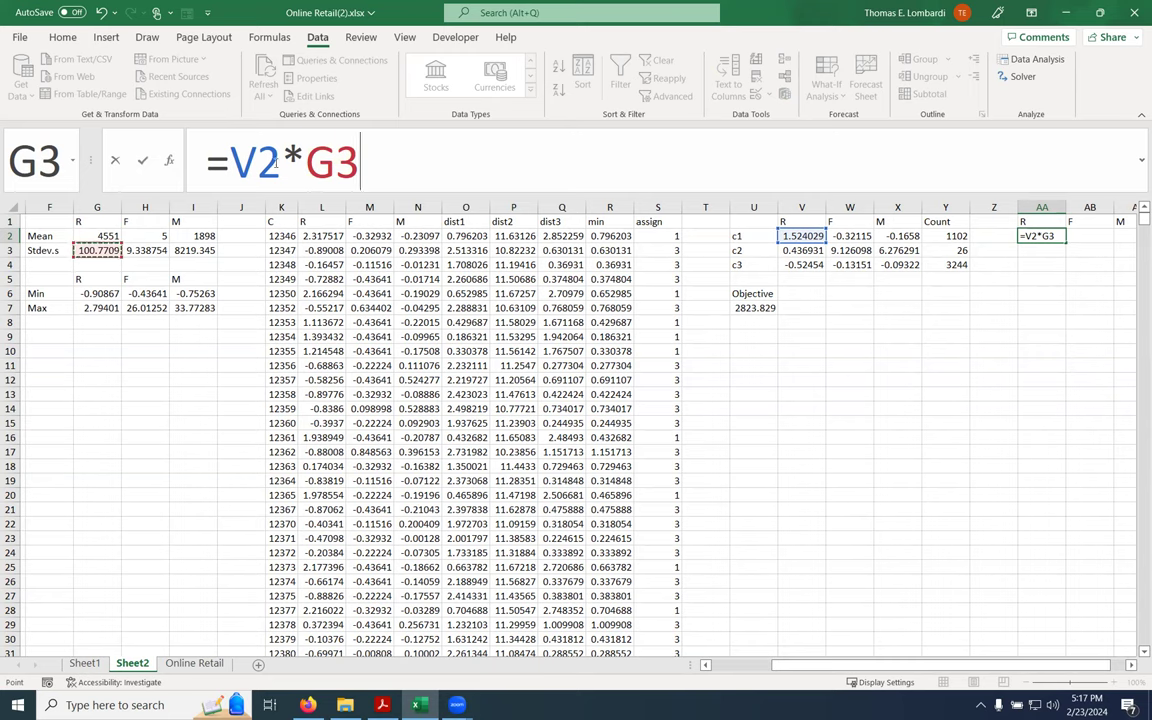
Wrap the AA2 product in SUM and add the R mean from G2, as =SUM(V2*G3,G2)
{"action": "left_click", "coordinate": [564, 182]}
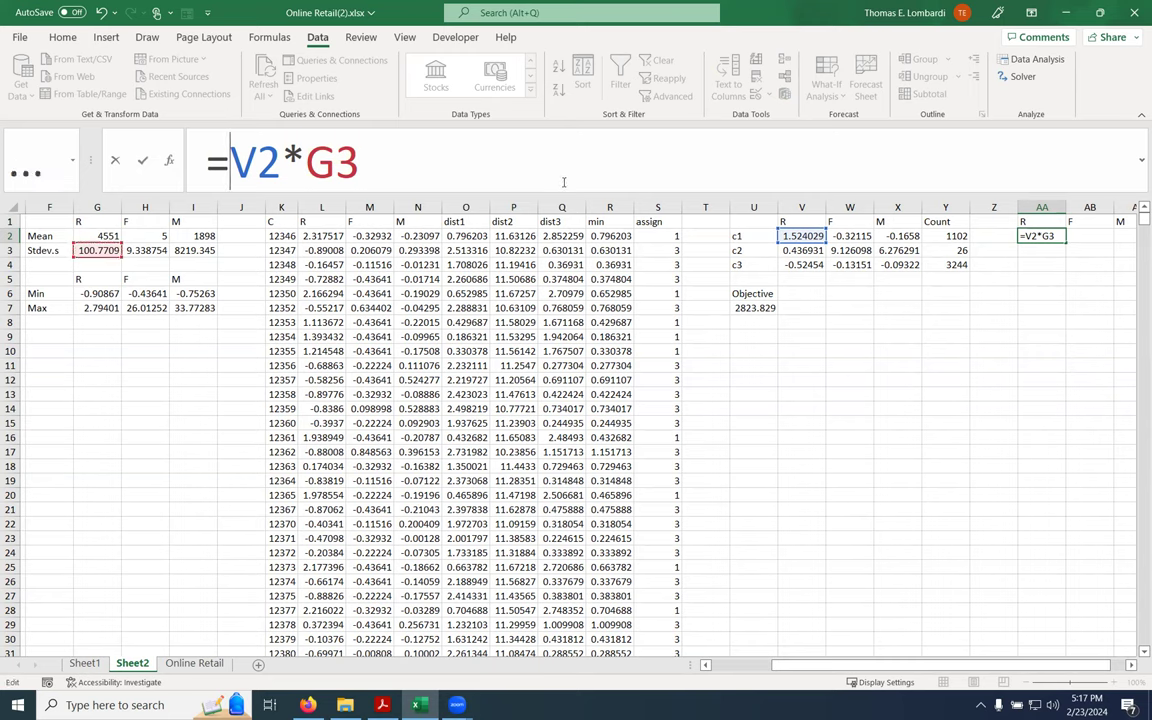
{"action": "type", "text": "sum("}
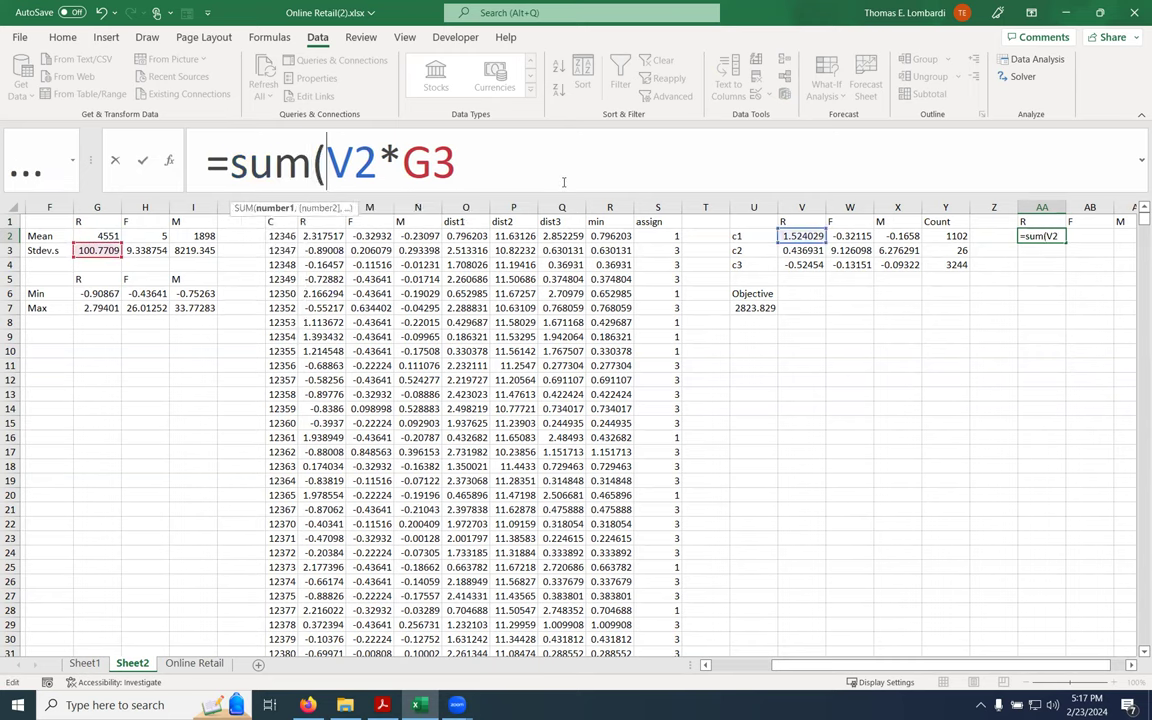
{"action": "key", "text": "Right"}
{"action": "key", "text": "Right"}
{"action": "key", "text": "Right"}
{"action": "key", "text": "Right"}
{"action": "key", "text": "Right"}
{"action": "type", "text": ","}
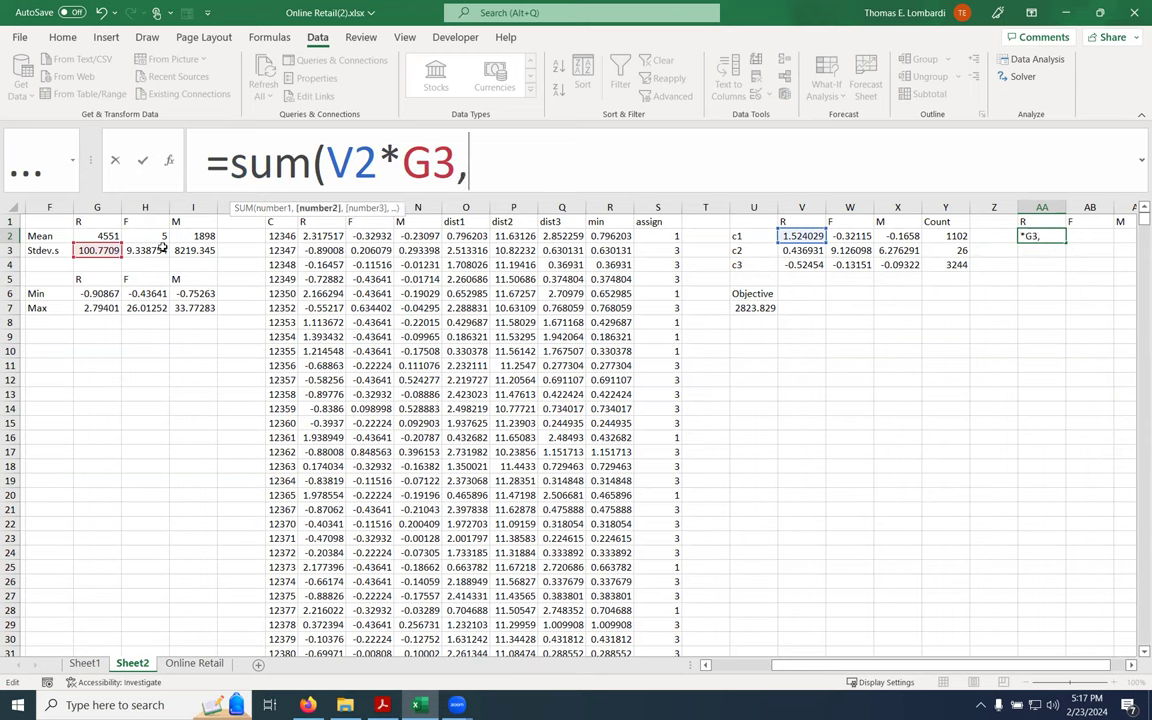
{"action": "left_click", "coordinate": [97, 236]}
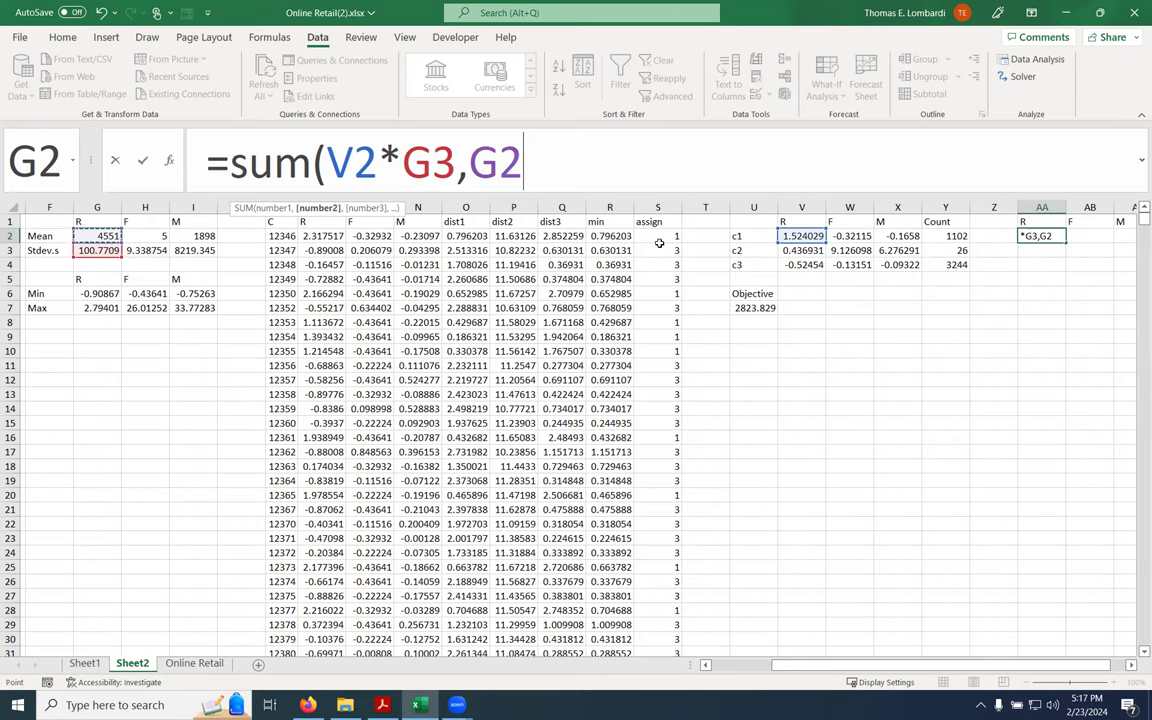
{"action": "type", "text": ")"}
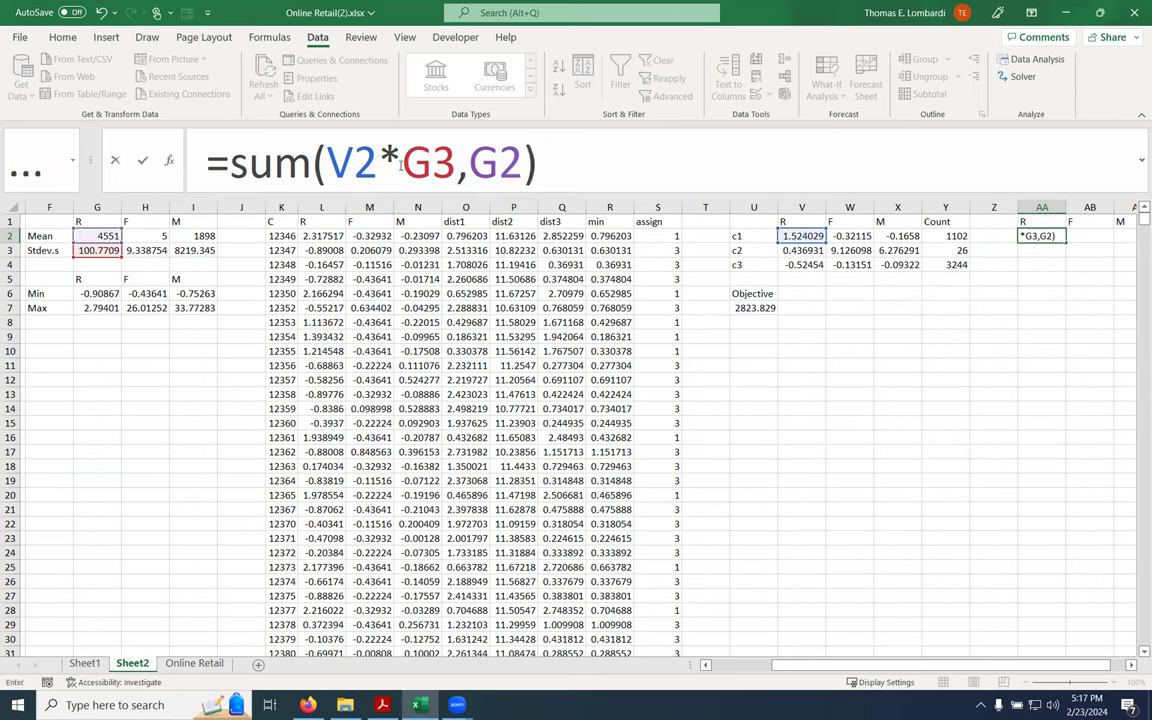
{"action": "left_click", "coordinate": [143, 161]}
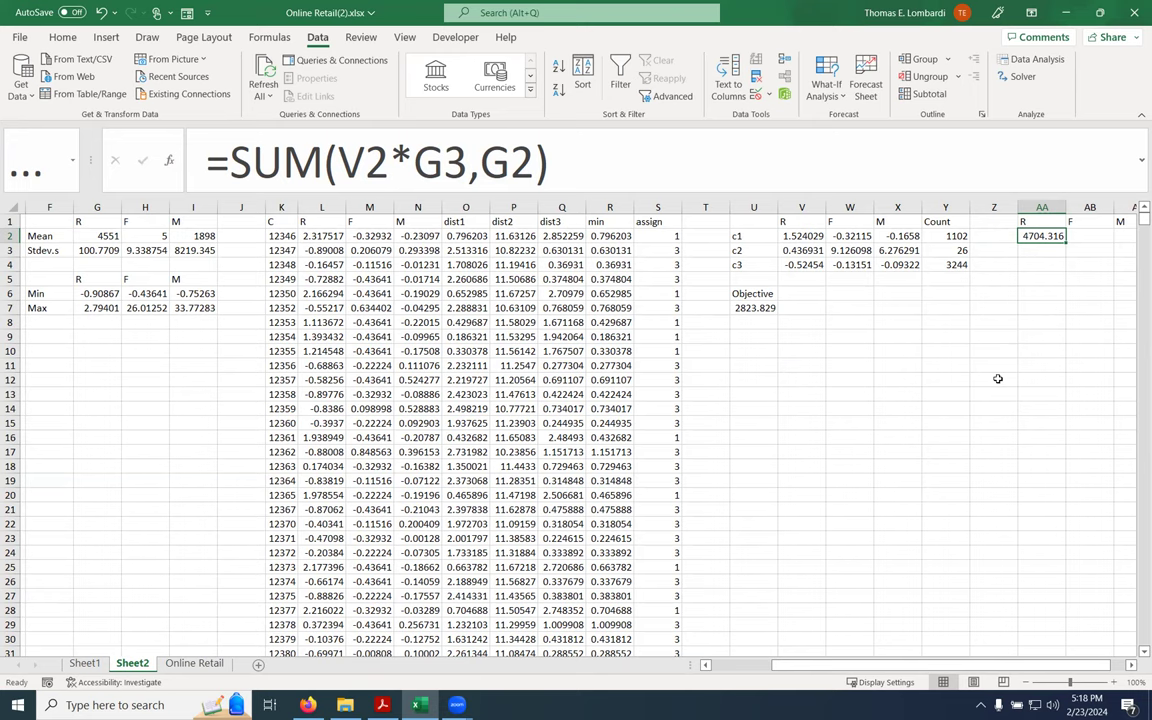
Make the references $G$3 and $G$2 absolute in the AA2 formula and fill it down to AA4
{"action": "left_click", "coordinate": [390, 162]}
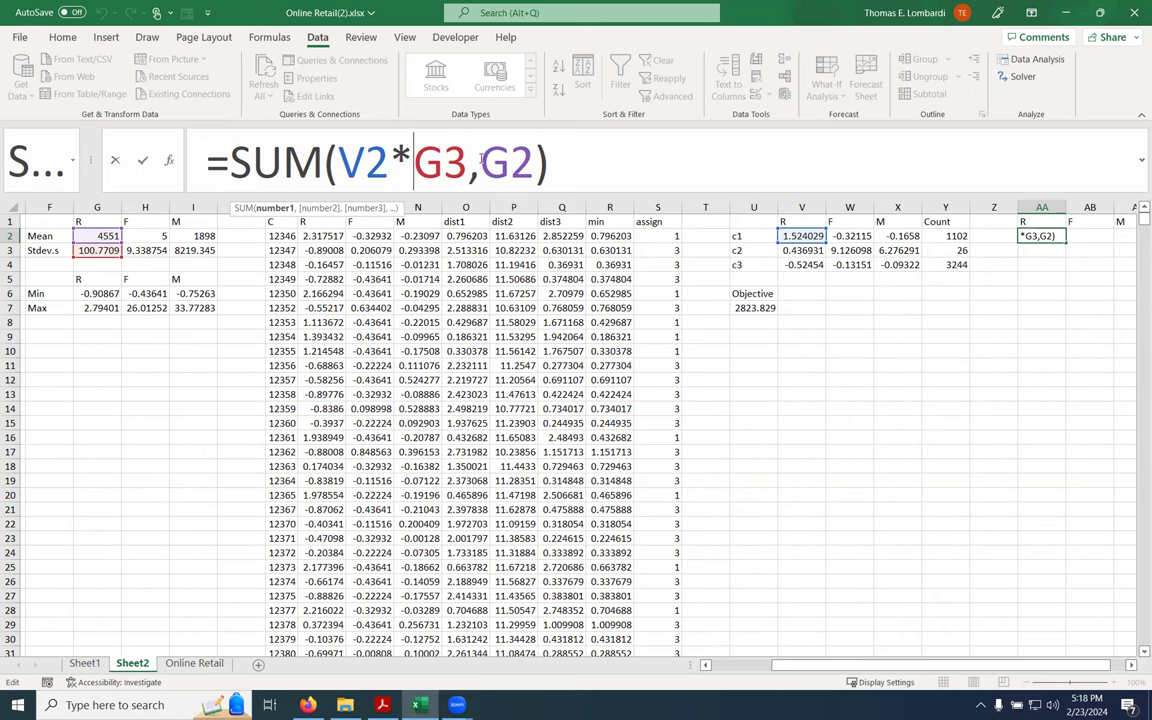
{"action": "key", "text": "Right"}
{"action": "type", "text": "$G$"}
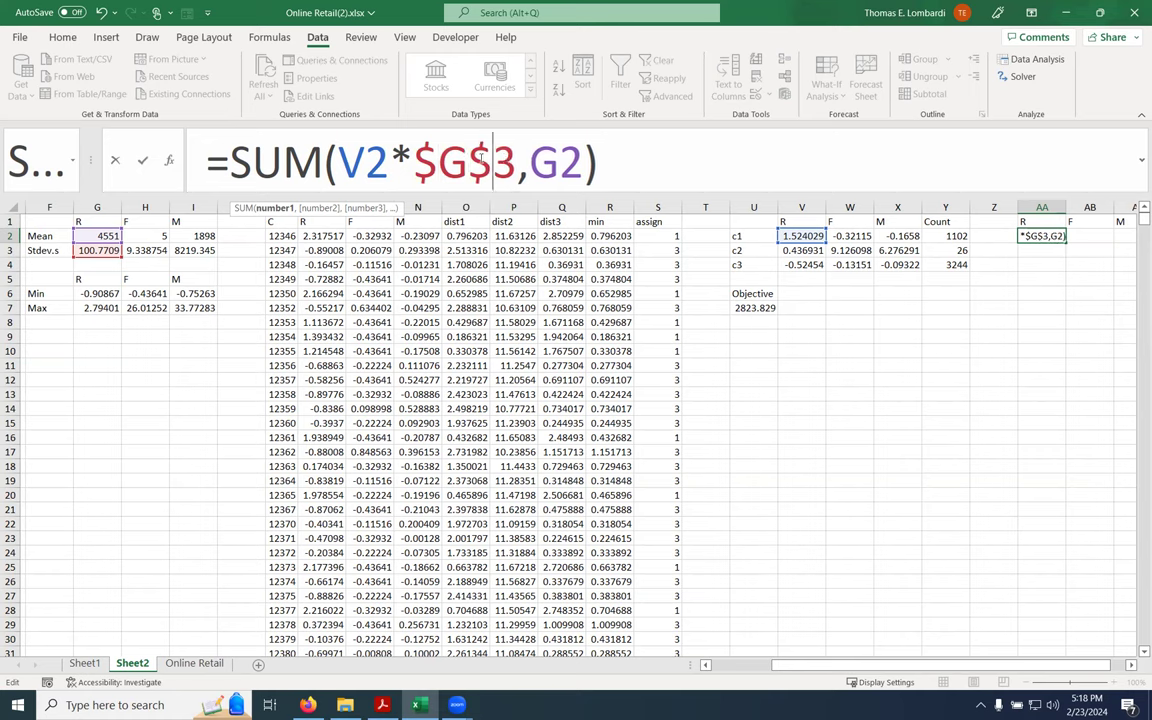
{"action": "key", "text": "Right"}
{"action": "key", "text": "Right"}
{"action": "type", "text": "$"}
{"action": "key", "text": "Right"}
{"action": "type", "text": "$"}
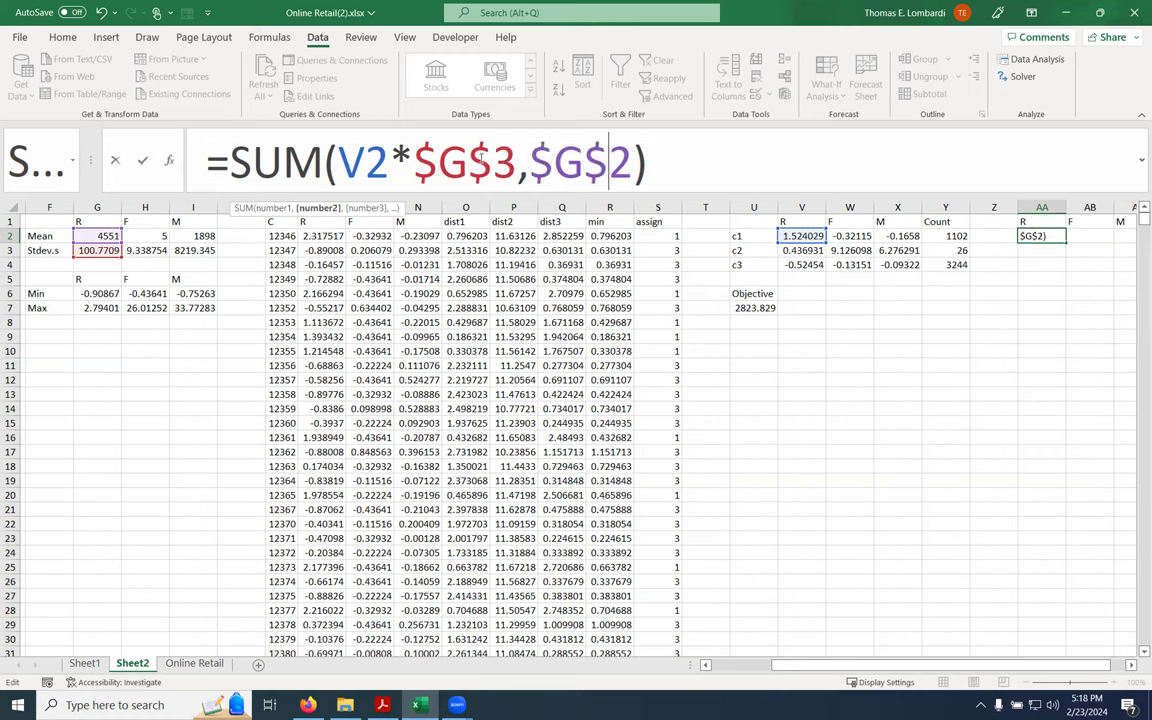
{"action": "left_click", "coordinate": [143, 167]}
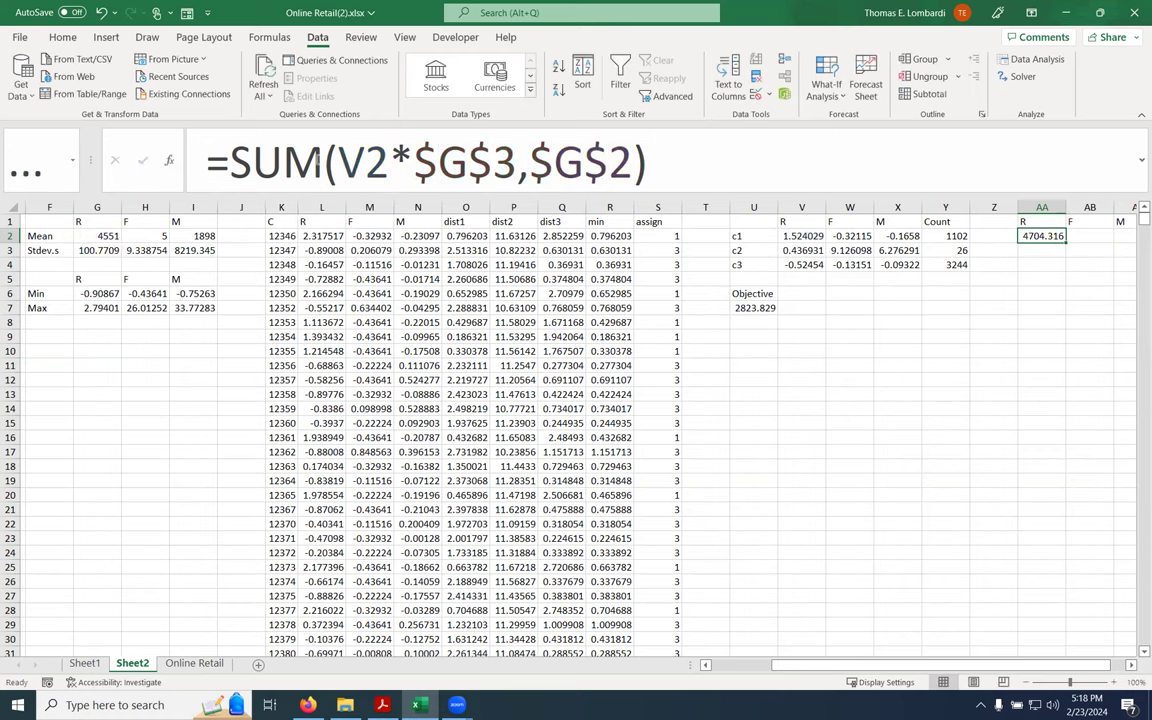
{"action": "left_click_drag", "start_coordinate": [1068, 241], "coordinate": [1067, 267]}
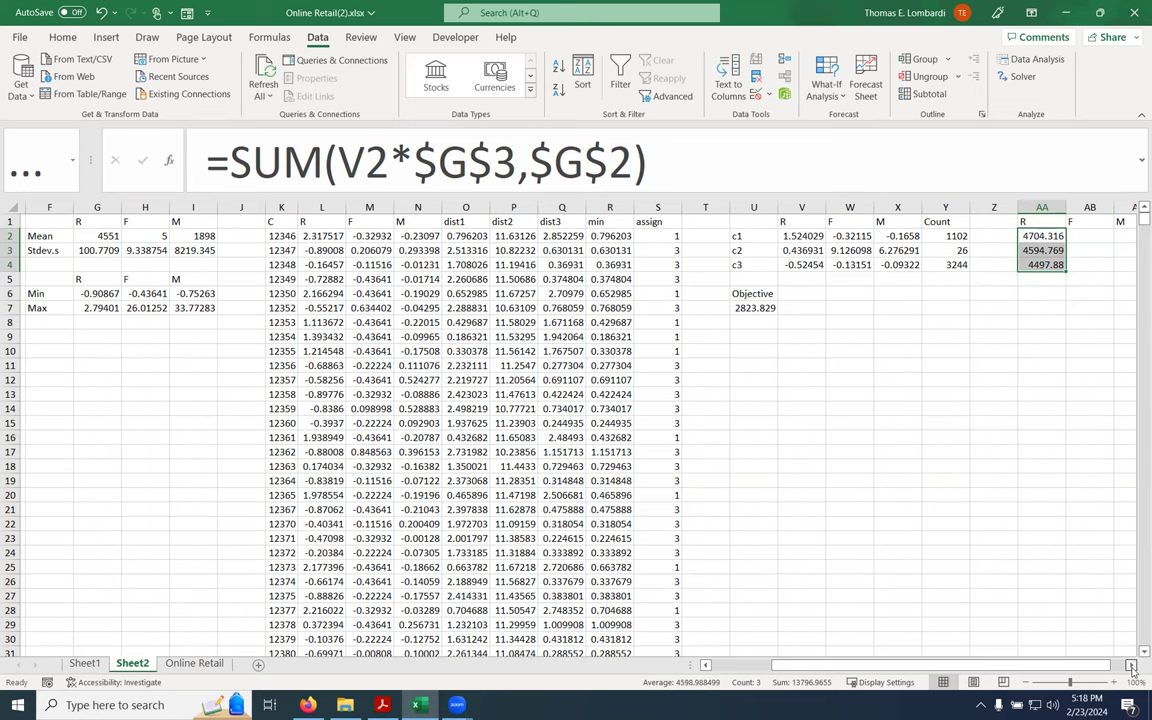
Start a formula in AB2 that multiplies the c1 F centroid by the F standard deviation, as =(W2*H3)
{"action": "left_click", "coordinate": [1131, 665]}
{"action": "left_click", "coordinate": [1131, 665]}
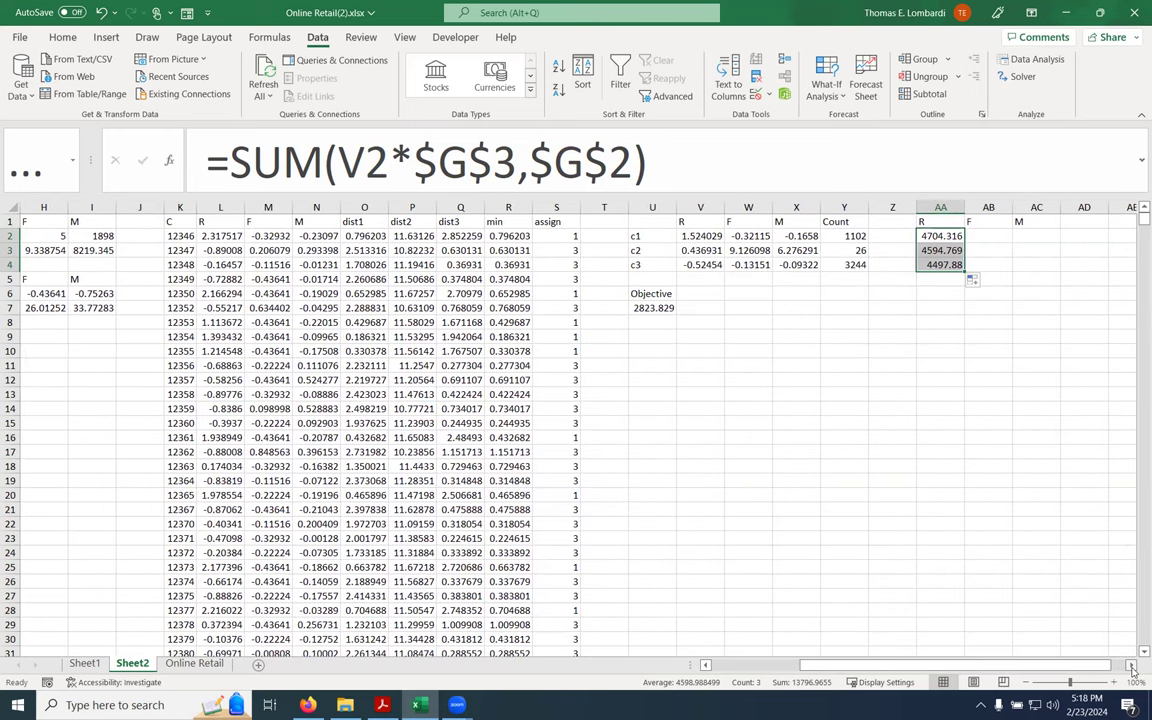
{"action": "key", "text": "Right"}
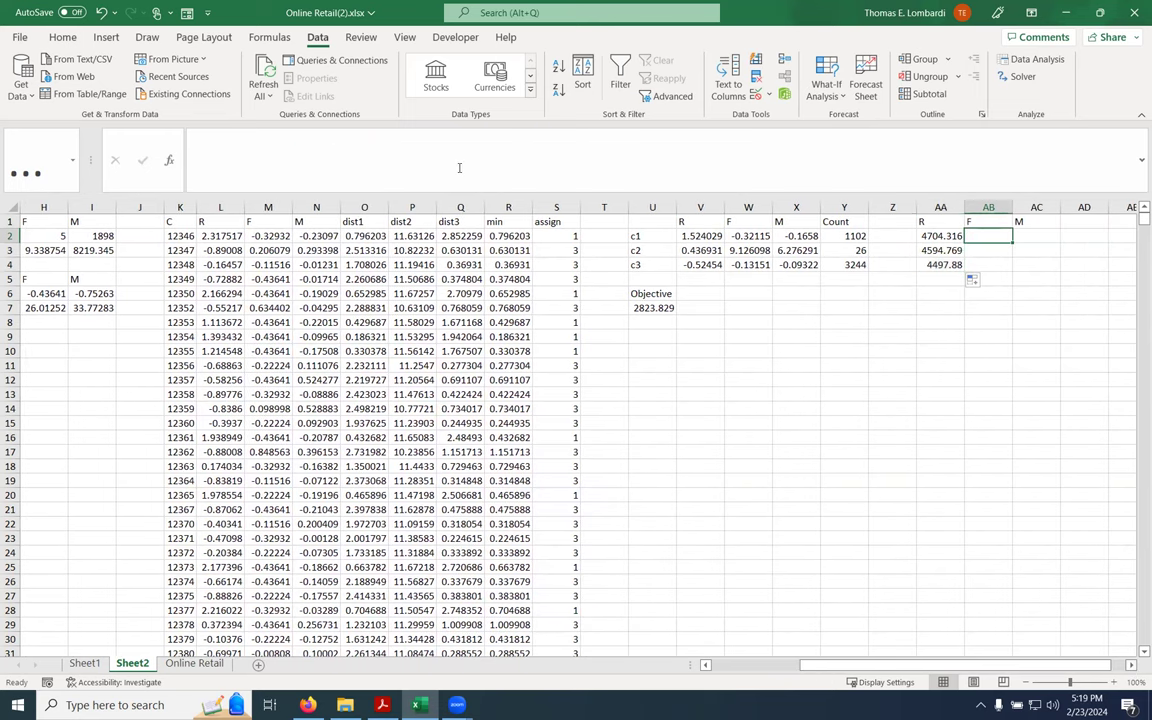
{"action": "left_click", "coordinate": [459, 167]}
{"action": "type", "text": "="}
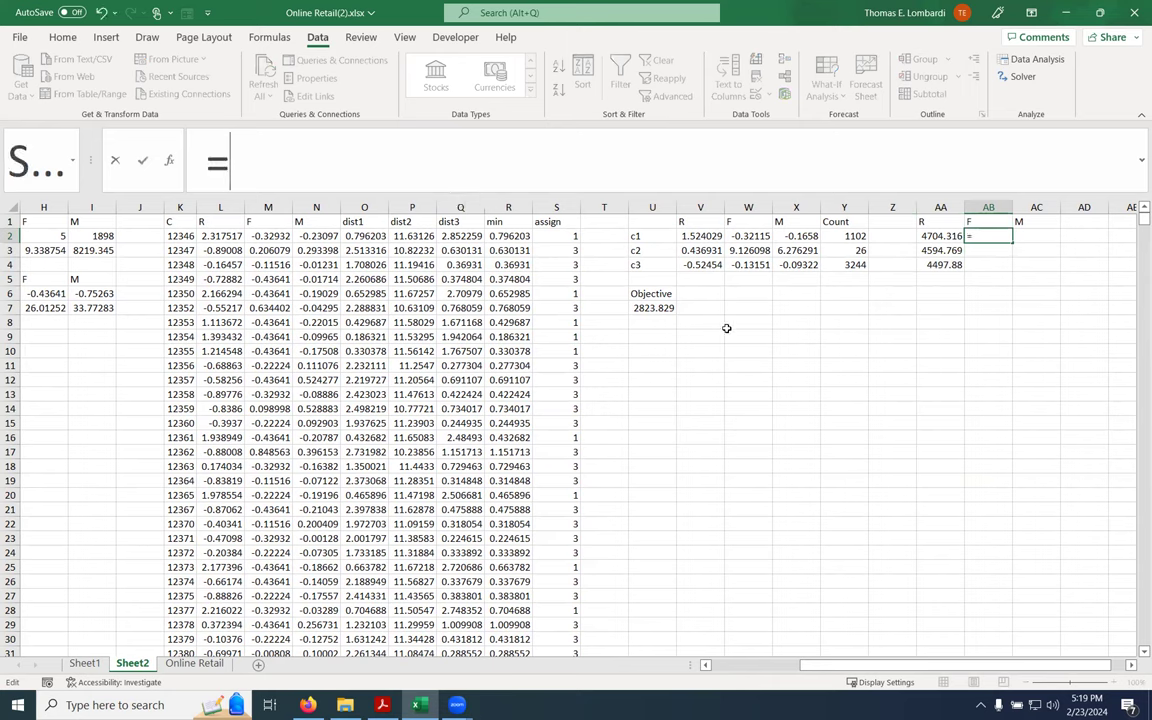
{"action": "left_click", "coordinate": [748, 236]}
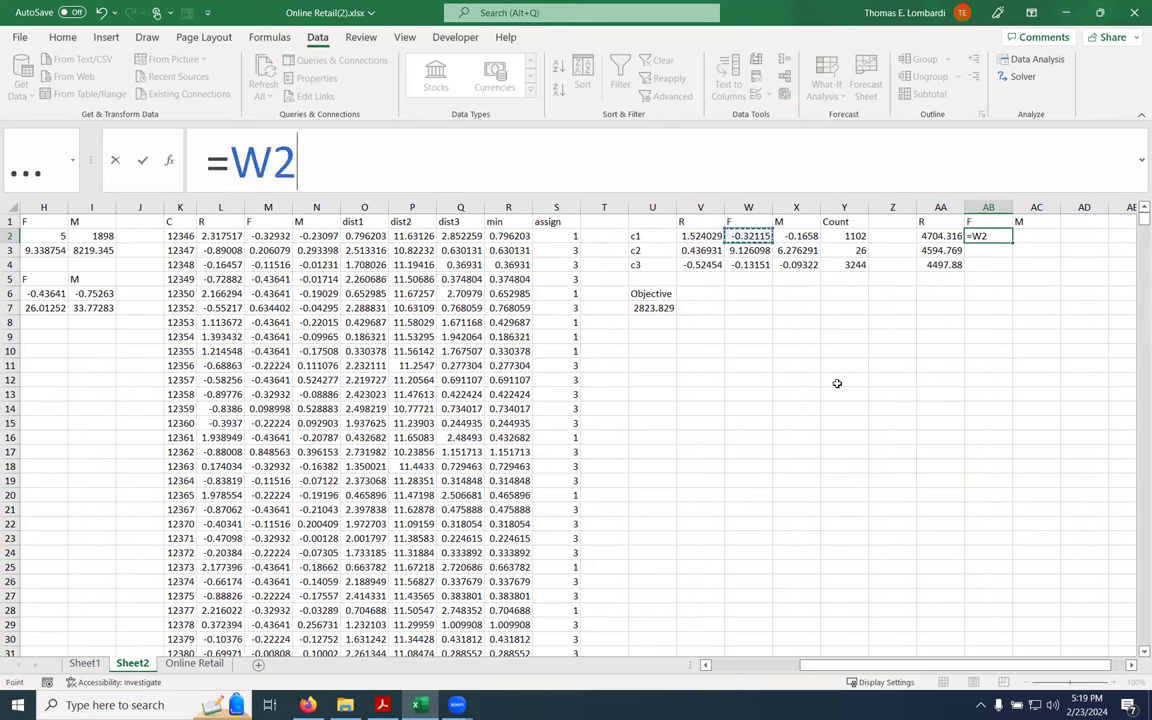
{"action": "left_click", "coordinate": [230, 158]}
{"action": "type", "text": "(W2"}
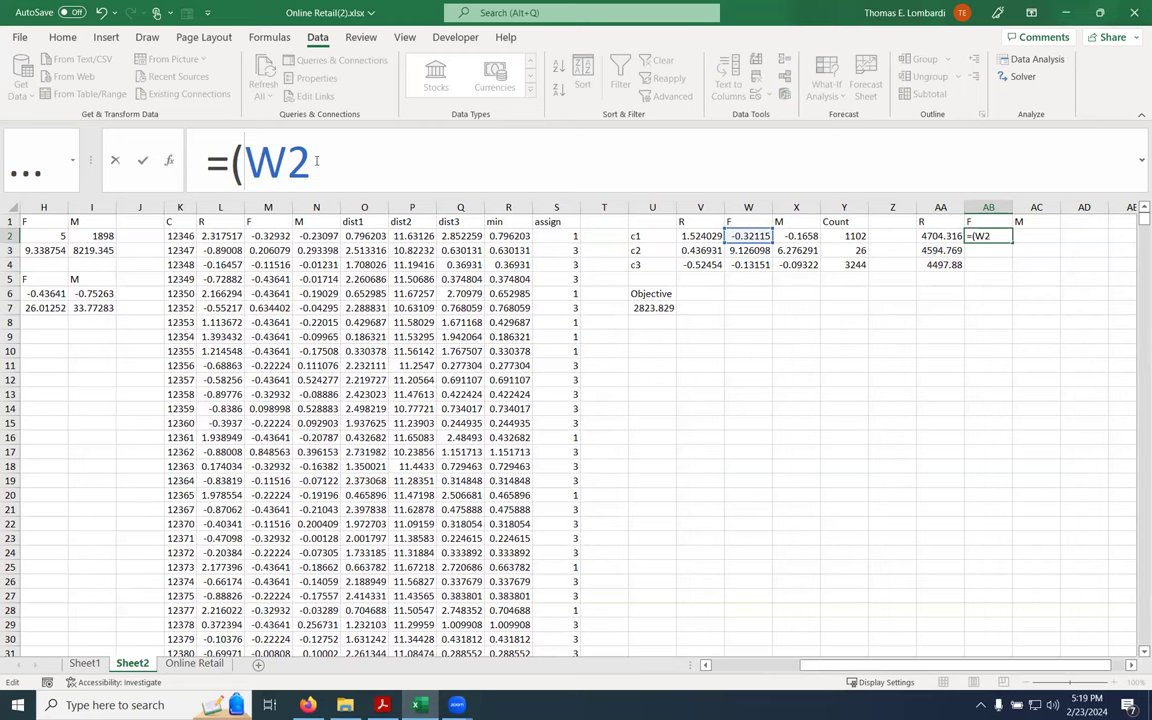
{"action": "type", "text": "*"}
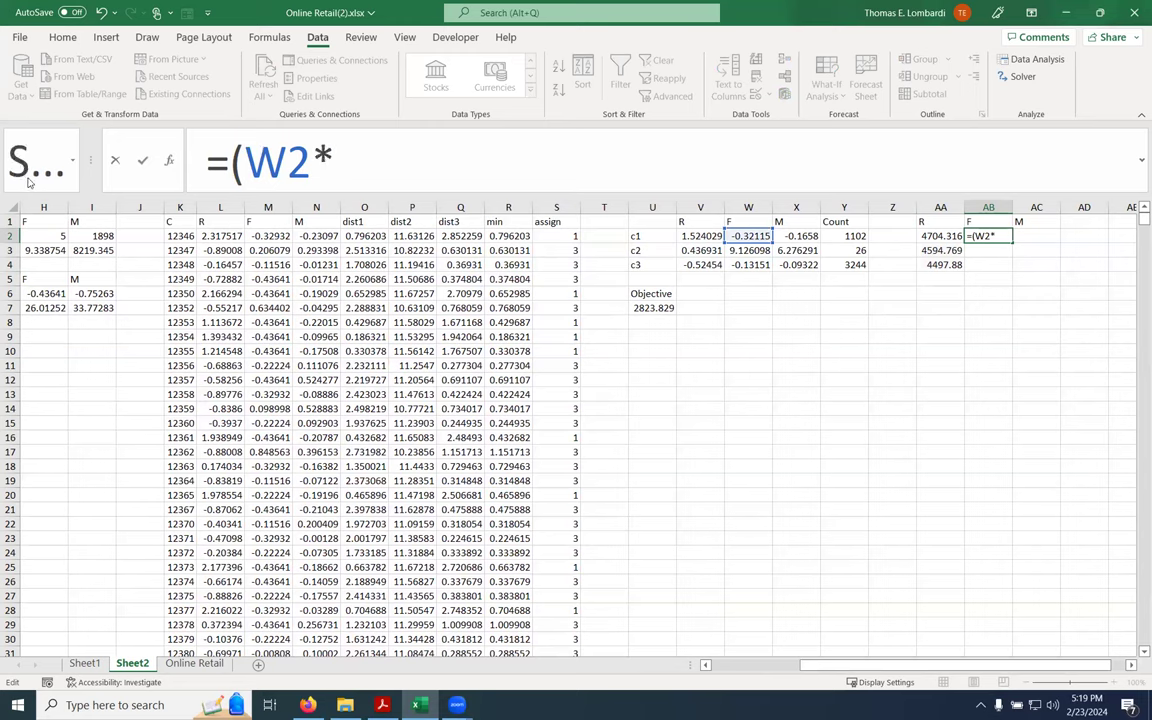
{"action": "left_click", "coordinate": [46, 252]}
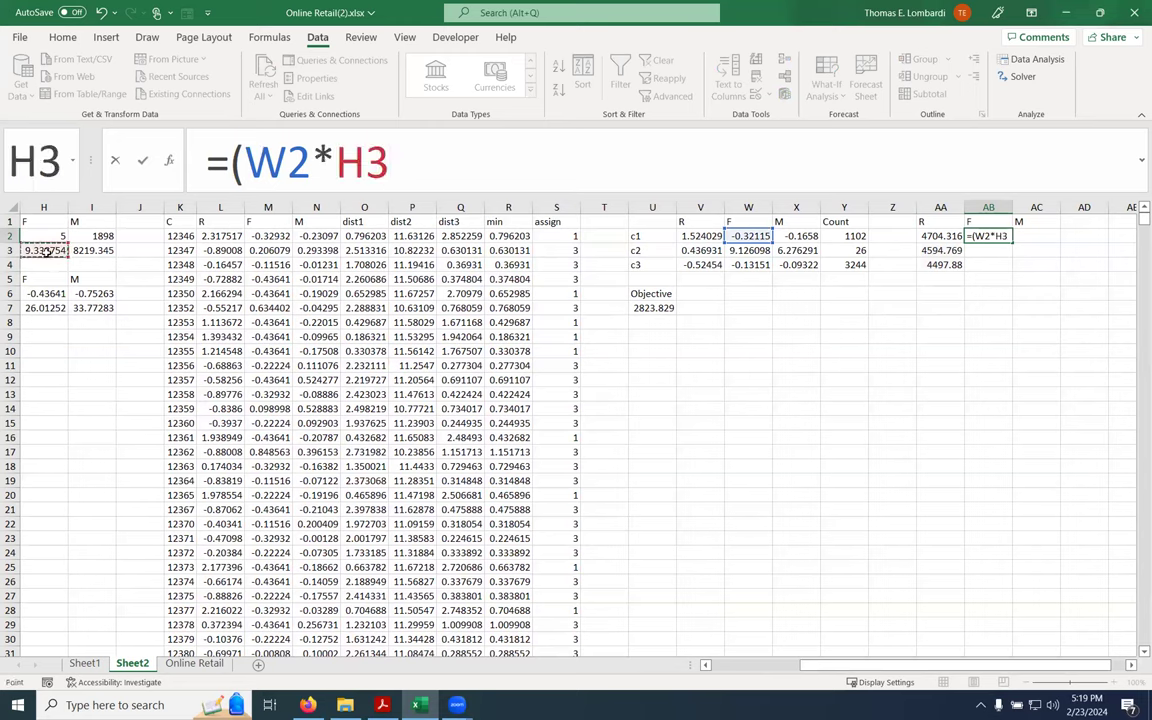
{"action": "type", "text": ")"}
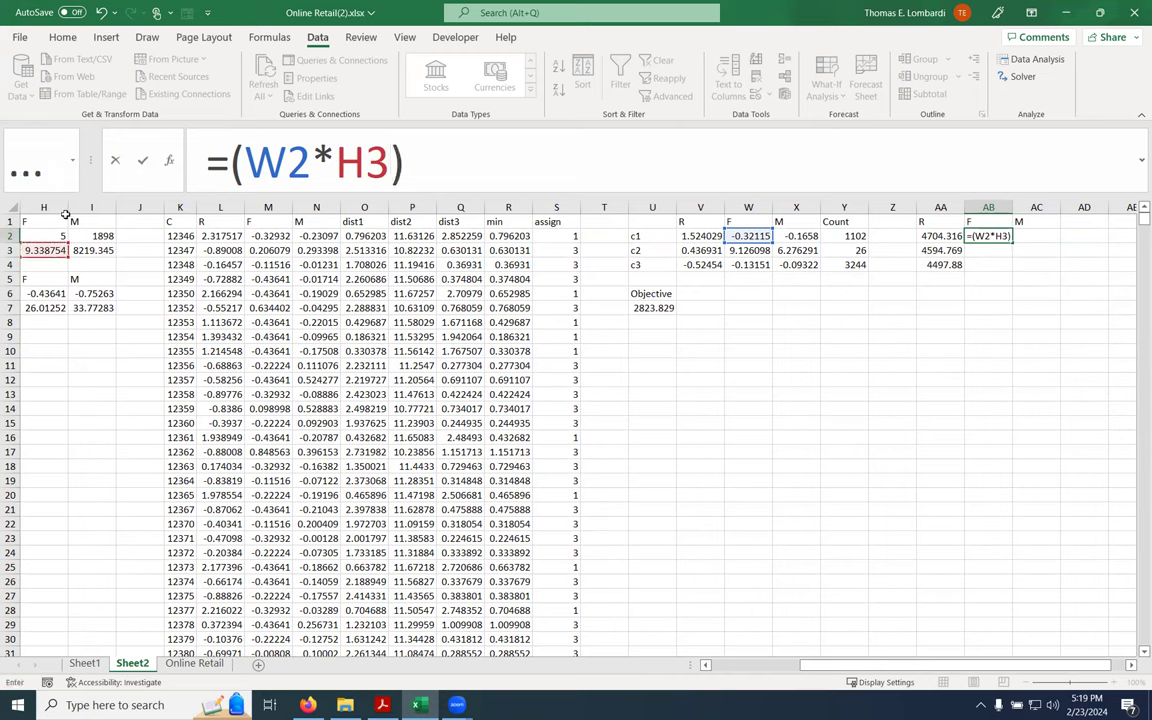
Complete the AB2 formula with the F mean as =SUM((W2*H3),H2) and fill it down to AB4
{"action": "left_click", "coordinate": [432, 177]}
{"action": "type", "text": "sum("}
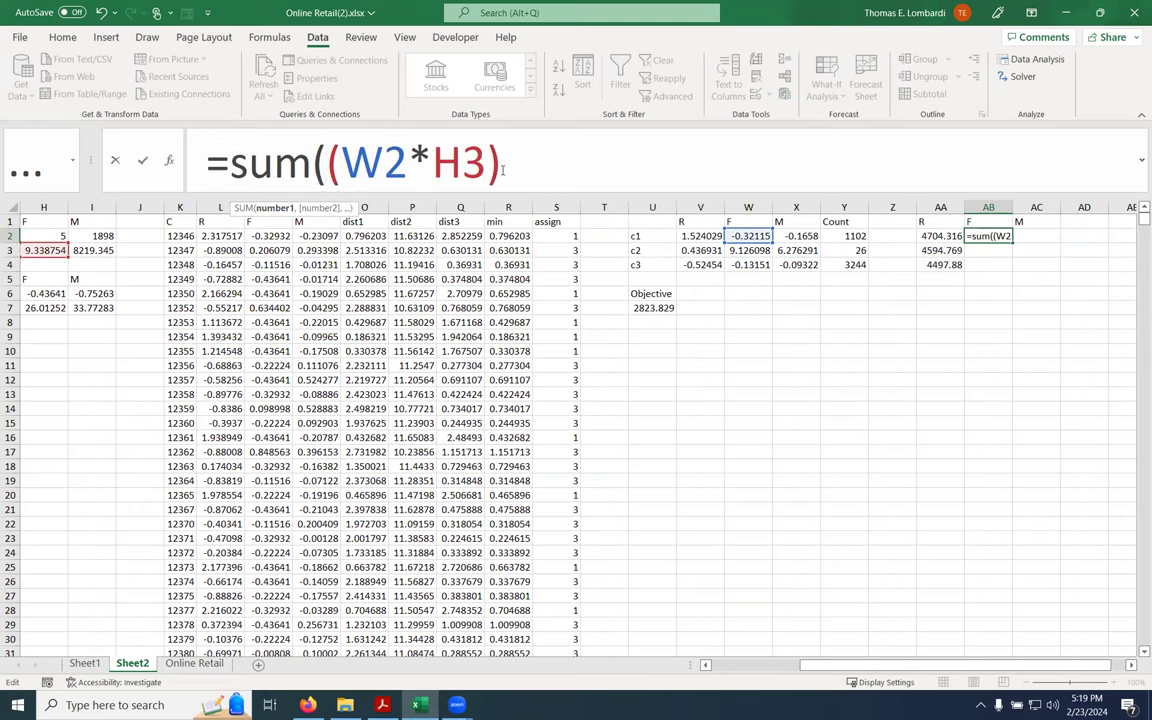
{"action": "left_click", "coordinate": [503, 170]}
{"action": "type", "text": ","}
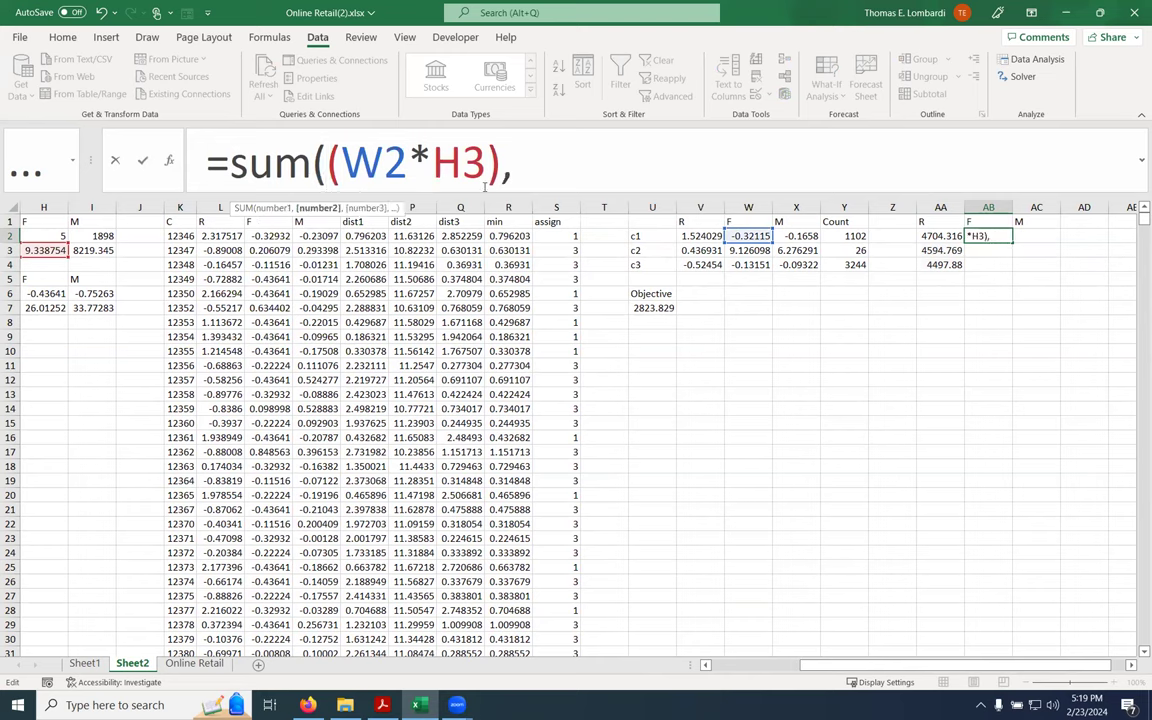
{"action": "left_click", "coordinate": [58, 236]}
{"action": "type", "text": ")"}
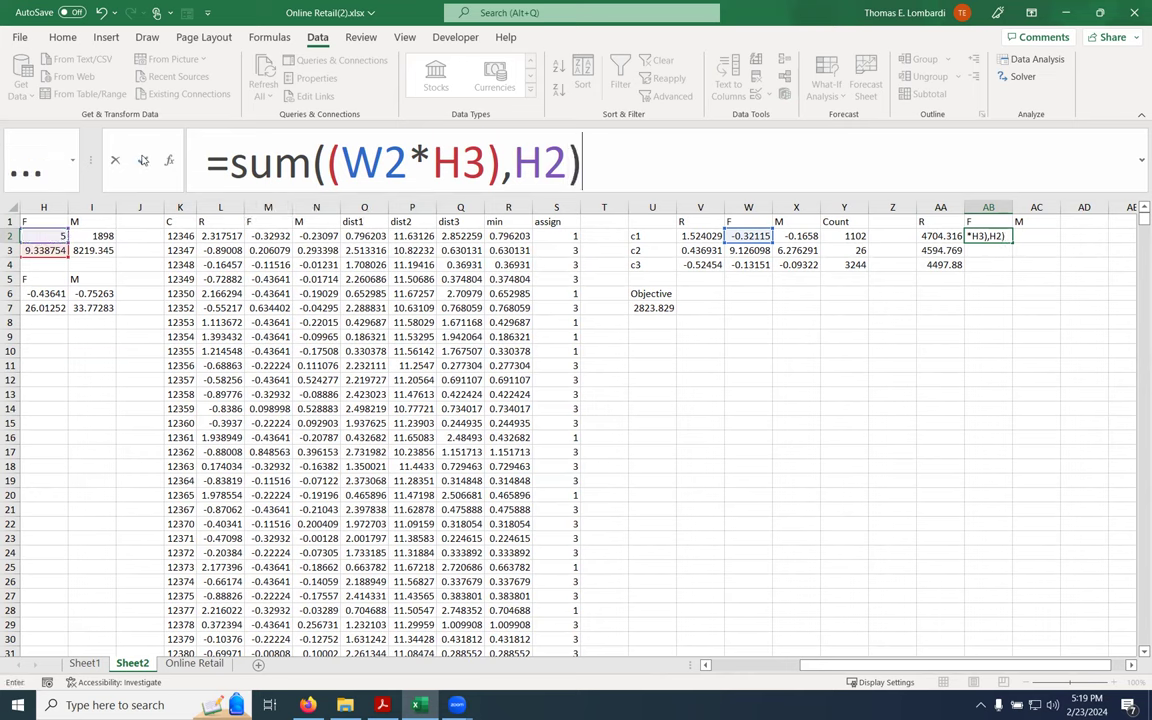
{"action": "left_click", "coordinate": [143, 160]}
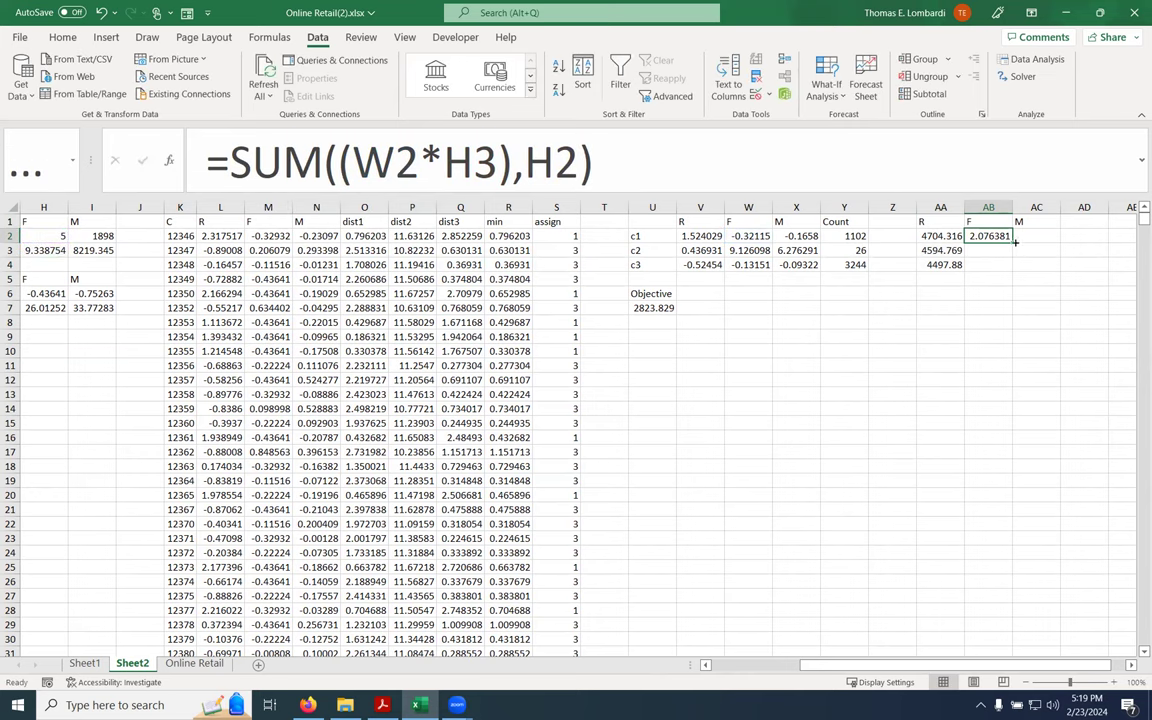
{"action": "left_click_drag", "start_coordinate": [1015, 242], "coordinate": [1012, 268]}
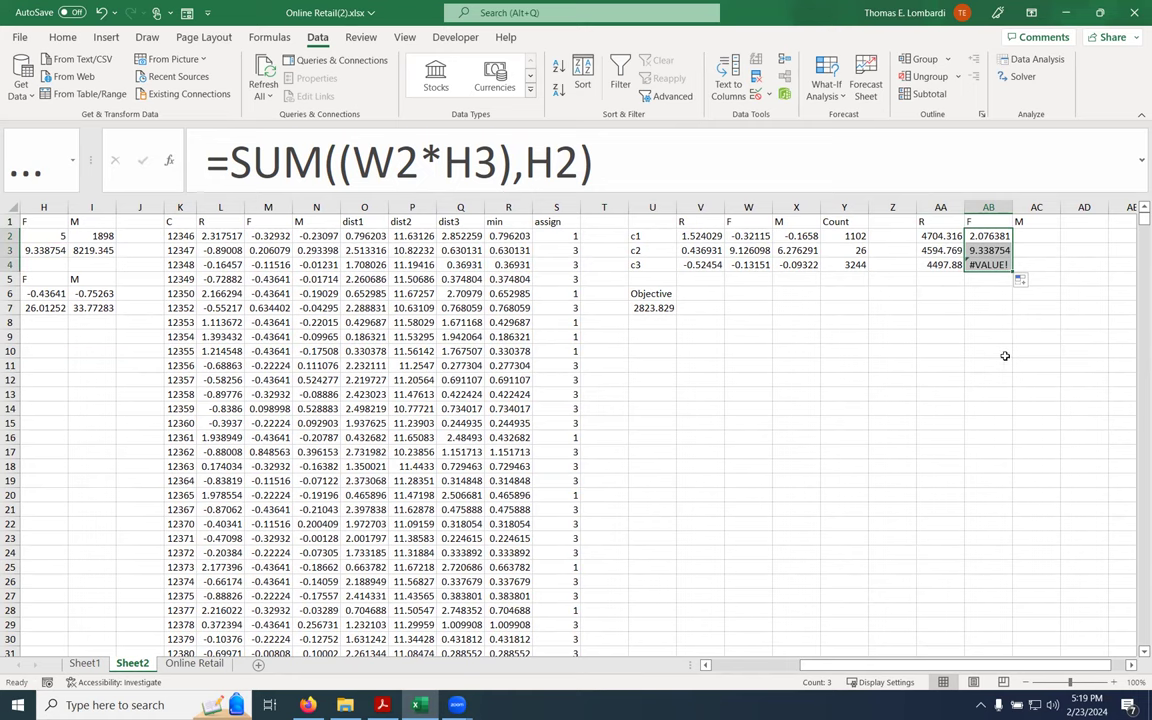
Make the standard deviation and mean references in the AB2 formula absolute, as =SUM((W2*$H$3),$H$2)
{"action": "key", "text": "shift+BackSpace"}
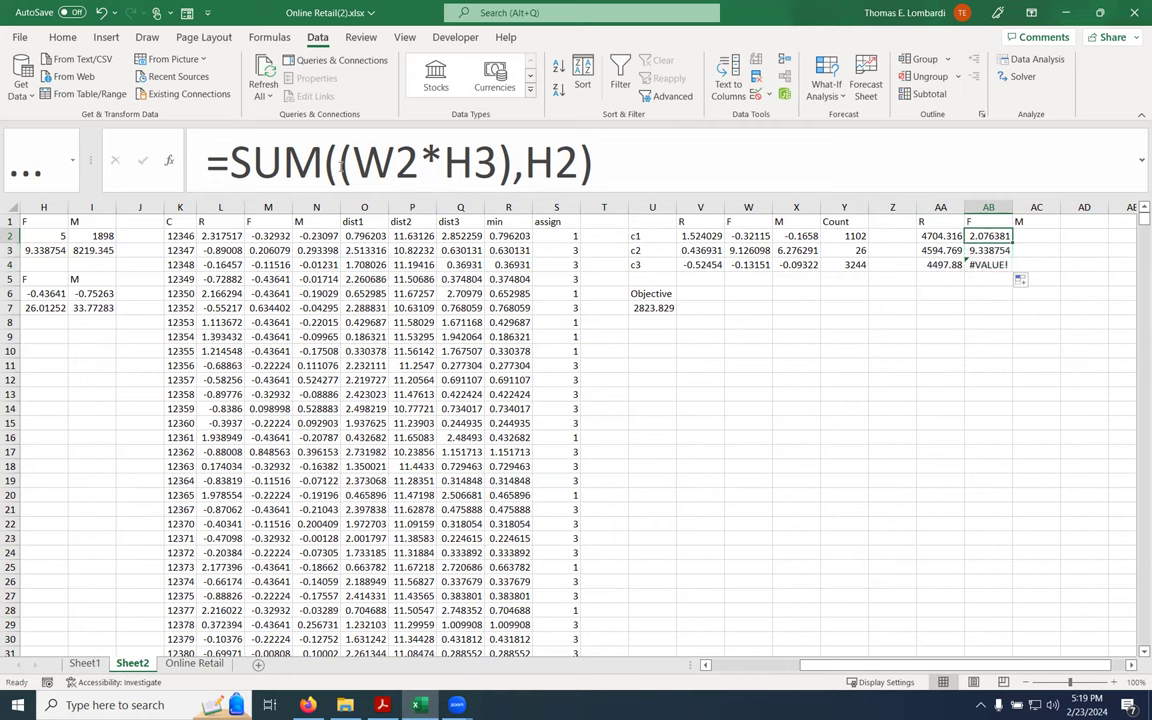
{"action": "left_click", "coordinate": [596, 186]}
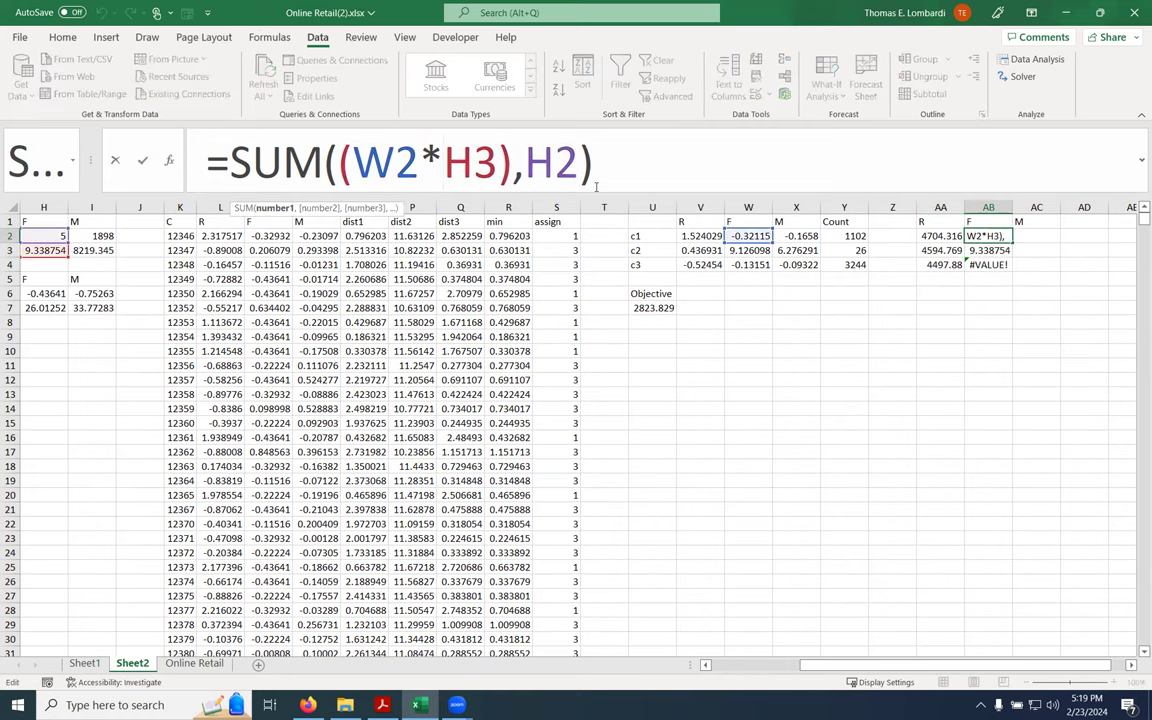
{"action": "type", "text": "$"}
{"action": "key", "text": "Right"}
{"action": "type", "text": "$"}
{"action": "key", "text": "Right"}
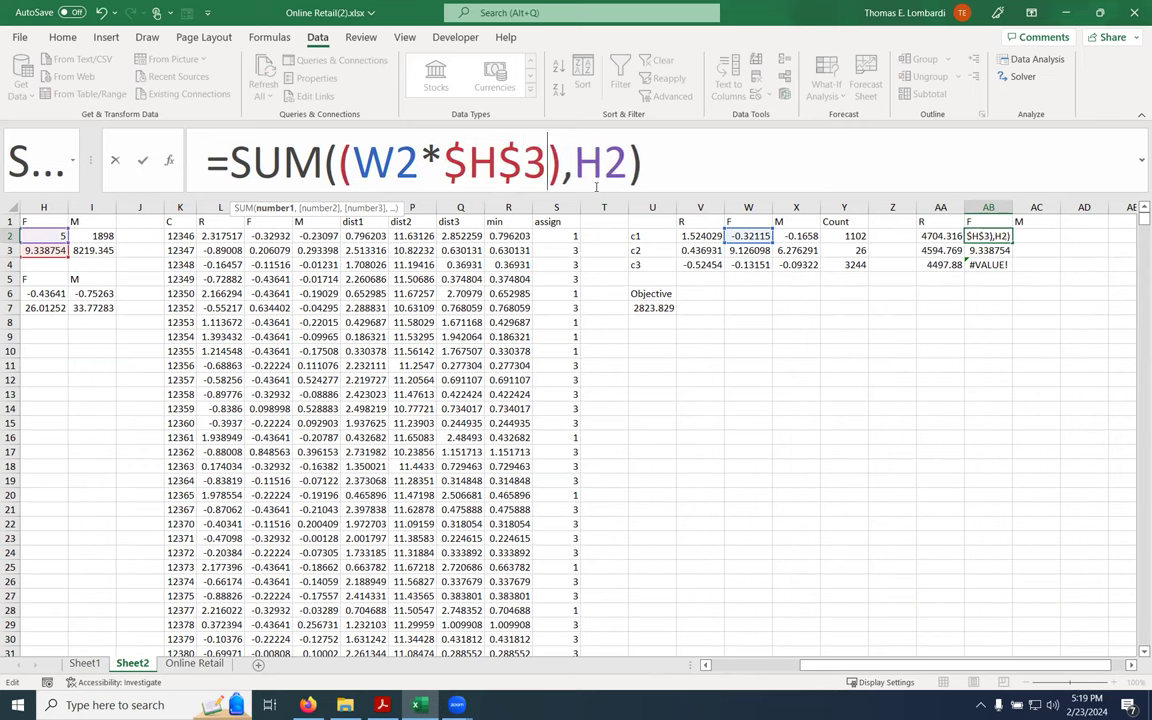
{"action": "key", "text": "Right"}
{"action": "key", "text": "Right"}
{"action": "type", "text": "$"}
{"action": "key", "text": "Right"}
{"action": "type", "text": "$"}
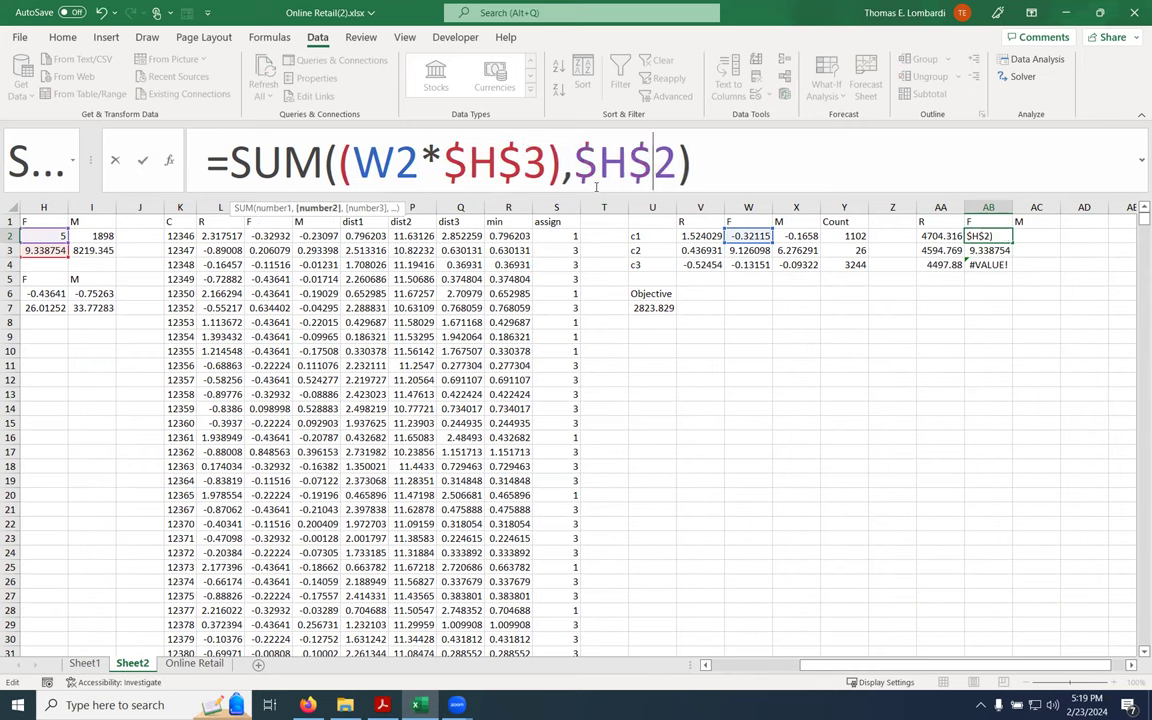
{"action": "key", "text": "ctrl+Return"}
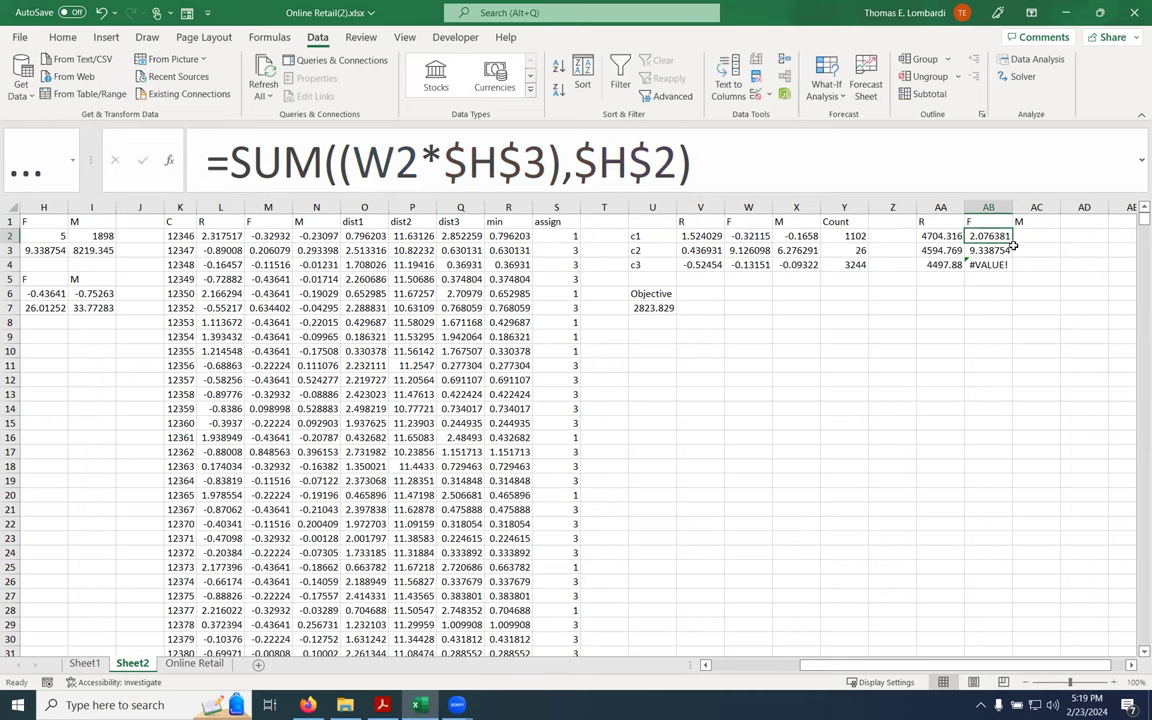
Fill the AB2 formula down to AB4 and inspect the copied formula in AB3
{"action": "left_click_drag", "start_coordinate": [1013, 242], "coordinate": [986, 265]}
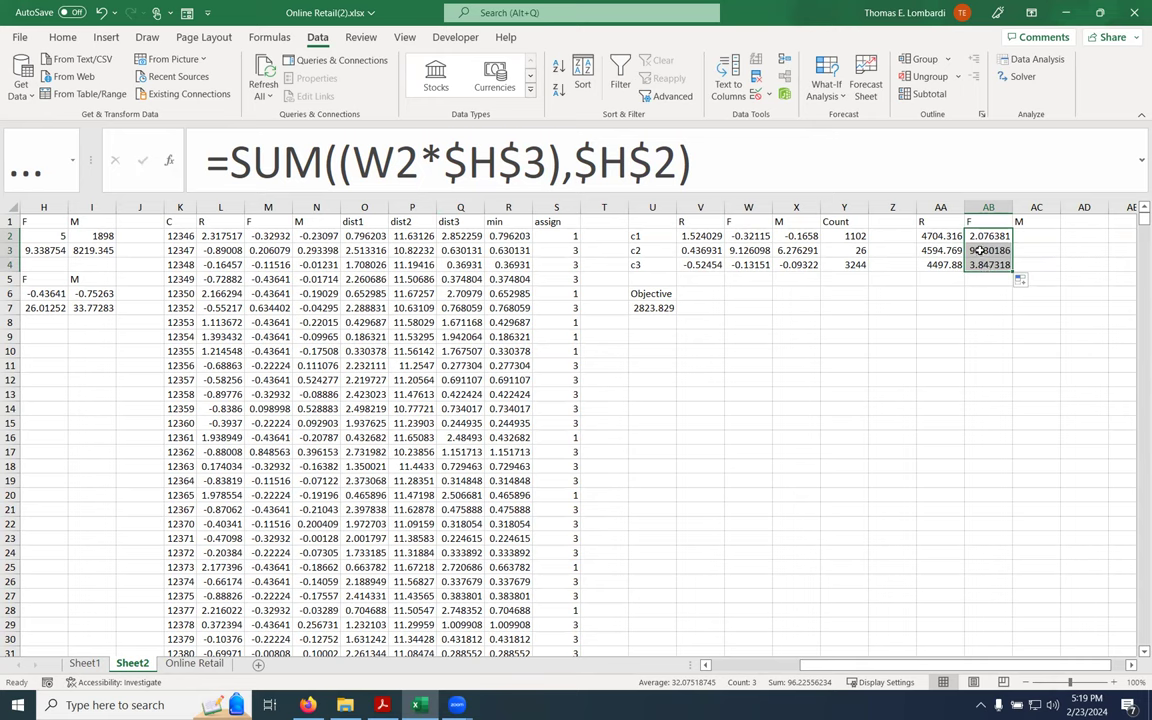
{"action": "left_click", "coordinate": [980, 251]}
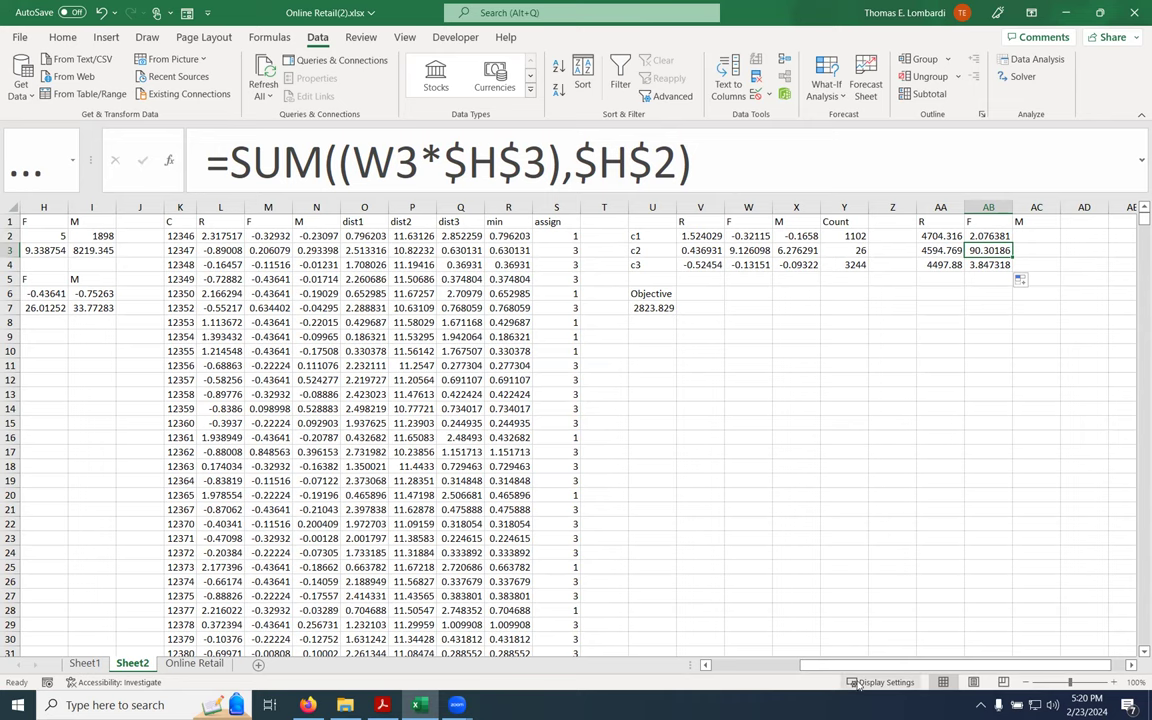
Examine the customers' original R, F and M values in columns B to D for comparison with the converted centroids
{"action": "left_click_drag", "start_coordinate": [869, 667], "coordinate": [768, 683]}
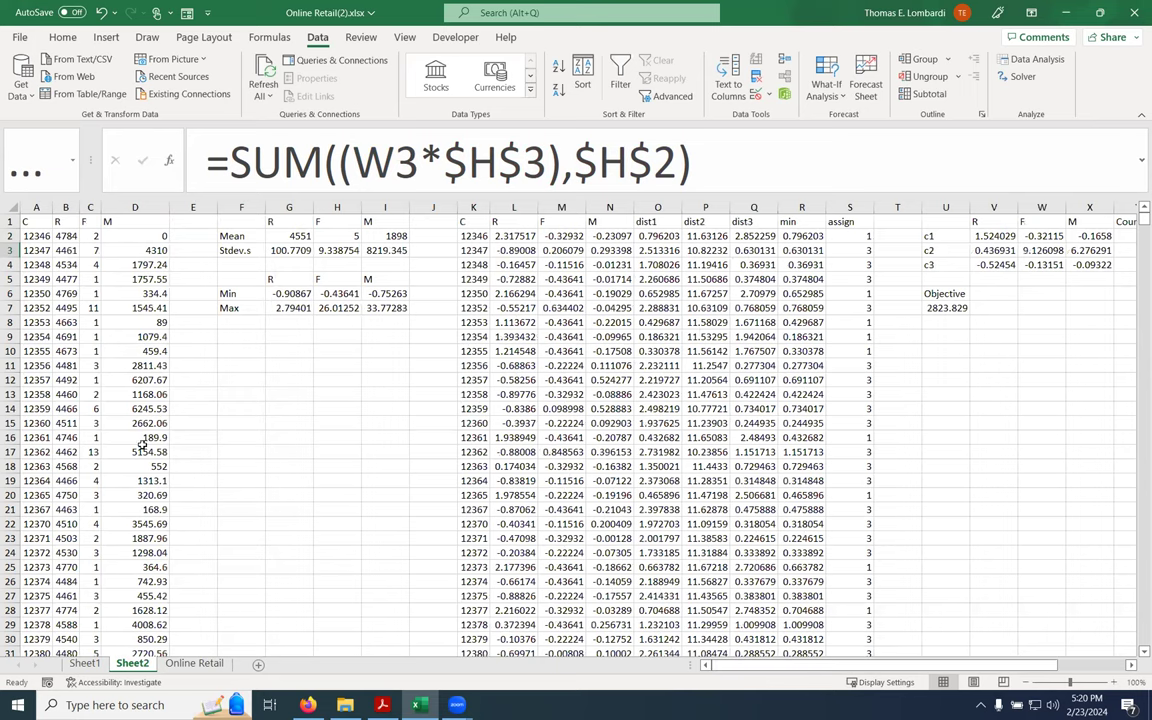
{"action": "scroll", "coordinate": [74, 430], "scroll_direction": "down", "scroll_amount": 8}
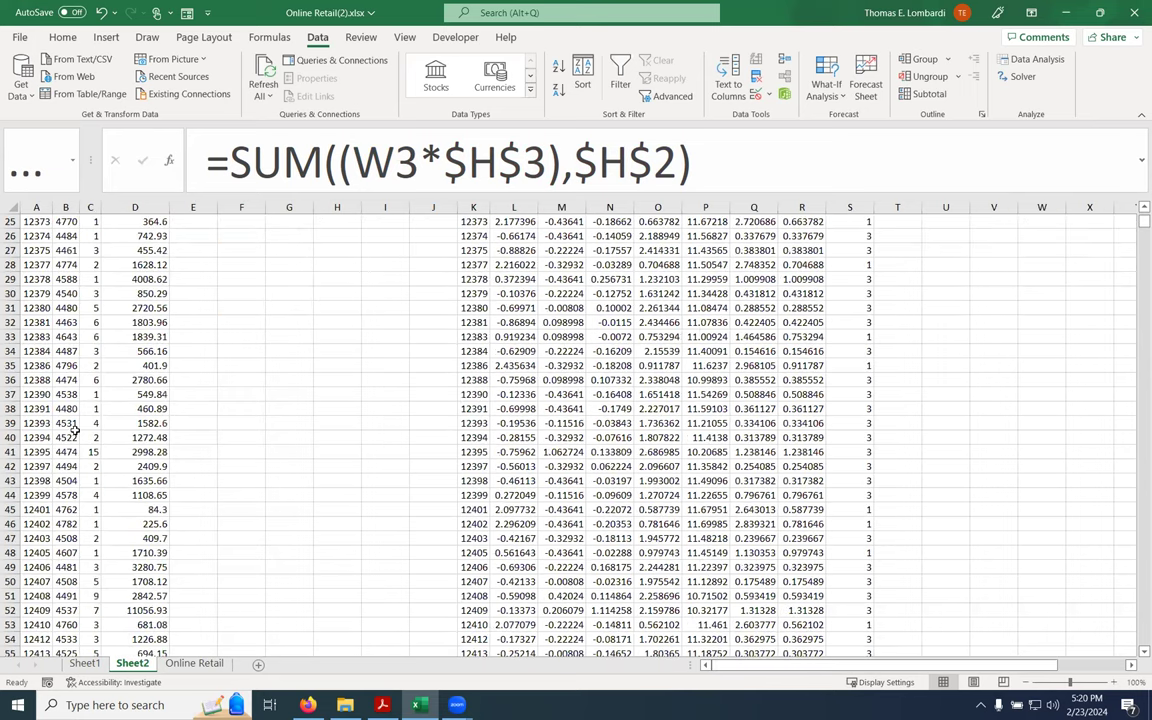
{"action": "scroll", "coordinate": [74, 430], "scroll_direction": "down", "scroll_amount": 20}
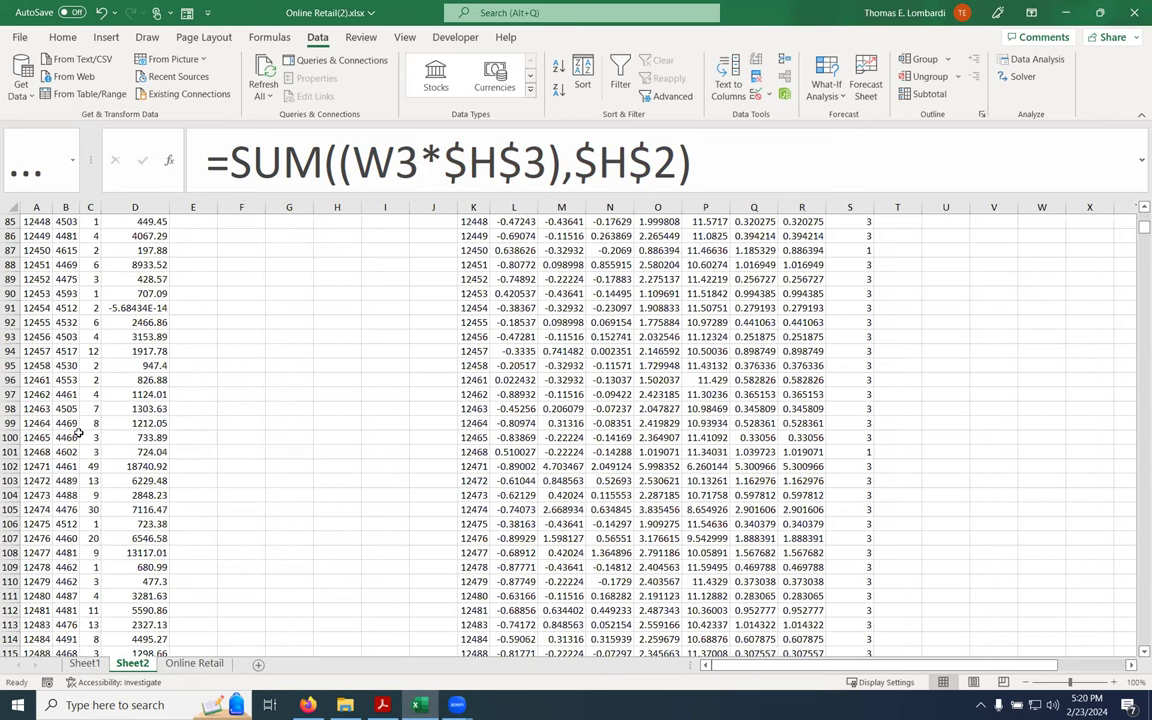
{"action": "scroll", "coordinate": [79, 432], "scroll_direction": "down", "scroll_amount": 14}
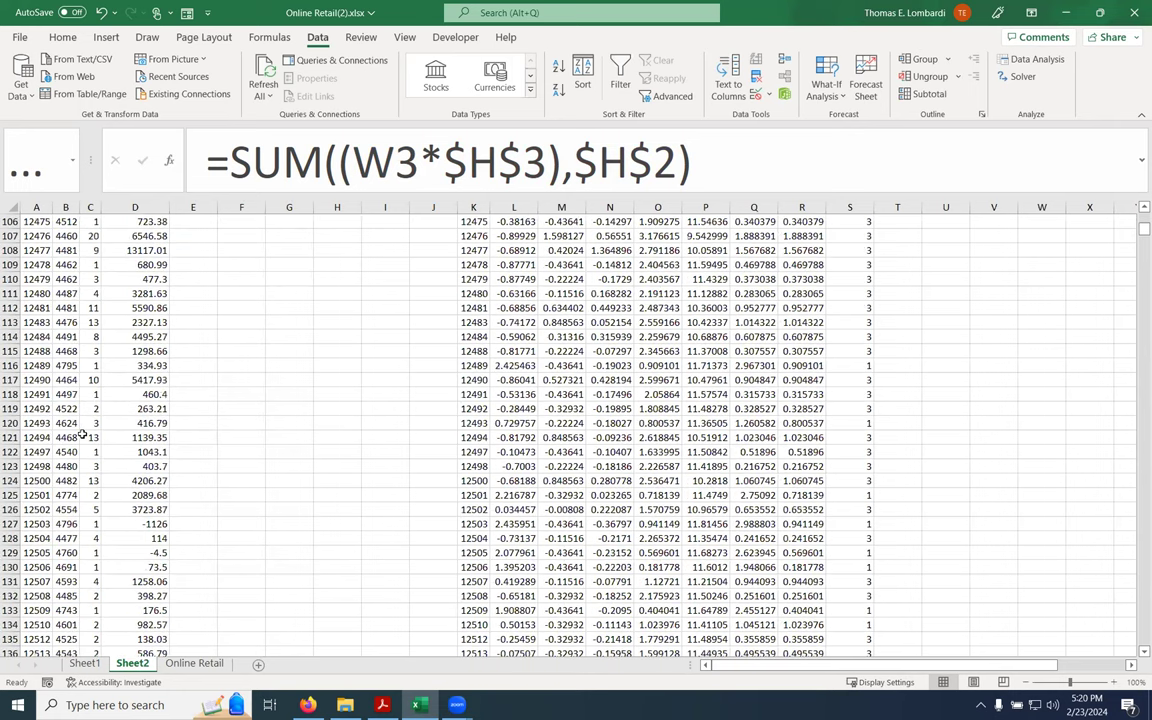
{"action": "scroll", "coordinate": [79, 434], "scroll_direction": "down", "scroll_amount": 9}
{"action": "scroll", "coordinate": [79, 437], "scroll_direction": "down", "scroll_amount": 6}
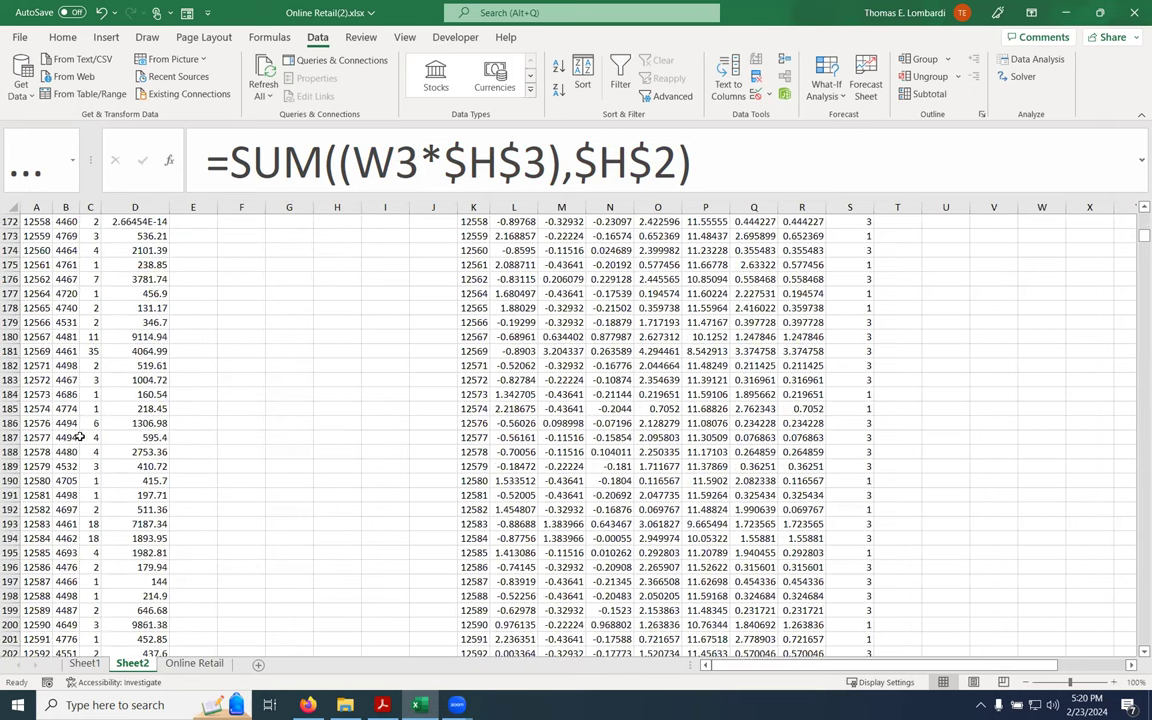
{"action": "scroll", "coordinate": [79, 437], "scroll_direction": "down", "scroll_amount": 20}
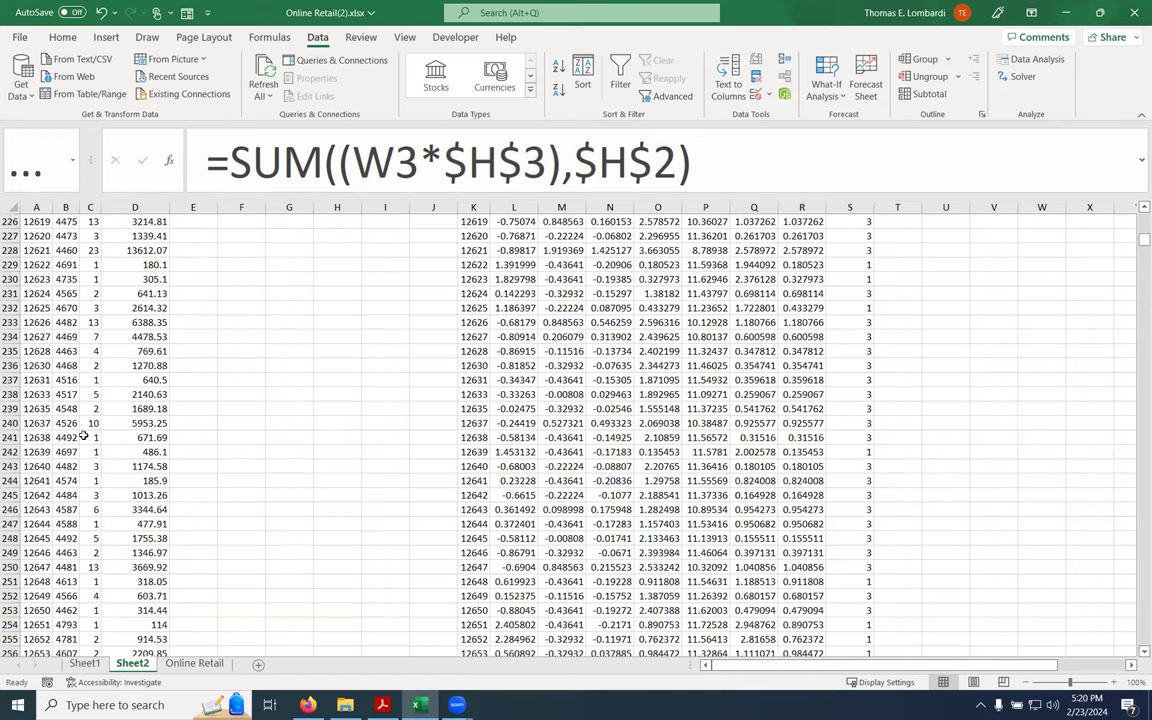
{"action": "scroll", "coordinate": [85, 434], "scroll_direction": "down", "scroll_amount": 10}
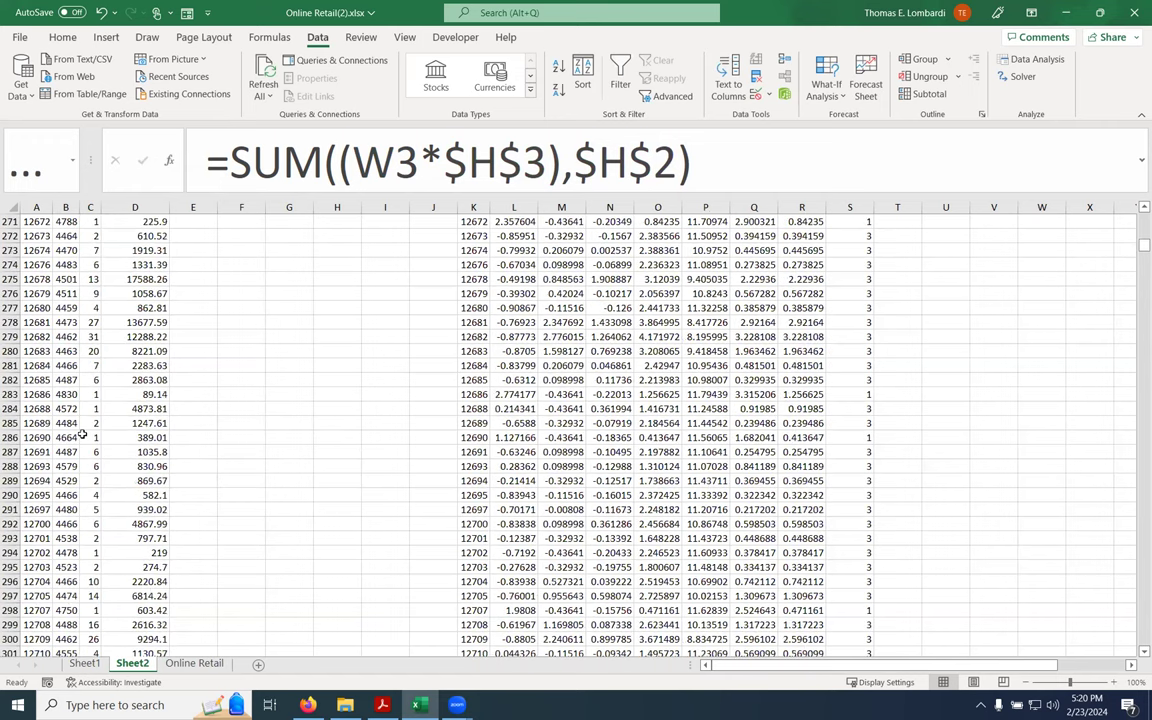
{"action": "scroll", "coordinate": [79, 437], "scroll_direction": "down", "scroll_amount": 2}
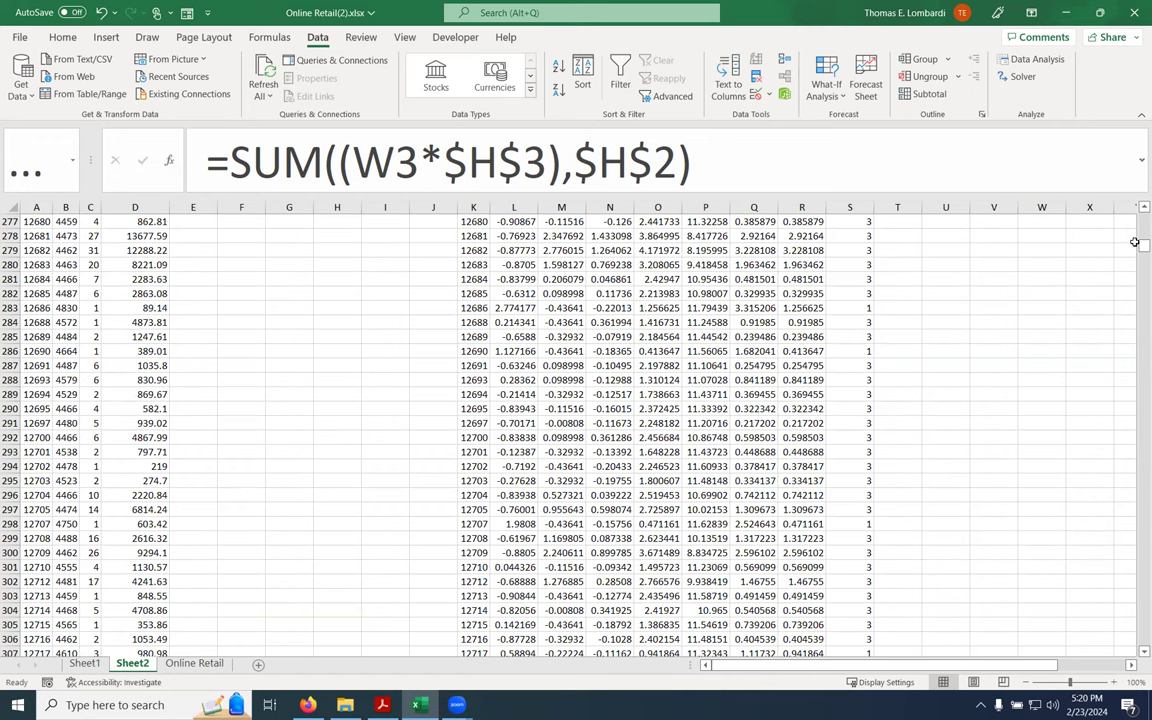
{"action": "left_click_drag", "start_coordinate": [1135, 242], "coordinate": [1135, 207]}
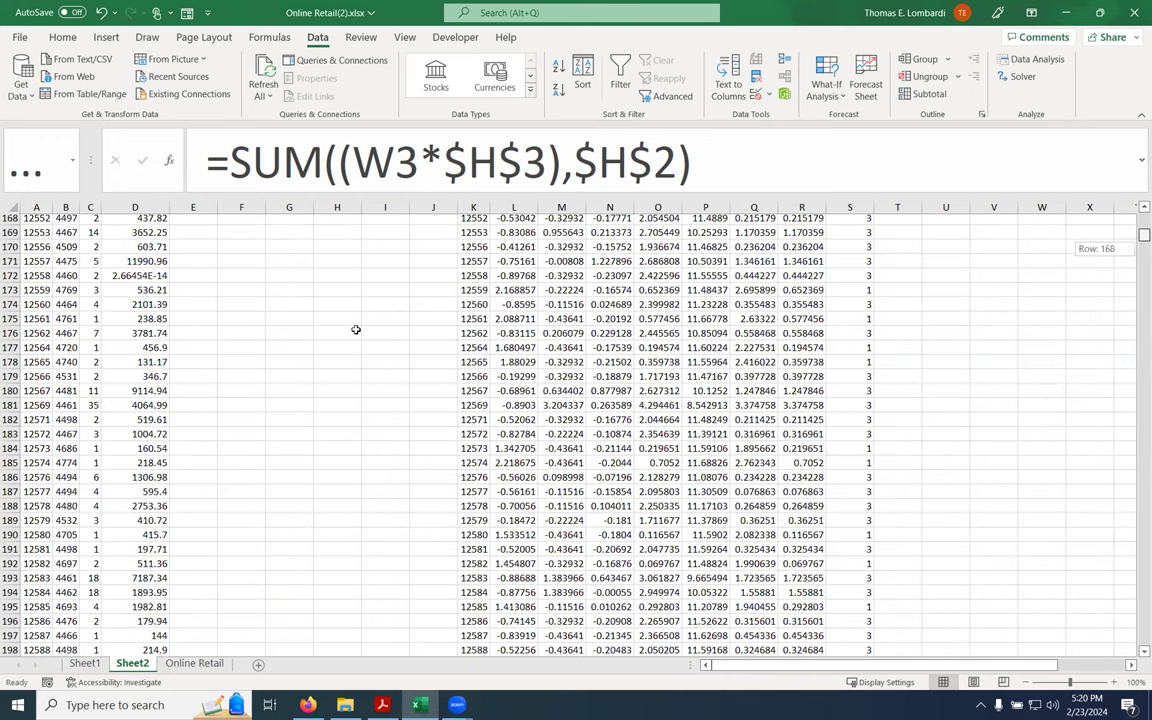
{"action": "left_click_drag", "start_coordinate": [355, 329], "coordinate": [327, 300]}
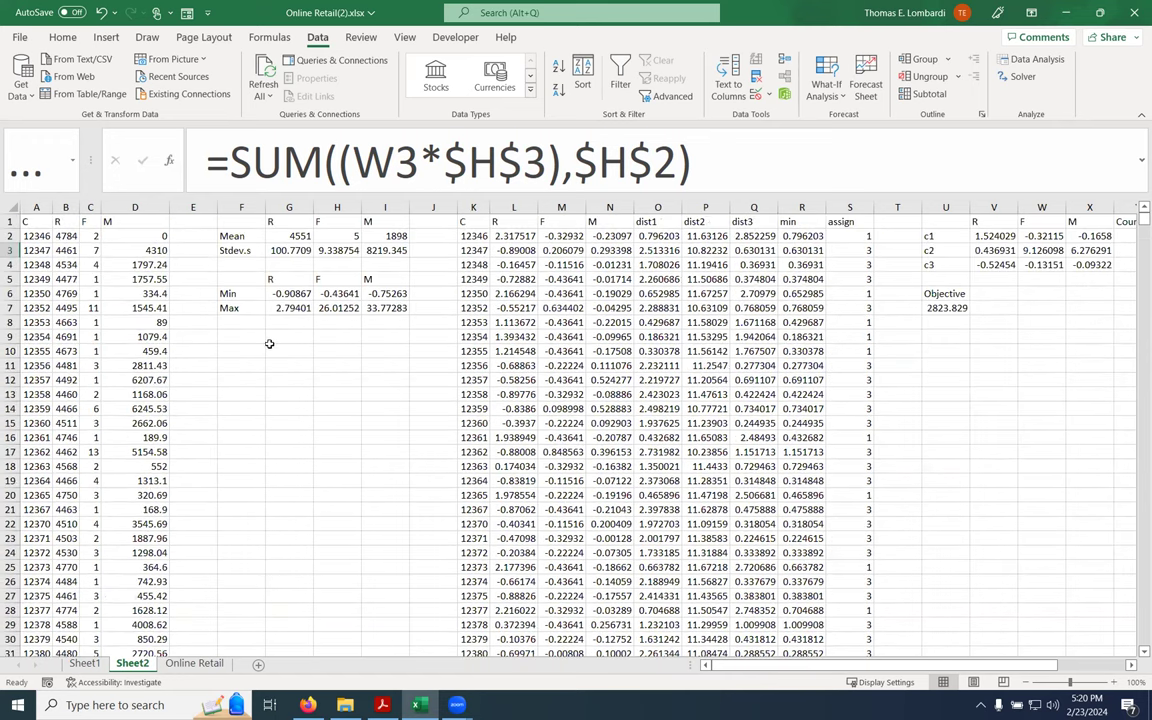
Label F9 as Min and F10 as Max below the existing summary tables
{"action": "left_click", "coordinate": [231, 344]}
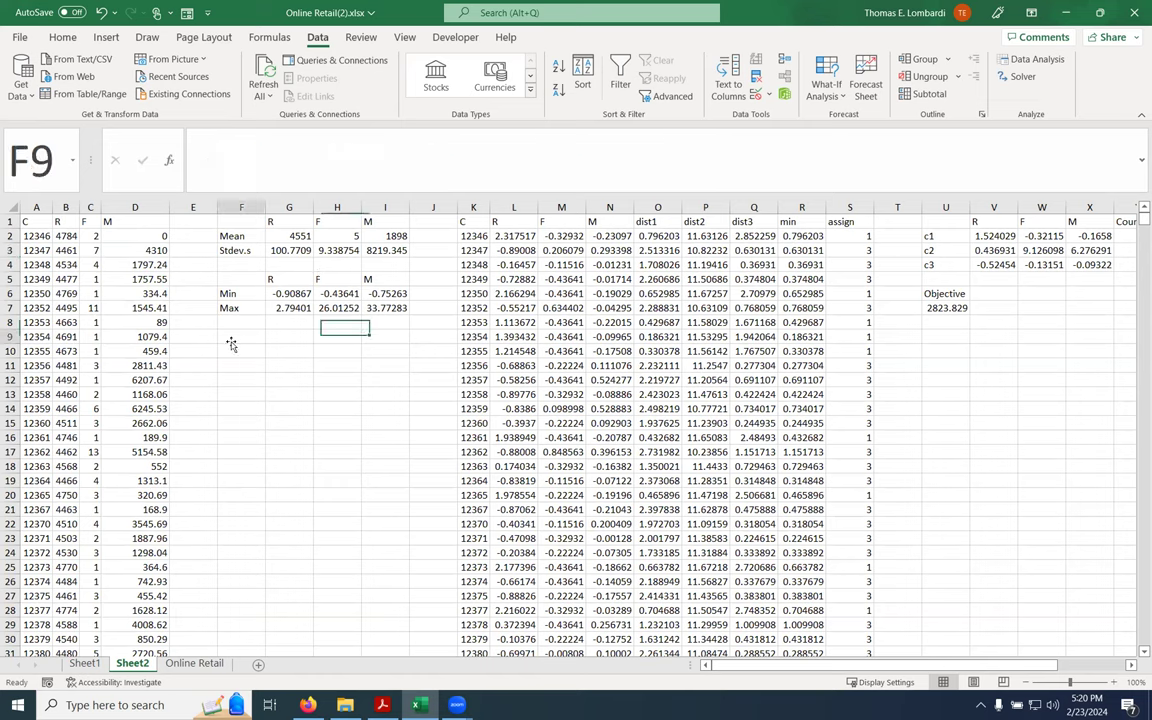
{"action": "type", "text": "Min"}
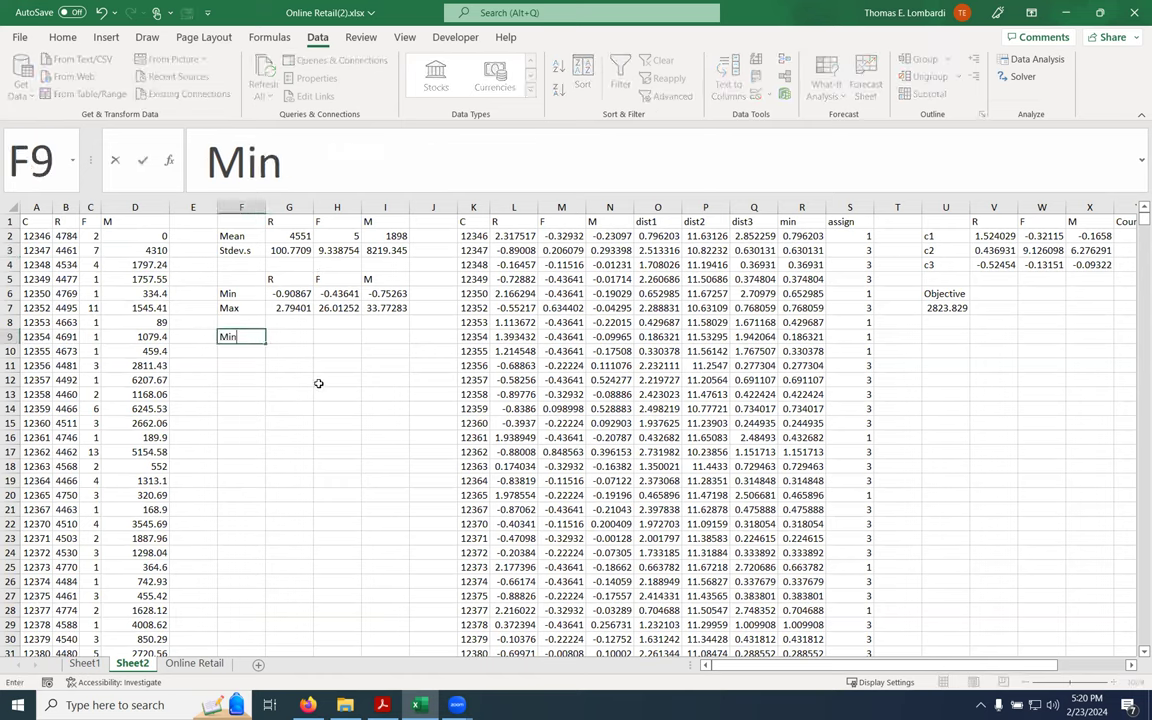
{"action": "key", "text": "Return"}
{"action": "type", "text": "Max"}
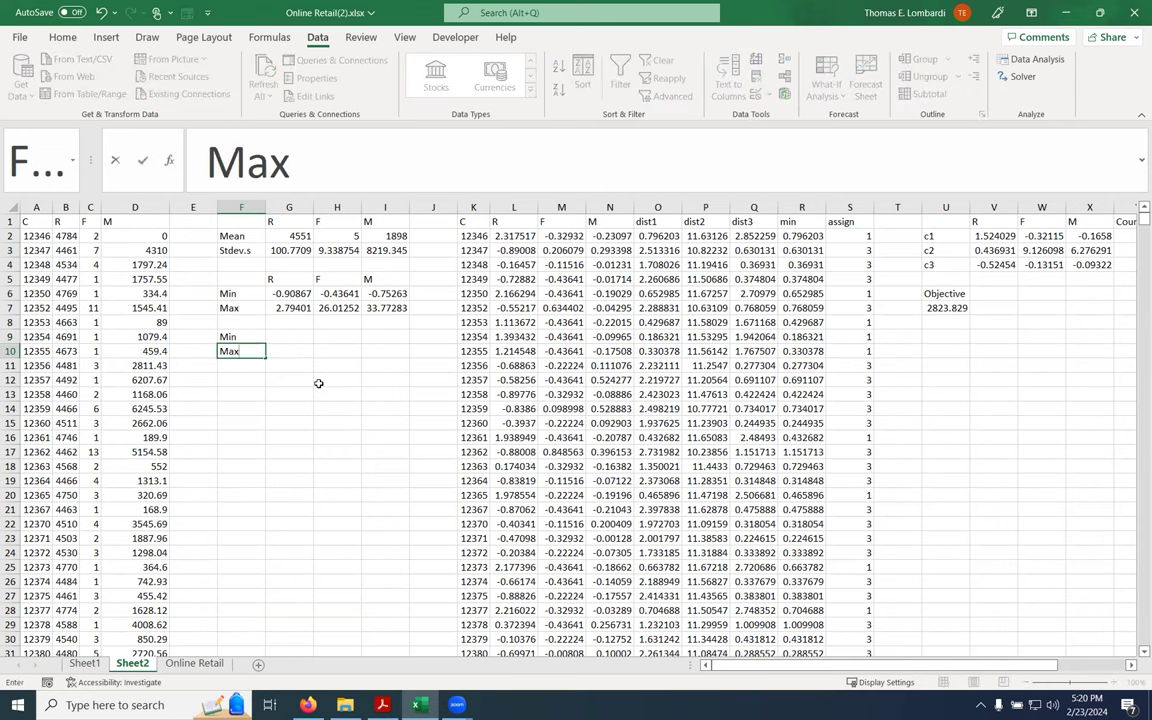
{"action": "key", "text": "Right"}
{"action": "key", "text": "Up"}
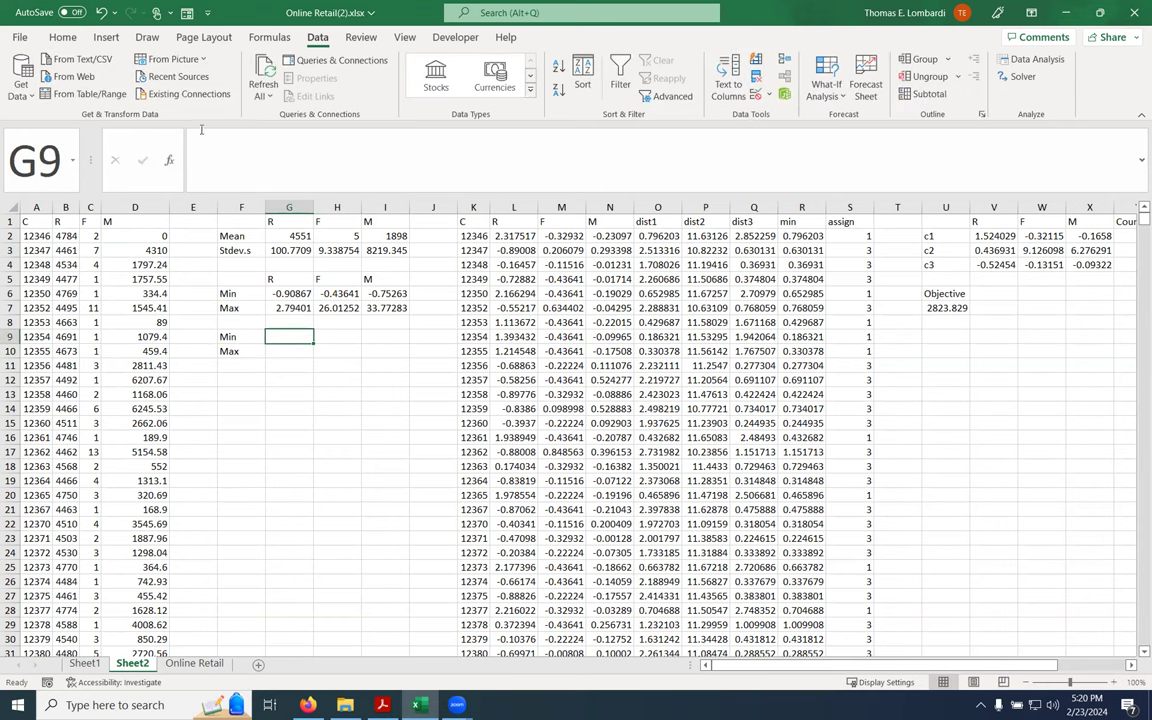
Calculate the maximum R value in G10 with =MAX(B2:B4373) and fill the formula across to I10 for F and M
{"action": "left_click", "coordinate": [289, 349]}
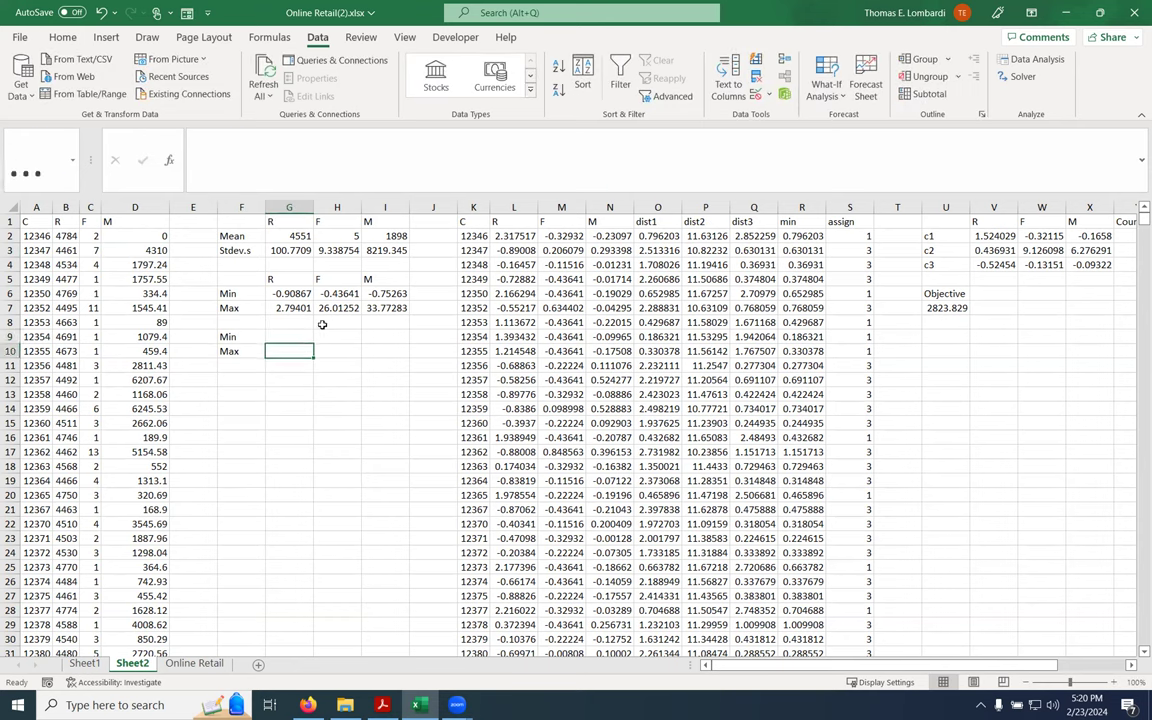
{"action": "left_click", "coordinate": [256, 153]}
{"action": "type", "text": "=max("}
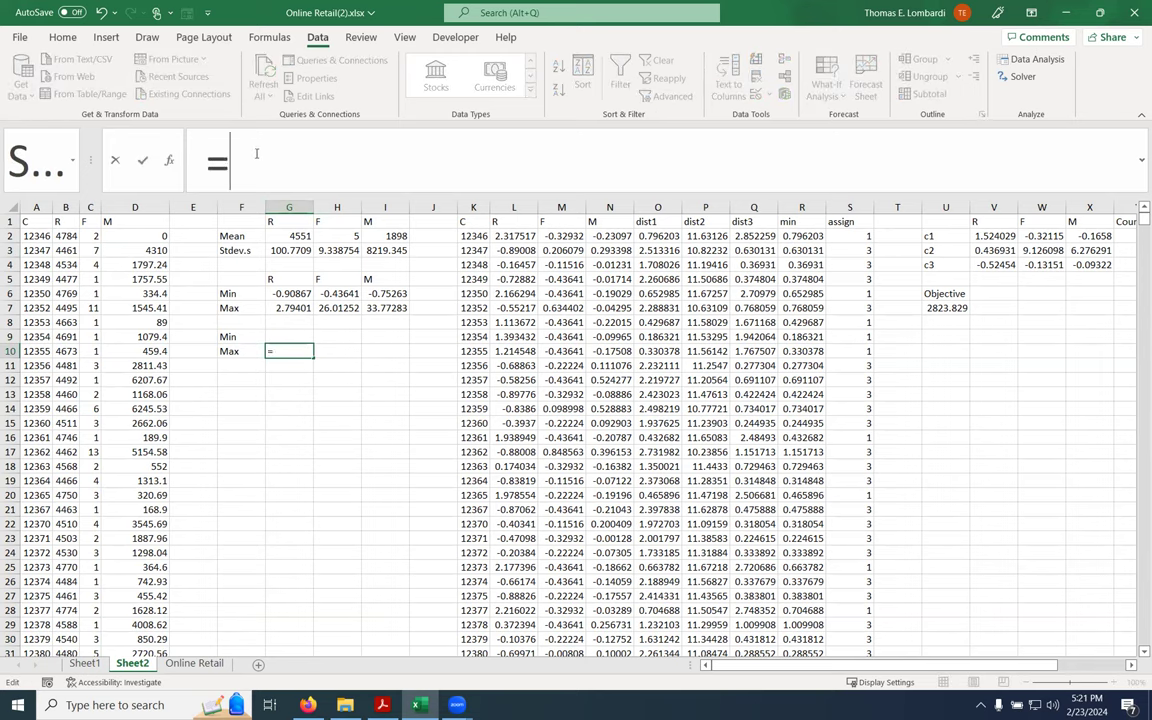
{"action": "left_click", "coordinate": [65, 236]}
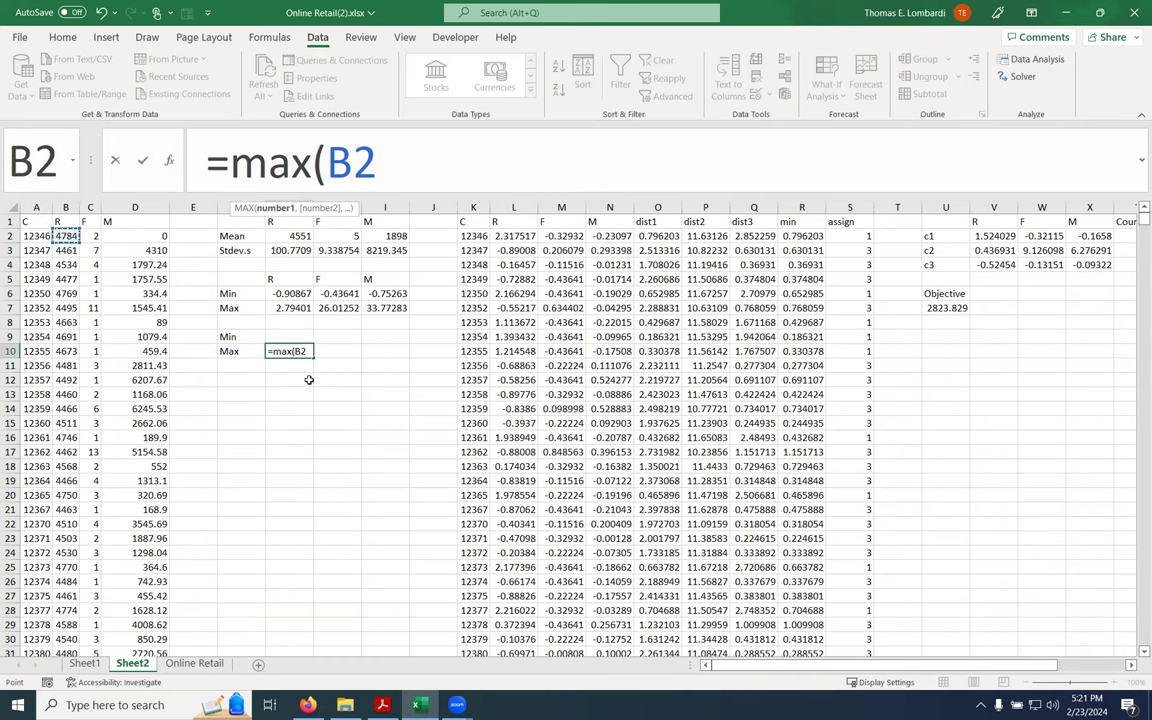
{"action": "key", "text": "ctrl+shift+Down"}
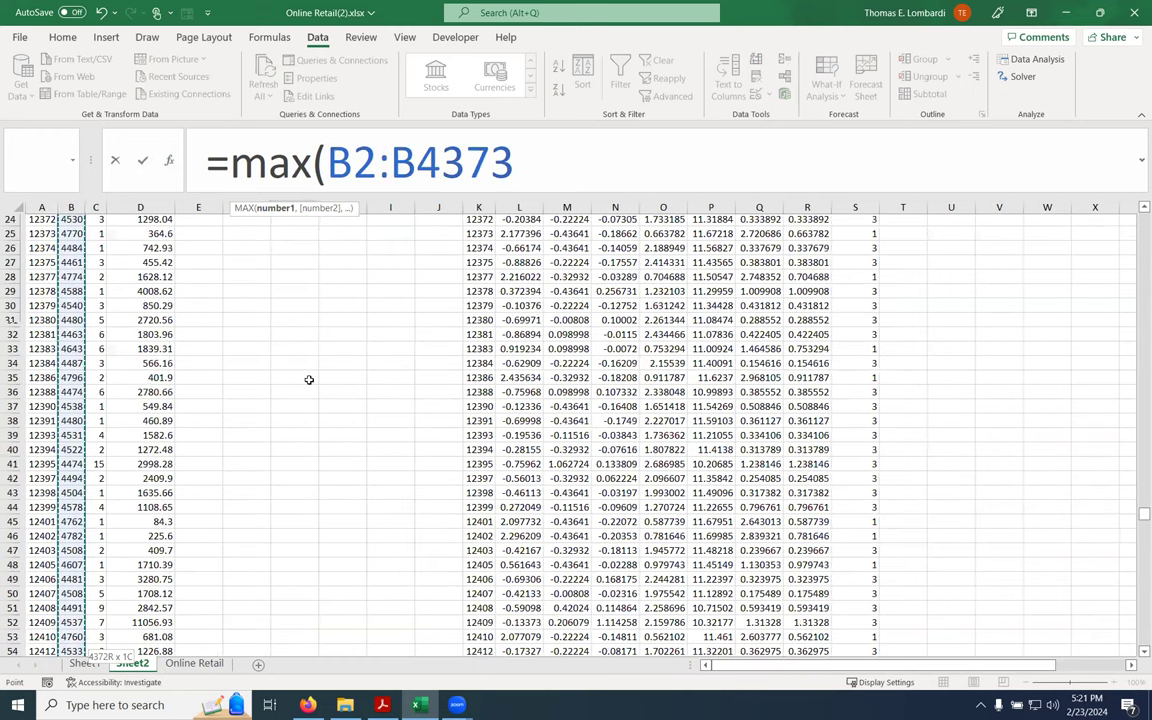
{"action": "type", "text": ")"}
{"action": "key", "text": "ctrl+Return"}
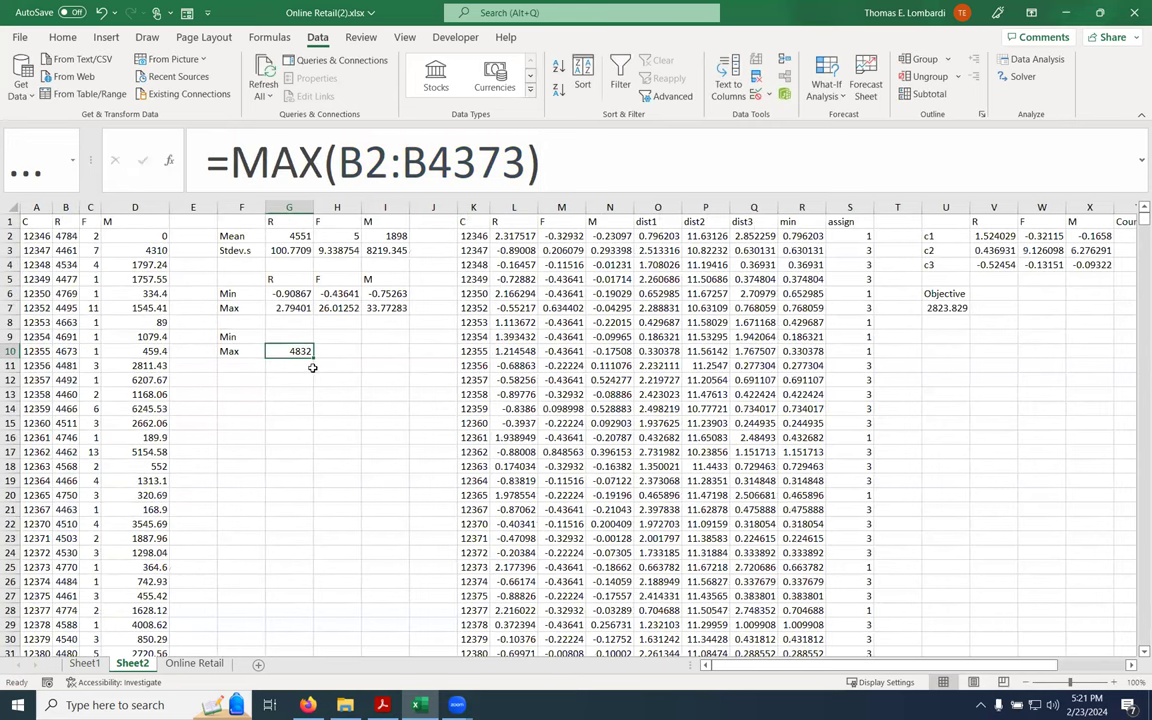
{"action": "left_click_drag", "start_coordinate": [313, 357], "coordinate": [404, 352]}
{"action": "left_click", "coordinate": [340, 349]}
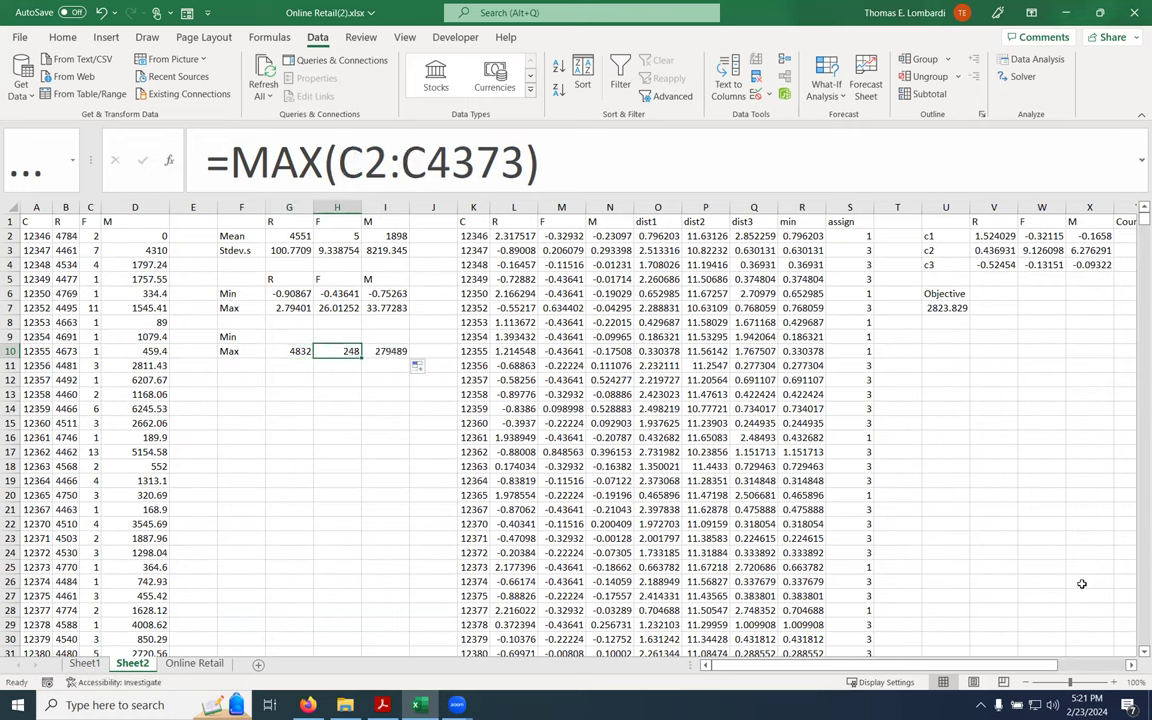
Start a formula in AC2 that multiplies the c1 M centroid by the M standard deviation, as =X2*I3
{"action": "left_click_drag", "start_coordinate": [1045, 664], "coordinate": [1122, 664]}
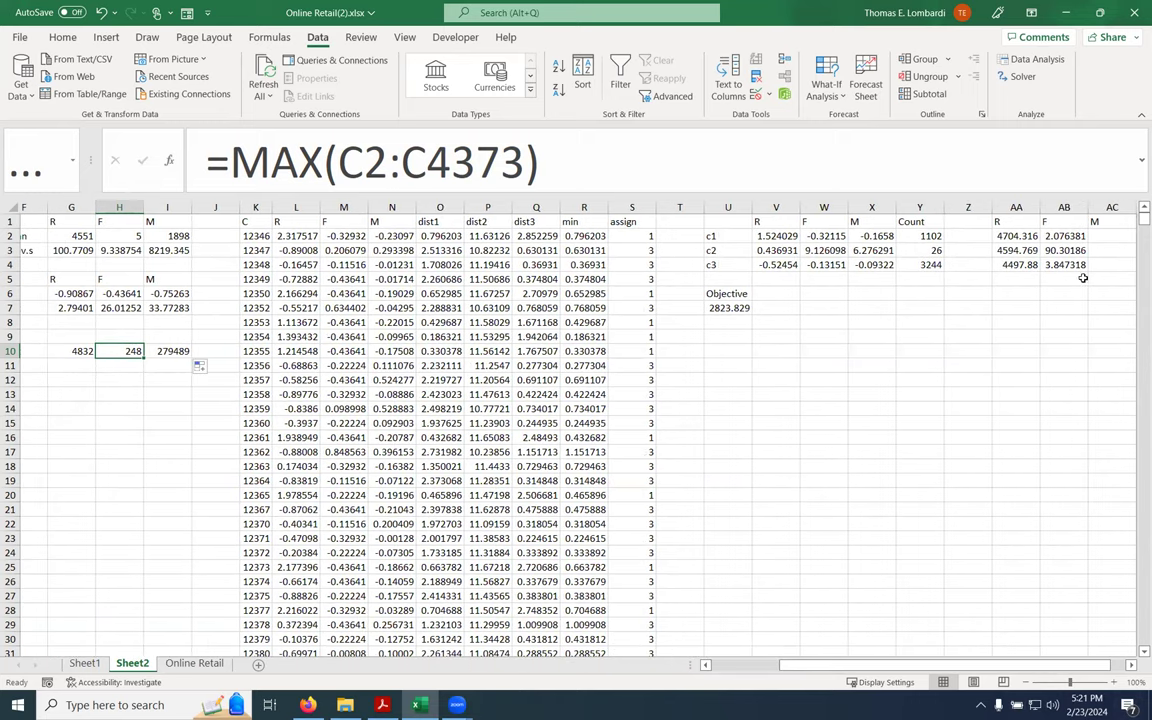
{"action": "left_click", "coordinate": [1131, 665]}
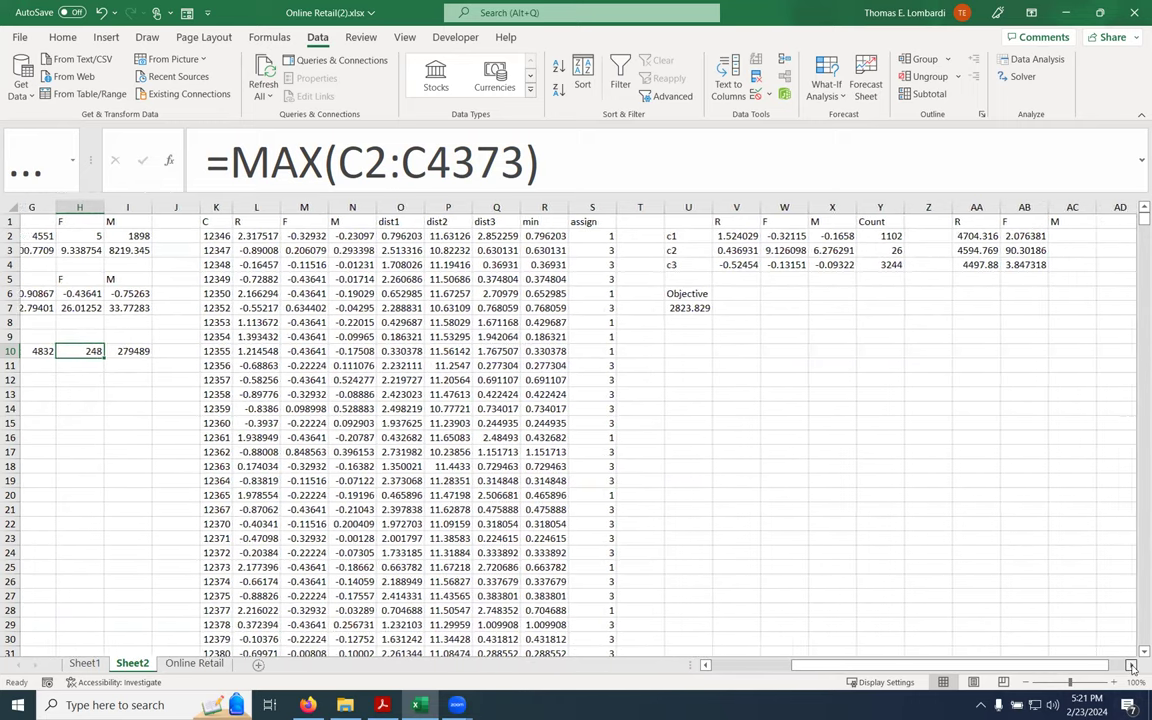
{"action": "scroll", "coordinate": [729, 230], "scroll_direction": "right", "scroll_amount": 3}
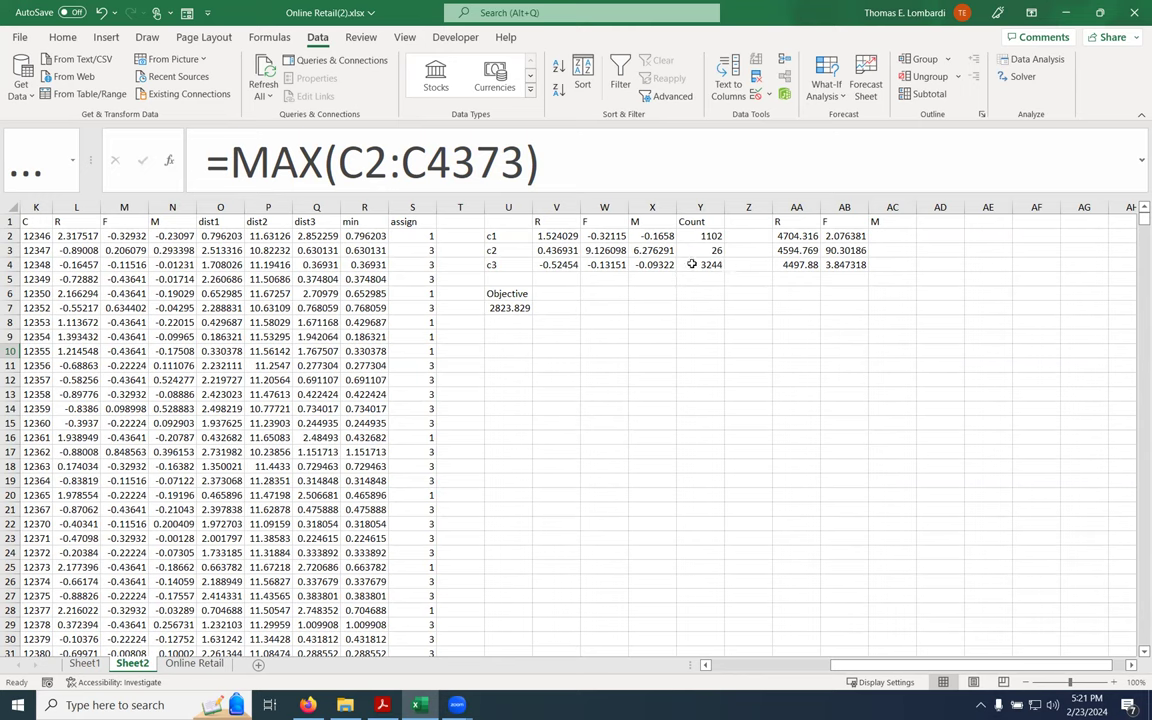
{"action": "left_click", "coordinate": [846, 237]}
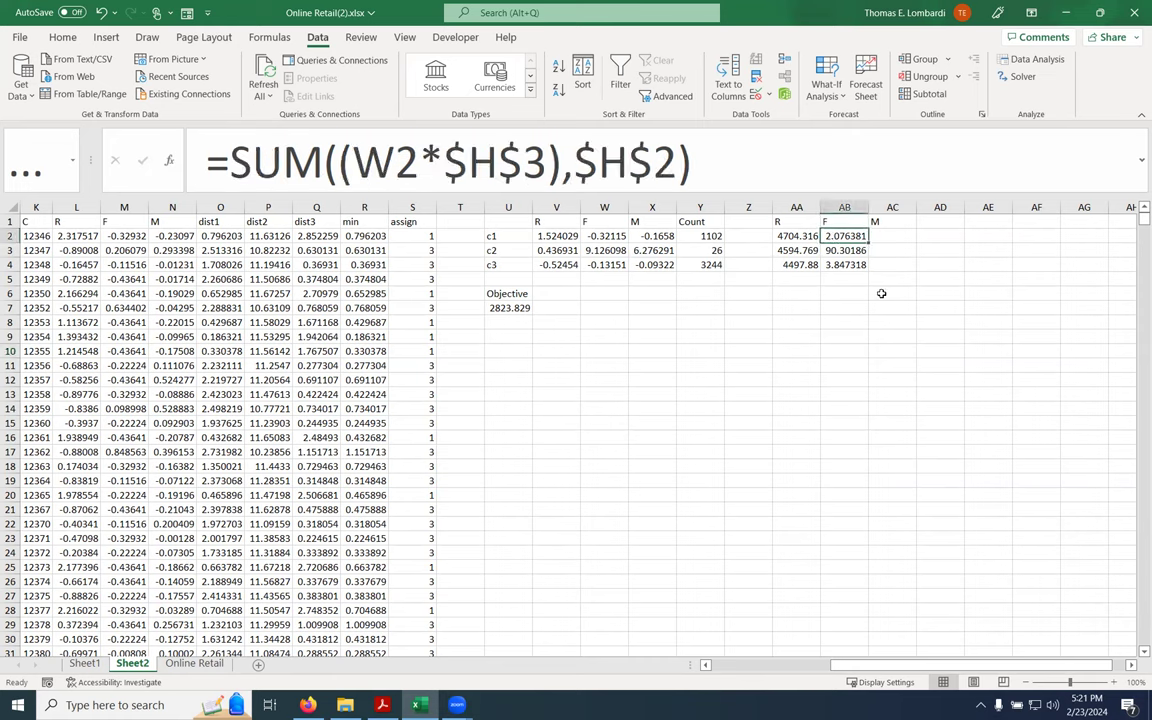
{"action": "left_click", "coordinate": [887, 238]}
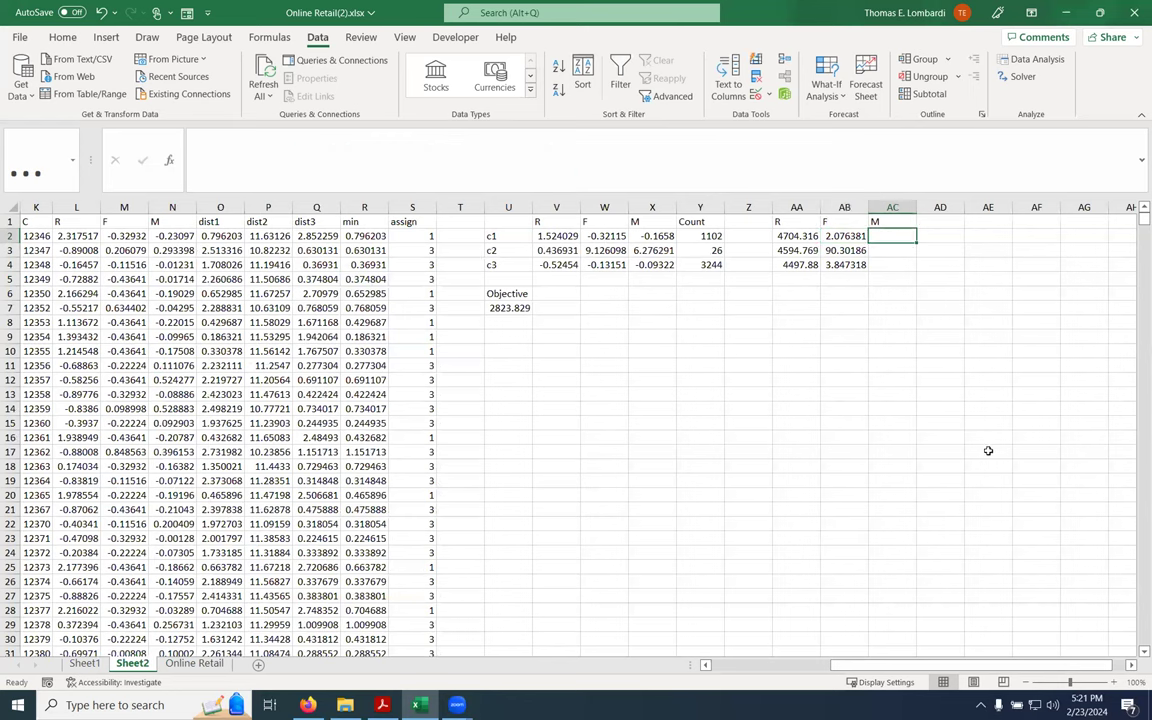
{"action": "left_click_drag", "start_coordinate": [947, 666], "coordinate": [890, 668]}
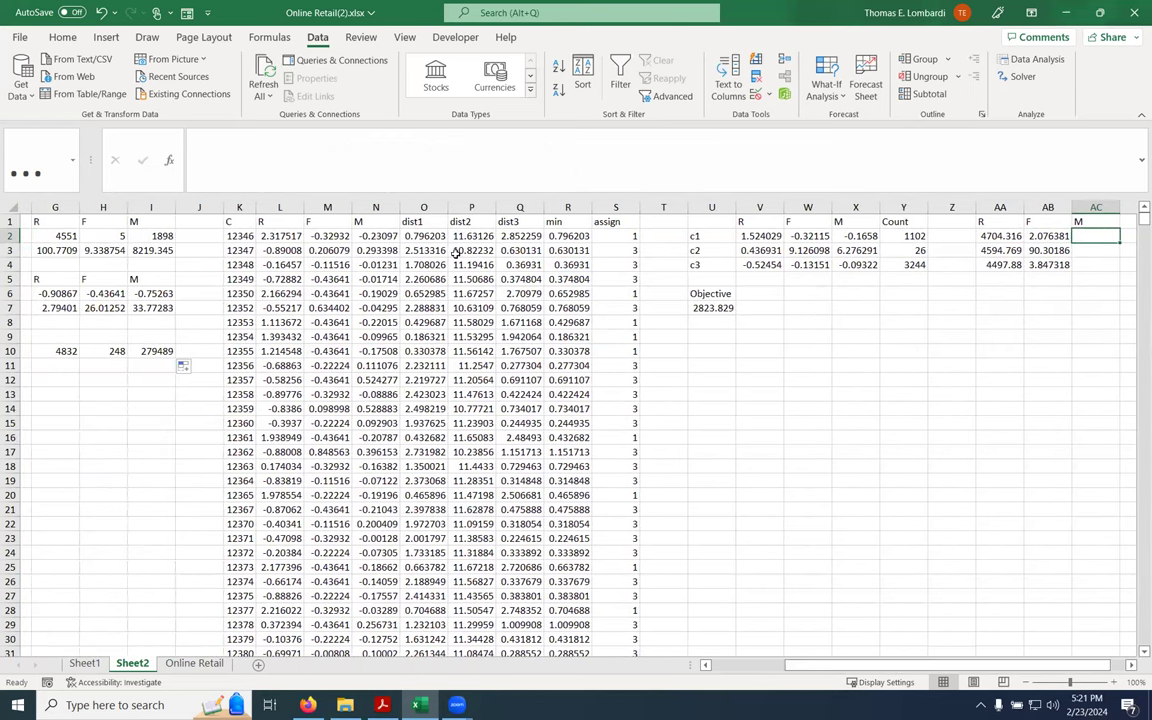
{"action": "left_click", "coordinate": [306, 160]}
{"action": "type", "text": "="}
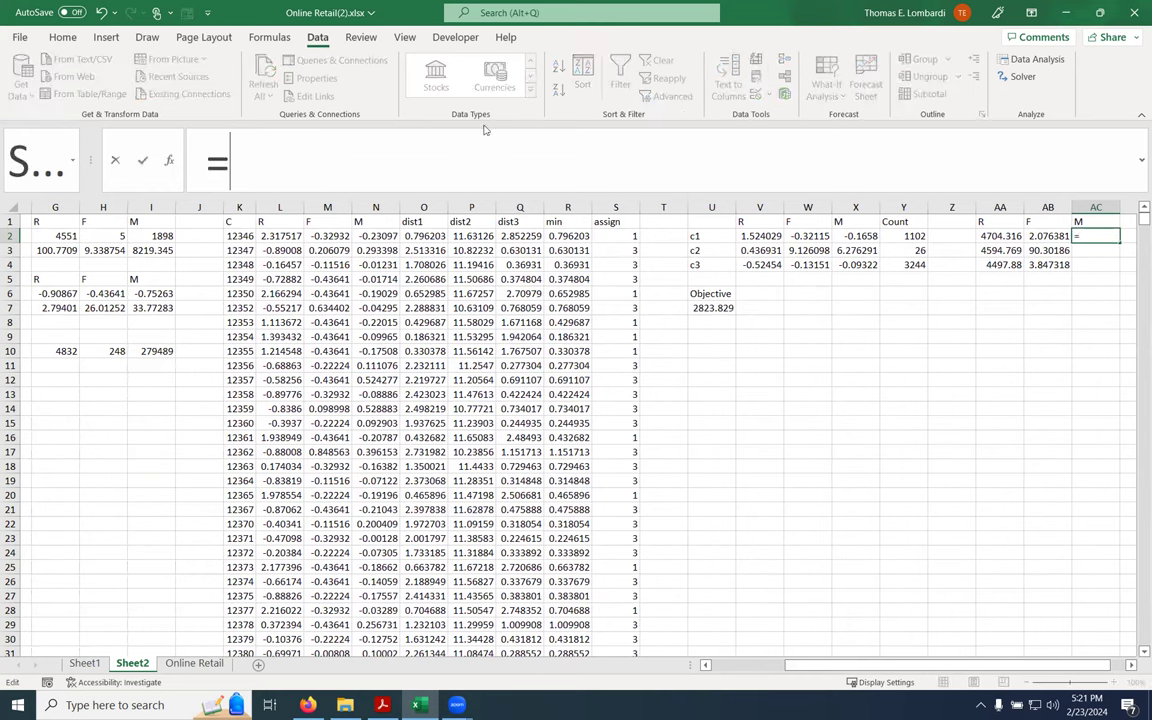
{"action": "left_click", "coordinate": [847, 236]}
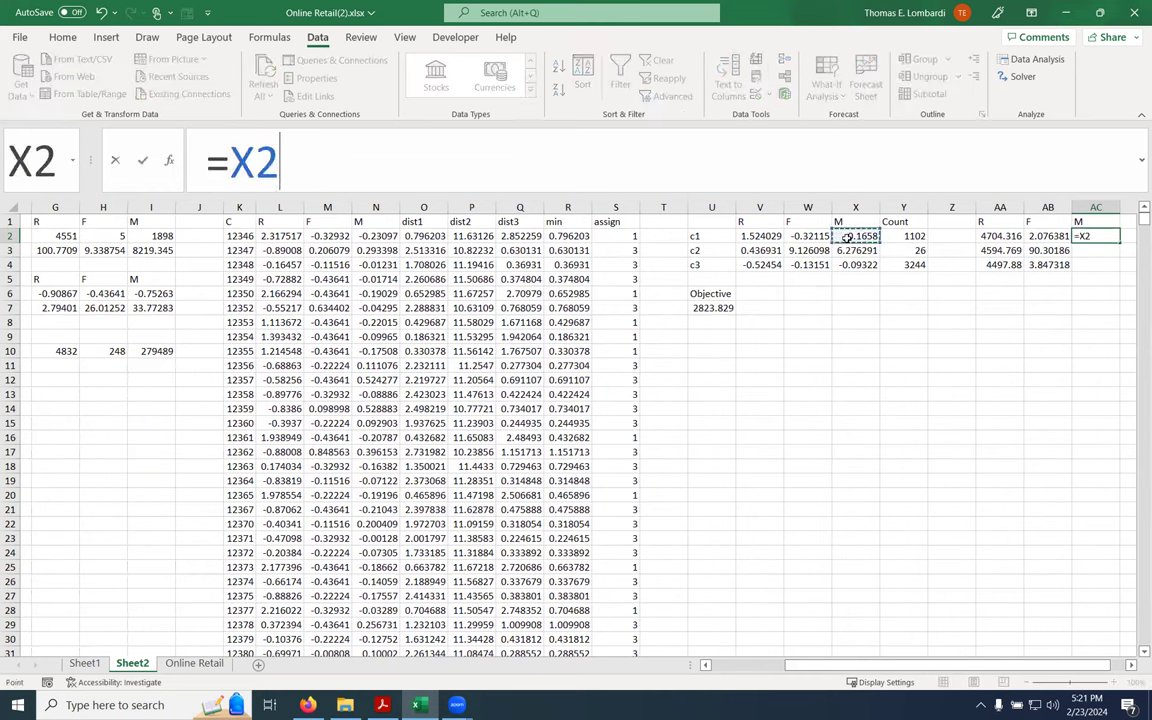
{"action": "type", "text": "*"}
{"action": "left_click", "coordinate": [152, 251]}
Enclose the AC2 product in parentheses and make the standard deviation reference absolute, as =(X2*$I$3)
{"action": "left_click", "coordinate": [328, 182]}
{"action": "type", "text": "("}
{"action": "key", "text": "Right"}
{"action": "key", "text": "Right"}
{"action": "key", "text": "Right"}
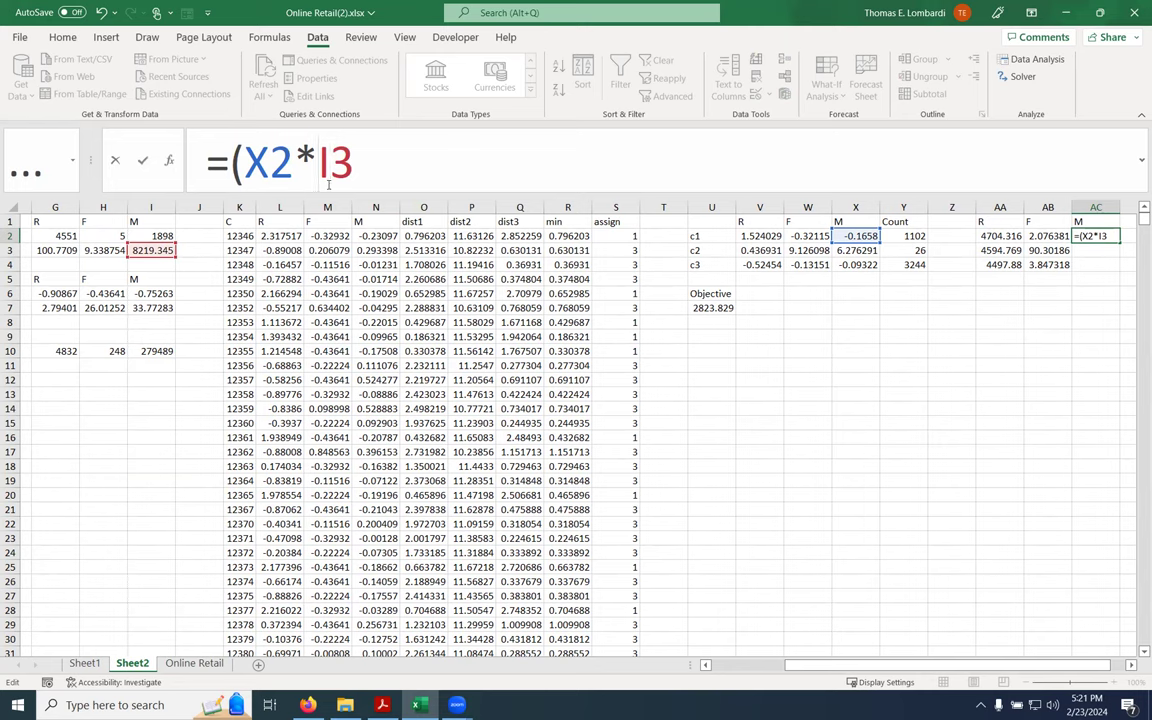
{"action": "type", "text": "$I"}
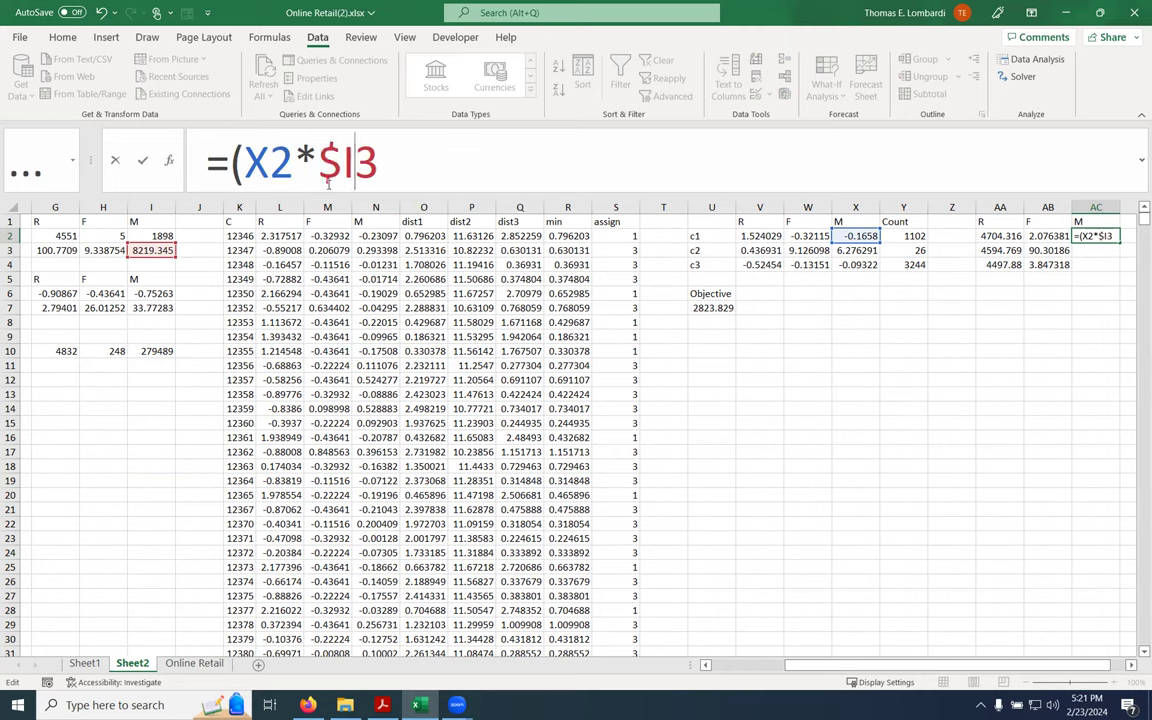
{"action": "type", "text": "$3"}
{"action": "key", "text": "Right"}
{"action": "type", "text": ")"}
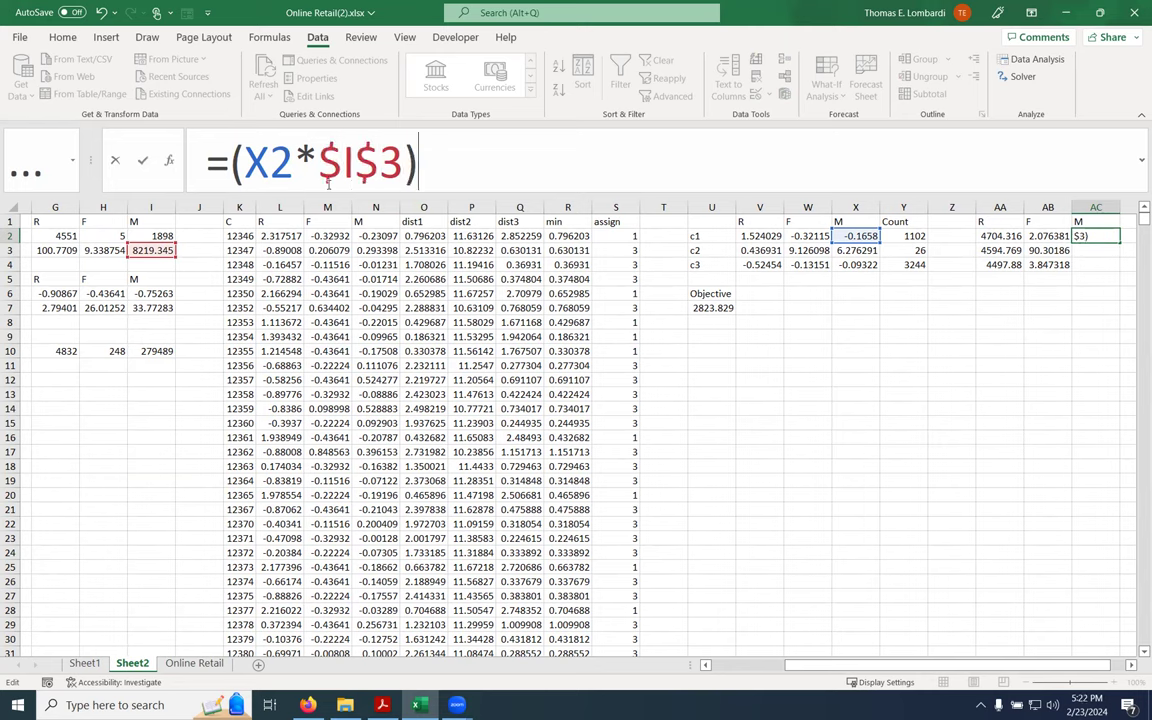
Wrap the AC2 product in a SUM function as its first argument, as =SUM((X2*$I$3),
{"action": "type", "text": "/"}
{"action": "key", "text": "BackSpace"}
{"action": "left_click", "coordinate": [227, 161]}
{"action": "type", "text": "sum"}
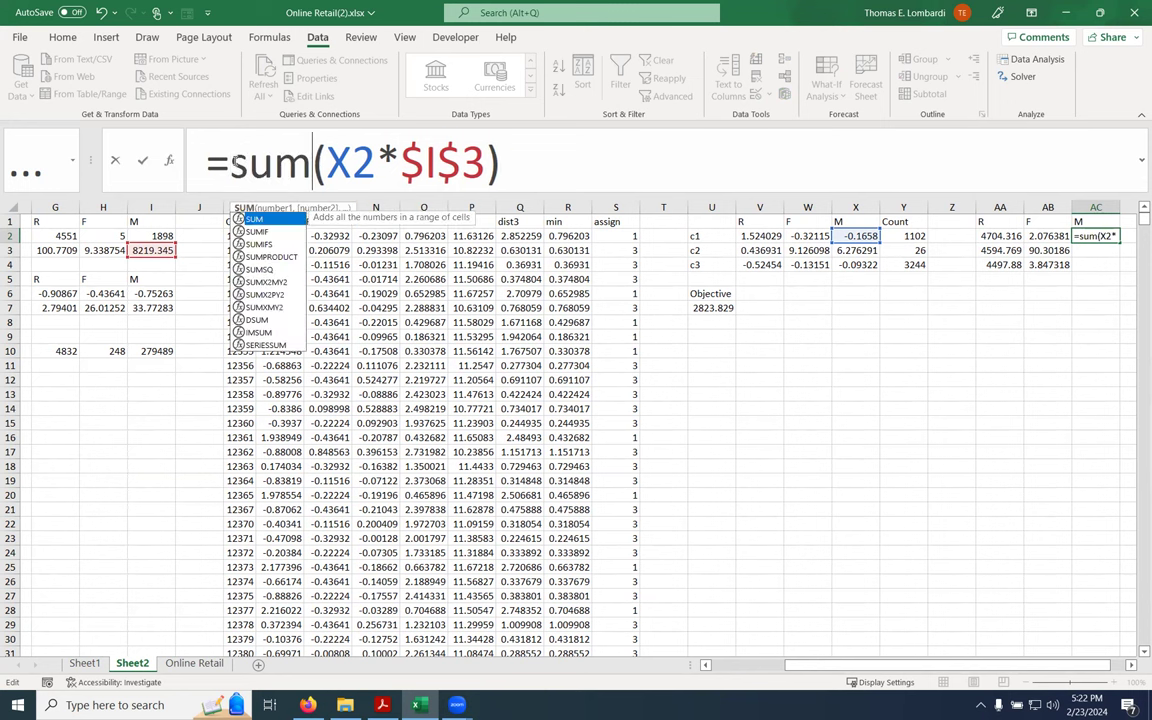
{"action": "type", "text": "("}
{"action": "left_click", "coordinate": [519, 168]}
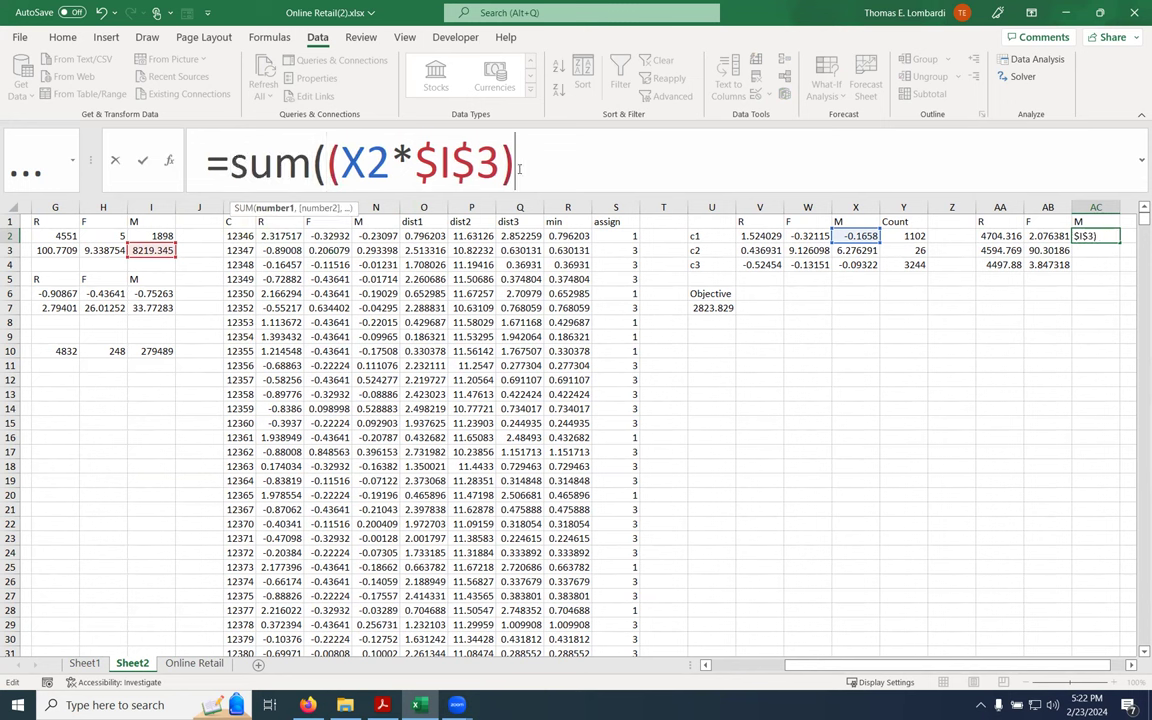
{"action": "type", "text": ","}
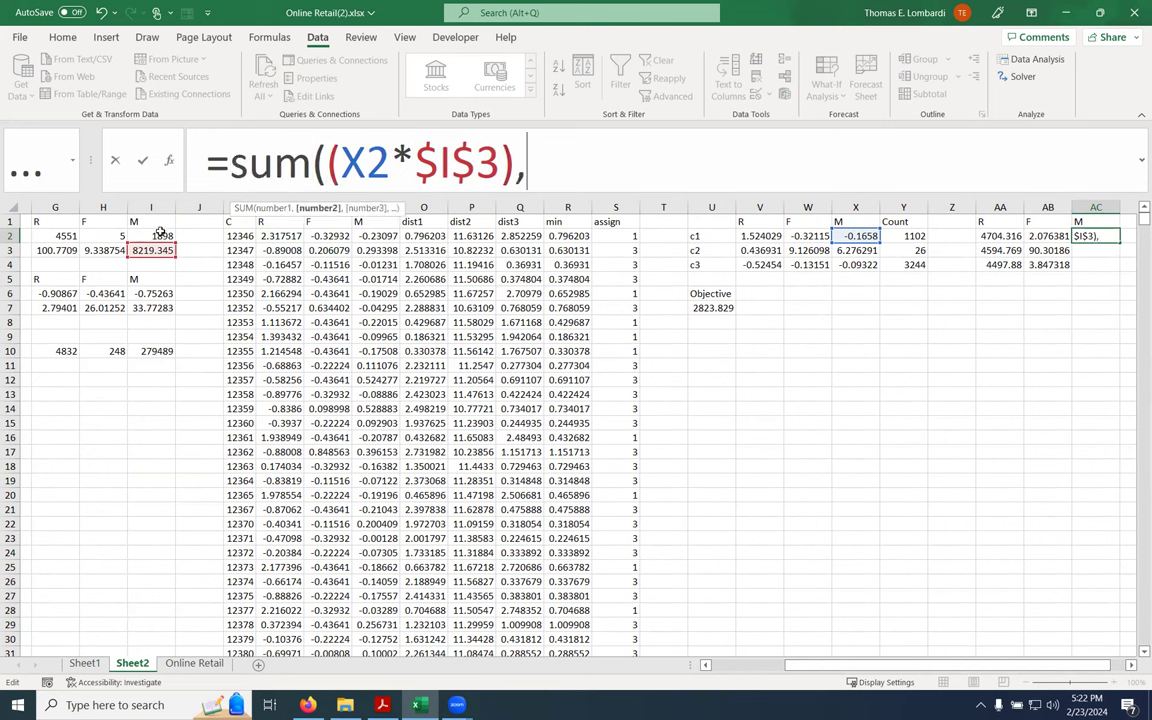
Add the M mean as an absolute second argument and enter the AC2 formula as =SUM((X2*$I$3),$I$2)
{"action": "left_click", "coordinate": [152, 236]}
{"action": "left_click", "coordinate": [527, 161]}
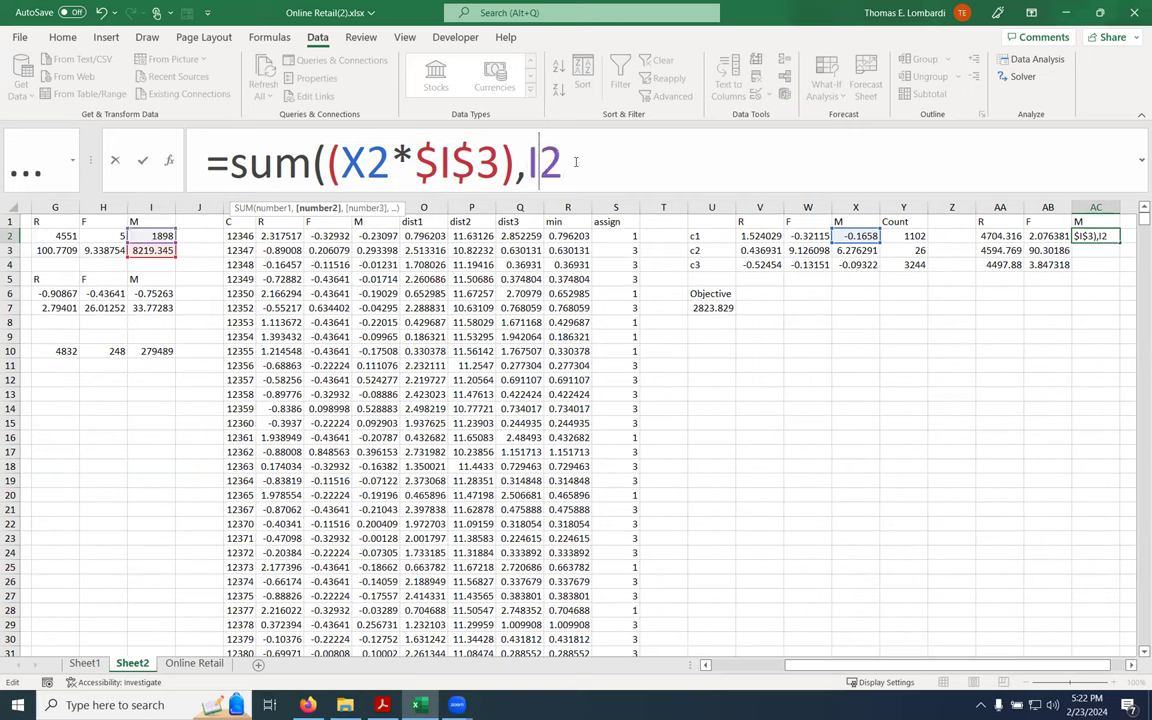
{"action": "type", "text": "$"}
{"action": "key", "text": "Right"}
{"action": "type", "text": "$3"}
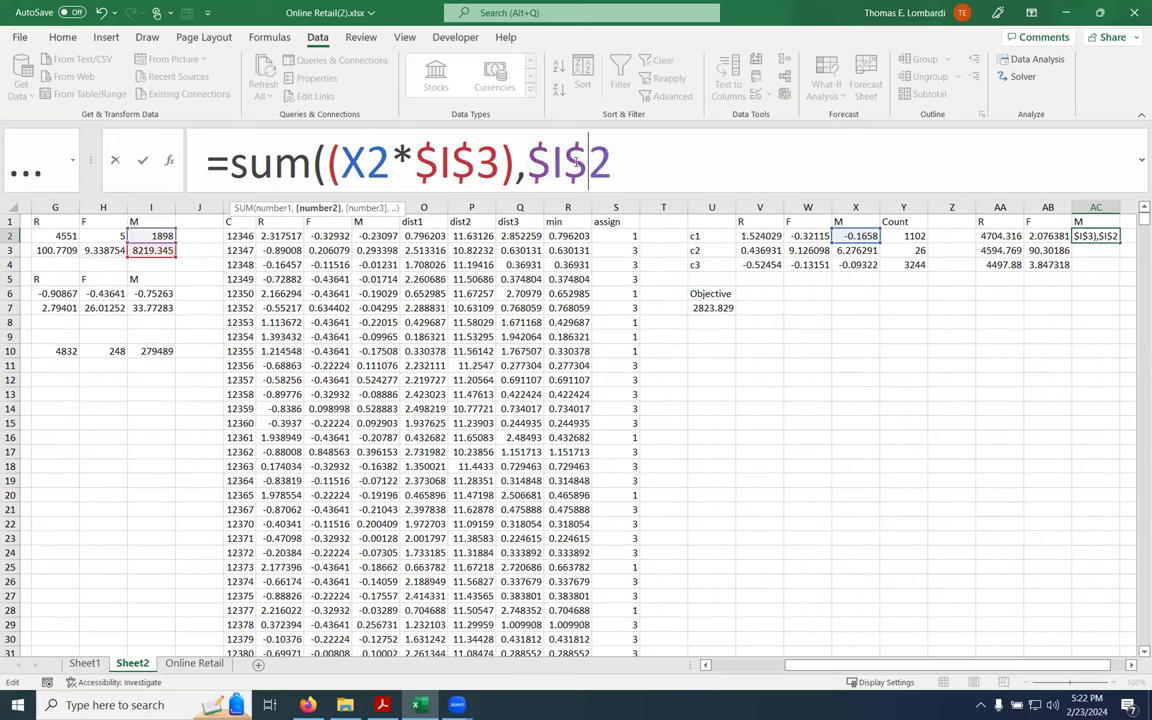
{"action": "type", "text": ")"}
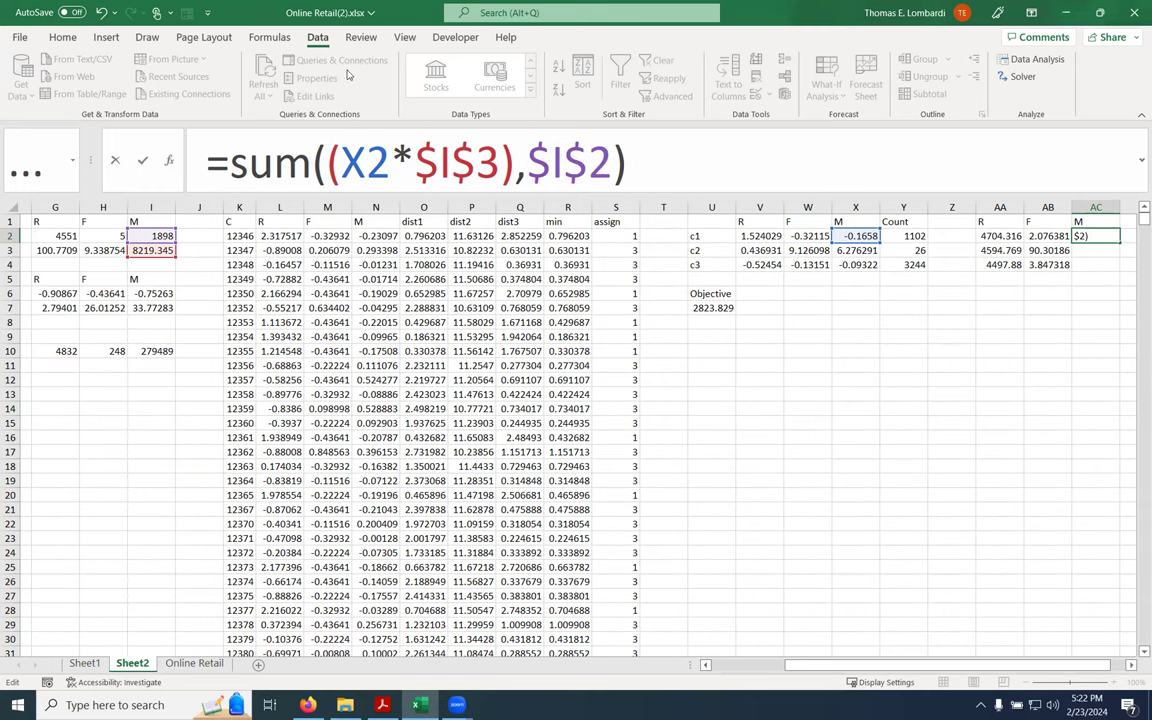
{"action": "left_click", "coordinate": [142, 161]}
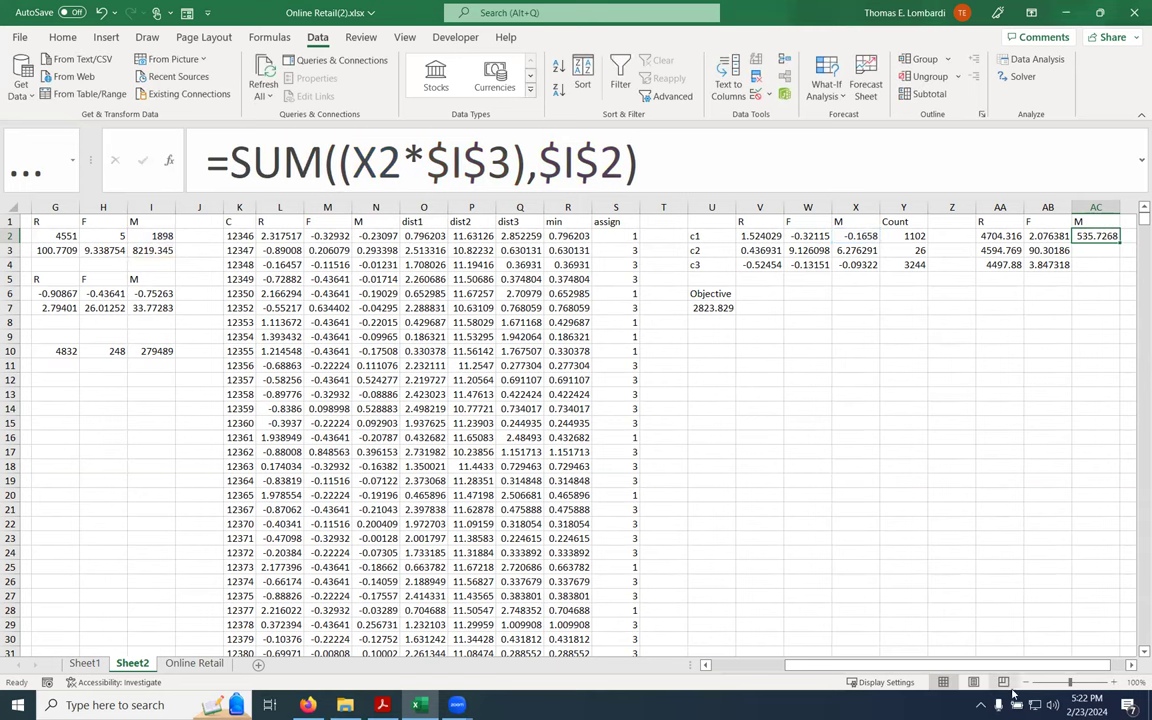
Fill the AC2 formula down to AC4 for the c2 and c3 clusters and check the references in AC4
{"action": "left_click_drag", "start_coordinate": [1049, 665], "coordinate": [1066, 664]}
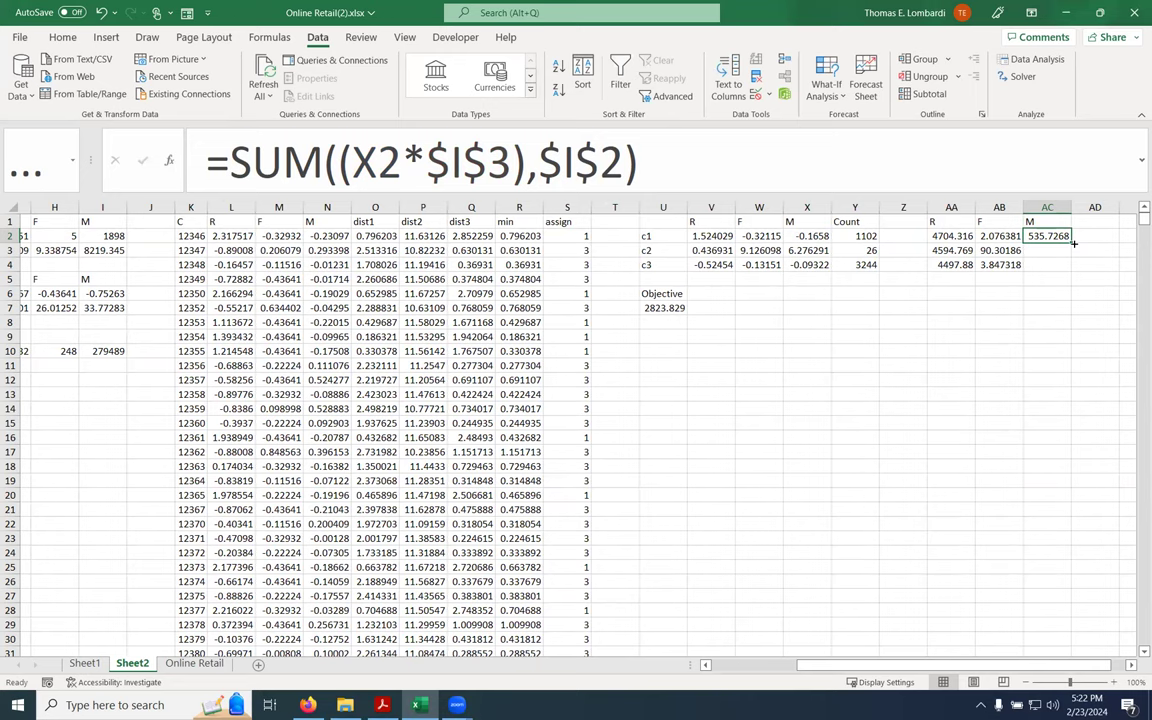
{"action": "left_click_drag", "start_coordinate": [1073, 243], "coordinate": [1043, 270]}
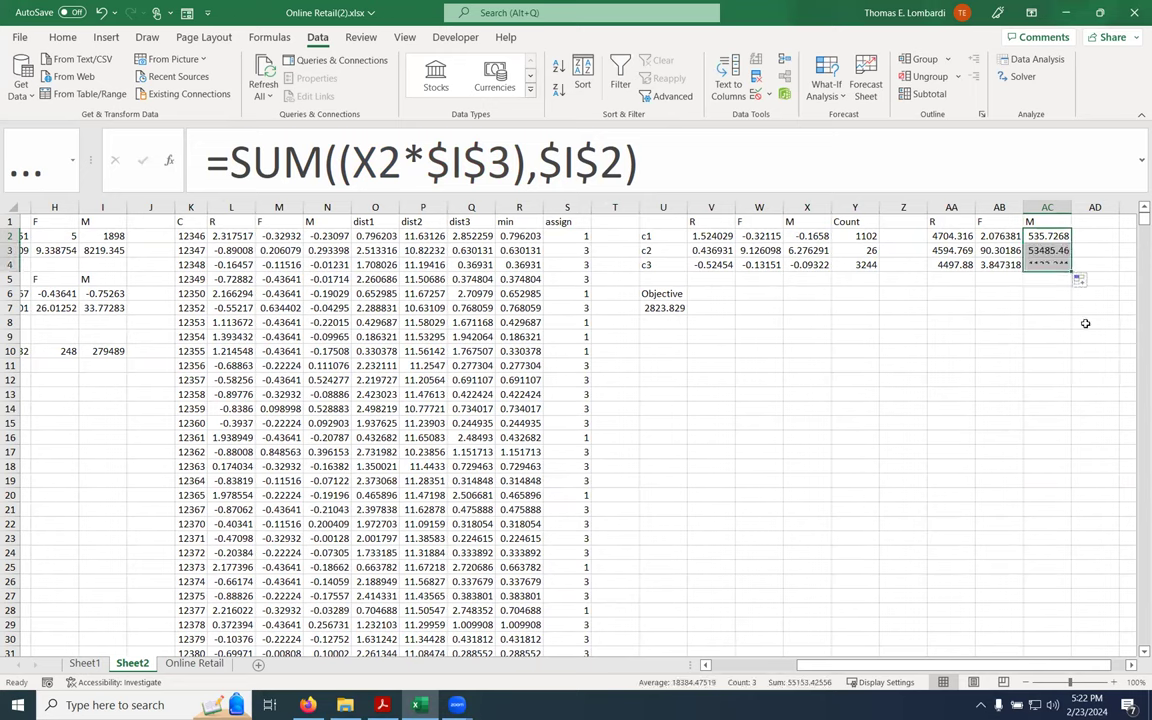
{"action": "left_click", "coordinate": [1046, 265]}
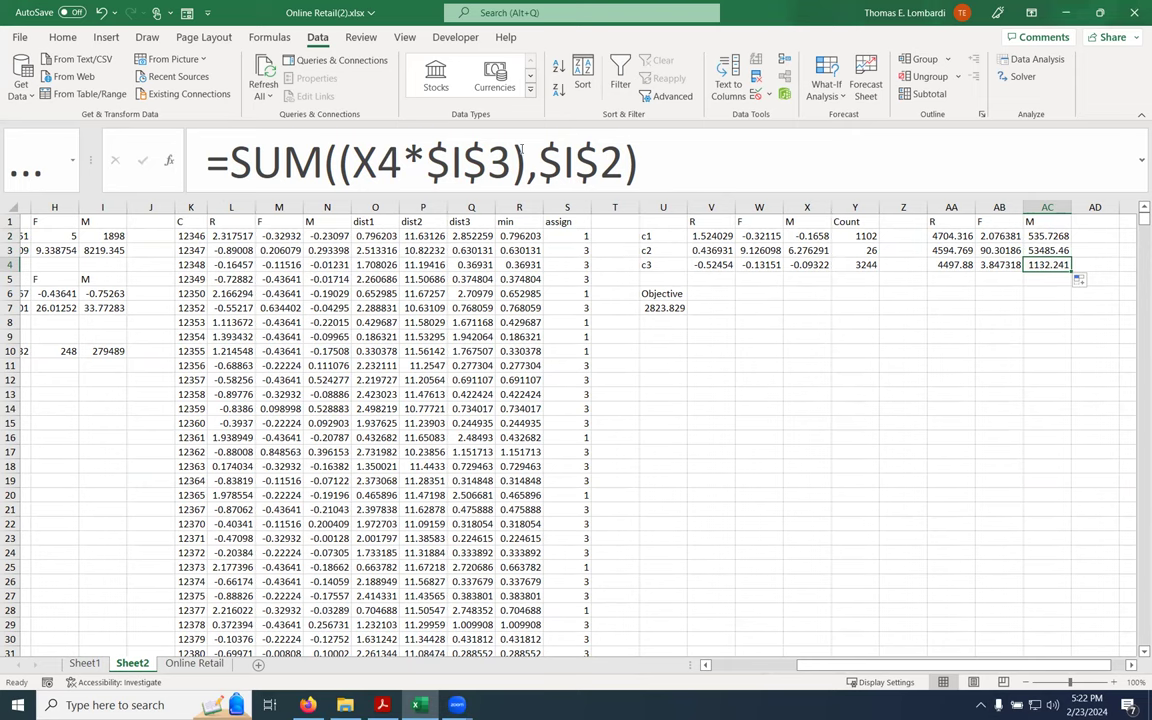
{"action": "left_click", "coordinate": [487, 160]}
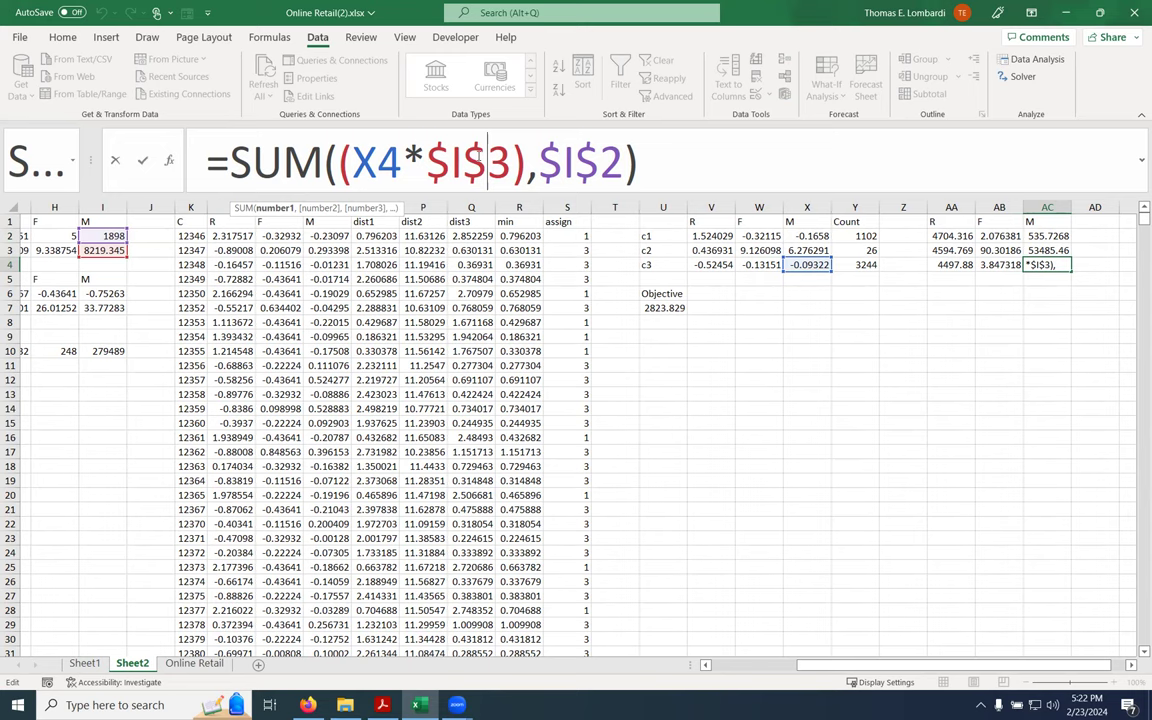
{"action": "left_click", "coordinate": [142, 160]}
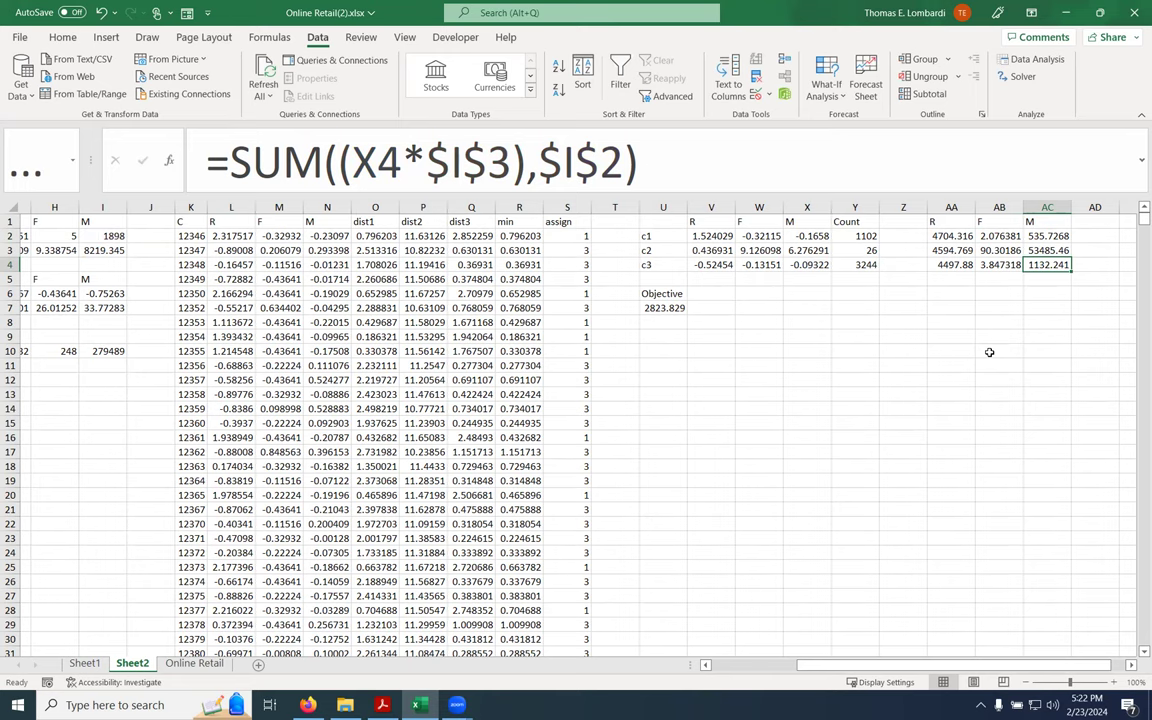
Examine the c3 member count and compare the converted R, F and M centroid values of c3, c2 and c1
{"action": "left_click", "coordinate": [858, 265]}
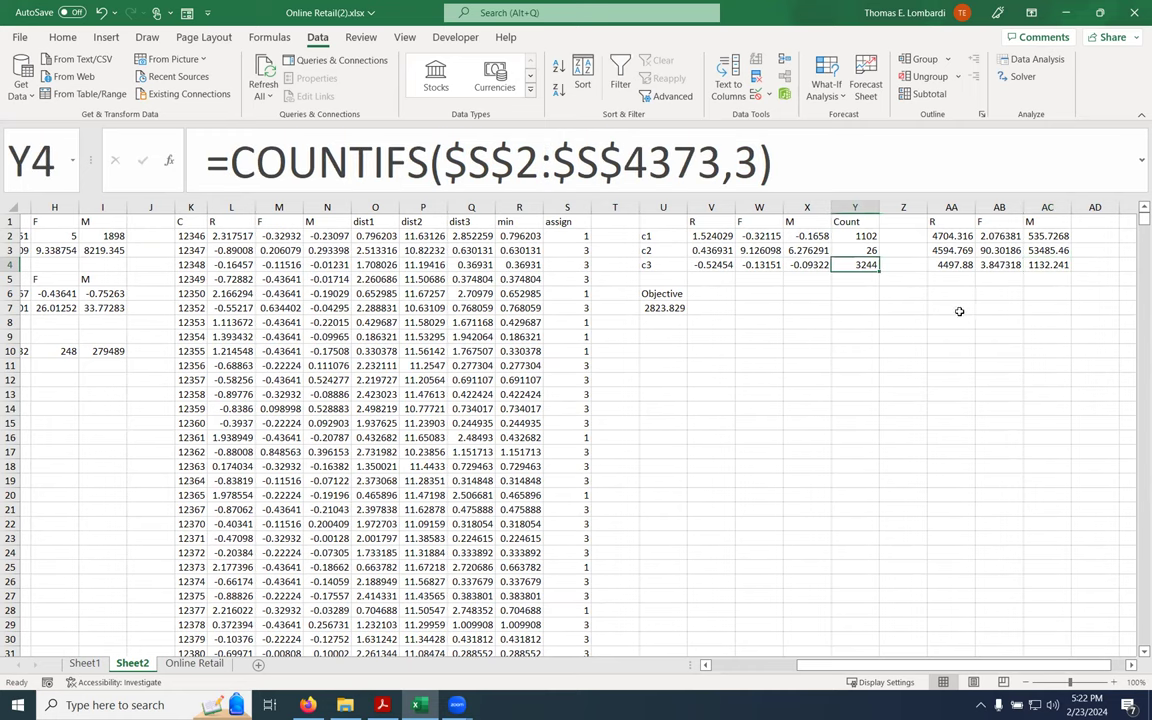
{"action": "left_click", "coordinate": [950, 265]}
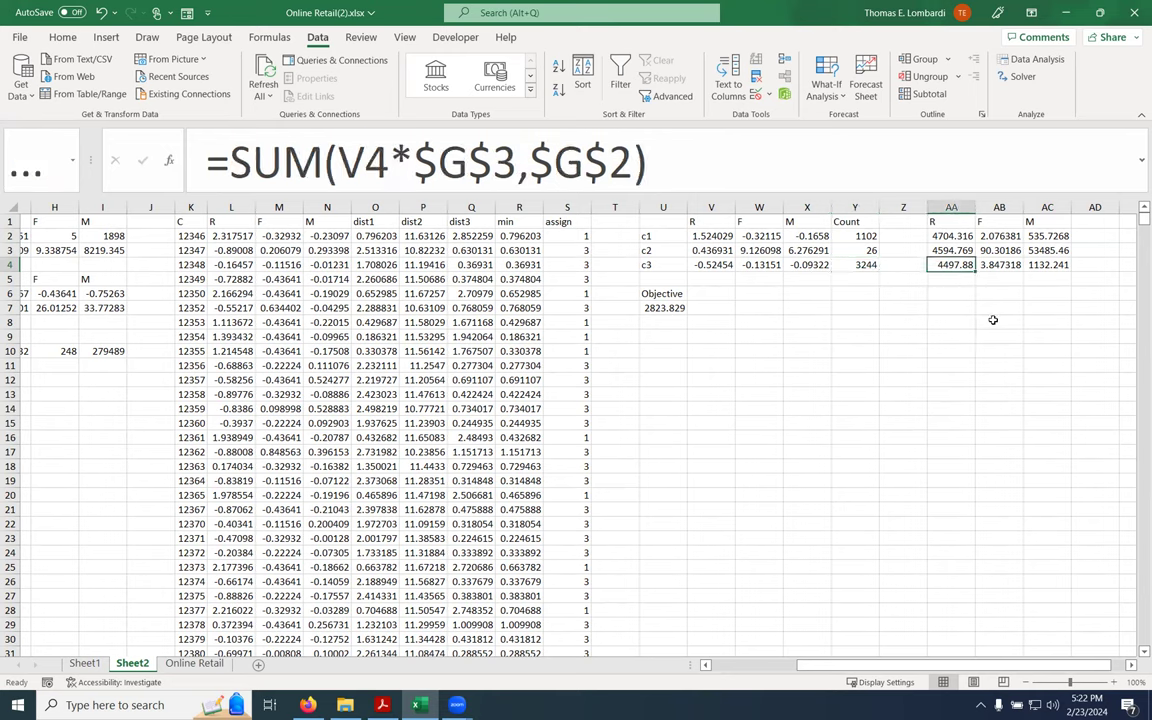
{"action": "left_click", "coordinate": [999, 265]}
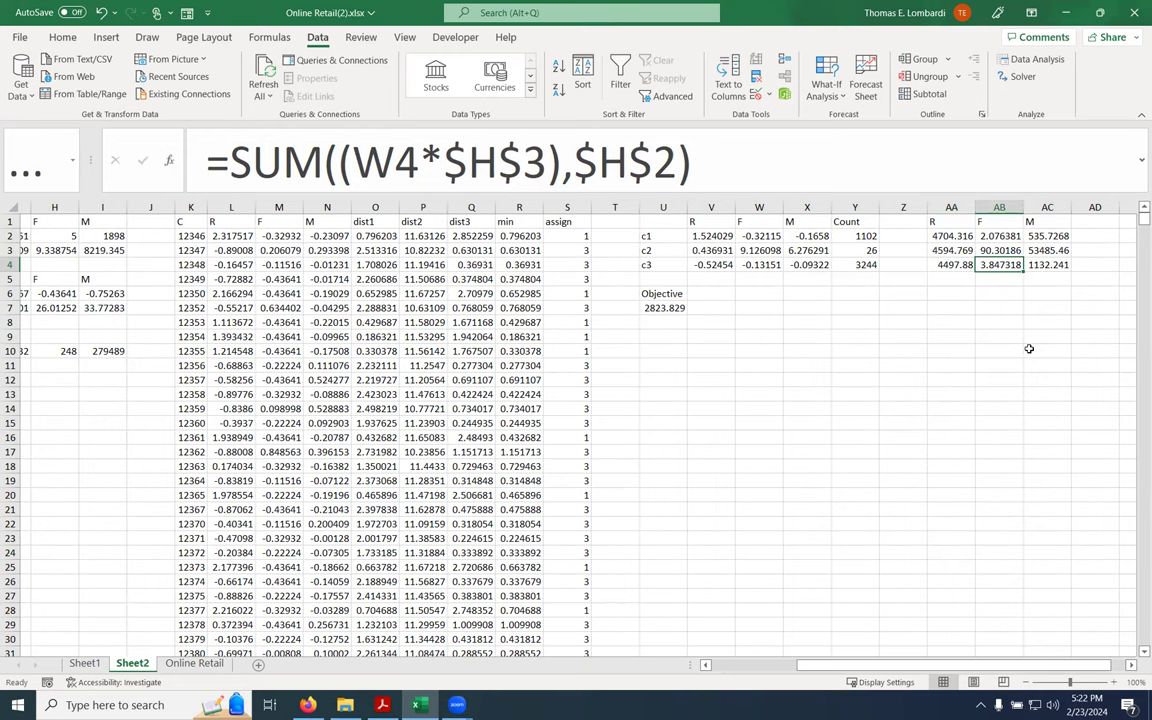
{"action": "key", "text": "Right"}
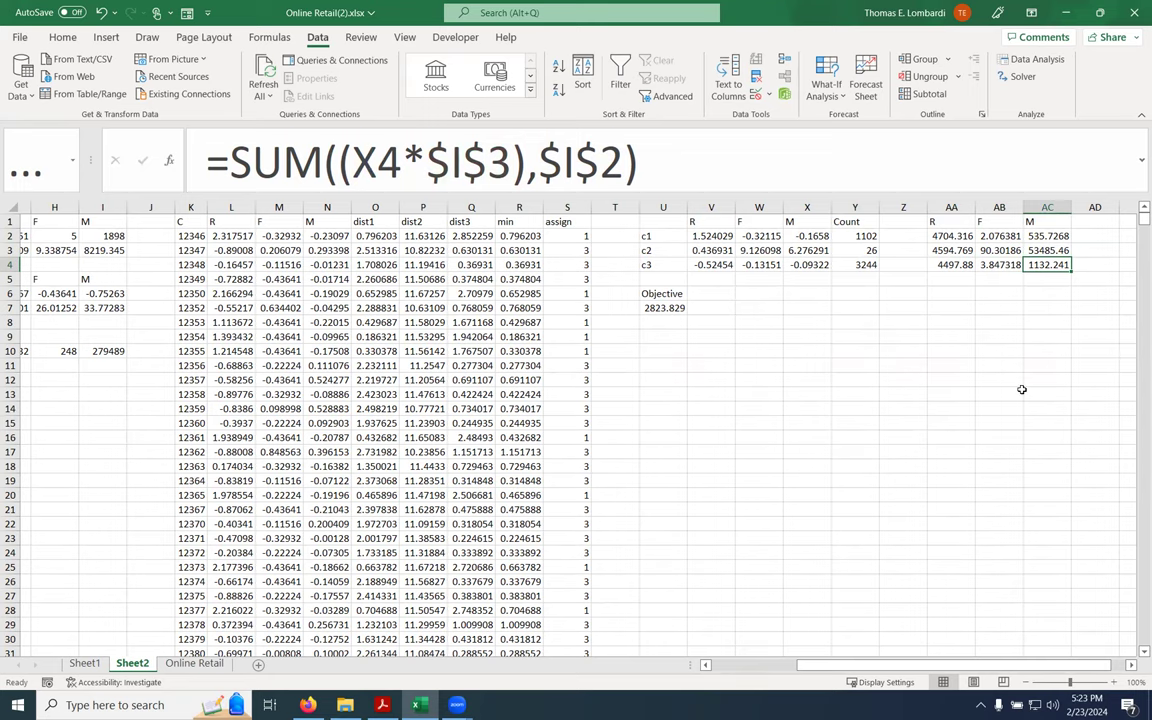
{"action": "left_click", "coordinate": [1131, 665]}
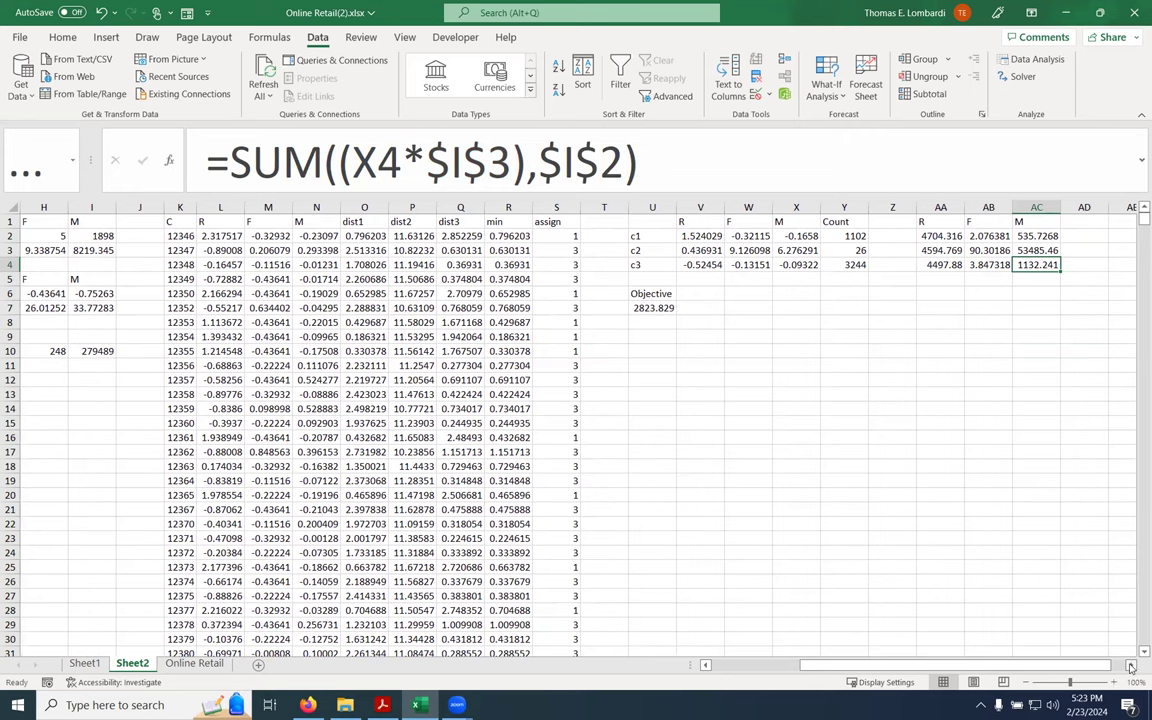
{"action": "left_click", "coordinate": [1131, 665]}
{"action": "left_click_drag", "start_coordinate": [845, 250], "coordinate": [937, 258]}
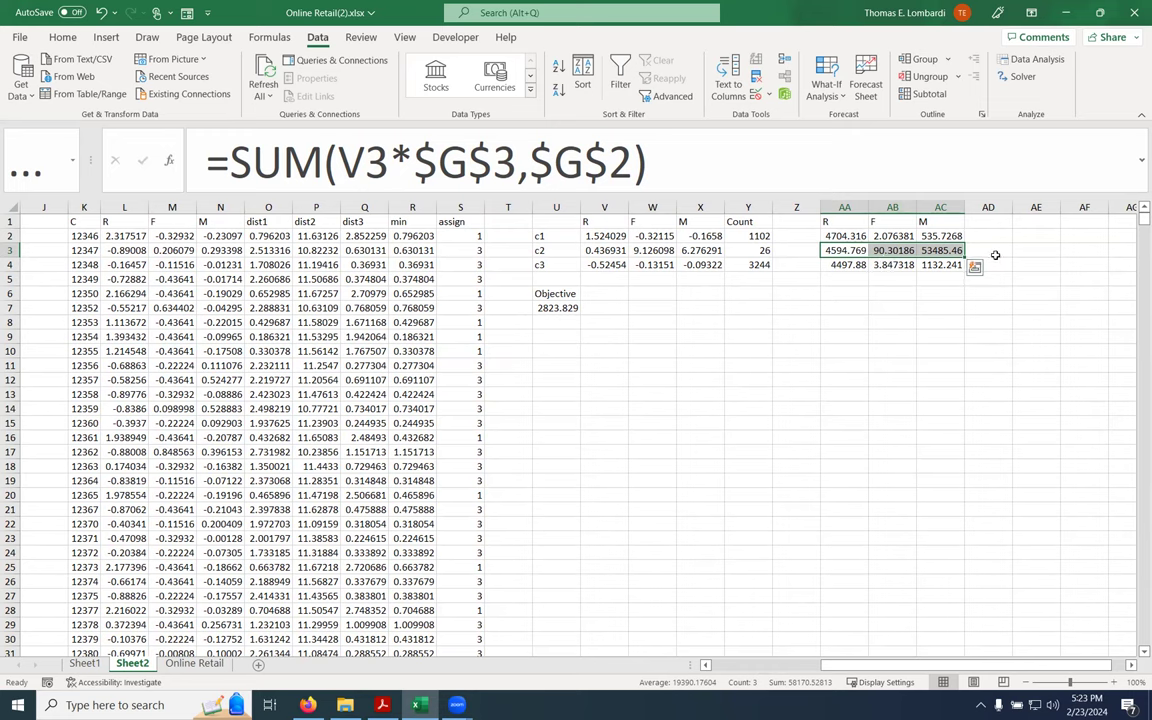
{"action": "key", "text": "Tab"}
{"action": "key", "text": "Tab"}
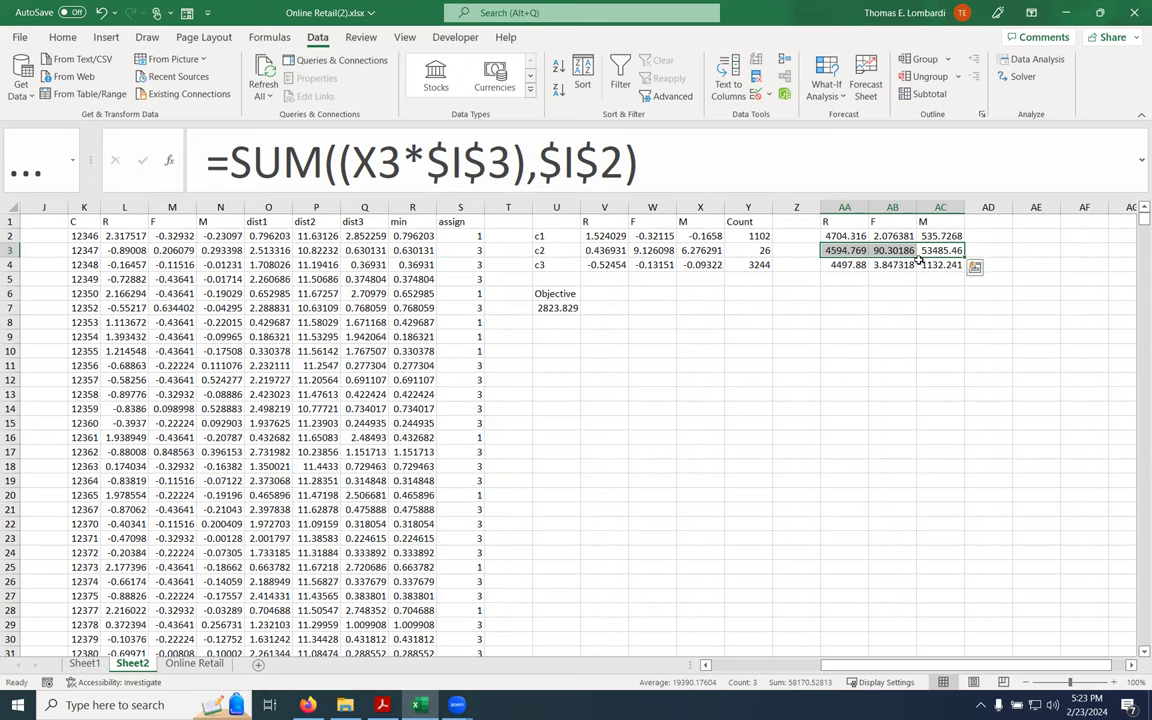
{"action": "left_click", "coordinate": [929, 236]}
{"action": "left_click_drag", "start_coordinate": [929, 236], "coordinate": [845, 237]}
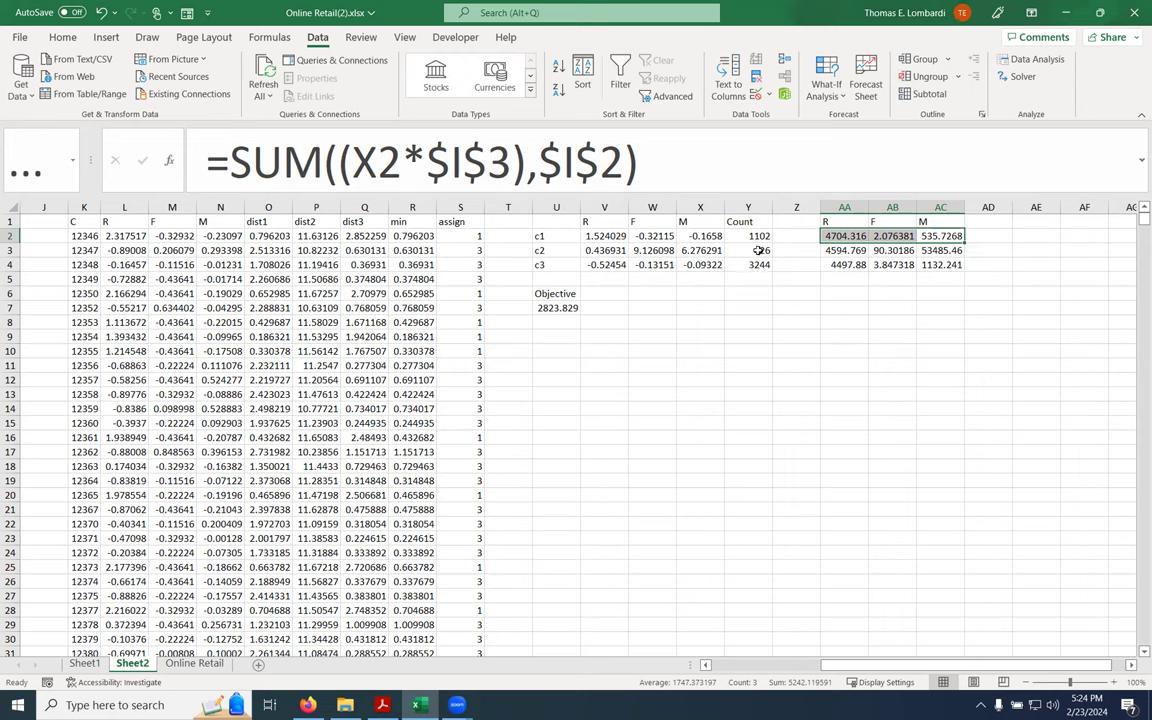
Enlarge the sheet to 130% around the centroid tables and examine the c2 cluster's converted M, F and R values
{"action": "left_click", "coordinate": [941, 251]}
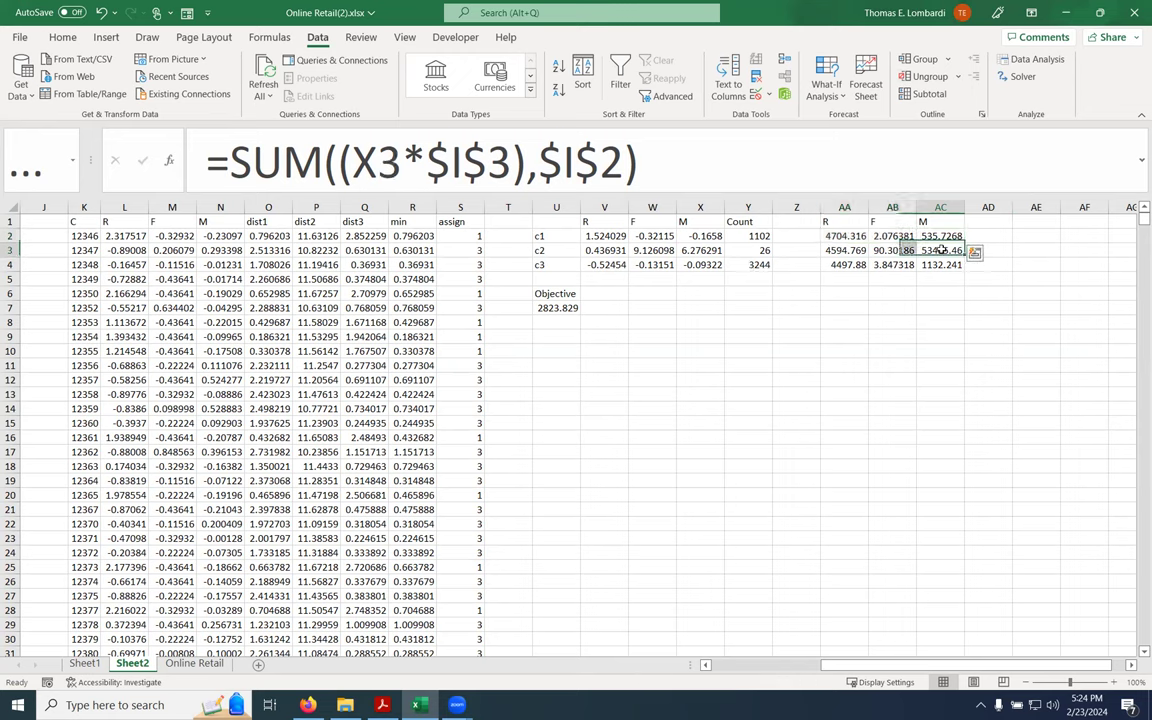
{"action": "scroll", "coordinate": [896, 368], "scroll_direction": "up", "scroll_amount": 2, "text": "ctrl"}
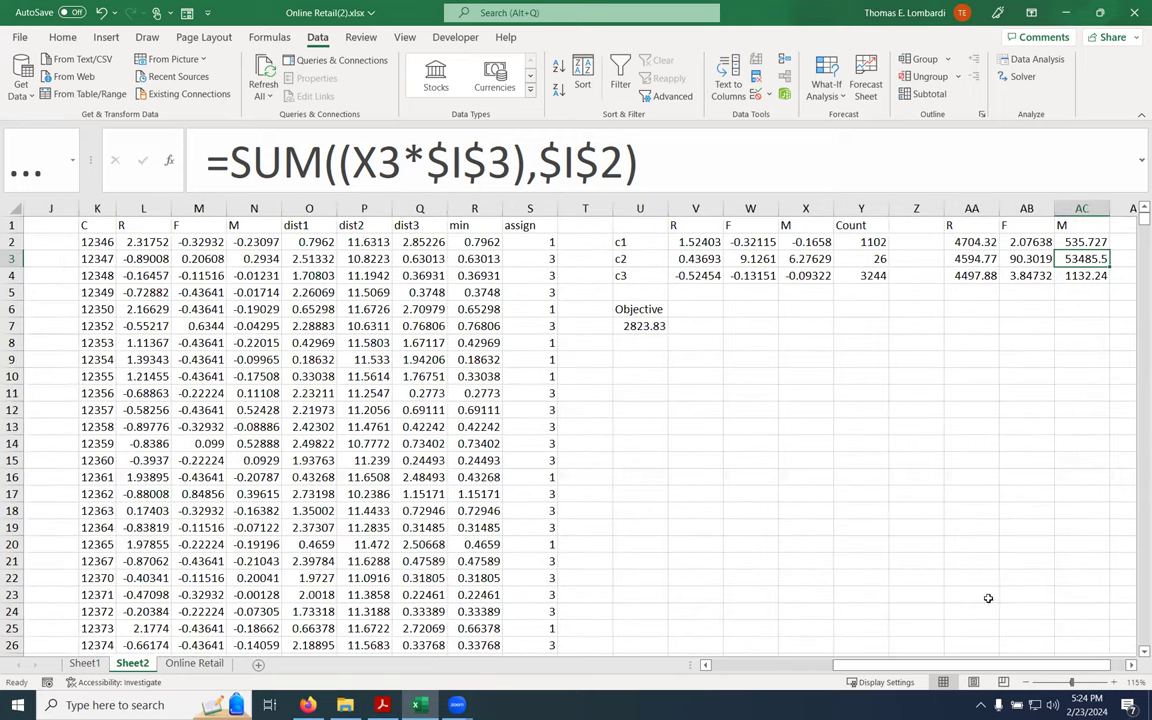
{"action": "scroll", "coordinate": [917, 443], "scroll_direction": "right", "scroll_amount": 1}
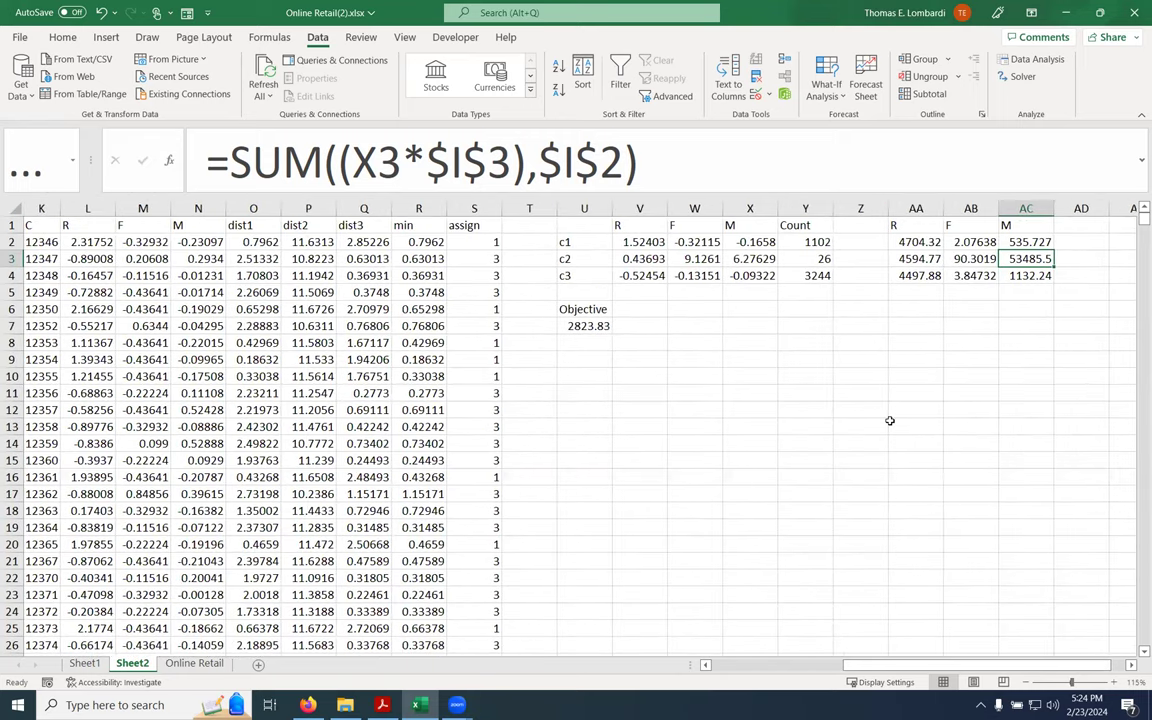
{"action": "scroll", "coordinate": [889, 420], "scroll_direction": "up", "scroll_amount": 1, "text": "ctrl"}
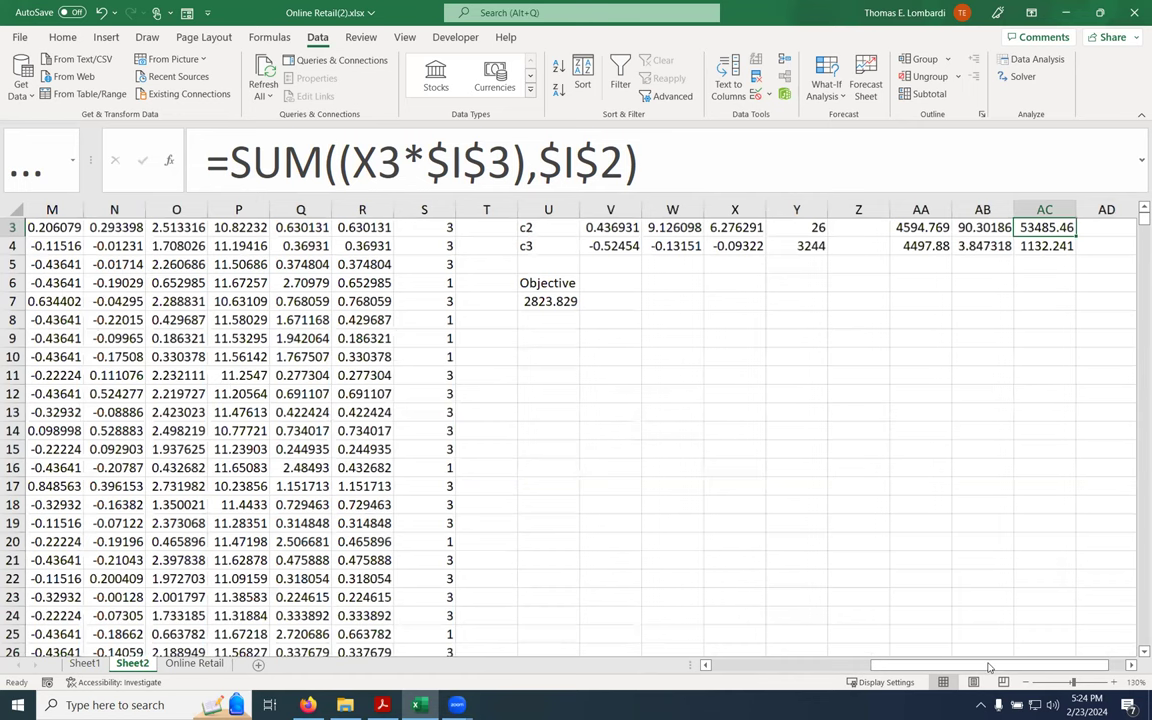
{"action": "left_click_drag", "start_coordinate": [1100, 664], "coordinate": [1118, 652]}
{"action": "scroll", "coordinate": [1026, 393], "scroll_direction": "up", "scroll_amount": 1}
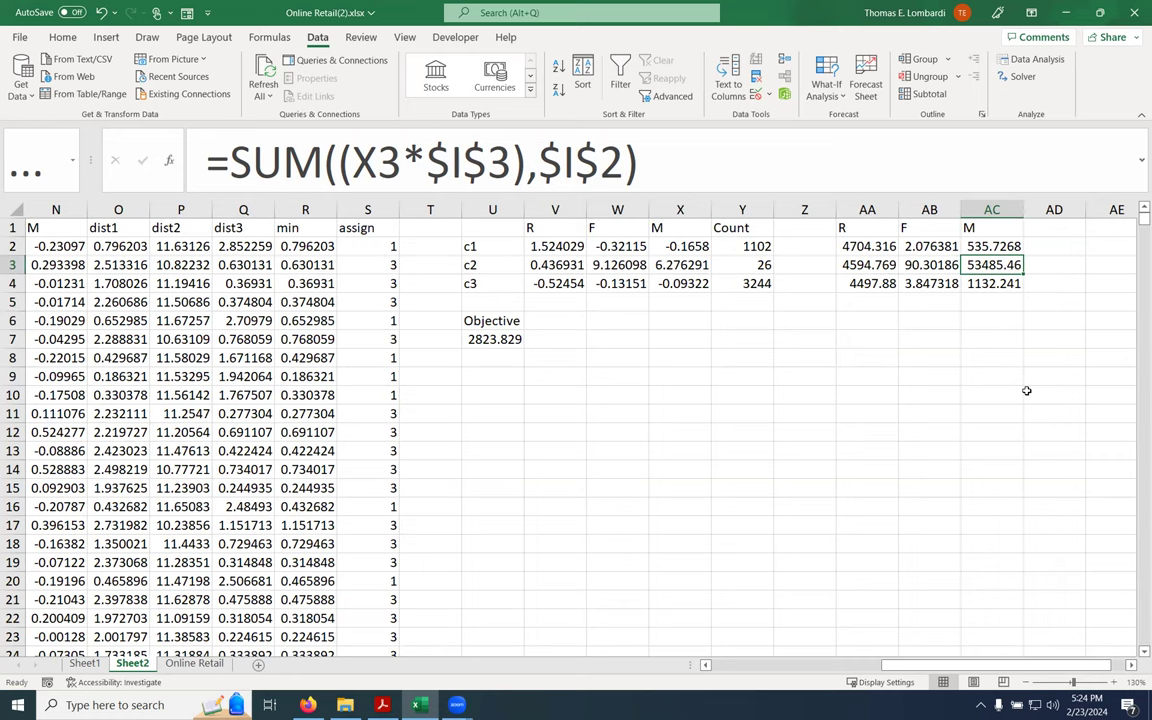
{"action": "key", "text": "Left"}
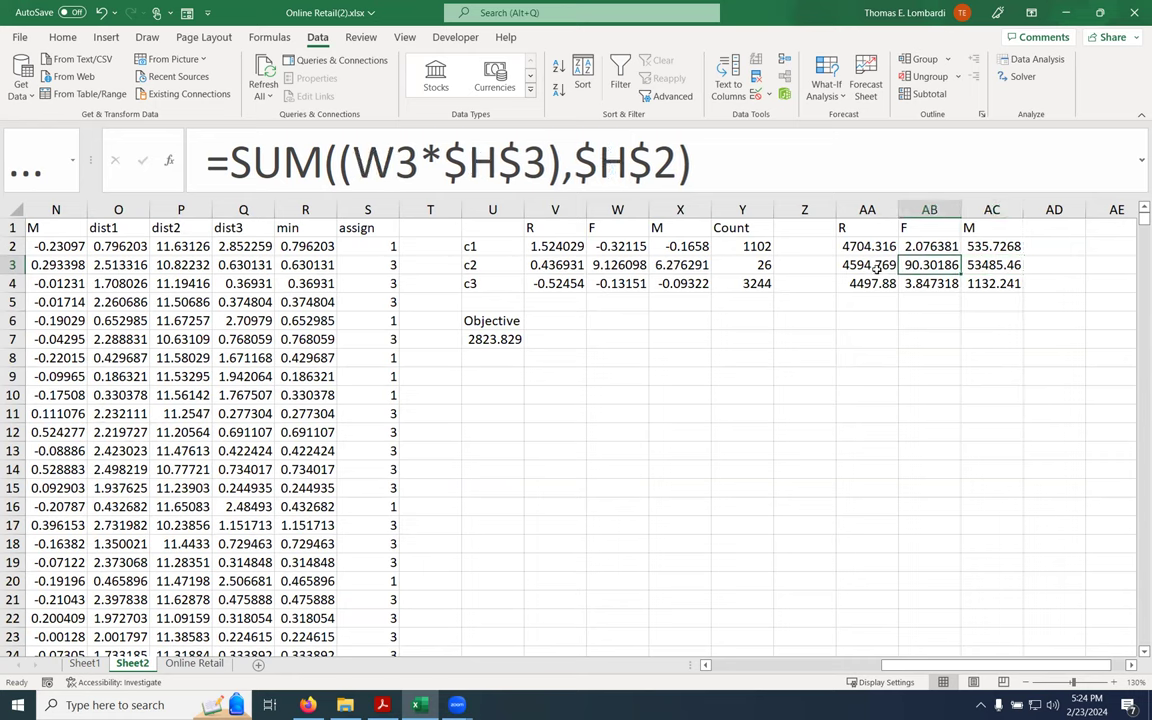
{"action": "key", "text": "Left"}
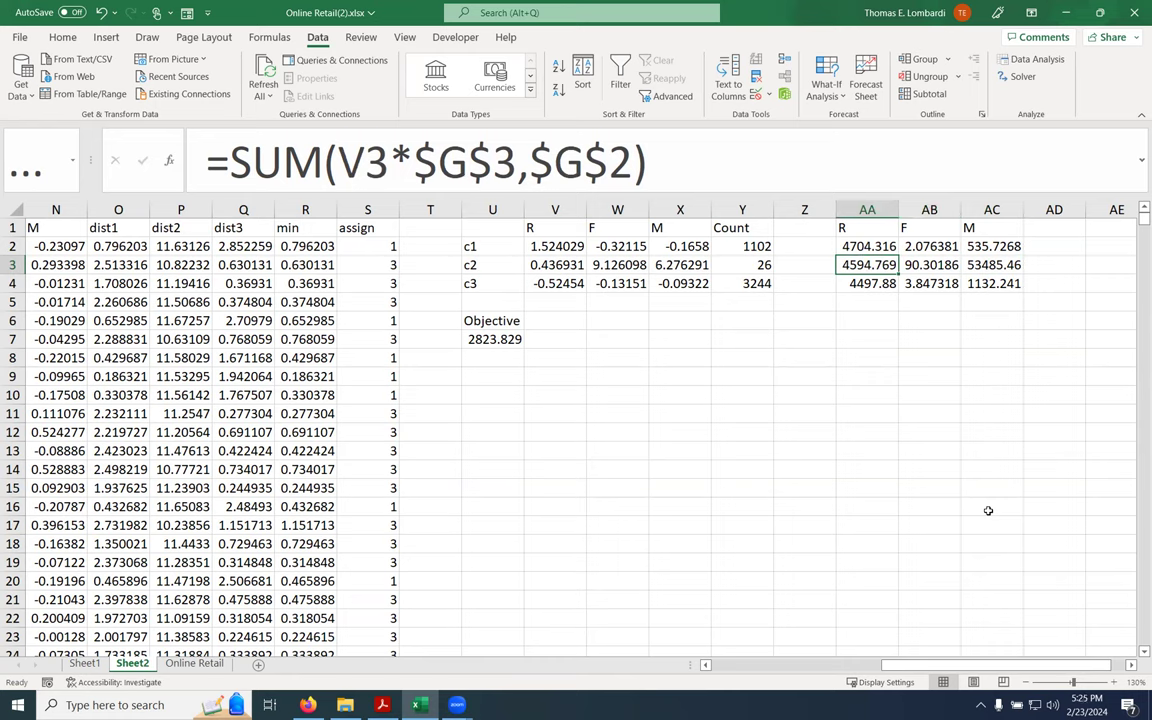